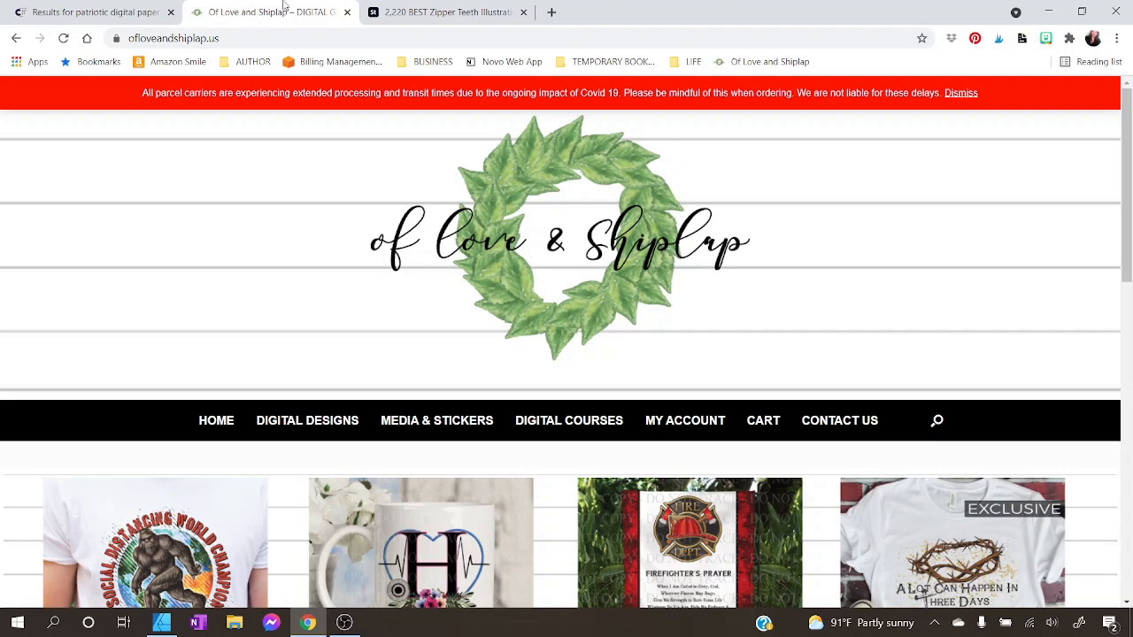
- Examine the Adobe Stock search results for zipper teeth illustrations, comparing the open, closed and transparent-background zipper artwork
{"action": "left_click", "coordinate": [498, 14]}
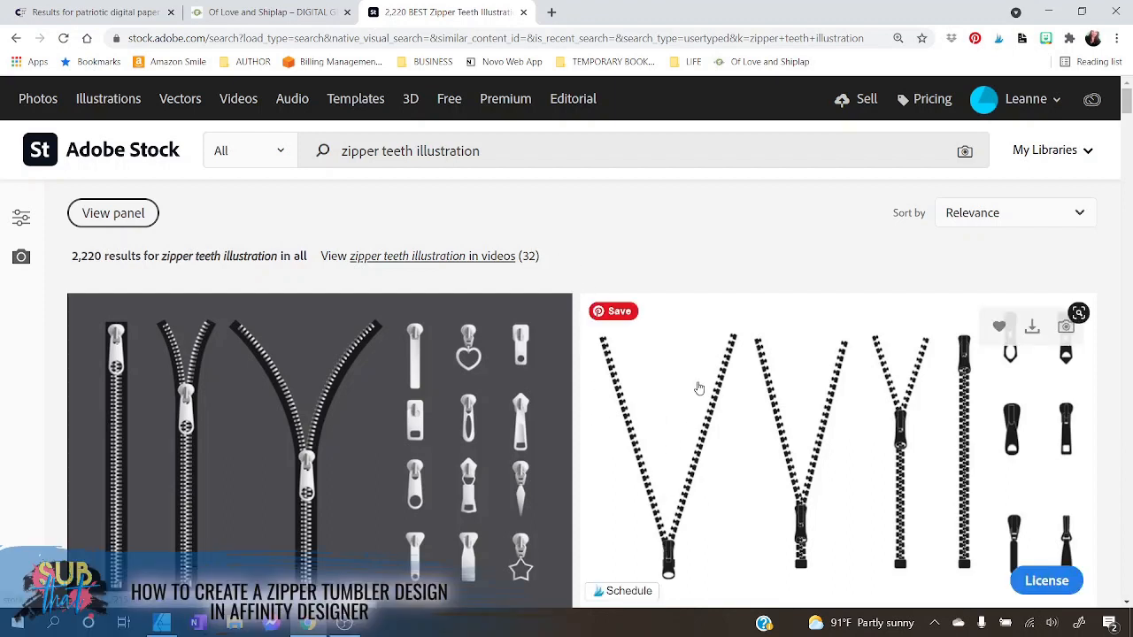
{"action": "scroll", "coordinate": [689, 354], "scroll_direction": "down", "scroll_amount": 1}
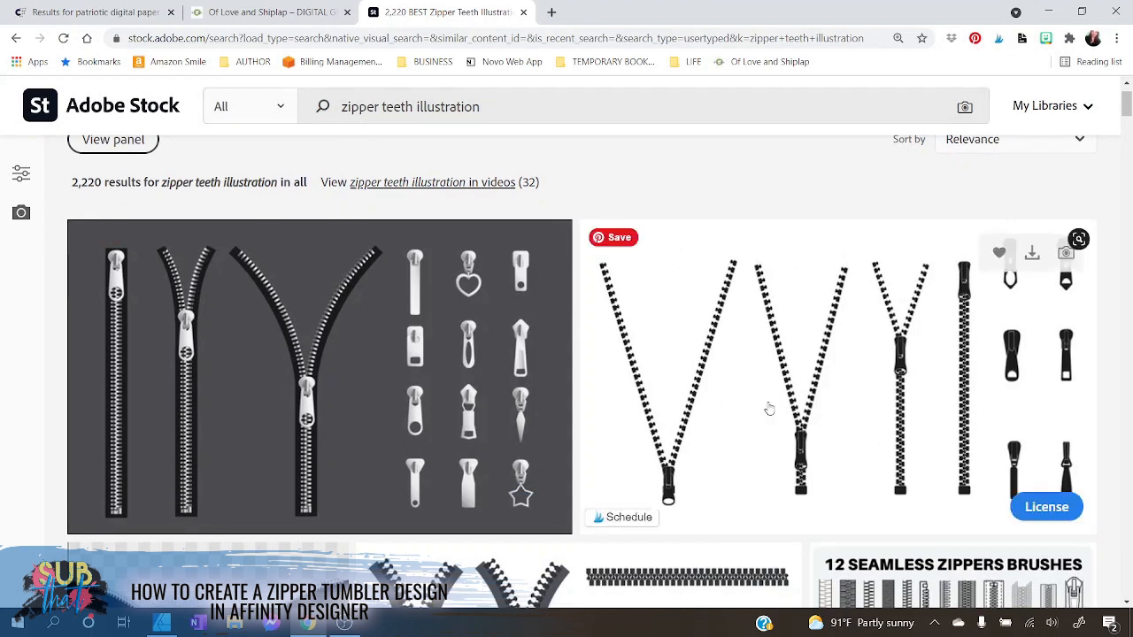
{"action": "scroll", "coordinate": [765, 390], "scroll_direction": "down", "scroll_amount": 4}
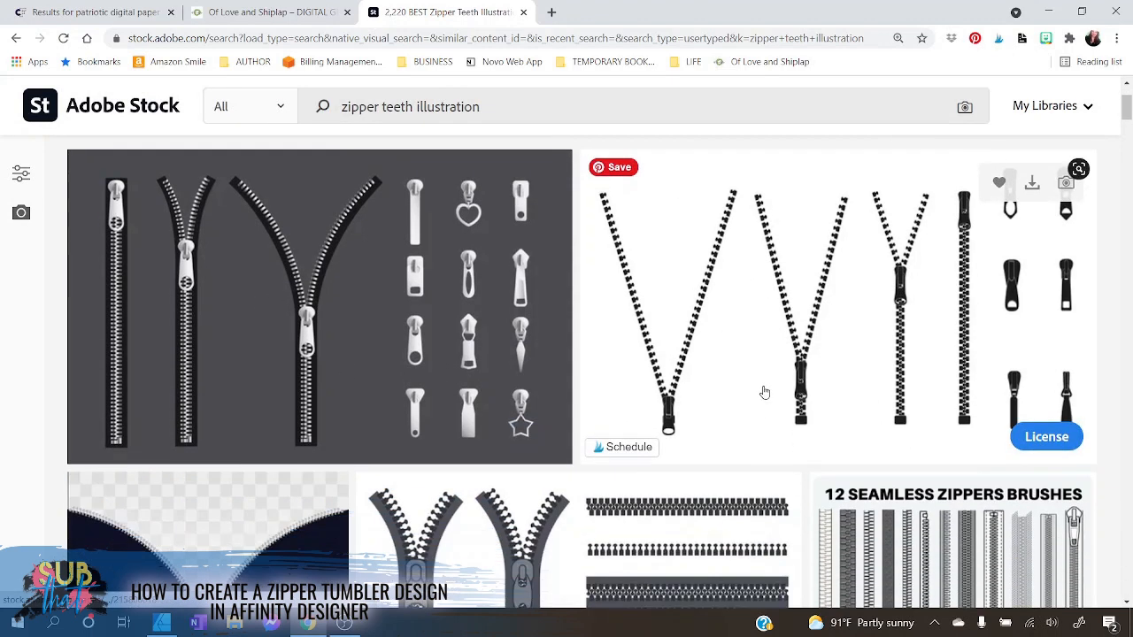
{"action": "scroll", "coordinate": [448, 500], "scroll_direction": "down", "scroll_amount": 3}
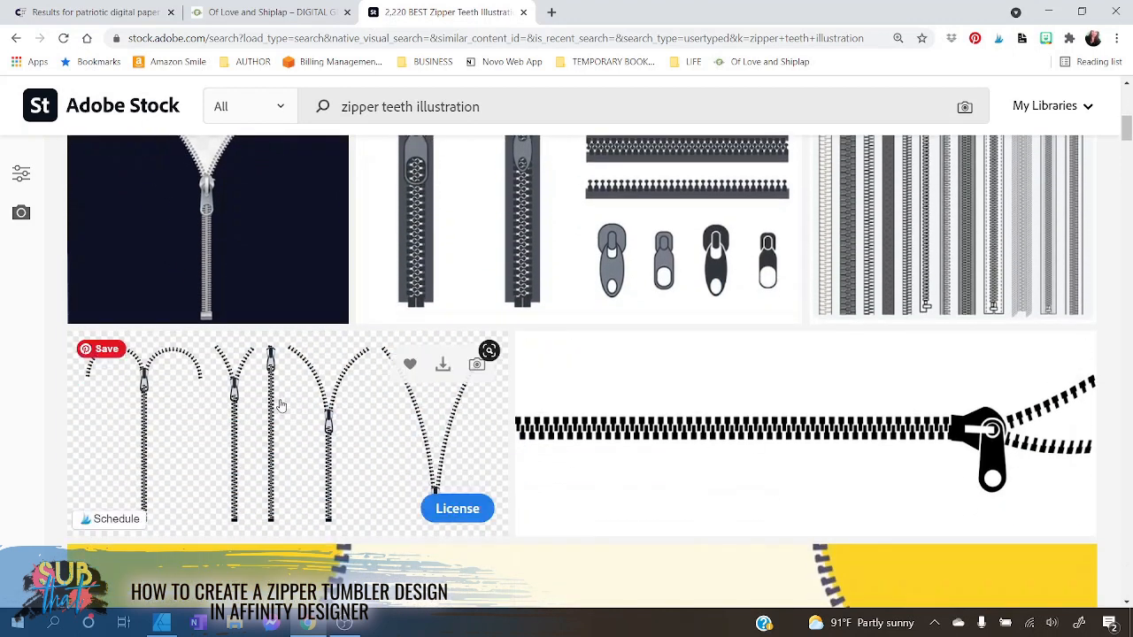
{"action": "scroll", "coordinate": [282, 412], "scroll_direction": "down", "scroll_amount": 3}
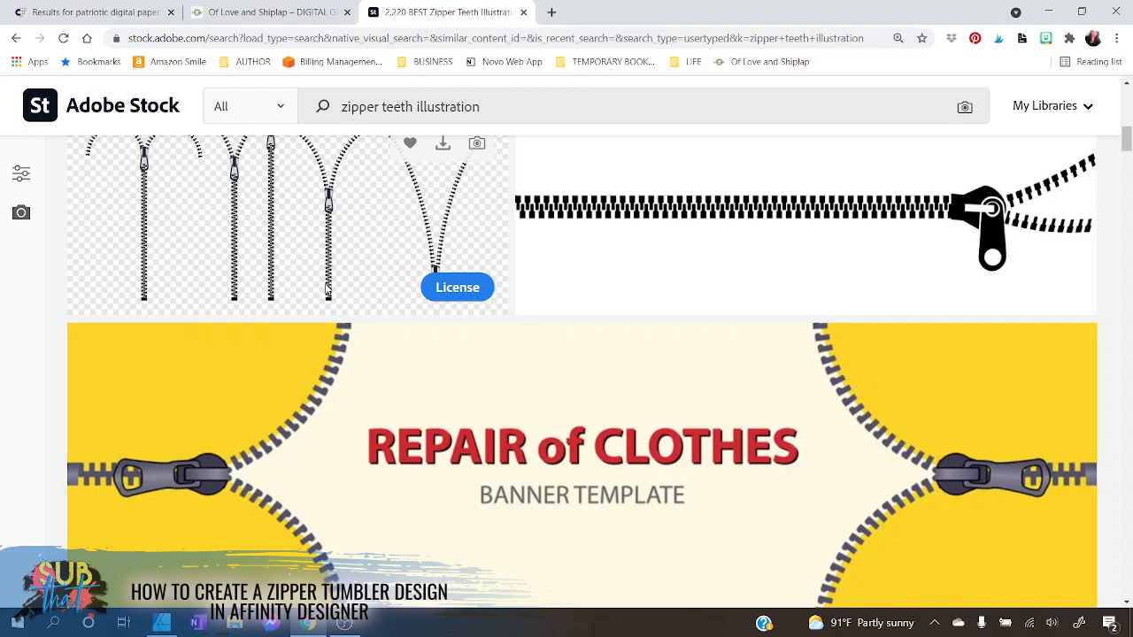
{"action": "scroll", "coordinate": [328, 290], "scroll_direction": "up", "scroll_amount": 1}
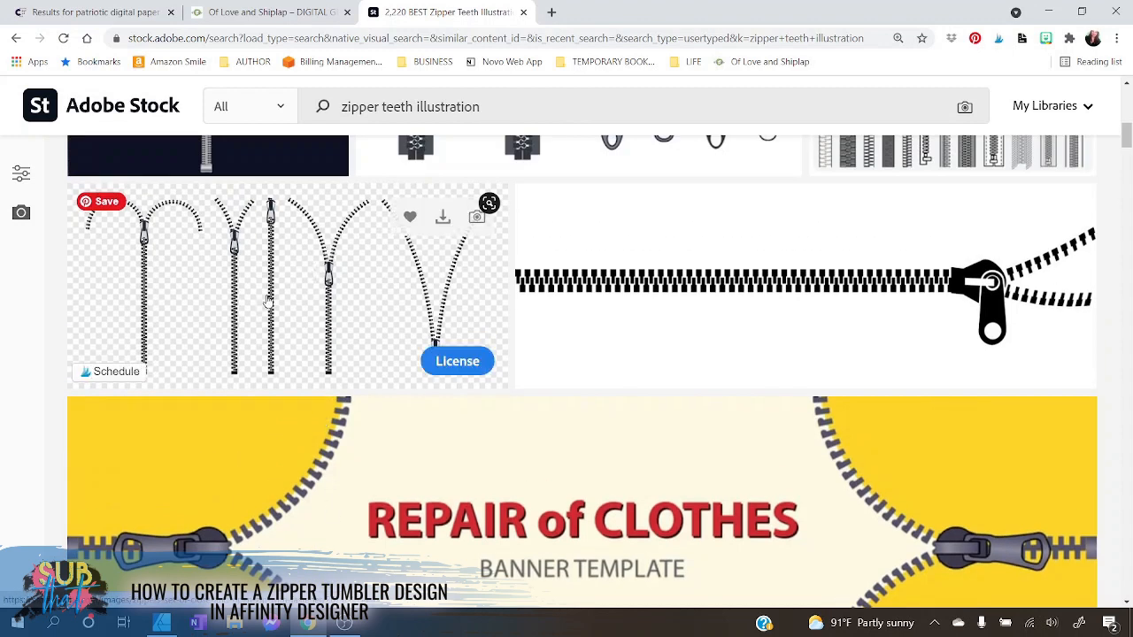
{"action": "scroll", "coordinate": [569, 494], "scroll_direction": "down", "scroll_amount": 1}
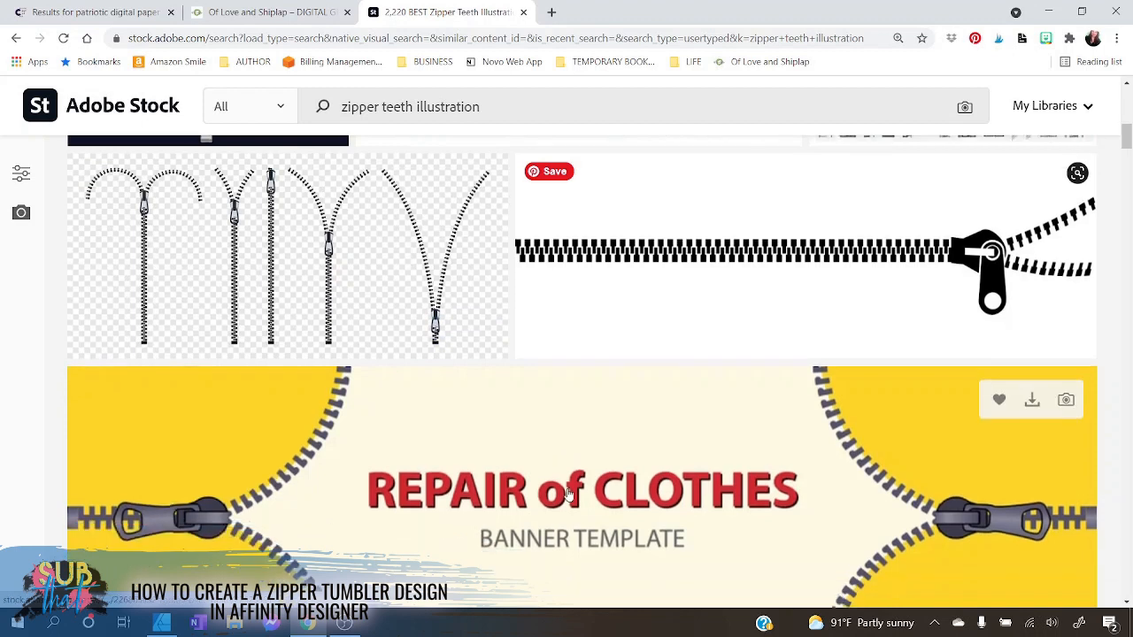
{"action": "scroll", "coordinate": [569, 494], "scroll_direction": "down", "scroll_amount": 1}
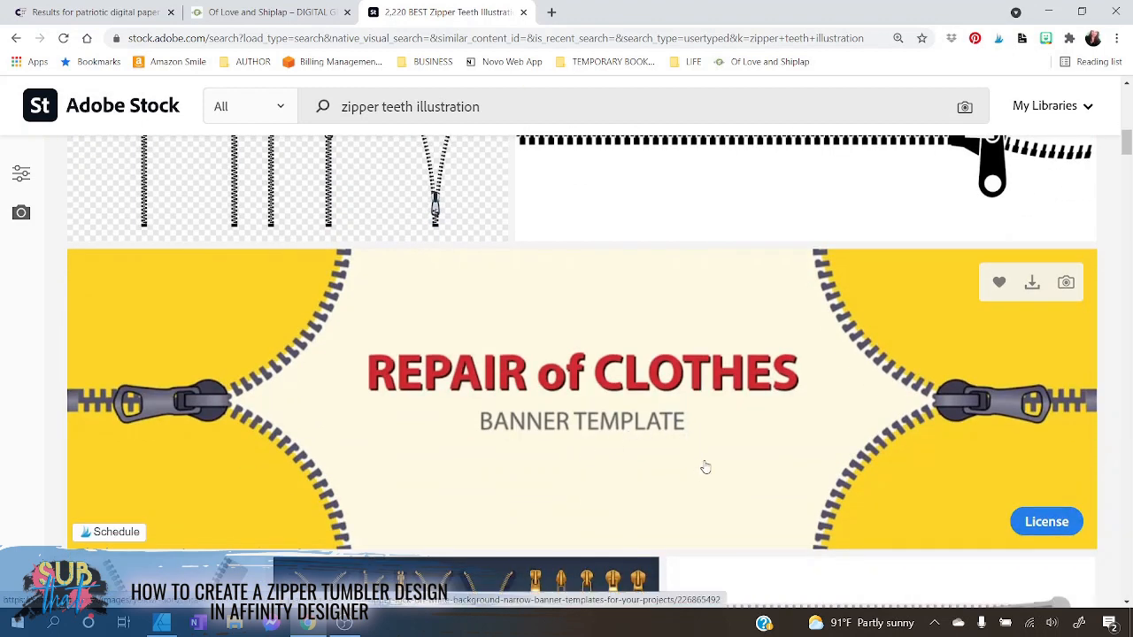
{"action": "scroll", "coordinate": [706, 450], "scroll_direction": "down", "scroll_amount": 3}
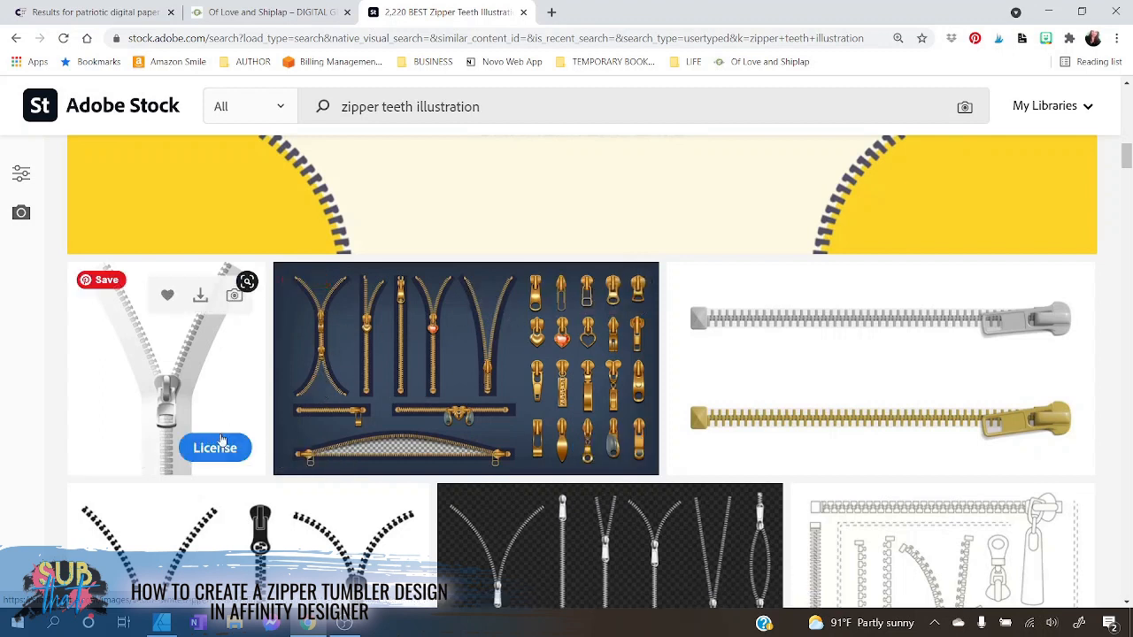
{"action": "scroll", "coordinate": [458, 404], "scroll_direction": "down", "scroll_amount": 1}
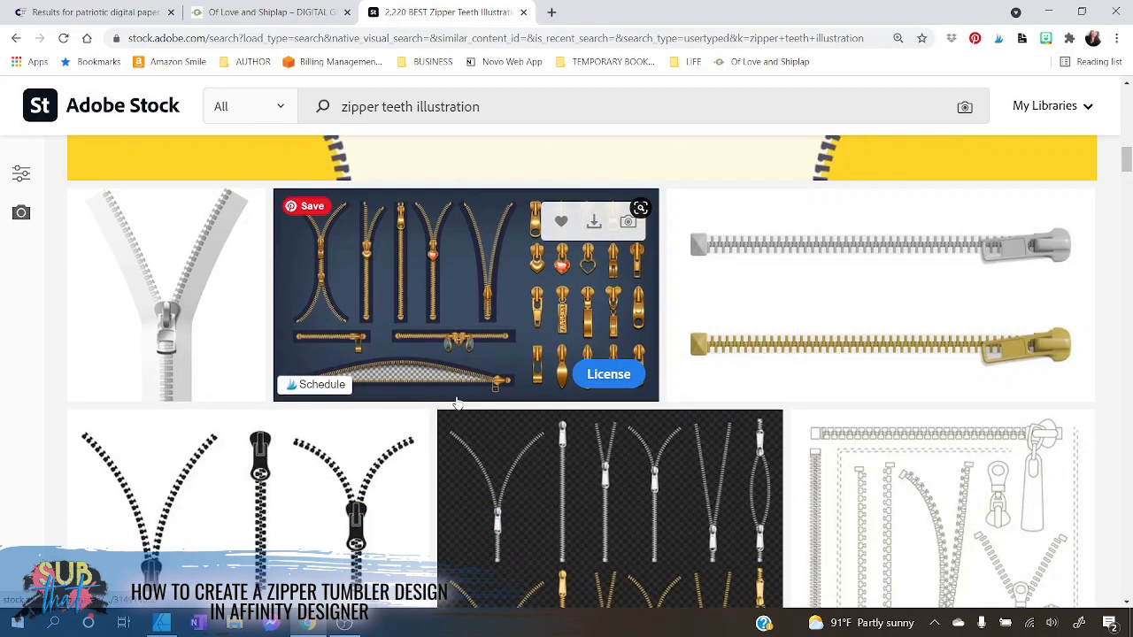
{"action": "scroll", "coordinate": [458, 403], "scroll_direction": "up", "scroll_amount": 2}
- Open the Affinity Designer digital graphic design masterclass page on the Of Love and Shiplap site and reveal the account's courses option
{"action": "left_click", "coordinate": [248, 12]}
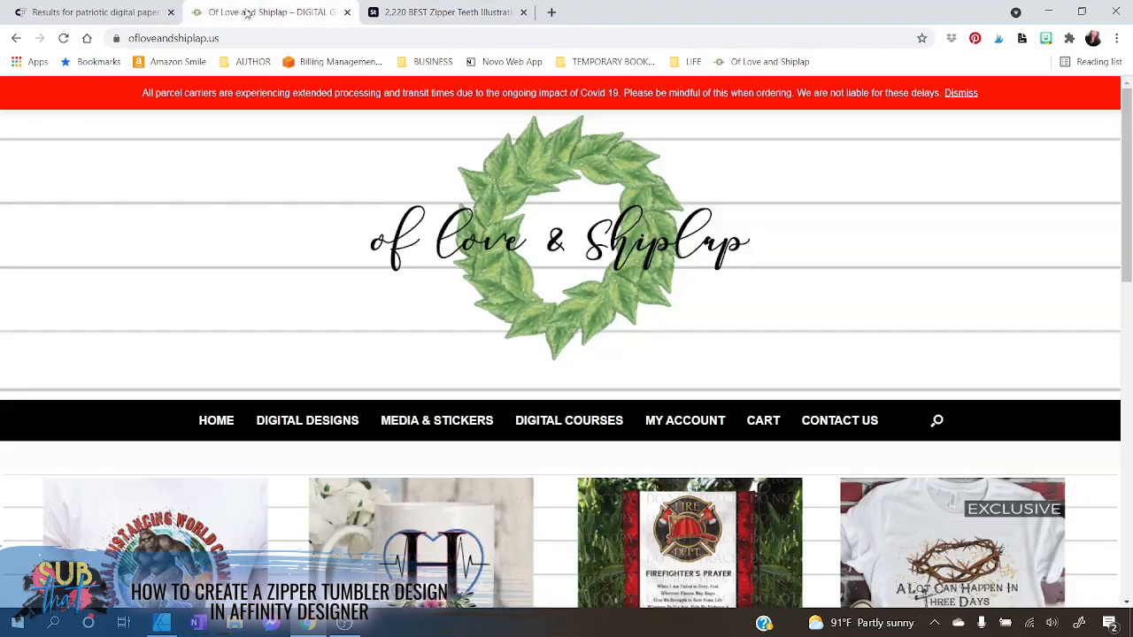
{"action": "mouse_move", "coordinate": [535, 427]}
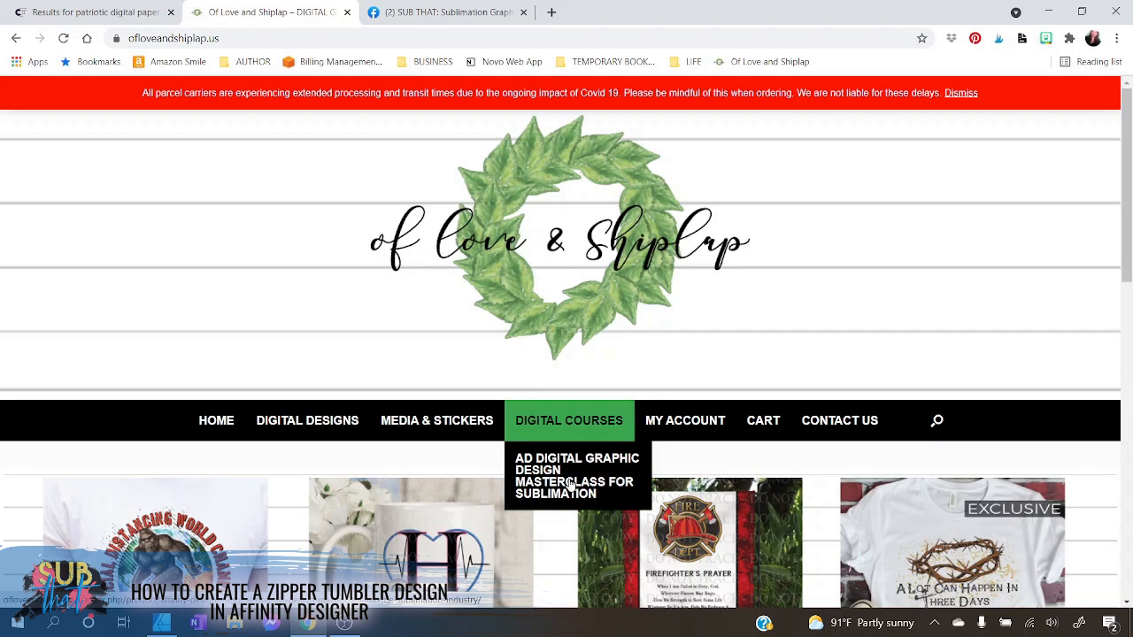
{"action": "left_click", "coordinate": [571, 485]}
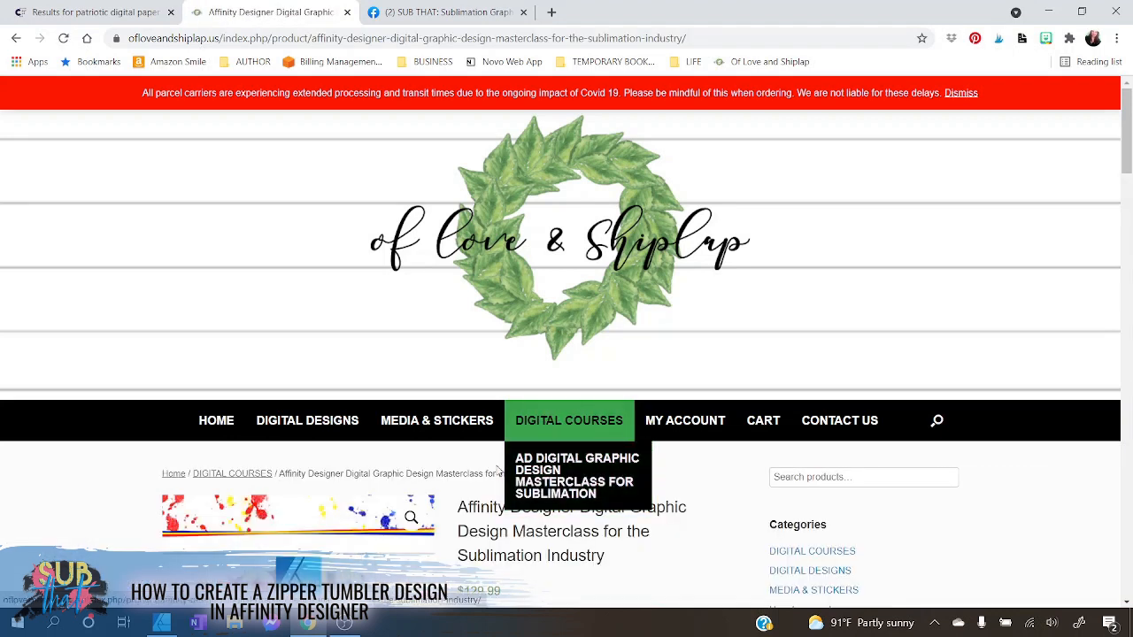
{"action": "scroll", "coordinate": [500, 471], "scroll_direction": "down", "scroll_amount": 3}
{"action": "mouse_move", "coordinate": [680, 200]}
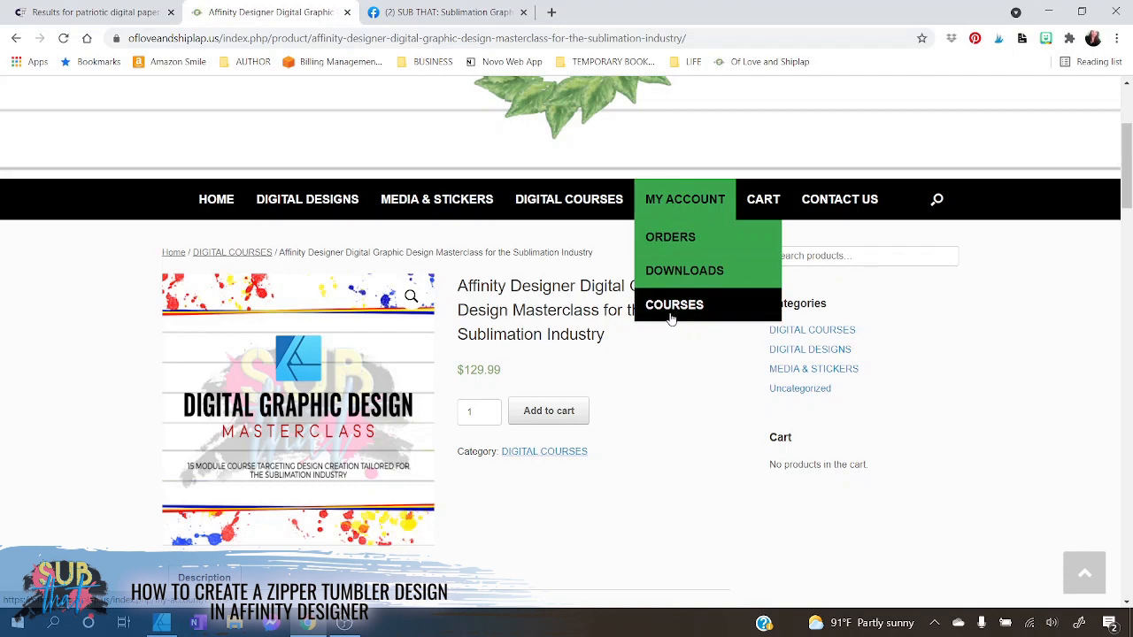
- Read the masterclass price, description and full course outline, from the Welcome module through Turning Your New Skills Into Profit
{"action": "scroll", "coordinate": [640, 411], "scroll_direction": "down", "scroll_amount": 1}
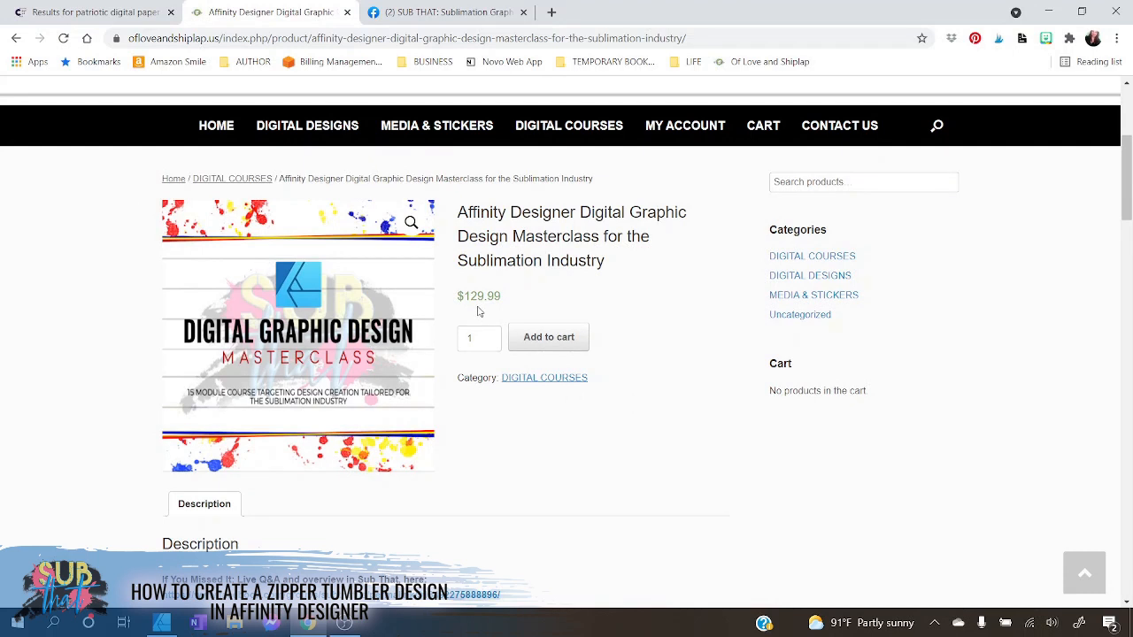
{"action": "scroll", "coordinate": [500, 430], "scroll_direction": "down", "scroll_amount": 3}
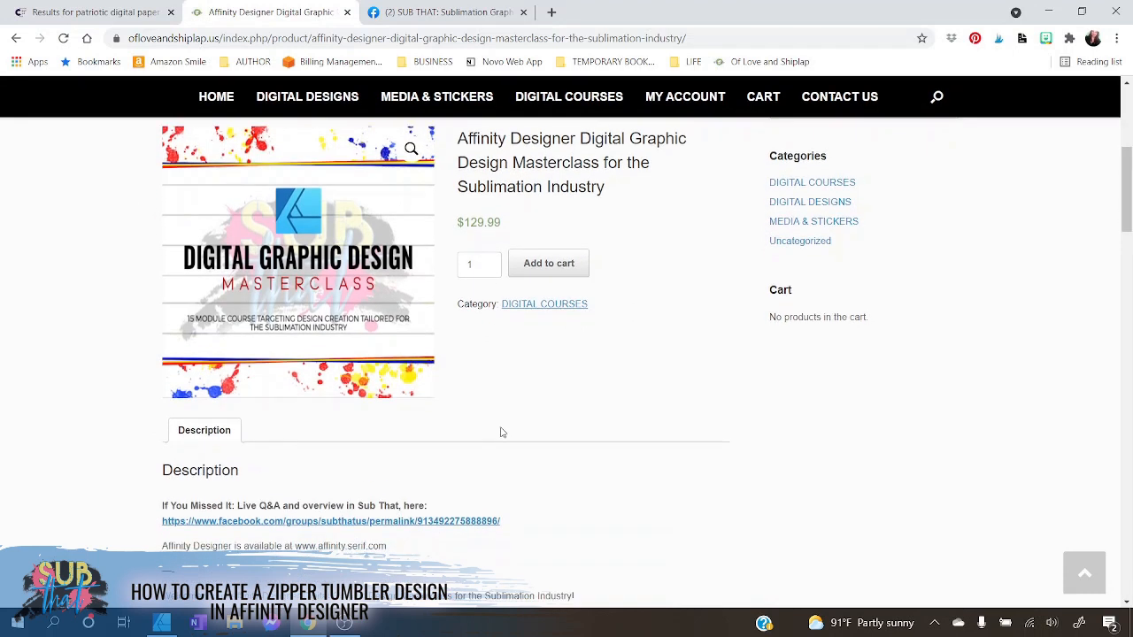
{"action": "scroll", "coordinate": [511, 436], "scroll_direction": "down", "scroll_amount": 3}
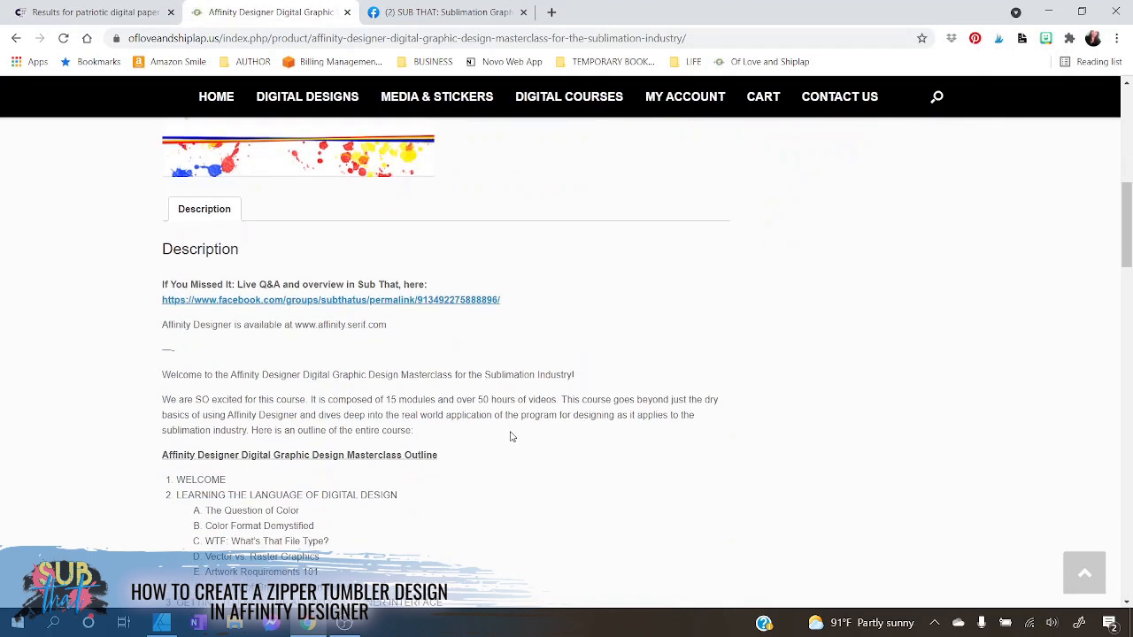
{"action": "scroll", "coordinate": [502, 453], "scroll_direction": "down", "scroll_amount": 2}
{"action": "scroll", "coordinate": [502, 452], "scroll_direction": "down", "scroll_amount": 1}
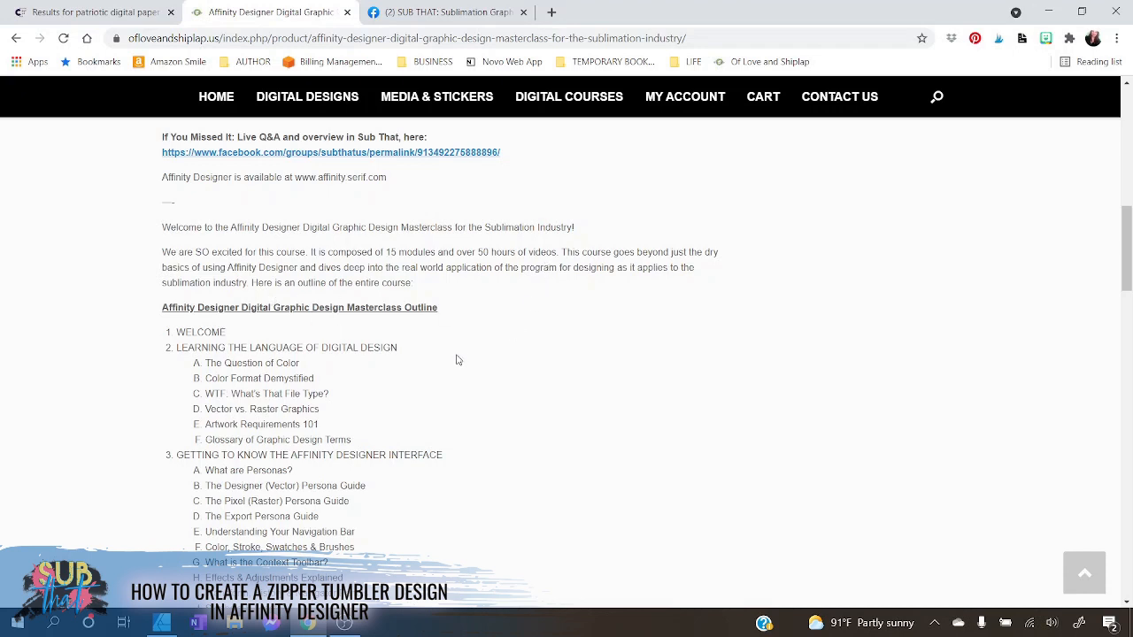
{"action": "scroll", "coordinate": [457, 355], "scroll_direction": "down", "scroll_amount": 2}
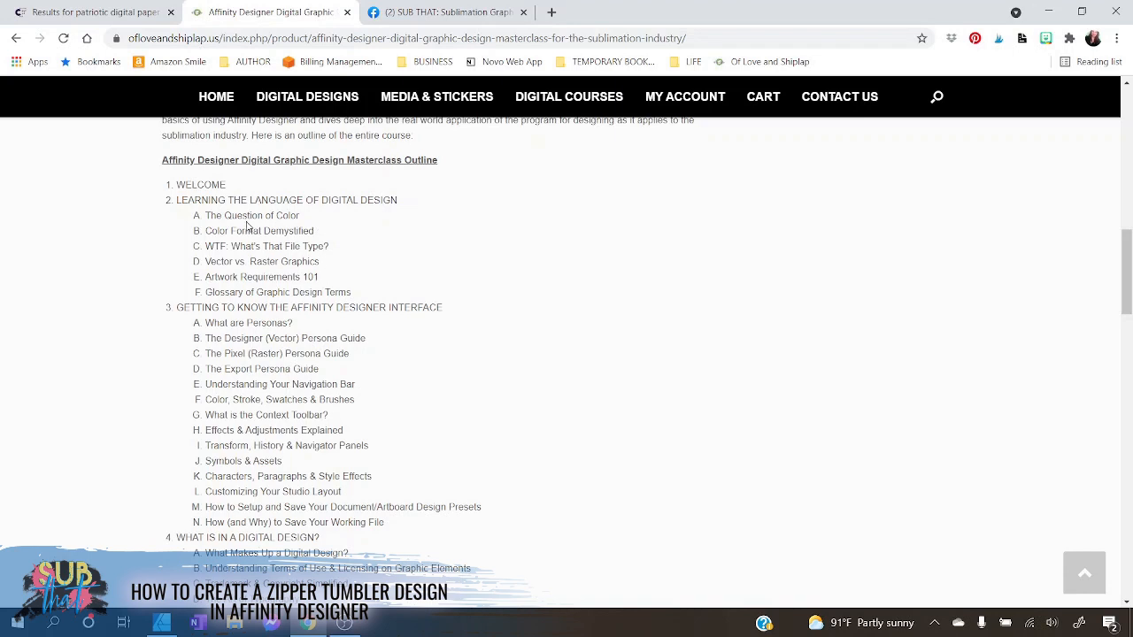
{"action": "scroll", "coordinate": [264, 342], "scroll_direction": "down", "scroll_amount": 2}
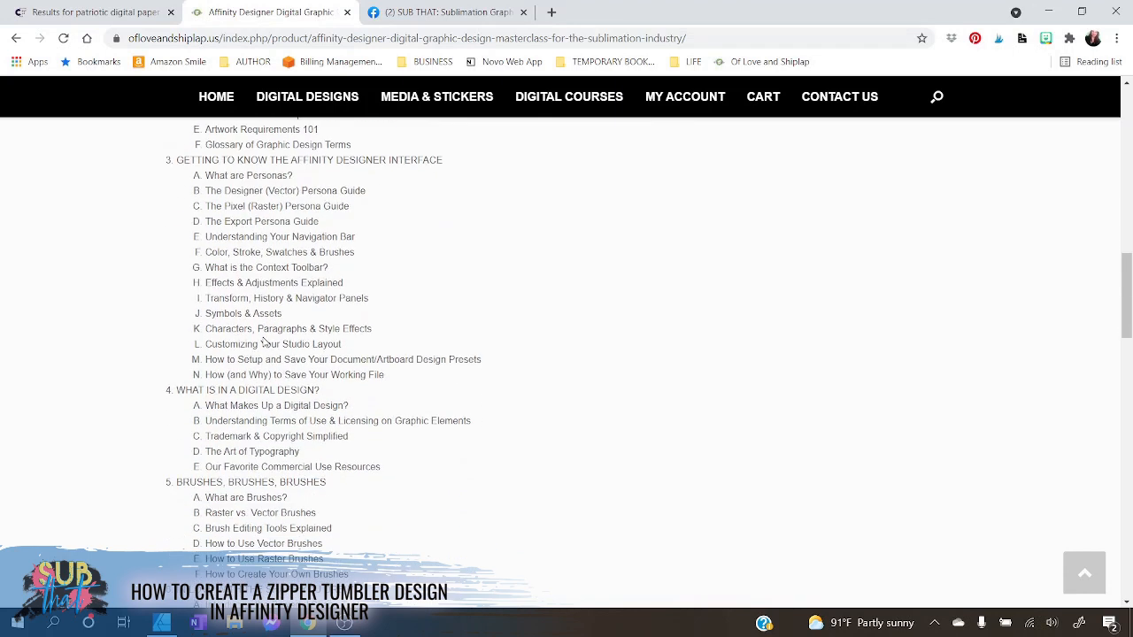
{"action": "scroll", "coordinate": [266, 342], "scroll_direction": "down", "scroll_amount": 1}
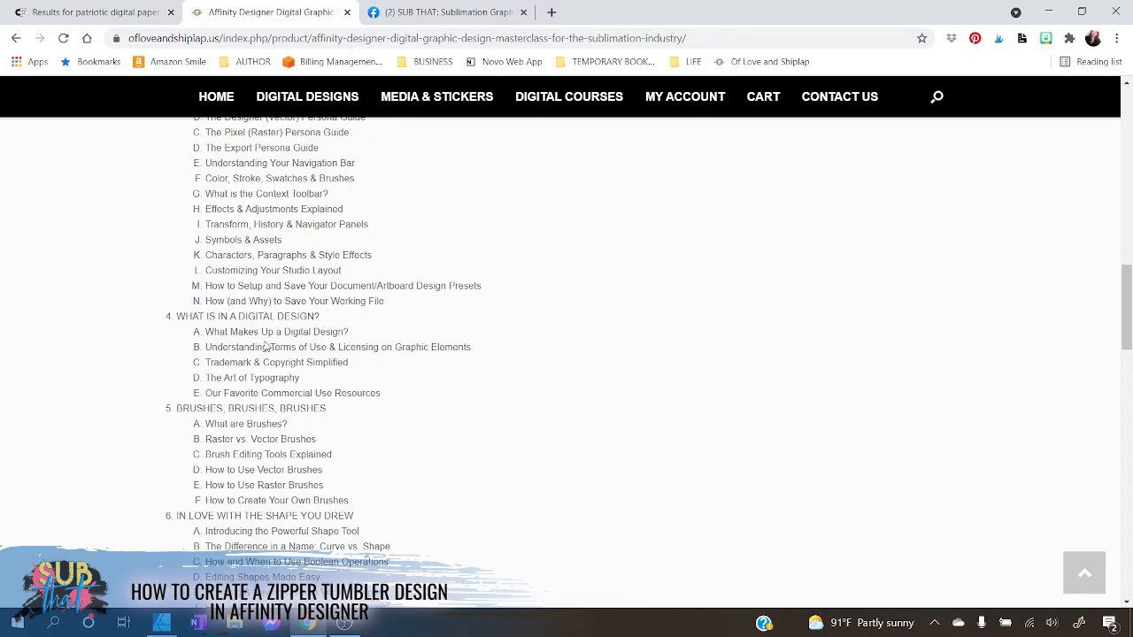
{"action": "scroll", "coordinate": [265, 344], "scroll_direction": "up", "scroll_amount": 3}
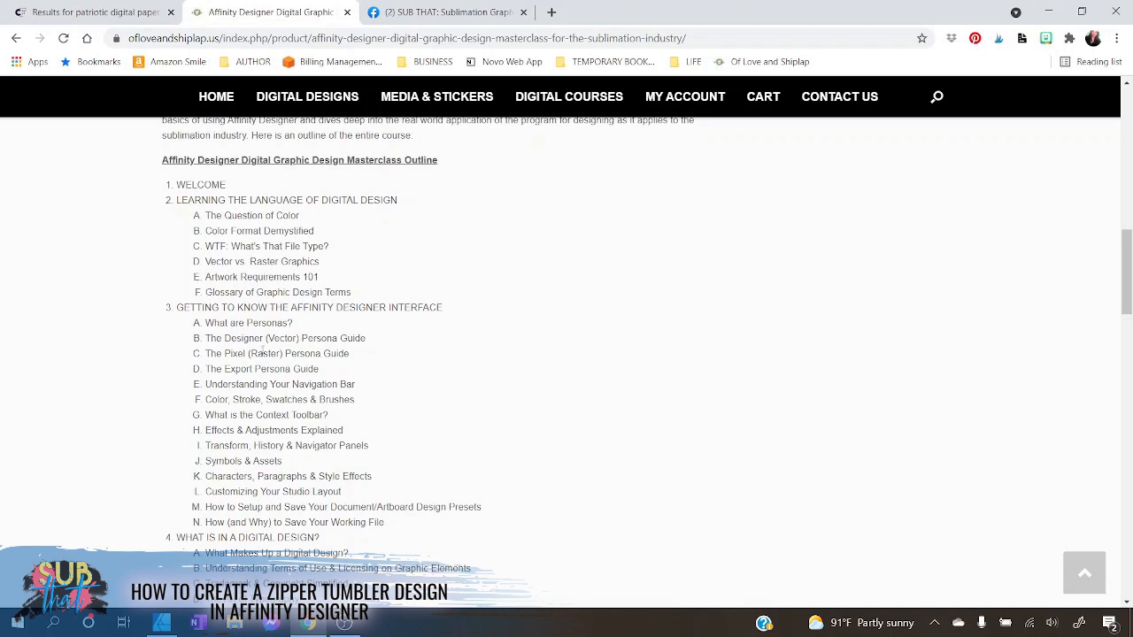
{"action": "scroll", "coordinate": [262, 353], "scroll_direction": "down", "scroll_amount": 3}
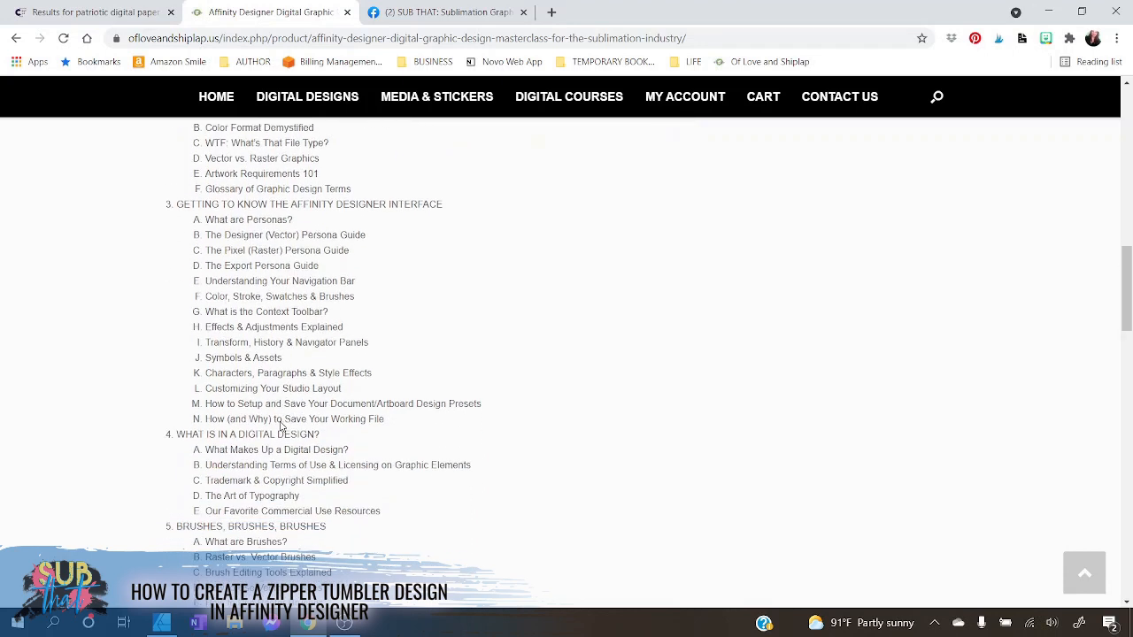
{"action": "scroll", "coordinate": [281, 363], "scroll_direction": "down", "scroll_amount": 6}
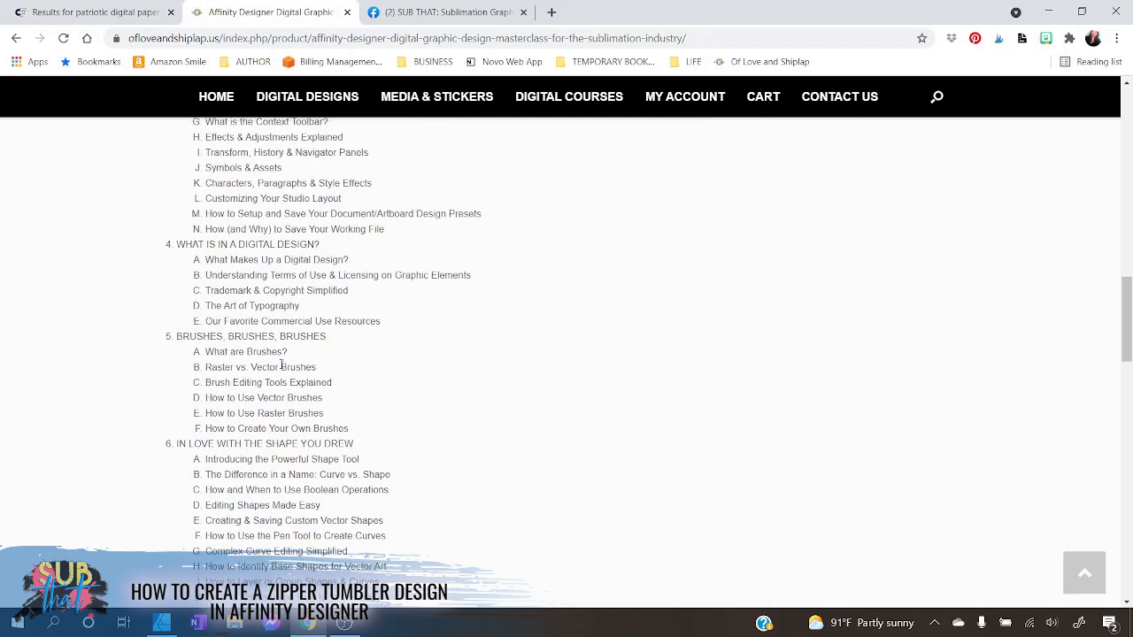
{"action": "scroll", "coordinate": [330, 366], "scroll_direction": "down", "scroll_amount": 3}
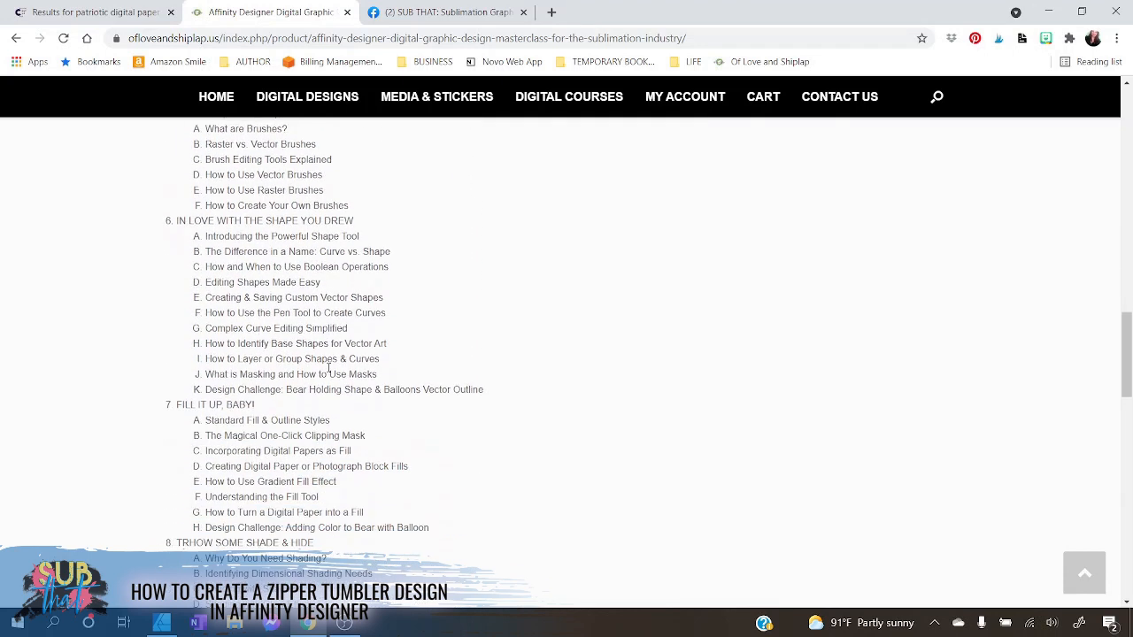
{"action": "scroll", "coordinate": [333, 407], "scroll_direction": "down", "scroll_amount": 7}
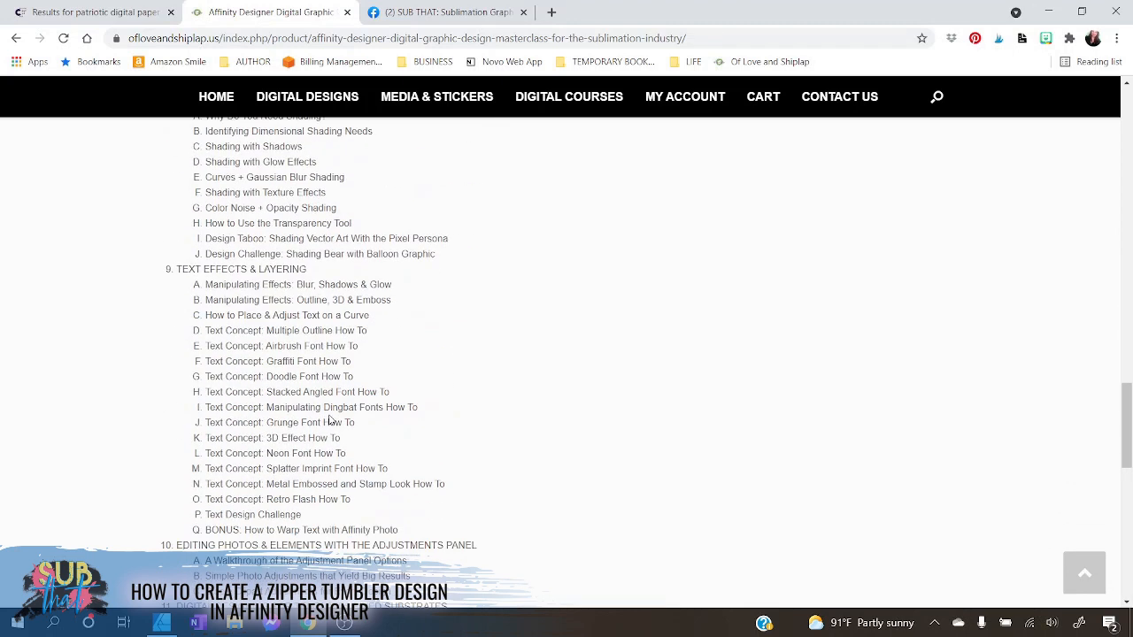
{"action": "scroll", "coordinate": [329, 422], "scroll_direction": "down", "scroll_amount": 7}
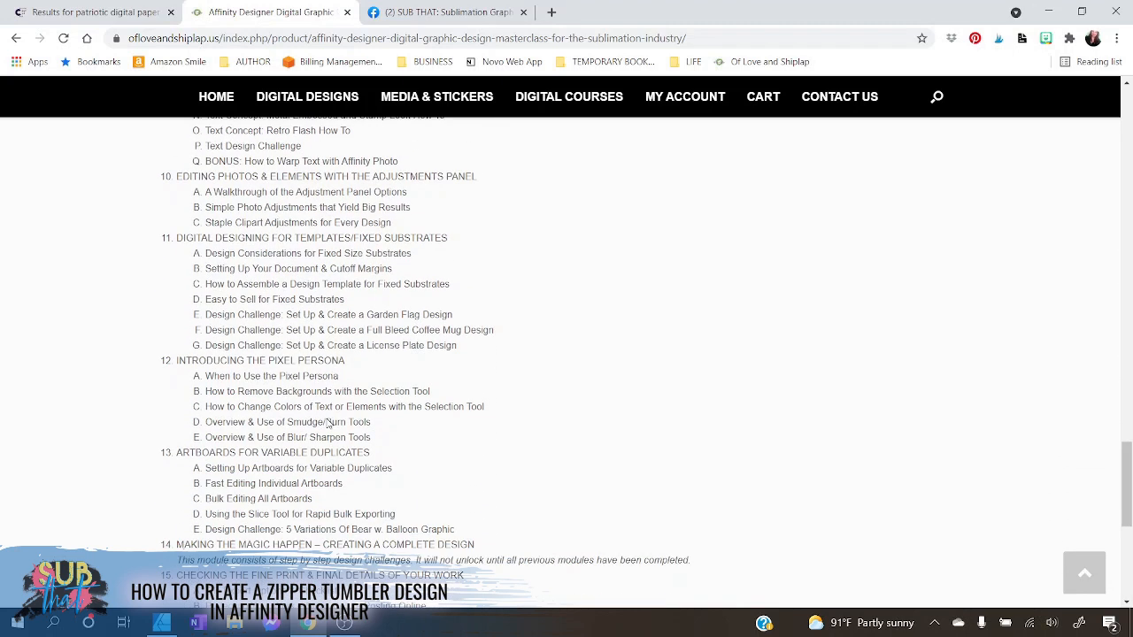
{"action": "scroll", "coordinate": [328, 420], "scroll_direction": "down", "scroll_amount": 3}
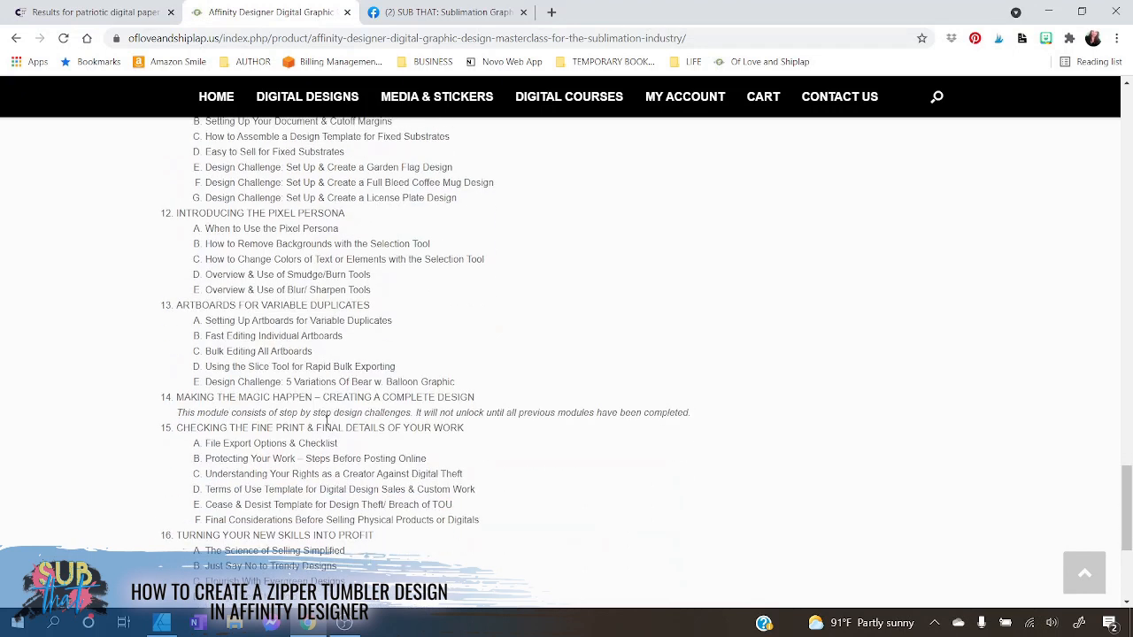
{"action": "scroll", "coordinate": [329, 434], "scroll_direction": "down", "scroll_amount": 4}
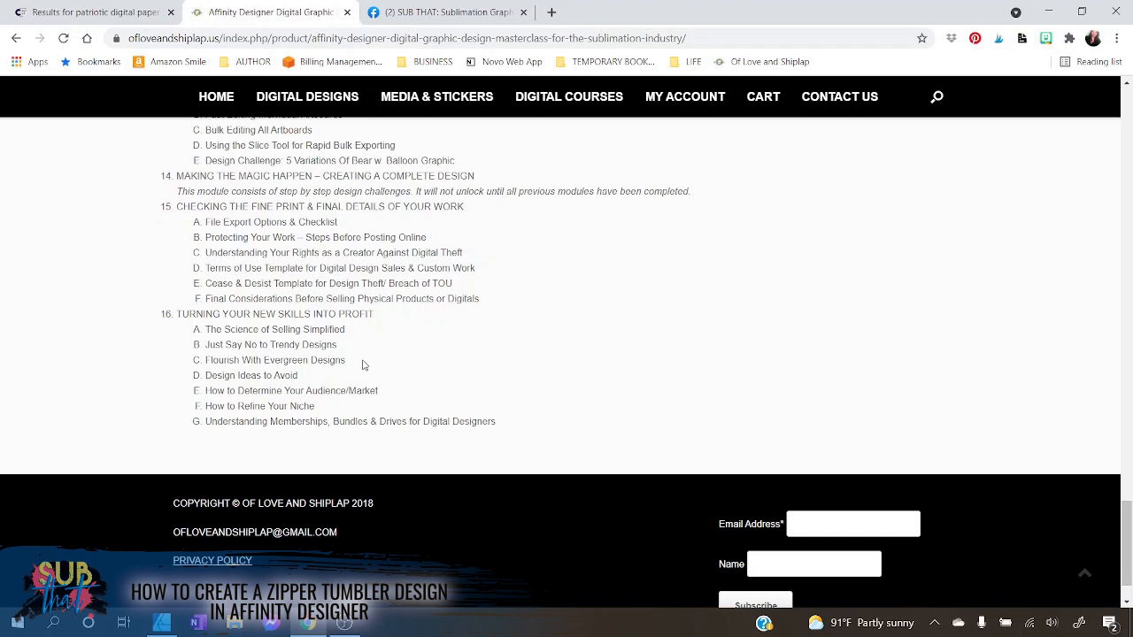
- Review the course outline backwards to the product overview, including the live Q&A link and the introduction in the description
{"action": "scroll", "coordinate": [351, 330], "scroll_direction": "up", "scroll_amount": 3}
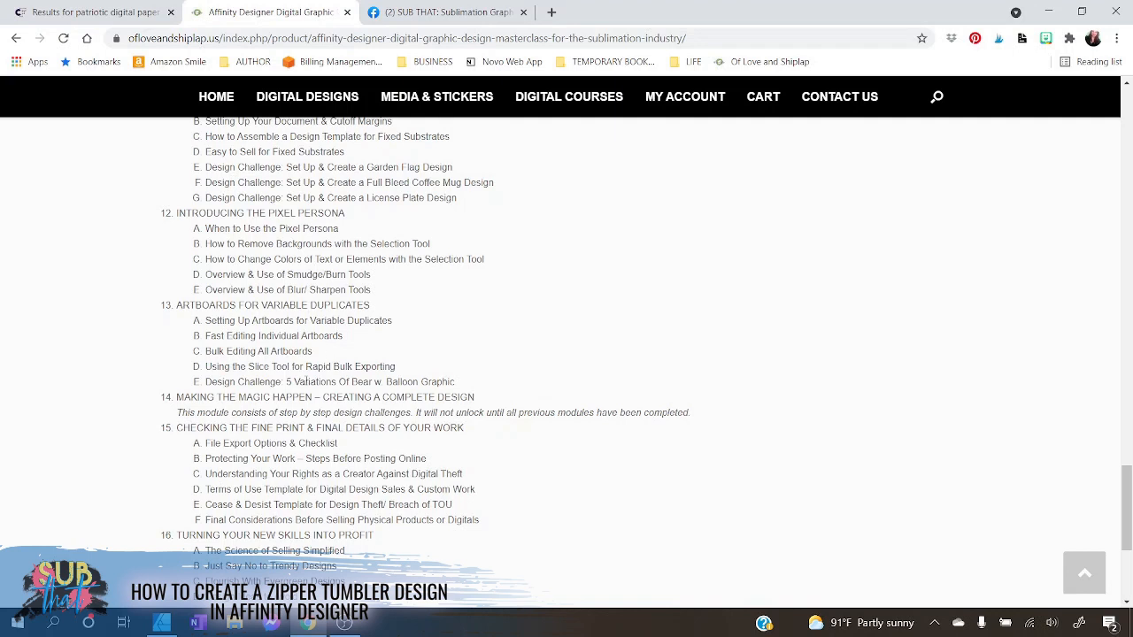
{"action": "scroll", "coordinate": [306, 386], "scroll_direction": "up", "scroll_amount": 2}
{"action": "scroll", "coordinate": [307, 389], "scroll_direction": "up", "scroll_amount": 1}
{"action": "scroll", "coordinate": [306, 395], "scroll_direction": "up", "scroll_amount": 12}
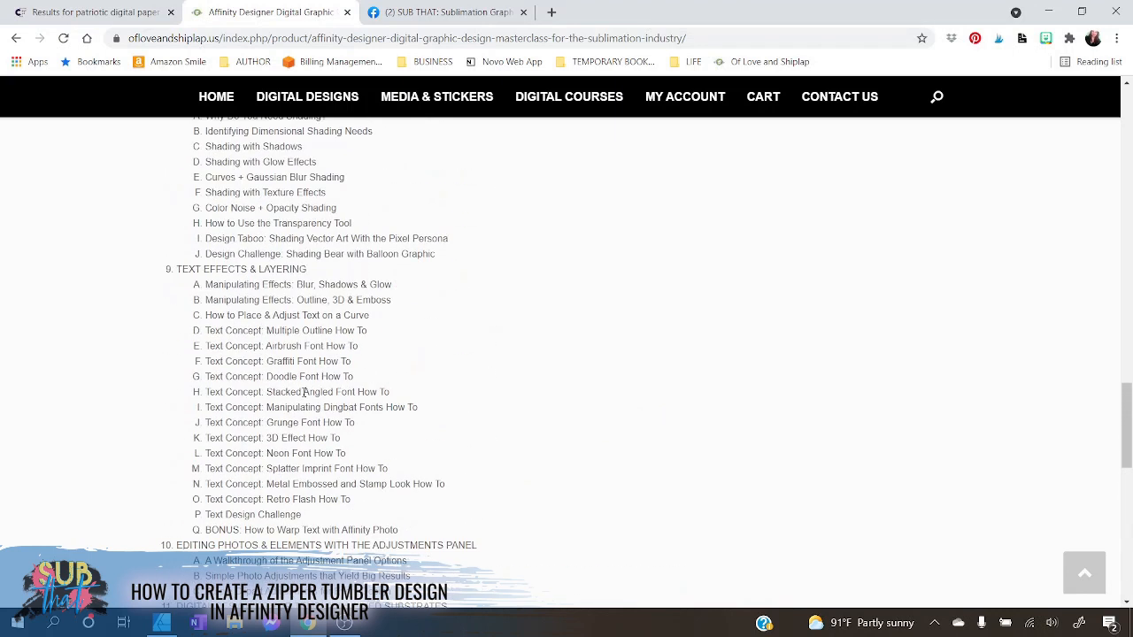
{"action": "scroll", "coordinate": [298, 386], "scroll_direction": "up", "scroll_amount": 5}
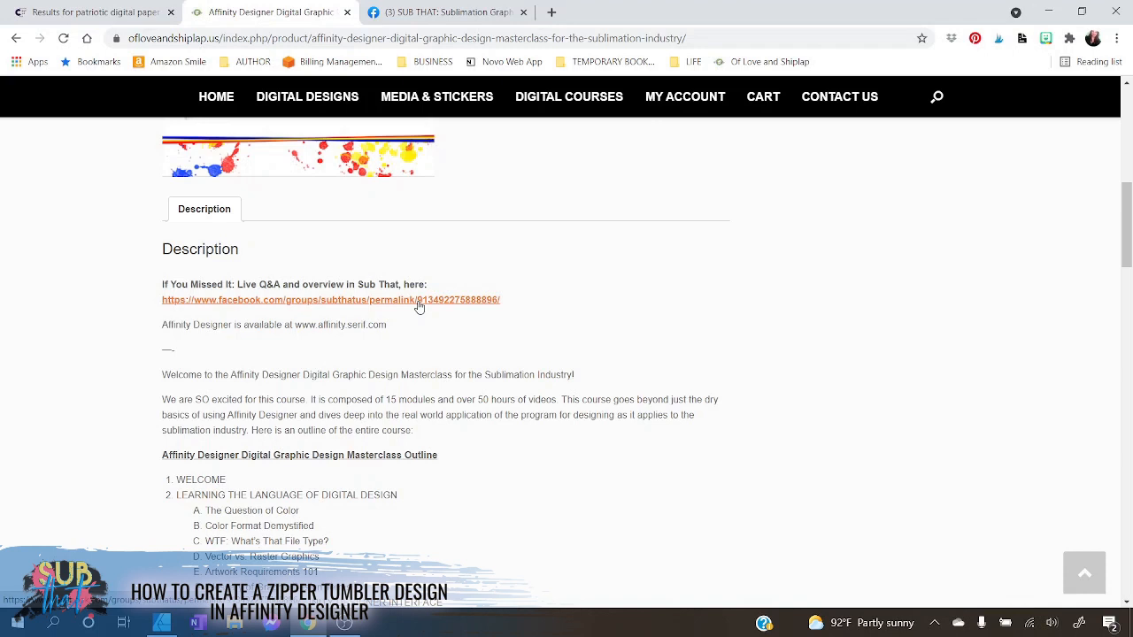
{"action": "scroll", "coordinate": [420, 307], "scroll_direction": "up", "scroll_amount": 3}
{"action": "scroll", "coordinate": [612, 445], "scroll_direction": "up", "scroll_amount": 1}
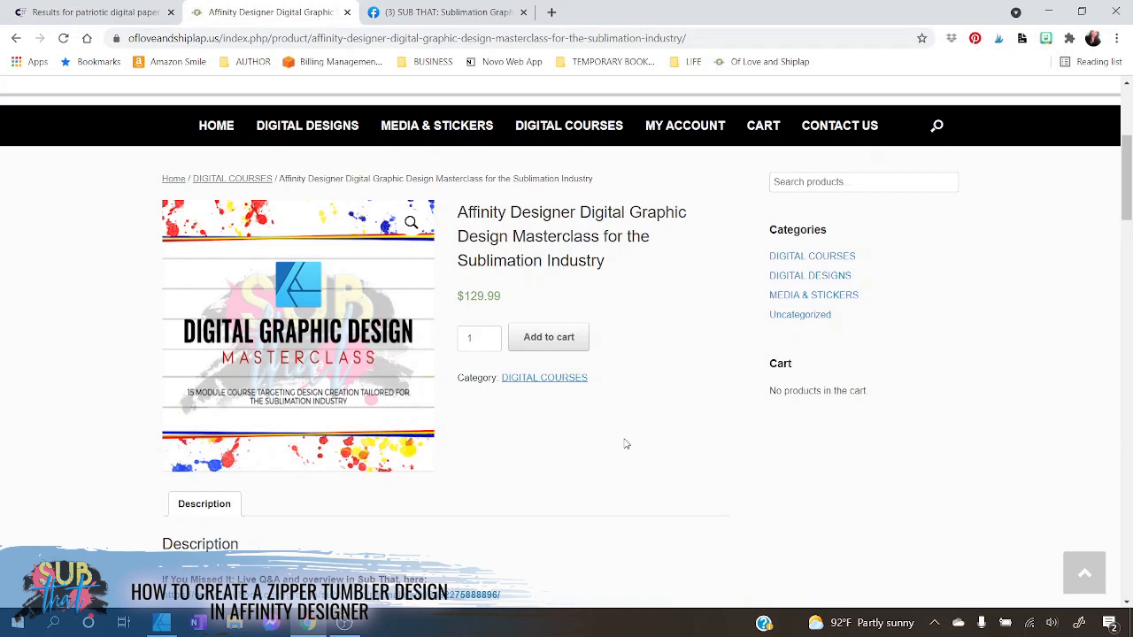
{"action": "scroll", "coordinate": [496, 482], "scroll_direction": "down", "scroll_amount": 3}
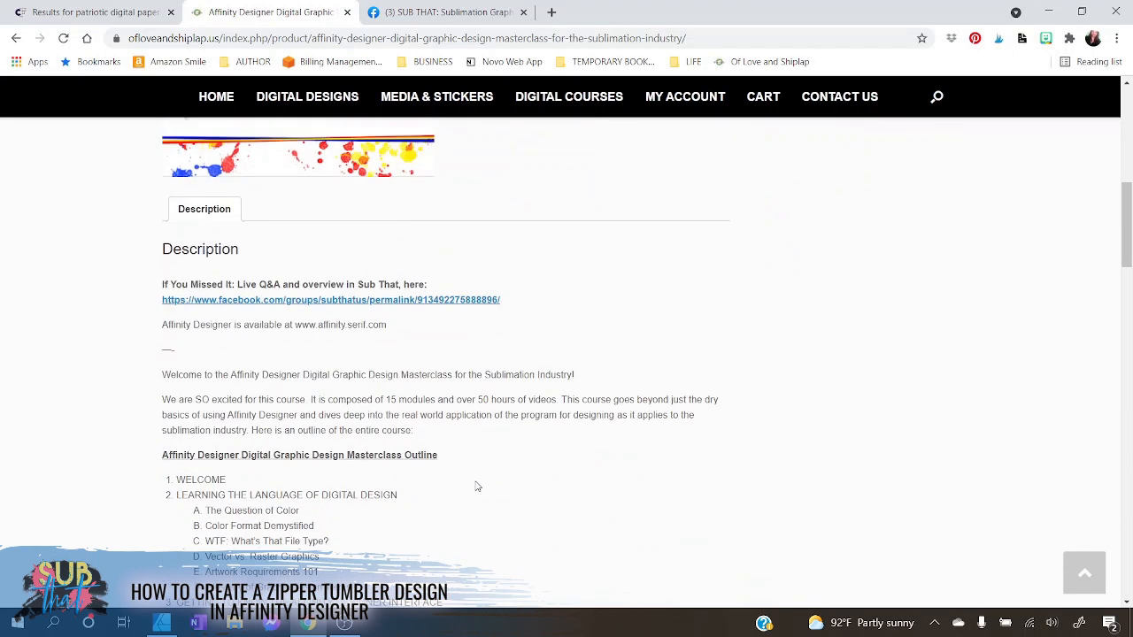
{"action": "scroll", "coordinate": [477, 487], "scroll_direction": "down", "scroll_amount": 2}
{"action": "scroll", "coordinate": [483, 478], "scroll_direction": "up", "scroll_amount": 6}
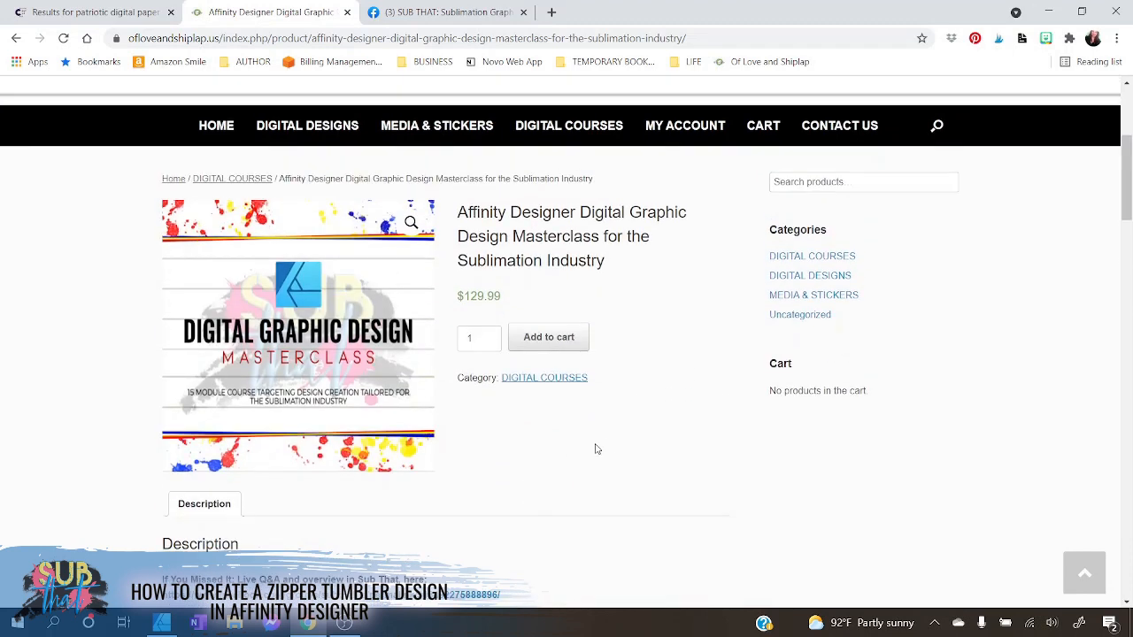
- Switch to the SUB THAT: Sublimation Graphics & Tutorials Facebook group and review its pinned group topics
{"action": "left_click", "coordinate": [476, 24]}
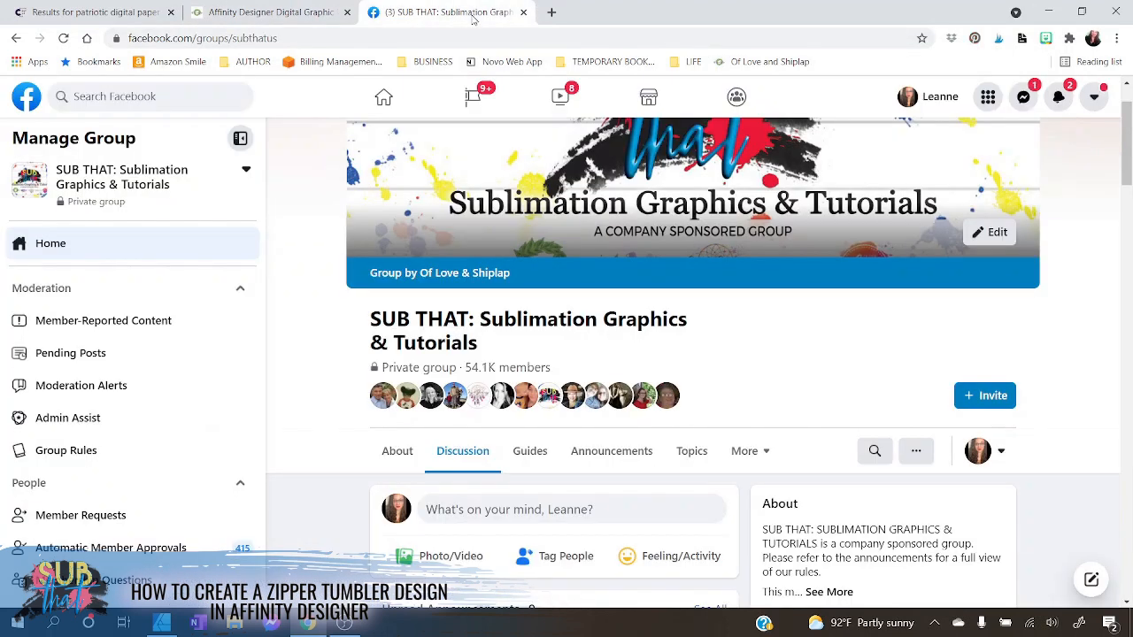
{"action": "left_click", "coordinate": [695, 460]}
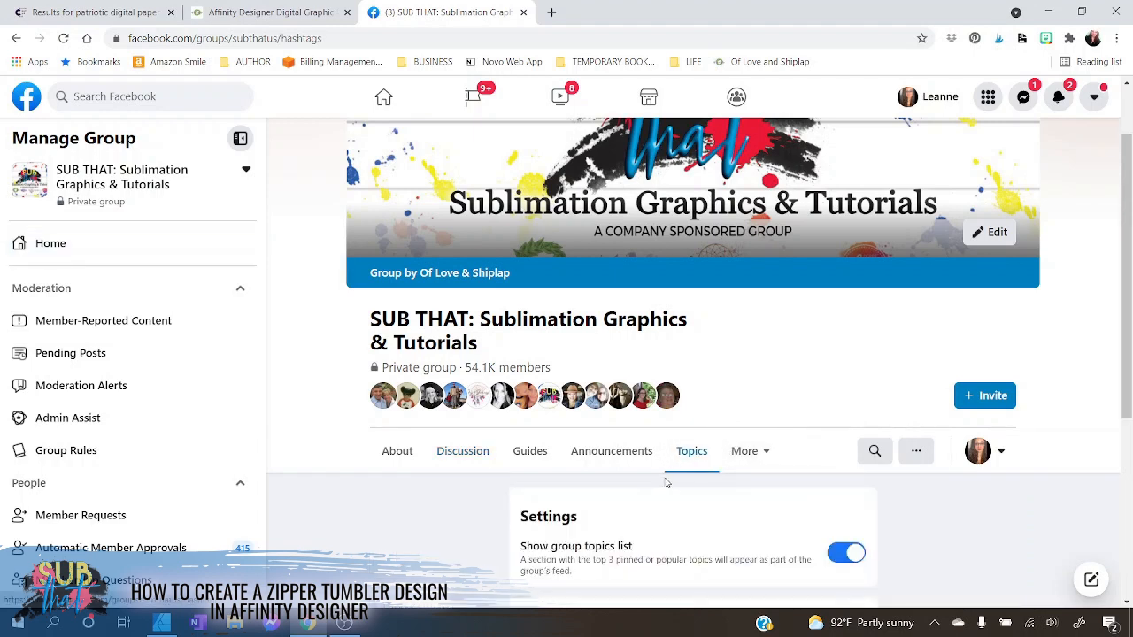
{"action": "scroll", "coordinate": [664, 474], "scroll_direction": "down", "scroll_amount": 3}
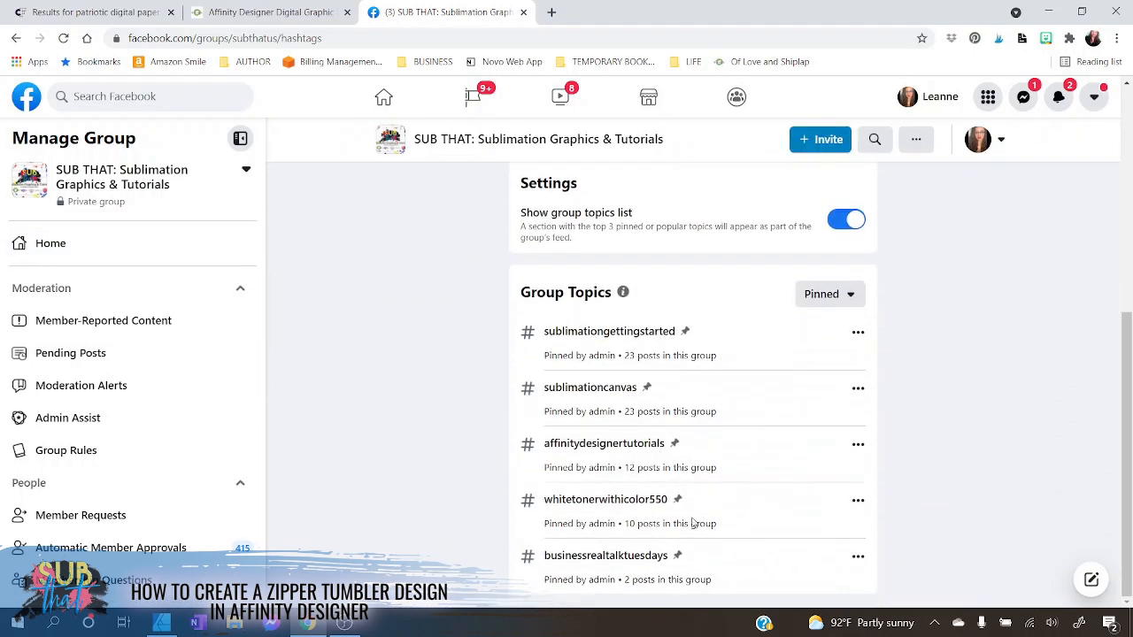
{"action": "scroll", "coordinate": [664, 462], "scroll_direction": "up", "scroll_amount": 1}
{"action": "scroll", "coordinate": [665, 461], "scroll_direction": "down", "scroll_amount": 1}
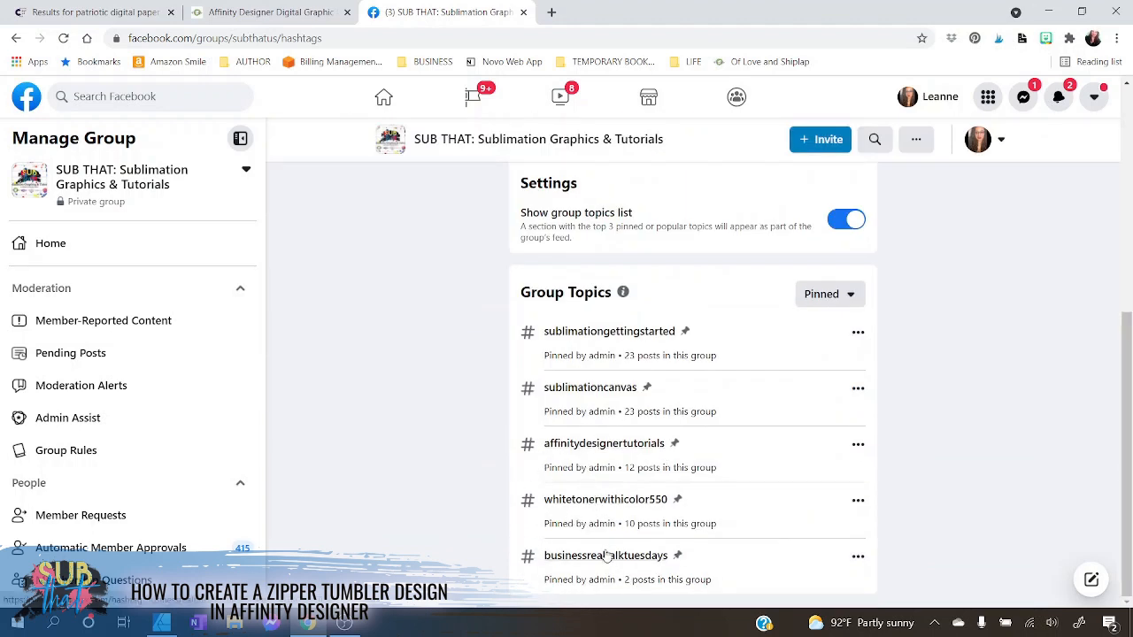
{"action": "scroll", "coordinate": [606, 554], "scroll_direction": "up", "scroll_amount": 2}
{"action": "scroll", "coordinate": [606, 553], "scroll_direction": "down", "scroll_amount": 2}
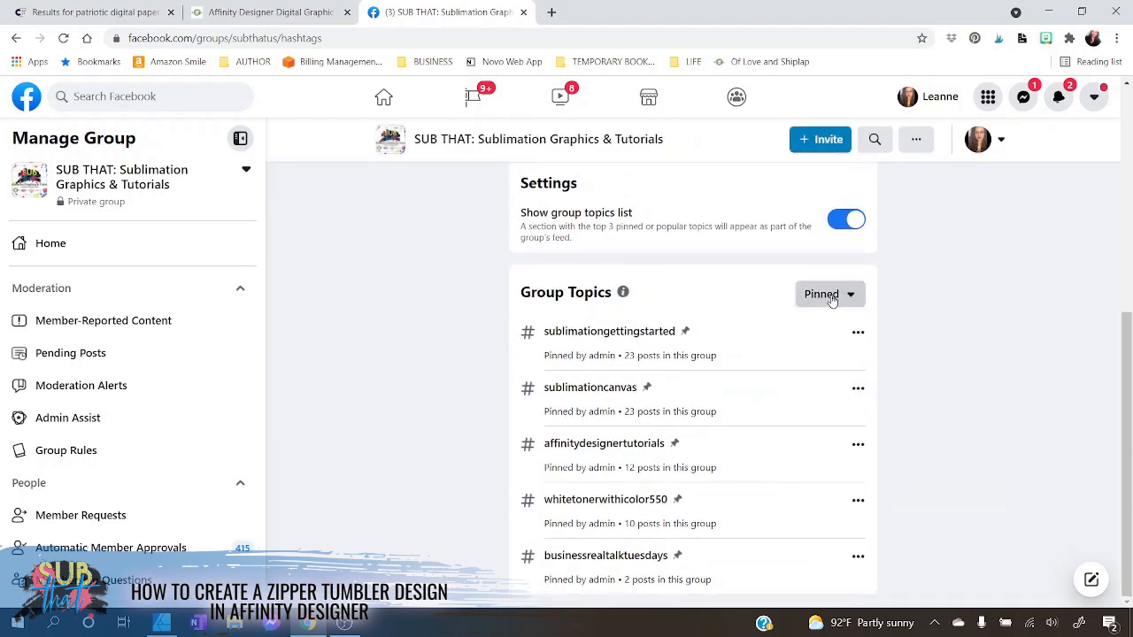
- Show all group topics instead of only the pinned ones and open the ADMC topic
{"action": "left_click", "coordinate": [823, 294]}
{"action": "left_click", "coordinate": [803, 330]}
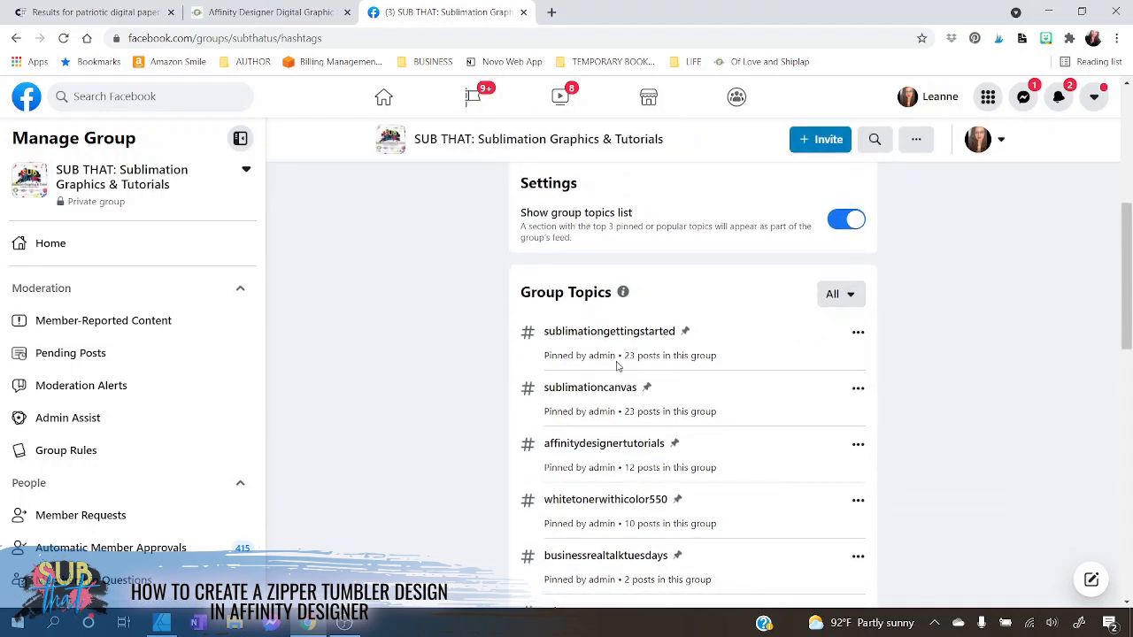
{"action": "scroll", "coordinate": [620, 366], "scroll_direction": "down", "scroll_amount": 3}
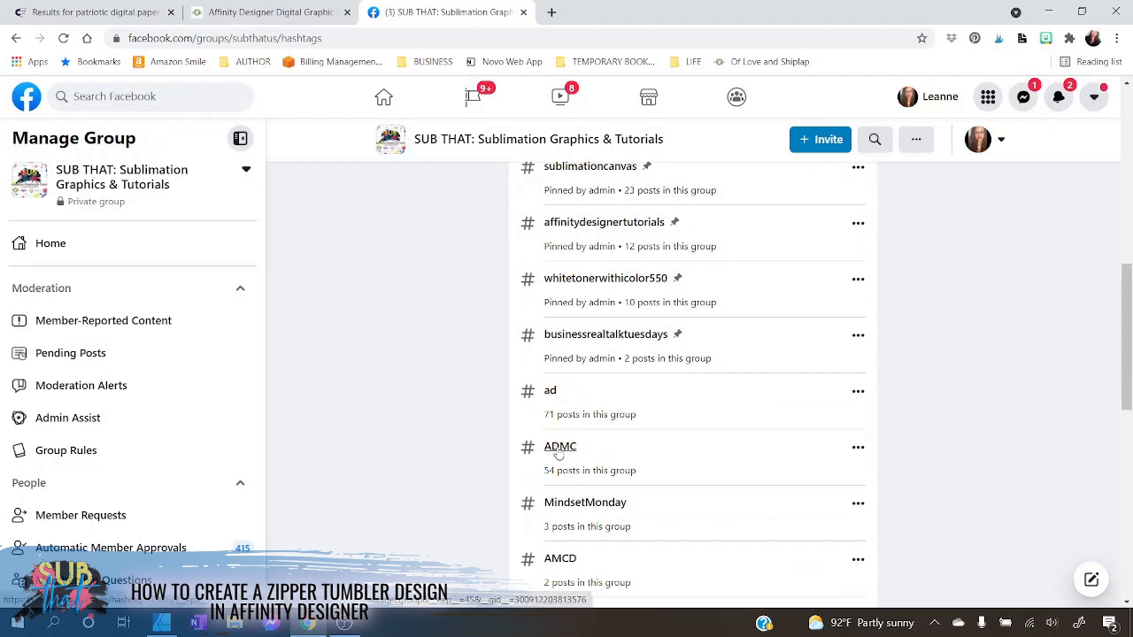
{"action": "left_click", "coordinate": [560, 449]}
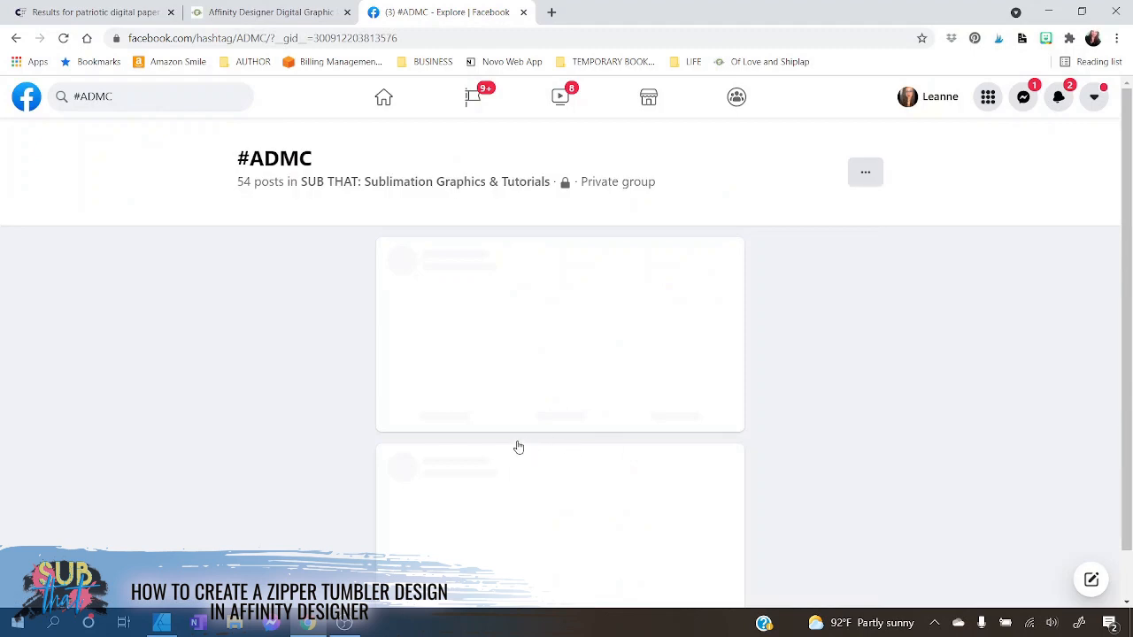
- Browse the first #ADMC posts, examining the members' pumpkin challenge artwork, digital paper creations and paint color references
{"action": "scroll", "coordinate": [585, 398], "scroll_direction": "down", "scroll_amount": 3}
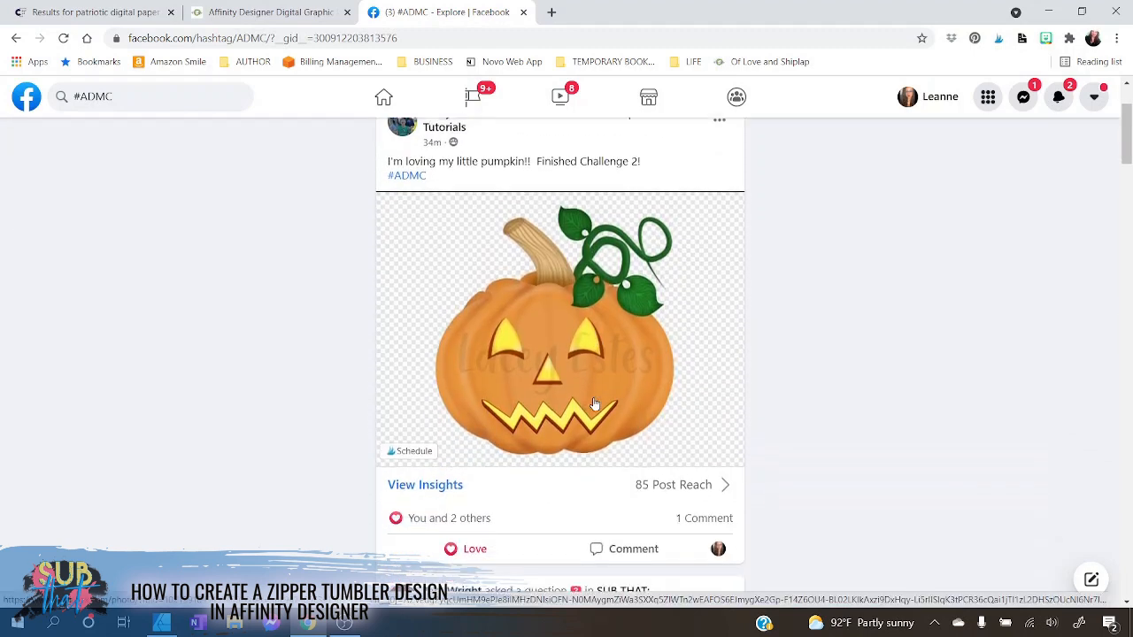
{"action": "scroll", "coordinate": [595, 405], "scroll_direction": "down", "scroll_amount": 1}
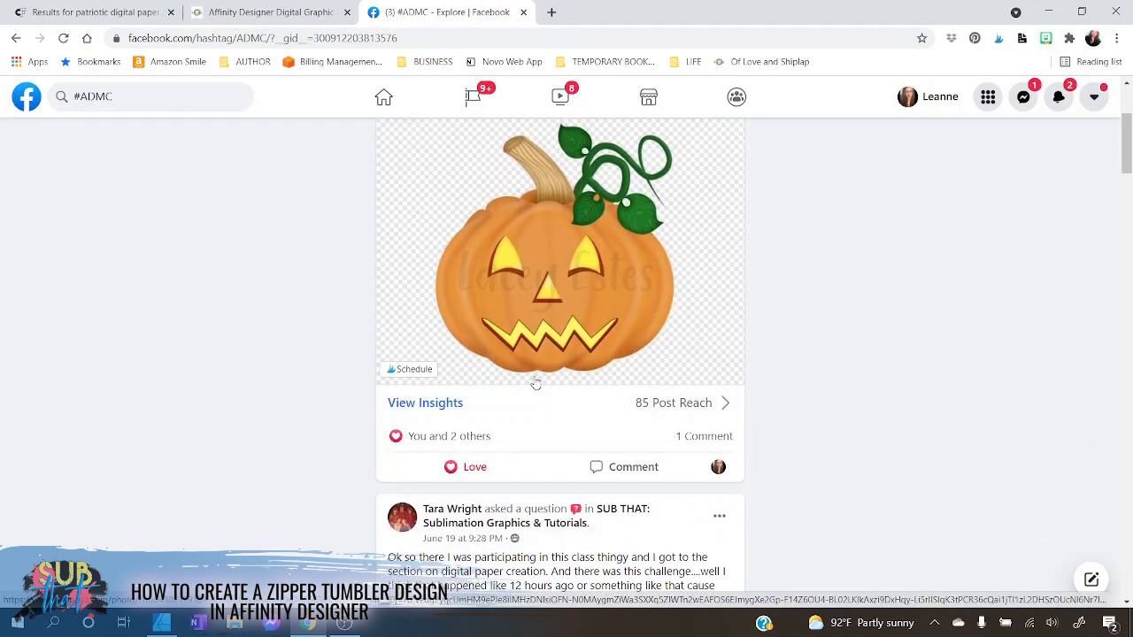
{"action": "scroll", "coordinate": [542, 354], "scroll_direction": "up", "scroll_amount": 1}
{"action": "scroll", "coordinate": [547, 335], "scroll_direction": "down", "scroll_amount": 1}
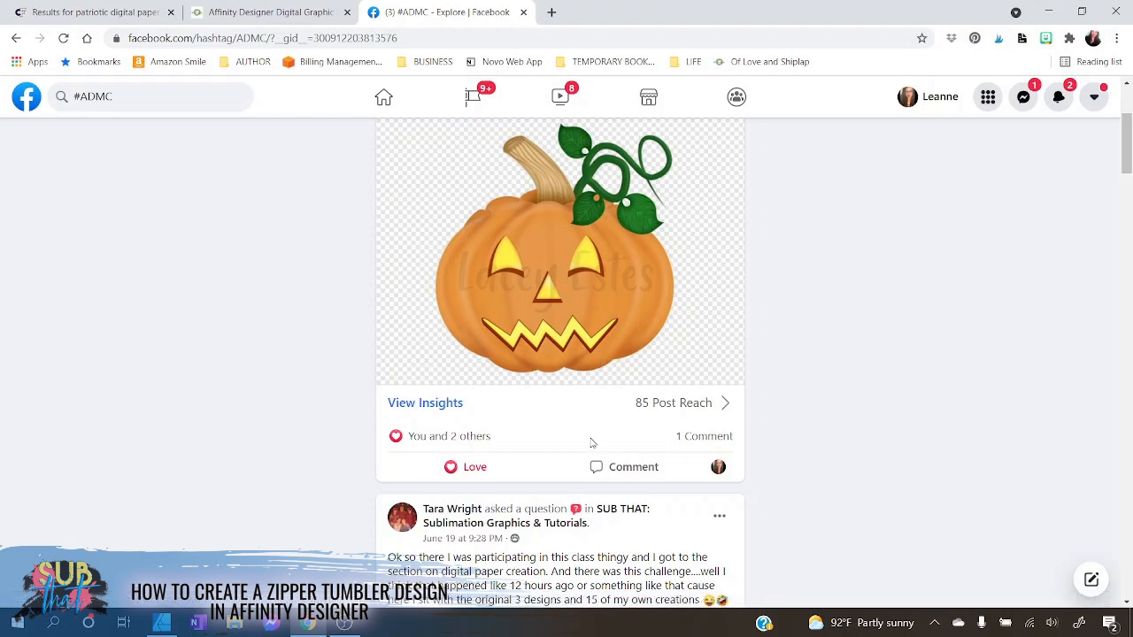
{"action": "scroll", "coordinate": [566, 416], "scroll_direction": "down", "scroll_amount": 4}
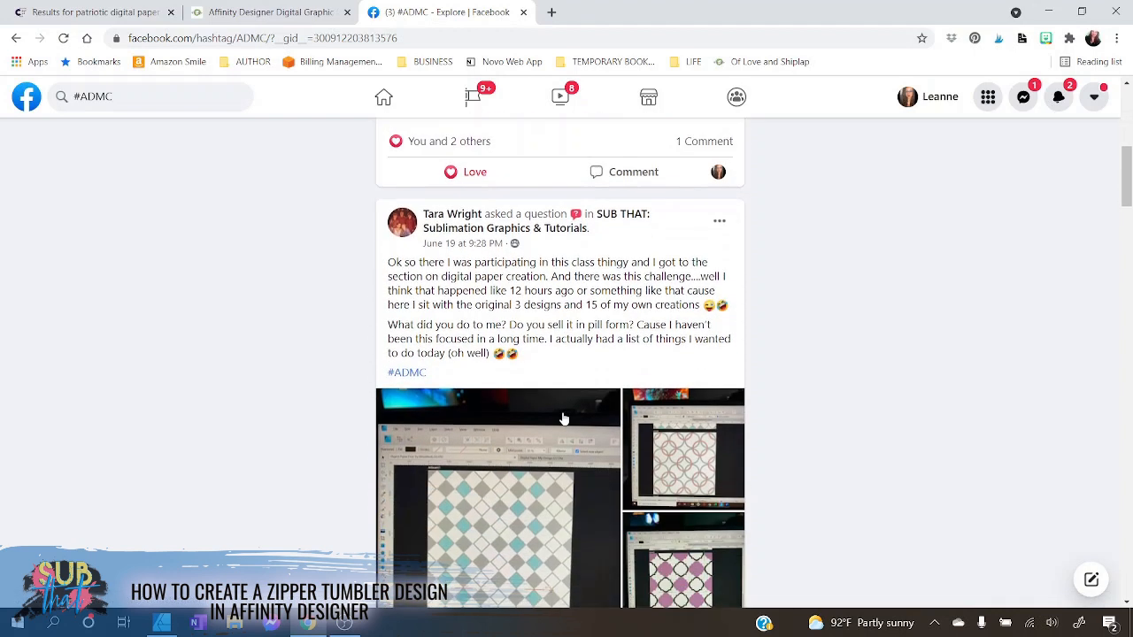
{"action": "scroll", "coordinate": [554, 440], "scroll_direction": "down", "scroll_amount": 5}
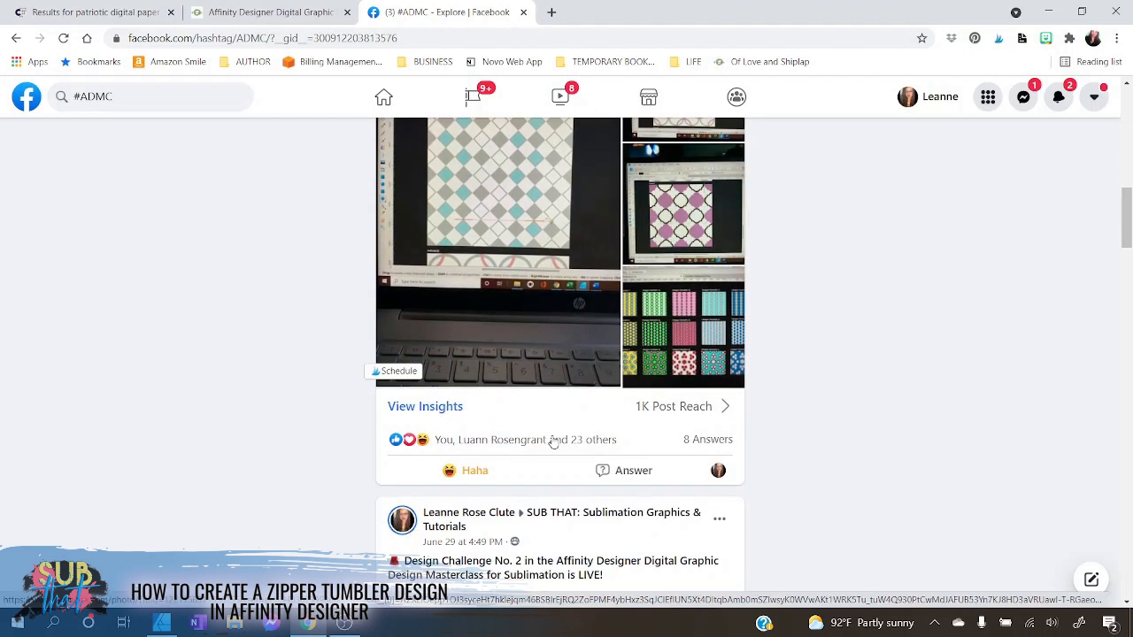
{"action": "scroll", "coordinate": [554, 440], "scroll_direction": "down", "scroll_amount": 7}
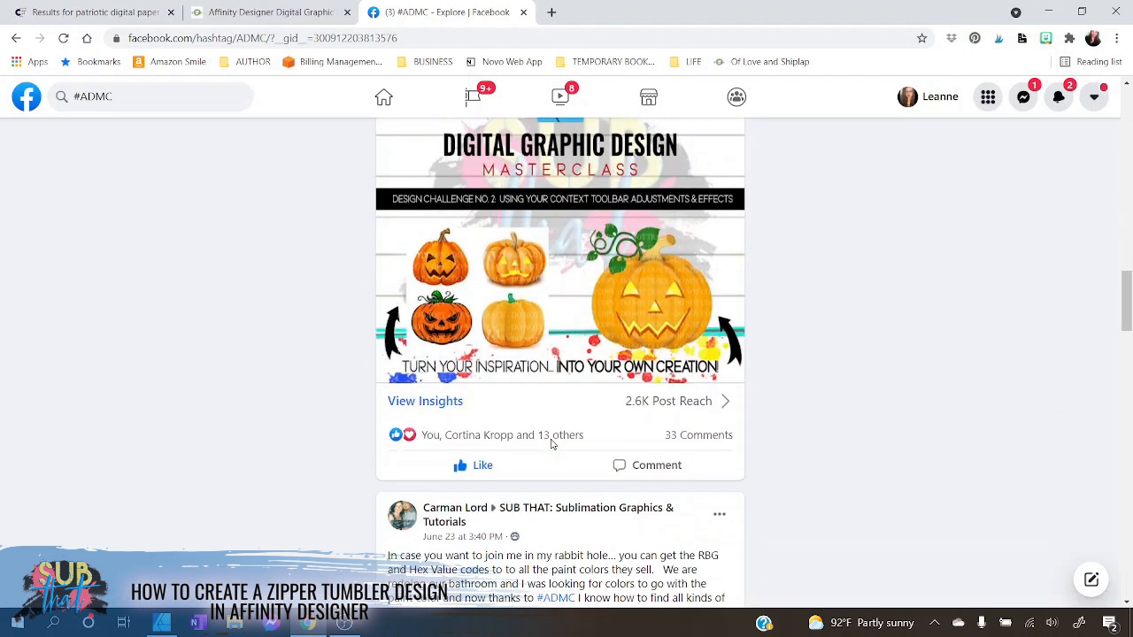
{"action": "scroll", "coordinate": [585, 470], "scroll_direction": "down", "scroll_amount": 1}
{"action": "scroll", "coordinate": [584, 469], "scroll_direction": "down", "scroll_amount": 9}
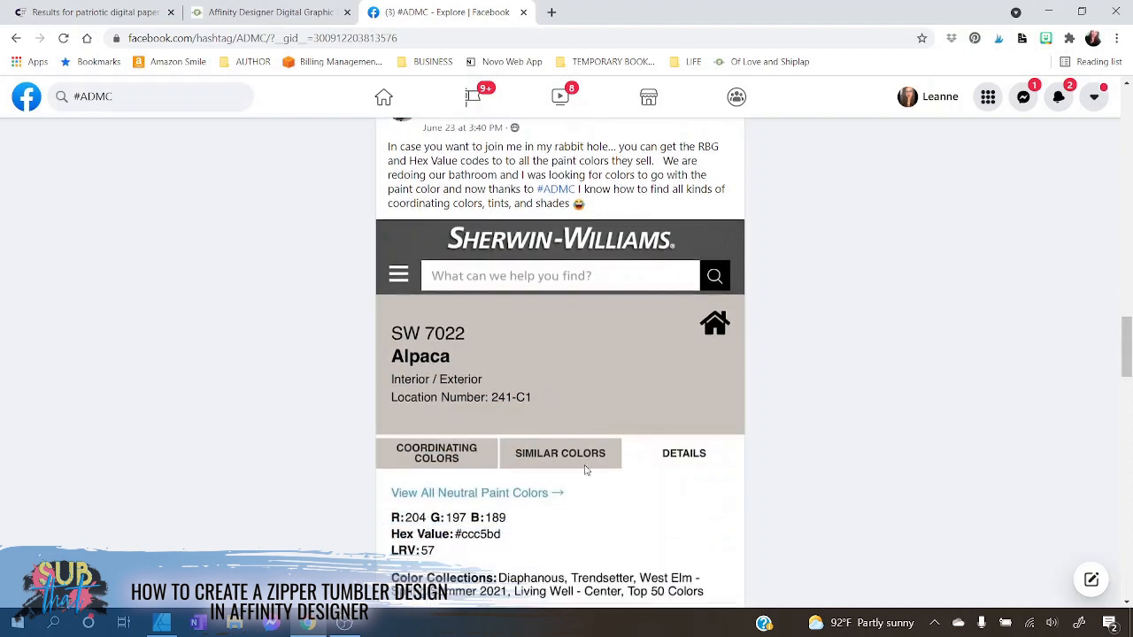
{"action": "scroll", "coordinate": [585, 469], "scroll_direction": "down", "scroll_amount": 1}
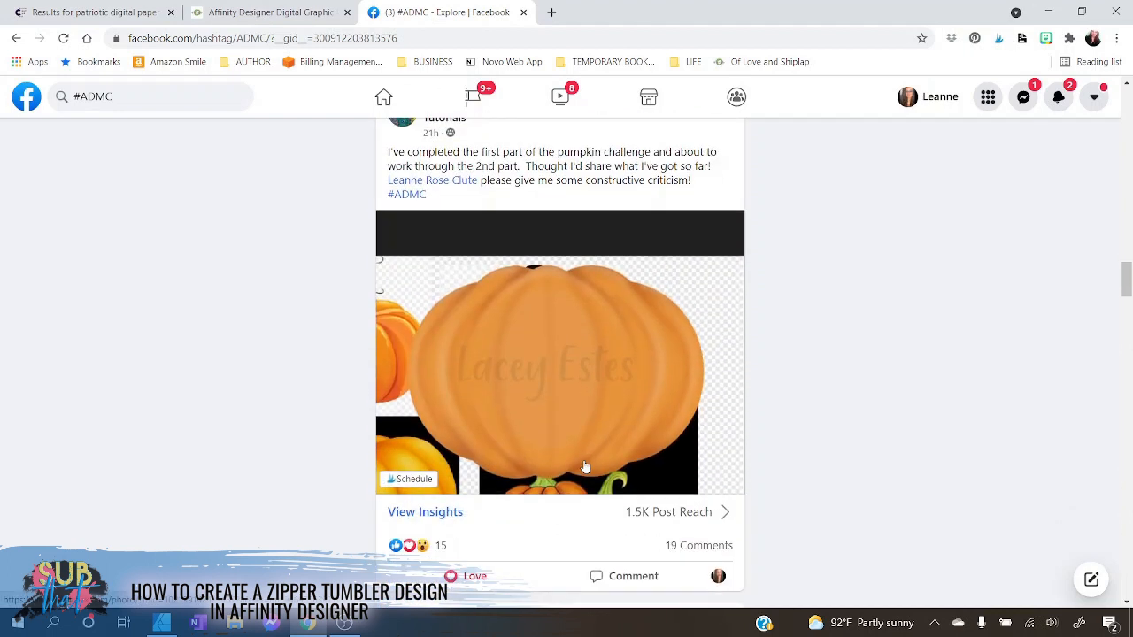
- Continue through the #ADMC posts on the Stroke Panel lesson, the shape-built pumpkin and the 4th of July design
{"action": "scroll", "coordinate": [584, 466], "scroll_direction": "down", "scroll_amount": 8}
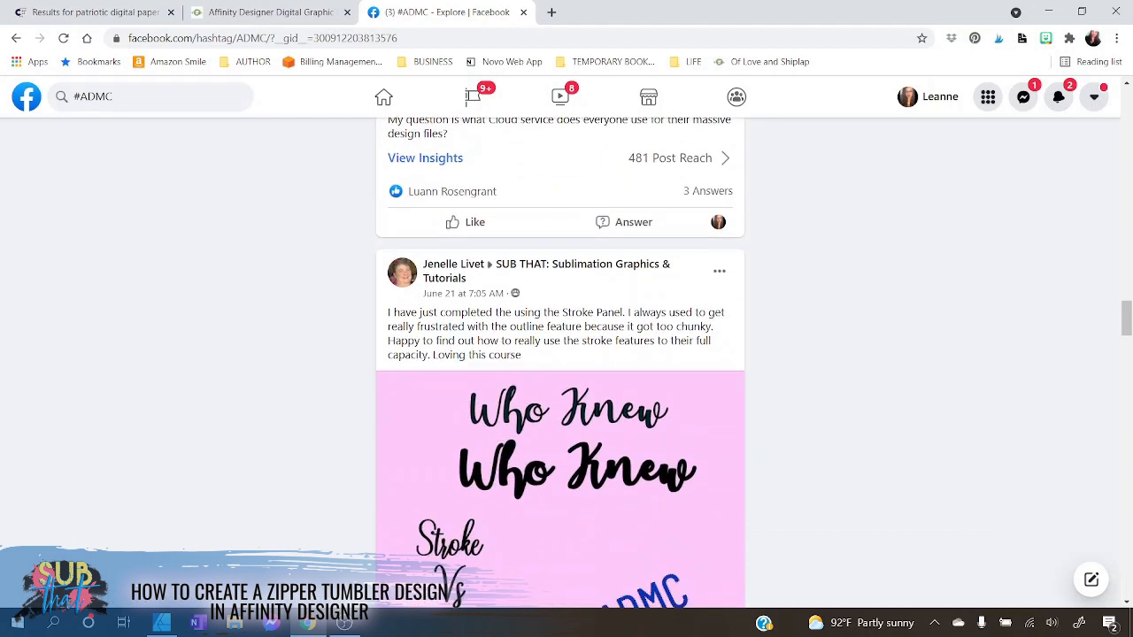
{"action": "scroll", "coordinate": [589, 440], "scroll_direction": "down", "scroll_amount": 2}
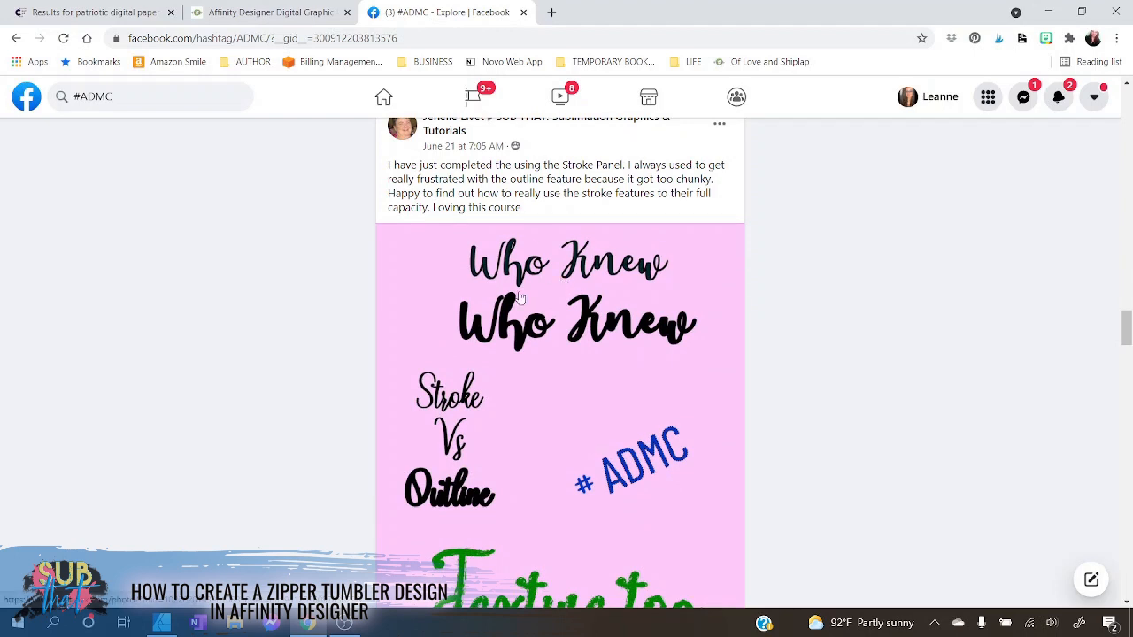
{"action": "scroll", "coordinate": [488, 298], "scroll_direction": "down", "scroll_amount": 4}
{"action": "scroll", "coordinate": [536, 380], "scroll_direction": "down", "scroll_amount": 5}
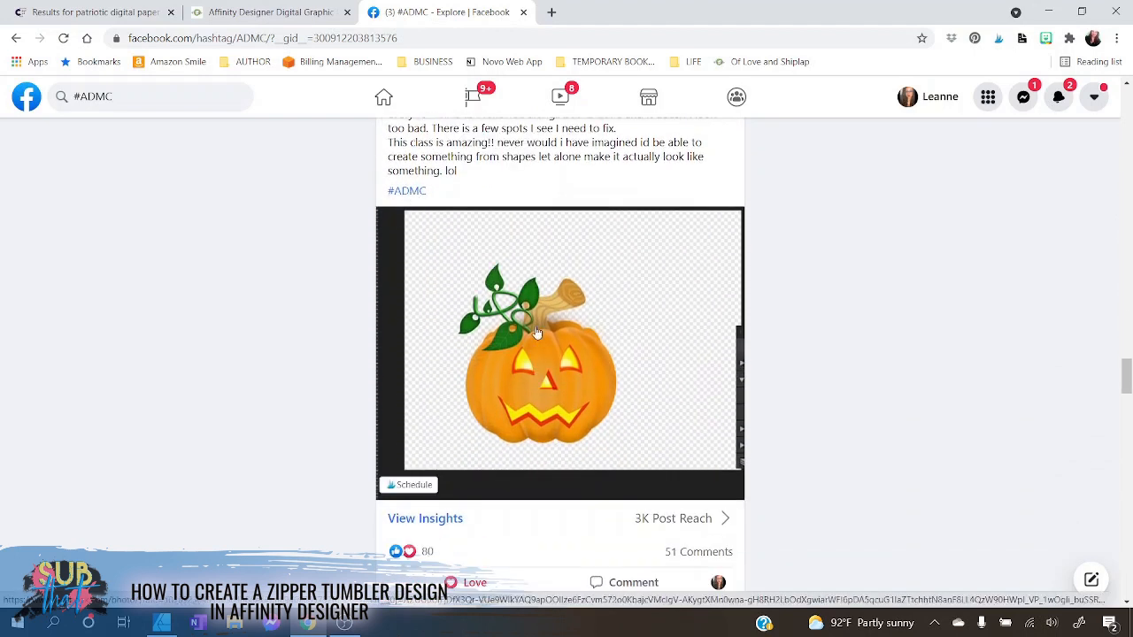
{"action": "scroll", "coordinate": [540, 339], "scroll_direction": "down", "scroll_amount": 3}
{"action": "scroll", "coordinate": [542, 339], "scroll_direction": "down", "scroll_amount": 7}
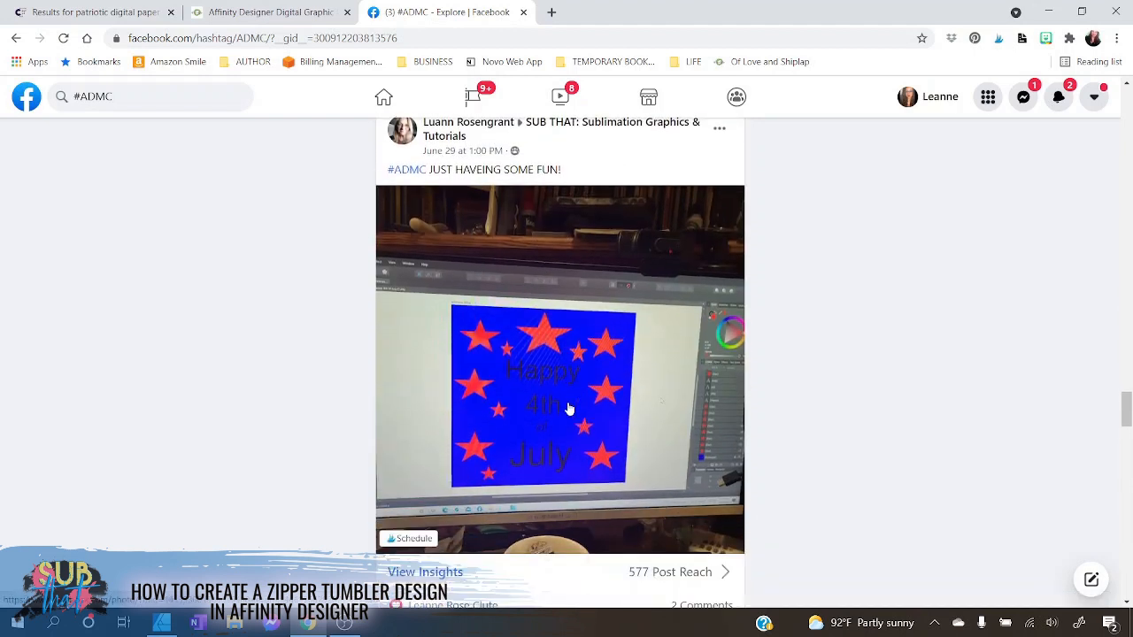
- Examine the members' digital paper patterns from the first design challenge further down the #ADMC feed
{"action": "scroll", "coordinate": [571, 415], "scroll_direction": "down", "scroll_amount": 4}
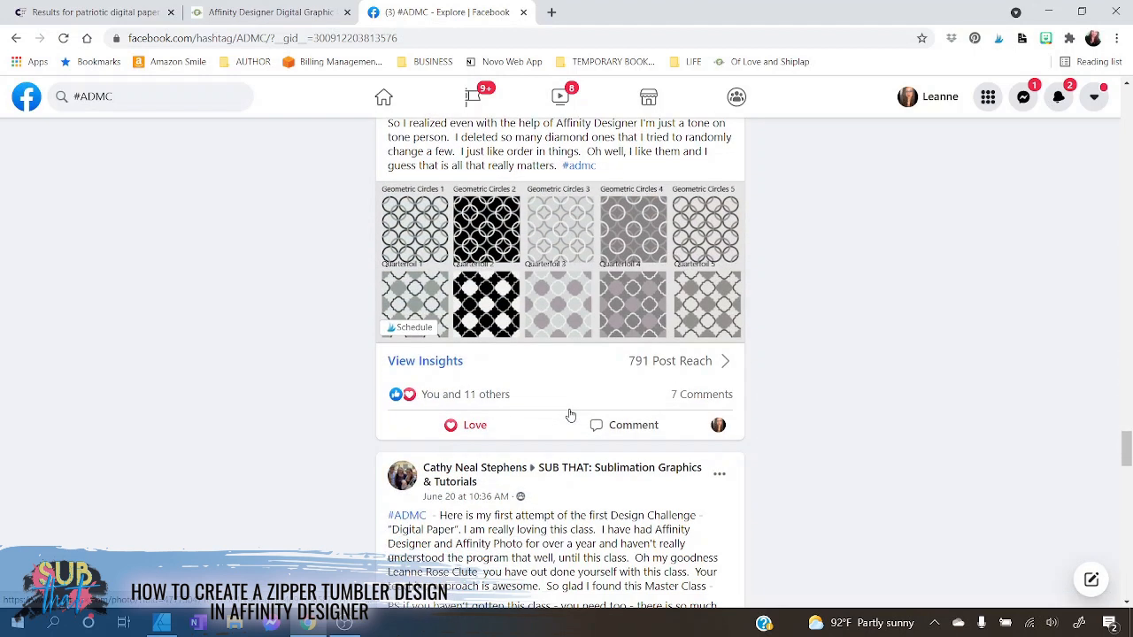
{"action": "scroll", "coordinate": [567, 416], "scroll_direction": "down", "scroll_amount": 1}
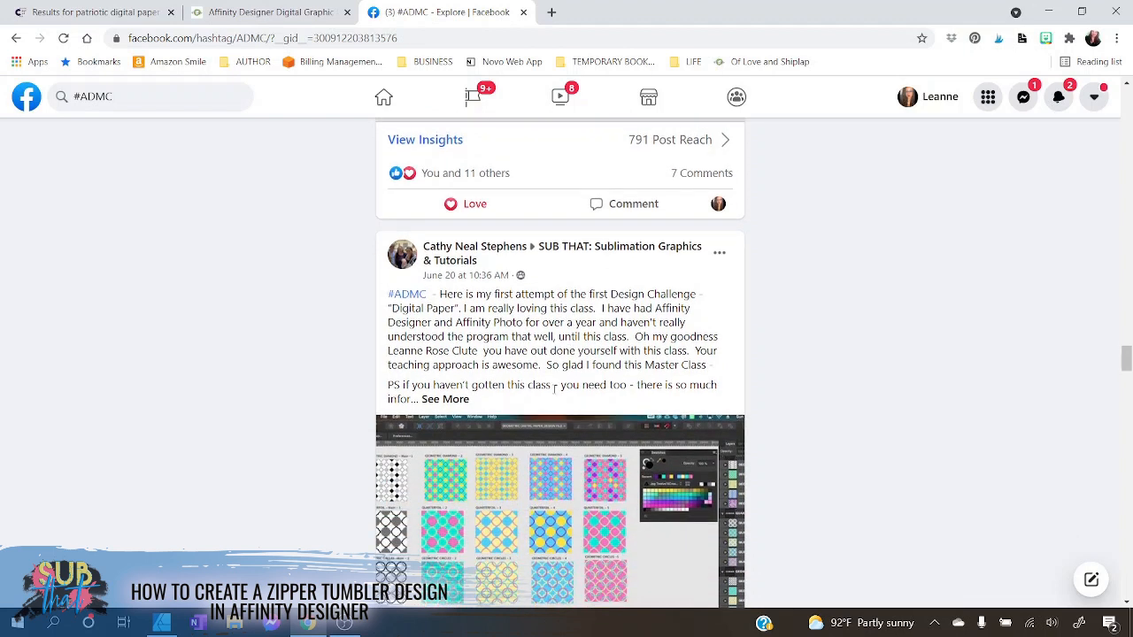
{"action": "scroll", "coordinate": [555, 390], "scroll_direction": "down", "scroll_amount": 7}
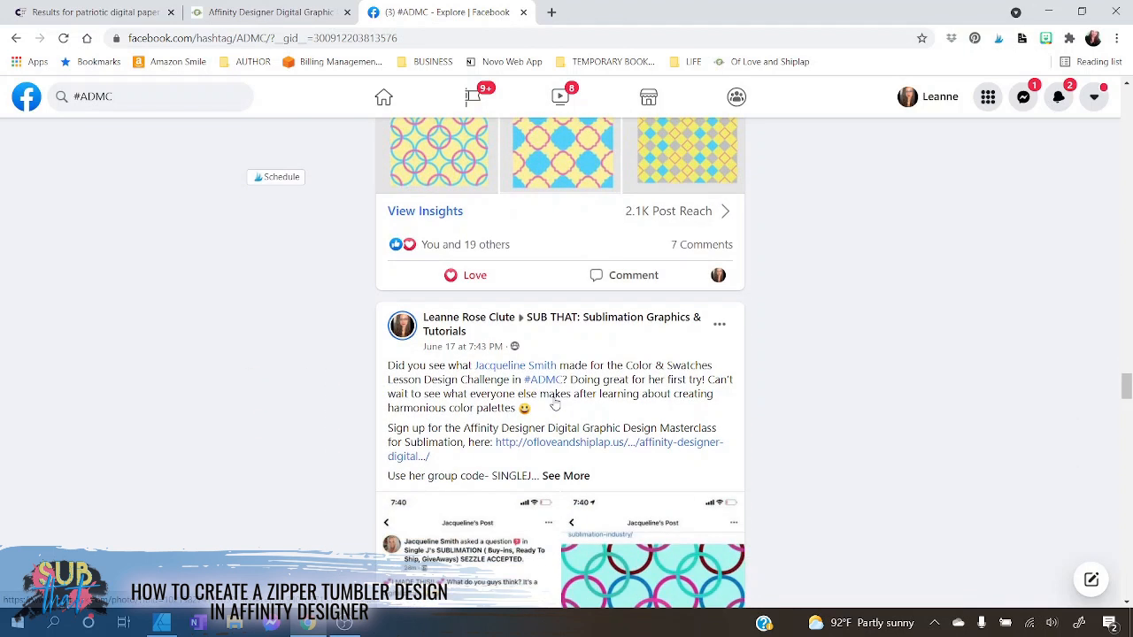
{"action": "scroll", "coordinate": [555, 404], "scroll_direction": "down", "scroll_amount": 5}
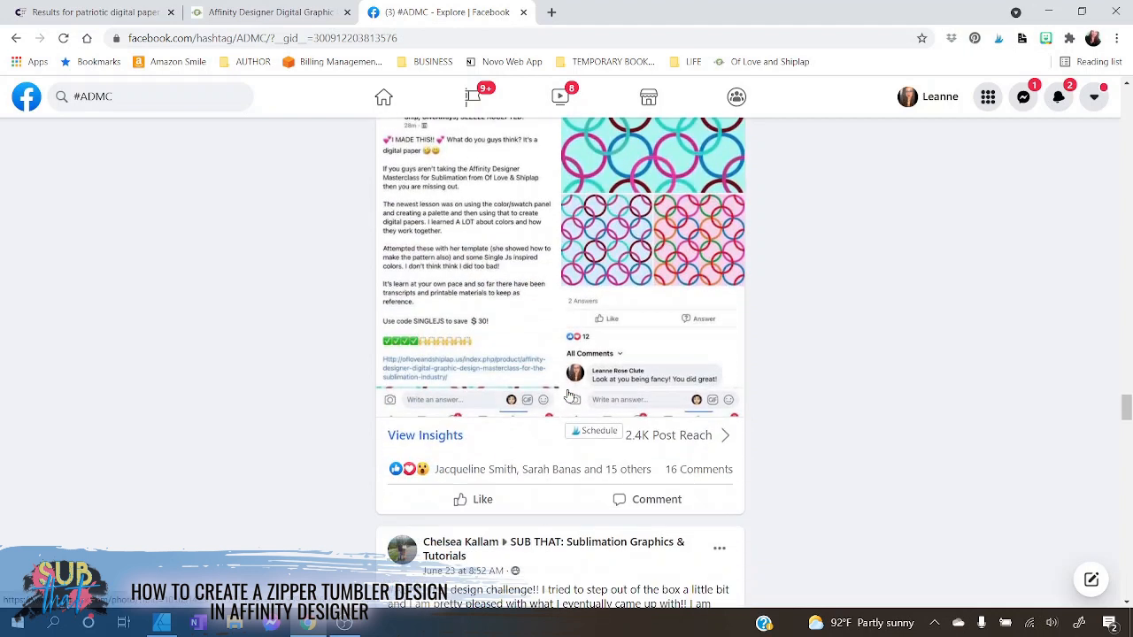
{"action": "scroll", "coordinate": [570, 396], "scroll_direction": "down", "scroll_amount": 5}
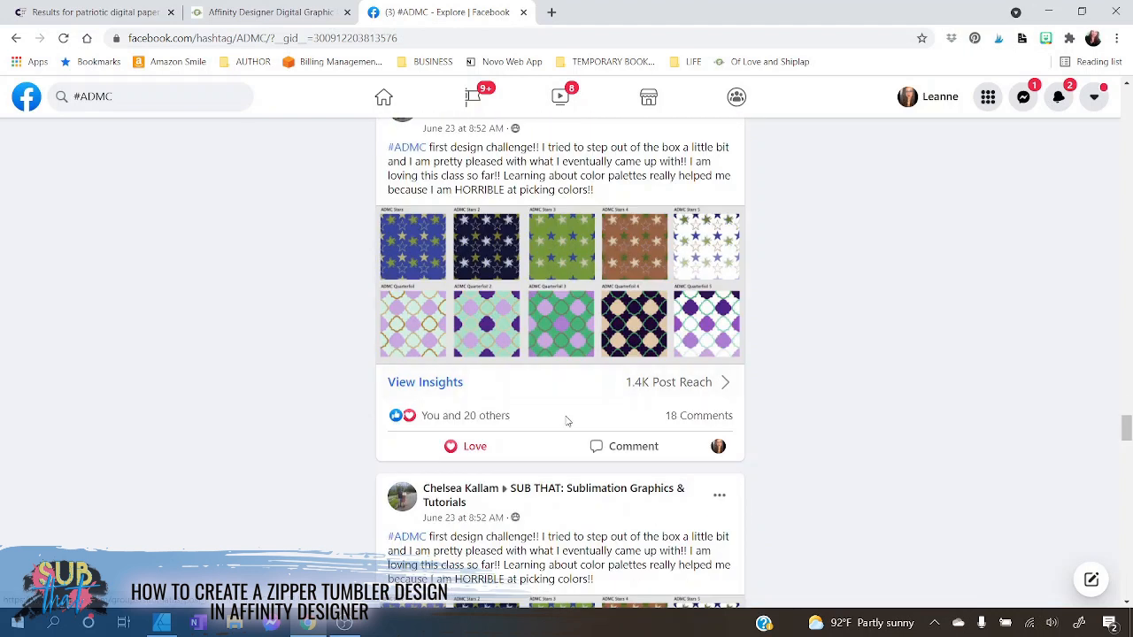
{"action": "scroll", "coordinate": [568, 421], "scroll_direction": "down", "scroll_amount": 4}
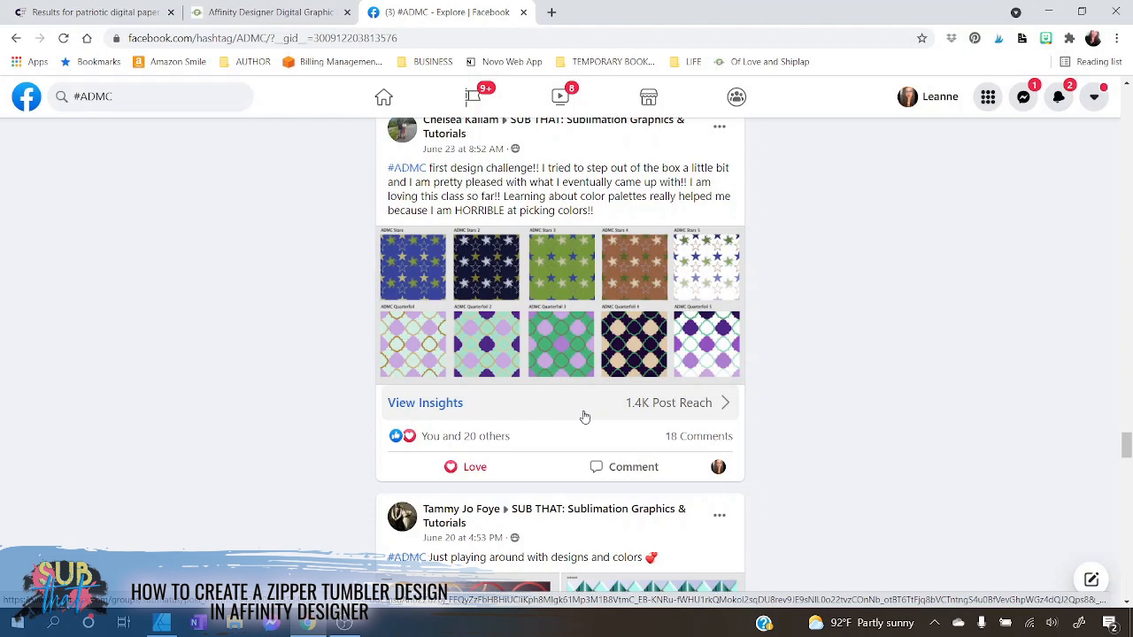
{"action": "scroll", "coordinate": [575, 421], "scroll_direction": "down", "scroll_amount": 4}
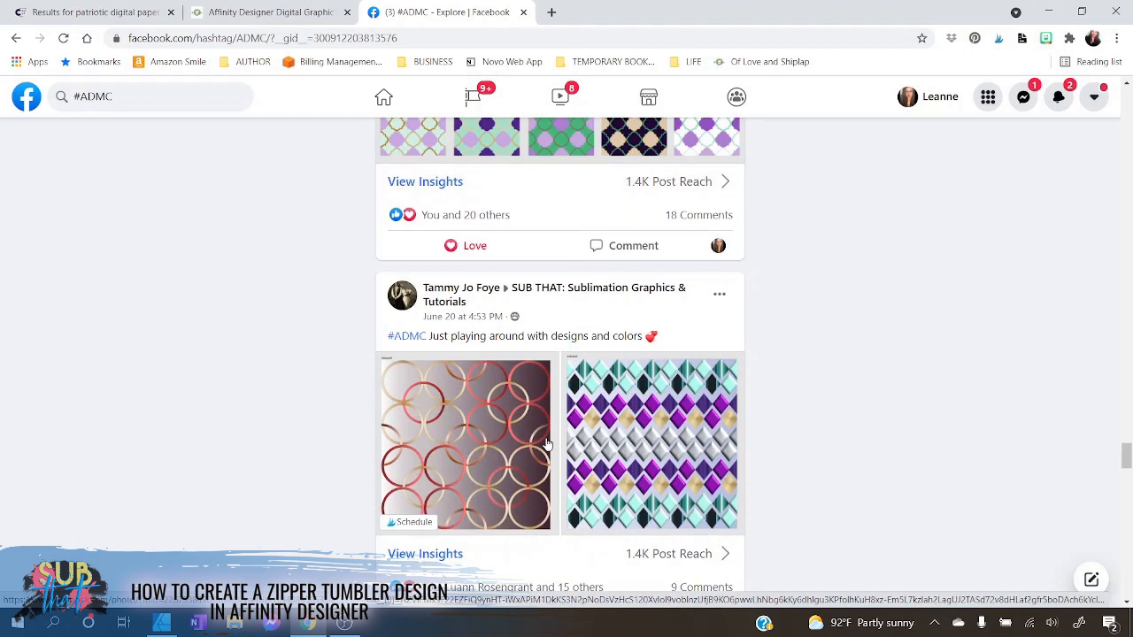
{"action": "mouse_move", "coordinate": [547, 445]}
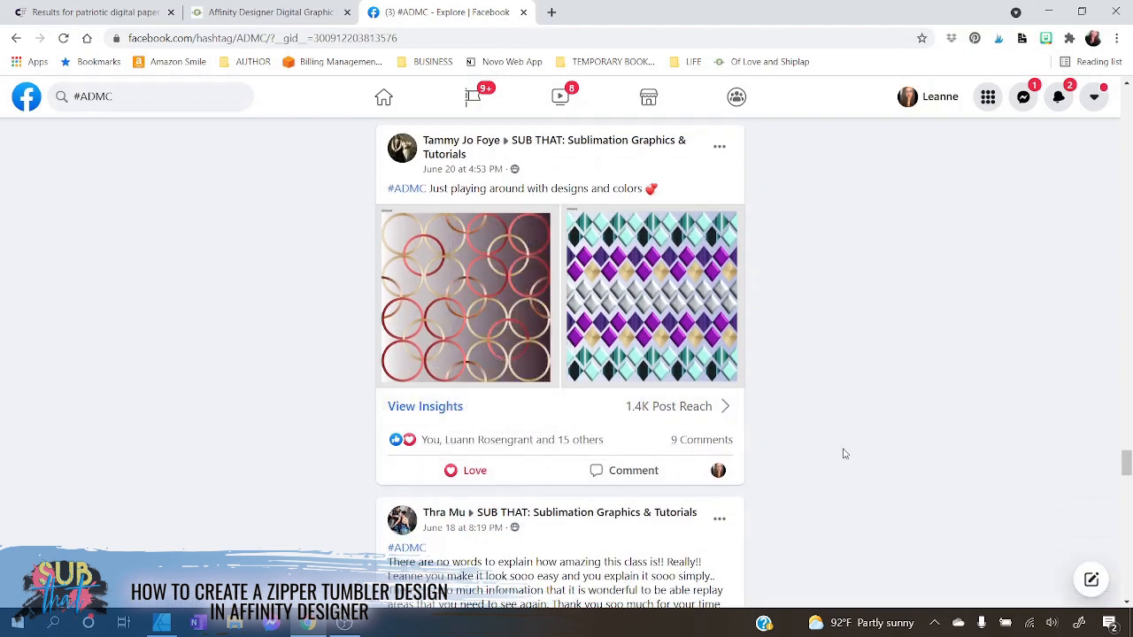
{"action": "scroll", "coordinate": [843, 455], "scroll_direction": "down", "scroll_amount": 1}
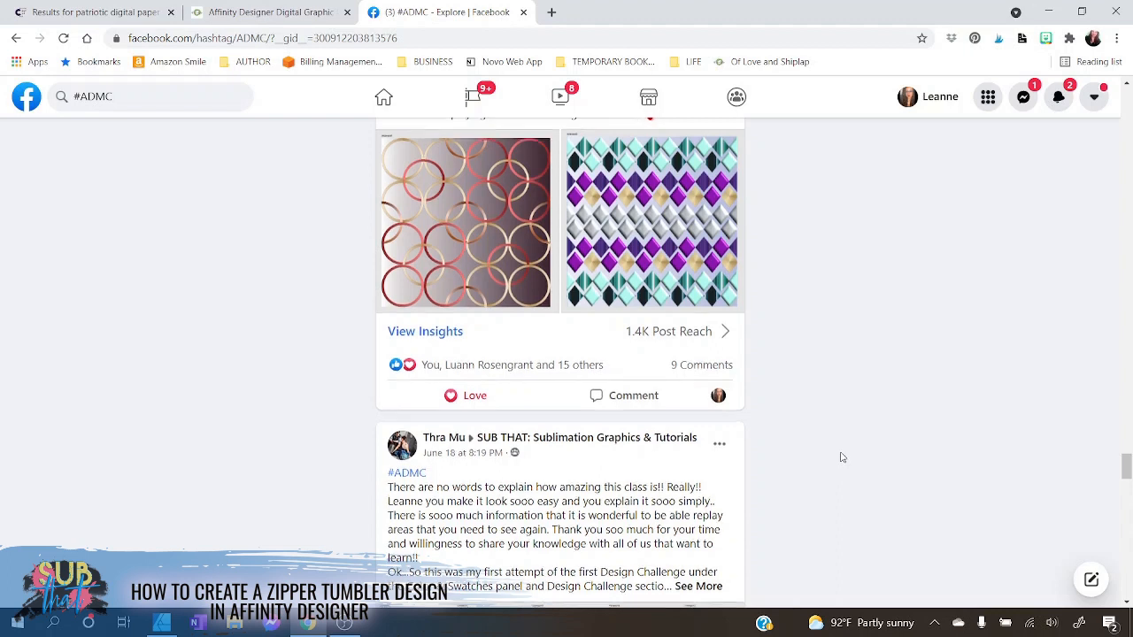
{"action": "scroll", "coordinate": [842, 464], "scroll_direction": "down", "scroll_amount": 1}
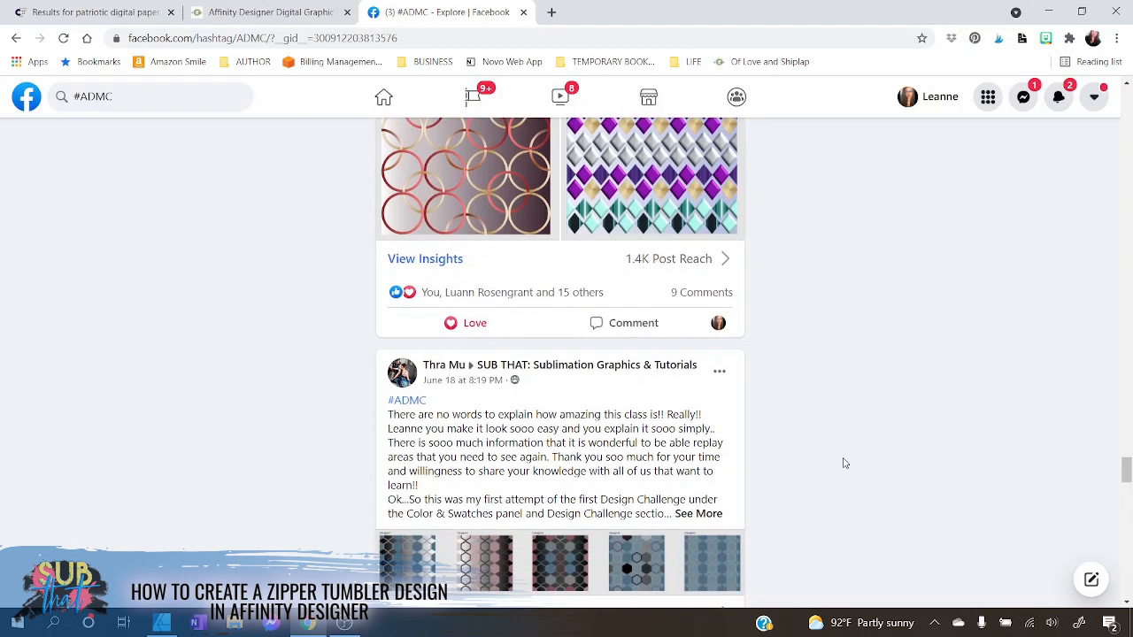
- Close the Facebook and masterclass pages and look back up through the Creative Fabrica patriotic digital paper results
{"action": "left_click", "coordinate": [523, 12]}
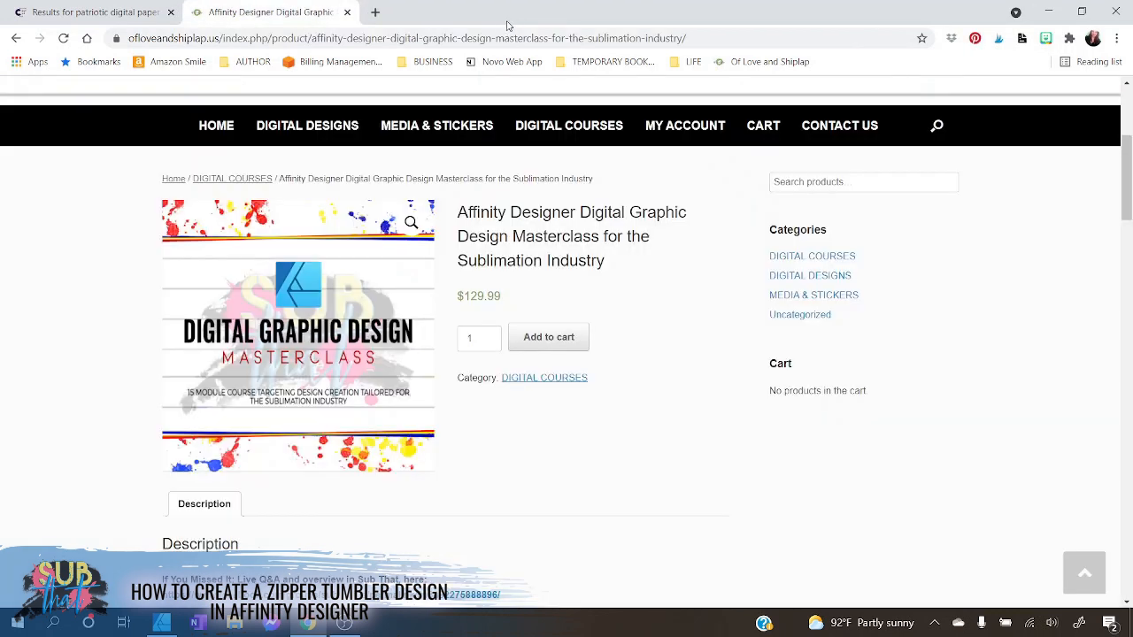
{"action": "left_click", "coordinate": [348, 12]}
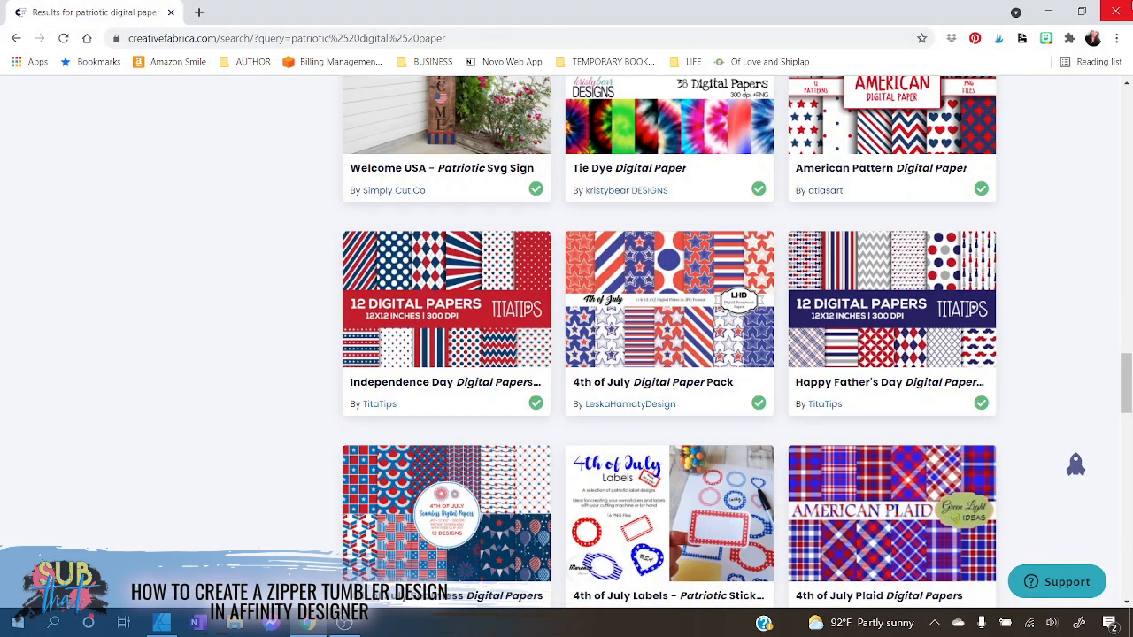
{"action": "scroll", "coordinate": [797, 341], "scroll_direction": "up", "scroll_amount": 6}
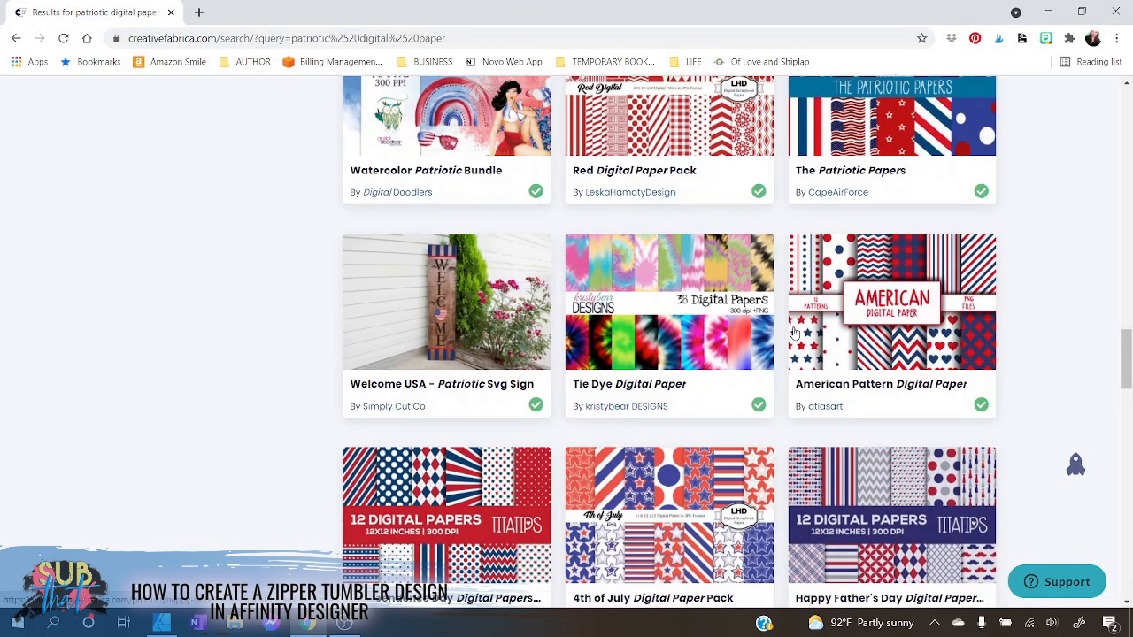
{"action": "scroll", "coordinate": [796, 340], "scroll_direction": "up", "scroll_amount": 8}
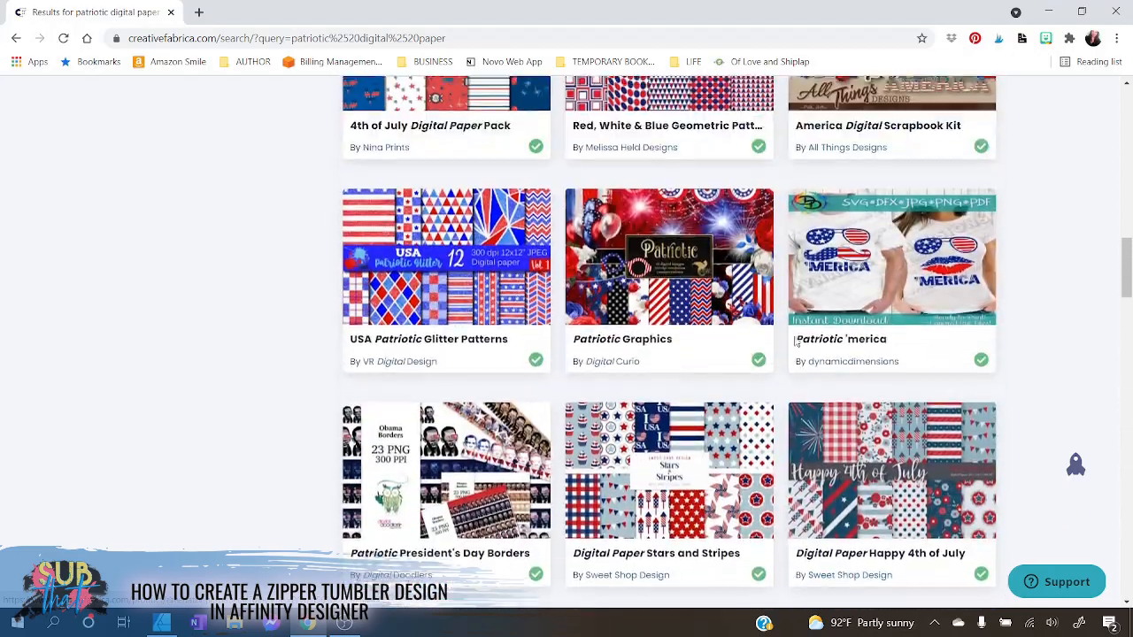
{"action": "scroll", "coordinate": [796, 347], "scroll_direction": "up", "scroll_amount": 10}
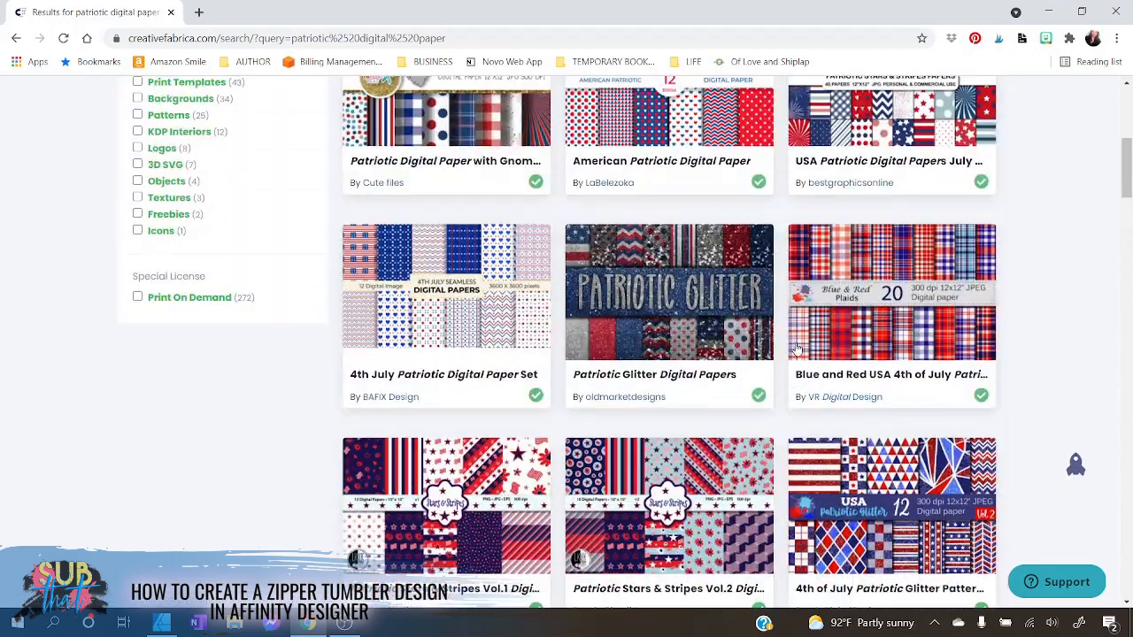
- Examine the Creative Fabrica patriotic digital paper results, from the first sets down to the Stars and Stripes and glitter designs
{"action": "scroll", "coordinate": [797, 349], "scroll_direction": "up", "scroll_amount": 3}
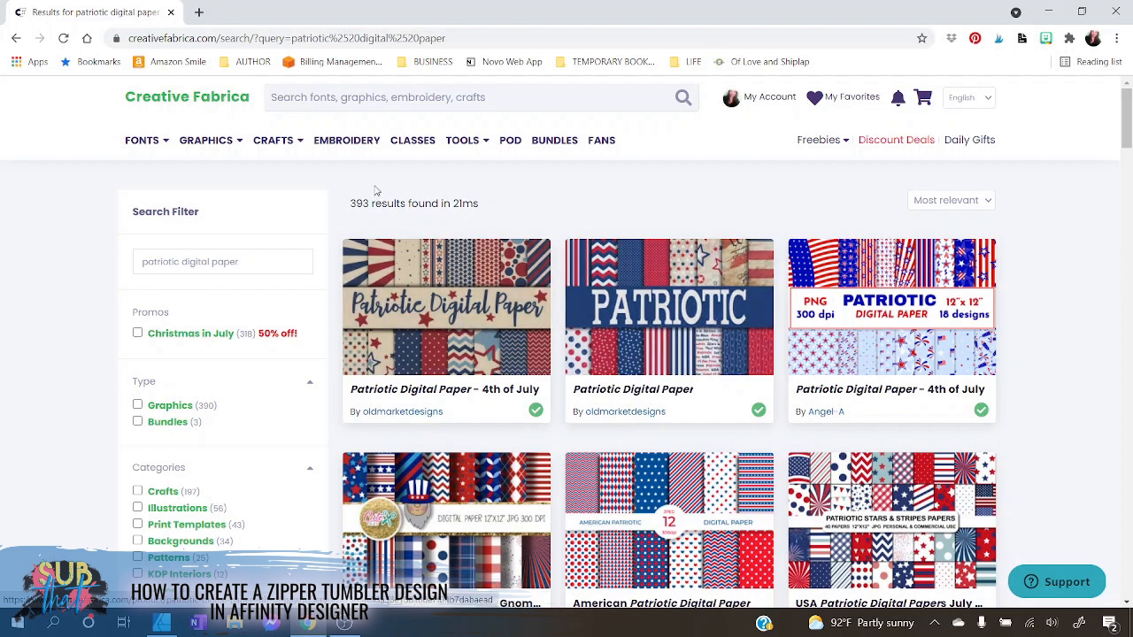
{"action": "mouse_move", "coordinate": [150, 160]}
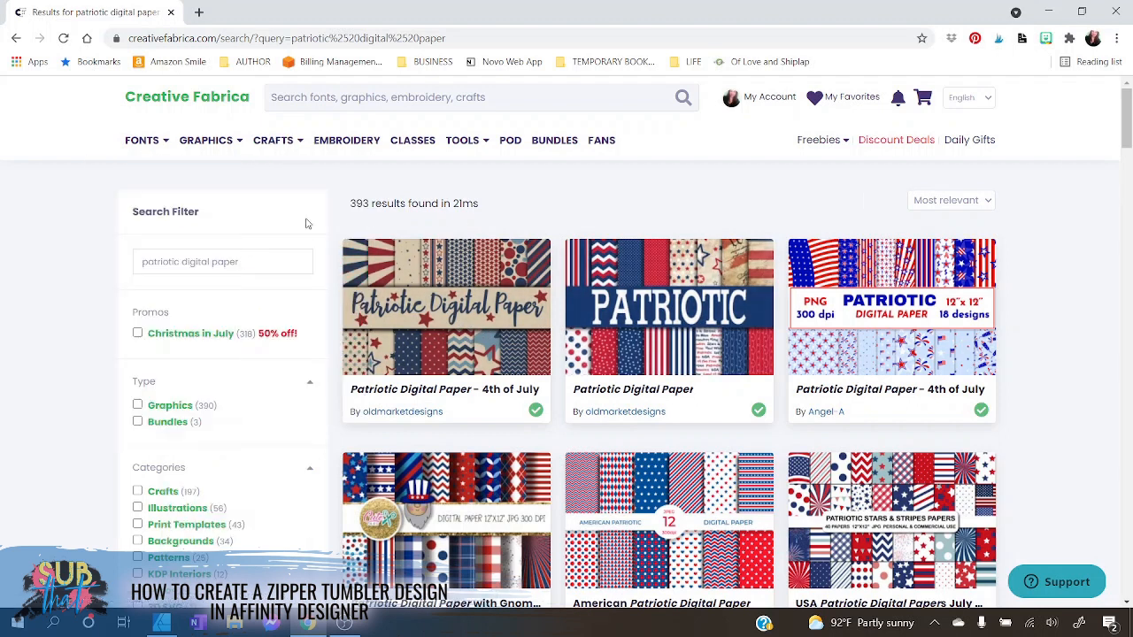
{"action": "scroll", "coordinate": [732, 423], "scroll_direction": "down", "scroll_amount": 3}
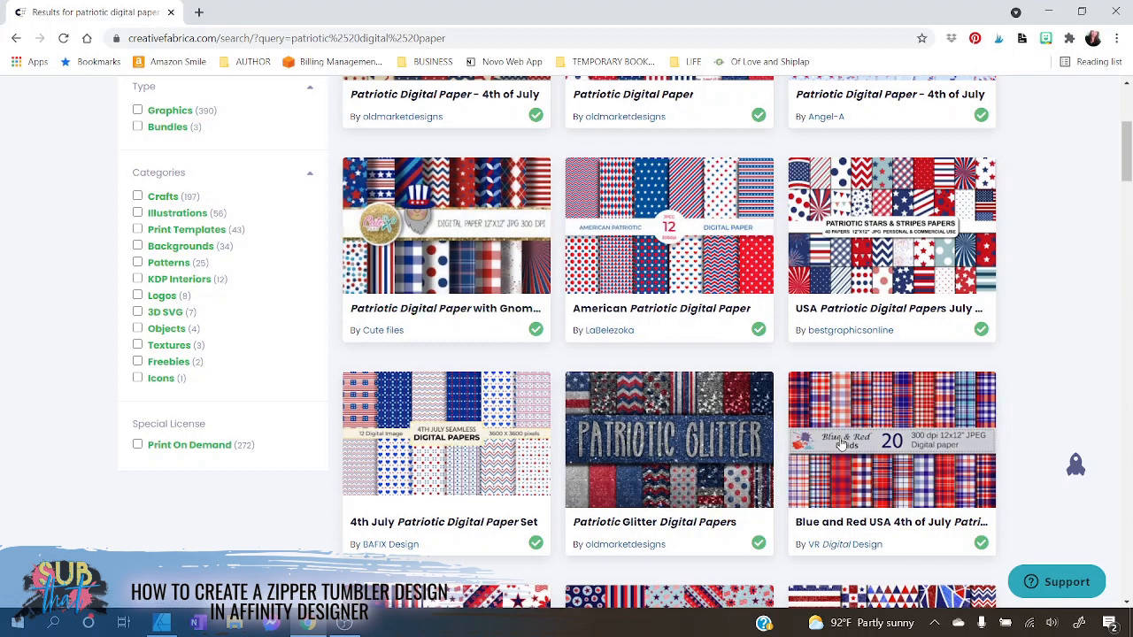
{"action": "scroll", "coordinate": [1053, 378], "scroll_direction": "down", "scroll_amount": 6}
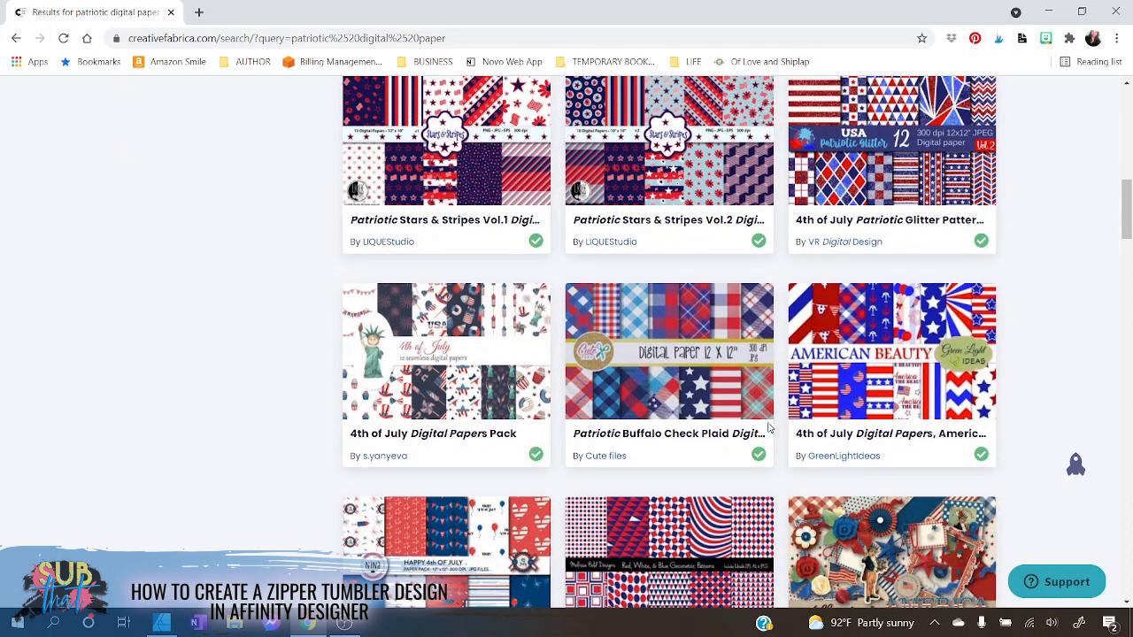
{"action": "scroll", "coordinate": [711, 443], "scroll_direction": "down", "scroll_amount": 2}
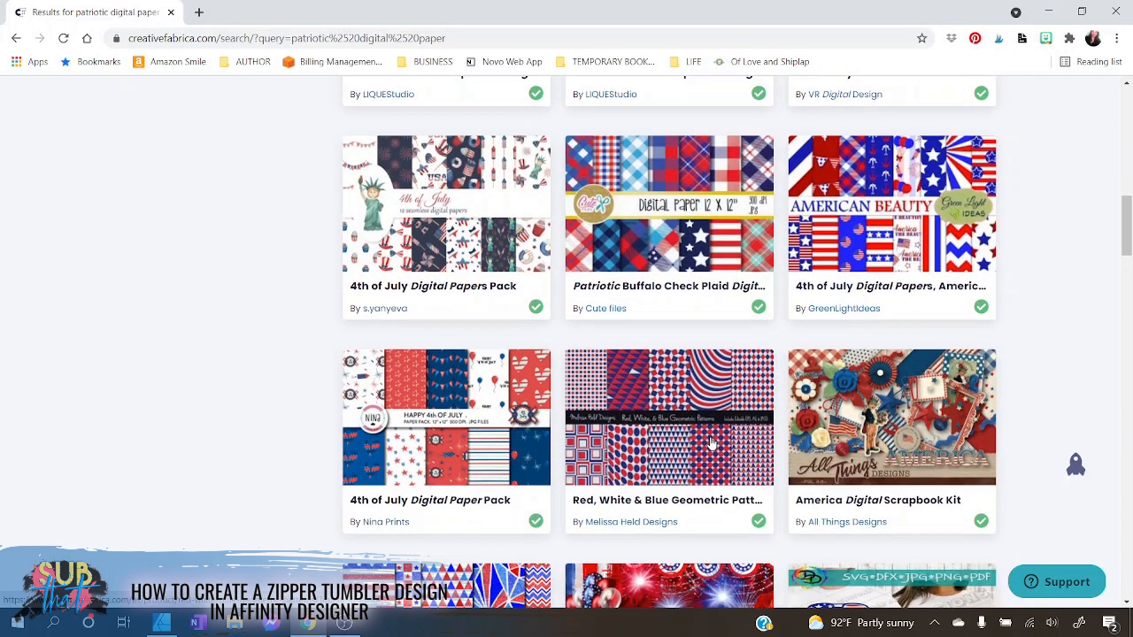
{"action": "scroll", "coordinate": [635, 426], "scroll_direction": "down", "scroll_amount": 2}
{"action": "scroll", "coordinate": [636, 427], "scroll_direction": "down", "scroll_amount": 2}
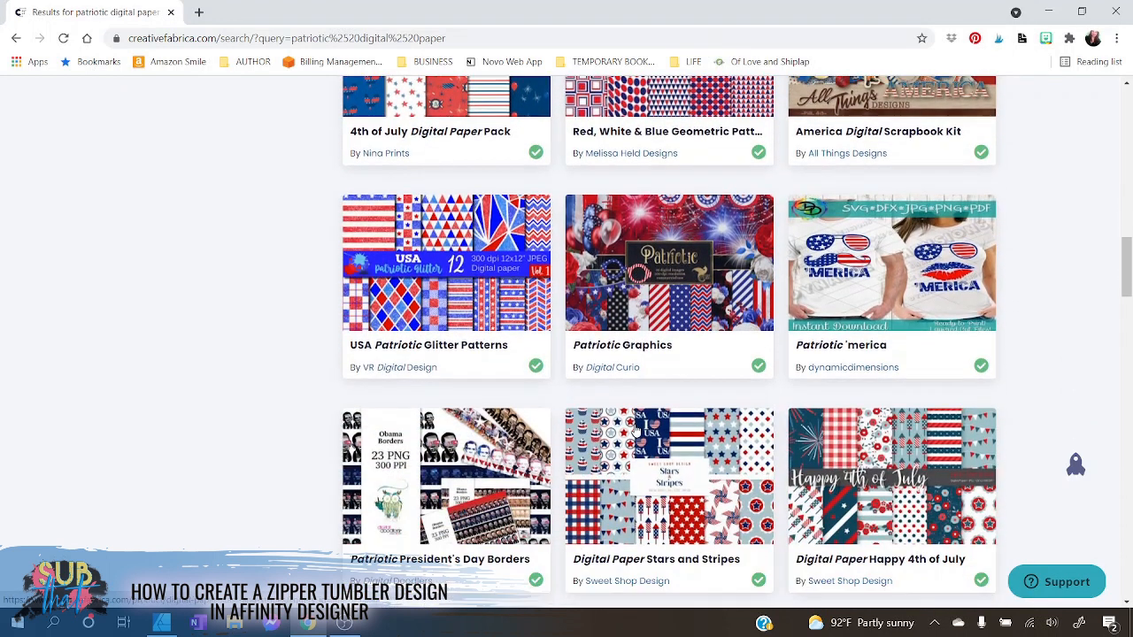
{"action": "scroll", "coordinate": [636, 442], "scroll_direction": "down", "scroll_amount": 2}
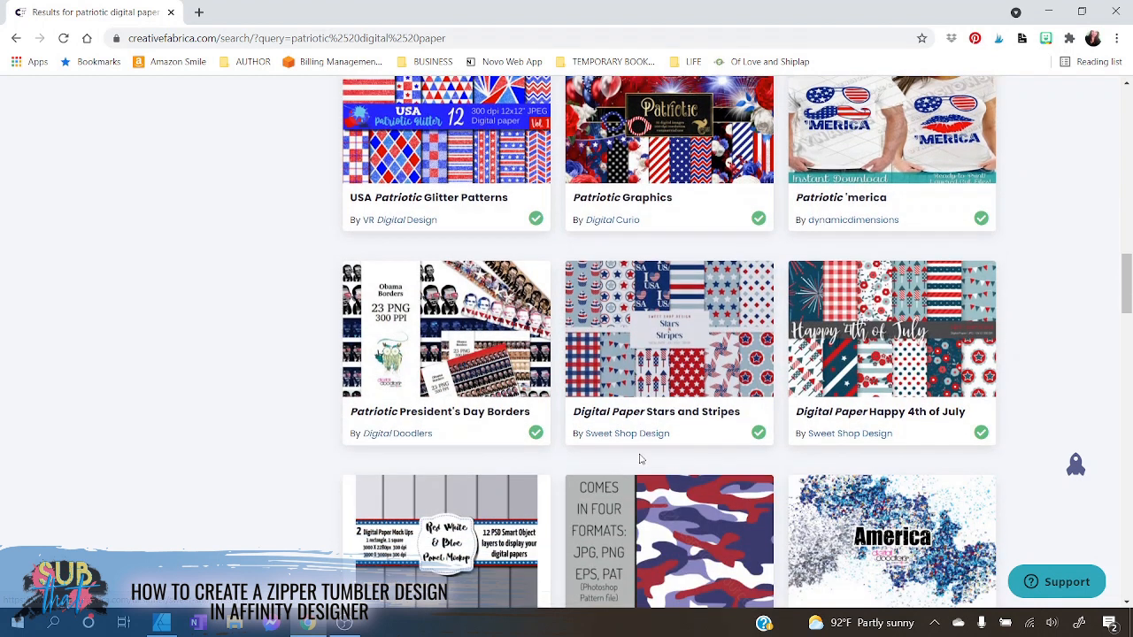
{"action": "scroll", "coordinate": [637, 447], "scroll_direction": "down", "scroll_amount": 2}
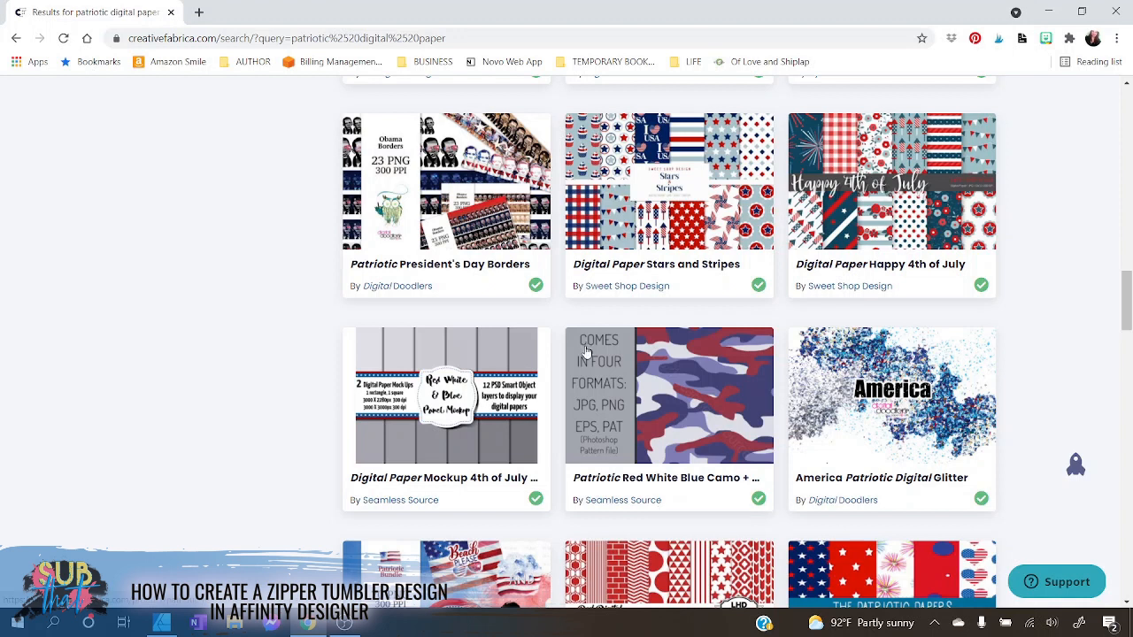
- Look through the remaining patriotic results, including the distressed flag and leopard state graphics, and return to the start of the list
{"action": "scroll", "coordinate": [626, 479], "scroll_direction": "down", "scroll_amount": 7}
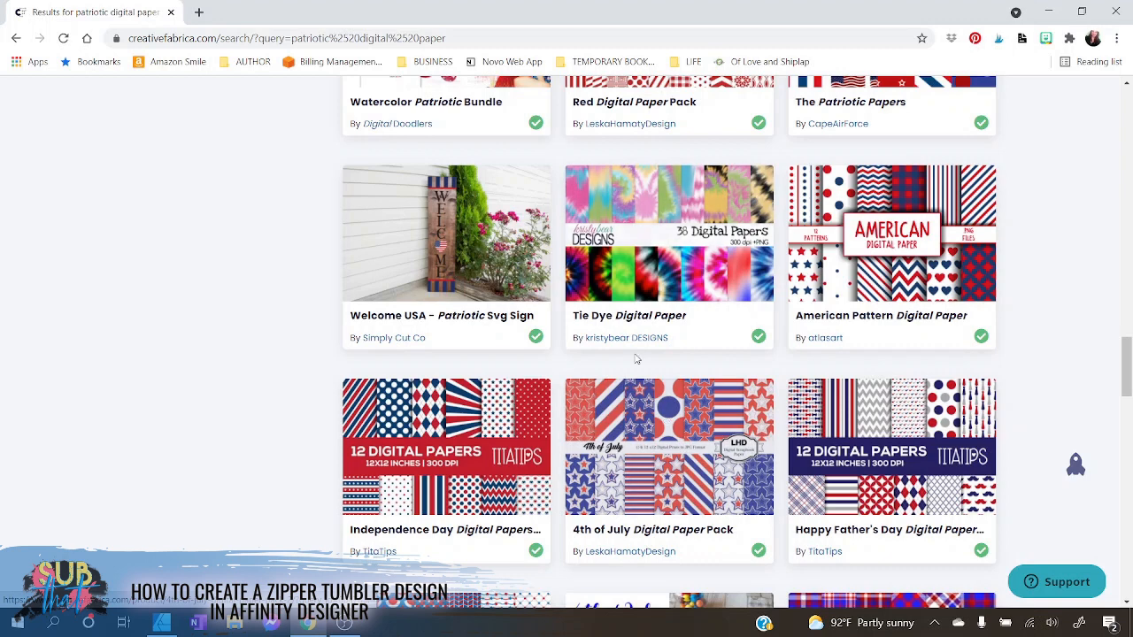
{"action": "scroll", "coordinate": [637, 403], "scroll_direction": "down", "scroll_amount": 3}
{"action": "scroll", "coordinate": [618, 385], "scroll_direction": "down", "scroll_amount": 6}
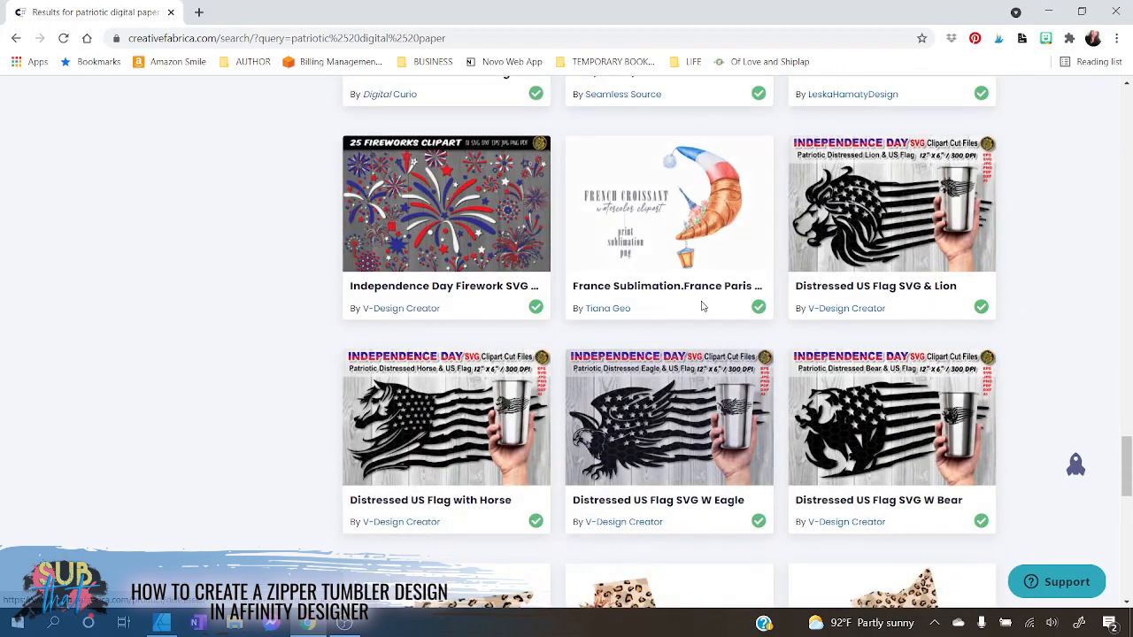
{"action": "scroll", "coordinate": [731, 429], "scroll_direction": "down", "scroll_amount": 2}
{"action": "scroll", "coordinate": [726, 425], "scroll_direction": "down", "scroll_amount": 8}
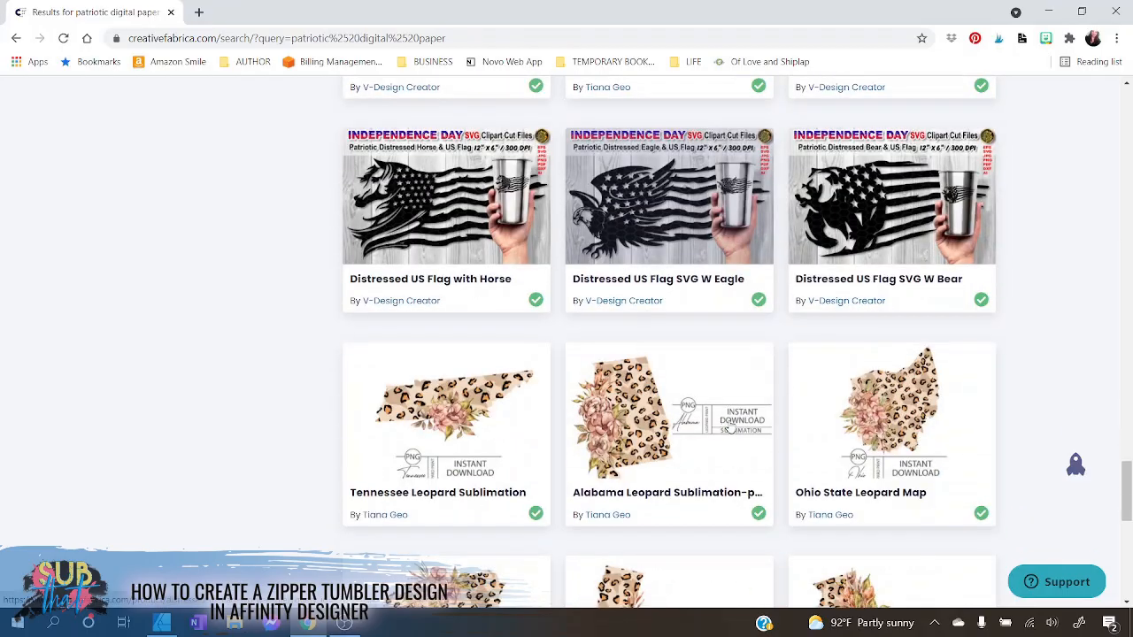
{"action": "scroll", "coordinate": [720, 417], "scroll_direction": "up", "scroll_amount": 5}
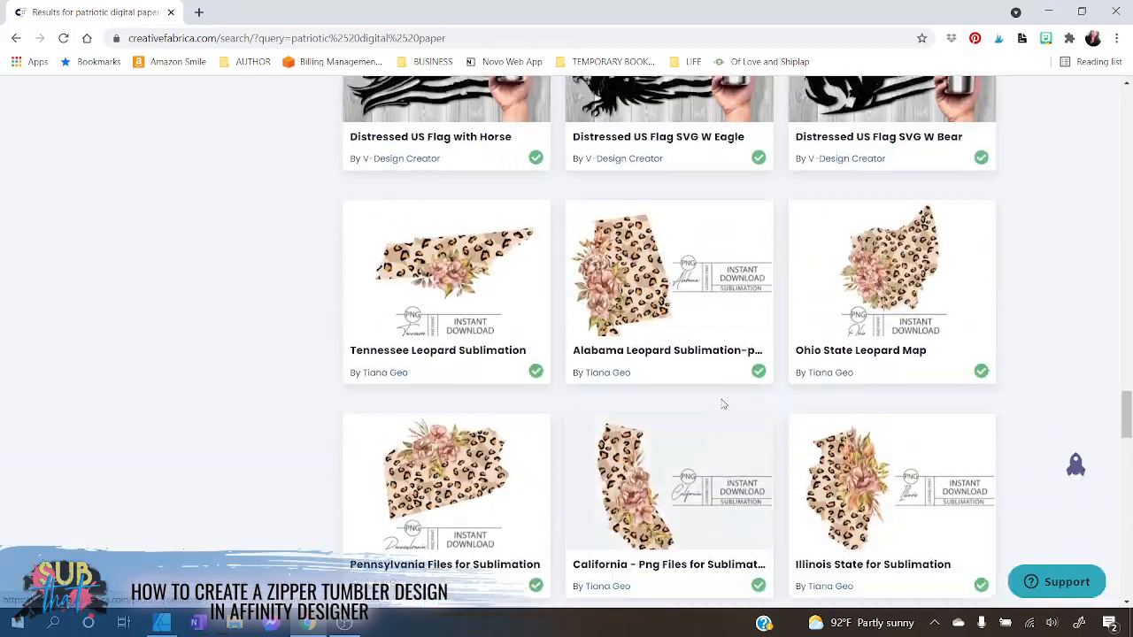
{"action": "left_click_drag", "start_coordinate": [1125, 384], "coordinate": [1123, 102]}
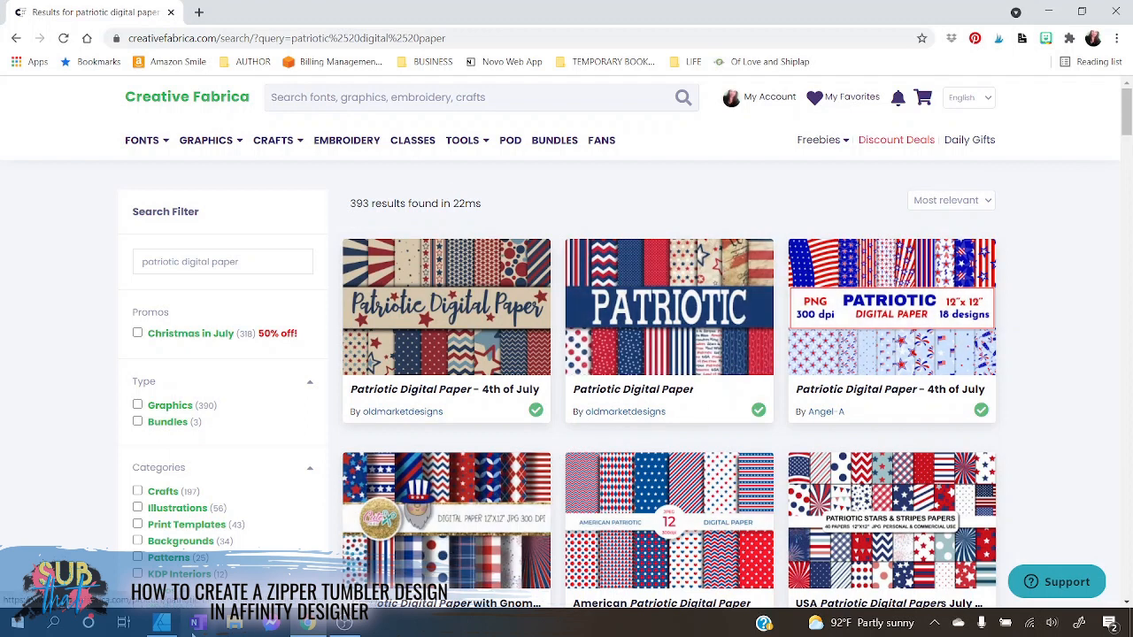
- Switch to Affinity Designer and create a new document from the SKINNY TUMBLER preset, 9.25 × 8.15 in at 400 DPI
{"action": "left_click", "coordinate": [161, 622]}
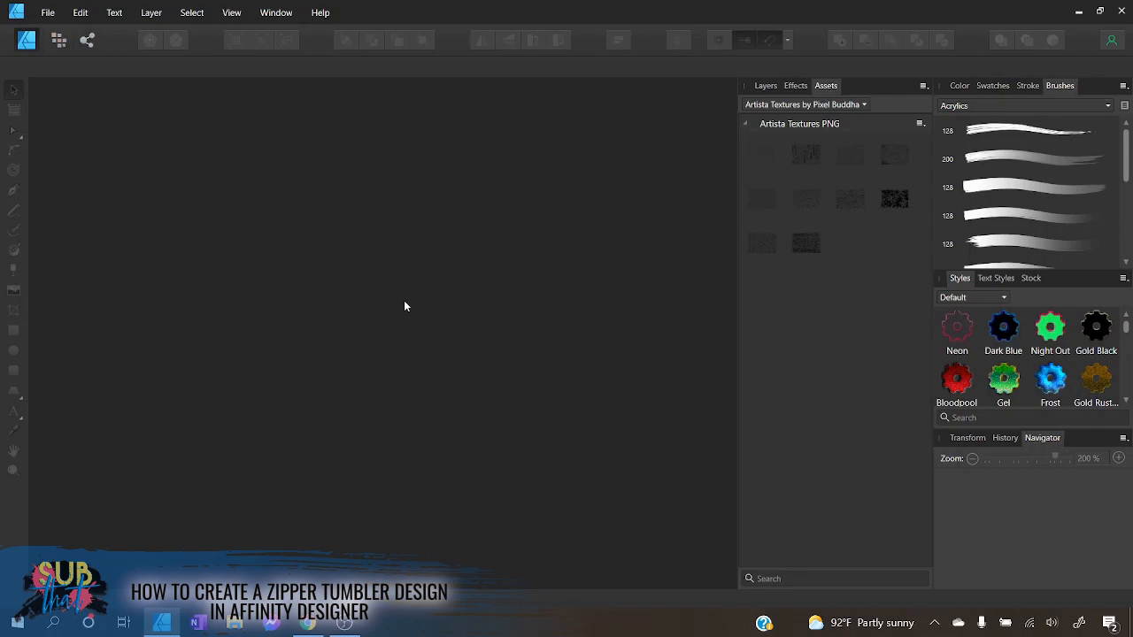
{"action": "left_click", "coordinate": [54, 13]}
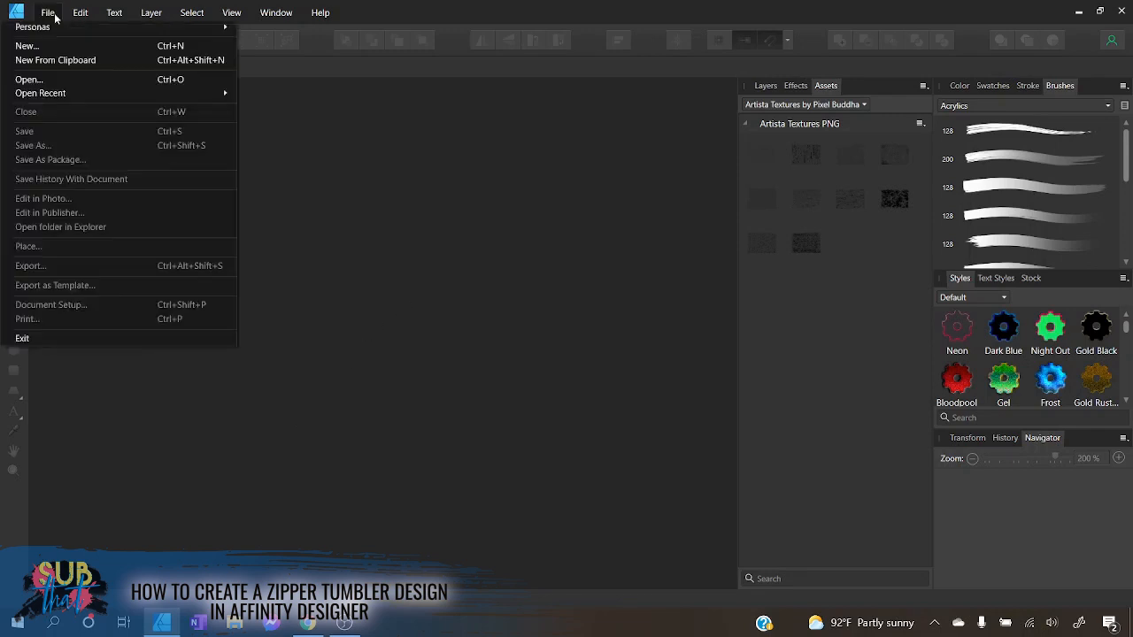
{"action": "left_click", "coordinate": [51, 45]}
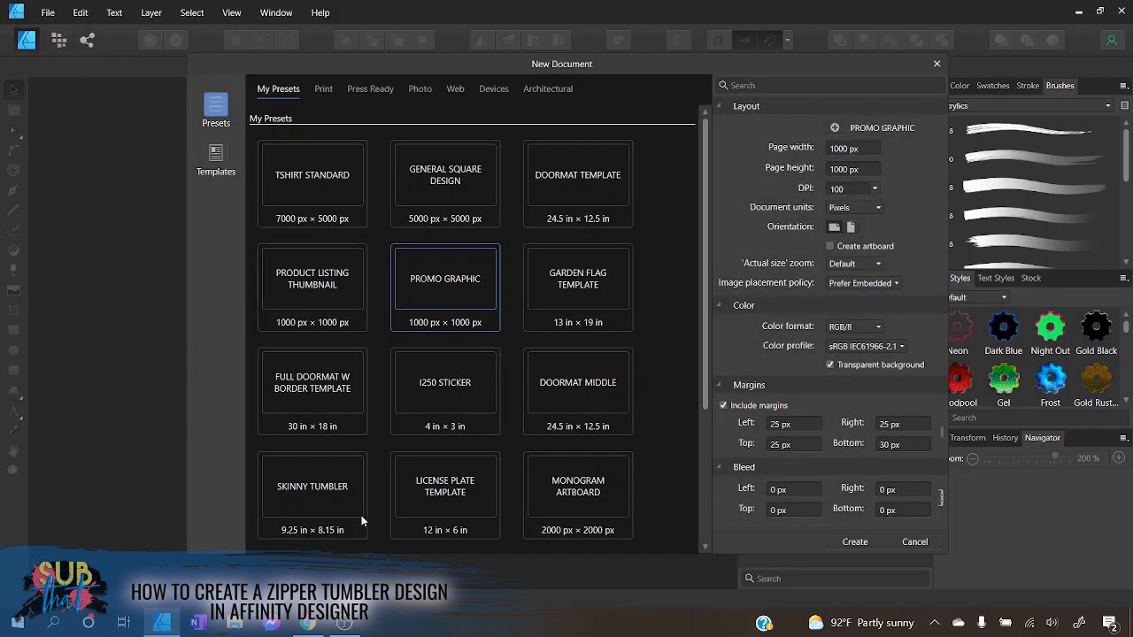
{"action": "left_click", "coordinate": [334, 514]}
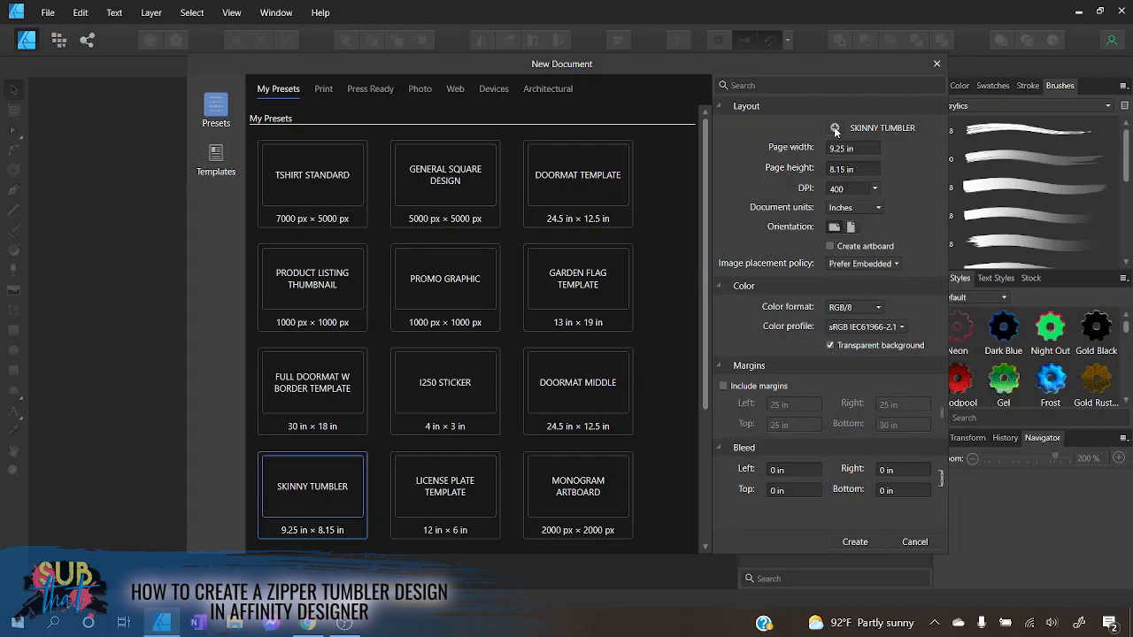
{"action": "right_click", "coordinate": [329, 489]}
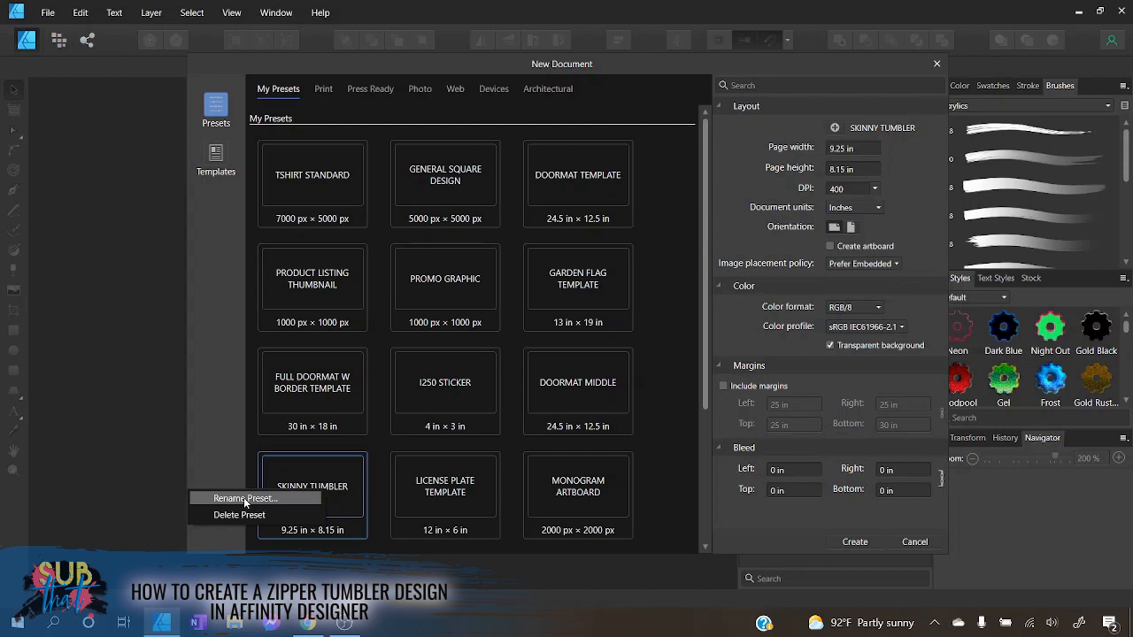
{"action": "scroll", "coordinate": [339, 518], "scroll_direction": "down", "scroll_amount": 1}
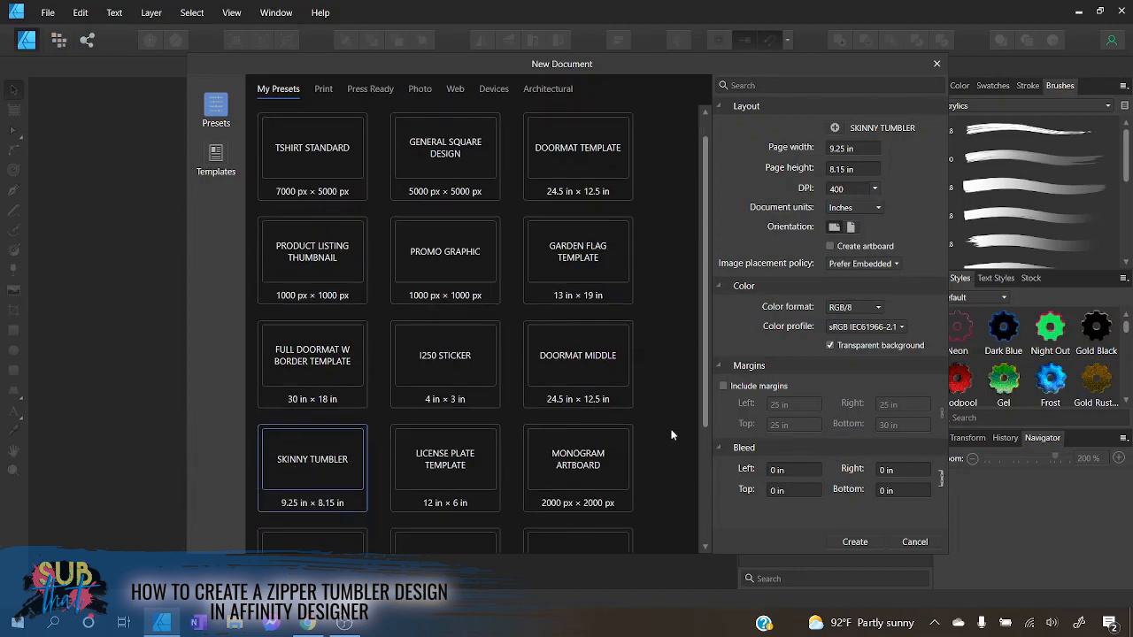
{"action": "left_click", "coordinate": [855, 543]}
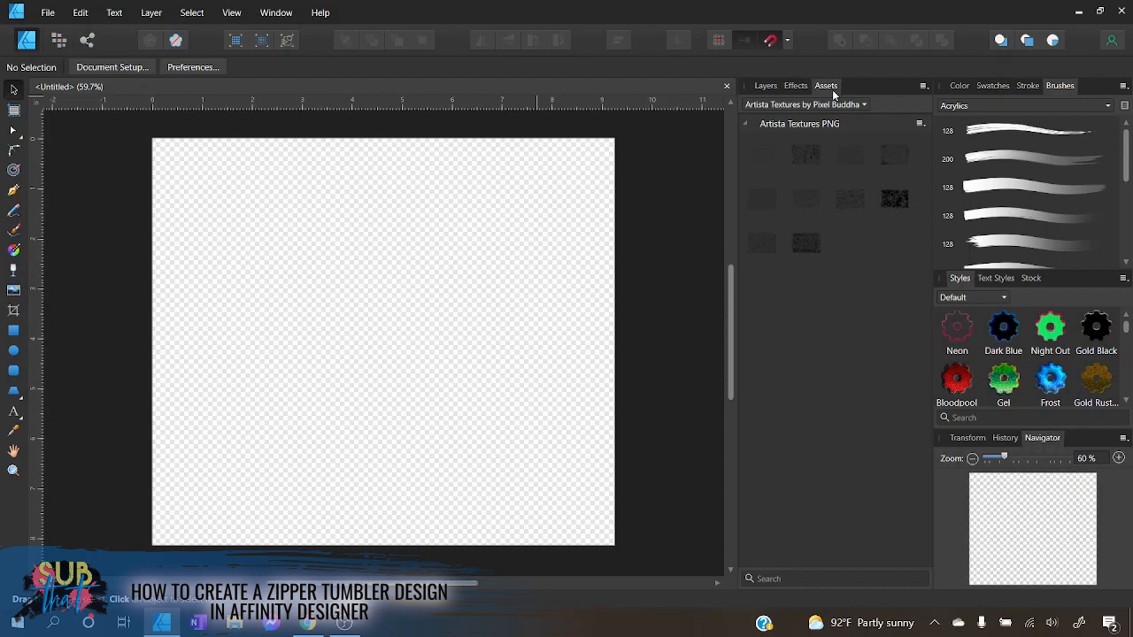
- Review the list of available Studio panels and which of them are enabled in the workspace
{"action": "left_click", "coordinate": [231, 12]}
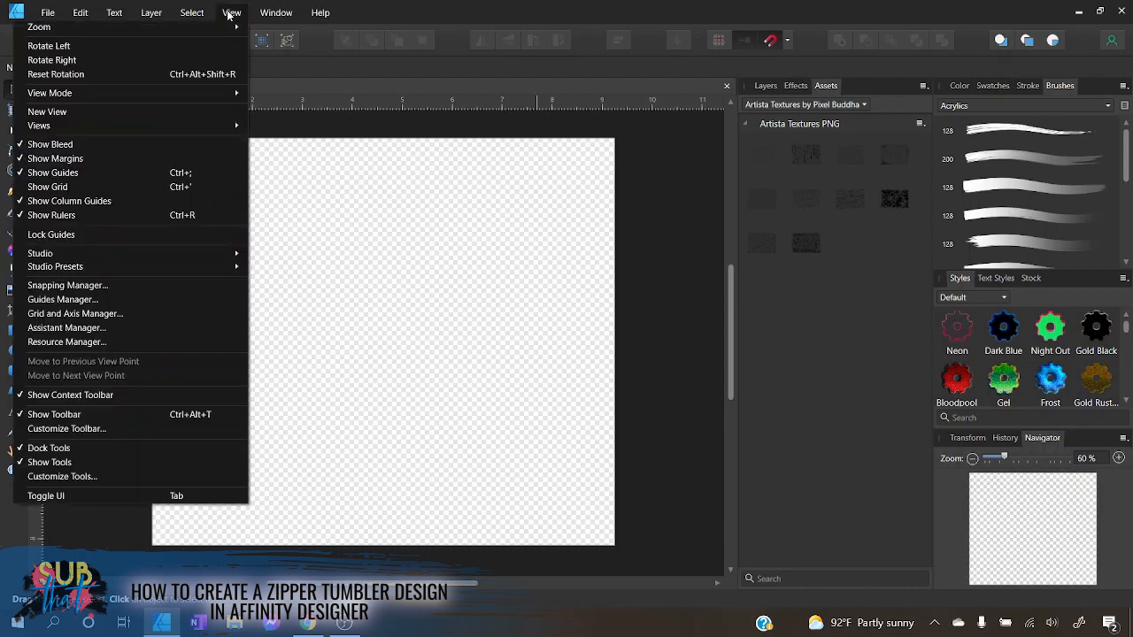
{"action": "mouse_move", "coordinate": [213, 254]}
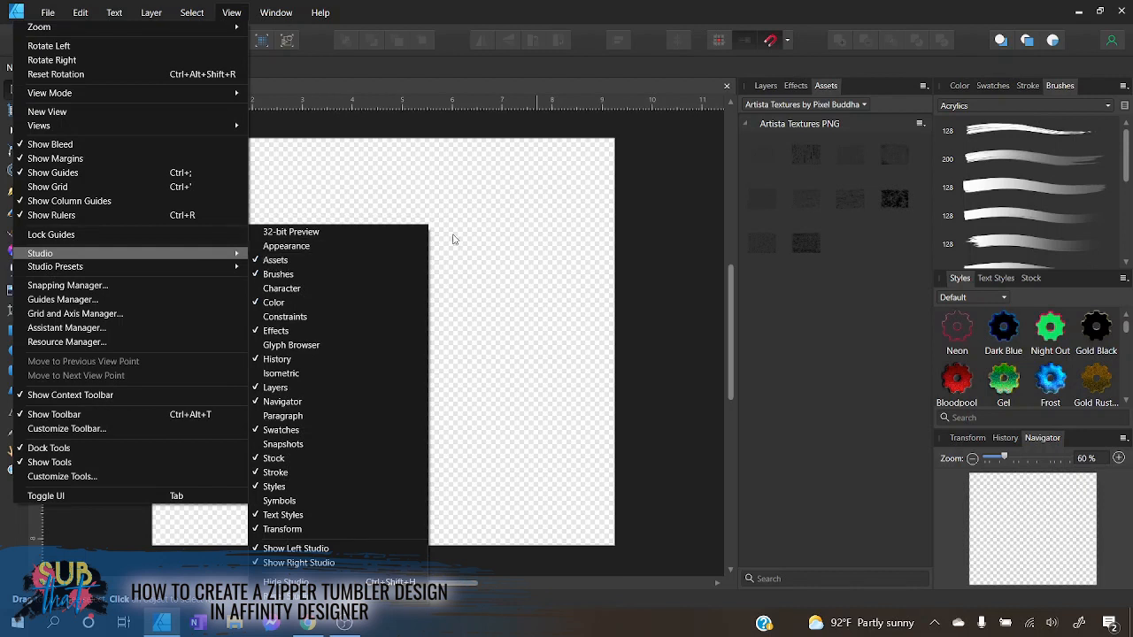
{"action": "left_click", "coordinate": [524, 248]}
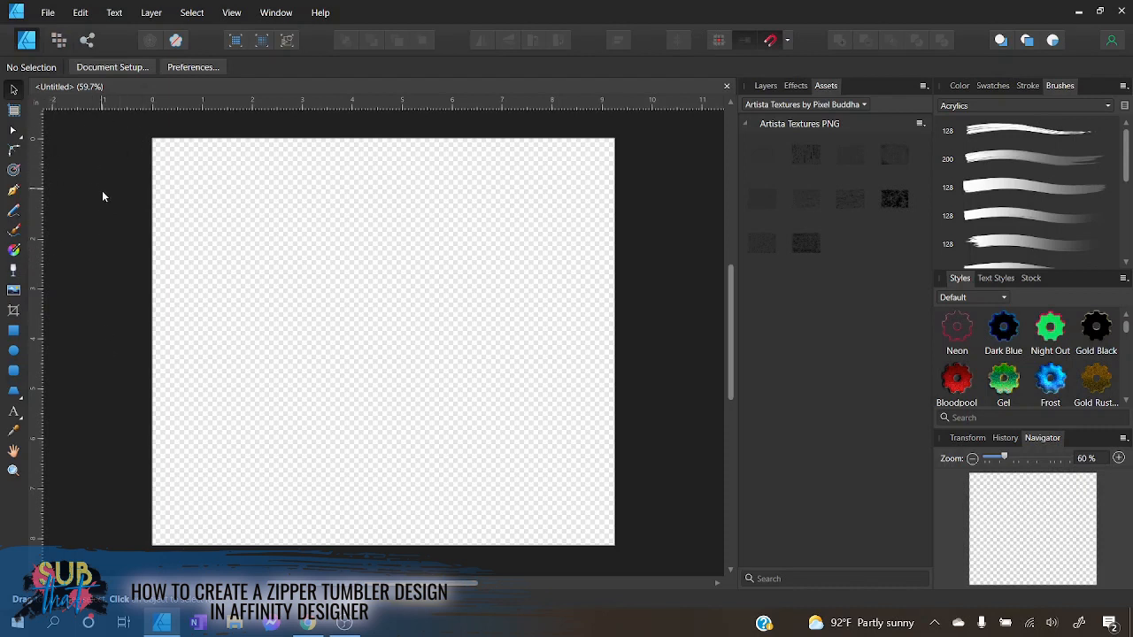
{"action": "left_click", "coordinate": [231, 12]}
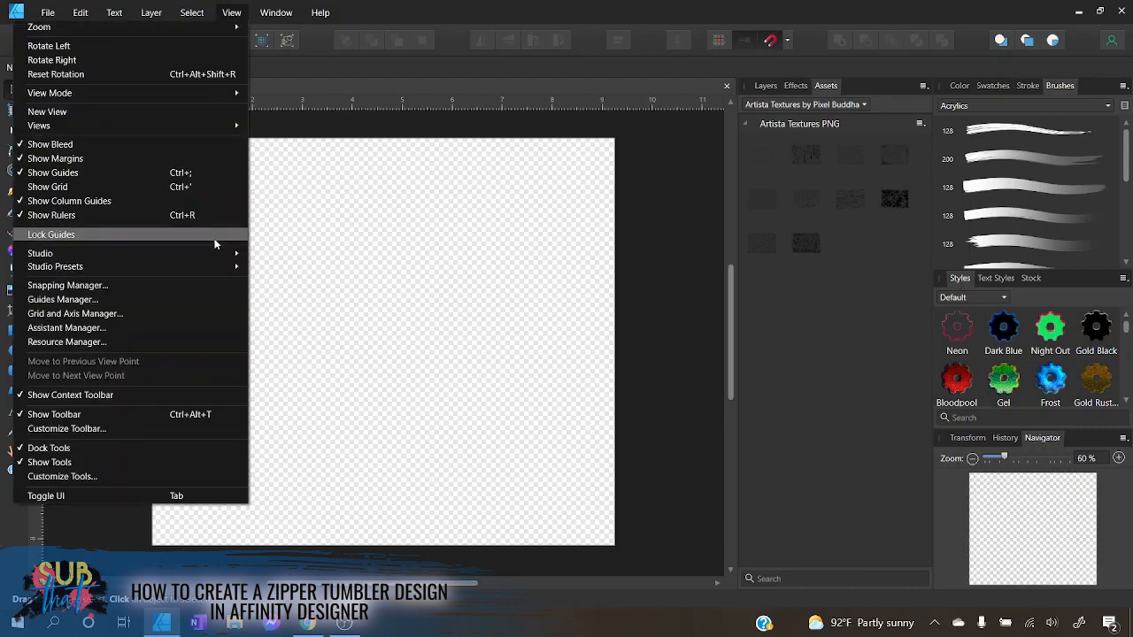
{"action": "mouse_move", "coordinate": [214, 254]}
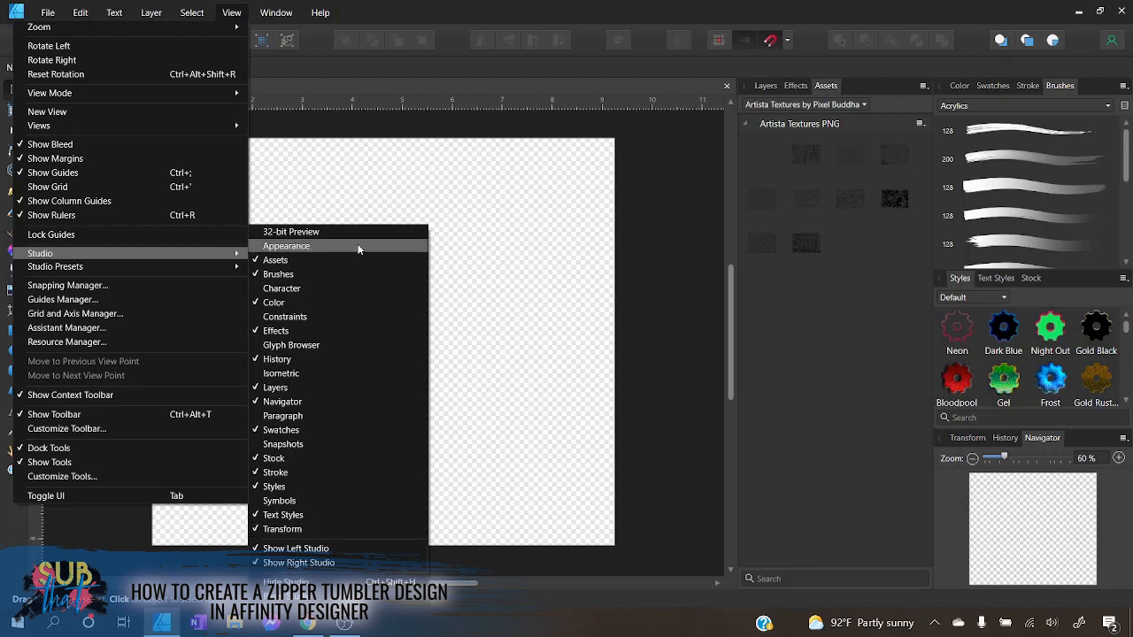
{"action": "left_click", "coordinate": [585, 212]}
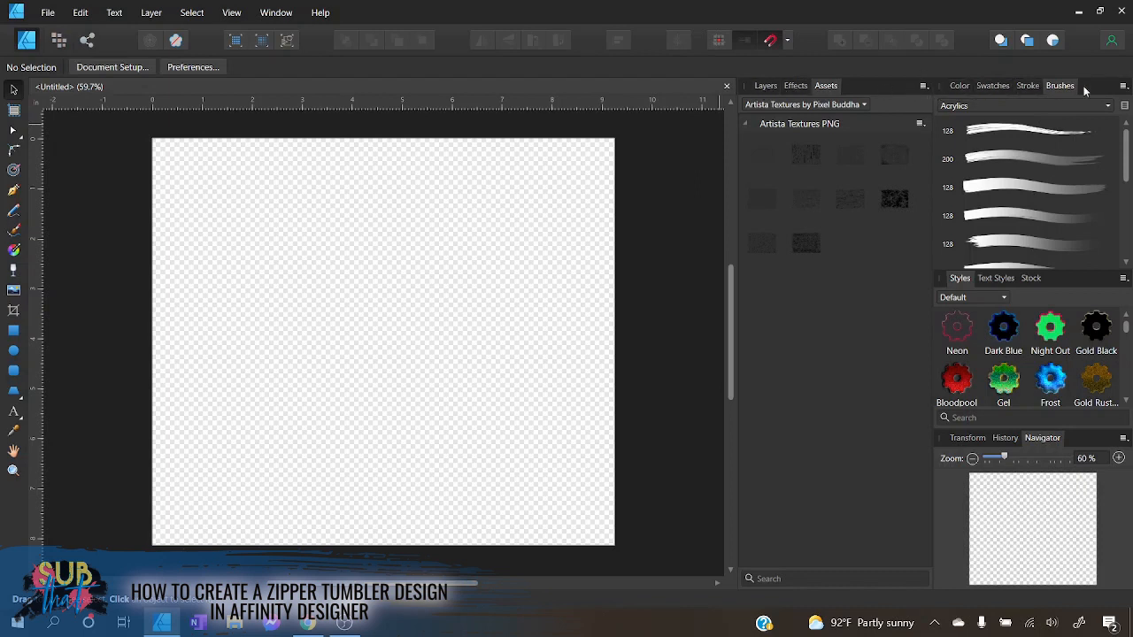
- Import COLORED ZIPPER PULLS_OLAS.afassets from the ZIPPER BRUSH folder in AFFINITY DESIGNER ADD-ONS_OLAS as assets, and open the asset category list
{"action": "left_click", "coordinate": [924, 87]}
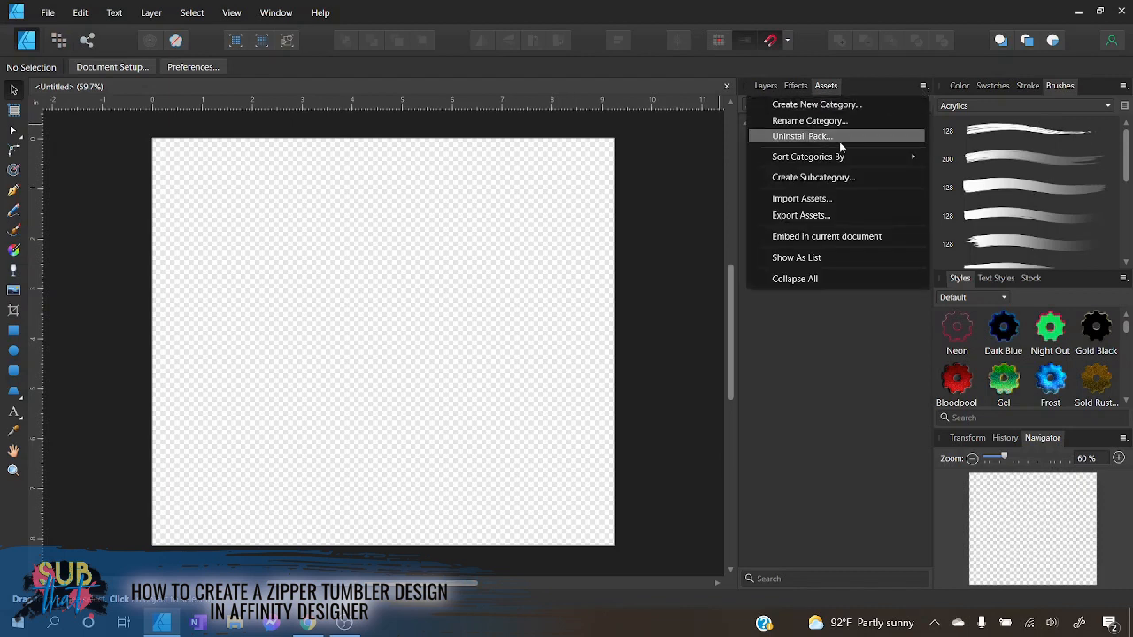
{"action": "left_click", "coordinate": [818, 202]}
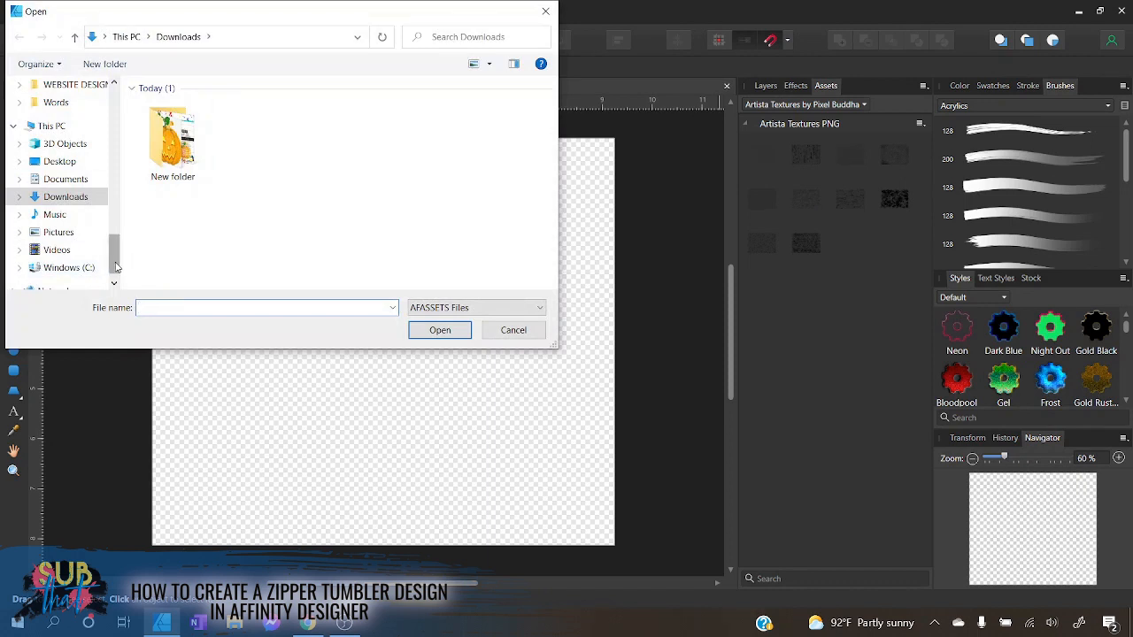
{"action": "left_click_drag", "start_coordinate": [113, 256], "coordinate": [107, 167]}
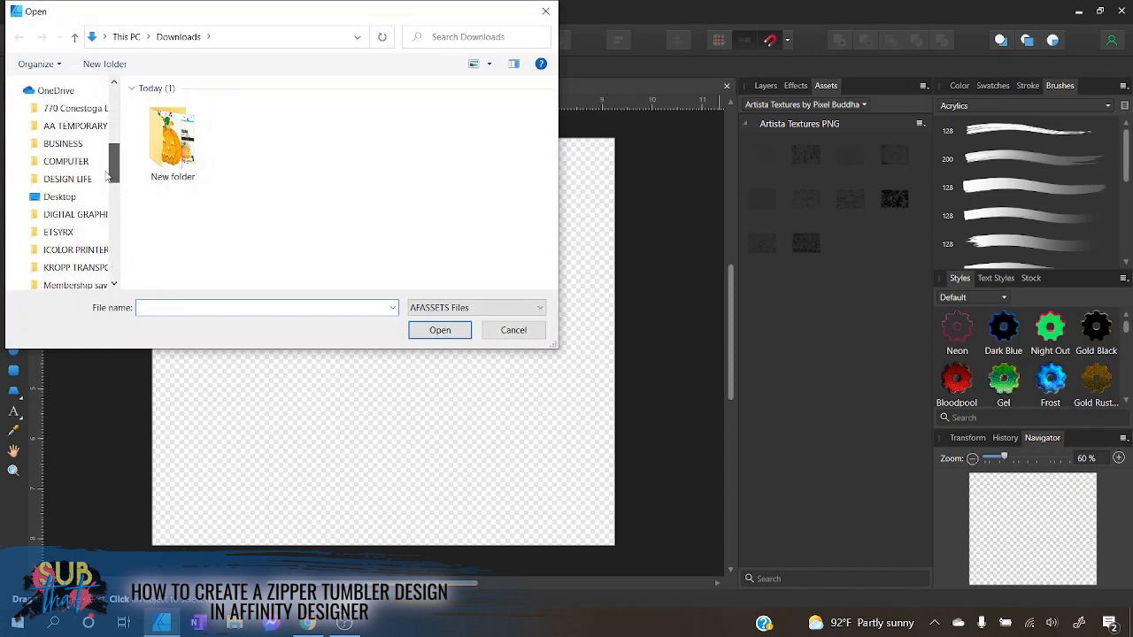
{"action": "left_click", "coordinate": [79, 190]}
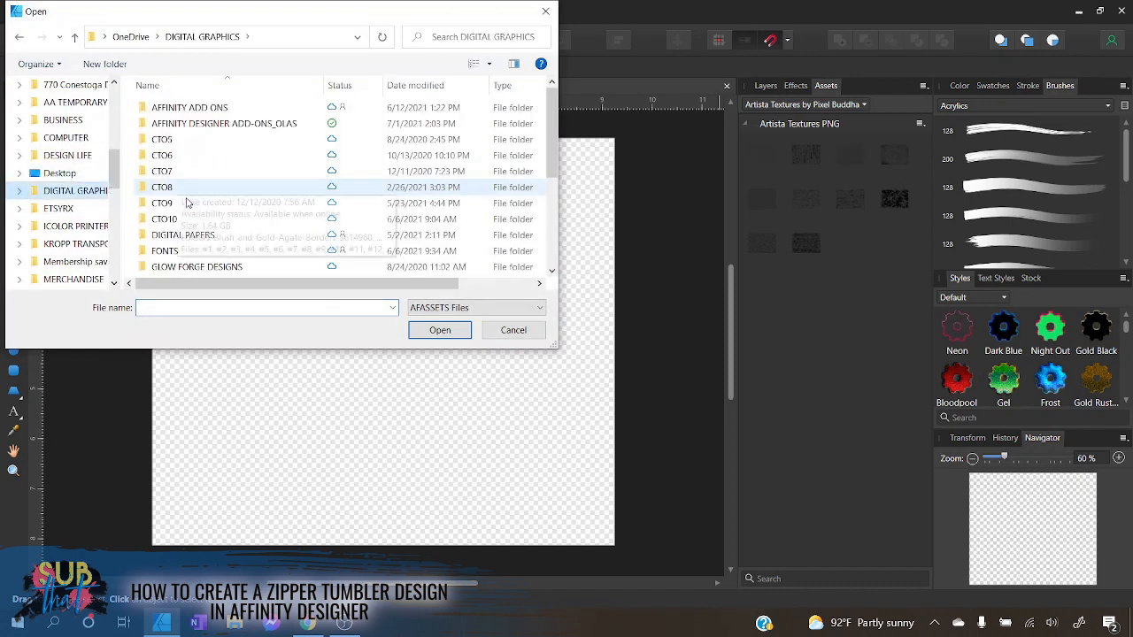
{"action": "double_click", "coordinate": [181, 124]}
{"action": "double_click", "coordinate": [180, 110]}
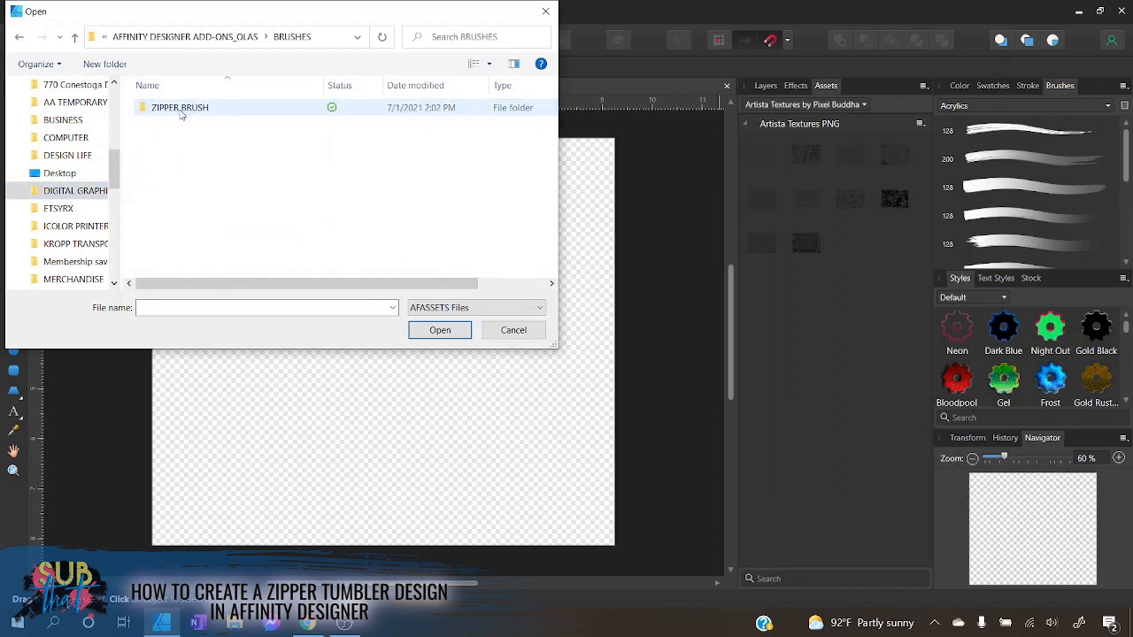
{"action": "double_click", "coordinate": [208, 110]}
{"action": "double_click", "coordinate": [292, 107]}
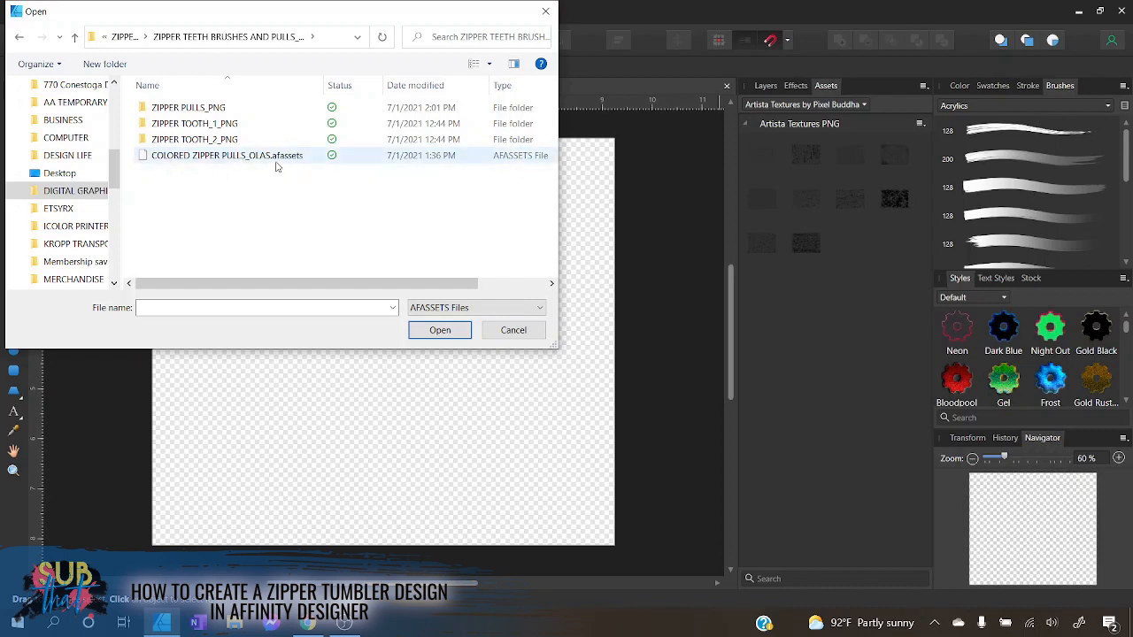
{"action": "left_click", "coordinate": [287, 157]}
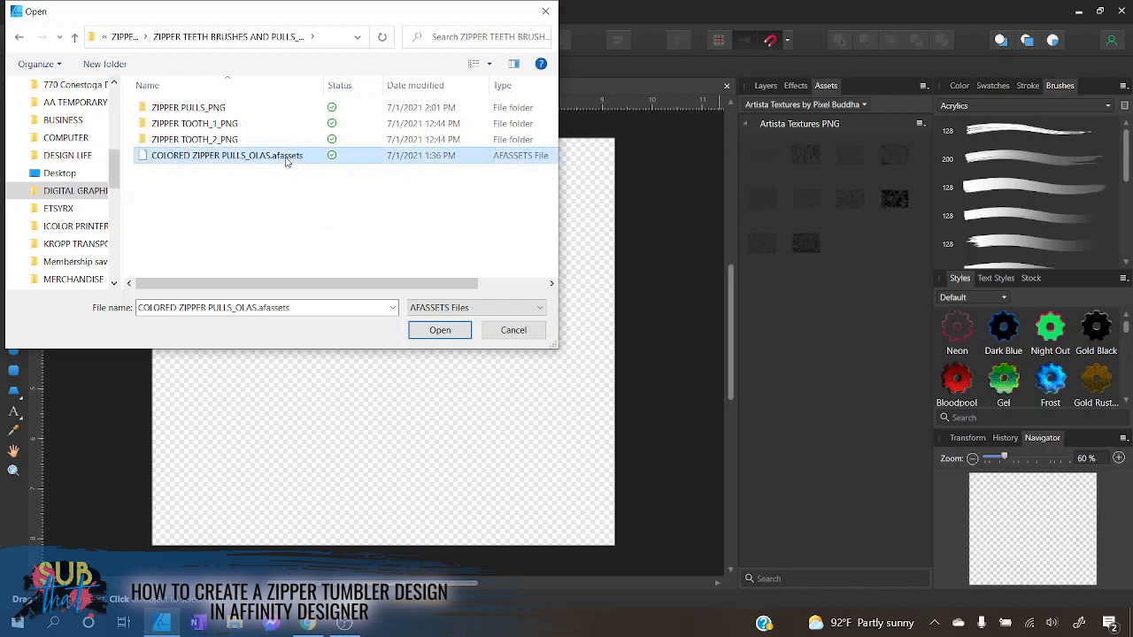
{"action": "left_click", "coordinate": [439, 331]}
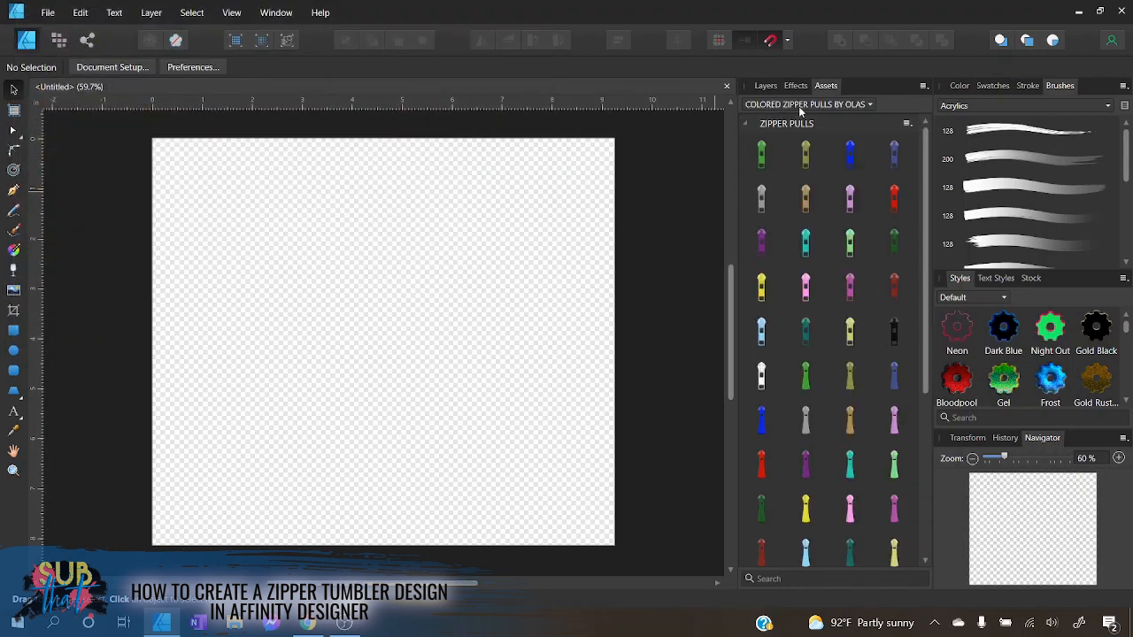
{"action": "left_click", "coordinate": [855, 104]}
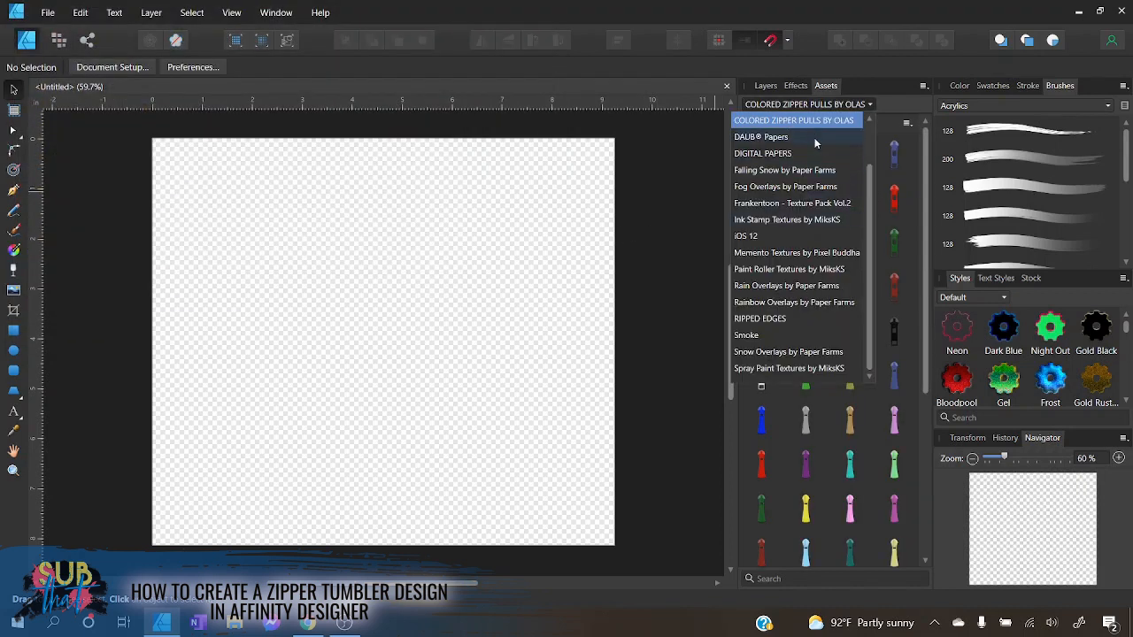
- Keep the COLORED ZIPPER PULLS BY OLAS asset category displayed and import the ZIPPER TEETH BRUSHES BY OLAS brush file
{"action": "left_click", "coordinate": [879, 102]}
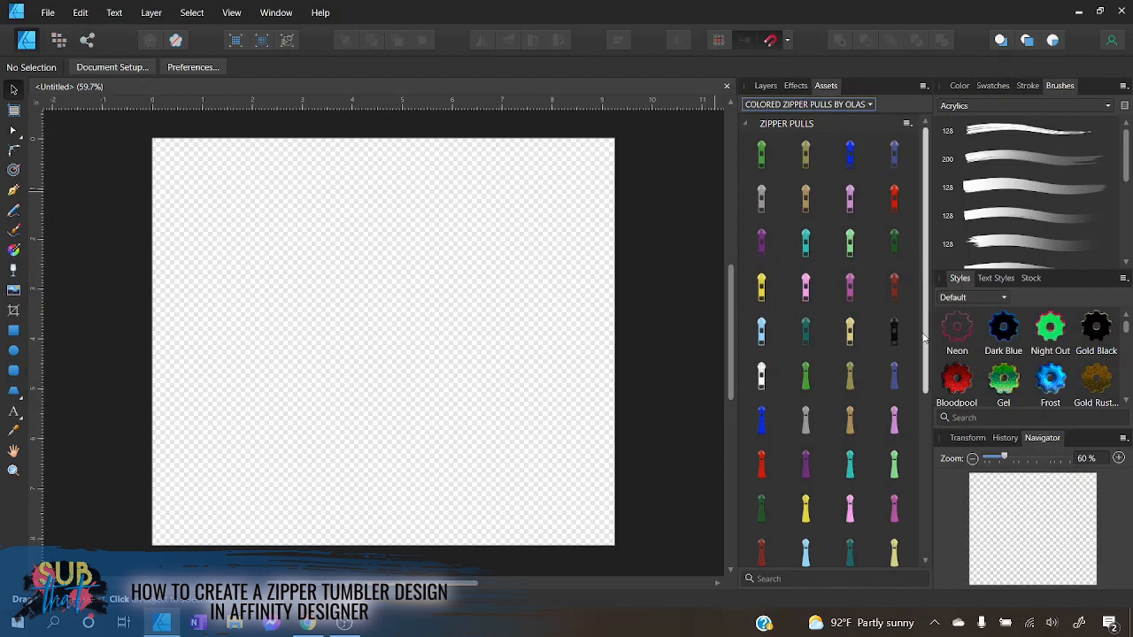
{"action": "mouse_move", "coordinate": [927, 278]}
{"action": "left_mouse_down"}
{"action": "mouse_move", "coordinate": [940, 453]}
{"action": "mouse_move", "coordinate": [914, 246]}
{"action": "left_mouse_up"}
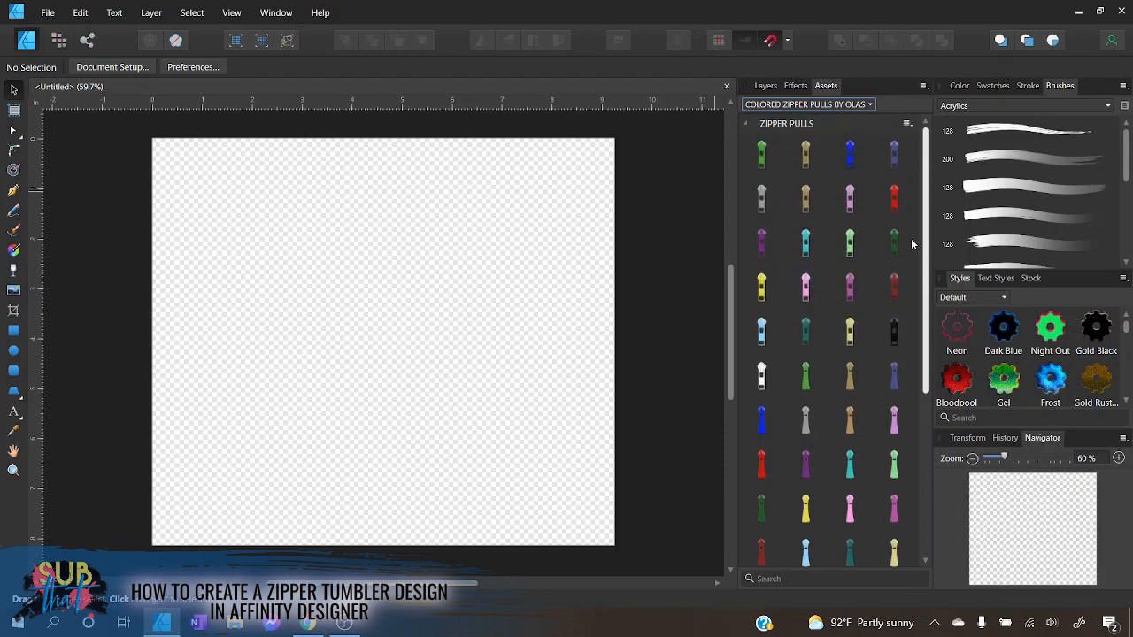
{"action": "left_click", "coordinate": [1123, 86]}
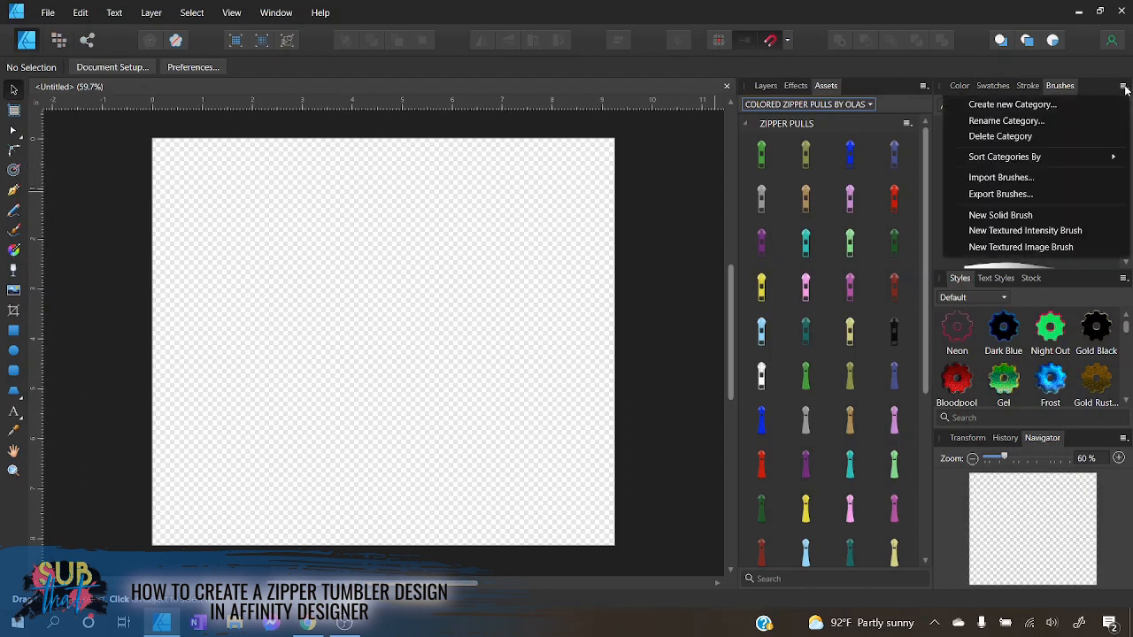
{"action": "left_click", "coordinate": [1021, 182]}
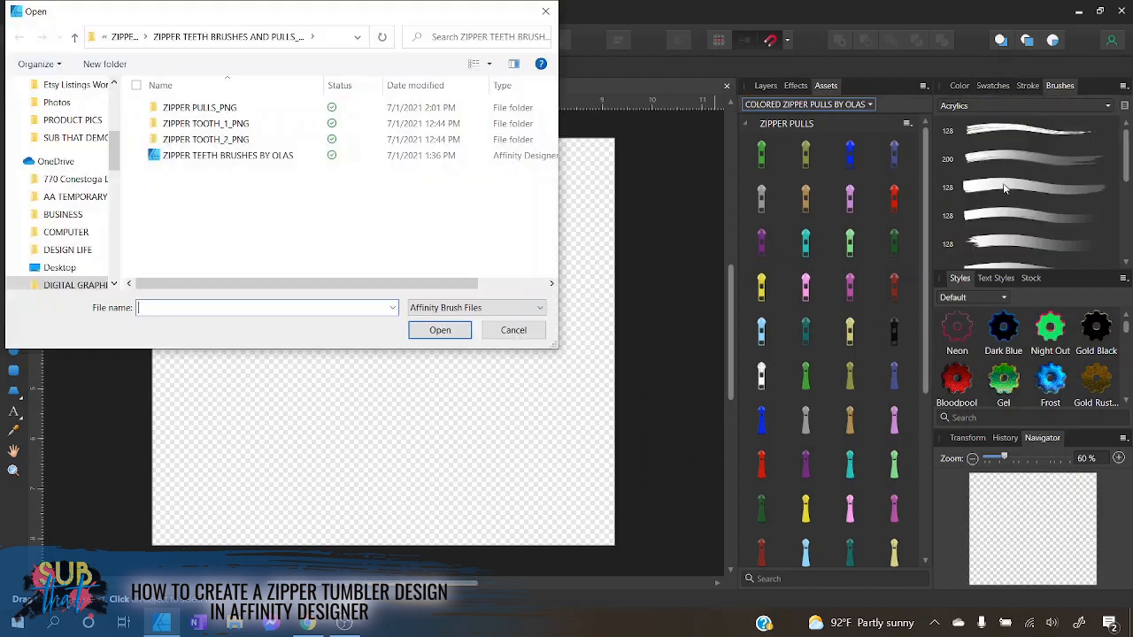
{"action": "left_click", "coordinate": [224, 162]}
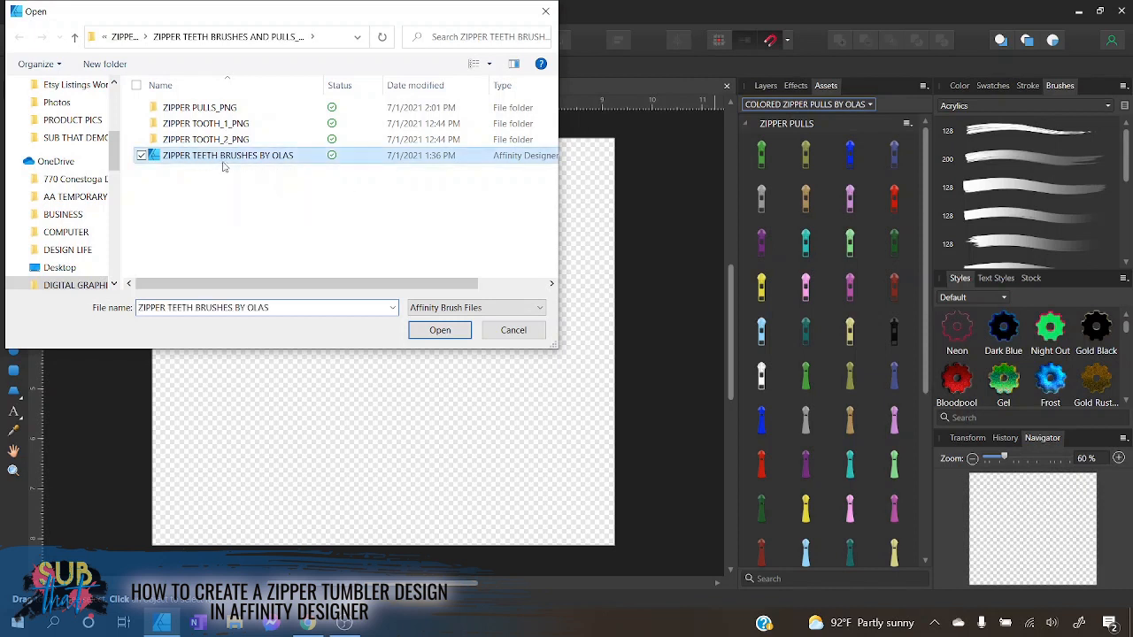
{"action": "left_click", "coordinate": [440, 330]}
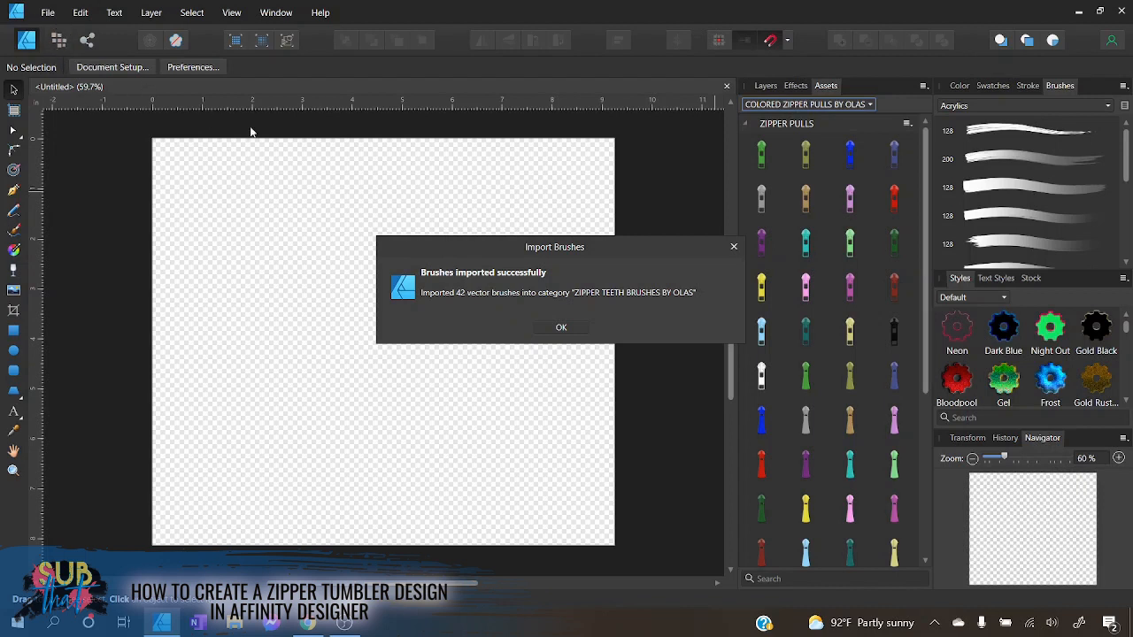
{"action": "left_click", "coordinate": [563, 329]}
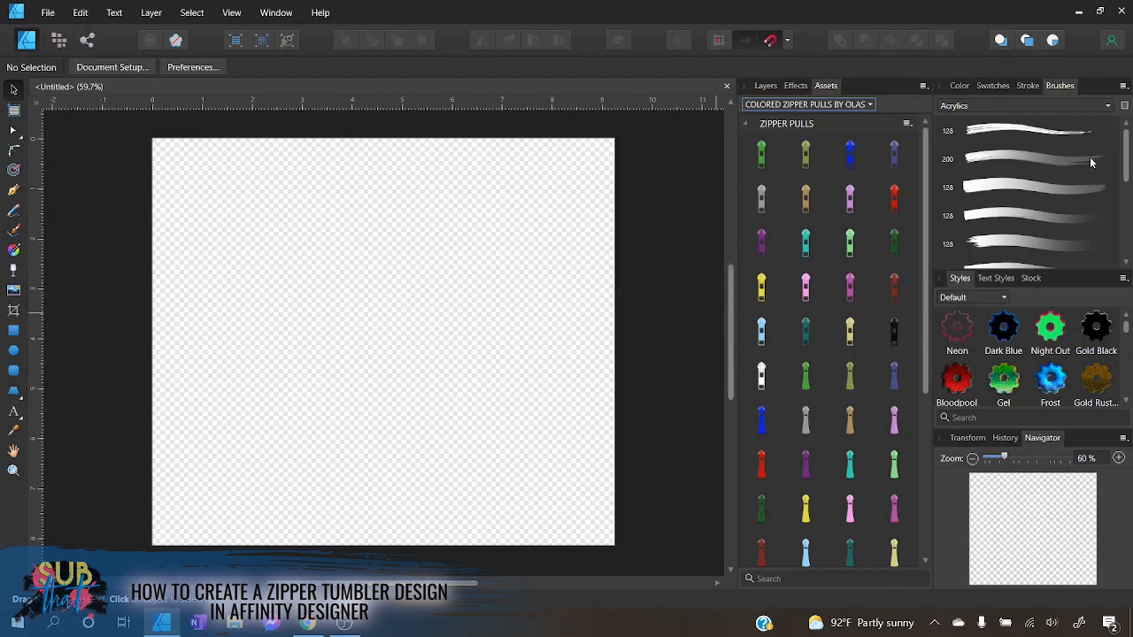
- Show the ZIPPER TEETH BRUSHES BY OLAS brush category and look through its brushes, returning to the start of the list
{"action": "left_click", "coordinate": [1056, 104]}
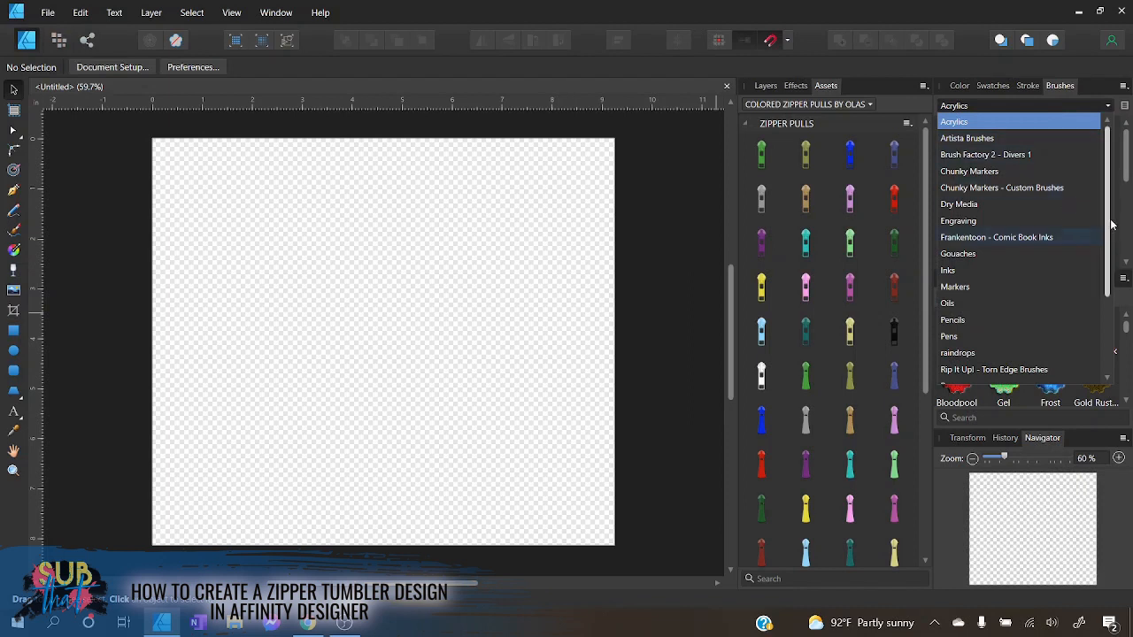
{"action": "left_click_drag", "start_coordinate": [1106, 184], "coordinate": [1114, 264]}
{"action": "left_click", "coordinate": [1028, 370]}
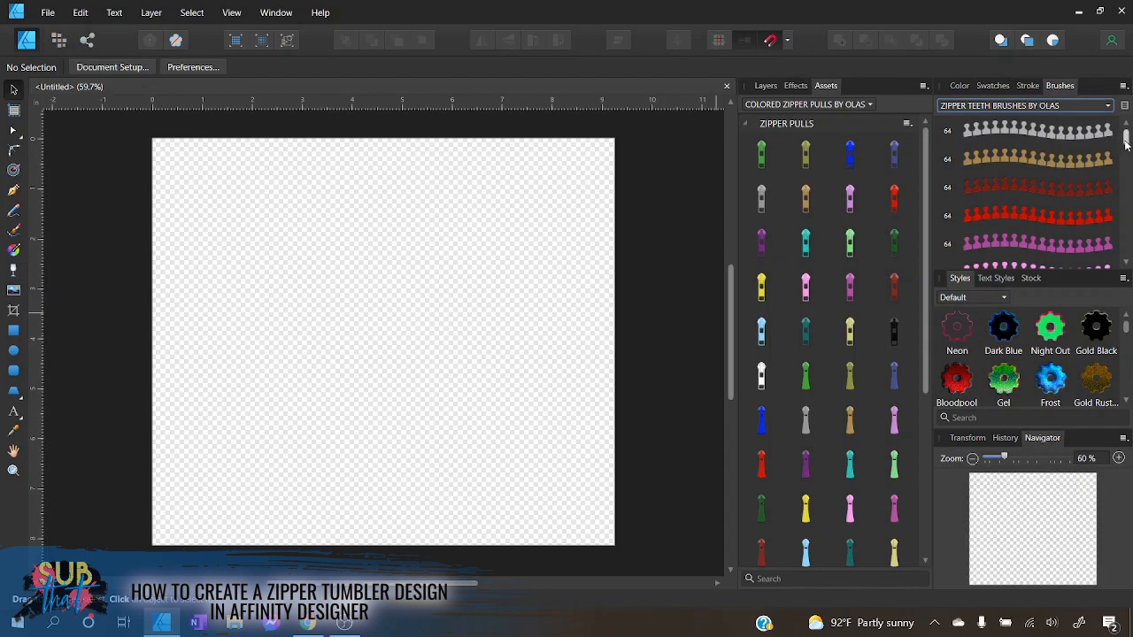
{"action": "left_click_drag", "start_coordinate": [1126, 136], "coordinate": [1130, 194]}
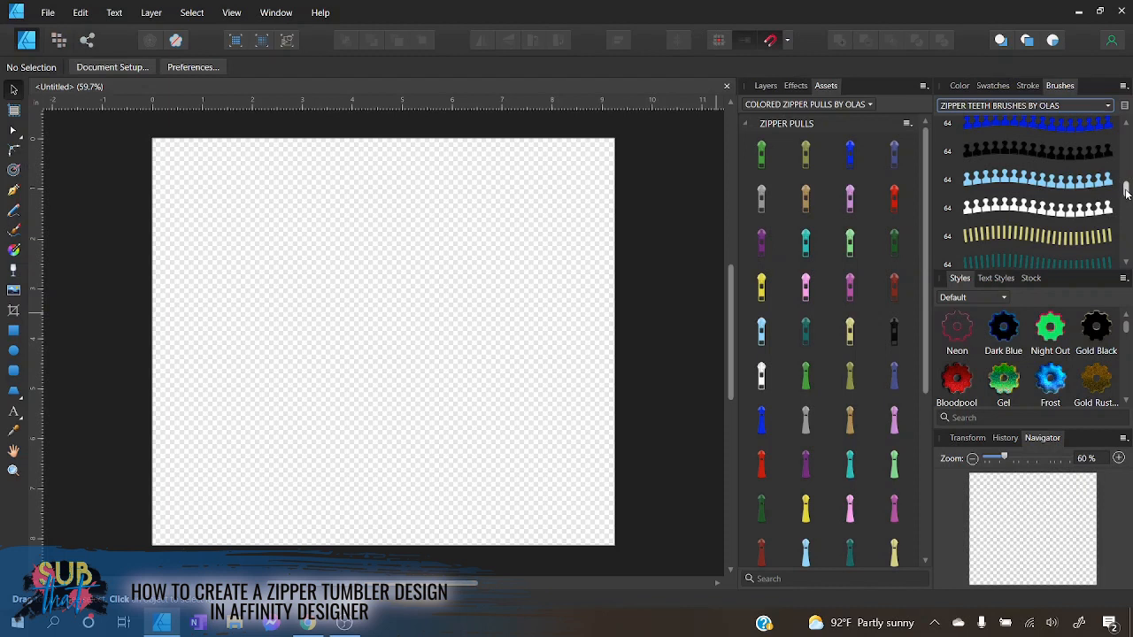
{"action": "mouse_move", "coordinate": [1127, 193]}
{"action": "left_mouse_down"}
{"action": "mouse_move", "coordinate": [1127, 181]}
{"action": "mouse_move", "coordinate": [1128, 249]}
{"action": "left_mouse_up"}
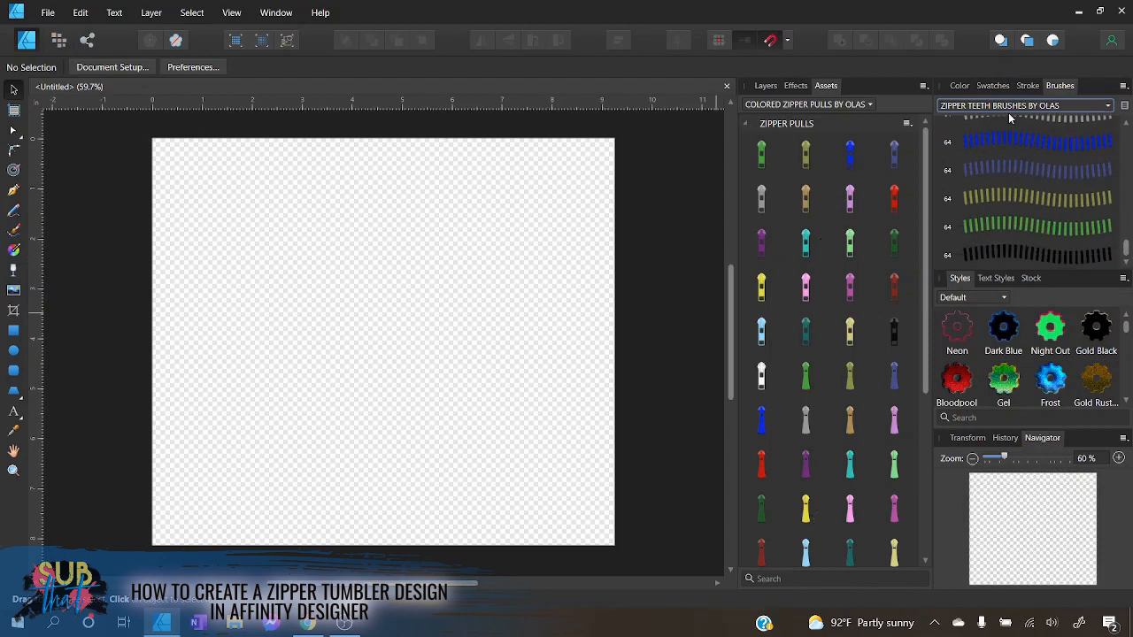
{"action": "left_click_drag", "start_coordinate": [1127, 251], "coordinate": [1123, 122]}
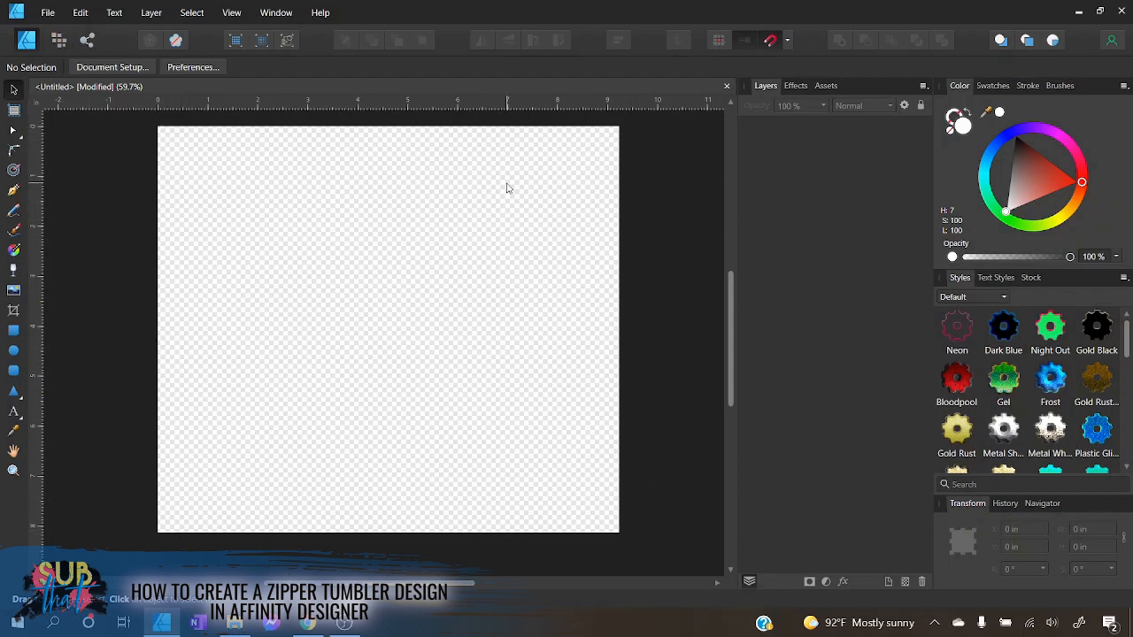
- Draw a near-black filled rectangle without a stroke covering the whole page, 9.25 × 8.15 in
{"action": "left_click", "coordinate": [14, 331]}
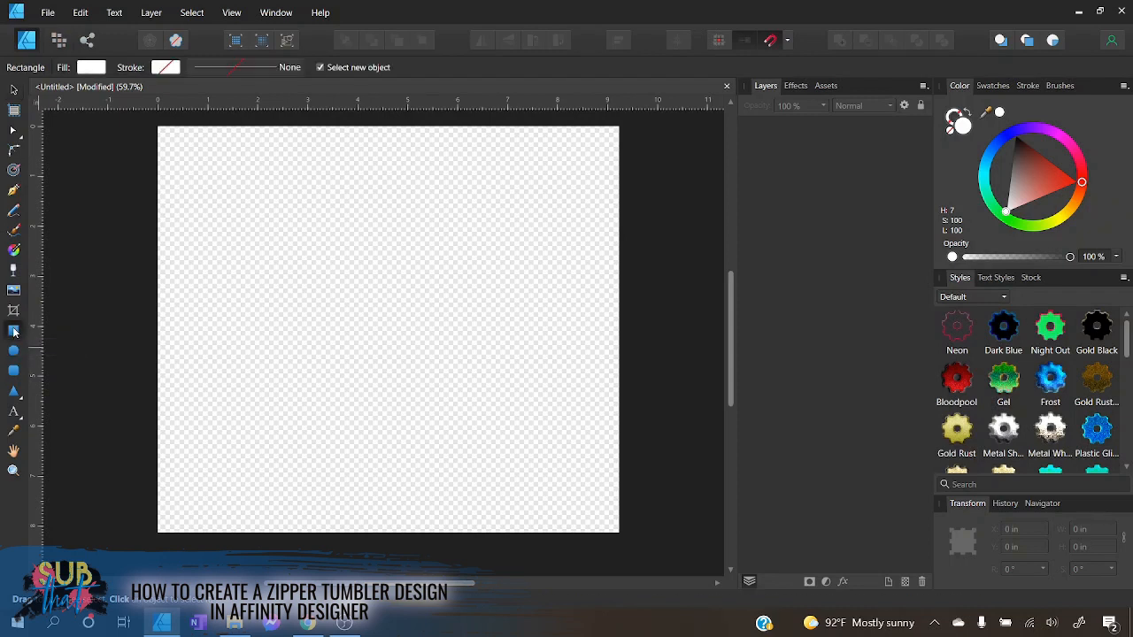
{"action": "left_click", "coordinate": [92, 68]}
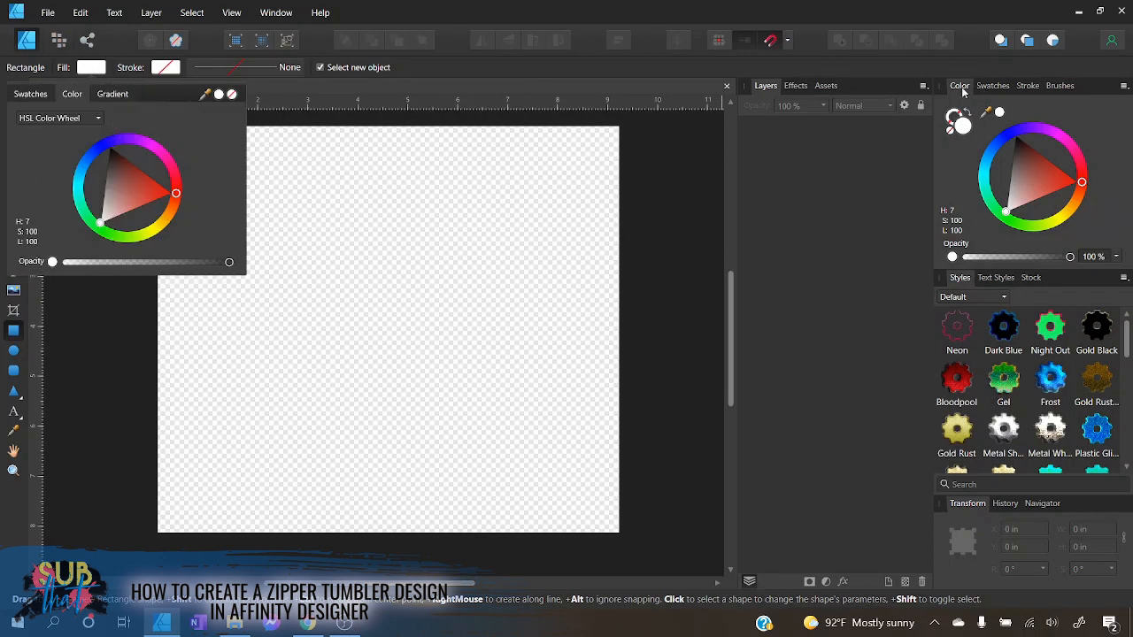
{"action": "left_click", "coordinate": [965, 132]}
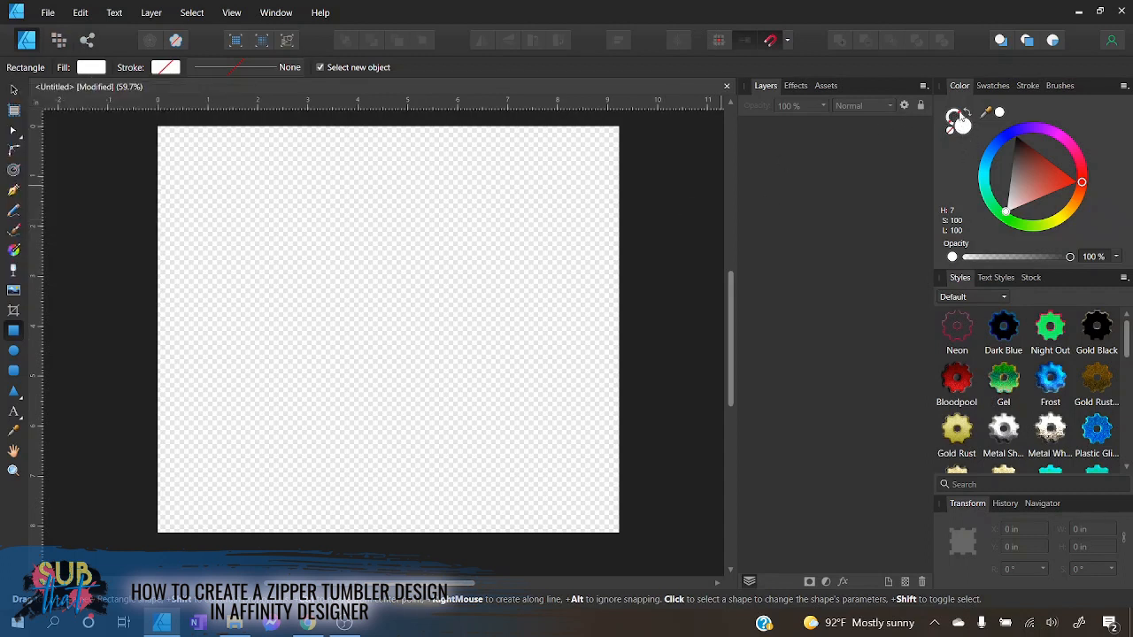
{"action": "left_click", "coordinate": [959, 127]}
{"action": "left_click_drag", "start_coordinate": [1016, 167], "coordinate": [1015, 139]}
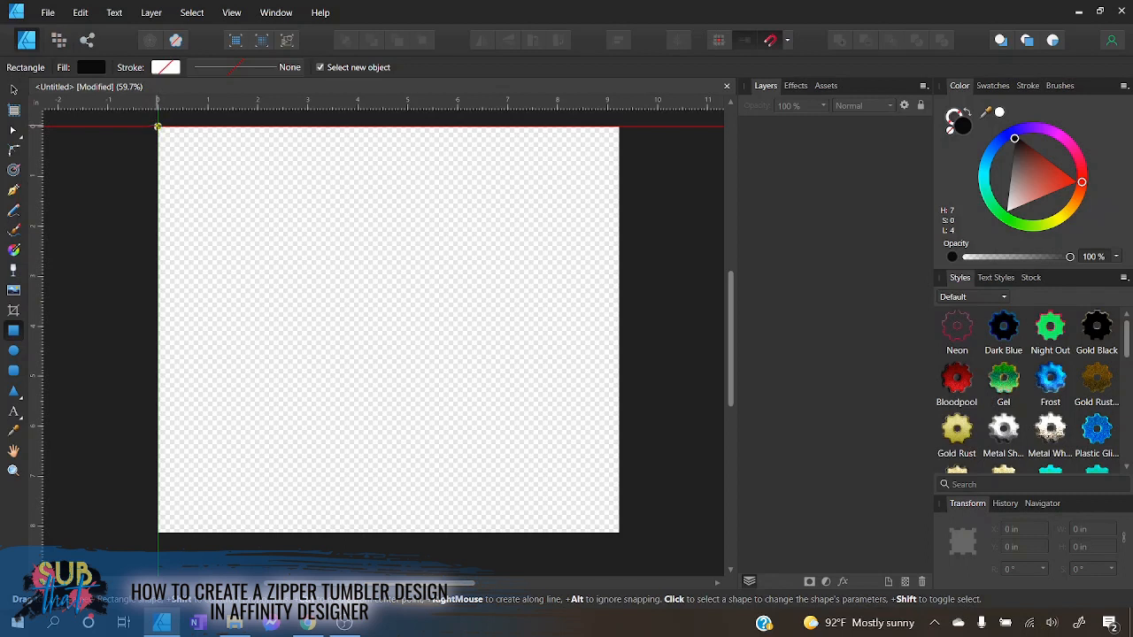
{"action": "left_click_drag", "start_coordinate": [158, 127], "coordinate": [620, 534]}
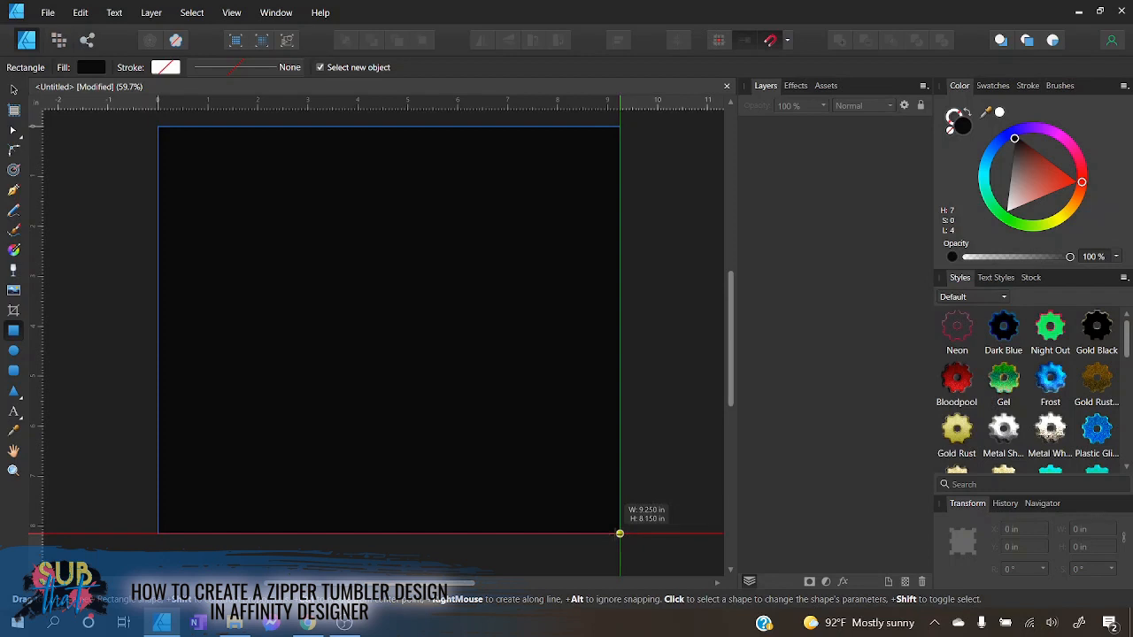
{"action": "left_click_drag", "start_coordinate": [620, 534], "coordinate": [620, 534]}
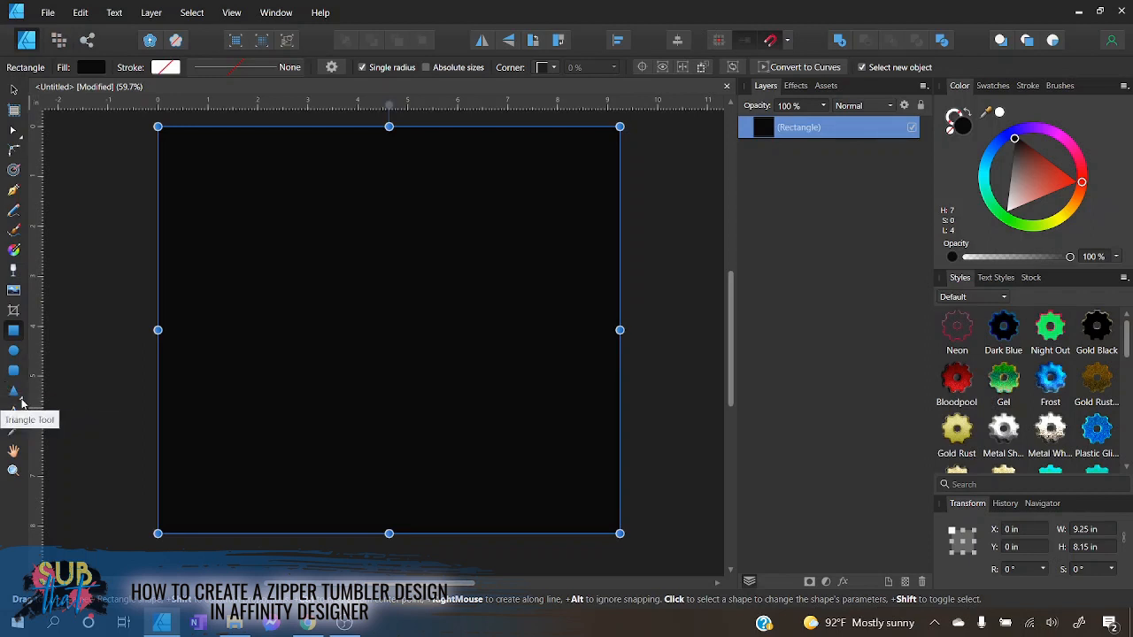
- Draw a white triangle about 6.52 in wide and 6.85 in high over the black rectangle
{"action": "left_click", "coordinate": [23, 404]}
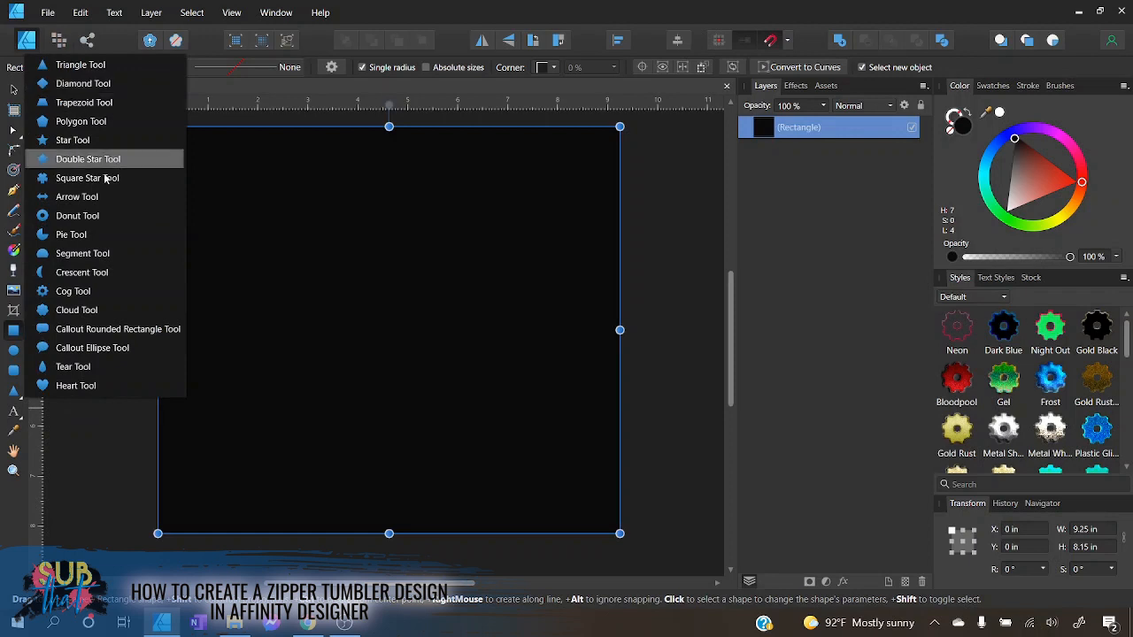
{"action": "left_click", "coordinate": [94, 71]}
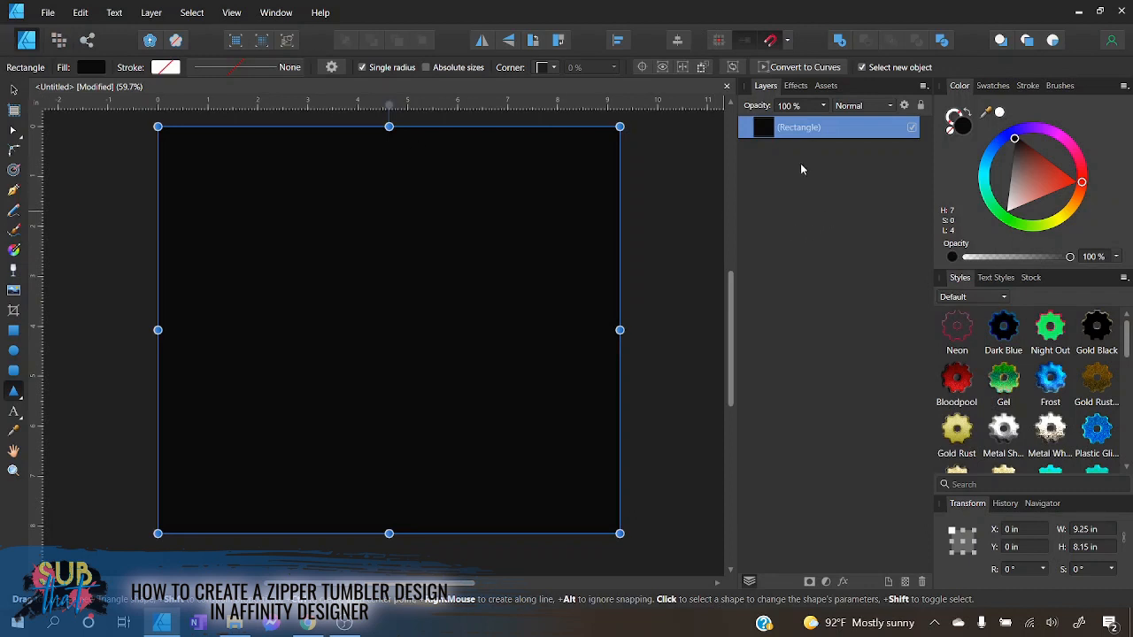
{"action": "right_click", "coordinate": [694, 208]}
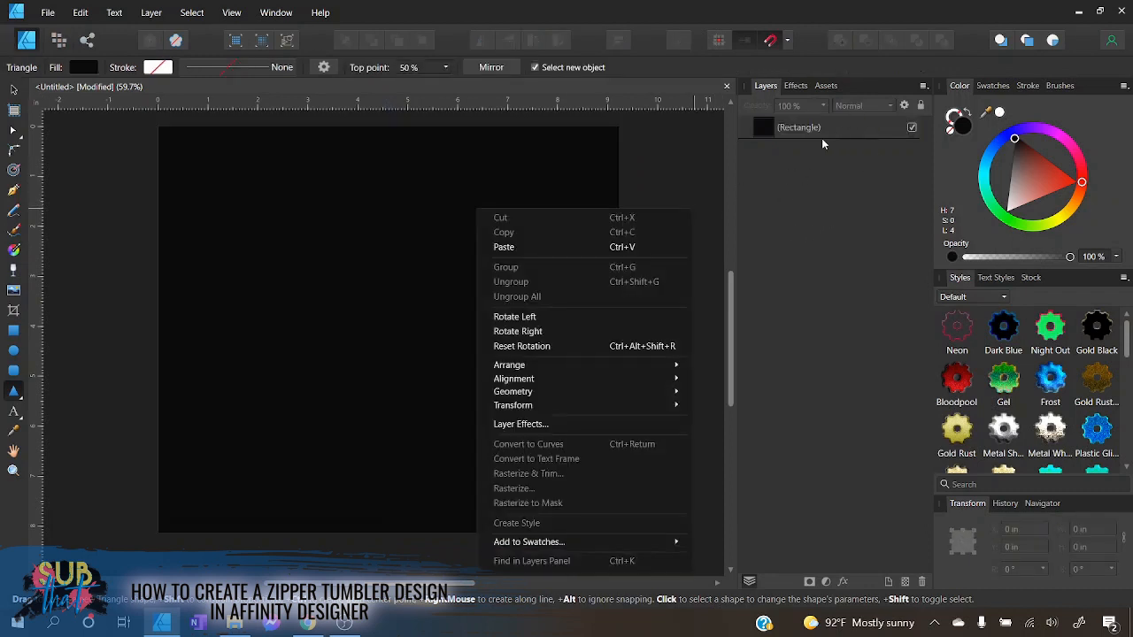
{"action": "left_click", "coordinate": [731, 163]}
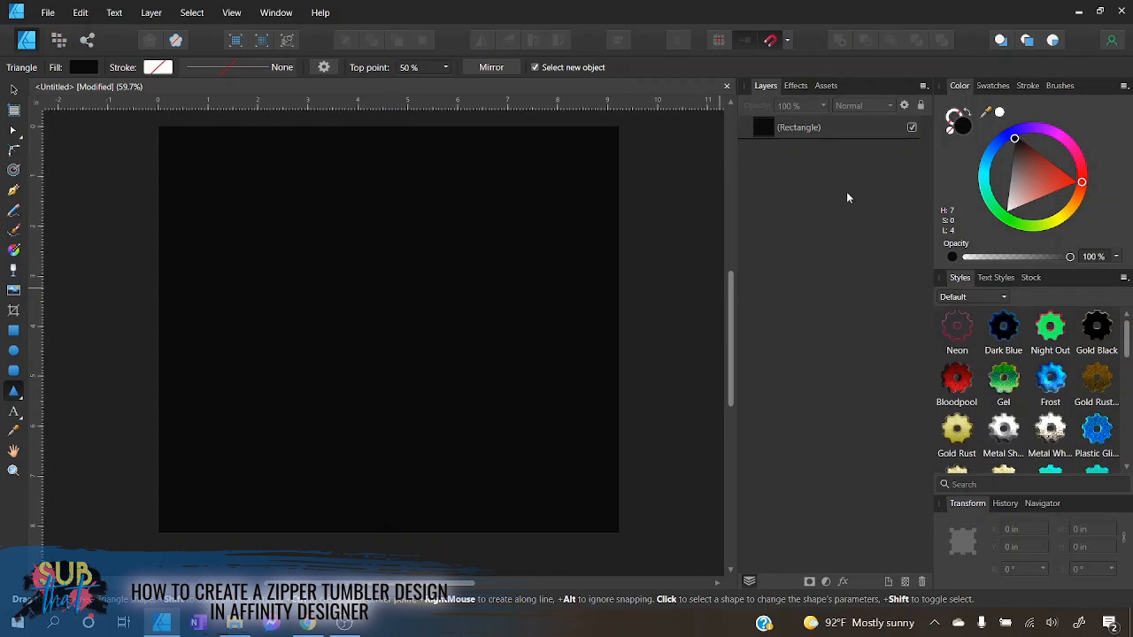
{"action": "left_click", "coordinate": [1001, 114]}
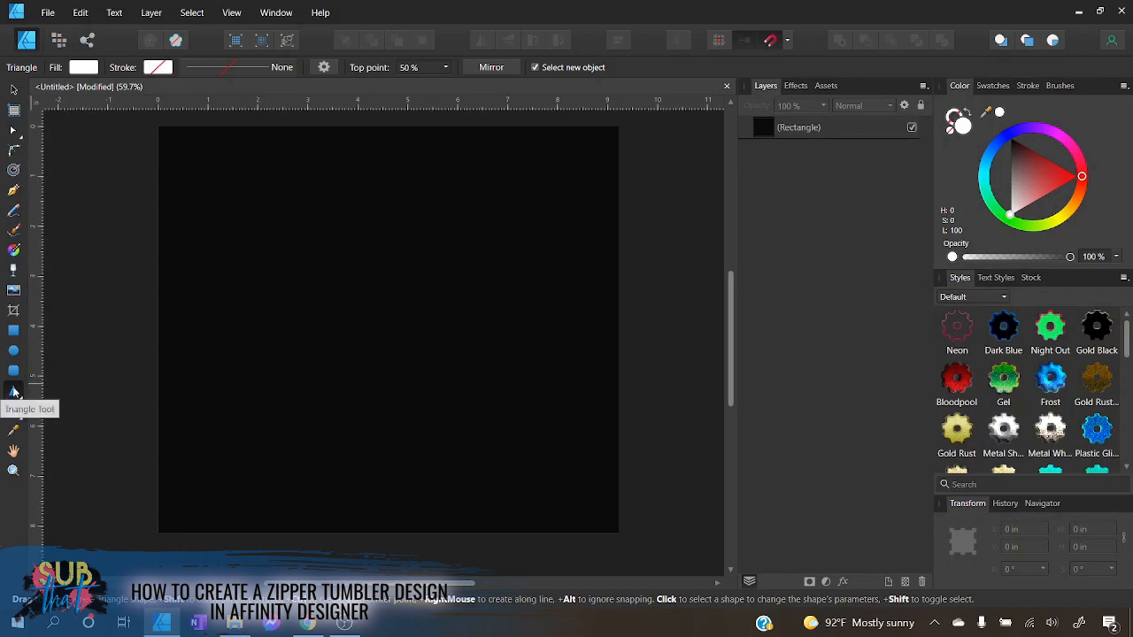
{"action": "left_click_drag", "start_coordinate": [273, 157], "coordinate": [598, 499]}
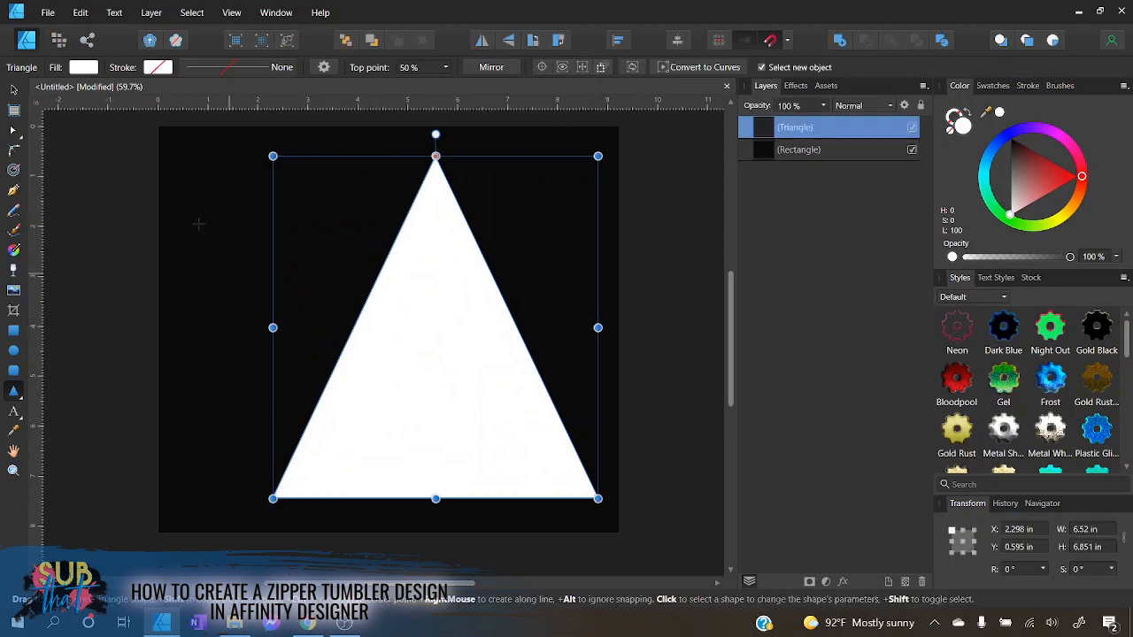
- Flip the triangle vertically so it points down and snap it into the page's top-left corner
{"action": "left_click", "coordinate": [14, 89]}
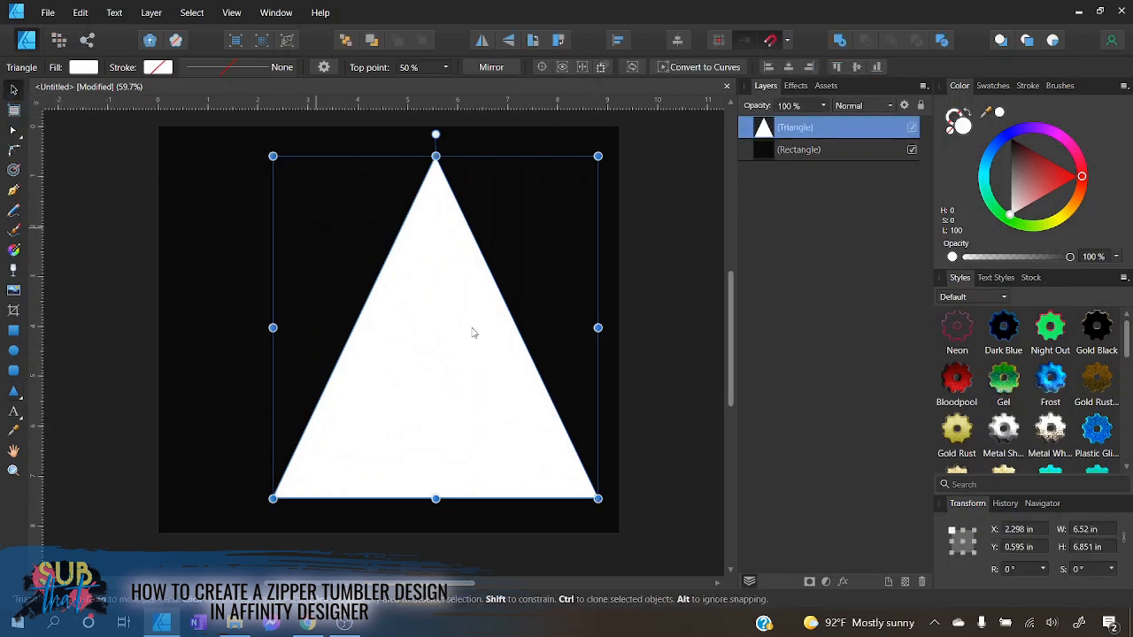
{"action": "mouse_move", "coordinate": [438, 344]}
{"action": "left_mouse_down"}
{"action": "mouse_move", "coordinate": [407, 346]}
{"action": "mouse_move", "coordinate": [416, 351]}
{"action": "left_mouse_up"}
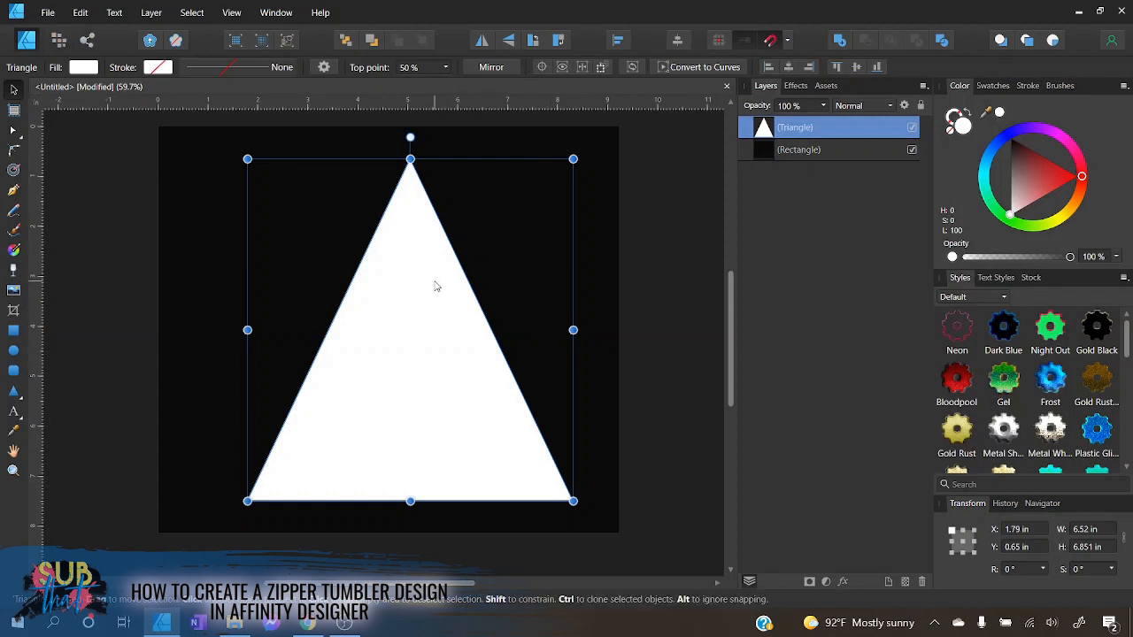
{"action": "left_click", "coordinate": [510, 40]}
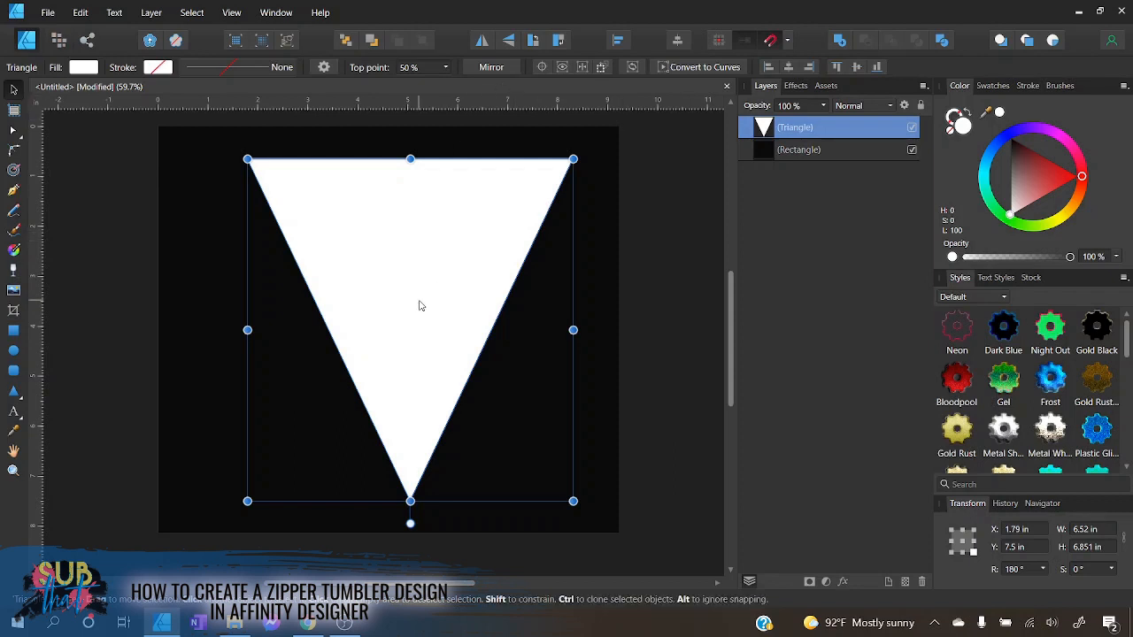
{"action": "left_click_drag", "start_coordinate": [421, 307], "coordinate": [334, 278]}
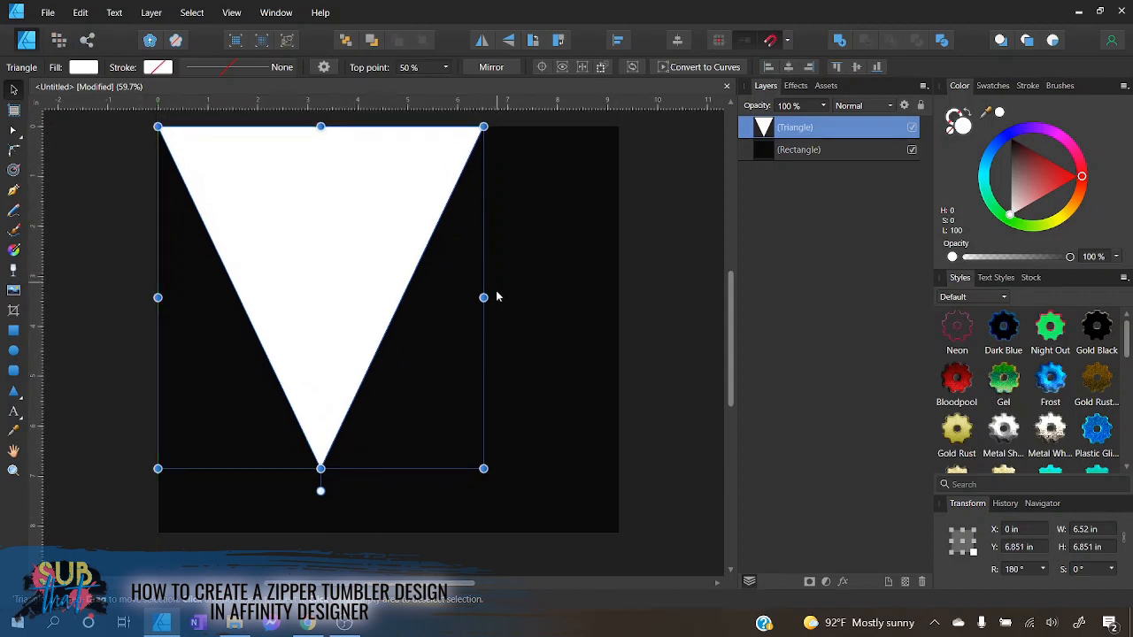
- Try the triangle centred at about 7.48 in wide and stretched to the full 8.15 in page height
{"action": "left_click_drag", "start_coordinate": [484, 297], "coordinate": [623, 297]}
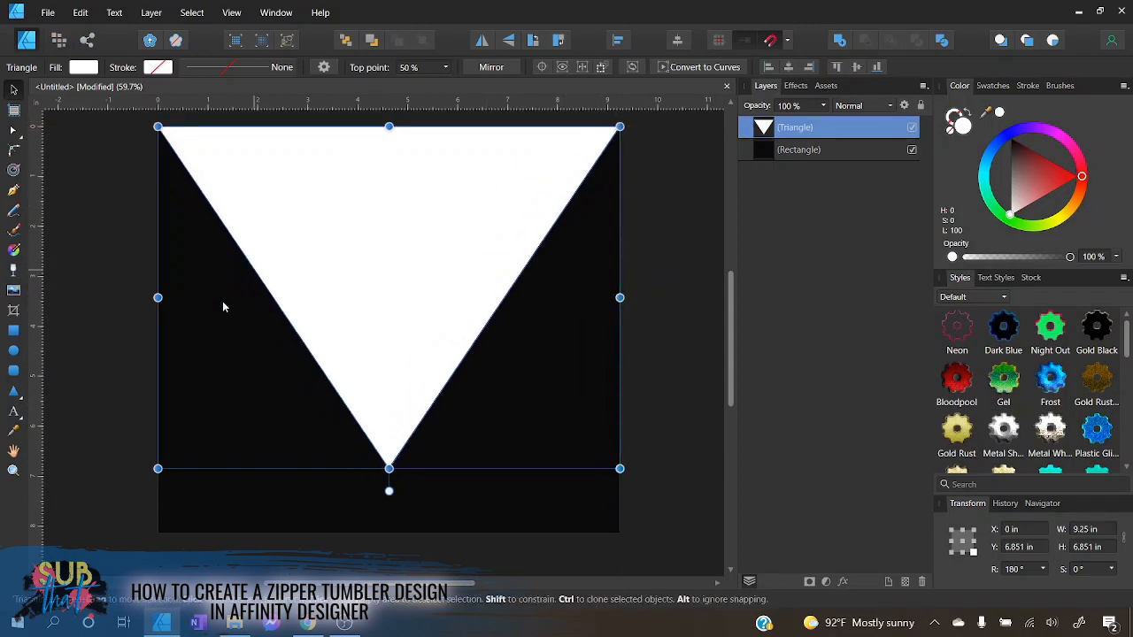
{"action": "left_click_drag", "start_coordinate": [158, 297], "coordinate": [202, 298]}
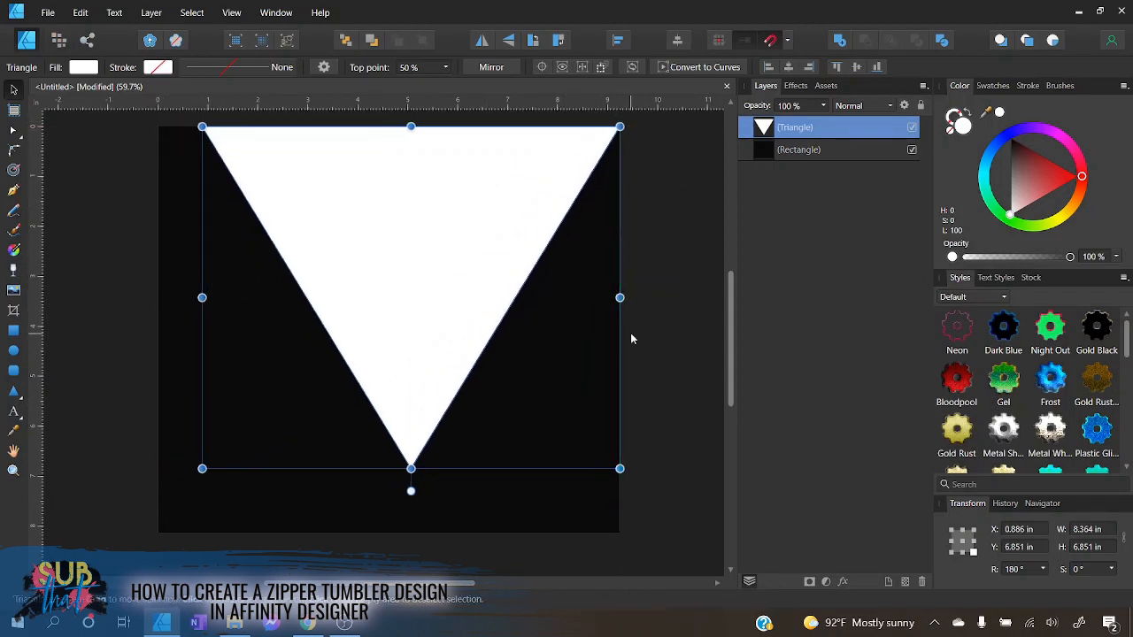
{"action": "left_click_drag", "start_coordinate": [620, 297], "coordinate": [576, 298]}
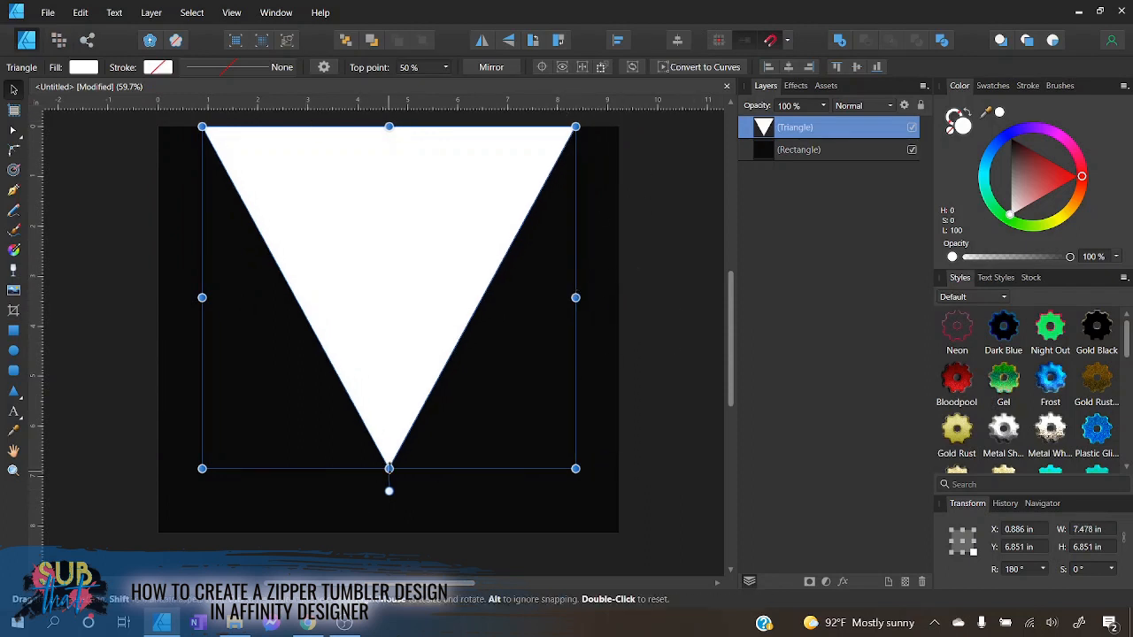
{"action": "left_click_drag", "start_coordinate": [389, 471], "coordinate": [389, 533]}
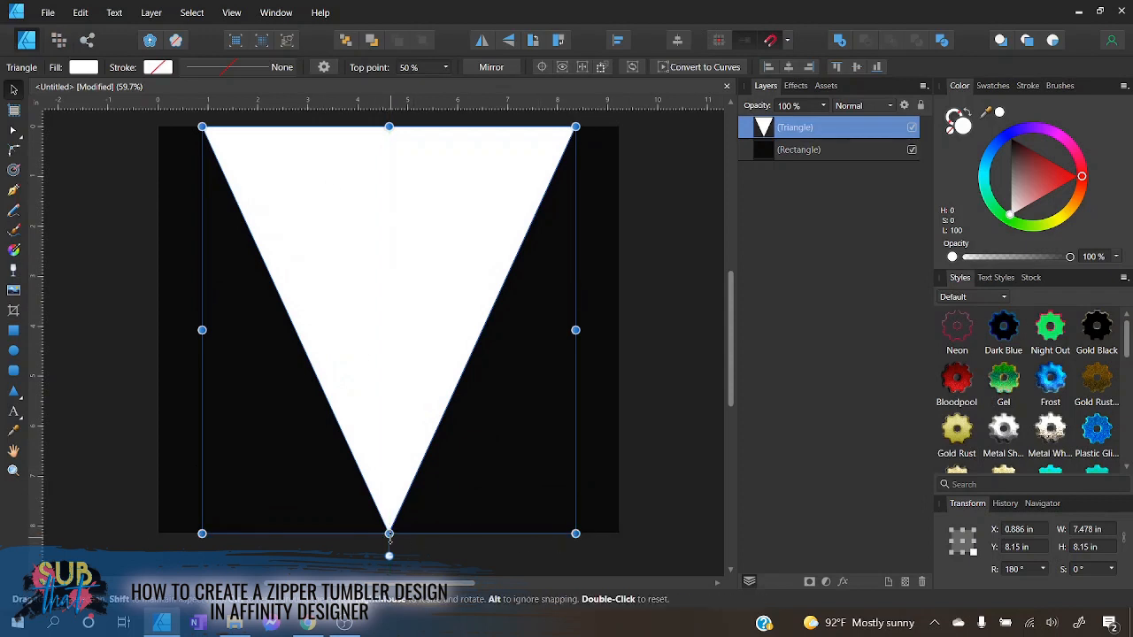
- Resize the triangle to about 6.49 in high and the full 9.25 in page width, keeping its base on the page's top edge
{"action": "left_click_drag", "start_coordinate": [389, 534], "coordinate": [404, 456]}
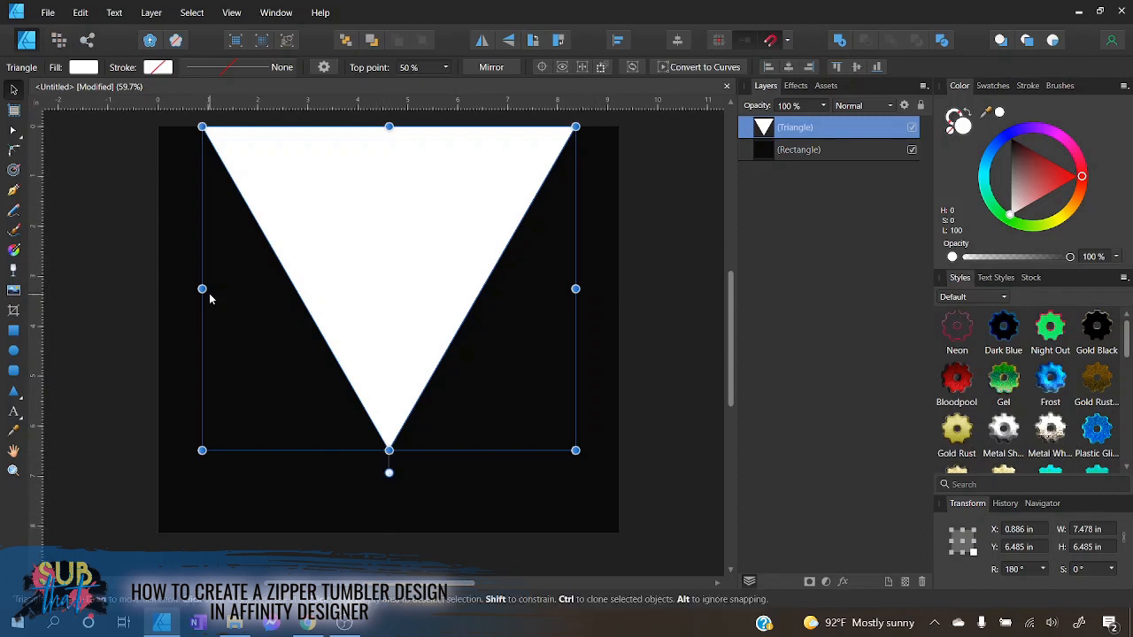
{"action": "left_click_drag", "start_coordinate": [202, 289], "coordinate": [157, 289]}
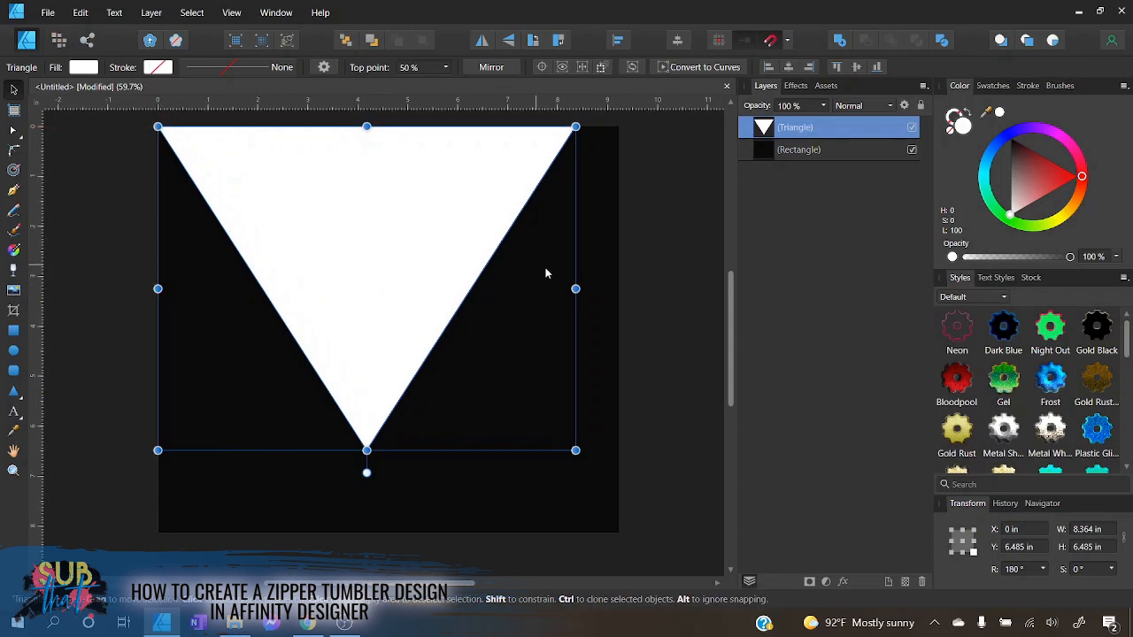
{"action": "left_click_drag", "start_coordinate": [575, 288], "coordinate": [620, 288]}
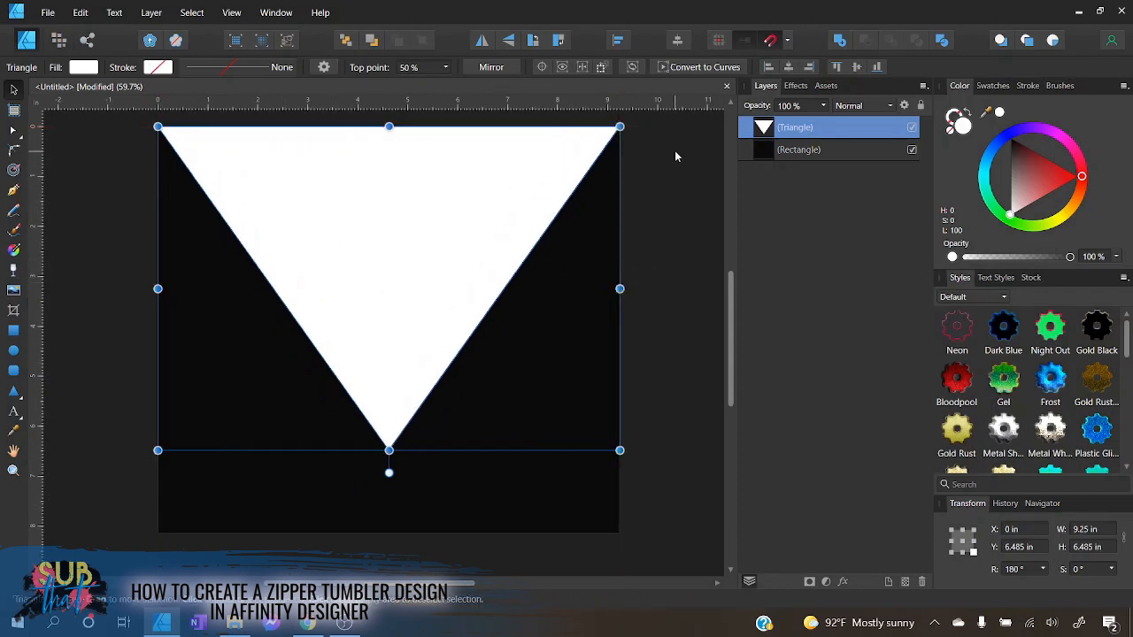
- Subtract the white triangle from the black rectangle to cut a transparent V-shaped opening
{"action": "left_click", "coordinate": [114, 287]}
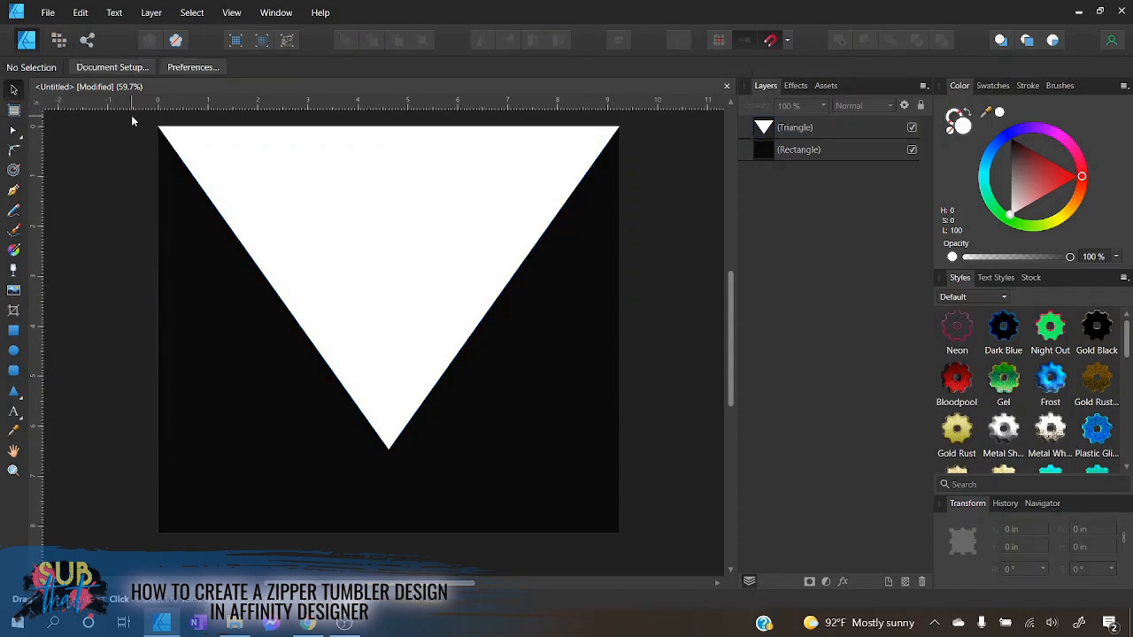
{"action": "left_click_drag", "start_coordinate": [131, 115], "coordinate": [690, 563]}
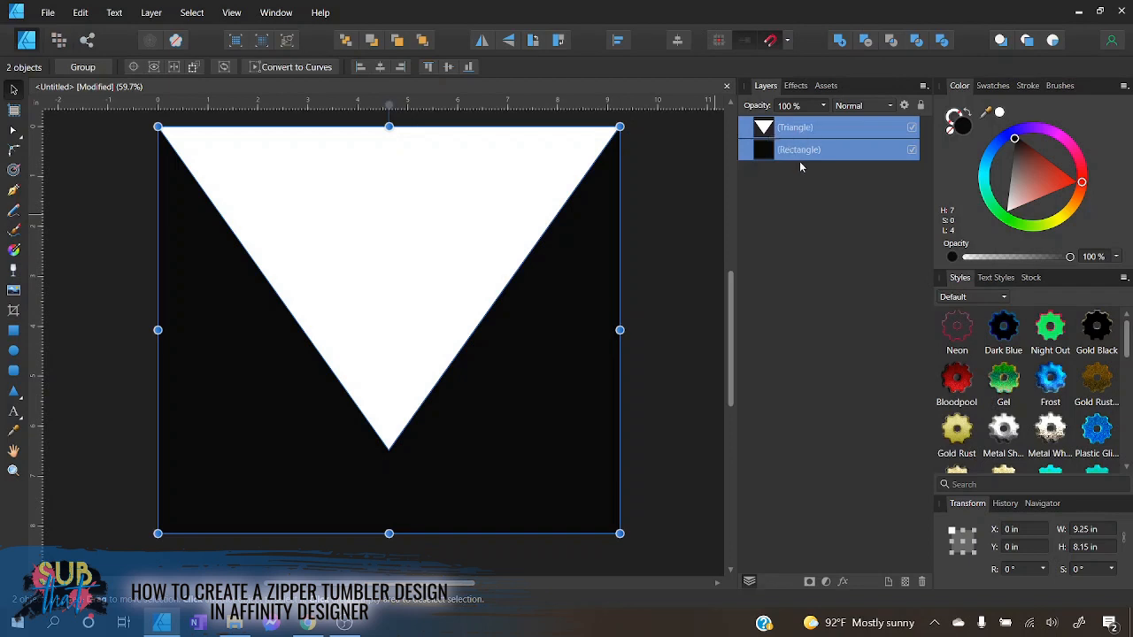
{"action": "left_click", "coordinate": [867, 41]}
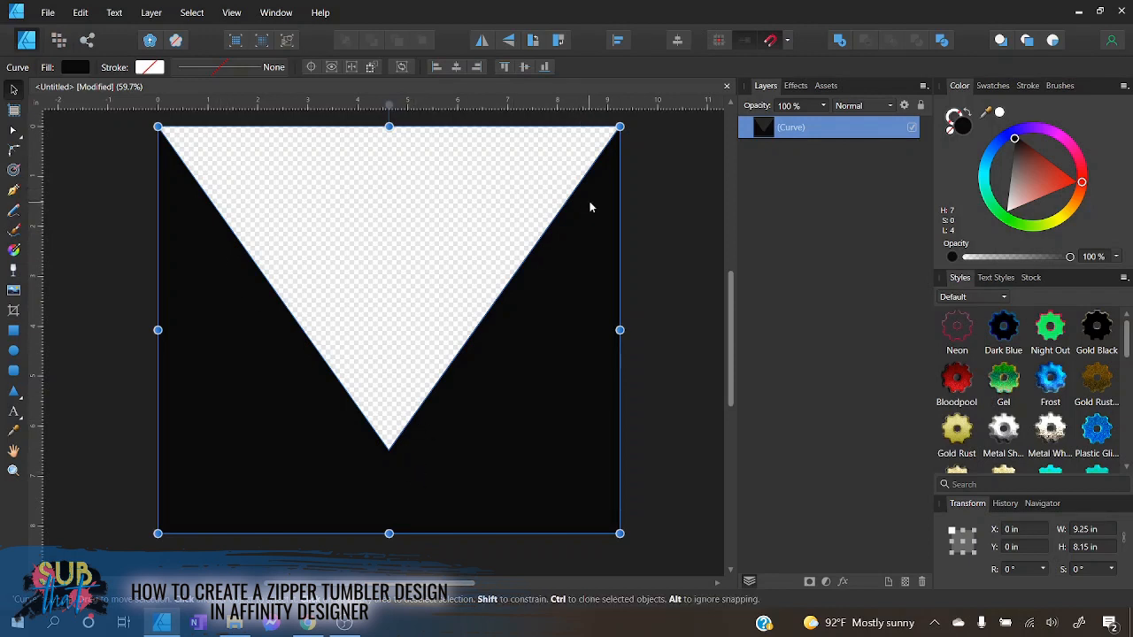
- Bend both slanted sides of the opening inward into matching curves and spread the curve handles at the lower tip slightly apart
{"action": "left_click", "coordinate": [14, 131]}
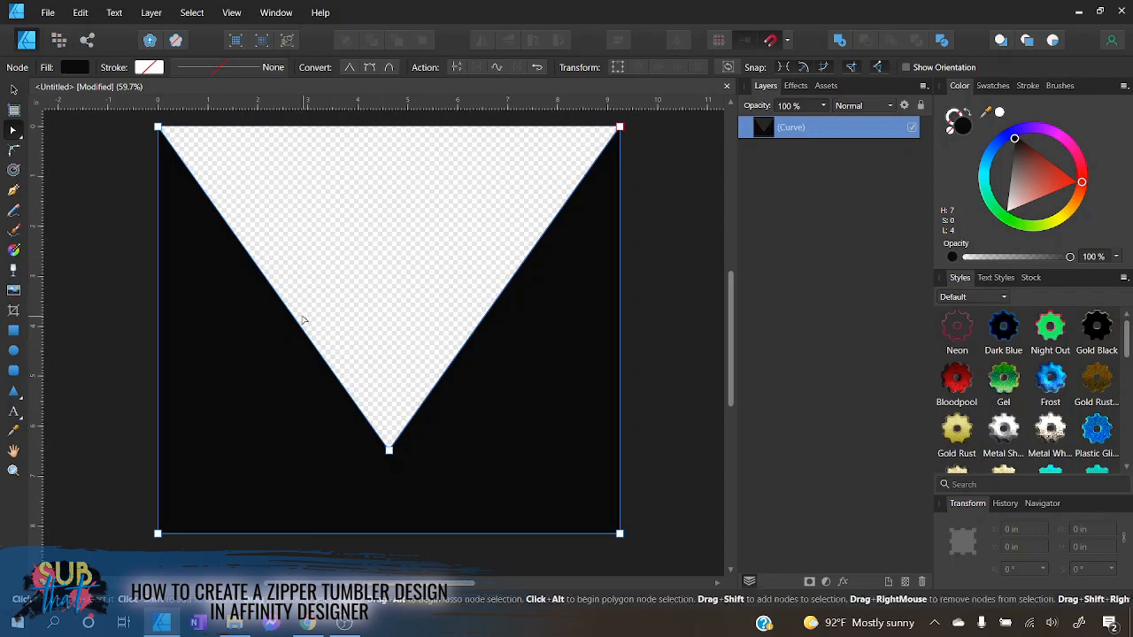
{"action": "left_click_drag", "start_coordinate": [295, 317], "coordinate": [321, 299]}
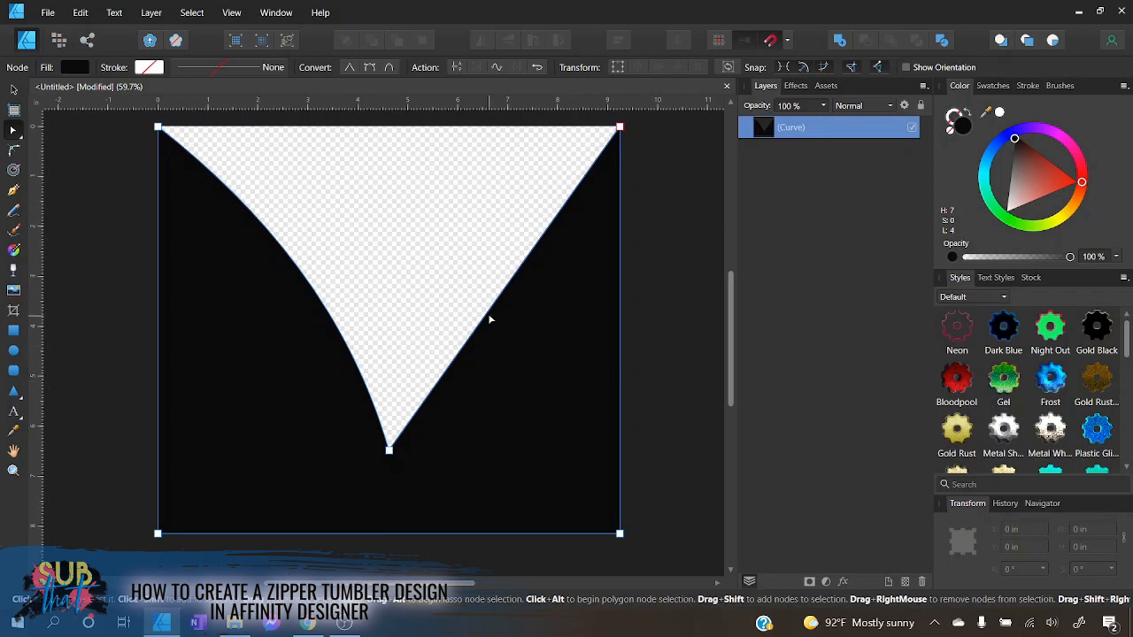
{"action": "left_click_drag", "start_coordinate": [484, 313], "coordinate": [465, 302]}
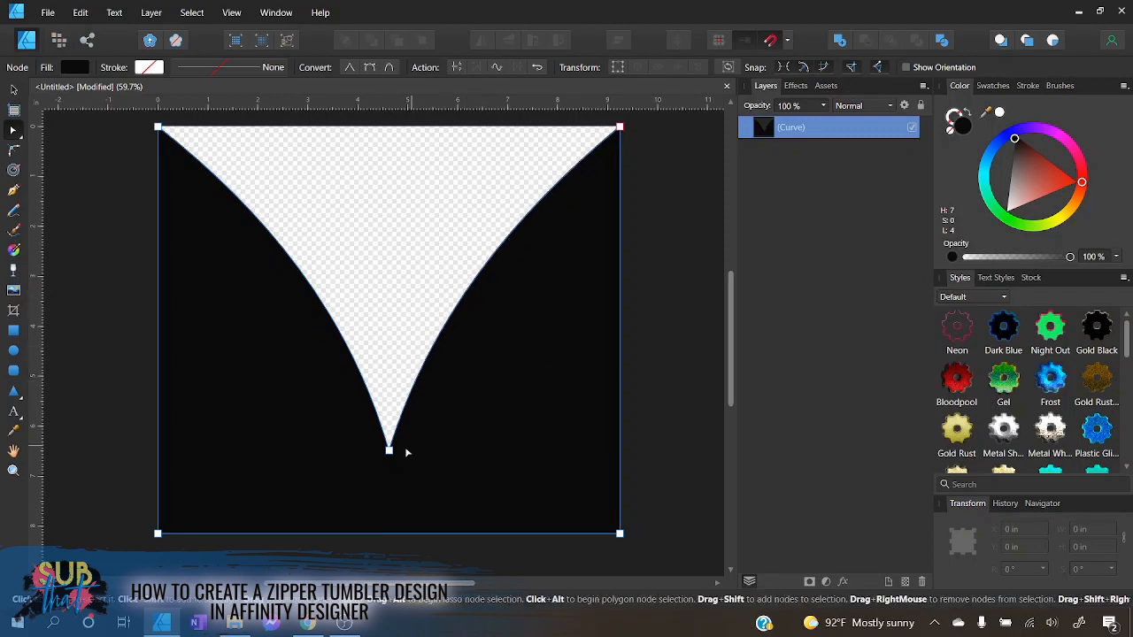
{"action": "left_click", "coordinate": [389, 449]}
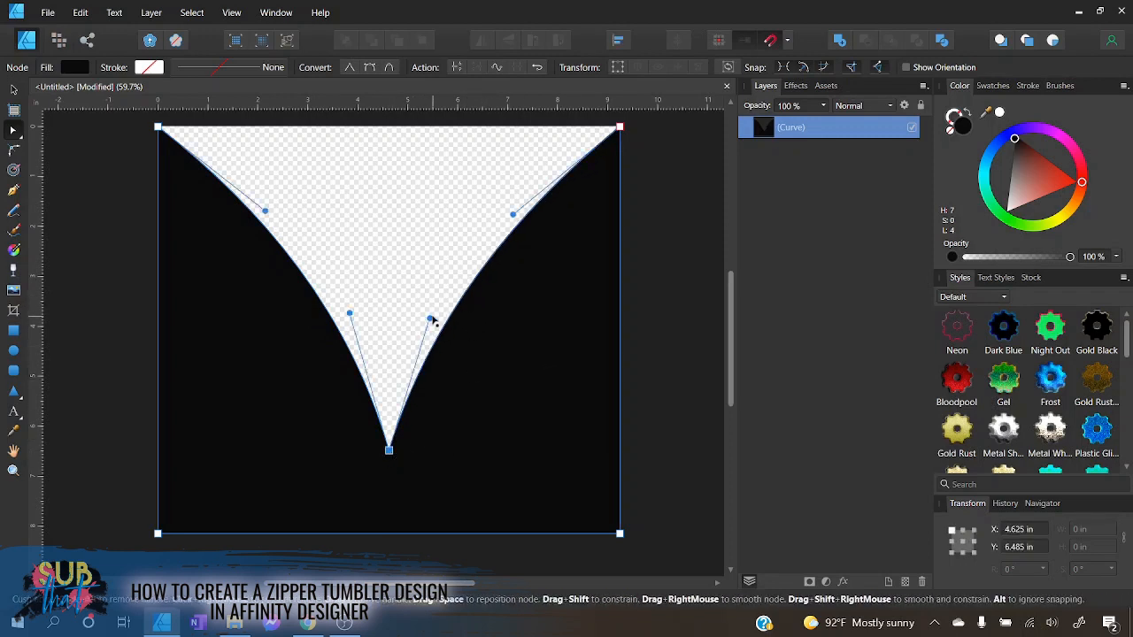
{"action": "left_click_drag", "start_coordinate": [426, 317], "coordinate": [437, 324]}
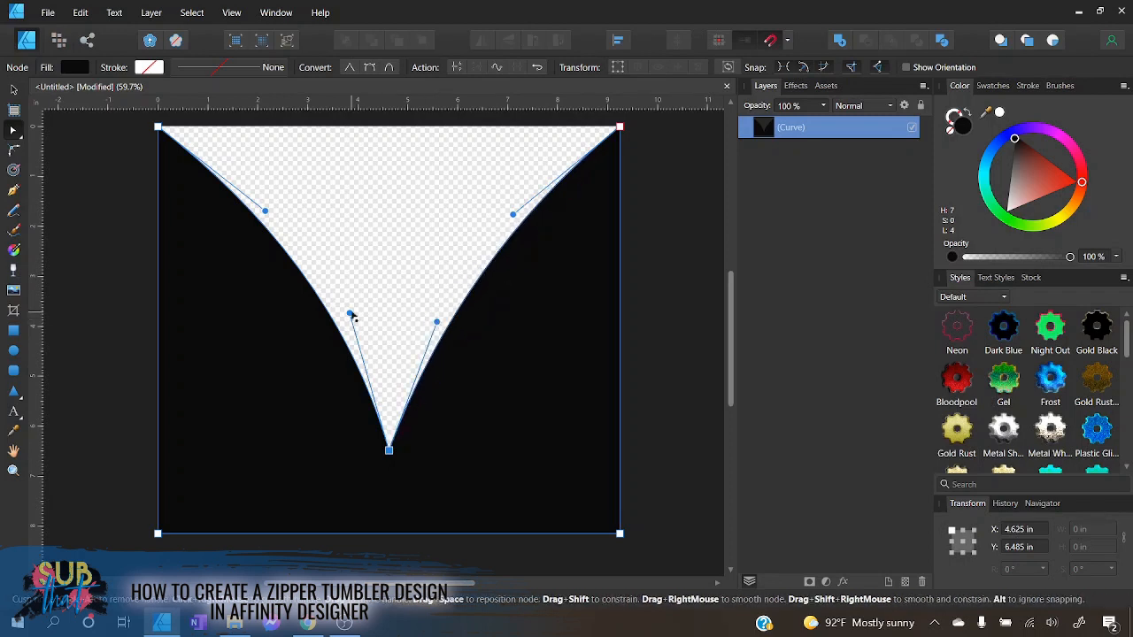
{"action": "mouse_move", "coordinate": [351, 314]}
{"action": "left_mouse_down"}
{"action": "mouse_move", "coordinate": [362, 308]}
{"action": "mouse_move", "coordinate": [344, 320]}
{"action": "left_mouse_up"}
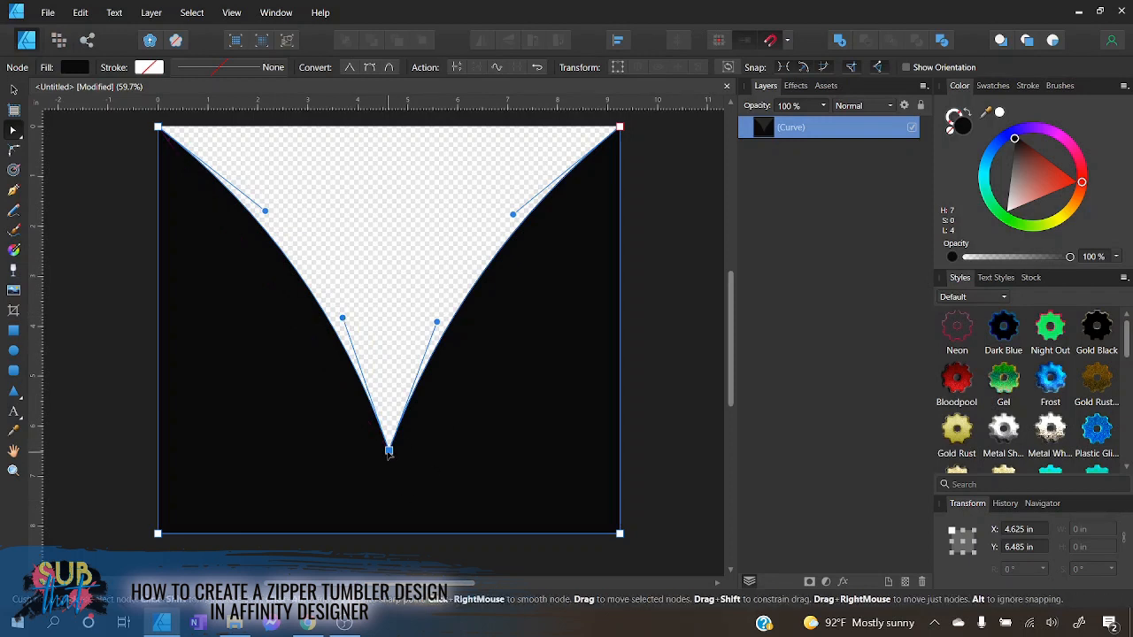
- Lower the opening's tip node straight down to about 7.04 in and deselect the shape
{"action": "left_click_drag", "start_coordinate": [388, 451], "coordinate": [389, 478]}
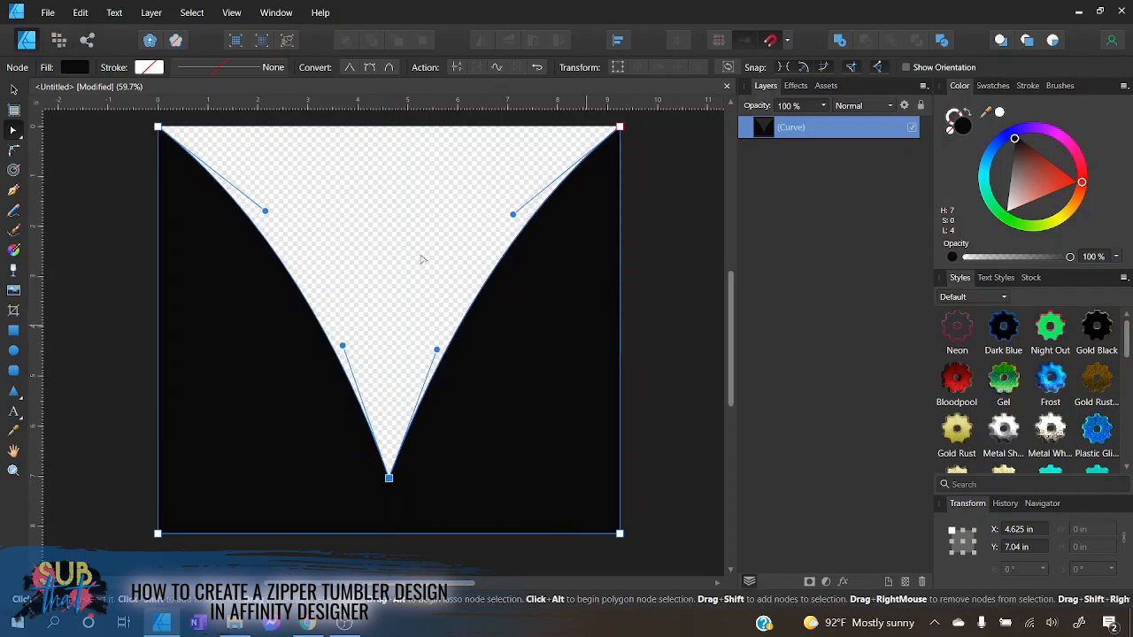
{"action": "left_click", "coordinate": [14, 90]}
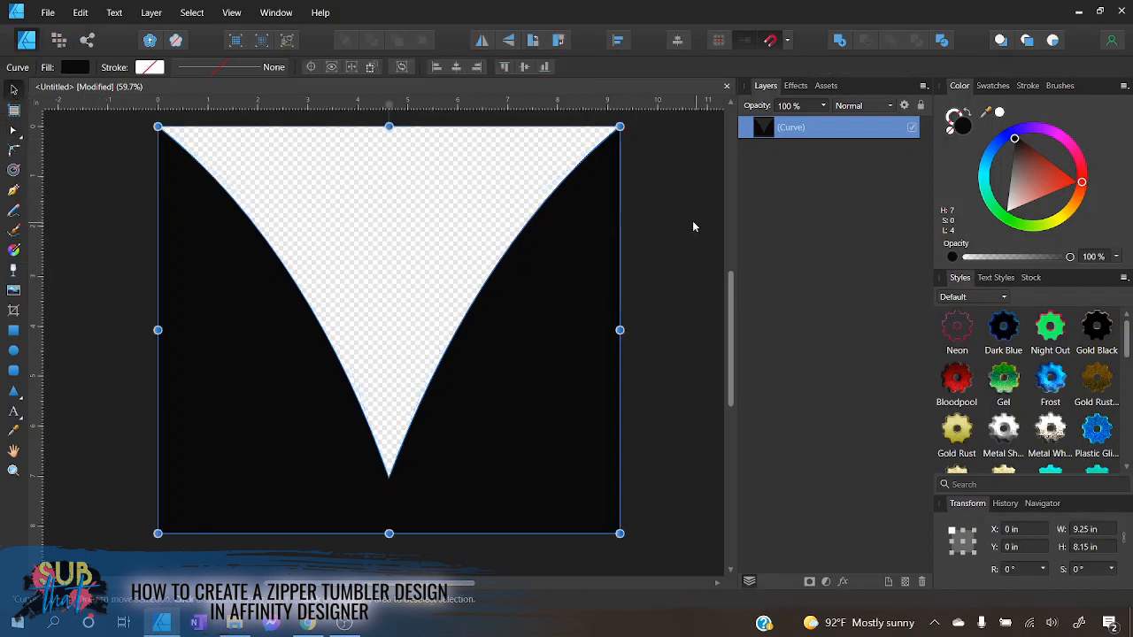
{"action": "left_click", "coordinate": [667, 226]}
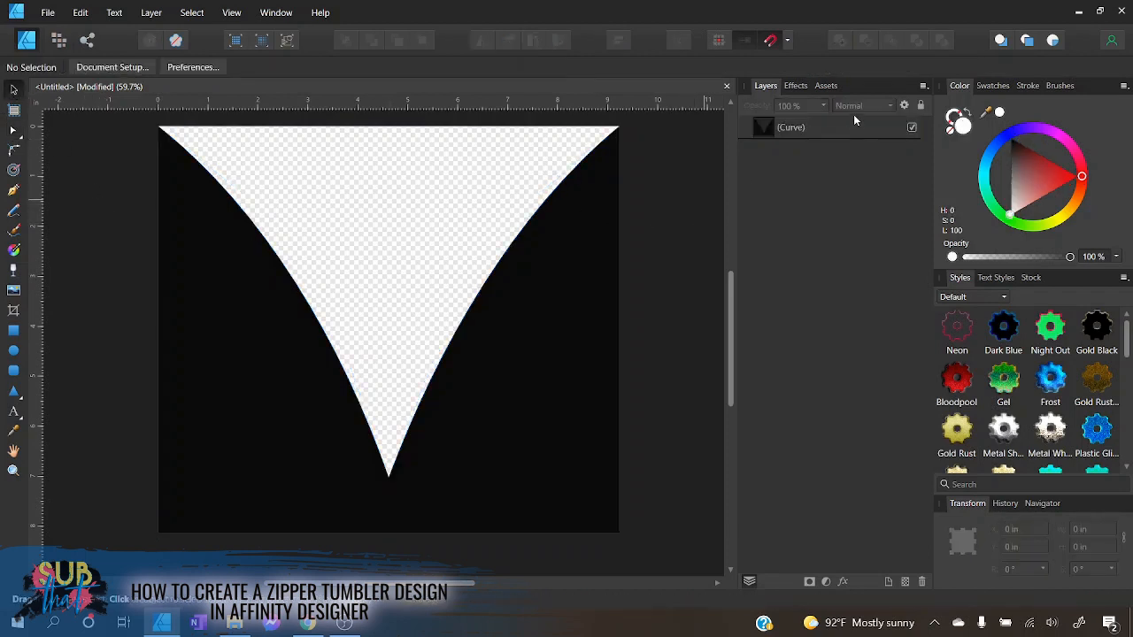
- Rename the cut-out curve layer as ZIPPER BASE LAYER and lock it
{"action": "double_click", "coordinate": [806, 128]}
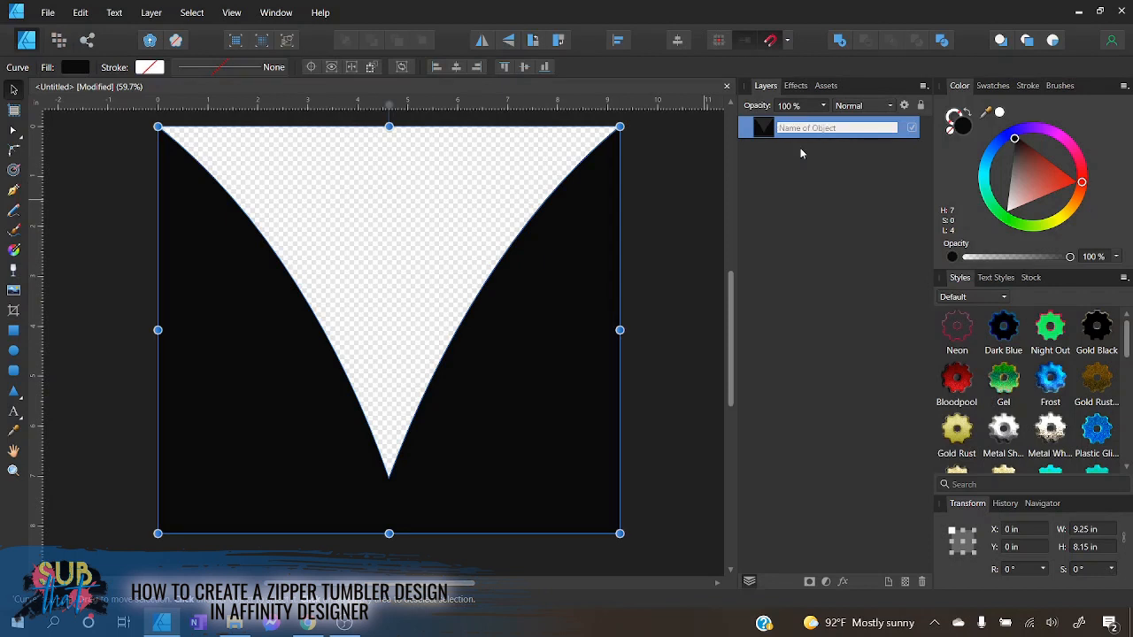
{"action": "type", "text": "ZIPPER BASE LAYER"}
{"action": "key", "text": "Return"}
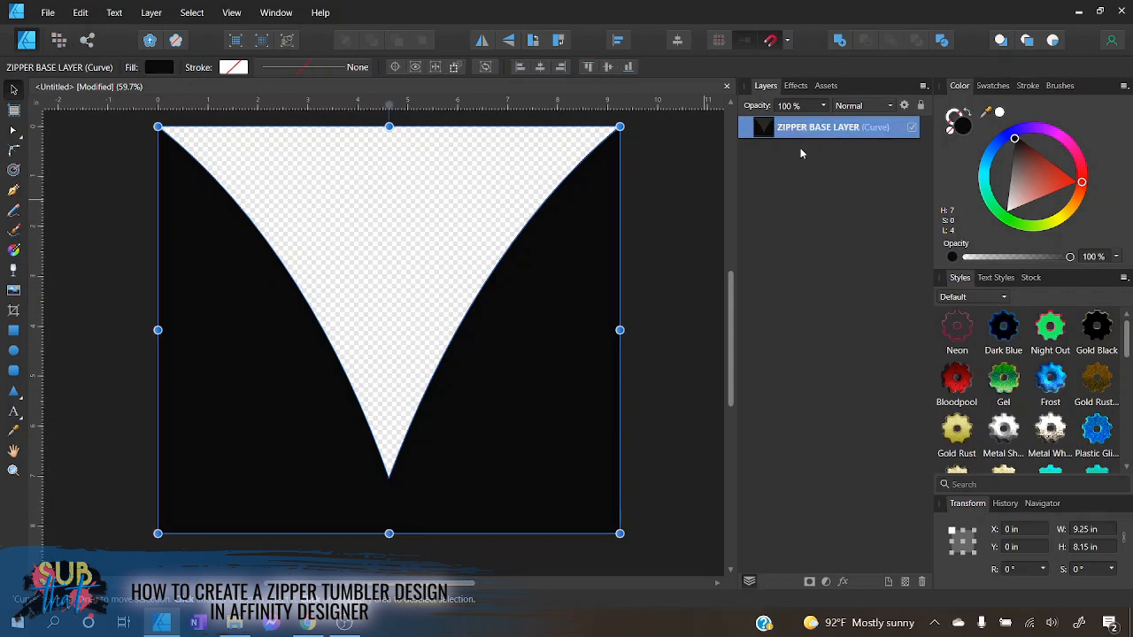
{"action": "left_click", "coordinate": [665, 235]}
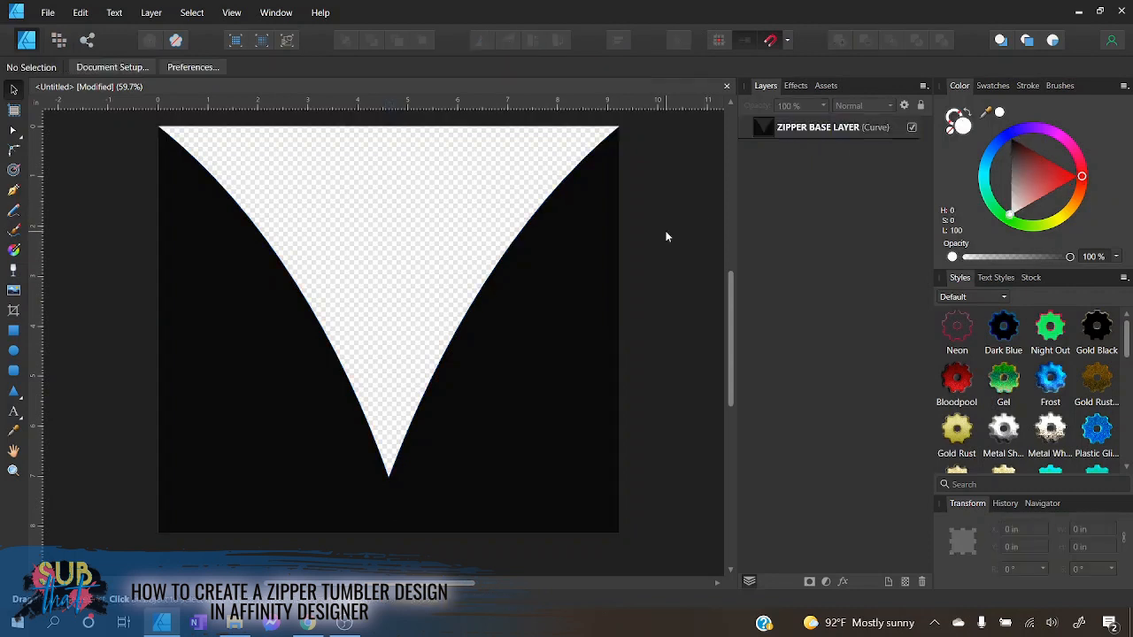
{"action": "left_click", "coordinate": [822, 130]}
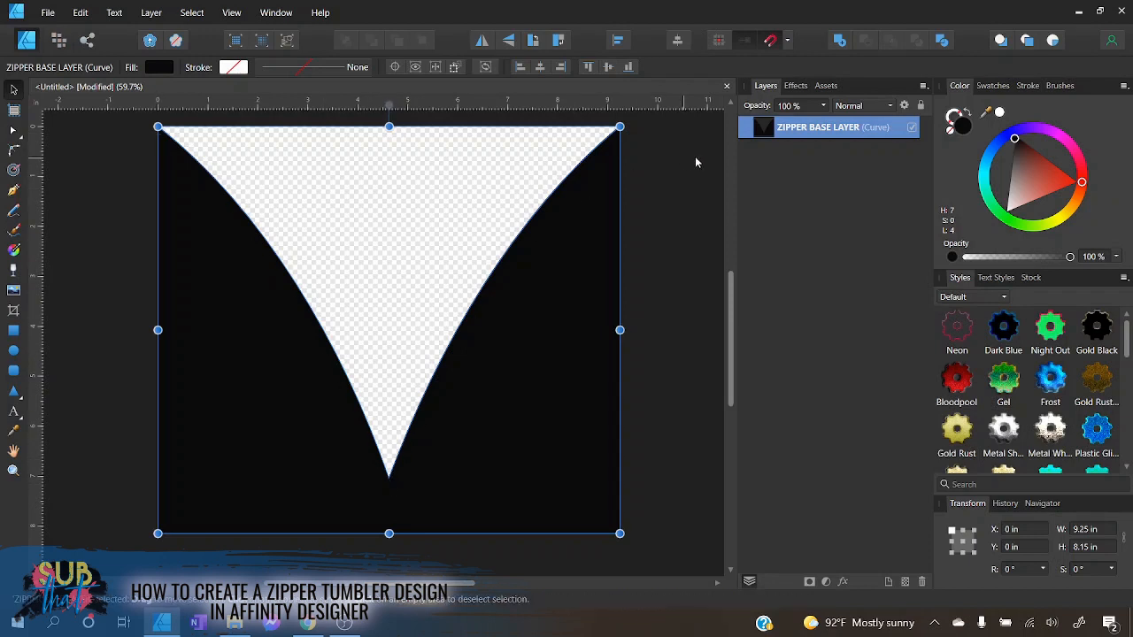
{"action": "left_click", "coordinate": [920, 106]}
{"action": "left_click", "coordinate": [660, 226]}
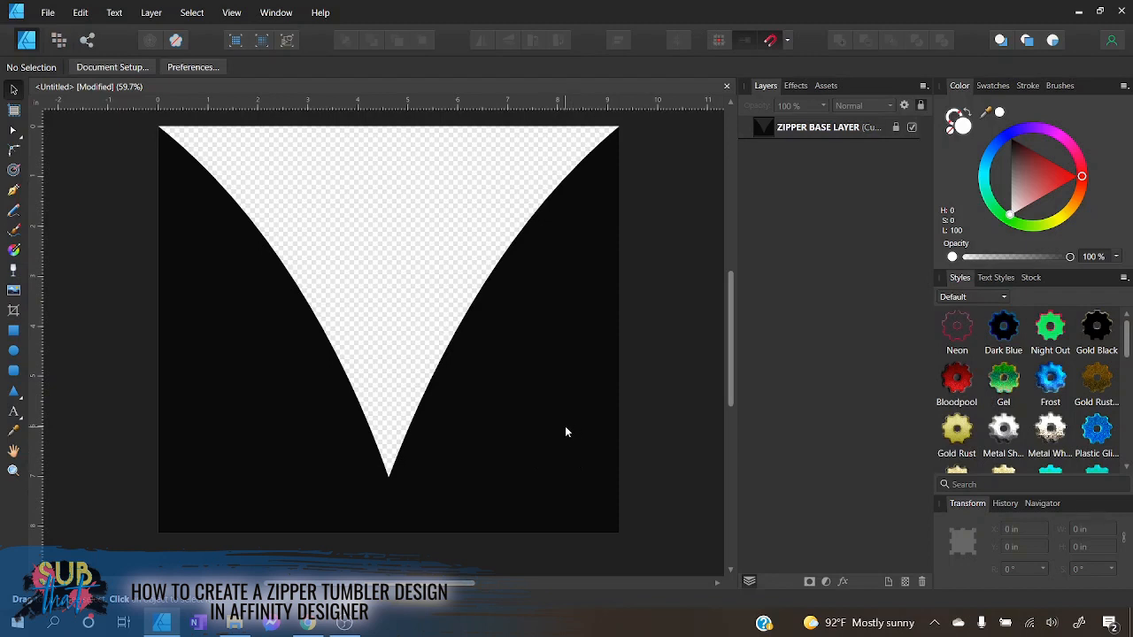
- Draw a Pen path from the opening's upper-left corner to about 4.5 in, 7.07 in beside the tip, then straight down to the page's lower edge
{"action": "left_click", "coordinate": [14, 191]}
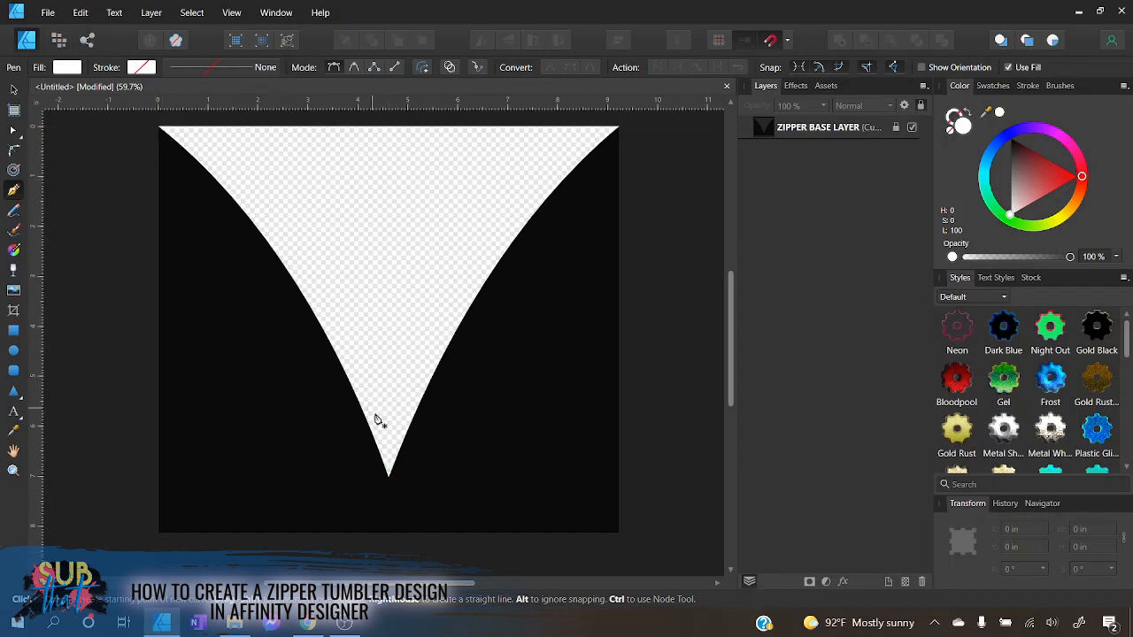
{"action": "left_click", "coordinate": [159, 134]}
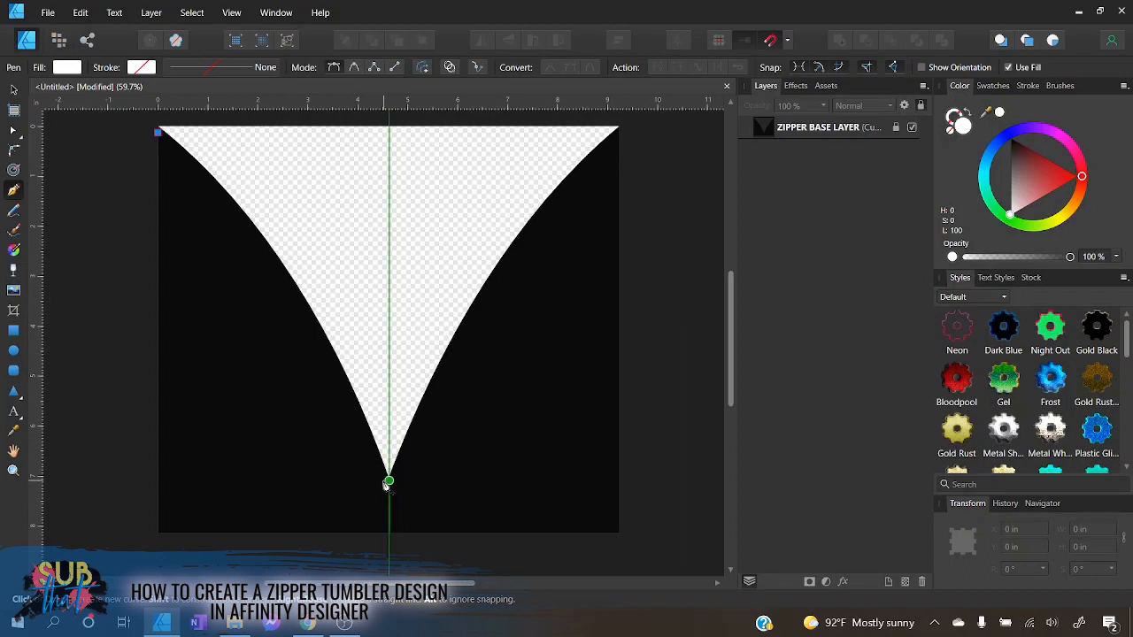
{"action": "left_click_drag", "start_coordinate": [383, 483], "coordinate": [382, 534]}
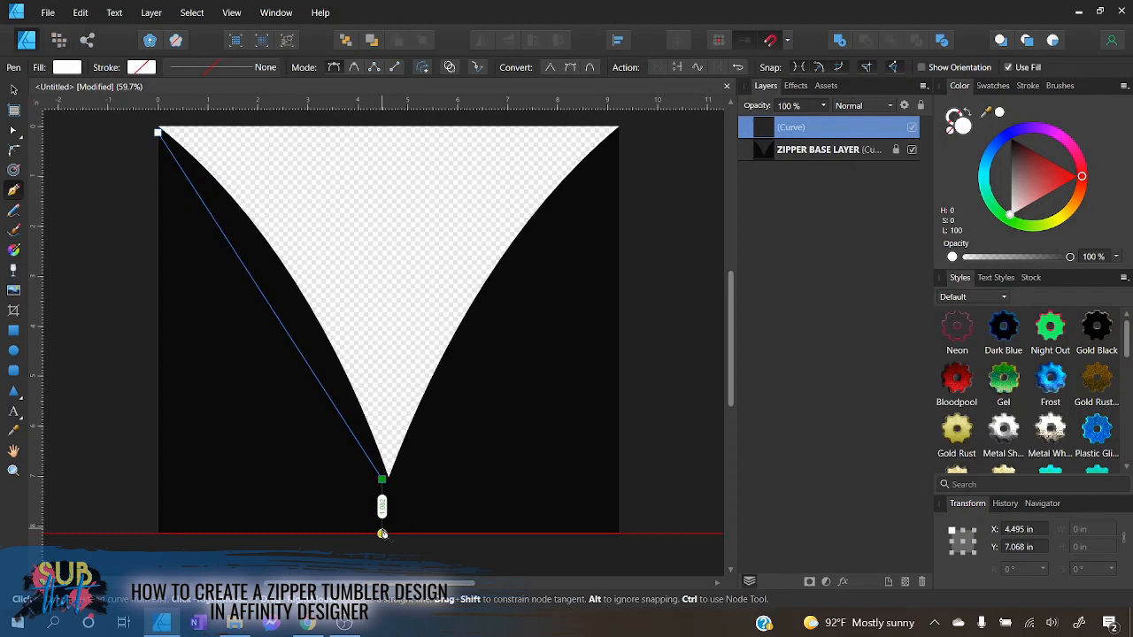
{"action": "left_click_drag", "start_coordinate": [382, 534], "coordinate": [381, 531]}
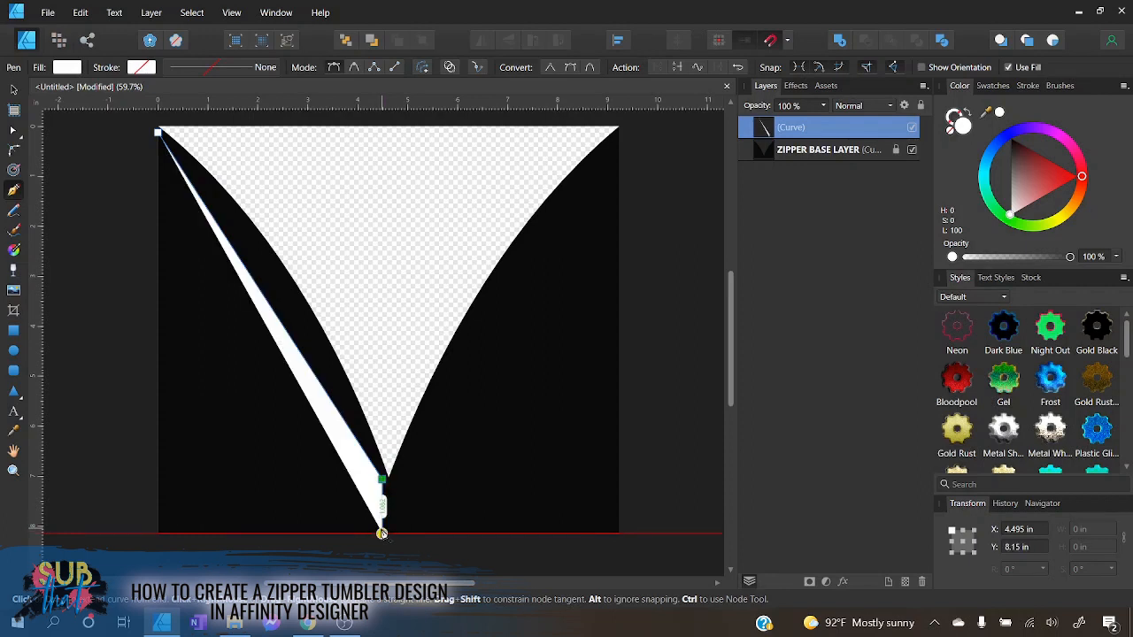
{"action": "left_click", "coordinate": [383, 533]}
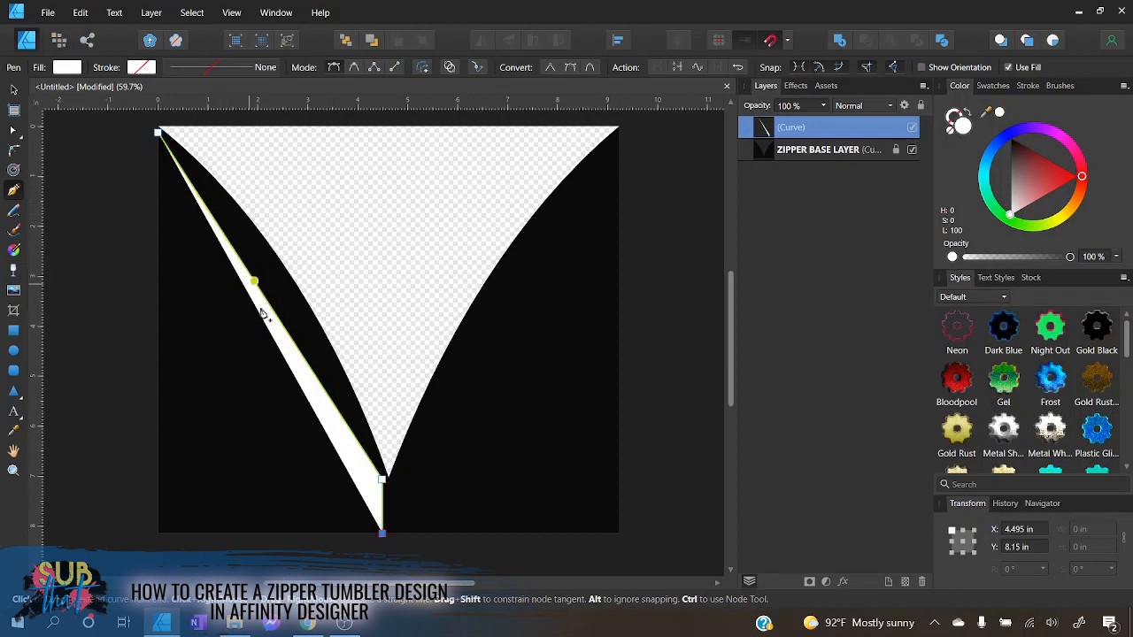
- Swap the path's fill and stroke so it has a white outline without fill, and set the stroke width to 5.7 pt
{"action": "left_click", "coordinate": [961, 126]}
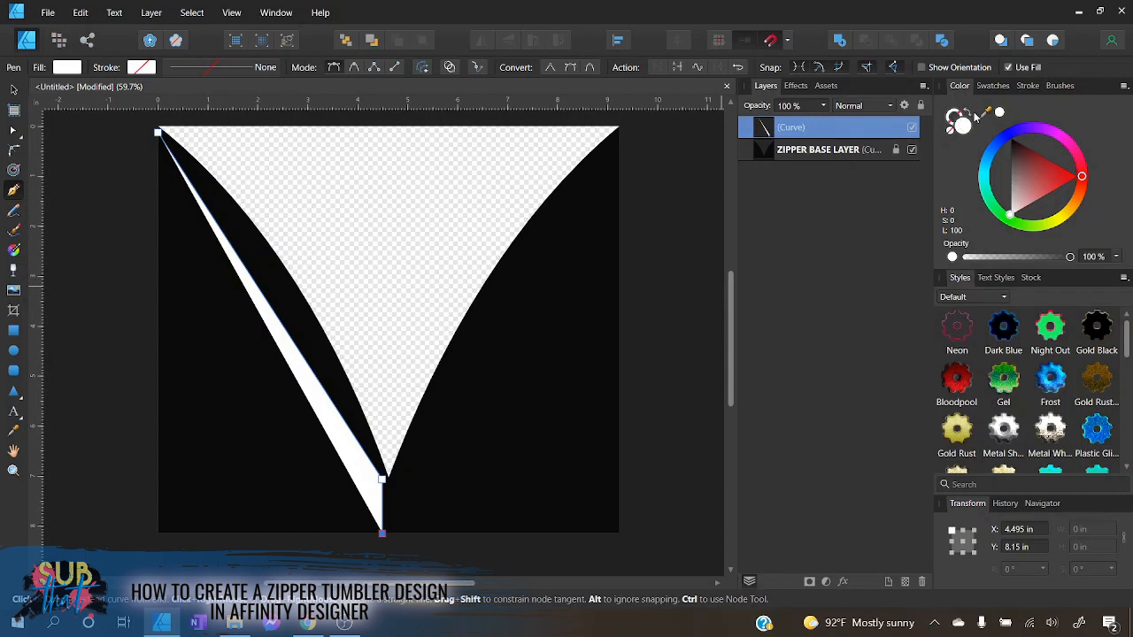
{"action": "left_click", "coordinate": [969, 115]}
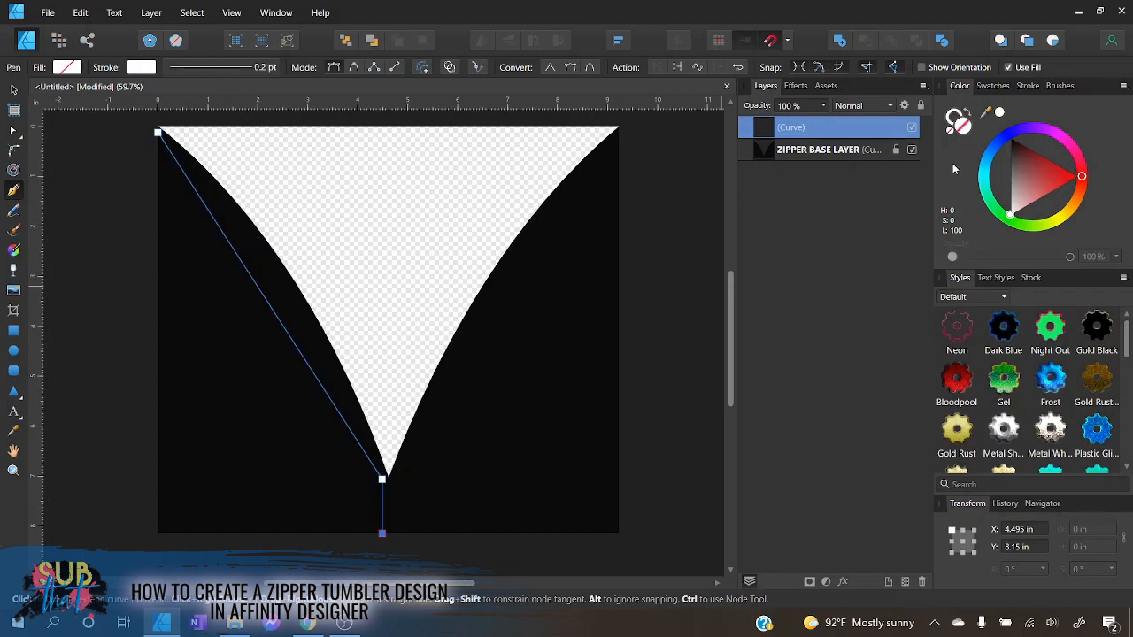
{"action": "left_click", "coordinate": [951, 119]}
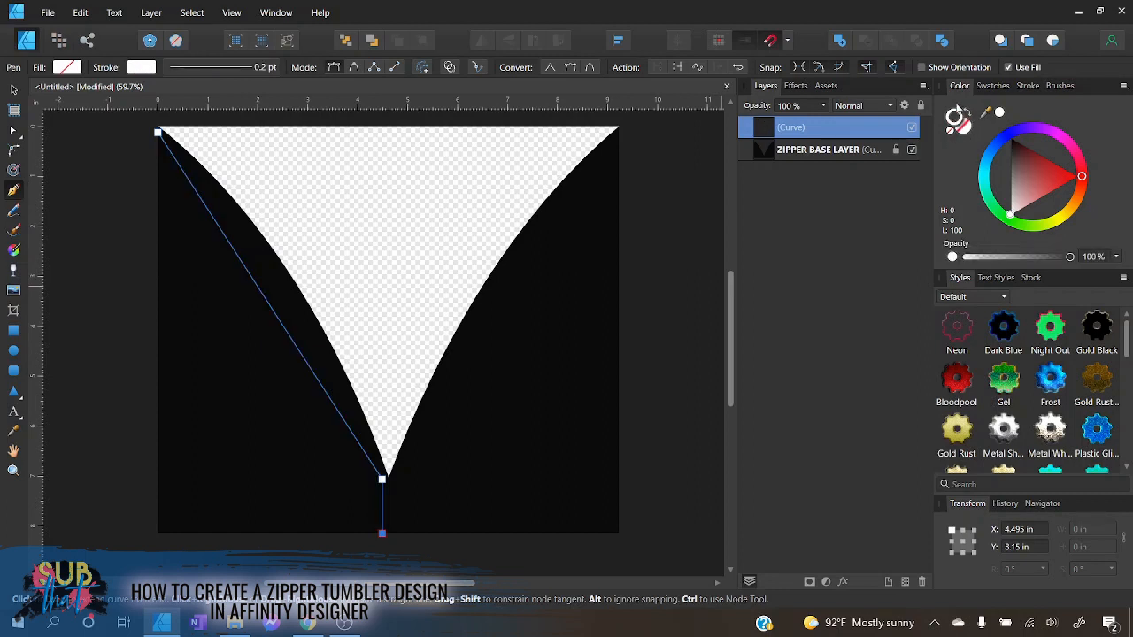
{"action": "left_click", "coordinate": [965, 133]}
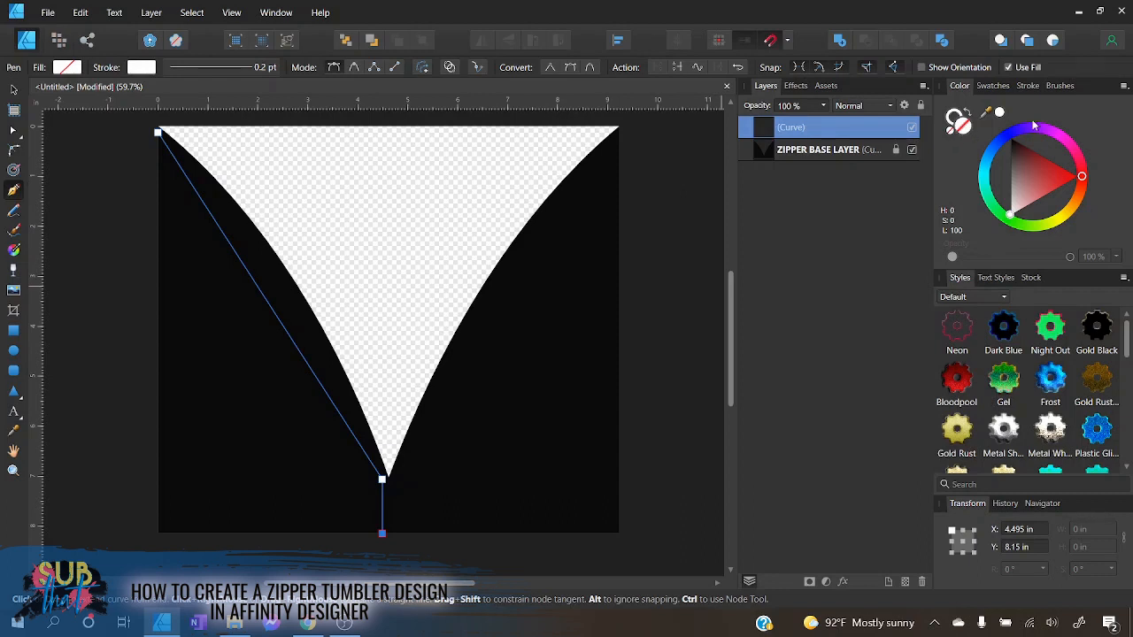
{"action": "left_click", "coordinate": [1033, 86]}
{"action": "left_click_drag", "start_coordinate": [984, 131], "coordinate": [1007, 135]}
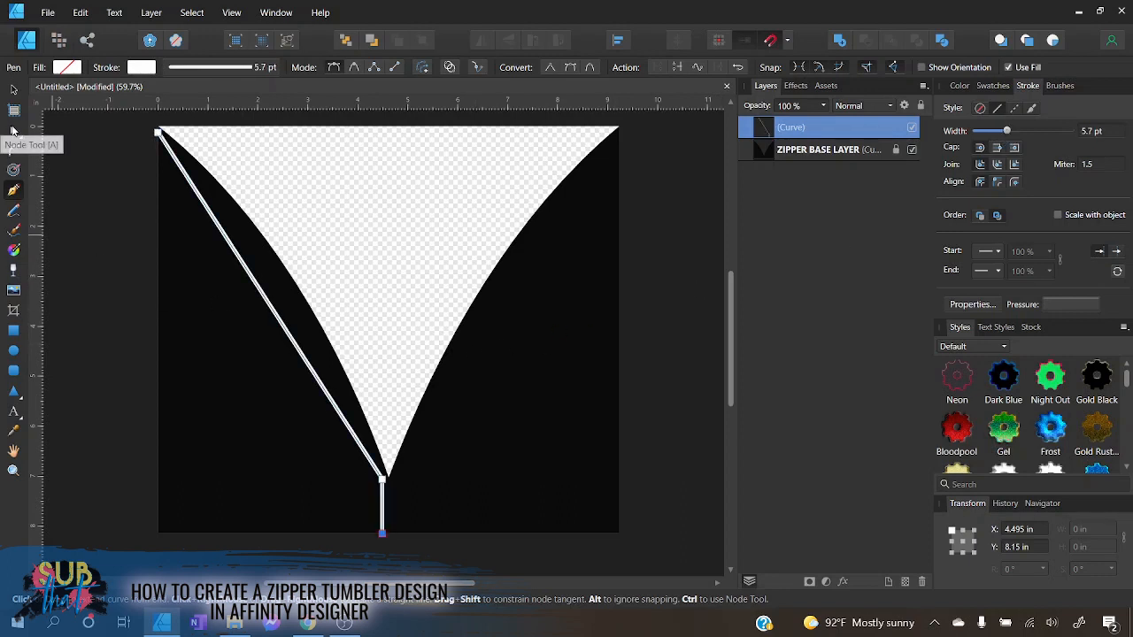
- Curve the path's long segment along the opening's left edge and move its upper end node to X 0.025 in, Y 0.084 in
{"action": "left_click", "coordinate": [13, 130]}
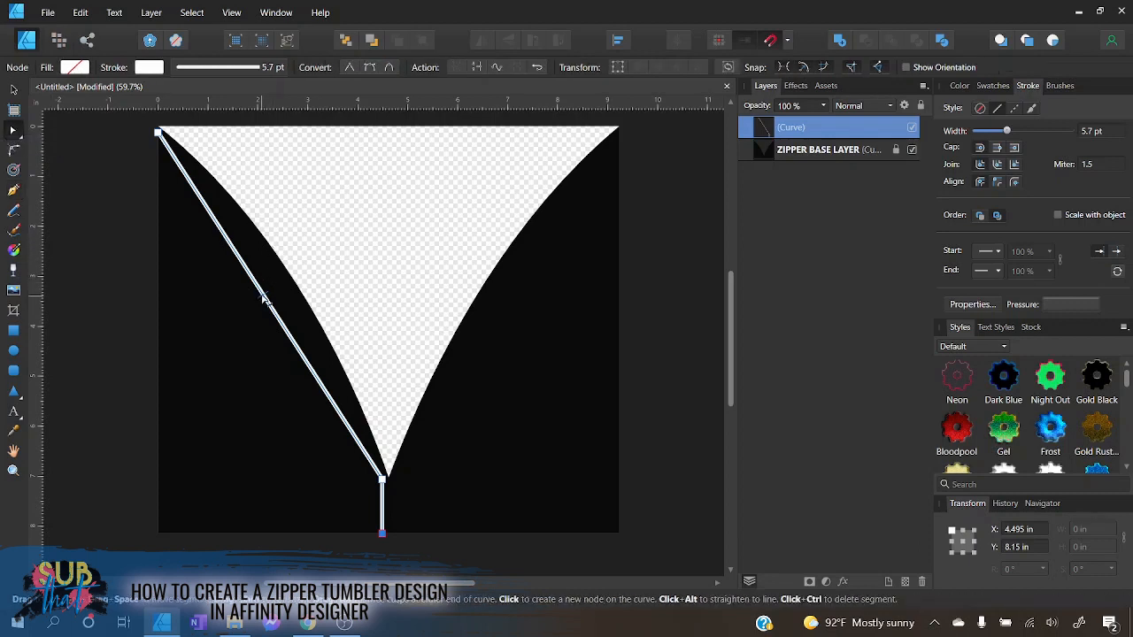
{"action": "left_click_drag", "start_coordinate": [263, 299], "coordinate": [294, 289]}
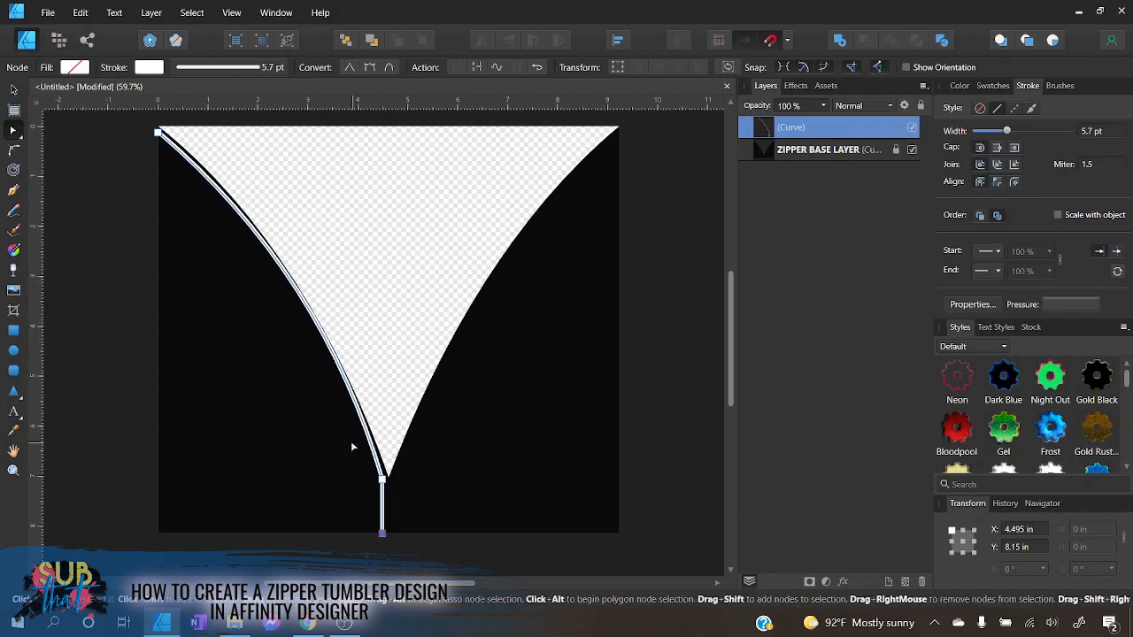
{"action": "left_click", "coordinate": [159, 133]}
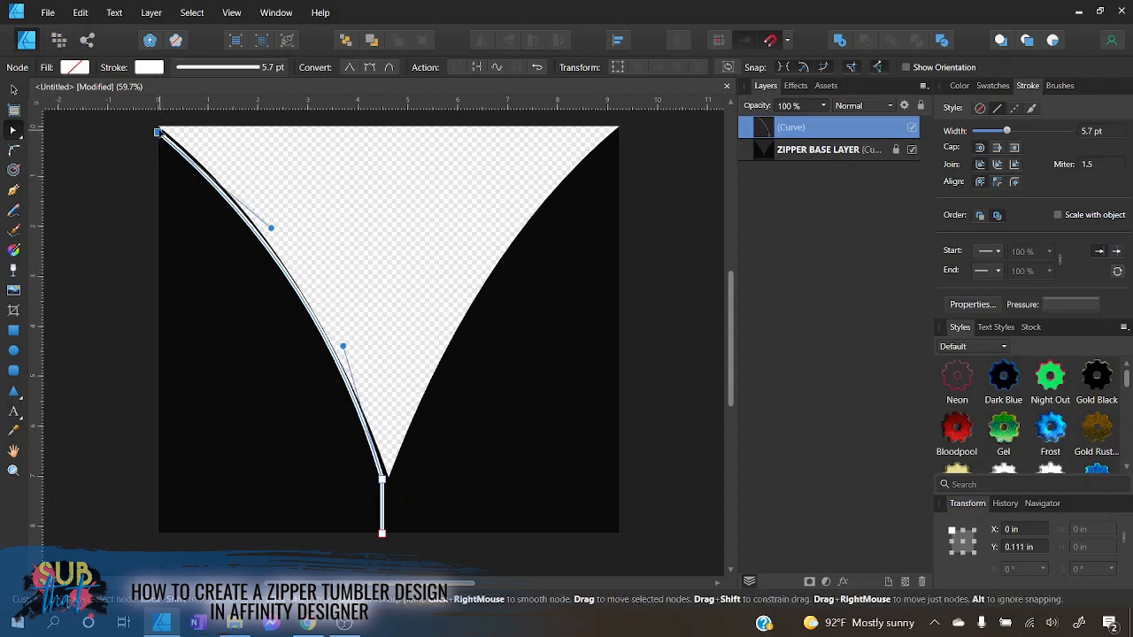
{"action": "left_click_drag", "start_coordinate": [160, 133], "coordinate": [159, 132]}
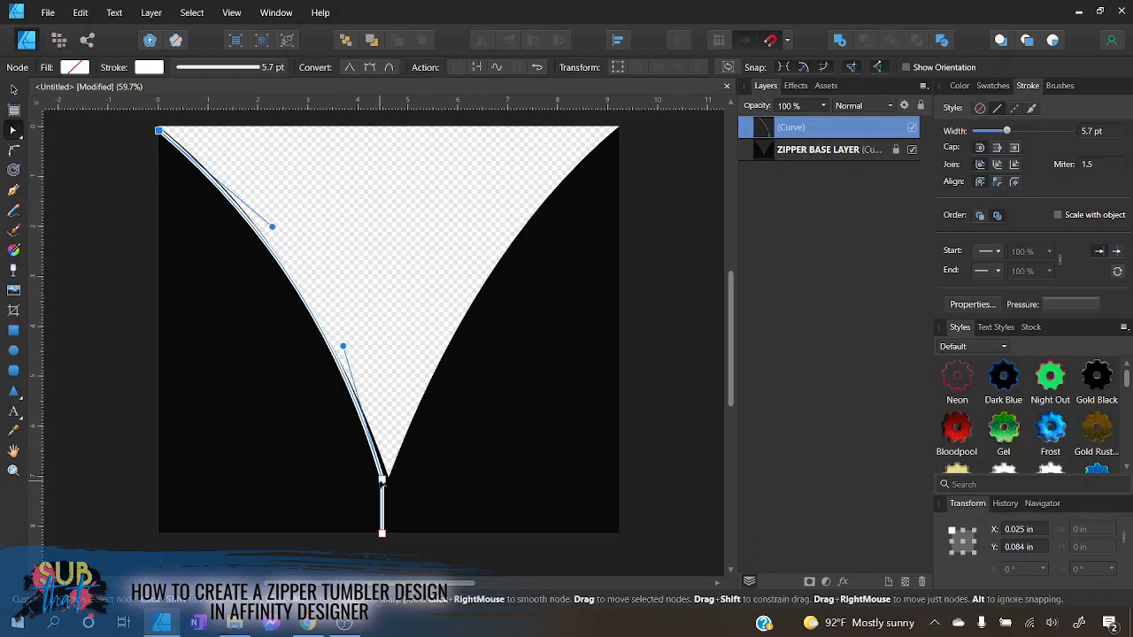
- Move the path's middle node to X 4.54 in beside the opening's tip and adjust its handle to match the opening's edge
{"action": "left_click", "coordinate": [382, 480]}
{"action": "left_click_drag", "start_coordinate": [381, 480], "coordinate": [384, 480]}
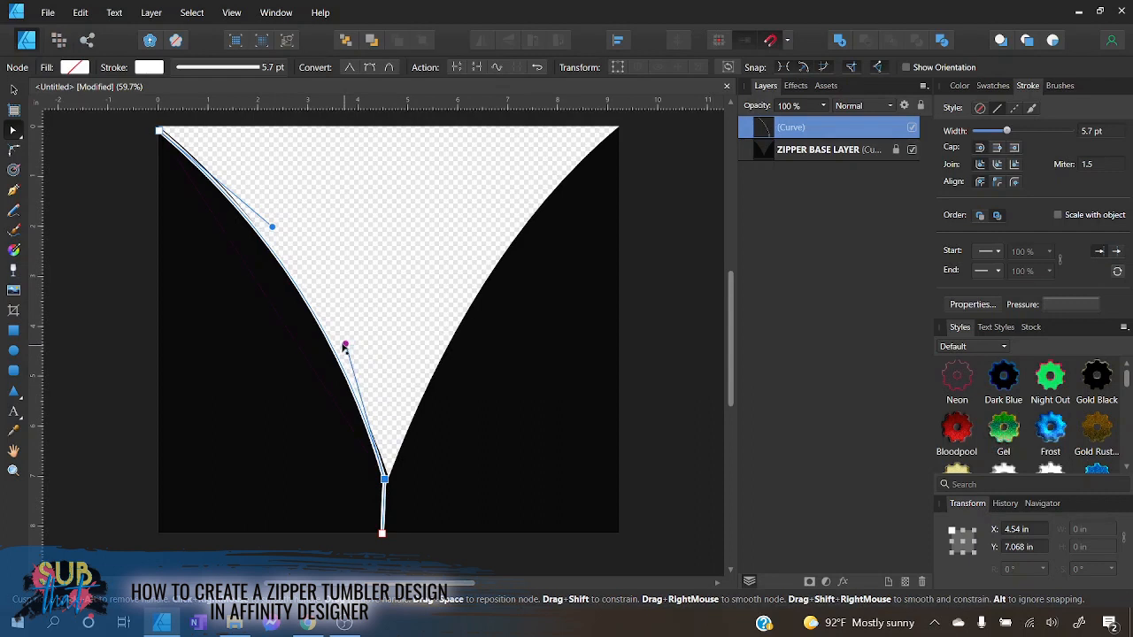
{"action": "left_click_drag", "start_coordinate": [345, 344], "coordinate": [338, 352]}
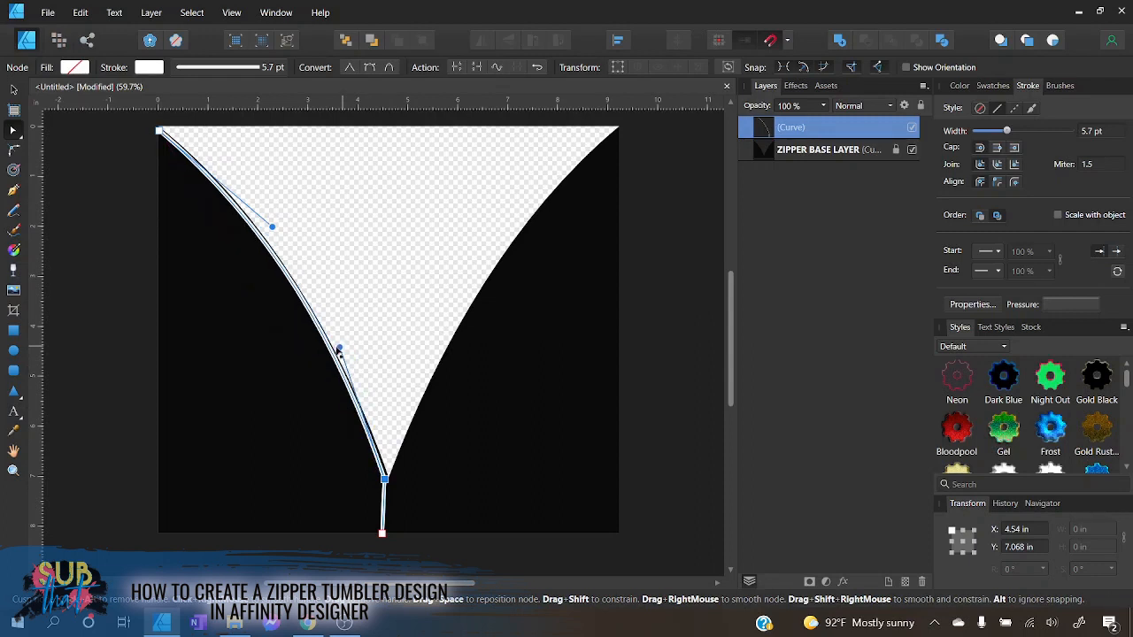
- Shift the path's lower end node right to X 4.55 in, keeping it on the page's bottom edge at 8.15 in
{"action": "left_click", "coordinate": [383, 534]}
{"action": "left_click_drag", "start_coordinate": [384, 535], "coordinate": [389, 539]}
{"action": "key", "text": "Right"}
{"action": "key", "text": "Right"}
{"action": "key", "text": "Right"}
{"action": "key", "text": "Right"}
{"action": "key", "text": "Right"}
{"action": "key", "text": "Right"}
{"action": "key", "text": "Right"}
{"action": "key", "text": "Right"}
{"action": "key", "text": "Right"}
{"action": "key", "text": "Right"}
{"action": "key", "text": "Right"}
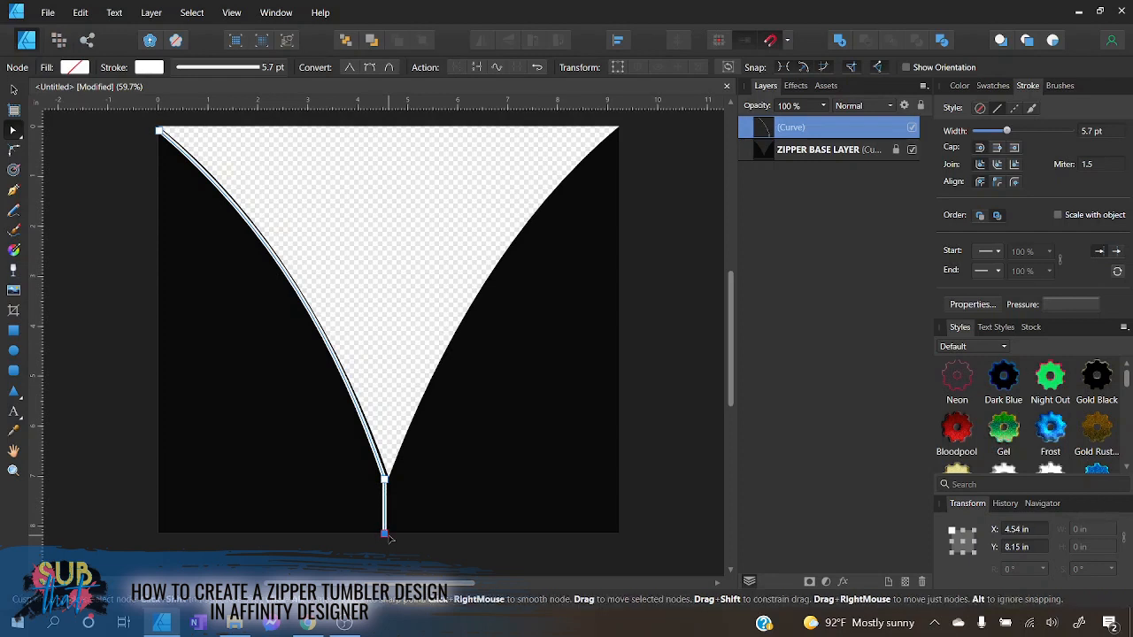
{"action": "key", "text": "Left"}
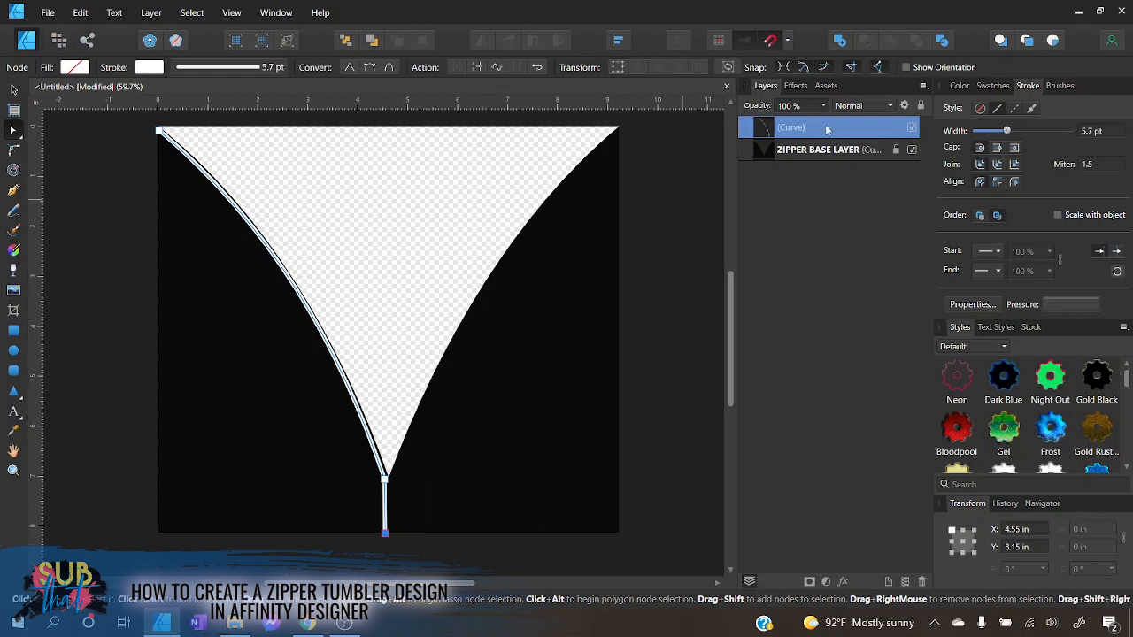
- Apply the gold brush from ZIPPER TEETH BRUSHES BY OLAS to the white path and set its stroke width to 30.6 pt
{"action": "left_click", "coordinate": [1032, 110]}
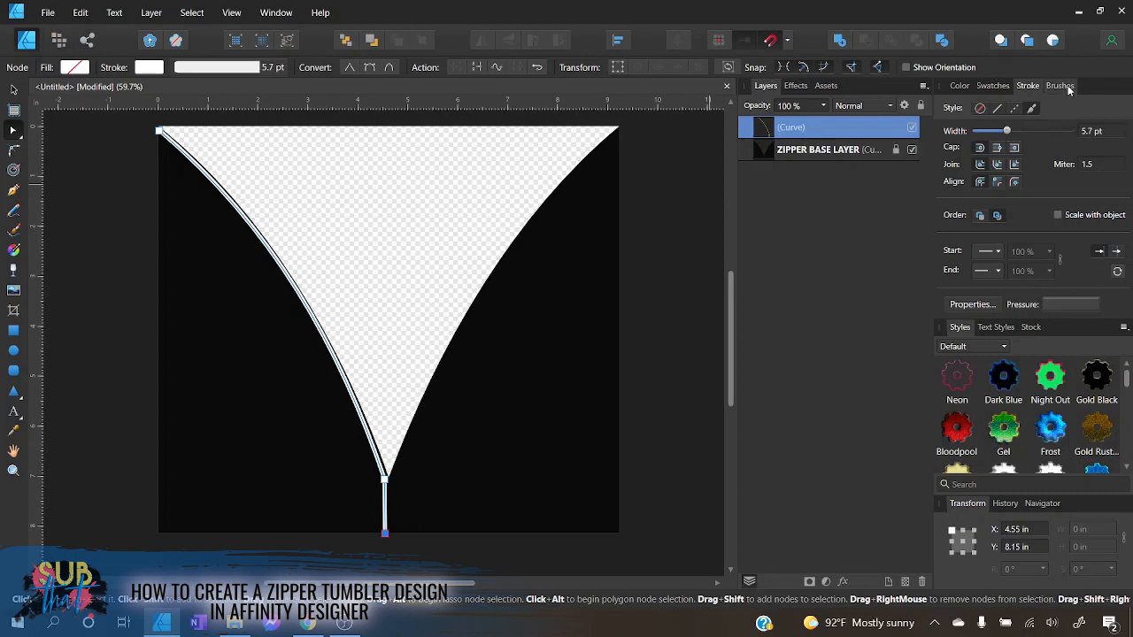
{"action": "left_click", "coordinate": [1061, 86]}
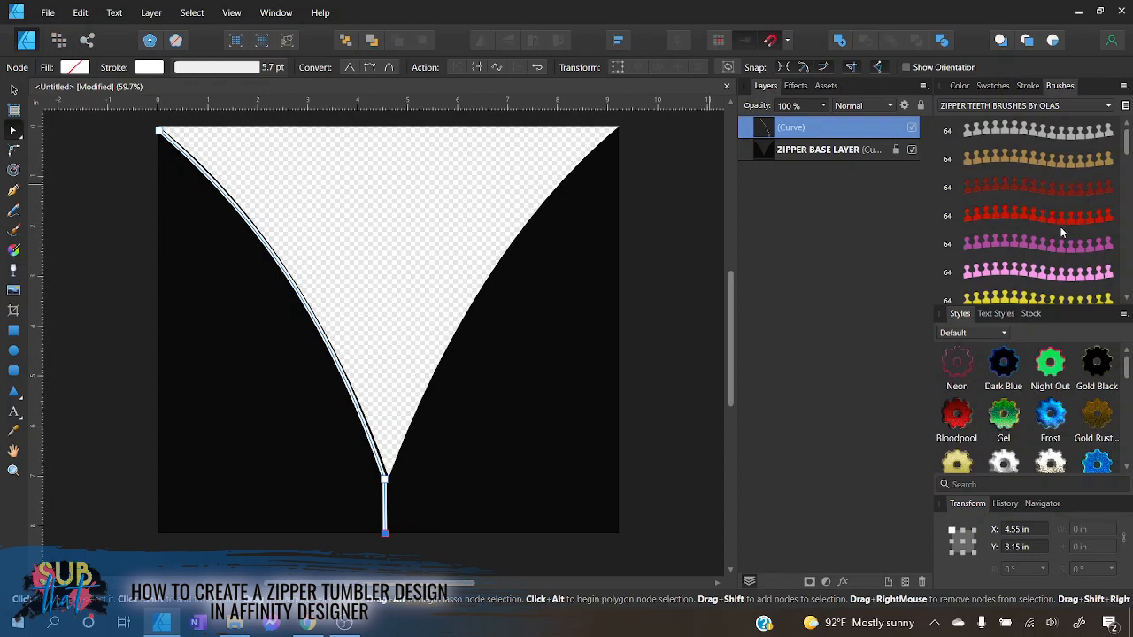
{"action": "left_click", "coordinate": [1034, 158]}
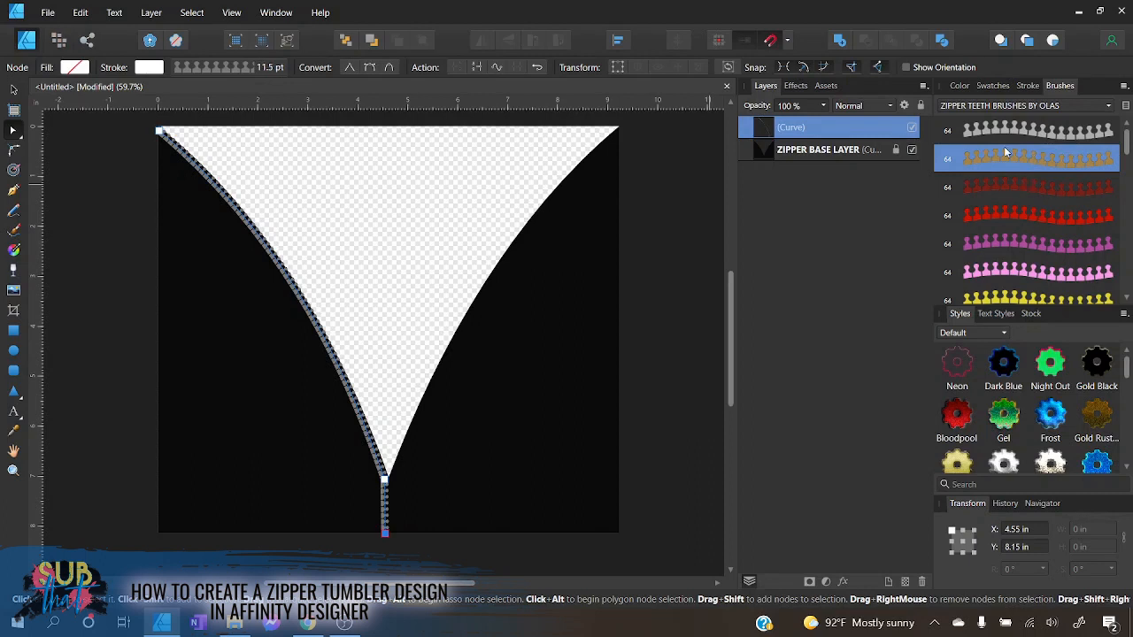
{"action": "left_click", "coordinate": [959, 86]}
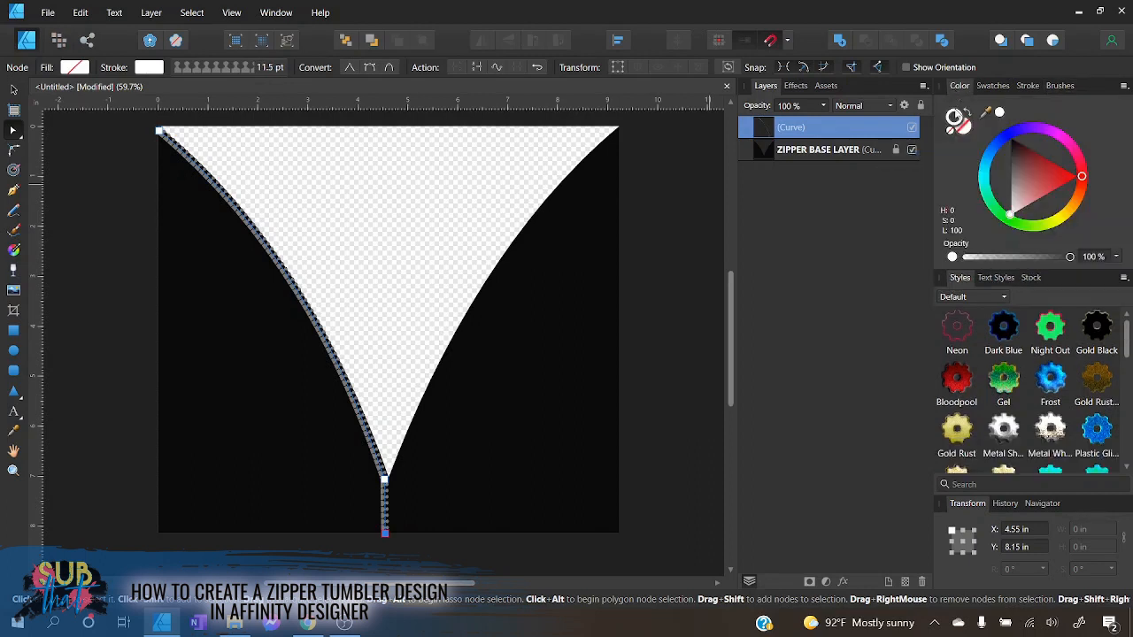
{"action": "left_click", "coordinate": [1029, 86]}
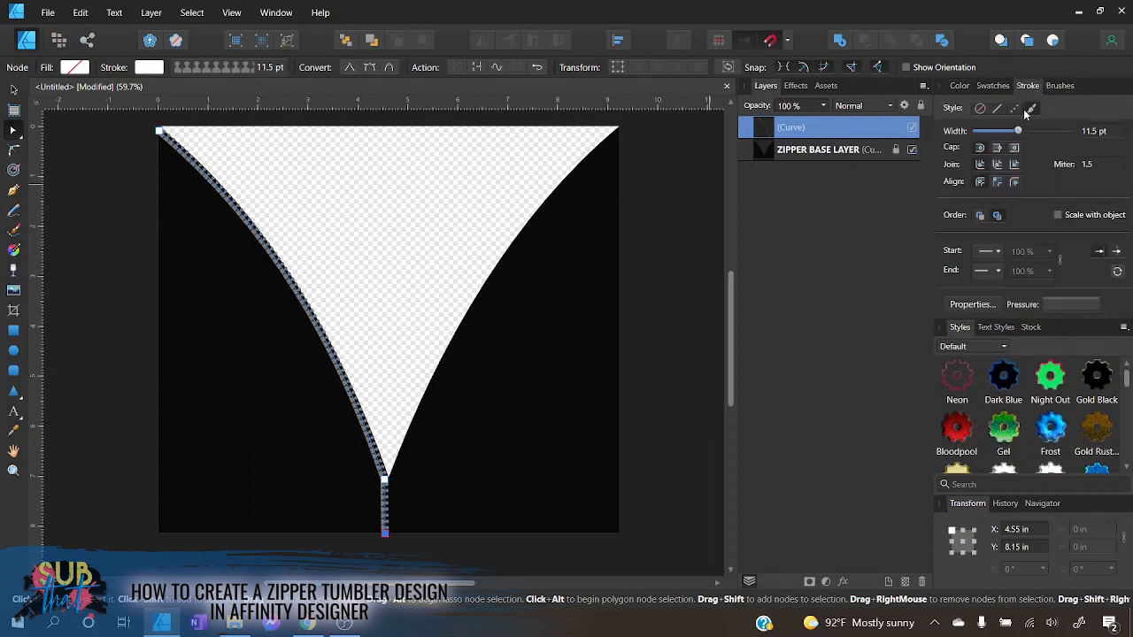
{"action": "left_click_drag", "start_coordinate": [1019, 131], "coordinate": [1038, 137]}
- Try recolouring the zipper teeth stroke blue and pink
{"action": "left_click", "coordinate": [959, 86]}
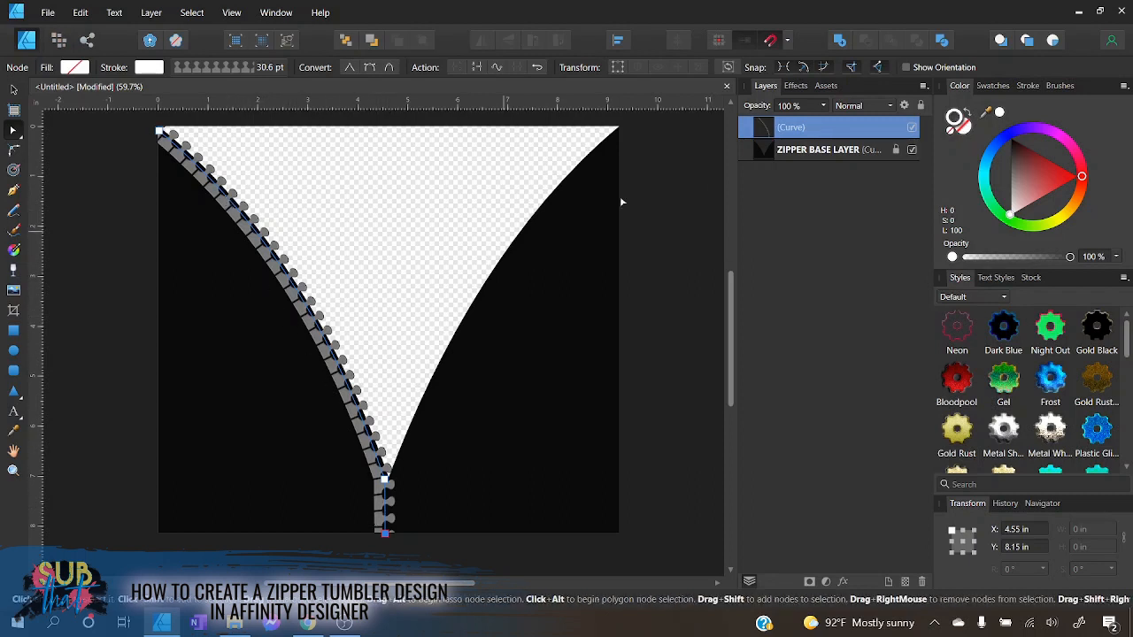
{"action": "left_click", "coordinate": [1000, 148]}
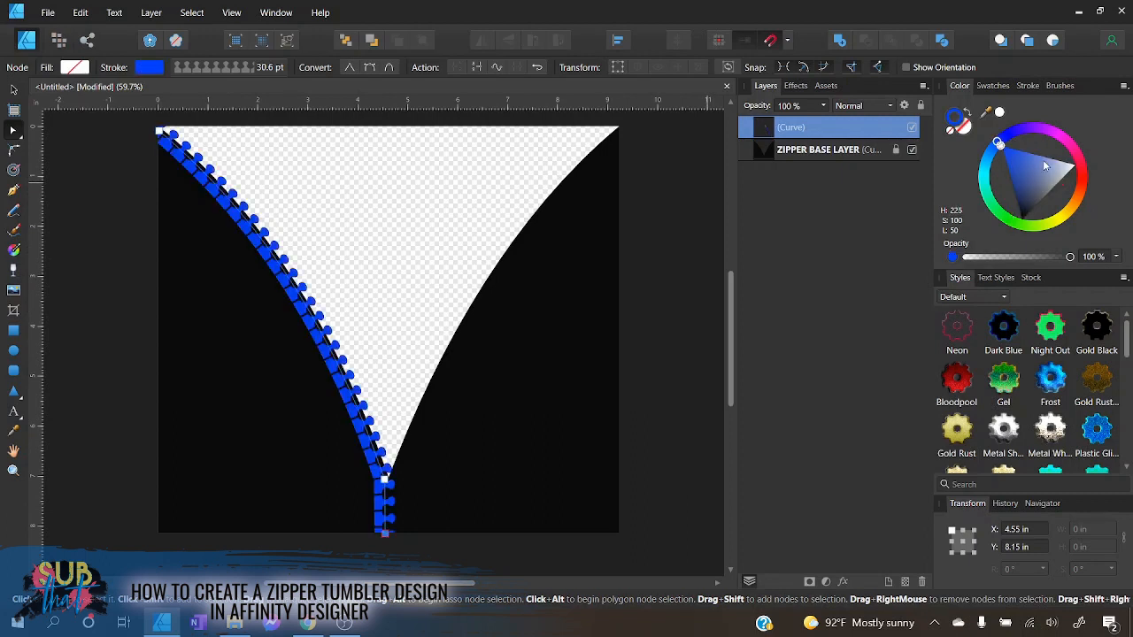
{"action": "mouse_move", "coordinate": [998, 167]}
{"action": "left_mouse_down"}
{"action": "mouse_move", "coordinate": [983, 181]}
{"action": "mouse_move", "coordinate": [1014, 223]}
{"action": "mouse_move", "coordinate": [1067, 210]}
{"action": "mouse_move", "coordinate": [1081, 182]}
{"action": "mouse_move", "coordinate": [1049, 128]}
{"action": "mouse_move", "coordinate": [1074, 155]}
{"action": "left_mouse_up"}
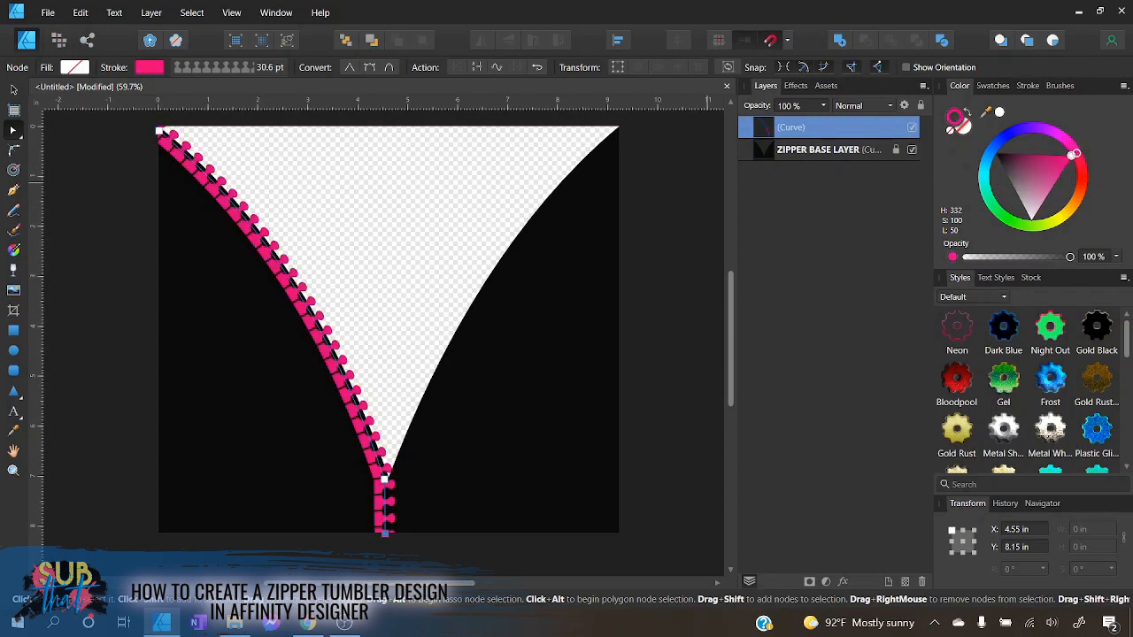
{"action": "left_click", "coordinate": [1061, 86]}
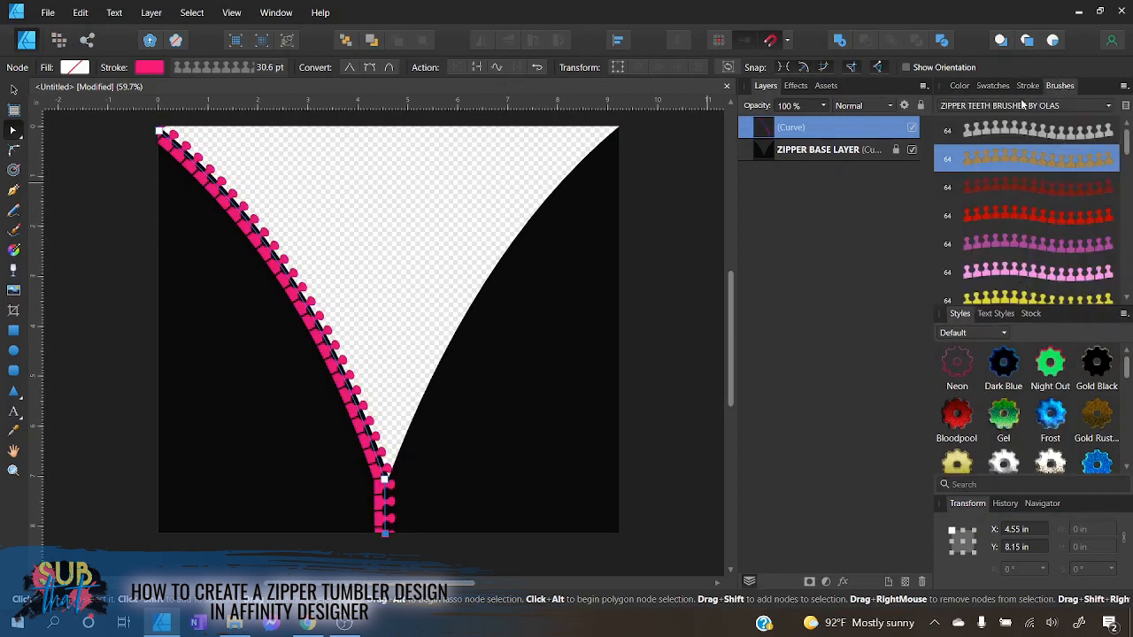
- Set the teeth stroke's colour to none to use the brush's own gold, and set the stroke width to 24 pt
{"action": "left_click", "coordinate": [961, 86]}
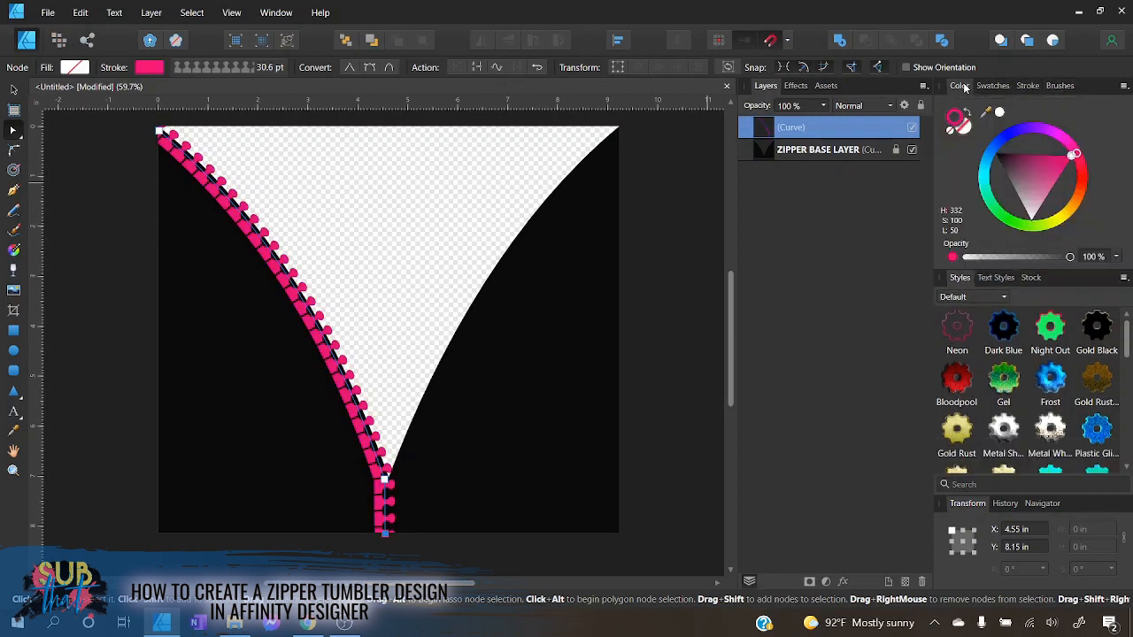
{"action": "left_click", "coordinate": [954, 135]}
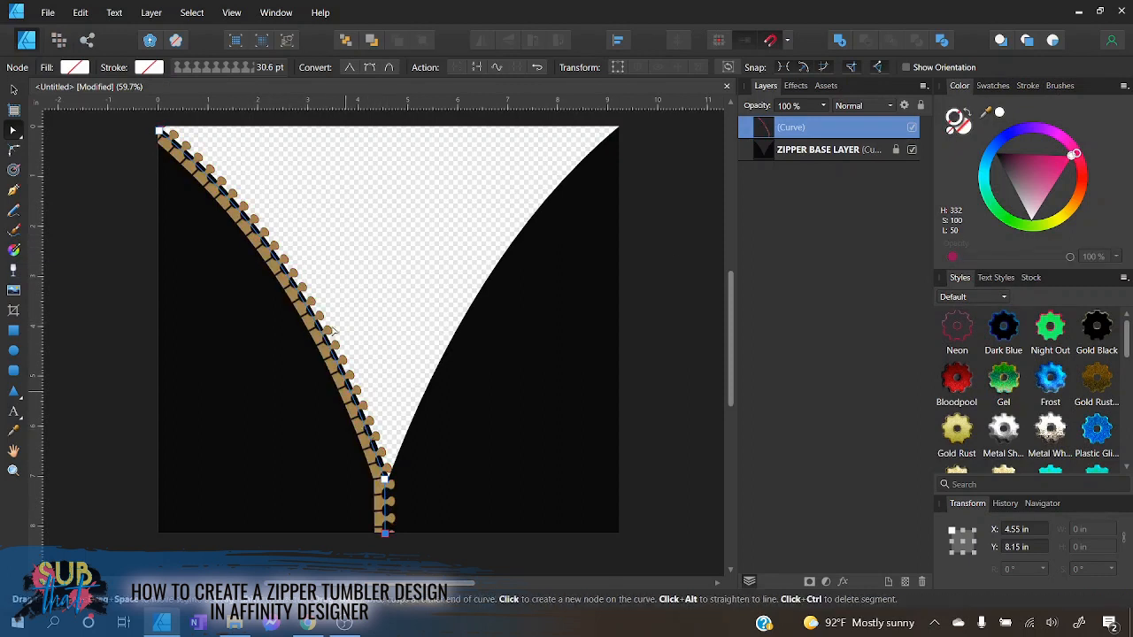
{"action": "left_click", "coordinate": [1028, 86]}
{"action": "left_click_drag", "start_coordinate": [1040, 132], "coordinate": [1032, 132]}
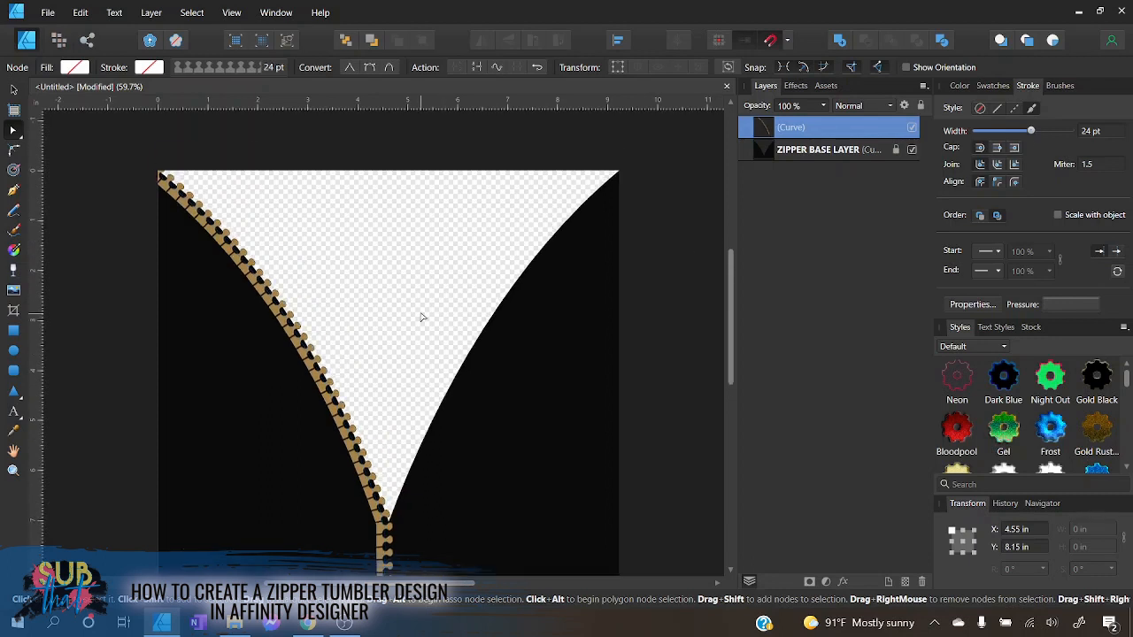
- Nudge the teeth path's upper end node slightly right and up to align the teeth with the opening's corner
{"action": "scroll", "coordinate": [418, 314], "scroll_direction": "up", "scroll_amount": 1}
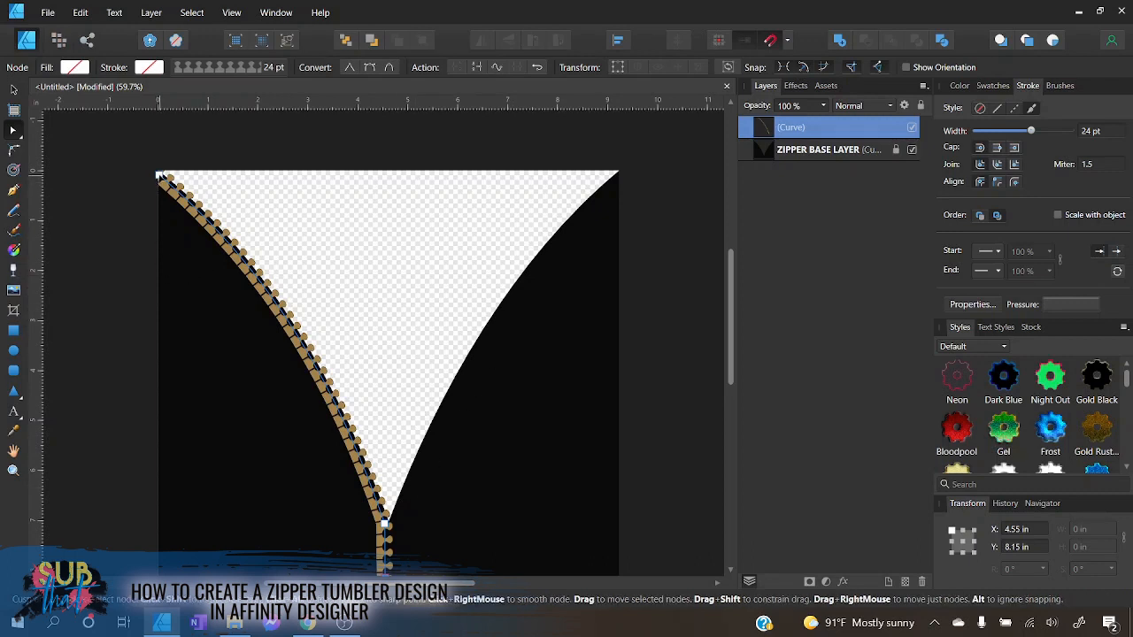
{"action": "left_click", "coordinate": [1049, 509]}
{"action": "left_click", "coordinate": [1118, 483]}
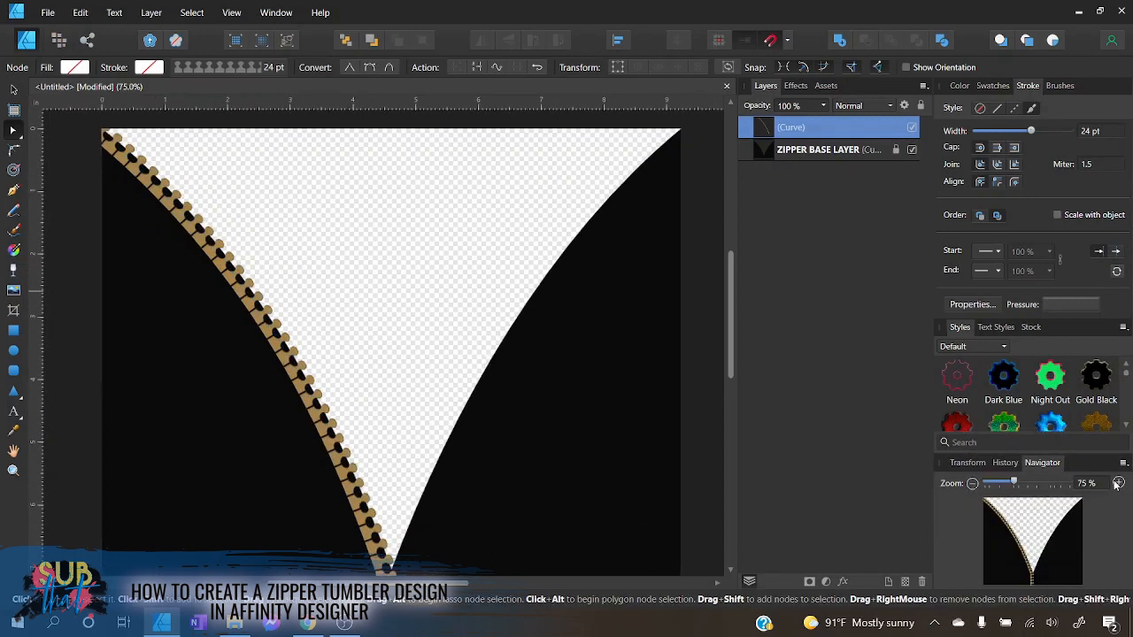
{"action": "left_click", "coordinate": [1118, 483]}
{"action": "left_click_drag", "start_coordinate": [326, 584], "coordinate": [286, 584]}
{"action": "scroll", "coordinate": [259, 434], "scroll_direction": "up", "scroll_amount": 4}
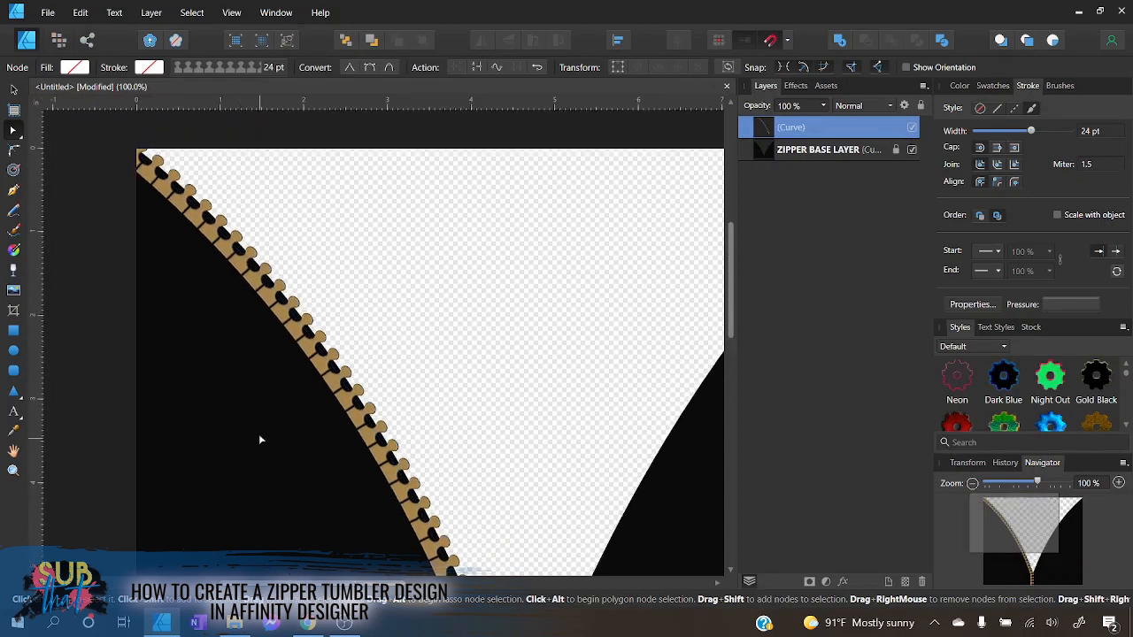
{"action": "left_click", "coordinate": [138, 222]}
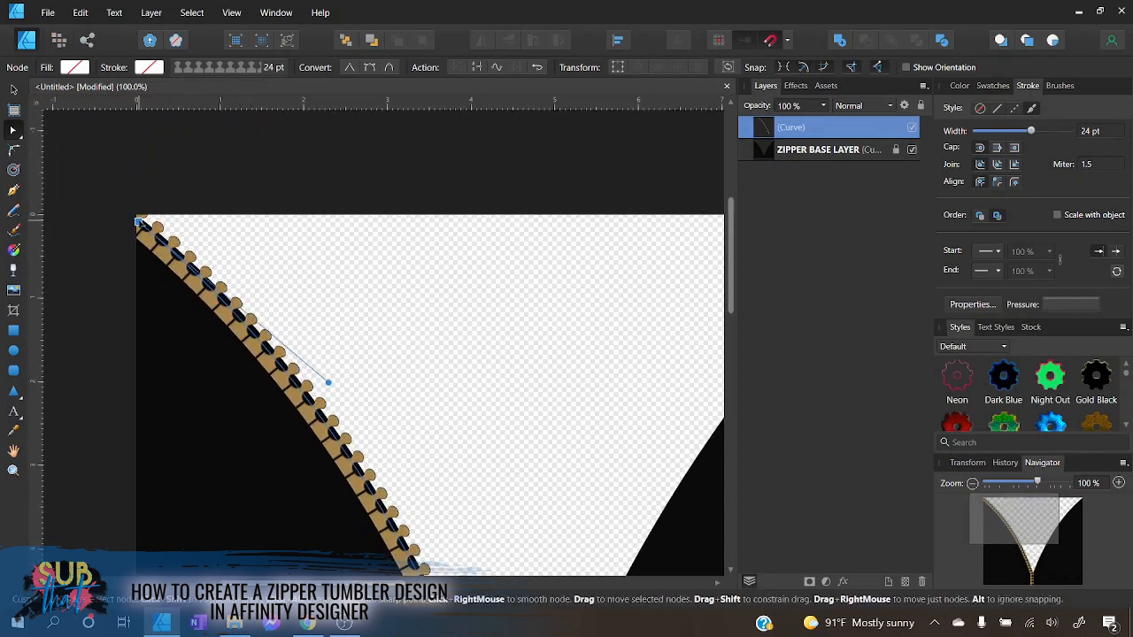
{"action": "key", "text": "Right"}
{"action": "key", "text": "Right"}
{"action": "key", "text": "Right"}
{"action": "key", "text": "Right"}
{"action": "key", "text": "Right"}
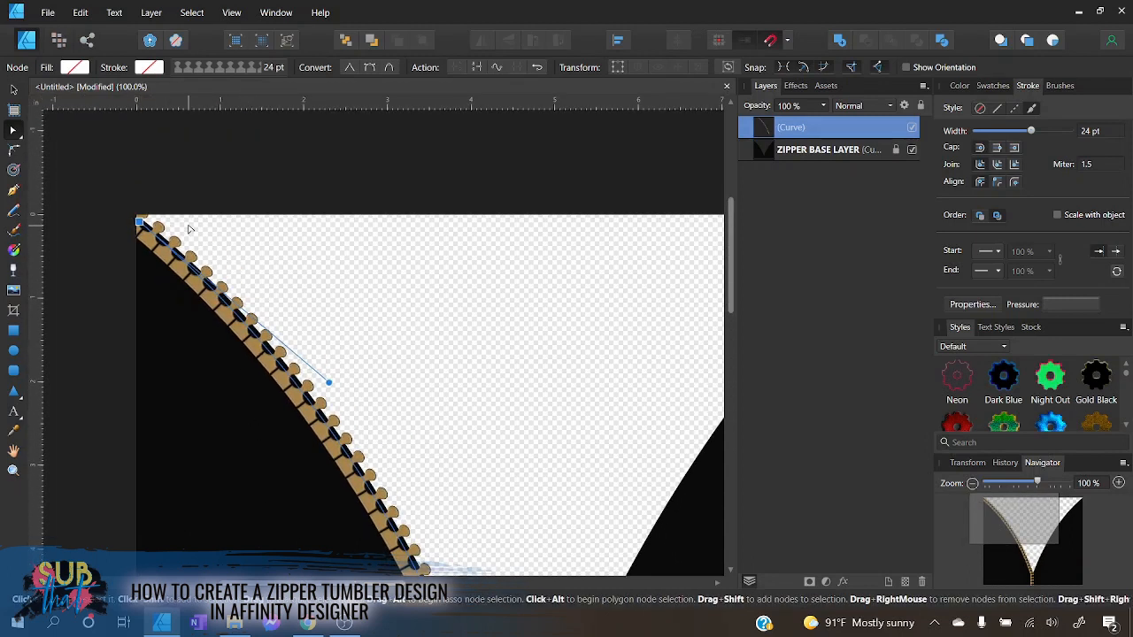
{"action": "key", "text": "Right"}
{"action": "key", "text": "Right"}
{"action": "key", "text": "Right"}
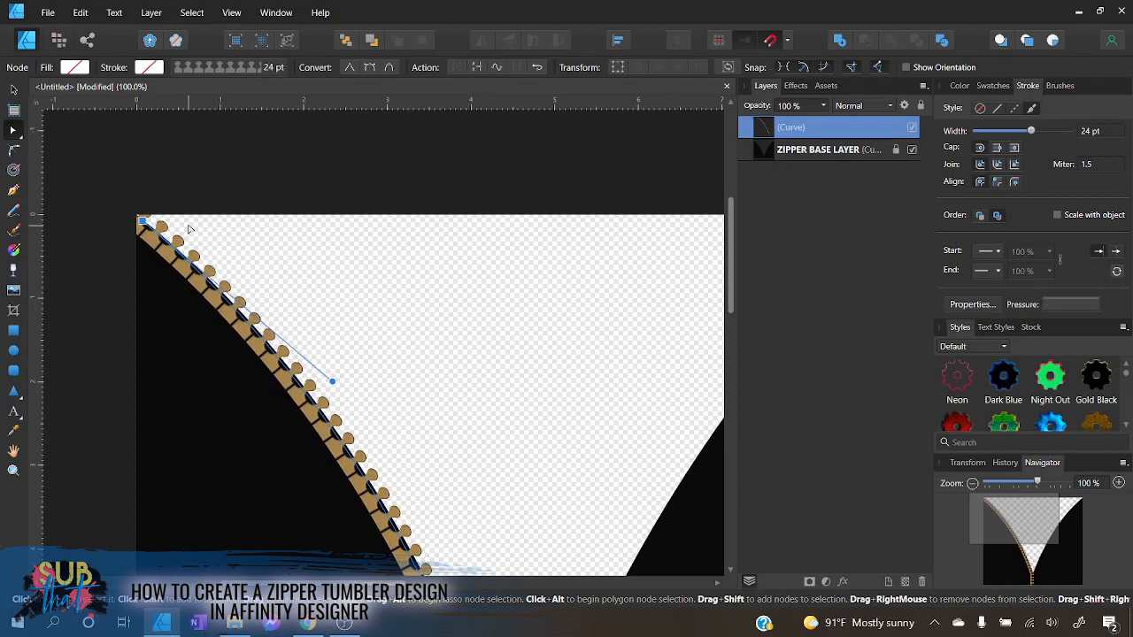
{"action": "key", "text": "Up"}
{"action": "key", "text": "Up"}
{"action": "key", "text": "Up"}
{"action": "key", "text": "Up"}
{"action": "key", "text": "Up"}
{"action": "key", "text": "Up"}
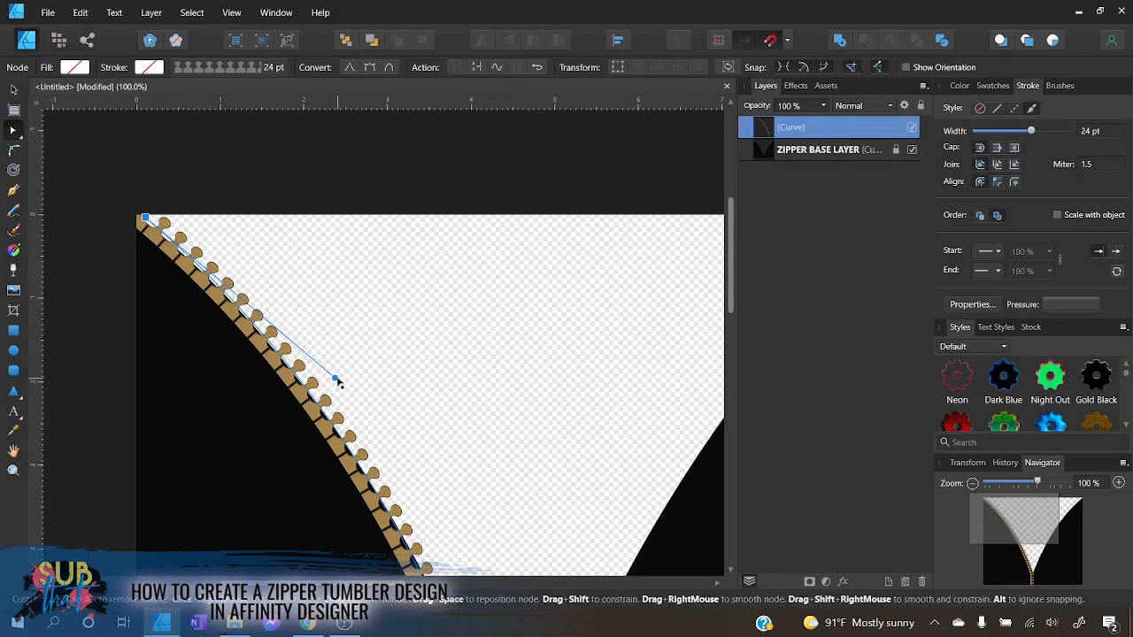
- Pull the handles of the path's long segment outward into the opening so the teeth bases follow the black edge
{"action": "left_click_drag", "start_coordinate": [337, 379], "coordinate": [345, 382]}
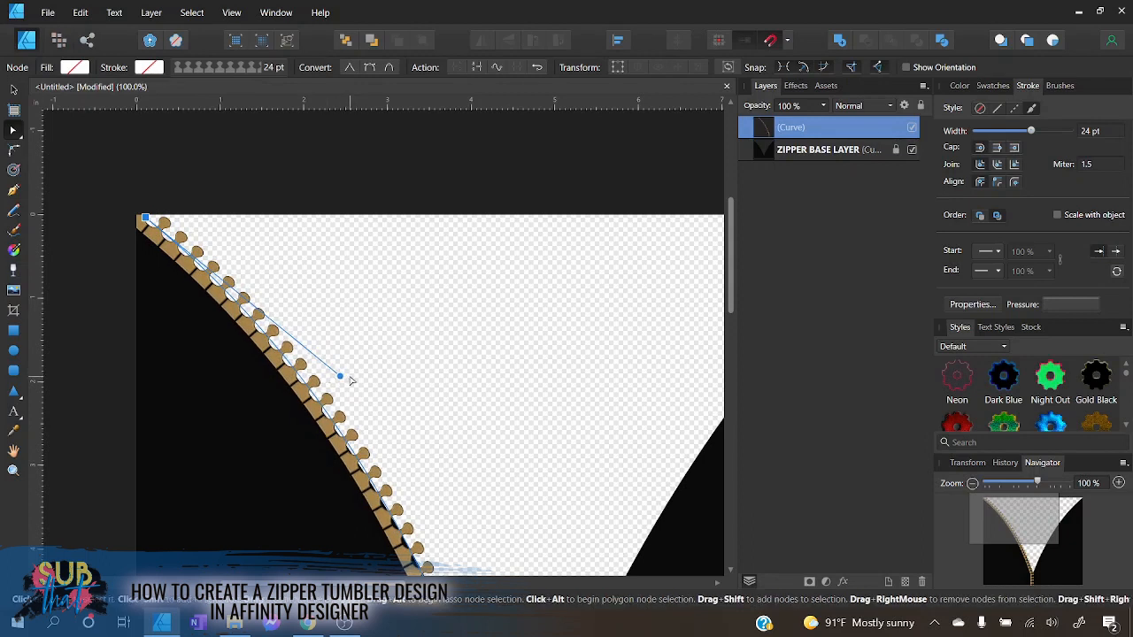
{"action": "scroll", "coordinate": [389, 390], "scroll_direction": "down", "scroll_amount": 2}
{"action": "scroll", "coordinate": [395, 399], "scroll_direction": "down", "scroll_amount": 1}
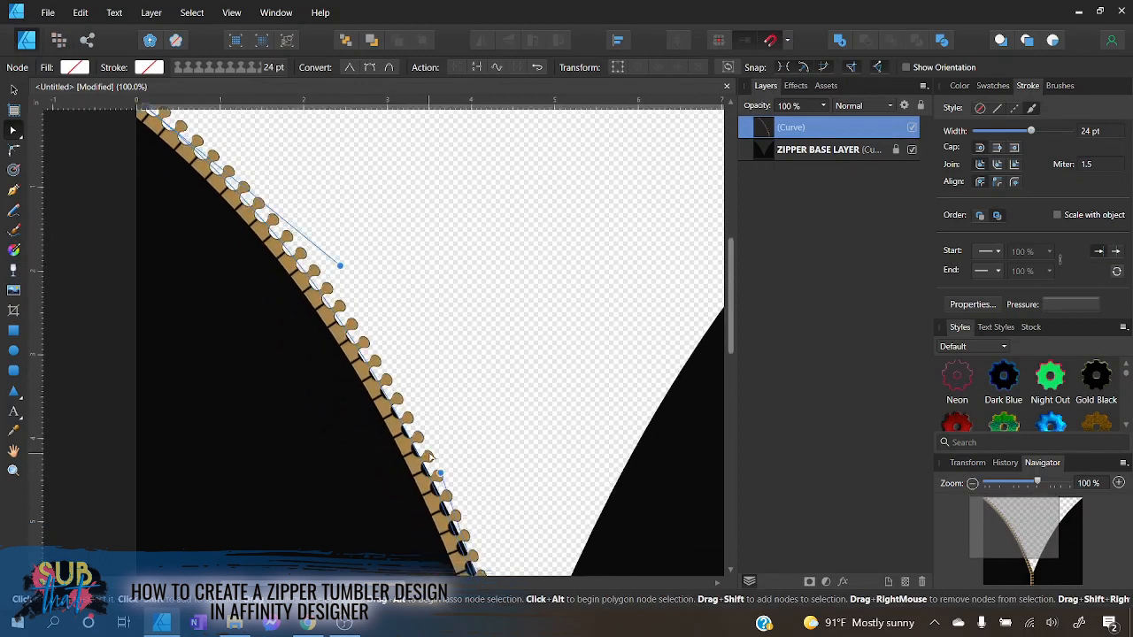
{"action": "left_click_drag", "start_coordinate": [442, 478], "coordinate": [455, 480]}
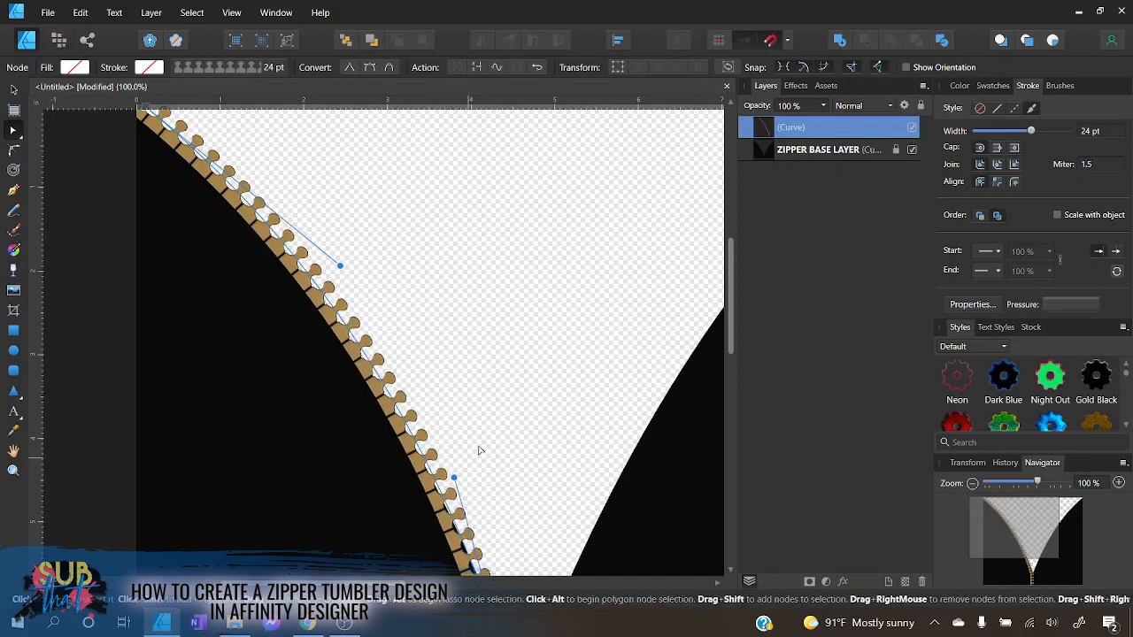
{"action": "scroll", "coordinate": [481, 450], "scroll_direction": "down", "scroll_amount": 5}
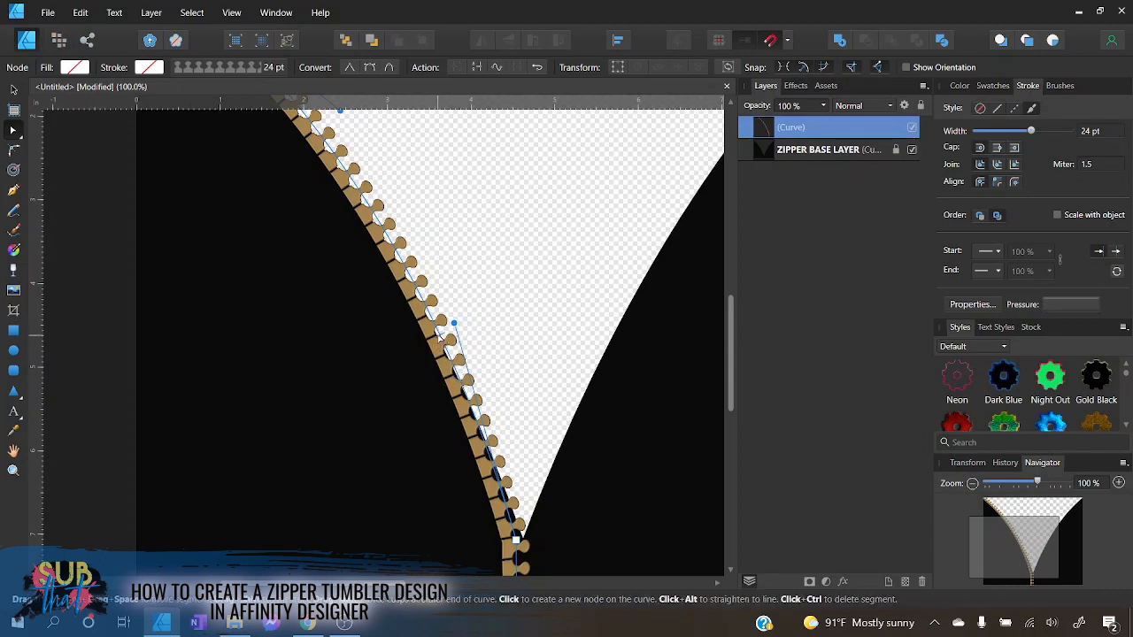
{"action": "left_click_drag", "start_coordinate": [454, 325], "coordinate": [465, 334]}
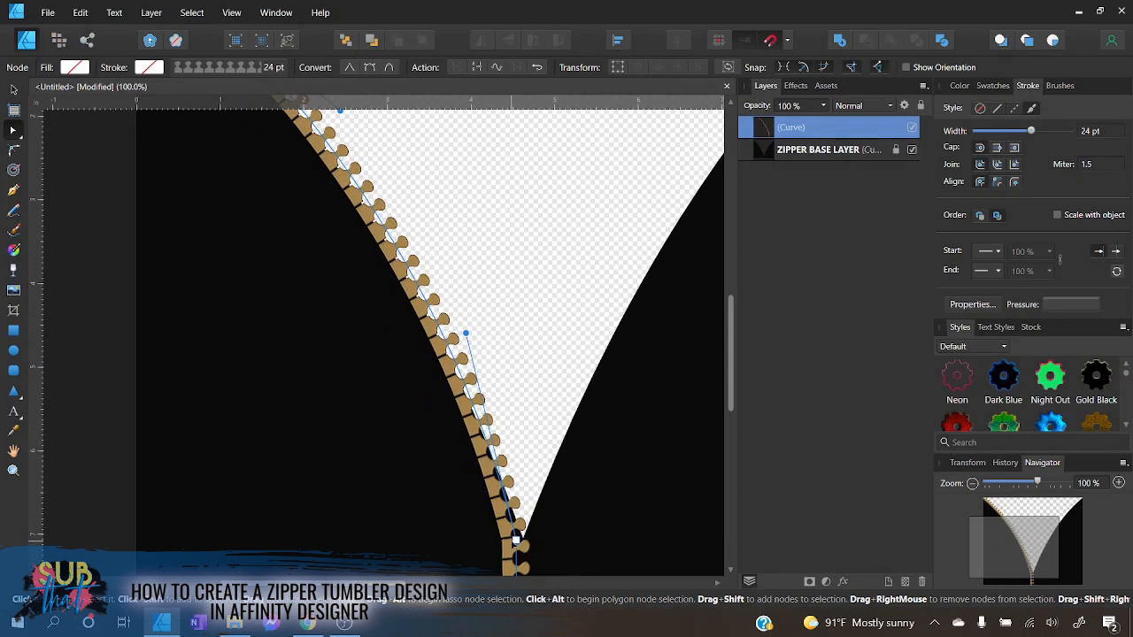
- Move the path's middle node slightly right towards the opening's tip and pull its upper handle back towards the black edge
{"action": "left_click", "coordinate": [515, 539]}
{"action": "left_click_drag", "start_coordinate": [517, 542], "coordinate": [521, 541]}
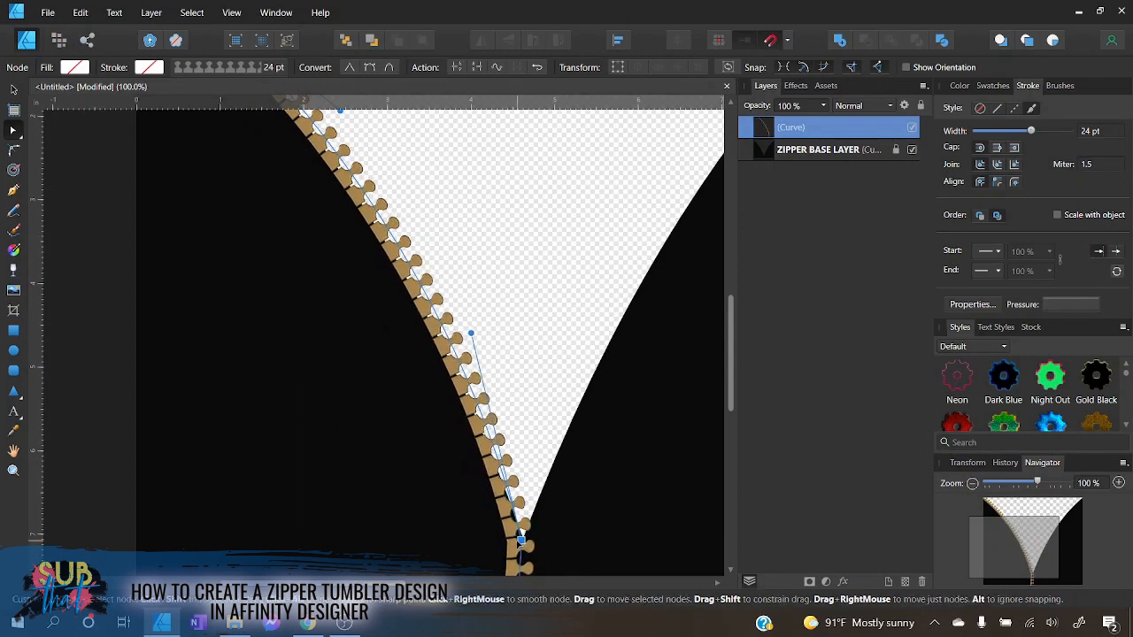
{"action": "left_click_drag", "start_coordinate": [470, 335], "coordinate": [460, 328]}
{"action": "left_click_drag", "start_coordinate": [465, 331], "coordinate": [461, 333]}
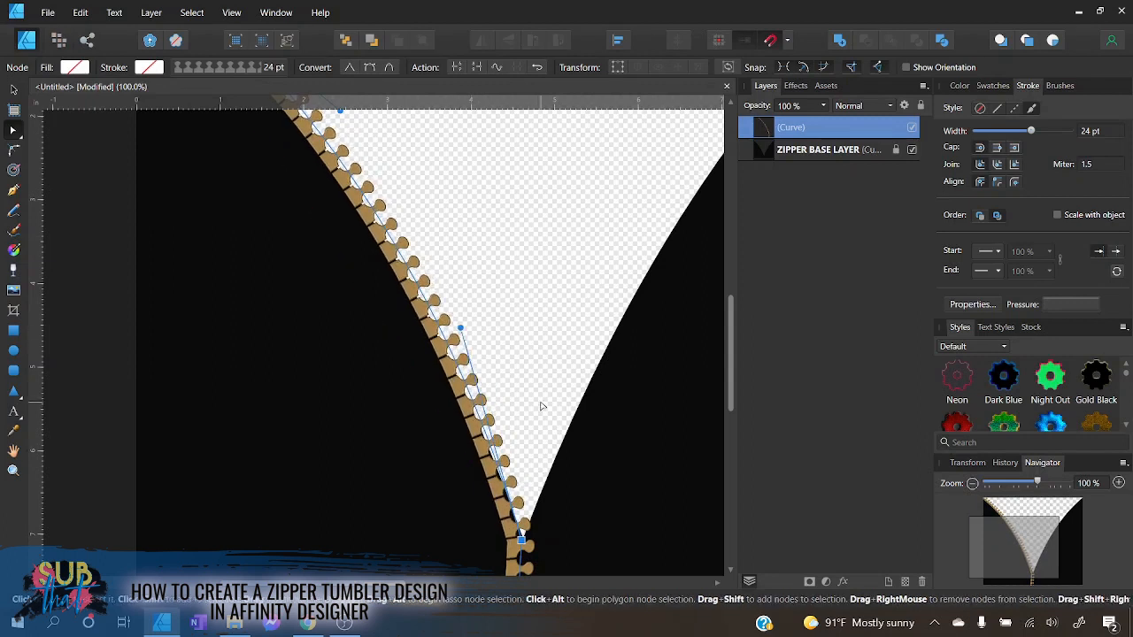
- Nudge the path's middle node further right in small increments to centre it at the opening's tip
{"action": "scroll", "coordinate": [531, 398], "scroll_direction": "up", "scroll_amount": 3}
{"action": "scroll", "coordinate": [535, 403], "scroll_direction": "down", "scroll_amount": 6}
{"action": "scroll", "coordinate": [540, 418], "scroll_direction": "down", "scroll_amount": 2}
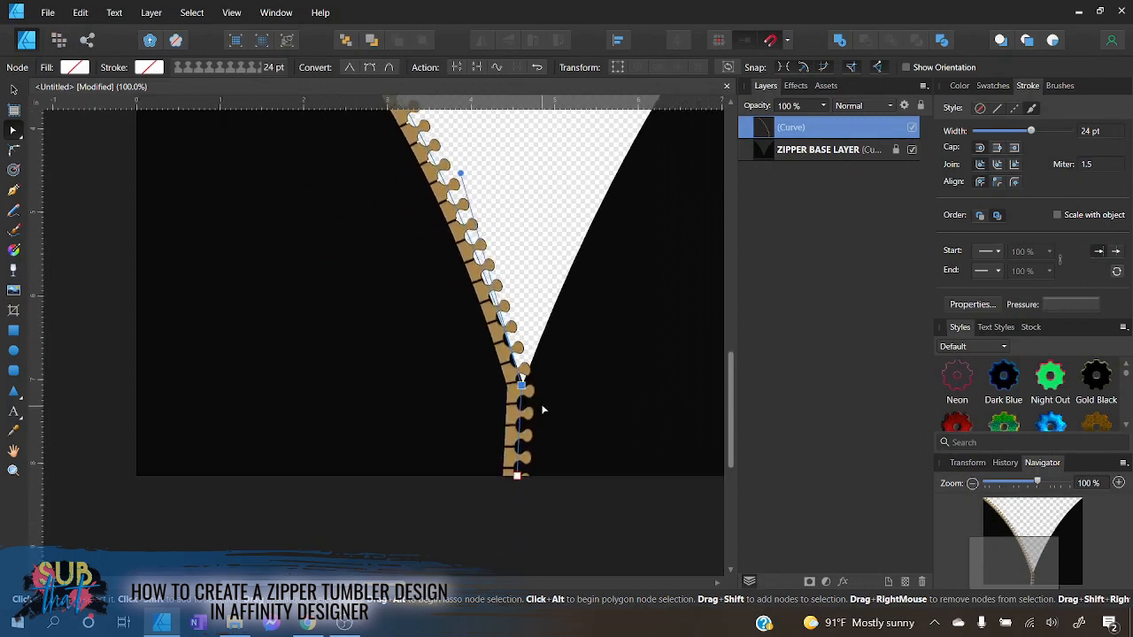
{"action": "key", "text": "Right"}
{"action": "key", "text": "Right"}
{"action": "key", "text": "Right"}
{"action": "key", "text": "Right"}
{"action": "key", "text": "Right"}
{"action": "key", "text": "Right"}
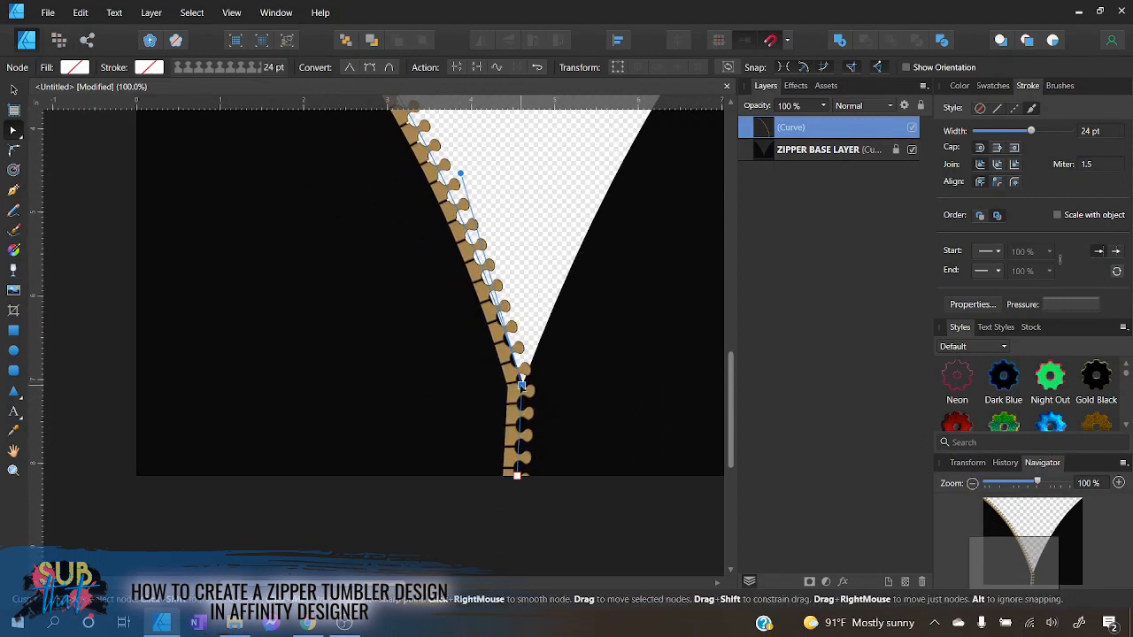
{"action": "key", "text": "Right"}
{"action": "key", "text": "Right"}
{"action": "key", "text": "Right"}
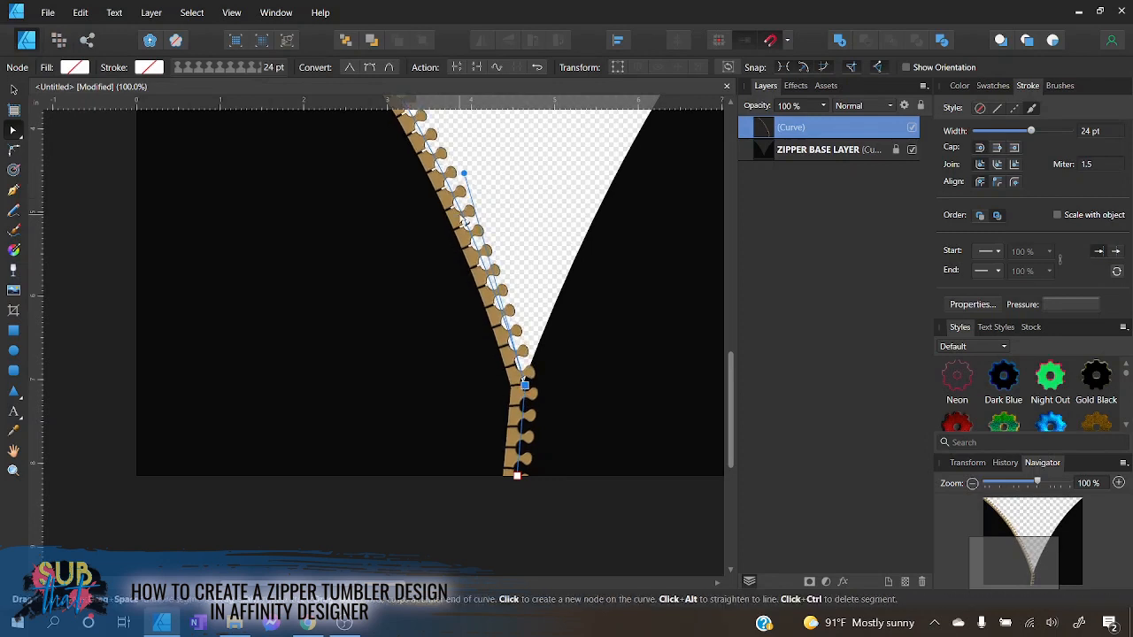
- Shorten the middle node's upper handle downward to refit the teeth along the lower part of the opening's left edge
{"action": "scroll", "coordinate": [416, 222], "scroll_direction": "up", "scroll_amount": 1}
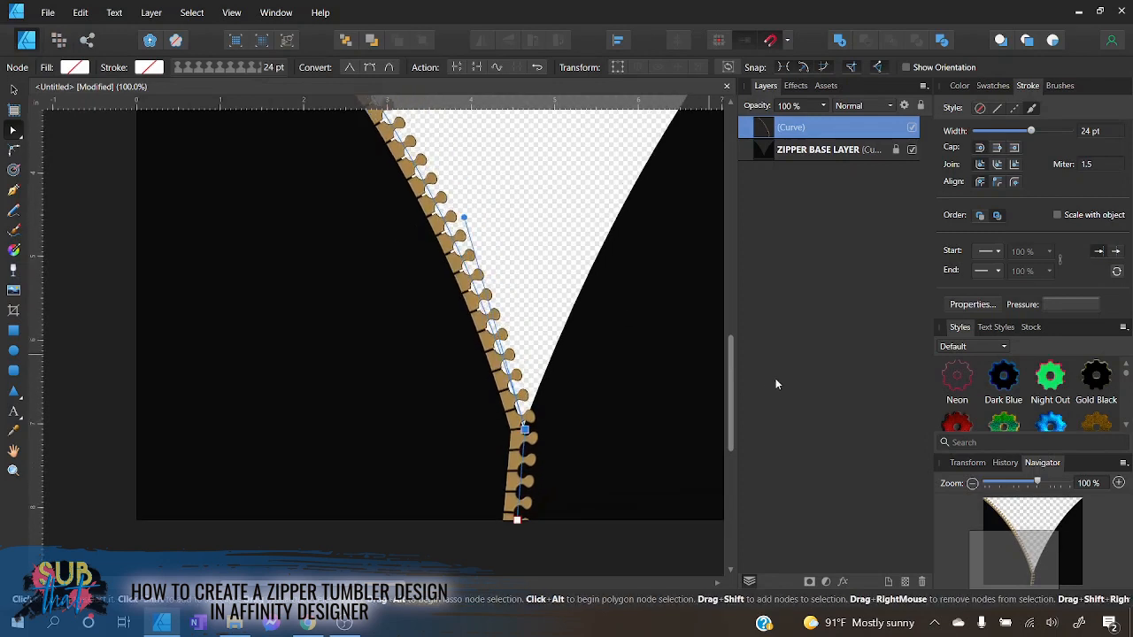
{"action": "scroll", "coordinate": [524, 329], "scroll_direction": "up", "scroll_amount": 2}
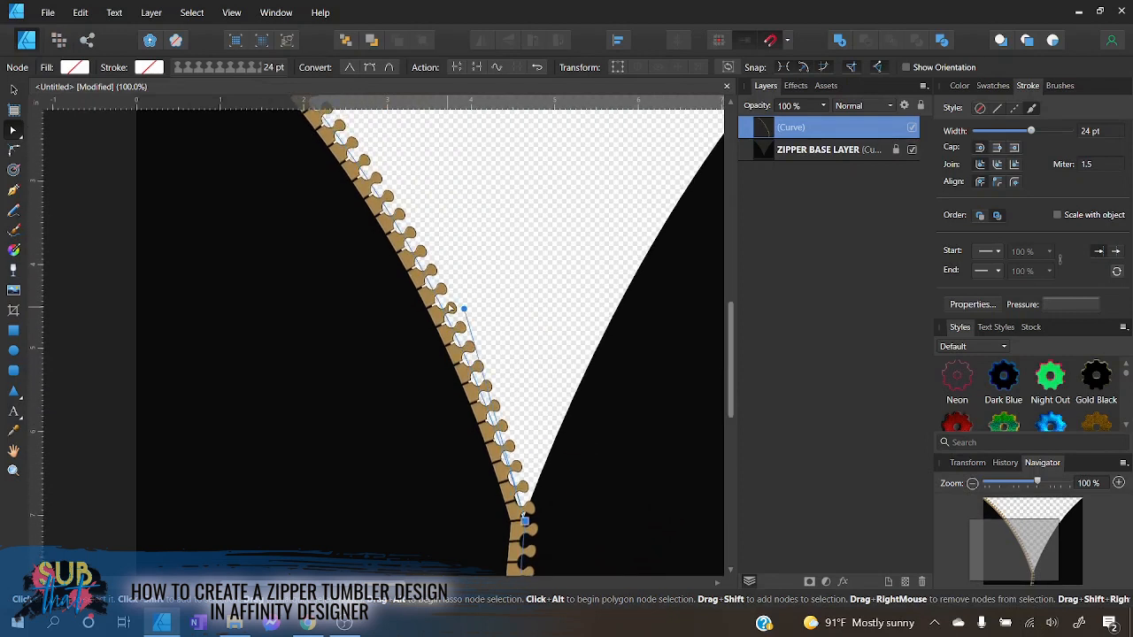
{"action": "left_click_drag", "start_coordinate": [464, 313], "coordinate": [461, 330]}
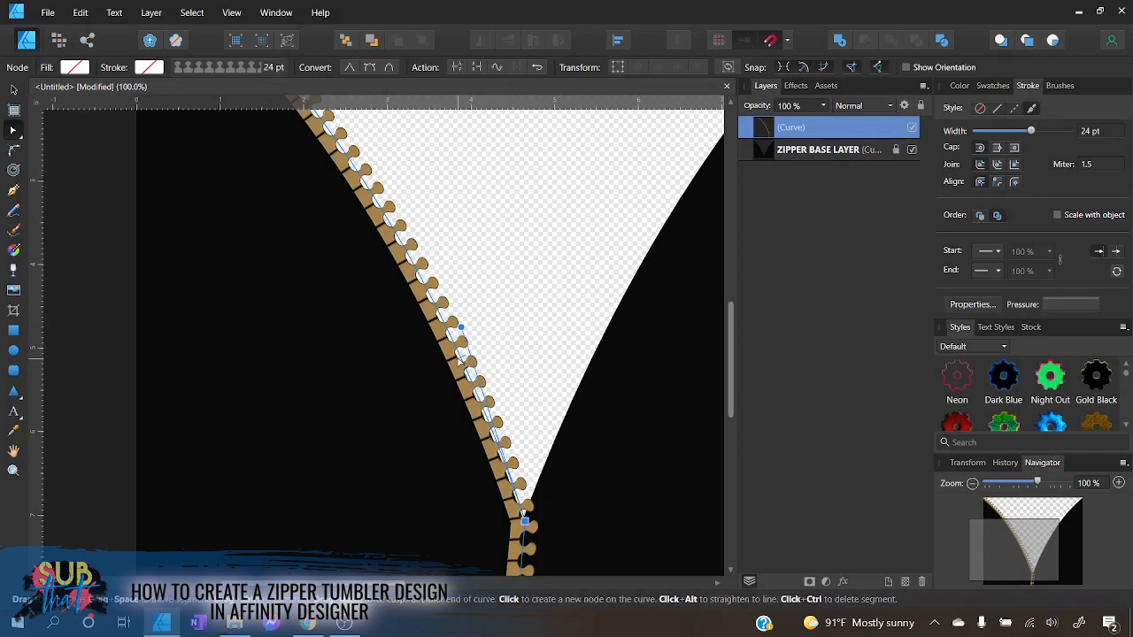
- Add a node to the long segment about 5 in down the page, convert it to sharp, and bend the segment above outward
{"action": "left_click", "coordinate": [457, 353]}
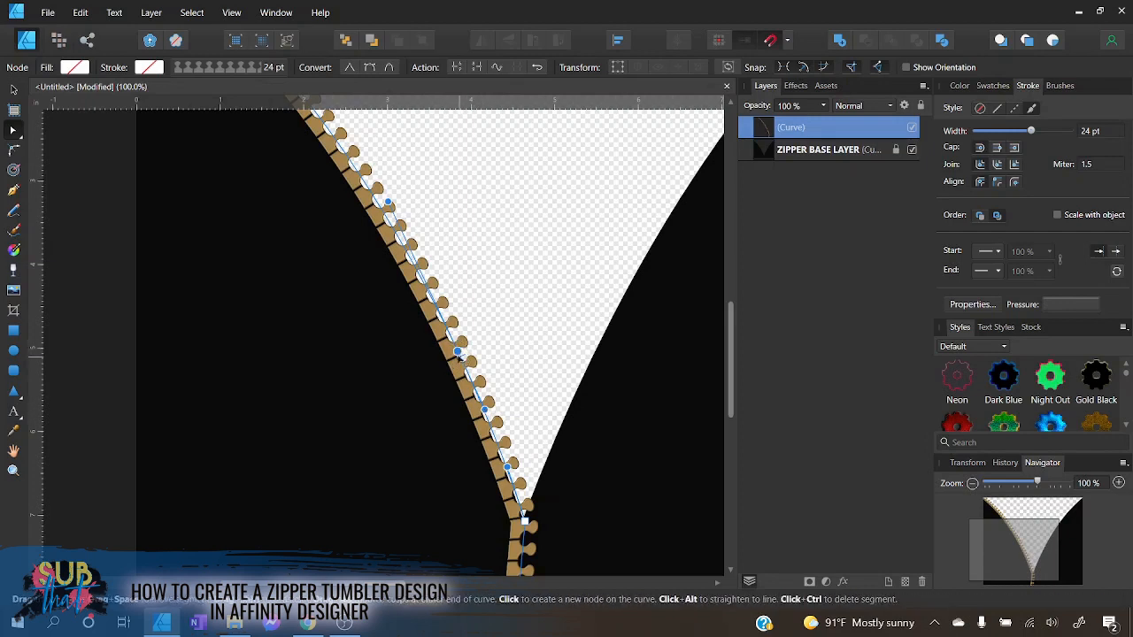
{"action": "left_click", "coordinate": [350, 67]}
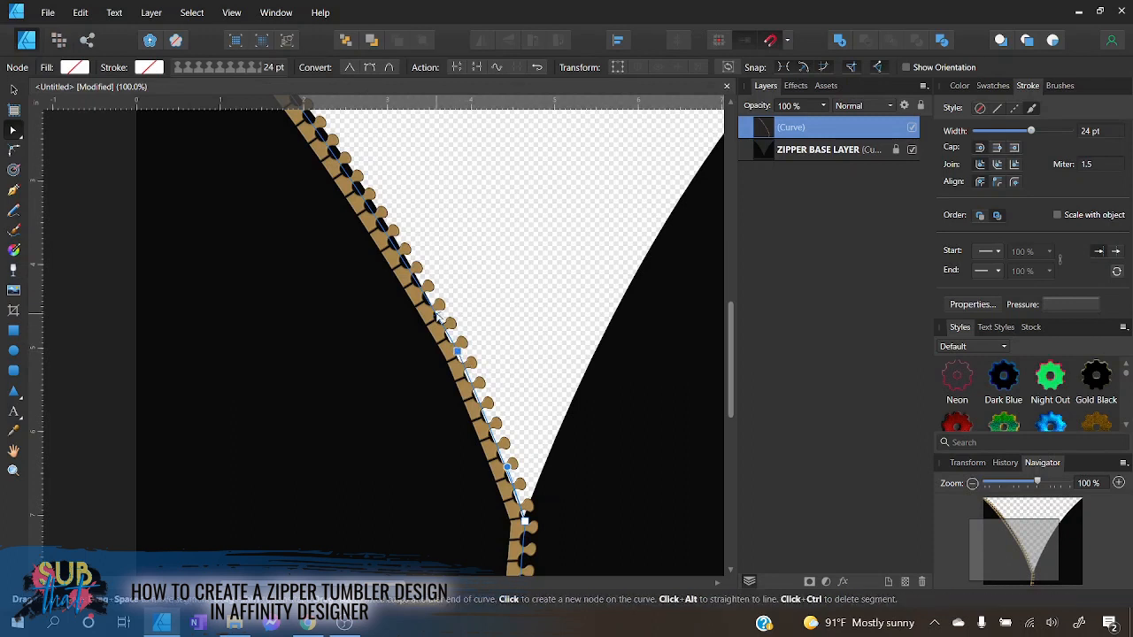
{"action": "left_click_drag", "start_coordinate": [437, 316], "coordinate": [442, 304]}
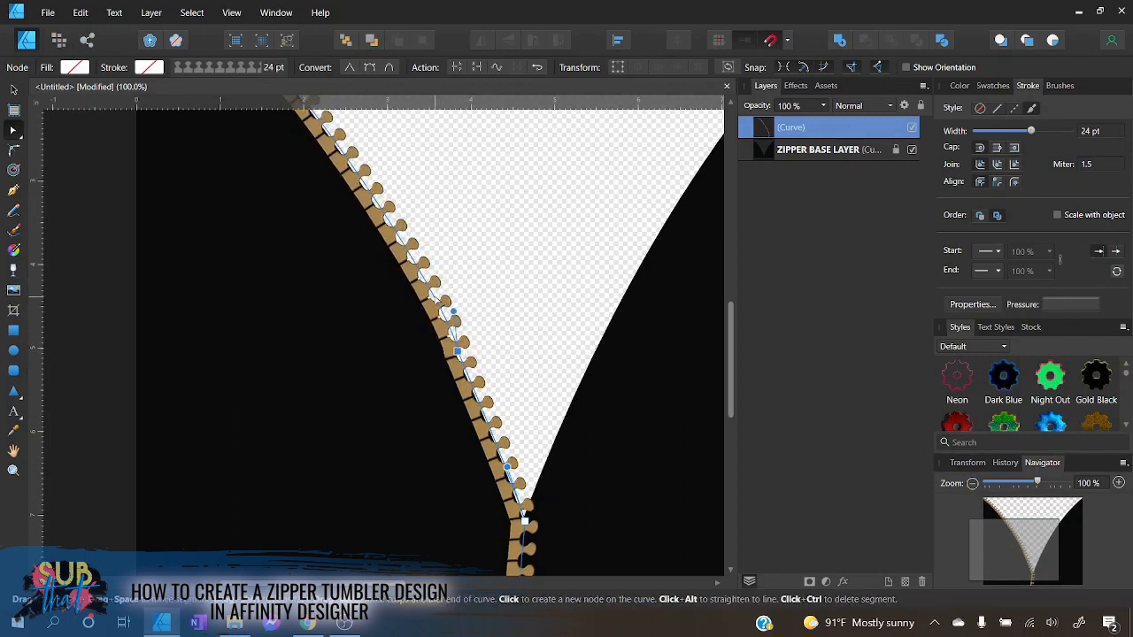
- Slightly adjust the handle of the path's top end node to refit the teeth along the opening's upper left edge
{"action": "scroll", "coordinate": [436, 301], "scroll_direction": "up", "scroll_amount": 5}
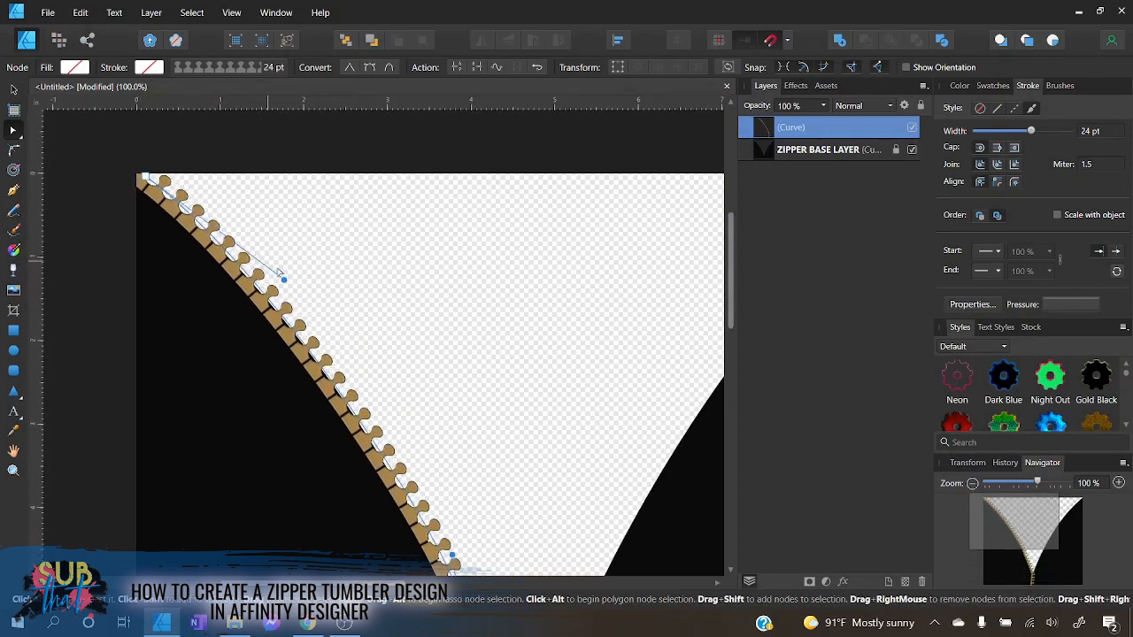
{"action": "left_click_drag", "start_coordinate": [288, 282], "coordinate": [289, 284]}
{"action": "scroll", "coordinate": [383, 356], "scroll_direction": "down", "scroll_amount": 2}
{"action": "scroll", "coordinate": [383, 356], "scroll_direction": "down", "scroll_amount": 5}
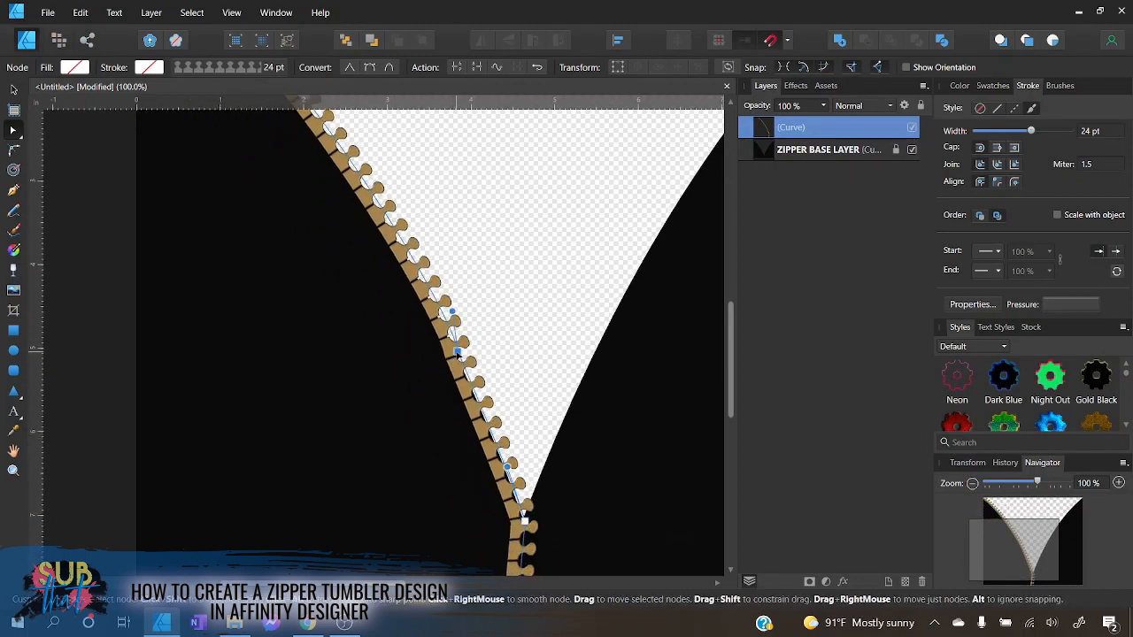
- Bend the segment above the opening's tip slightly outward and move the tip node's upper handle right
{"action": "left_click", "coordinate": [457, 354]}
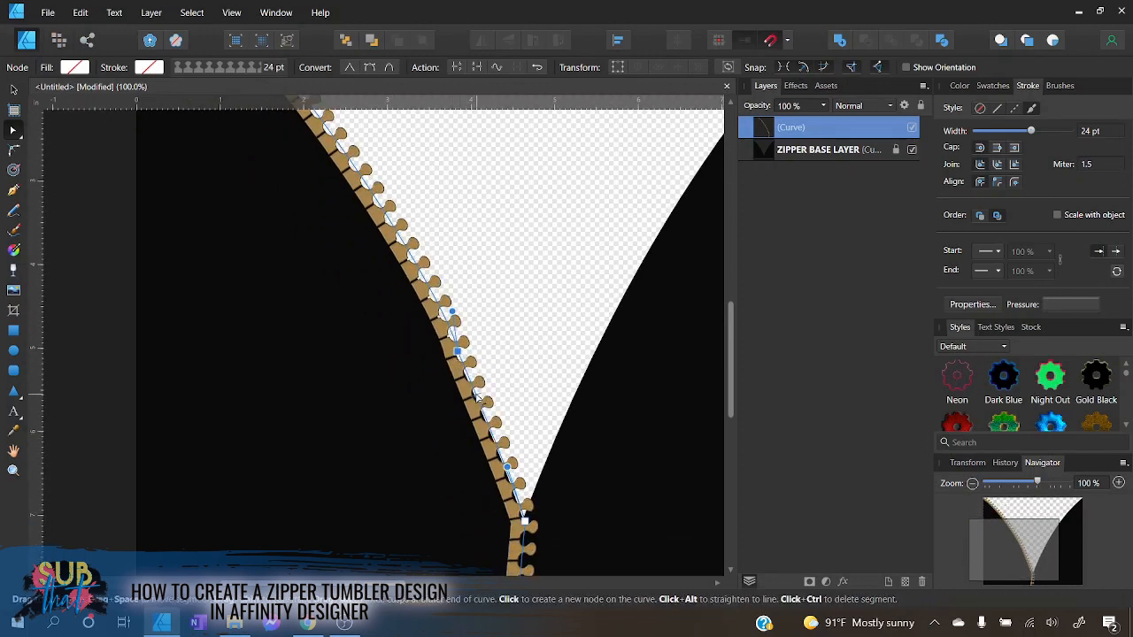
{"action": "left_click_drag", "start_coordinate": [477, 395], "coordinate": [479, 395]}
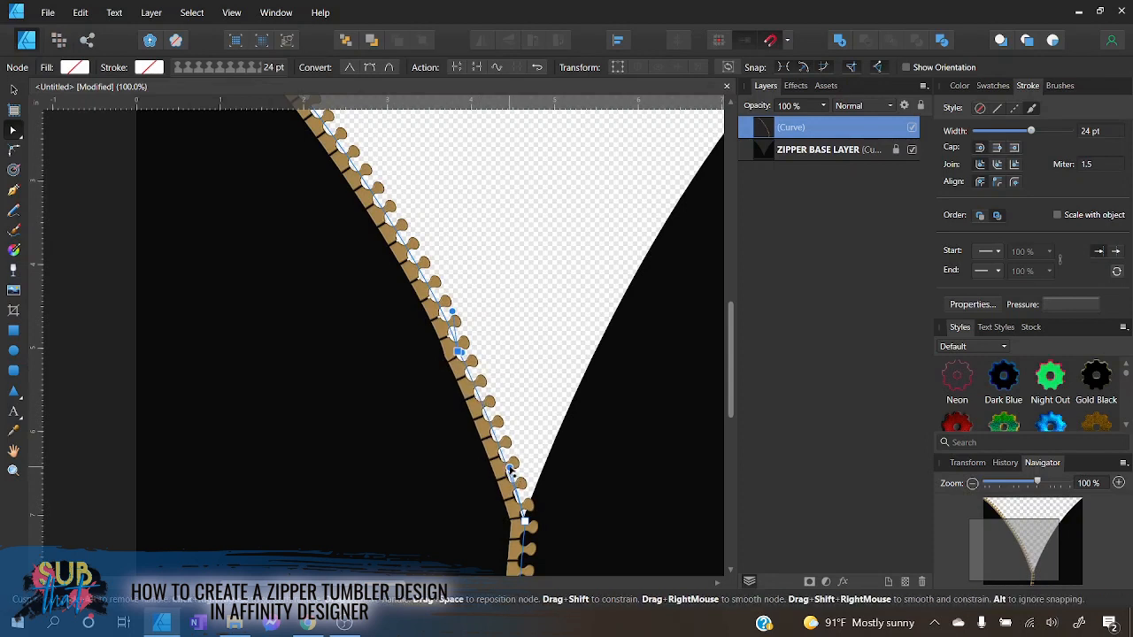
{"action": "left_click_drag", "start_coordinate": [509, 467], "coordinate": [514, 444]}
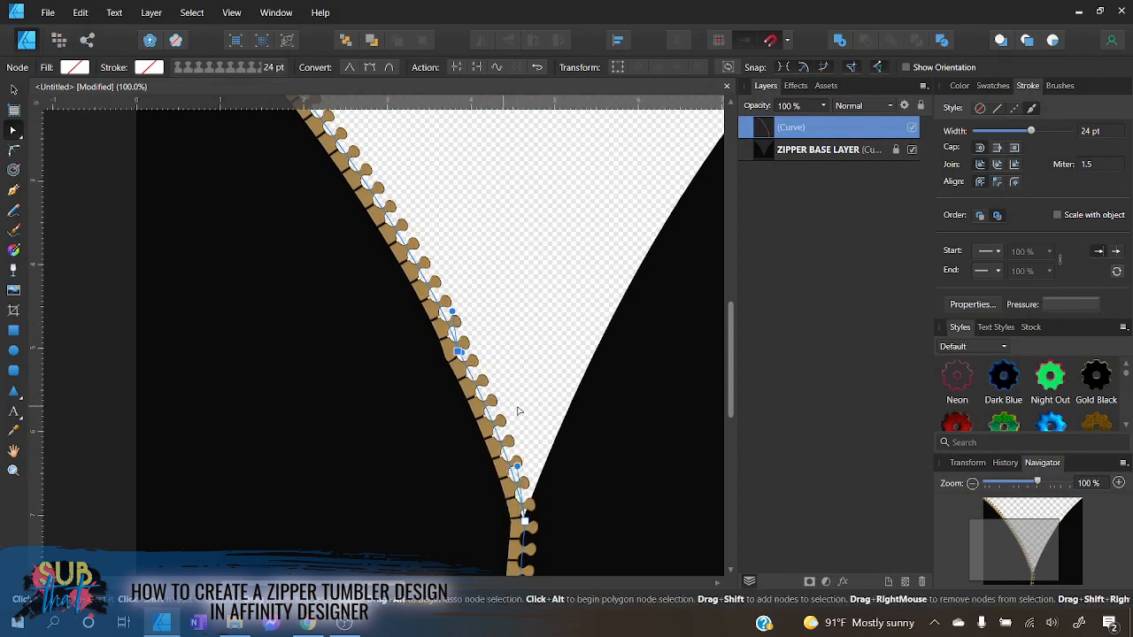
- Straighten the path's lowest section by shifting its end node right and nudging the tip node left, readjusting the tip node's upper handle
{"action": "scroll", "coordinate": [521, 409], "scroll_direction": "down", "scroll_amount": 2}
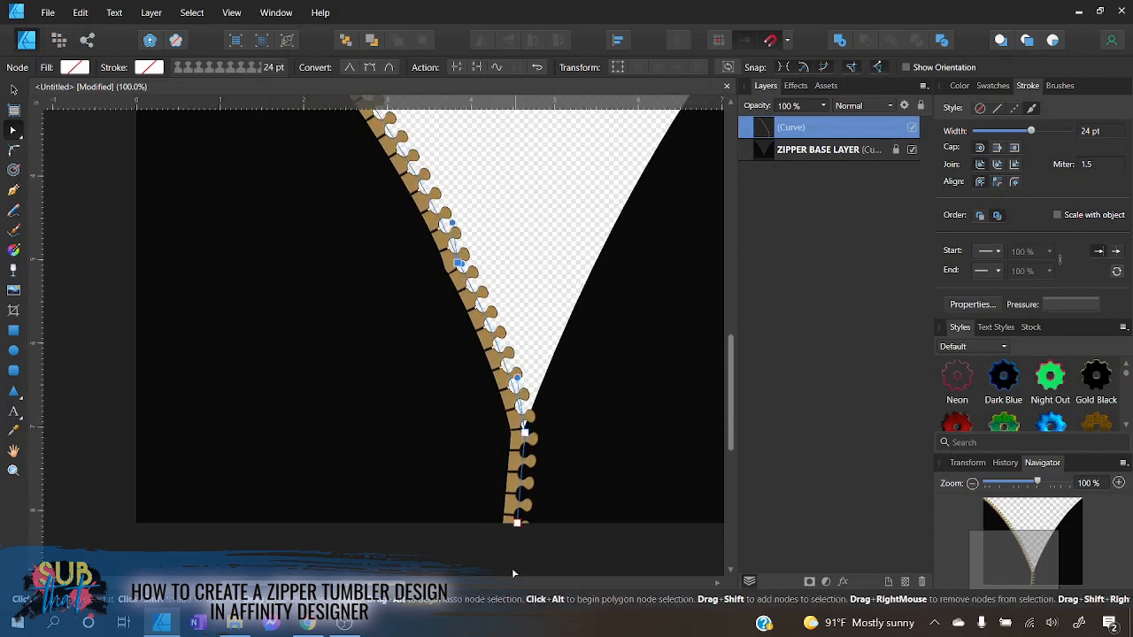
{"action": "left_click_drag", "start_coordinate": [518, 525], "coordinate": [522, 524]}
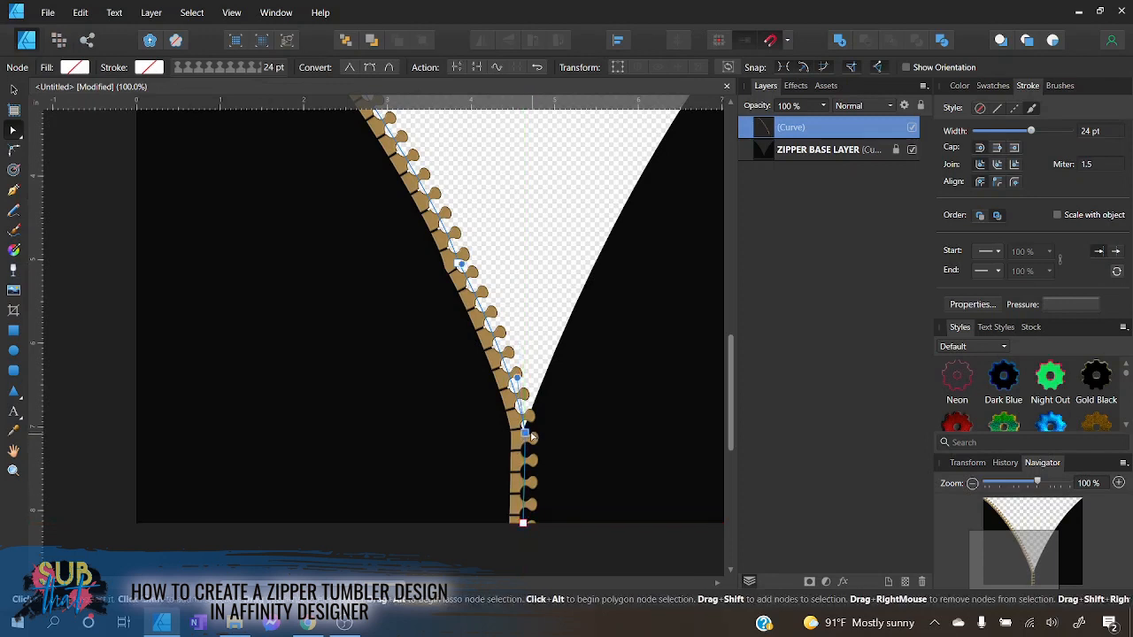
{"action": "key", "text": "Left"}
{"action": "key", "text": "Left"}
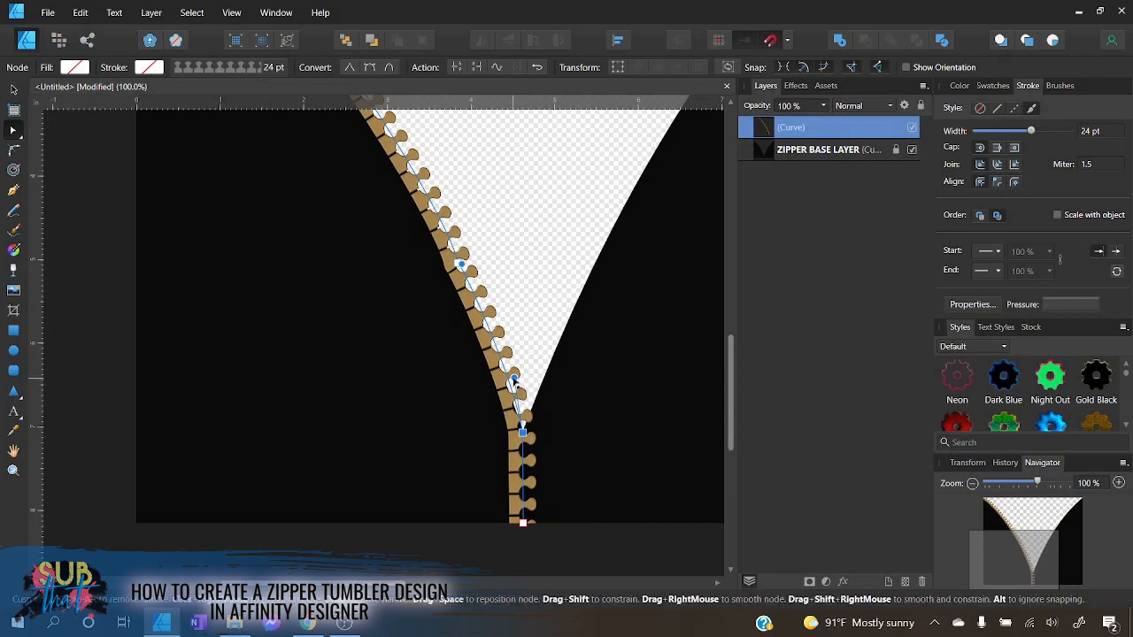
{"action": "left_click_drag", "start_coordinate": [515, 380], "coordinate": [521, 380]}
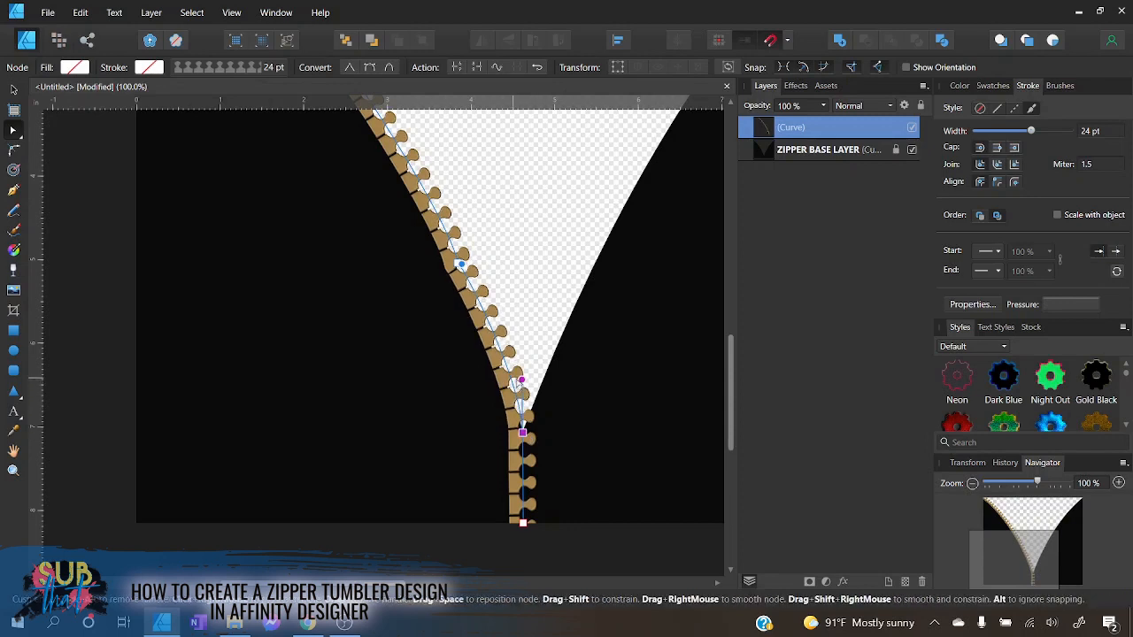
- Reposition both handles of the node about 5 in down the page to smooth the kink in the teeth along the black edge
{"action": "left_click", "coordinate": [13, 89]}
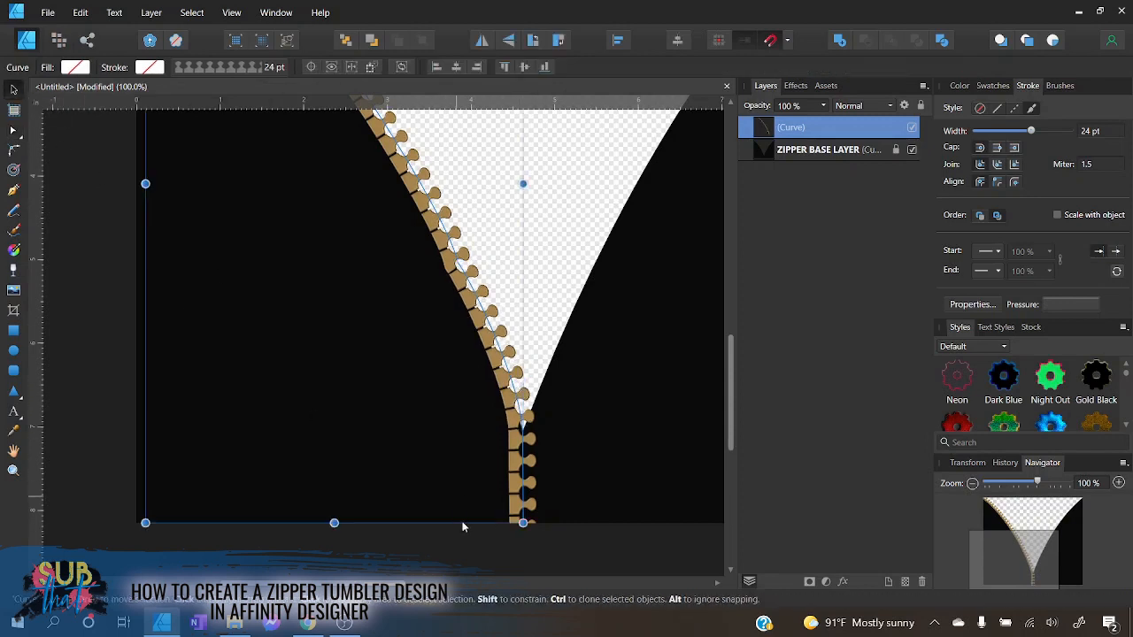
{"action": "left_click", "coordinate": [489, 493]}
{"action": "left_click", "coordinate": [452, 265]}
{"action": "left_click", "coordinate": [1119, 483]}
{"action": "left_click", "coordinate": [1119, 483]}
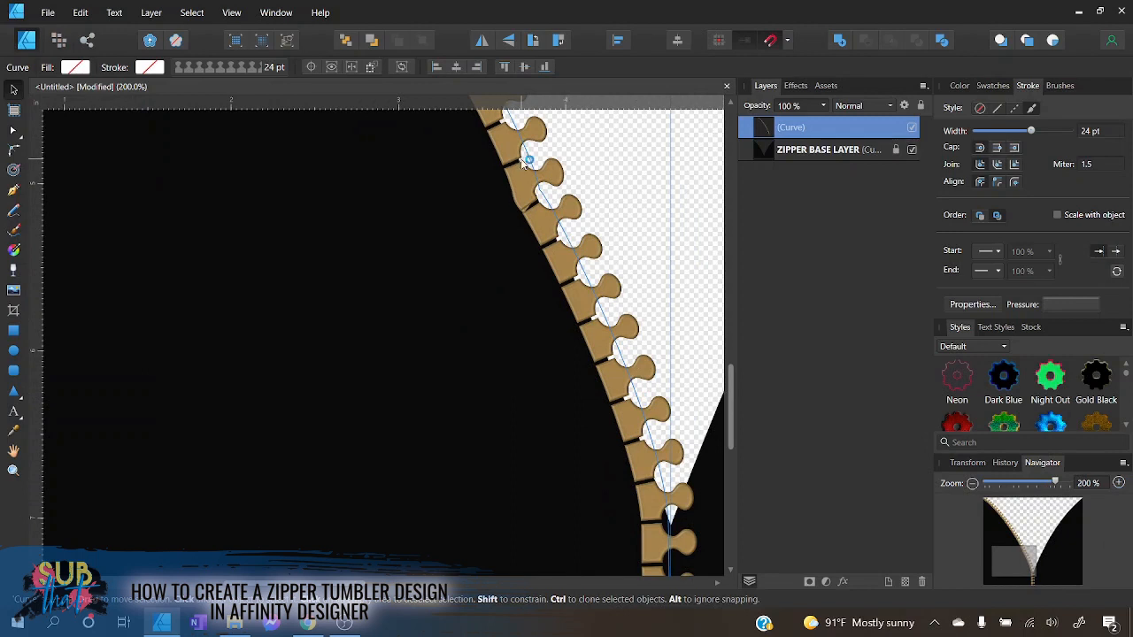
{"action": "left_click", "coordinate": [13, 133]}
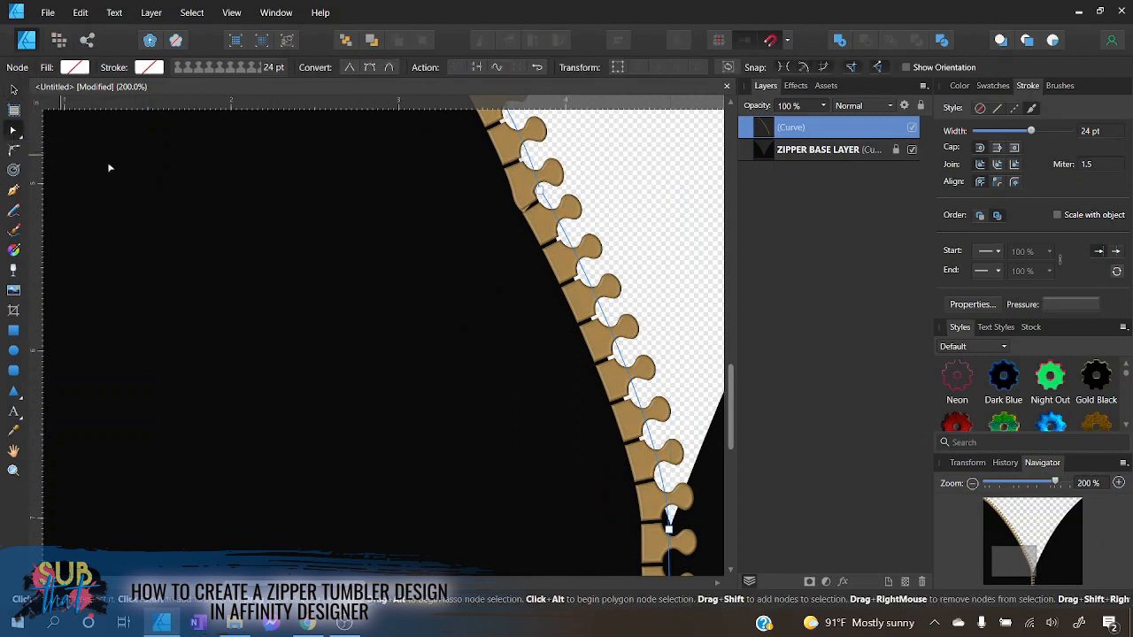
{"action": "left_click", "coordinate": [539, 192]}
{"action": "left_click_drag", "start_coordinate": [548, 193], "coordinate": [548, 201]}
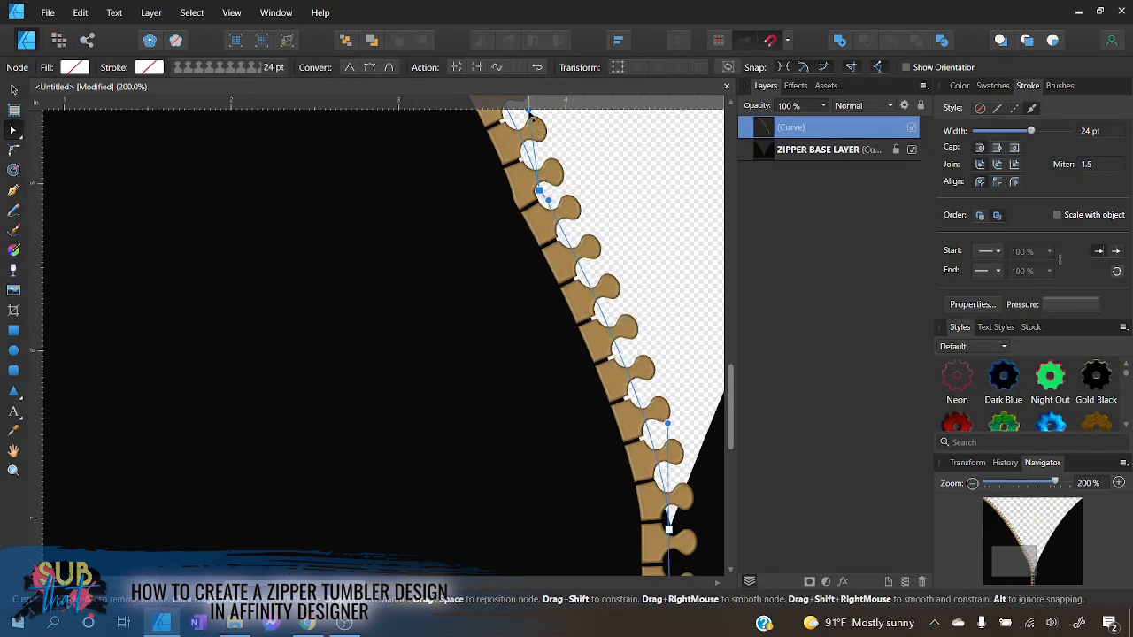
{"action": "mouse_move", "coordinate": [531, 117]}
{"action": "left_mouse_down"}
{"action": "mouse_move", "coordinate": [536, 153]}
{"action": "mouse_move", "coordinate": [512, 107]}
{"action": "left_mouse_up"}
{"action": "scroll", "coordinate": [537, 202], "scroll_direction": "up", "scroll_amount": 1}
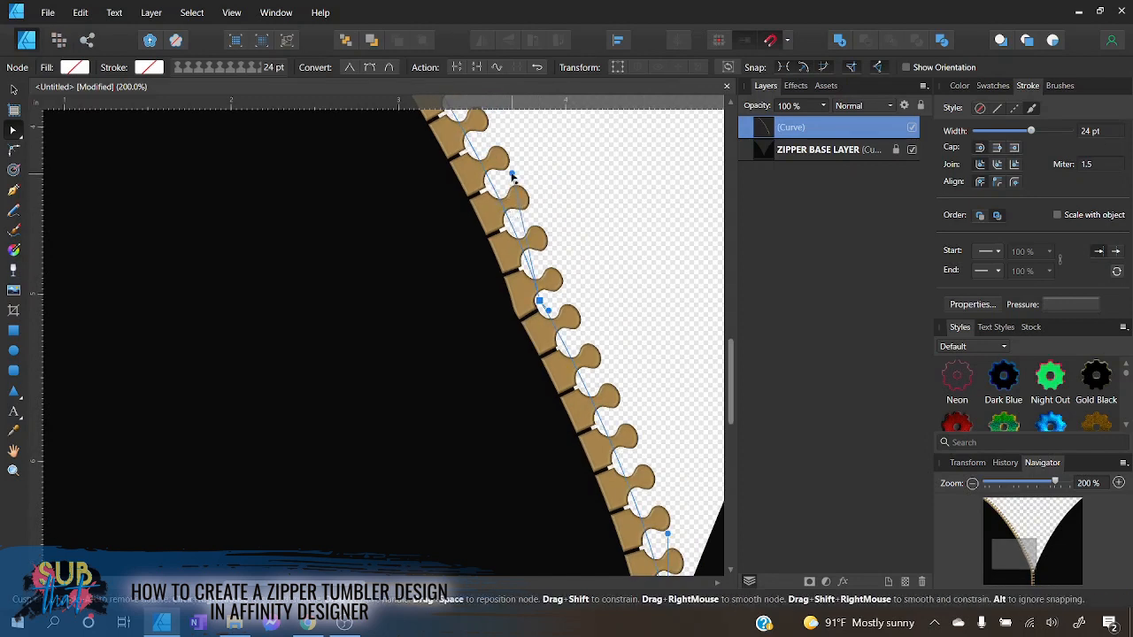
{"action": "left_click_drag", "start_coordinate": [512, 175], "coordinate": [500, 183]}
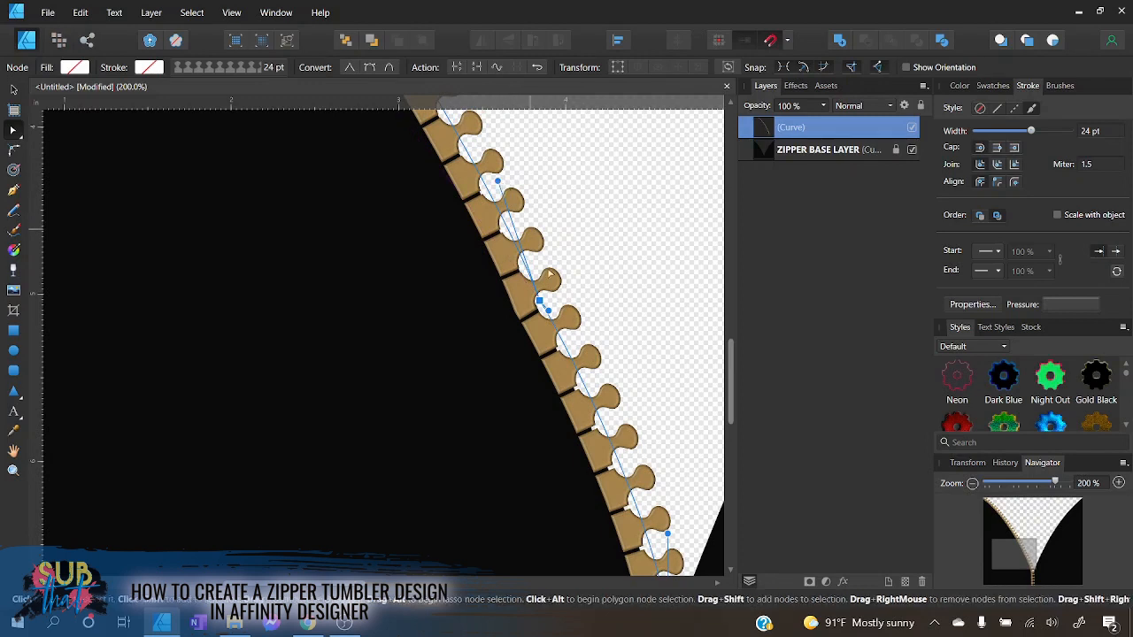
- Lengthen the lower handle of the node at about 5 in downward and pull the tip node's upper handle slightly inward
{"action": "scroll", "coordinate": [522, 292], "scroll_direction": "up", "scroll_amount": 10}
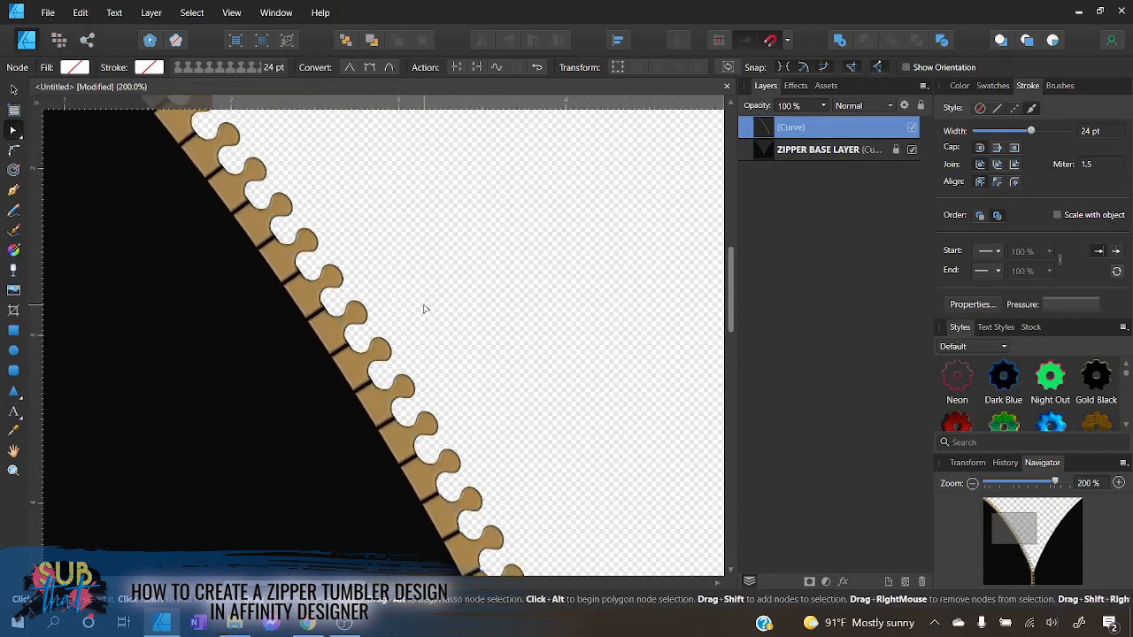
{"action": "scroll", "coordinate": [419, 309], "scroll_direction": "up", "scroll_amount": 2}
{"action": "scroll", "coordinate": [434, 314], "scroll_direction": "down", "scroll_amount": 8}
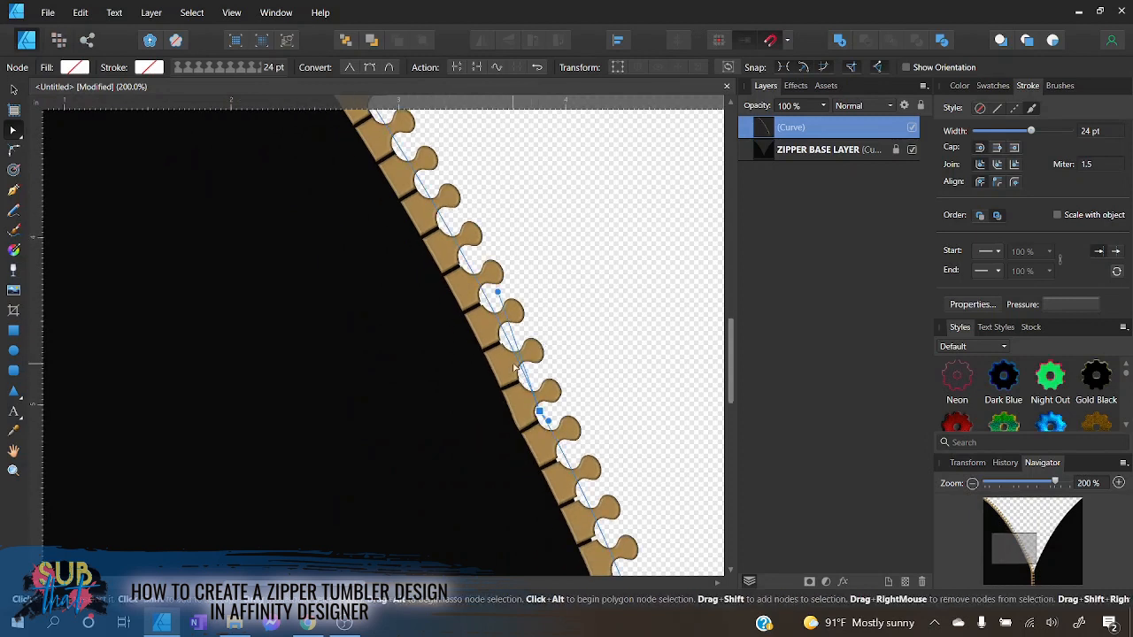
{"action": "scroll", "coordinate": [512, 337], "scroll_direction": "down", "scroll_amount": 3}
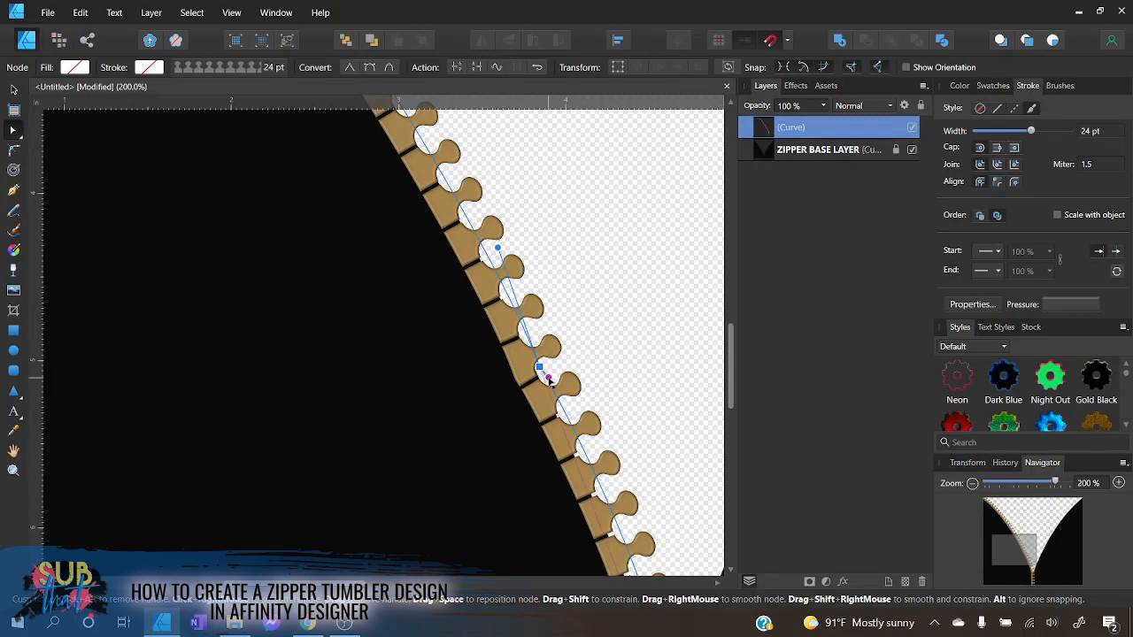
{"action": "left_click_drag", "start_coordinate": [550, 380], "coordinate": [550, 386]}
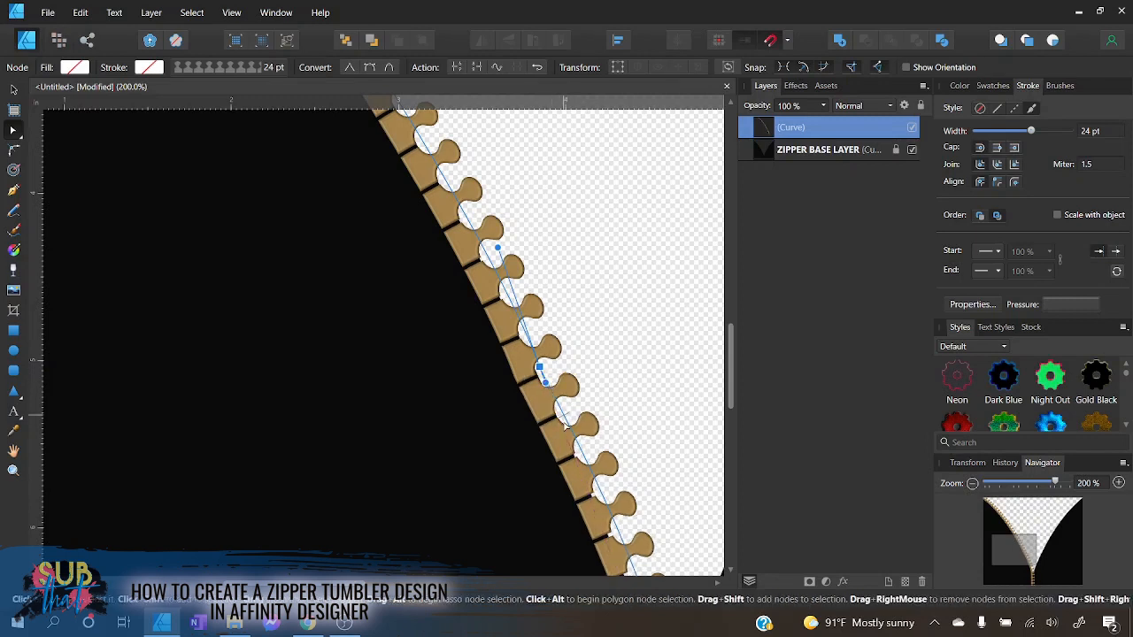
{"action": "scroll", "coordinate": [549, 386], "scroll_direction": "down", "scroll_amount": 3}
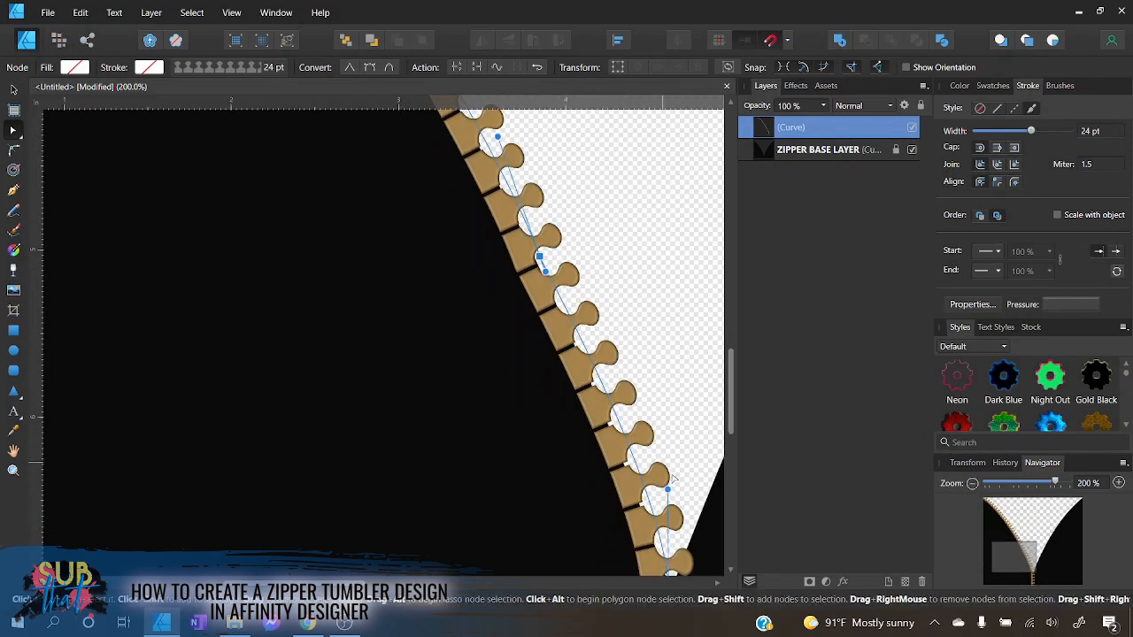
{"action": "left_click_drag", "start_coordinate": [668, 493], "coordinate": [661, 499]}
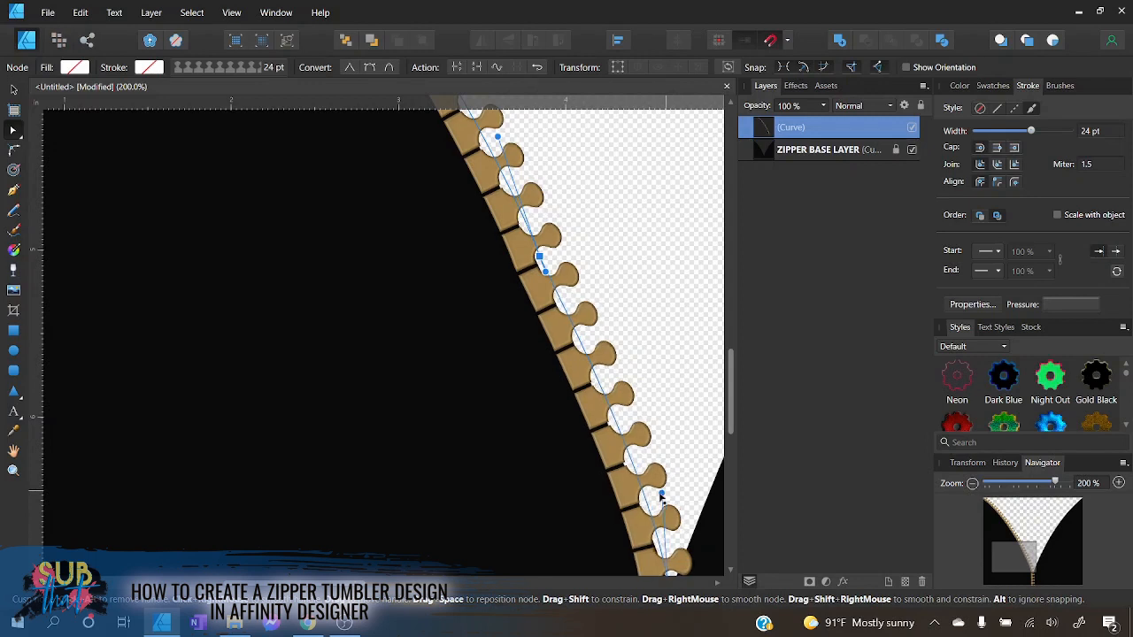
{"action": "scroll", "coordinate": [661, 499], "scroll_direction": "down", "scroll_amount": 4}
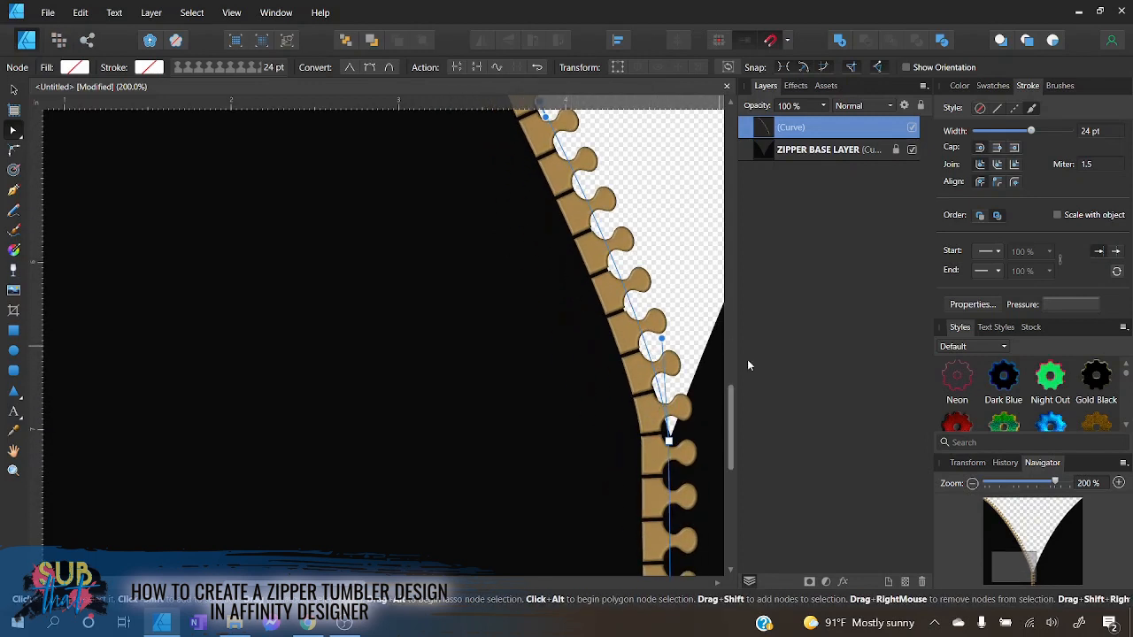
- Deselect the teeth path and draw a three-node Pen path from the page's bottom centre to the opening's tip and the upper right corner
{"action": "left_click", "coordinate": [972, 483]}
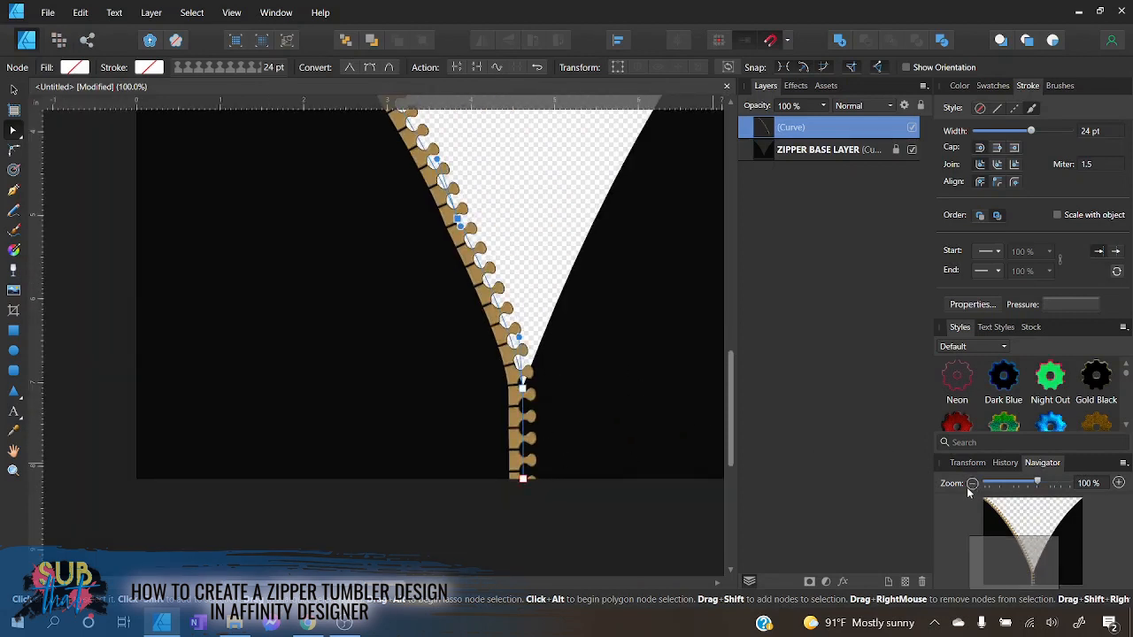
{"action": "left_click", "coordinate": [972, 484]}
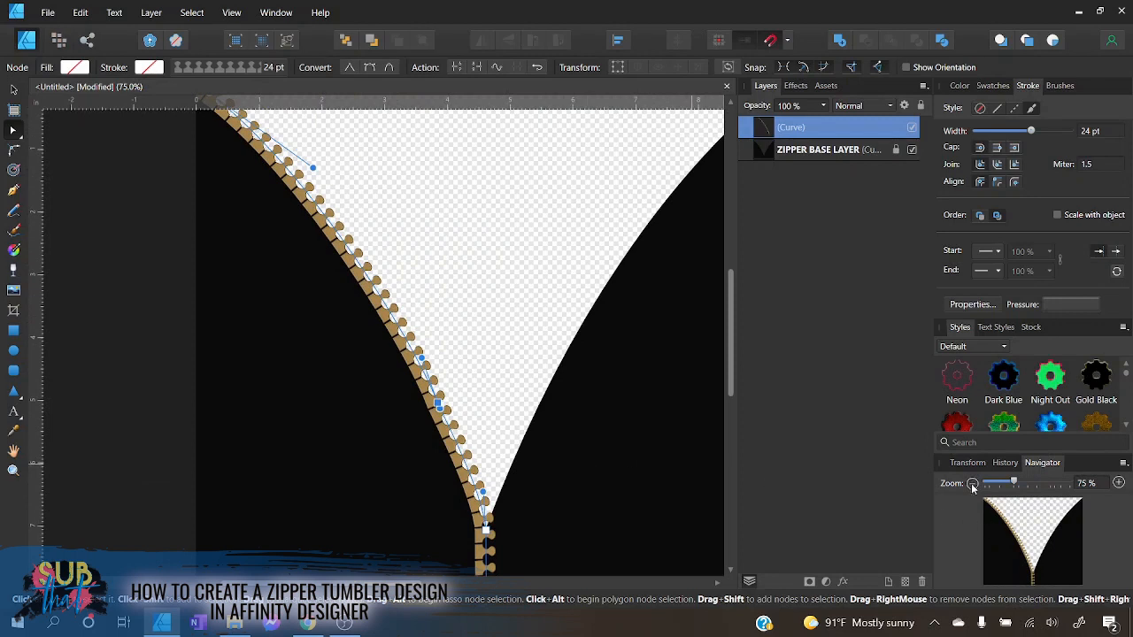
{"action": "left_click", "coordinate": [972, 485]}
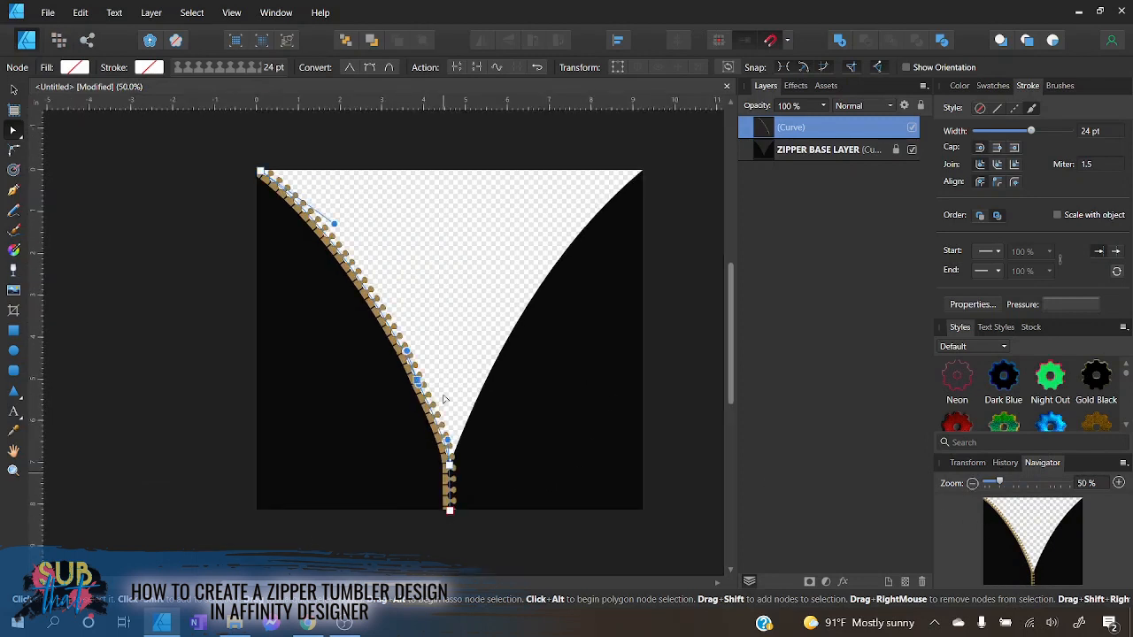
{"action": "left_click", "coordinate": [13, 90]}
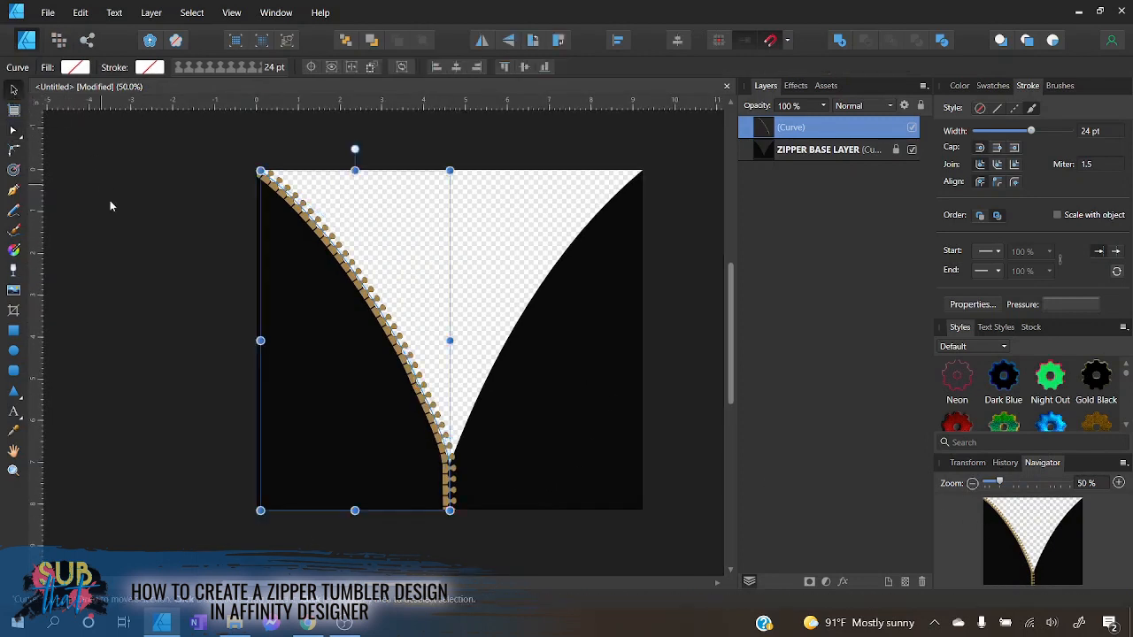
{"action": "left_click", "coordinate": [336, 368]}
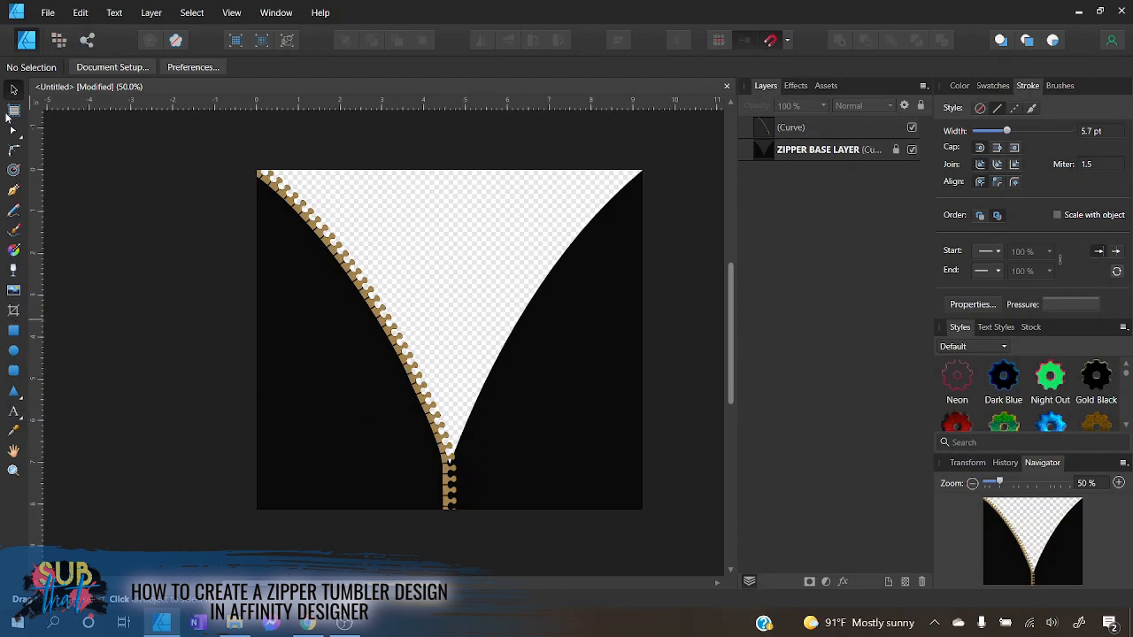
{"action": "left_click", "coordinate": [14, 191]}
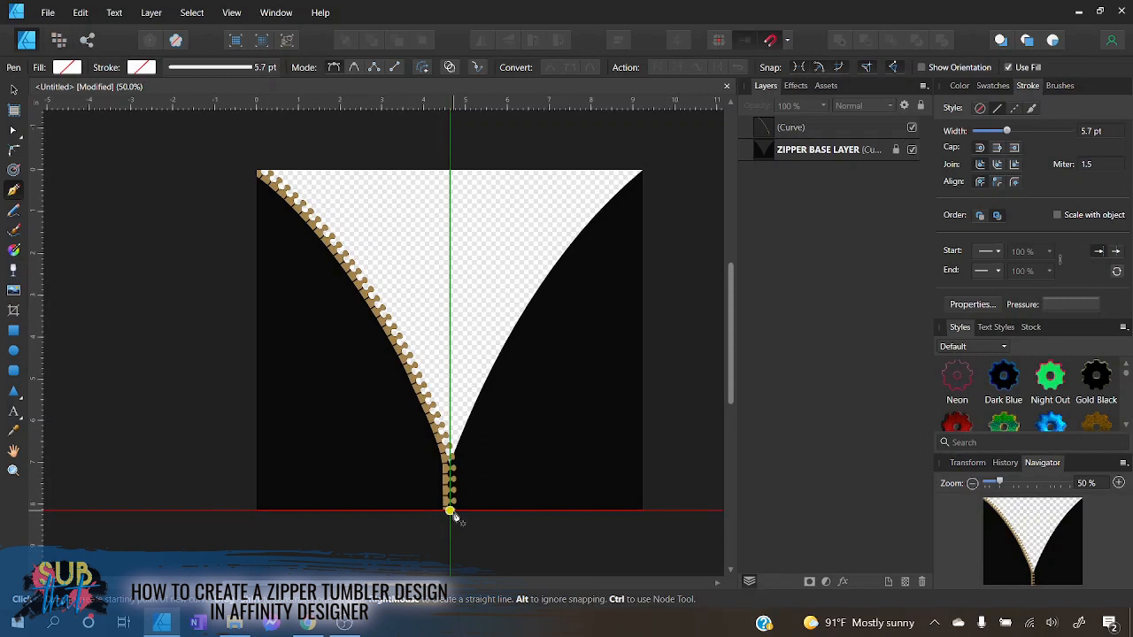
{"action": "left_click", "coordinate": [450, 511]}
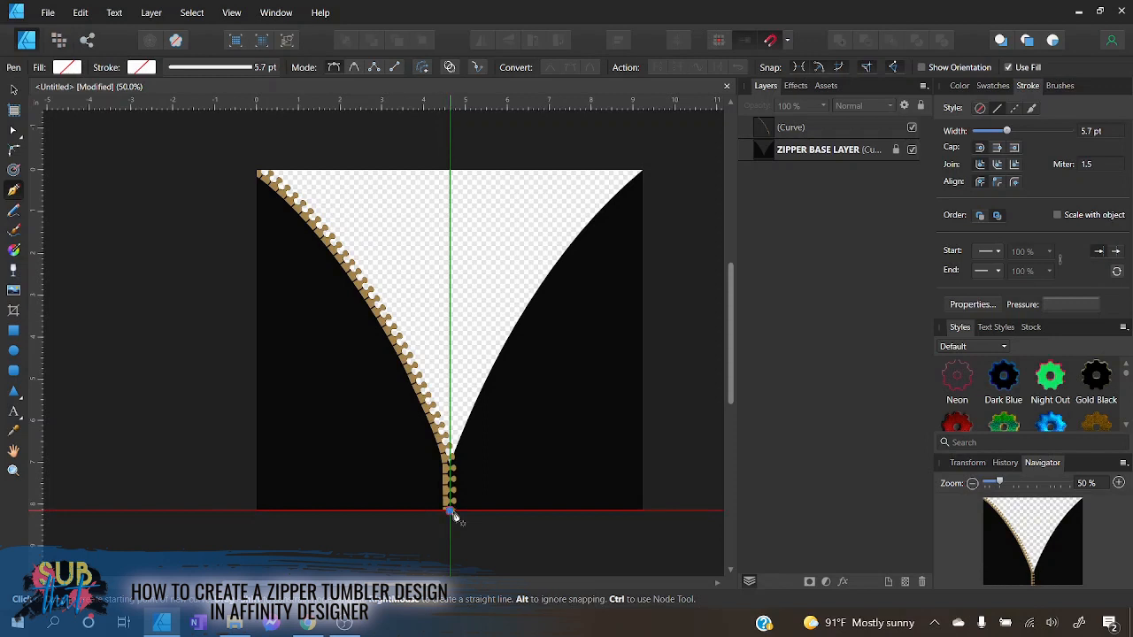
{"action": "left_click", "coordinate": [450, 452]}
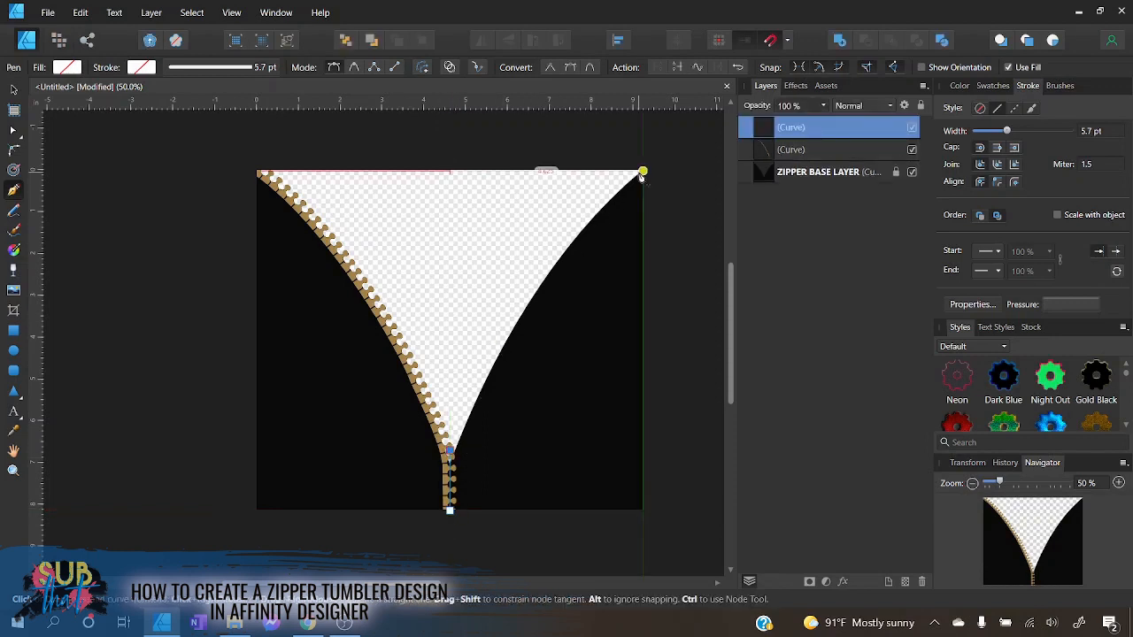
{"action": "left_click", "coordinate": [643, 171]}
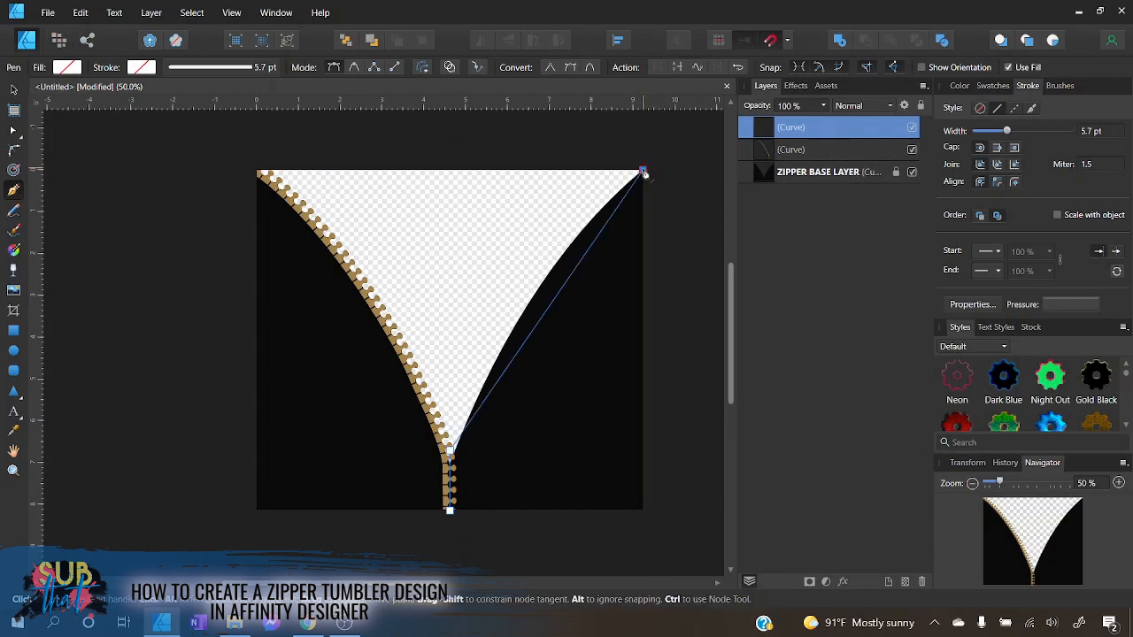
- Give the new right-hand path a textured stroke with the gold brush from ZIPPER TEETH BRUSHES BY OLAS and remove its stroke colour
{"action": "left_click", "coordinate": [960, 86]}
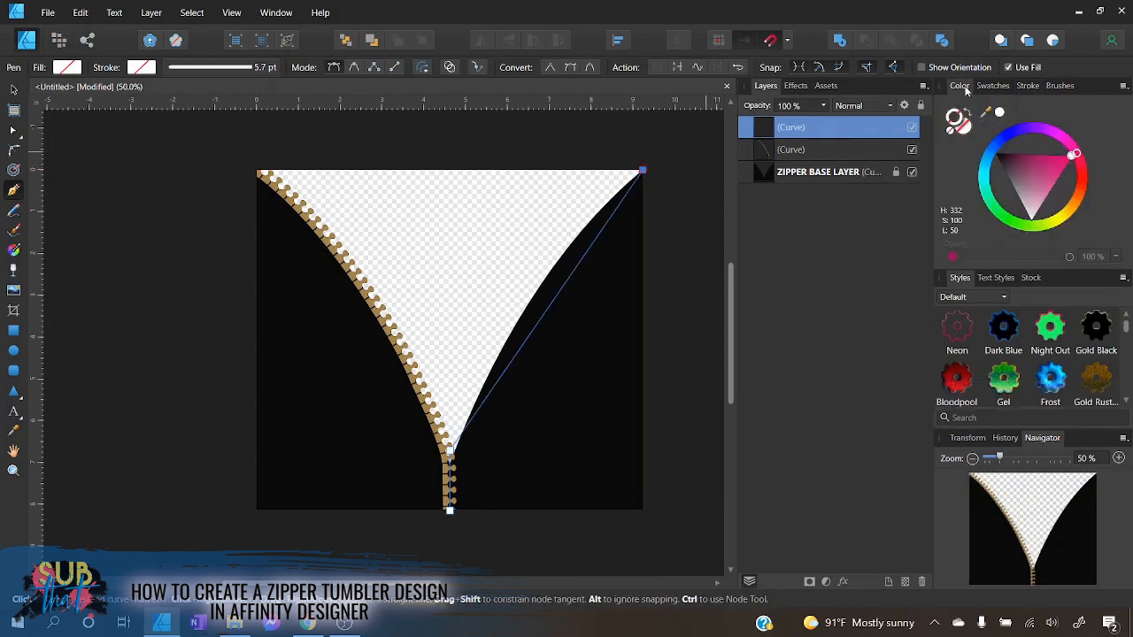
{"action": "left_click", "coordinate": [1029, 86]}
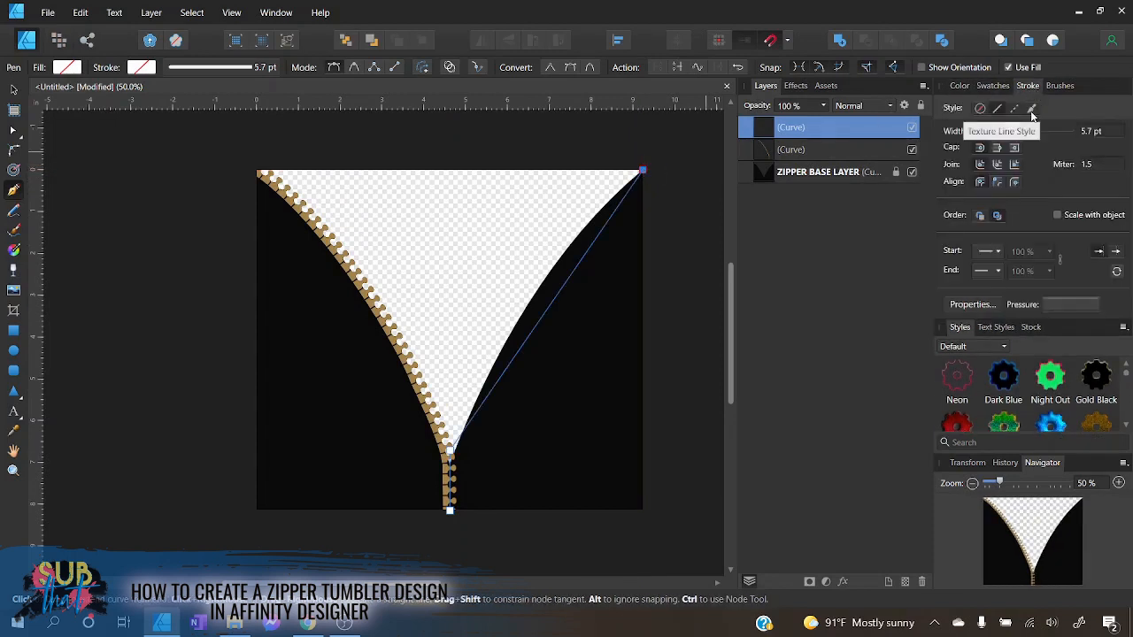
{"action": "left_click", "coordinate": [1032, 110]}
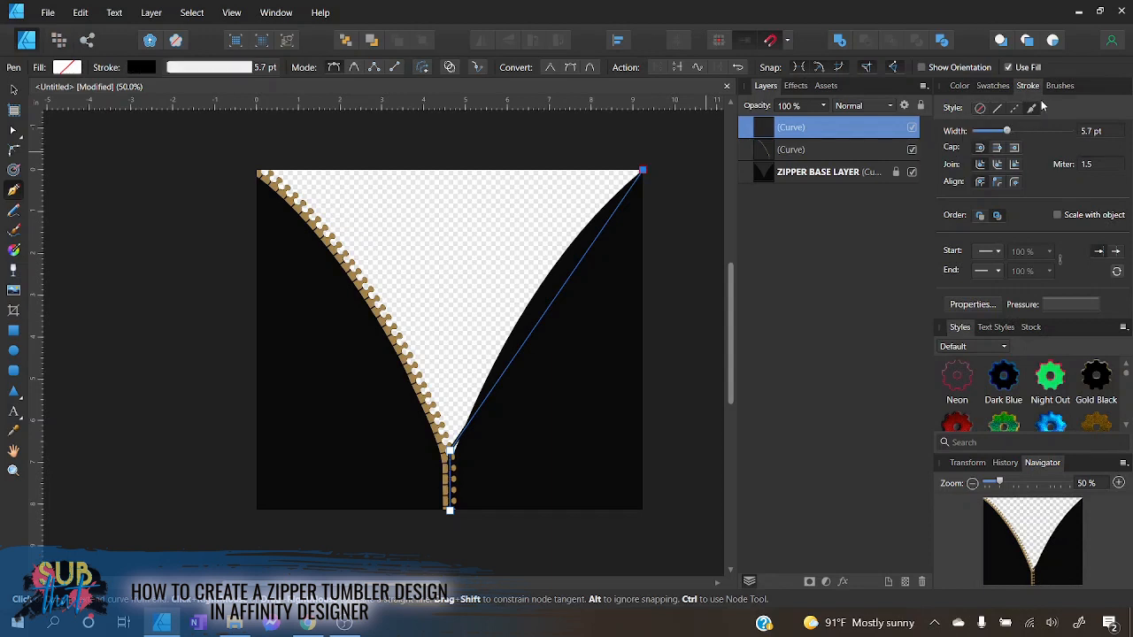
{"action": "left_click", "coordinate": [1055, 86]}
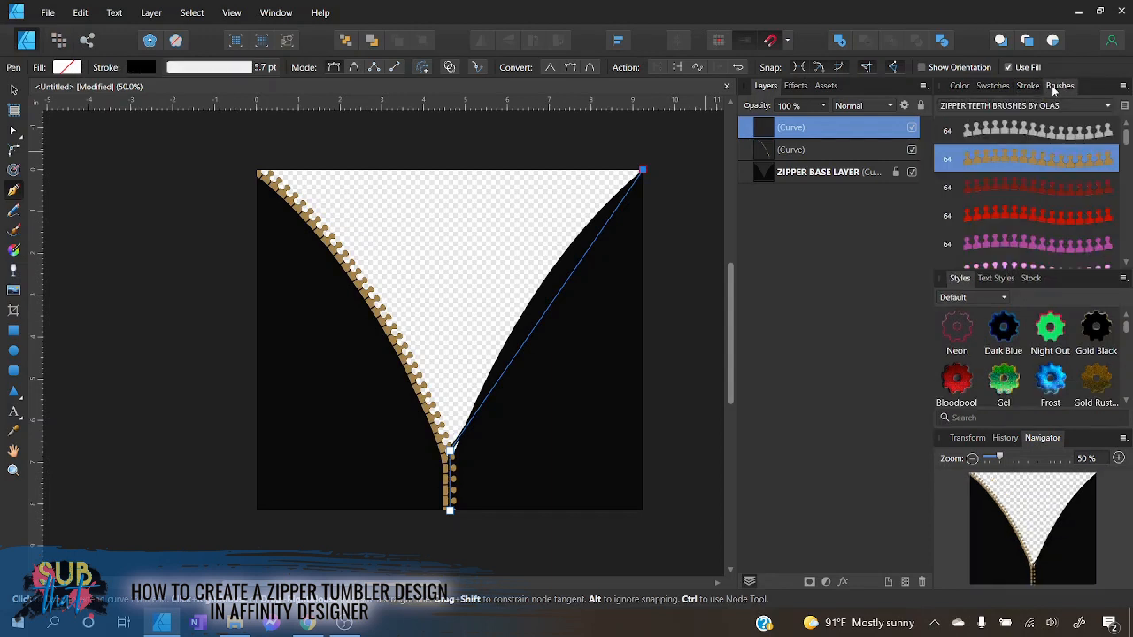
{"action": "left_click", "coordinate": [1035, 161]}
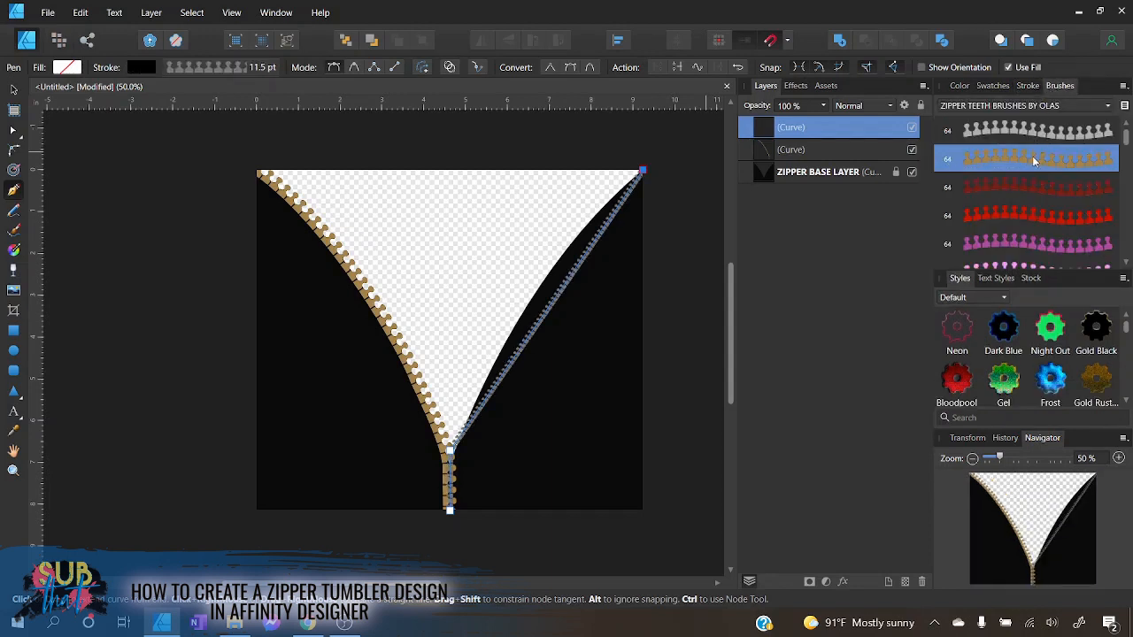
{"action": "left_click", "coordinate": [960, 86]}
{"action": "left_click", "coordinate": [955, 131]}
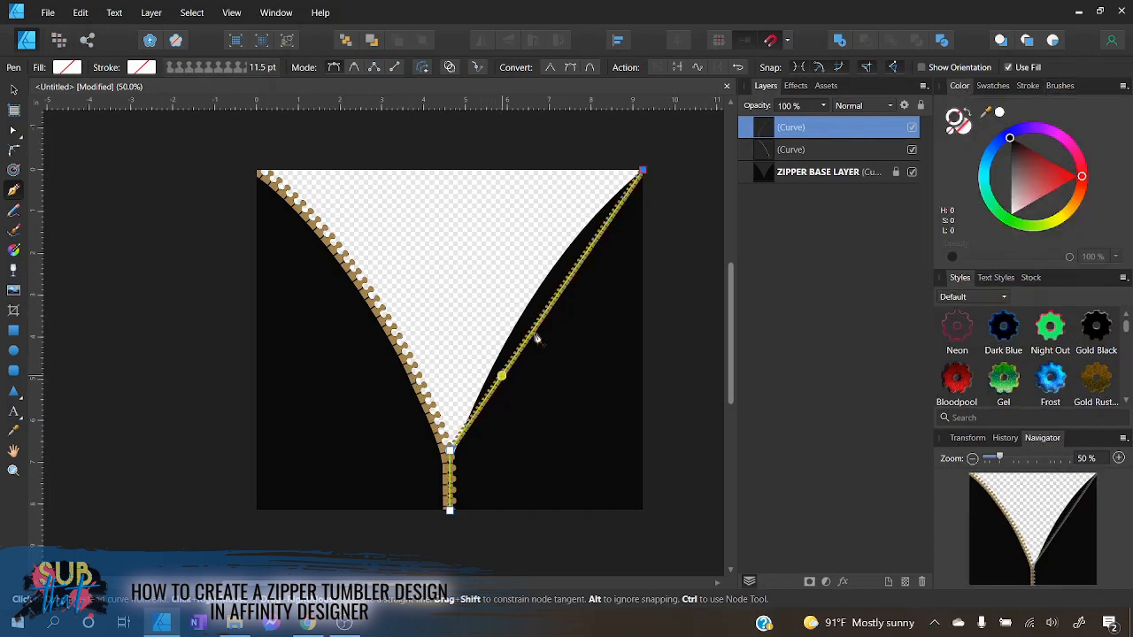
- Set the right-hand teeth path's stroke width to 24 pt to match the left teeth path
{"action": "left_click", "coordinate": [13, 89]}
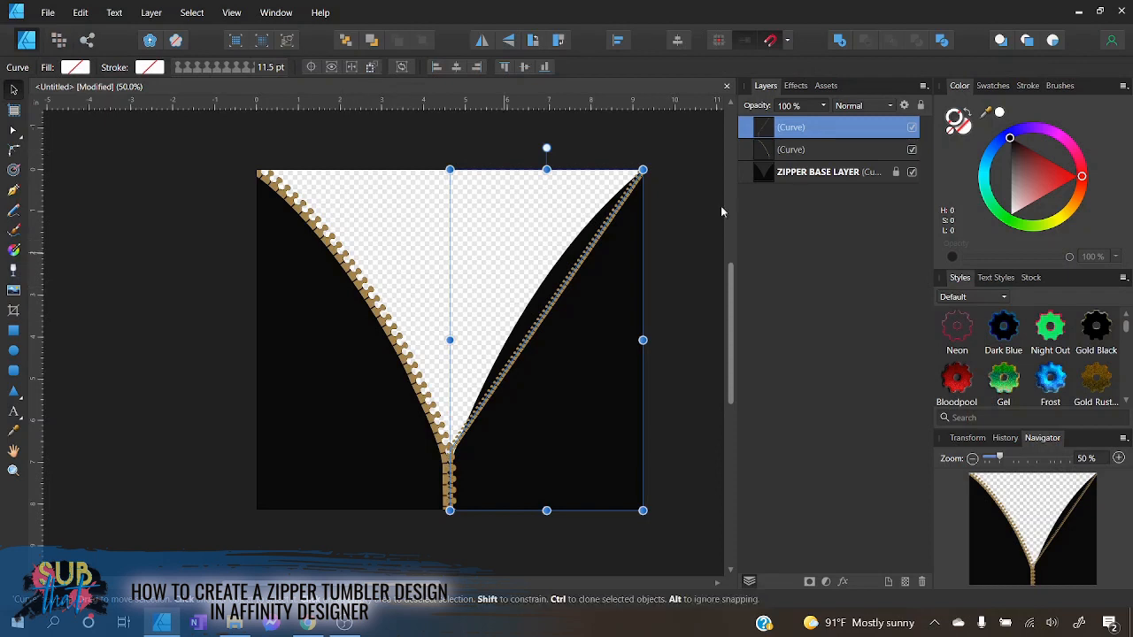
{"action": "left_click", "coordinate": [804, 151]}
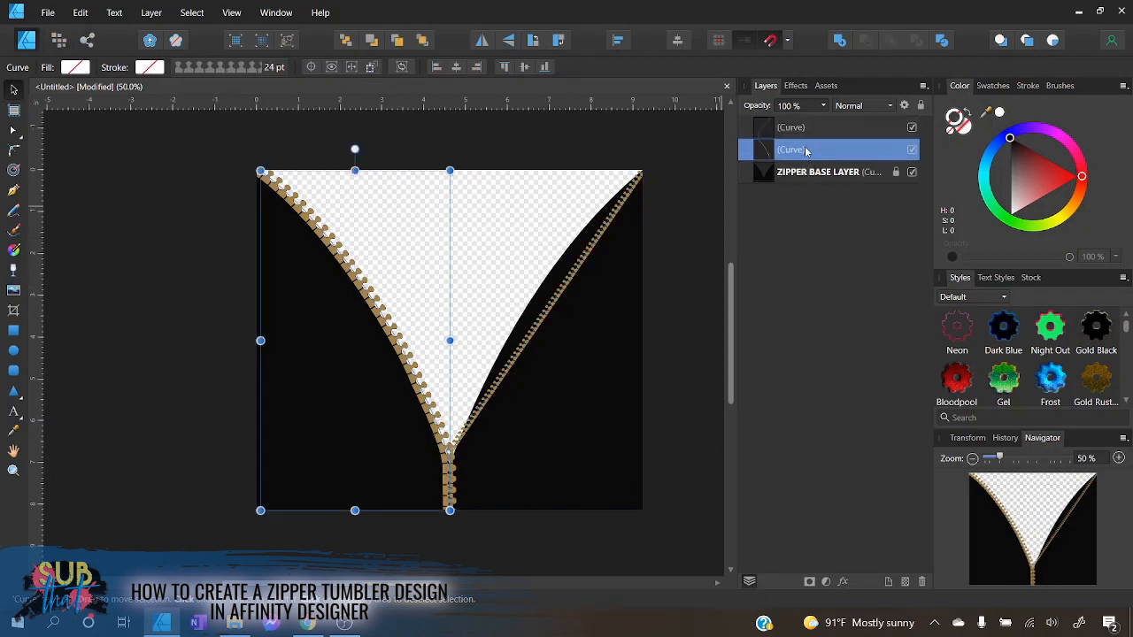
{"action": "left_click", "coordinate": [1028, 86]}
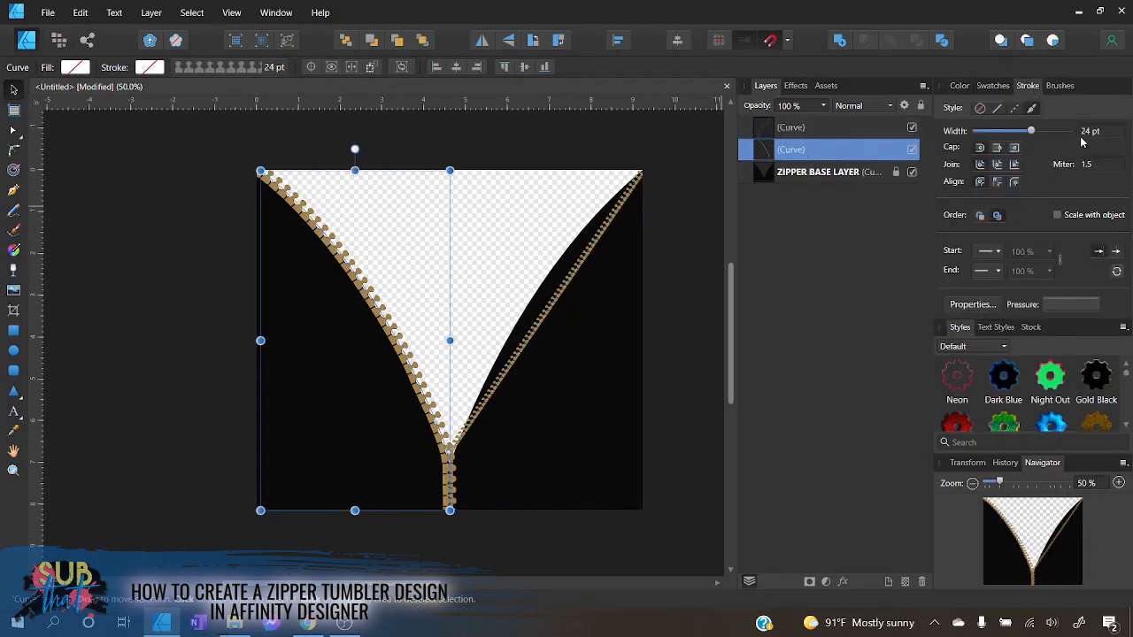
{"action": "left_click", "coordinate": [594, 246]}
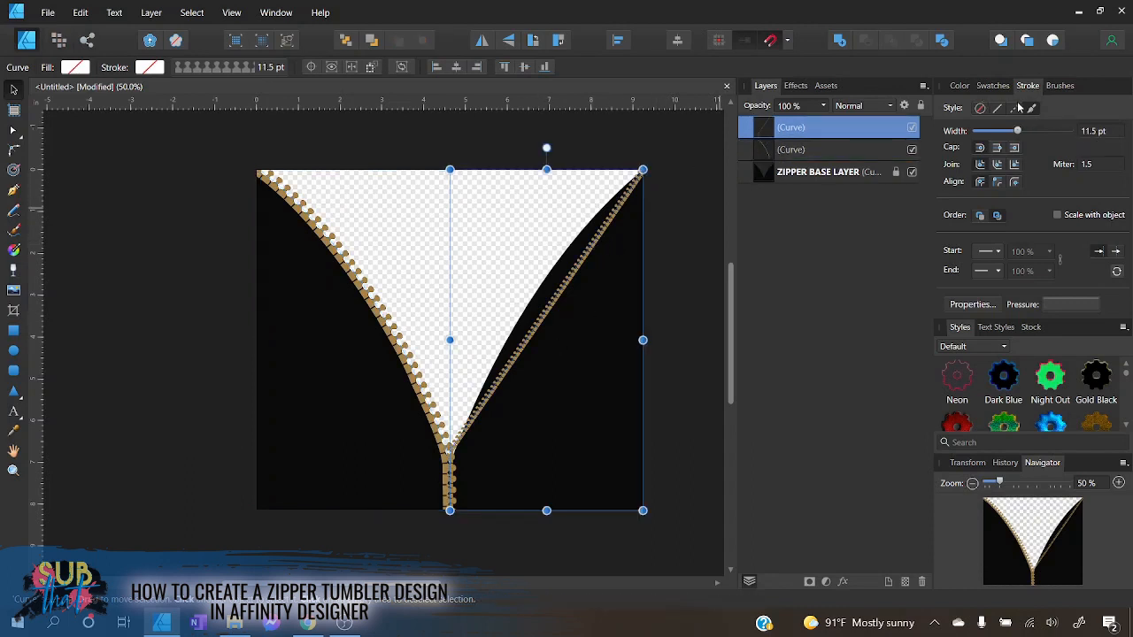
{"action": "left_click", "coordinate": [1094, 132]}
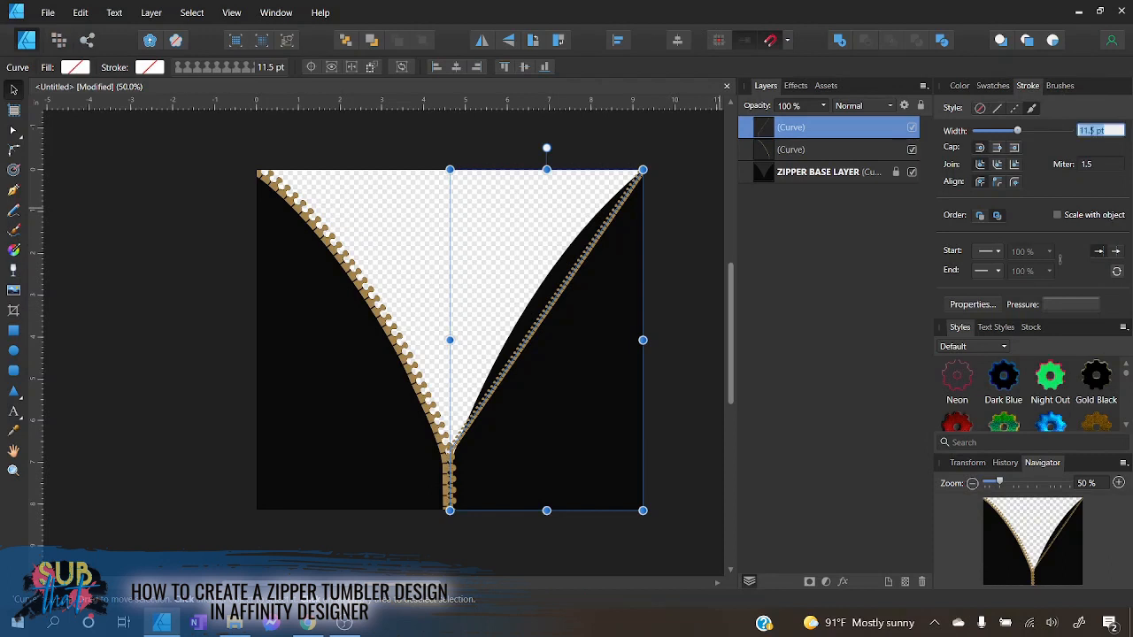
{"action": "type", "text": "24"}
{"action": "key", "text": "Return"}
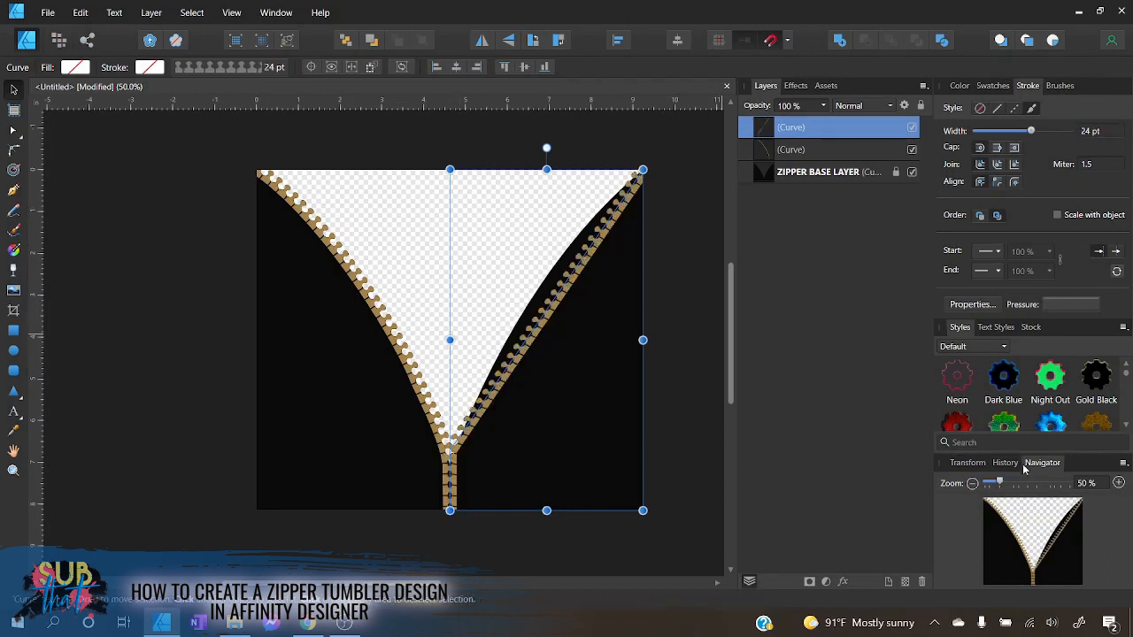
- Nudge the right-hand teeth path up and to the right until its teeth interlock with the left teeth in the straight bottom section
{"action": "left_click", "coordinate": [1118, 483]}
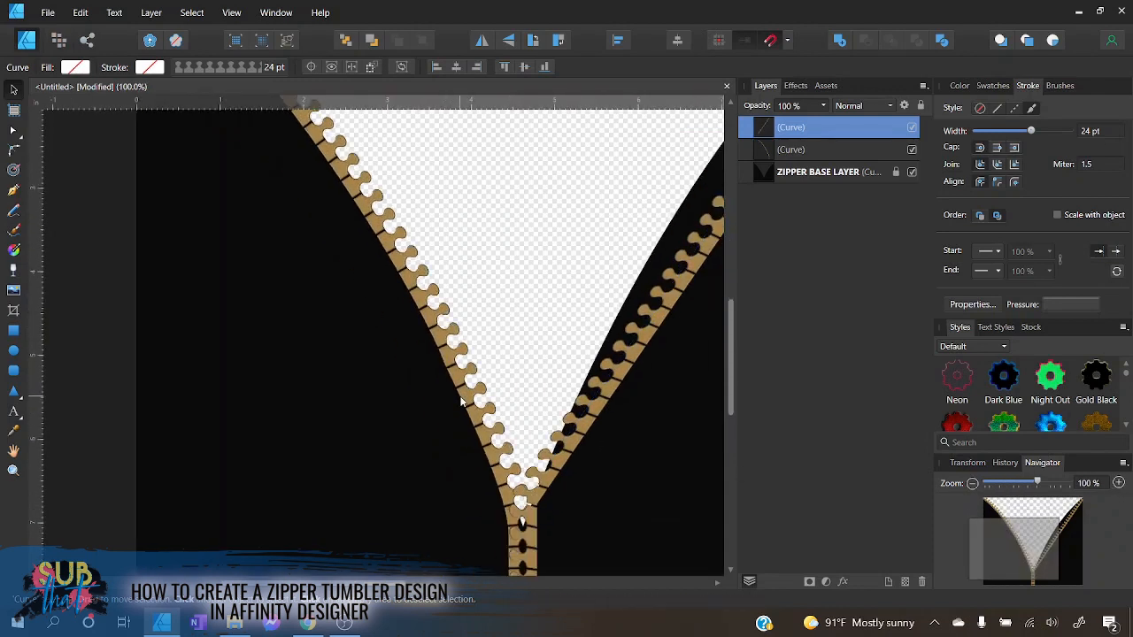
{"action": "left_click_drag", "start_coordinate": [339, 582], "coordinate": [367, 582]}
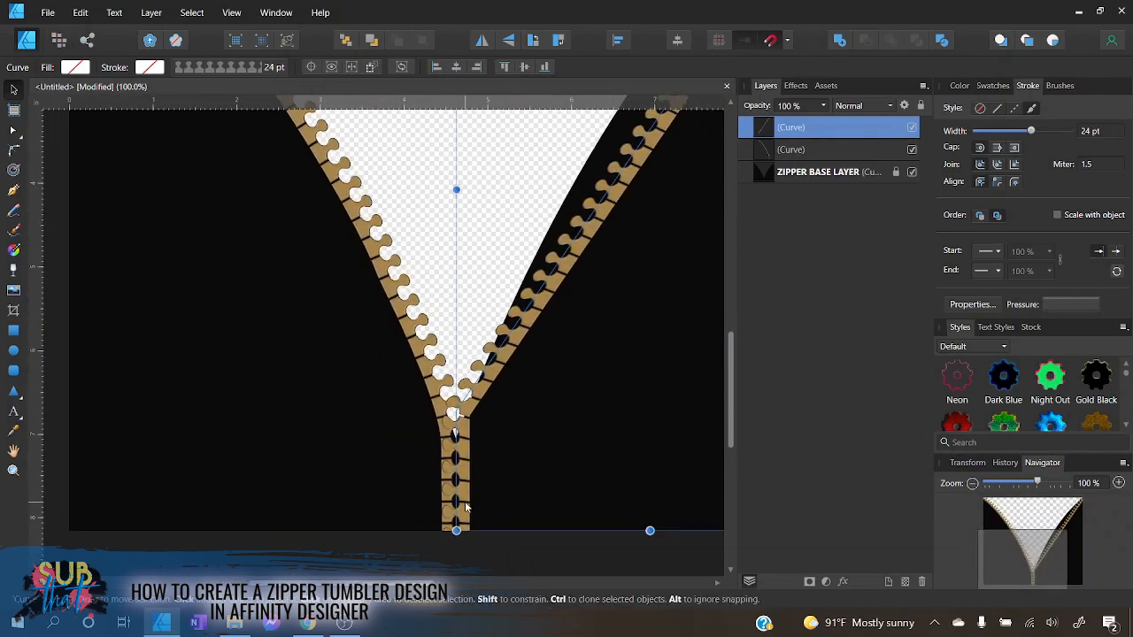
{"action": "key", "text": "Up"}
{"action": "key", "text": "Up"}
{"action": "key", "text": "Up"}
{"action": "key", "text": "Up"}
{"action": "key", "text": "Up"}
{"action": "key", "text": "Up"}
{"action": "key", "text": "Up"}
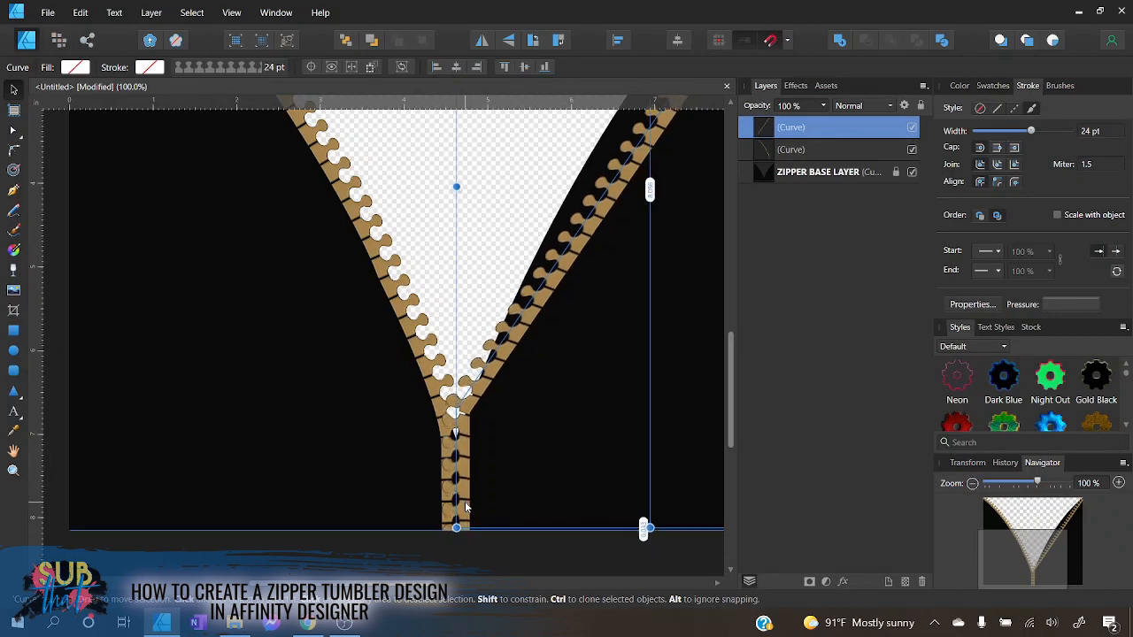
{"action": "key", "text": "Up"}
{"action": "key", "text": "Up"}
{"action": "key", "text": "Up"}
{"action": "key", "text": "Up"}
{"action": "key", "text": "Up"}
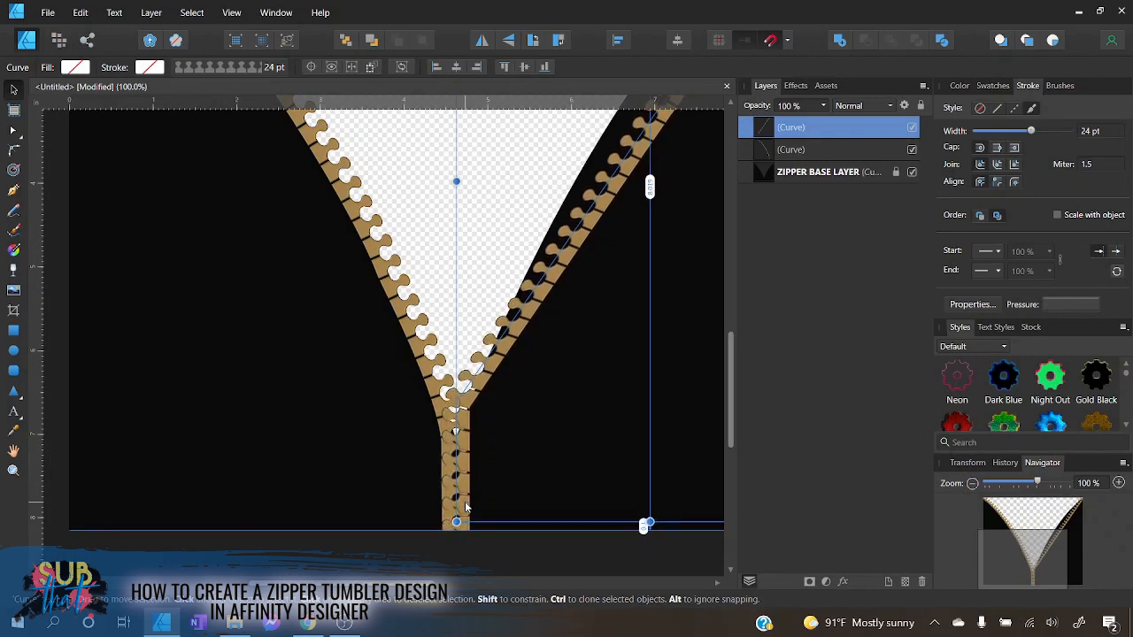
{"action": "key", "text": "Right"}
{"action": "key", "text": "Right"}
{"action": "key", "text": "Right"}
{"action": "key", "text": "Right"}
{"action": "key", "text": "Right"}
{"action": "key", "text": "Right"}
{"action": "key", "text": "Right"}
{"action": "key", "text": "Right"}
{"action": "key", "text": "Right"}
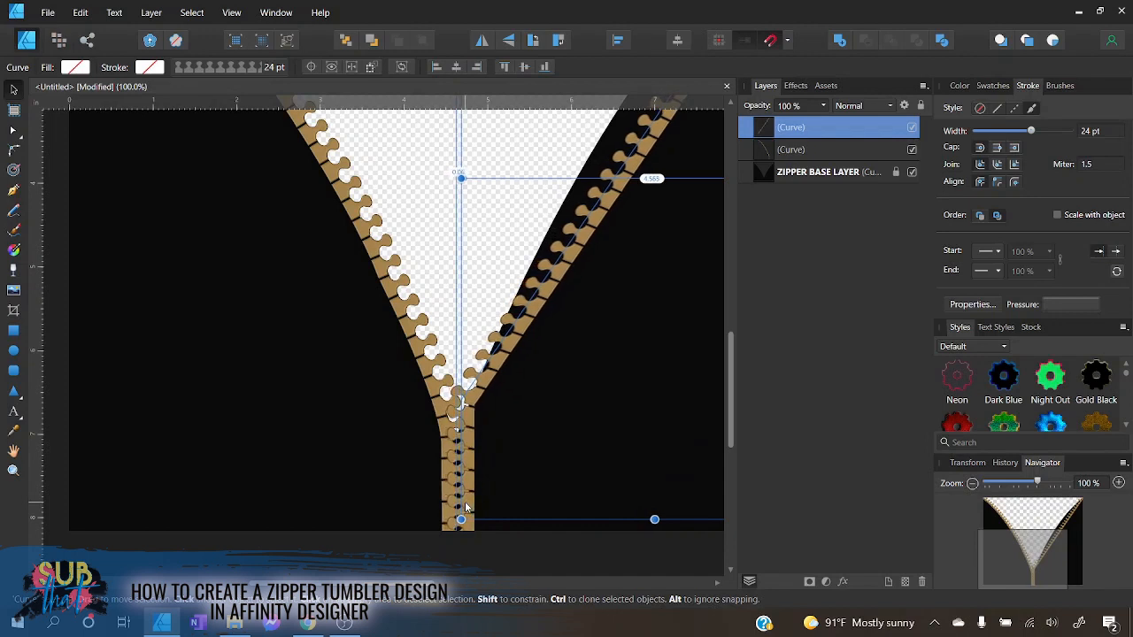
{"action": "key", "text": "Down"}
{"action": "key", "text": "Down"}
{"action": "key", "text": "Down"}
{"action": "key", "text": "Down"}
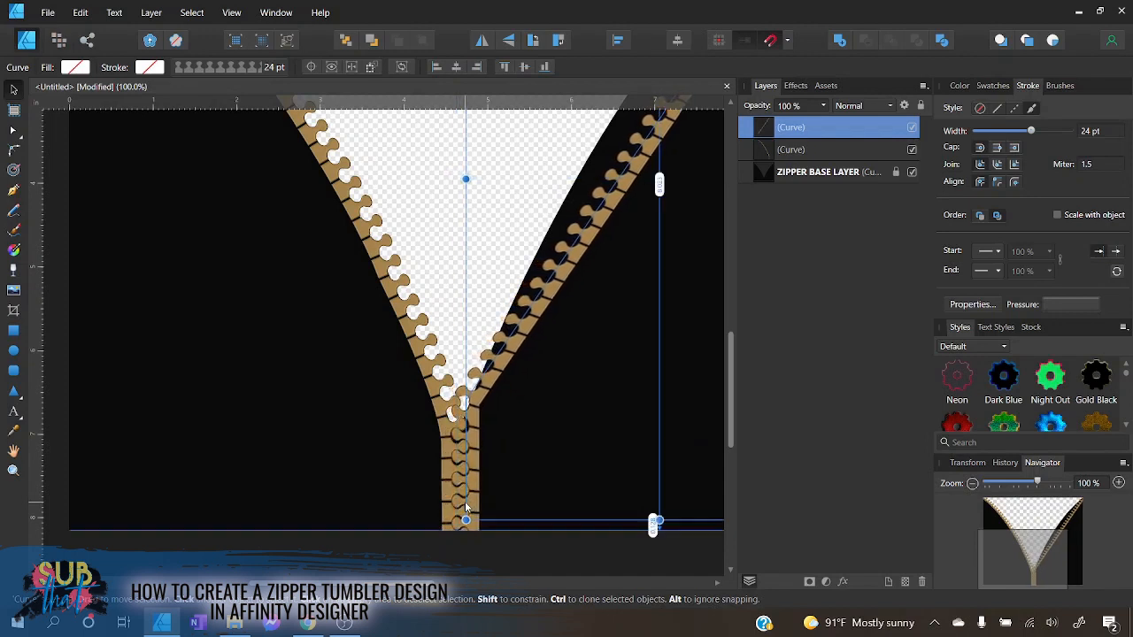
{"action": "key", "text": "Up"}
{"action": "key", "text": "Up"}
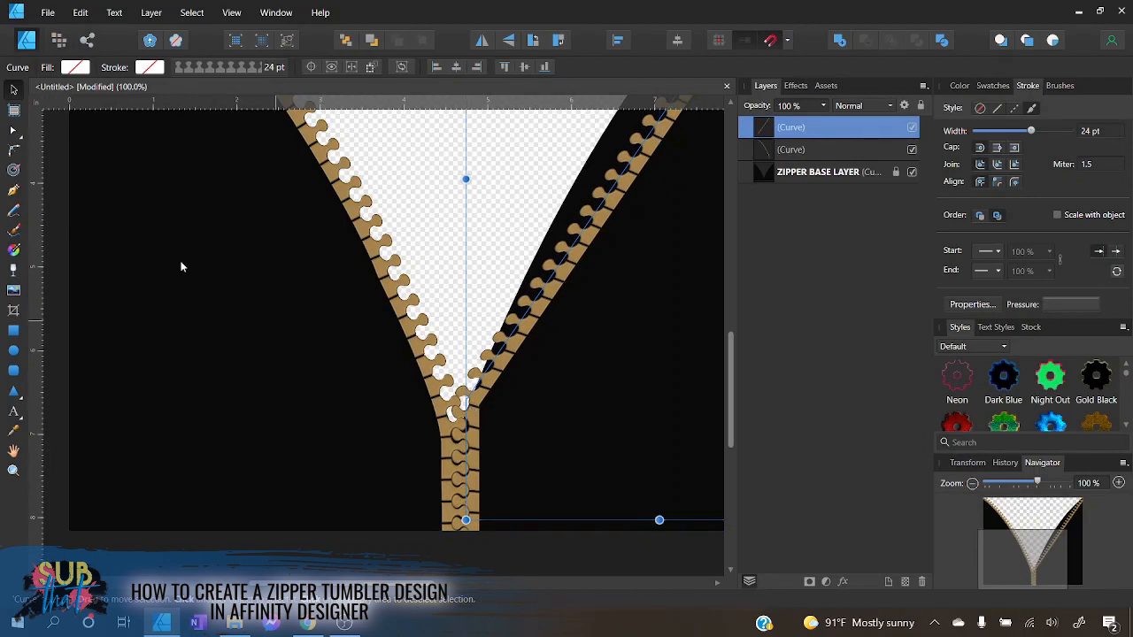
- Move the right-hand path's tip node slightly straight down, to just above the 7 in mark
{"action": "left_click", "coordinate": [14, 132]}
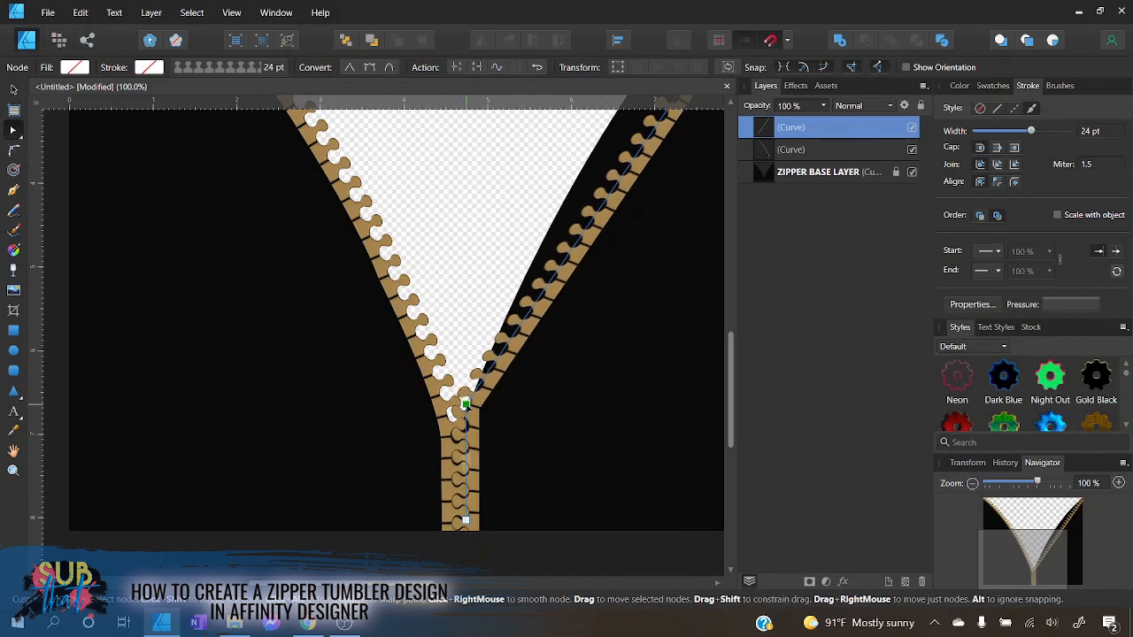
{"action": "left_click", "coordinate": [464, 401]}
{"action": "mouse_move", "coordinate": [470, 400]}
{"action": "left_mouse_down"}
{"action": "mouse_move", "coordinate": [467, 435]}
{"action": "mouse_move", "coordinate": [466, 416]}
{"action": "left_mouse_up"}
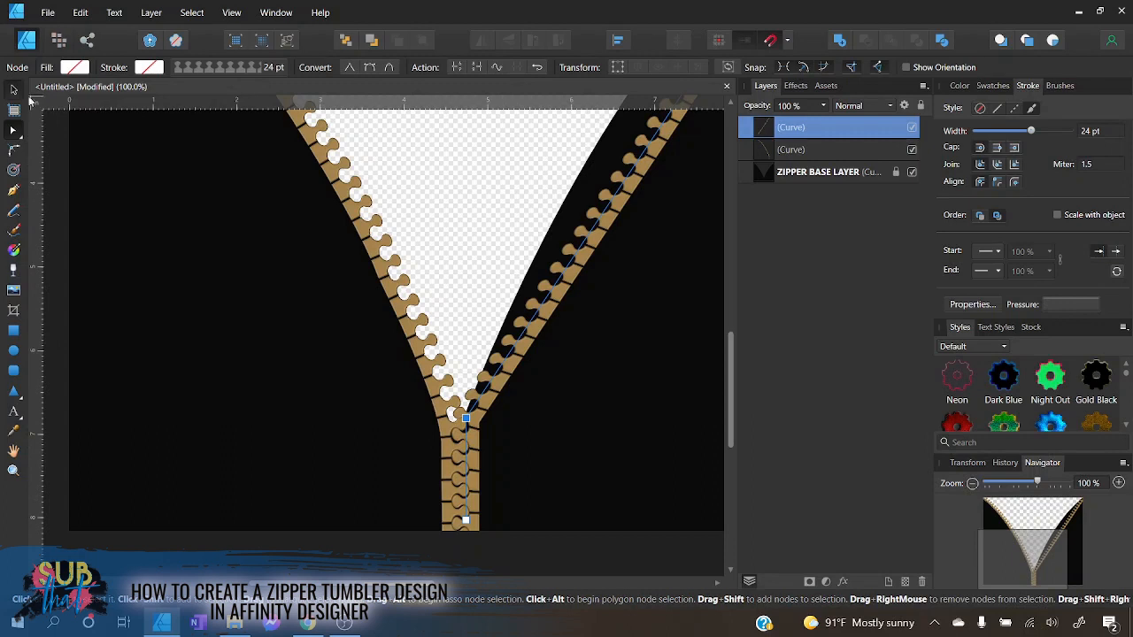
- Fine-tune the whole right-hand teeth path's position in tiny nudges so the bottom teeth mesh with the left row
{"action": "left_click", "coordinate": [14, 89]}
{"action": "key", "text": "Right"}
{"action": "key", "text": "Right"}
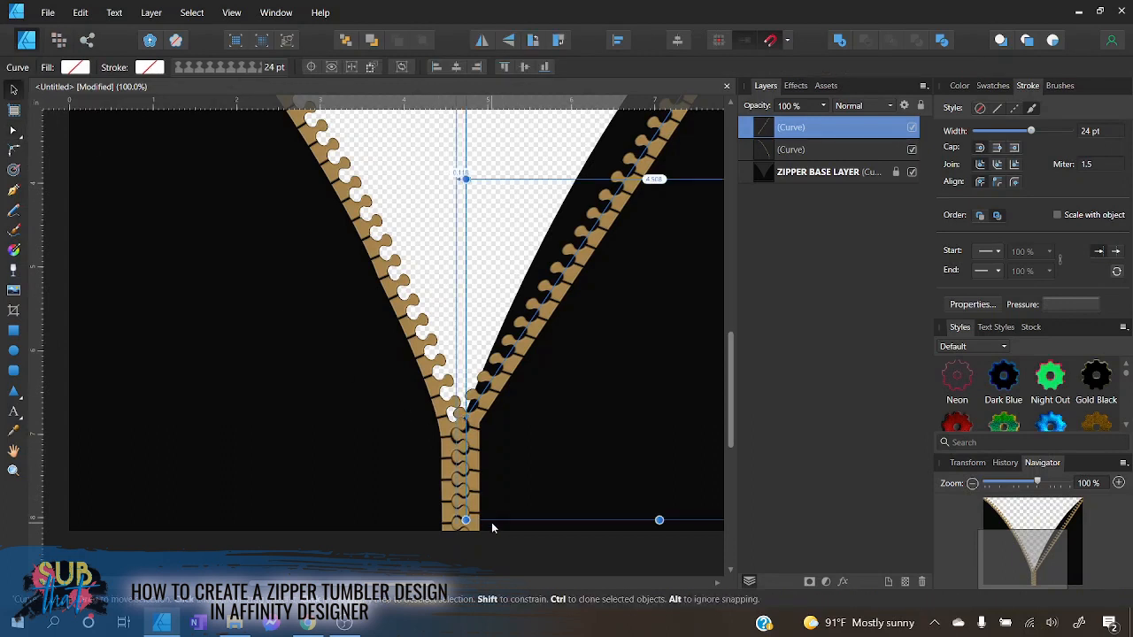
{"action": "key", "text": "Up"}
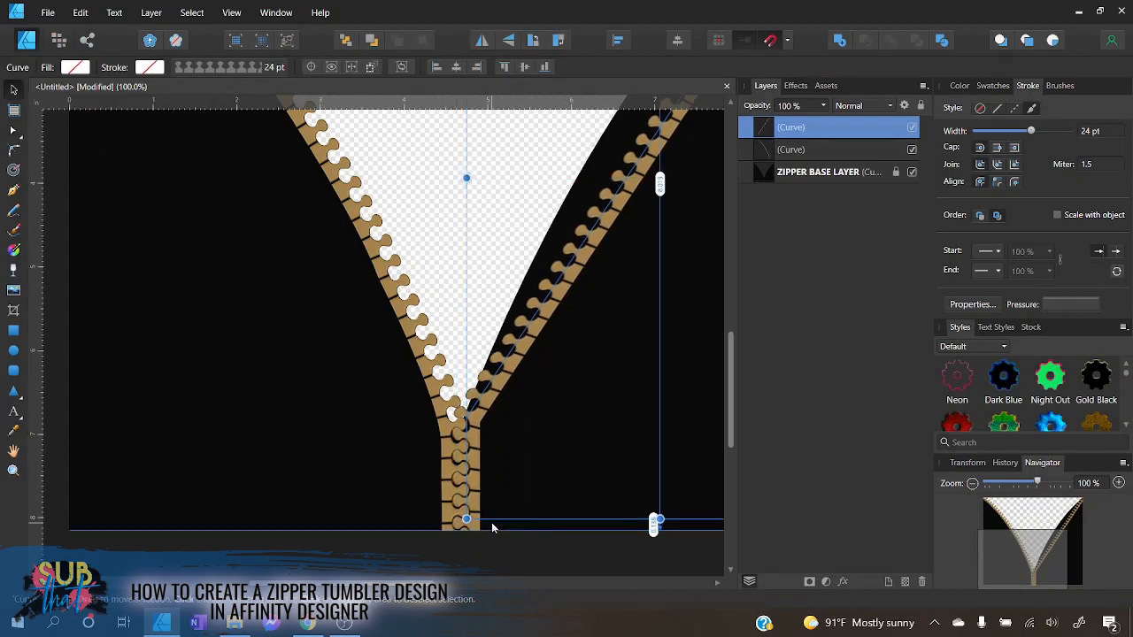
{"action": "key", "text": "Left"}
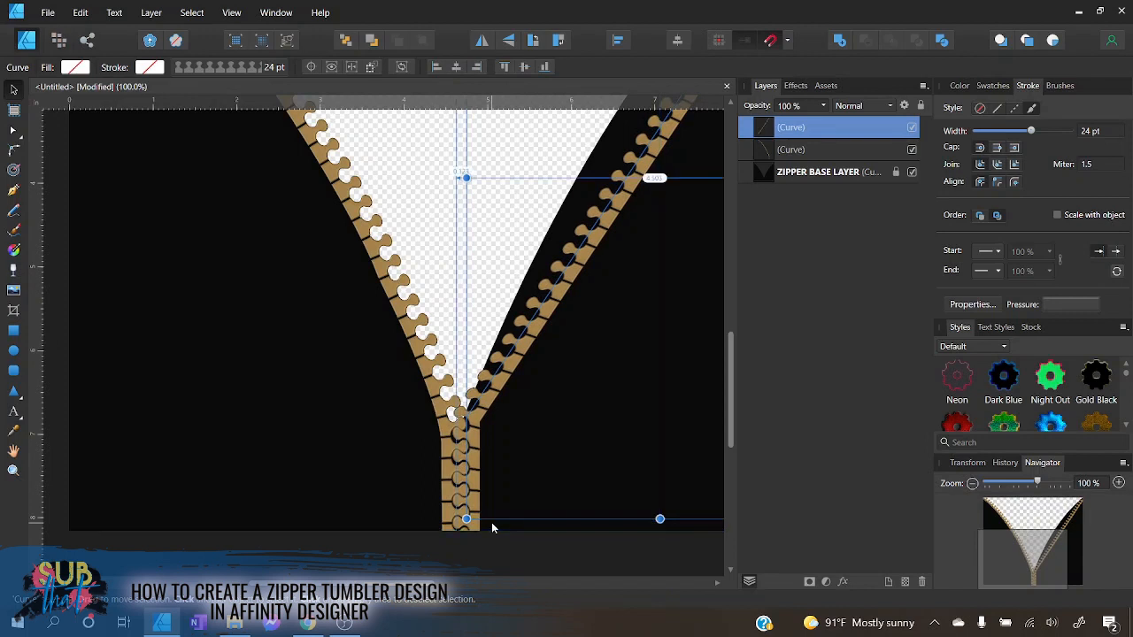
{"action": "key", "text": "Down"}
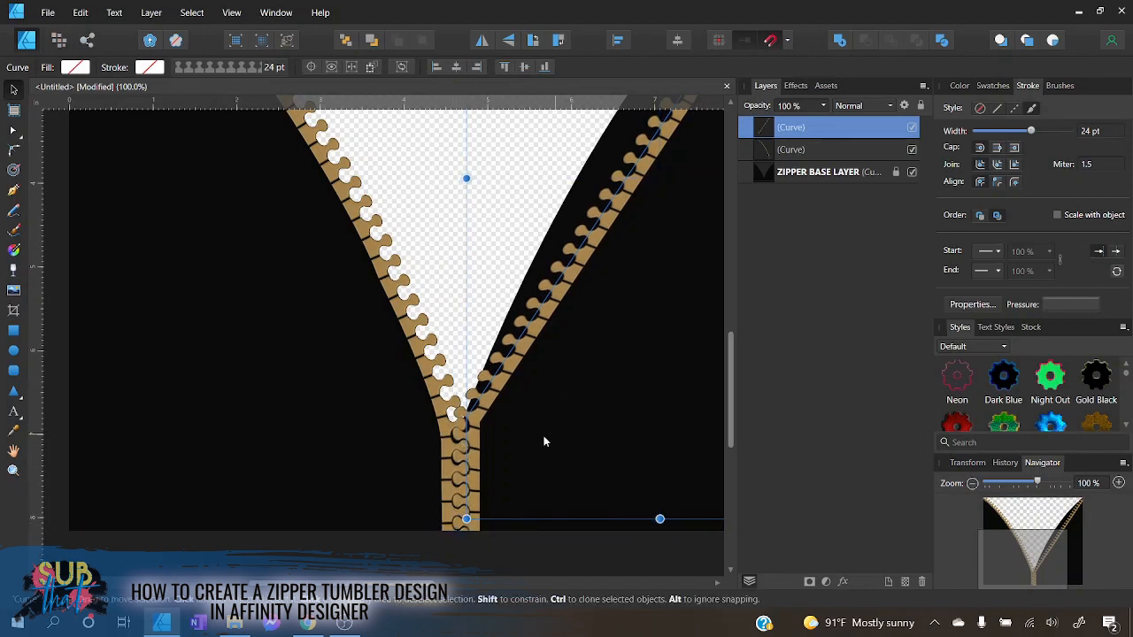
{"action": "left_click", "coordinate": [457, 476]}
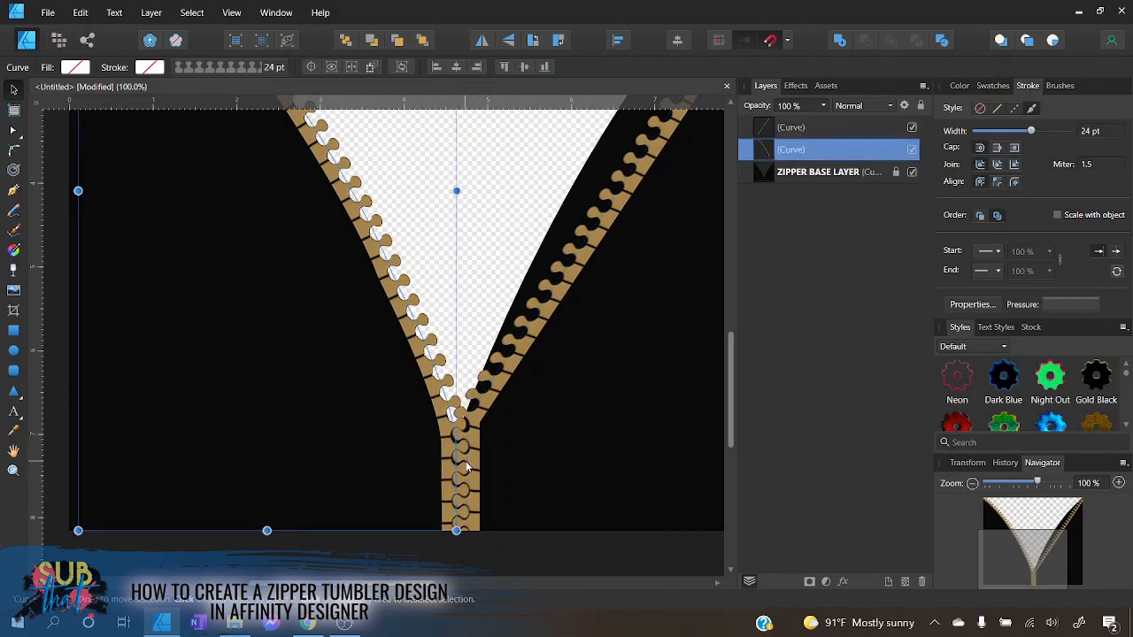
{"action": "left_click", "coordinate": [481, 473]}
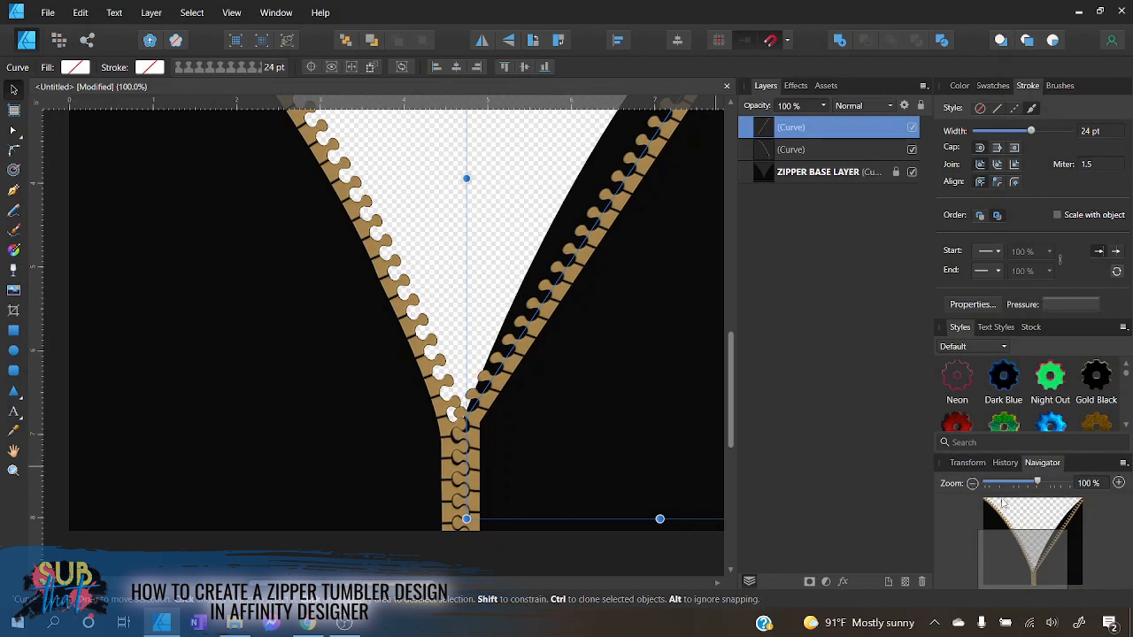
- Bend the right-hand path's long upper segment up and left so the teeth follow the black shape's curved edge
{"action": "left_click", "coordinate": [972, 484]}
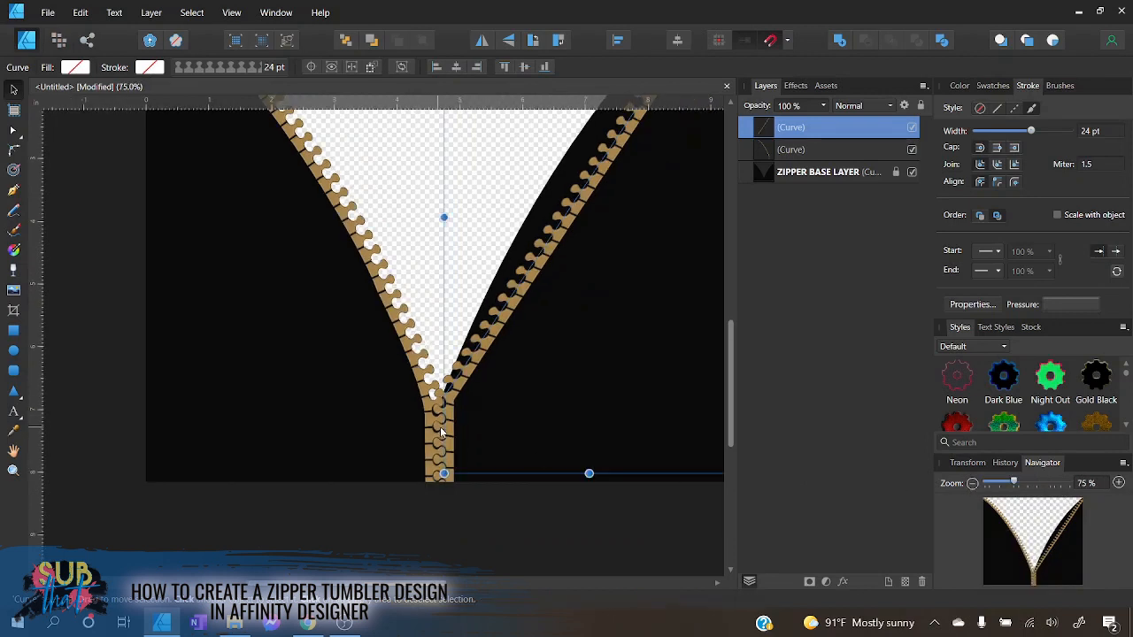
{"action": "left_click", "coordinate": [972, 483]}
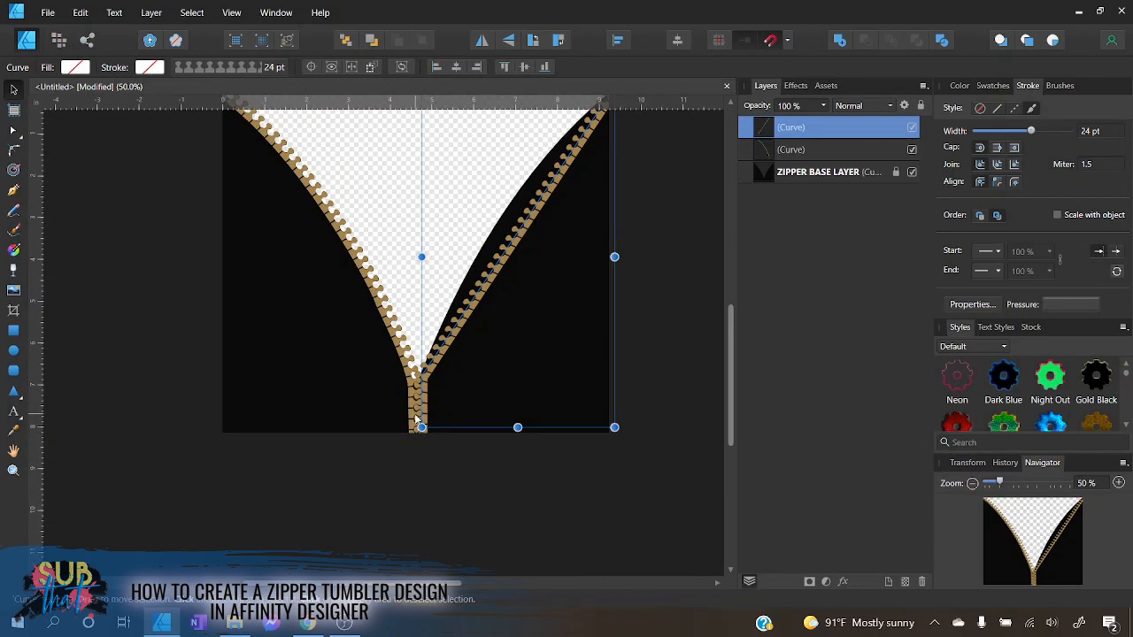
{"action": "scroll", "coordinate": [583, 389], "scroll_direction": "up", "scroll_amount": 3}
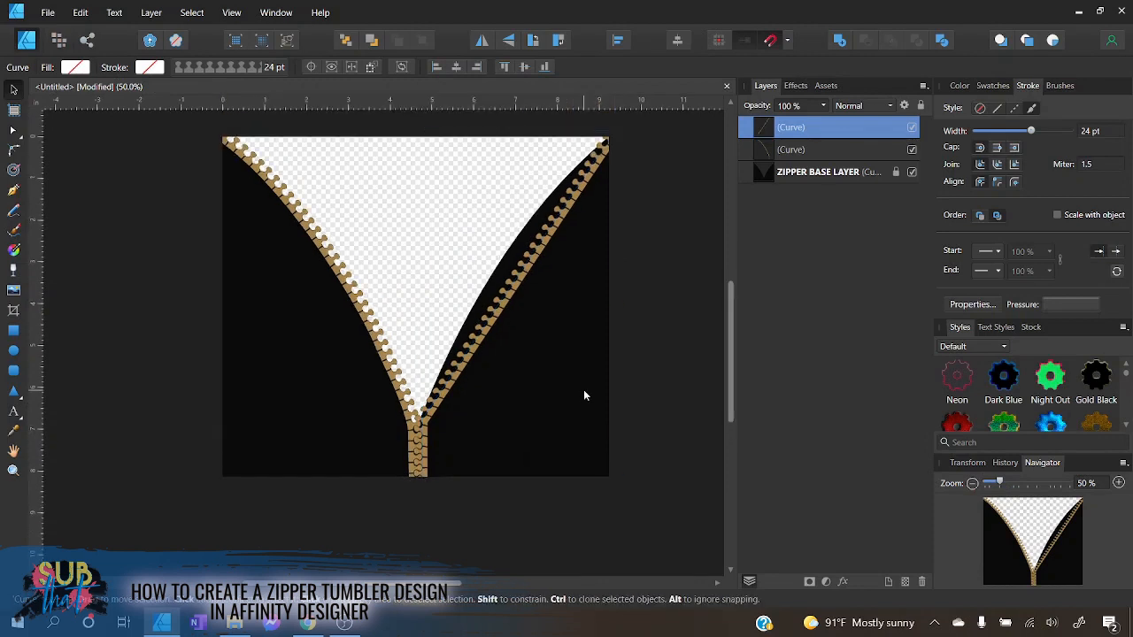
{"action": "left_click", "coordinate": [14, 130]}
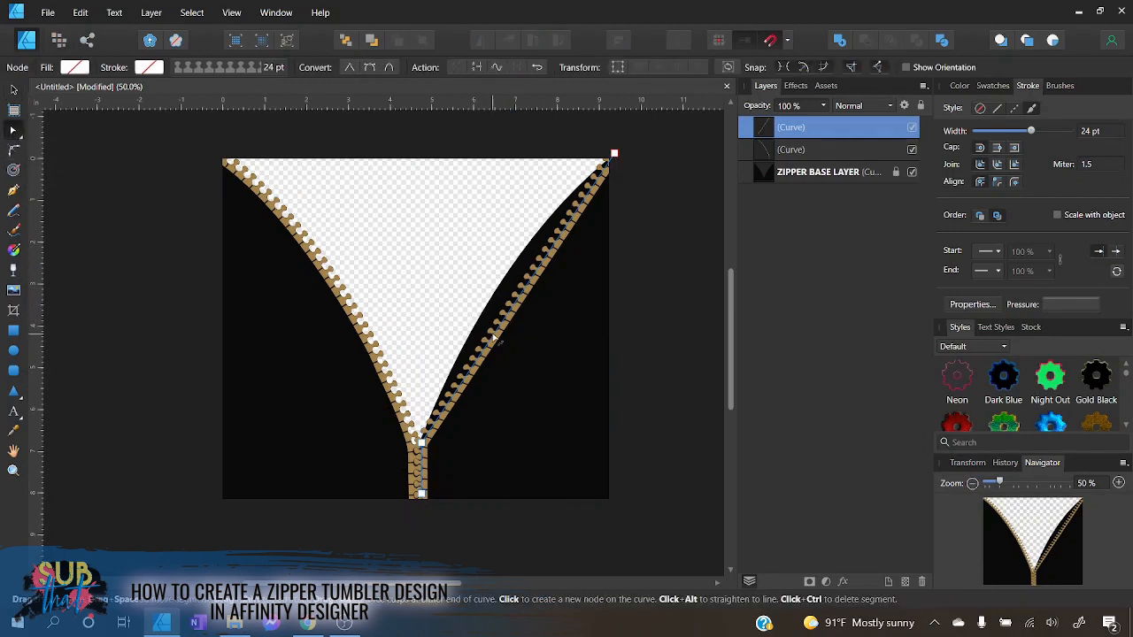
{"action": "left_click_drag", "start_coordinate": [494, 336], "coordinate": [481, 324]}
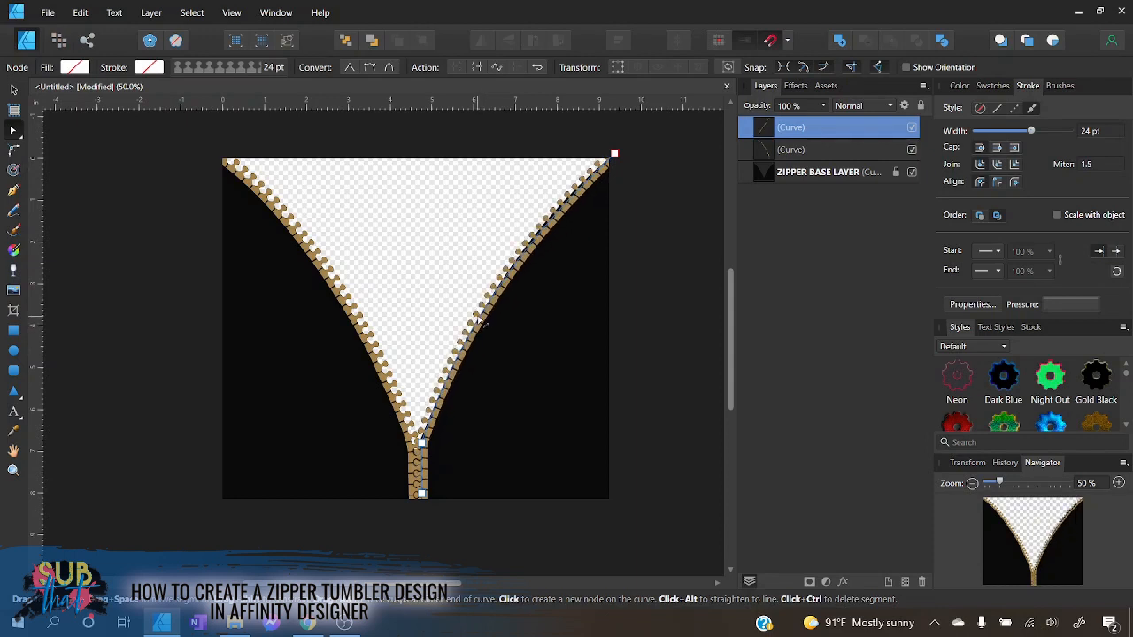
- Bend the lower part of the right-hand path's upper segment slightly outward toward the black shape's curved edge
{"action": "left_click", "coordinate": [1119, 484]}
{"action": "left_click", "coordinate": [1119, 484]}
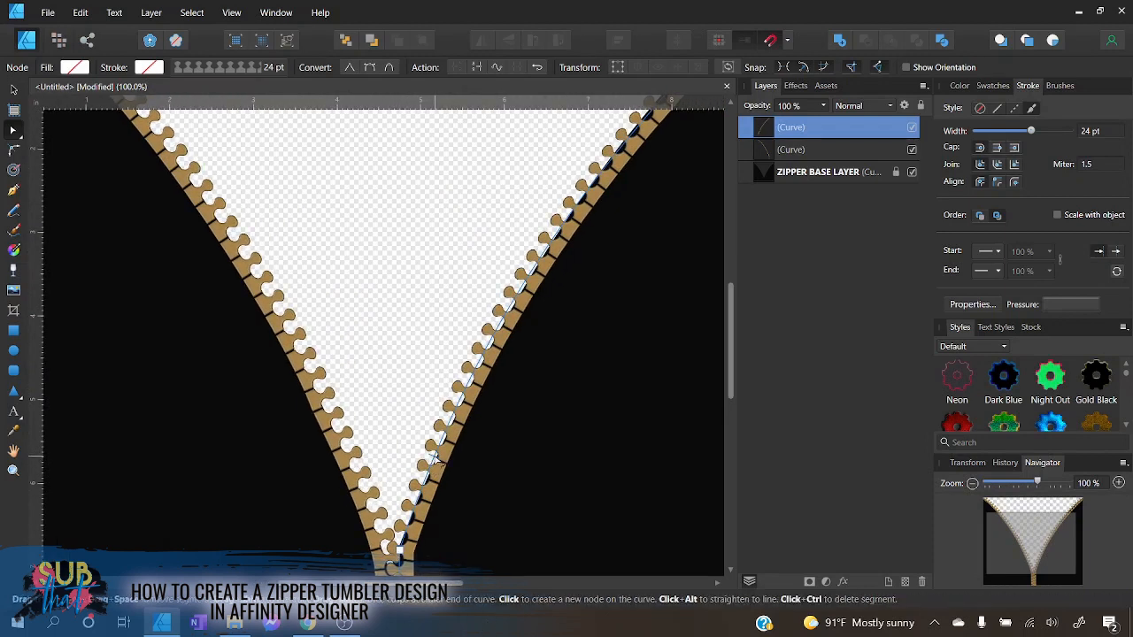
{"action": "left_click_drag", "start_coordinate": [433, 457], "coordinate": [440, 462]}
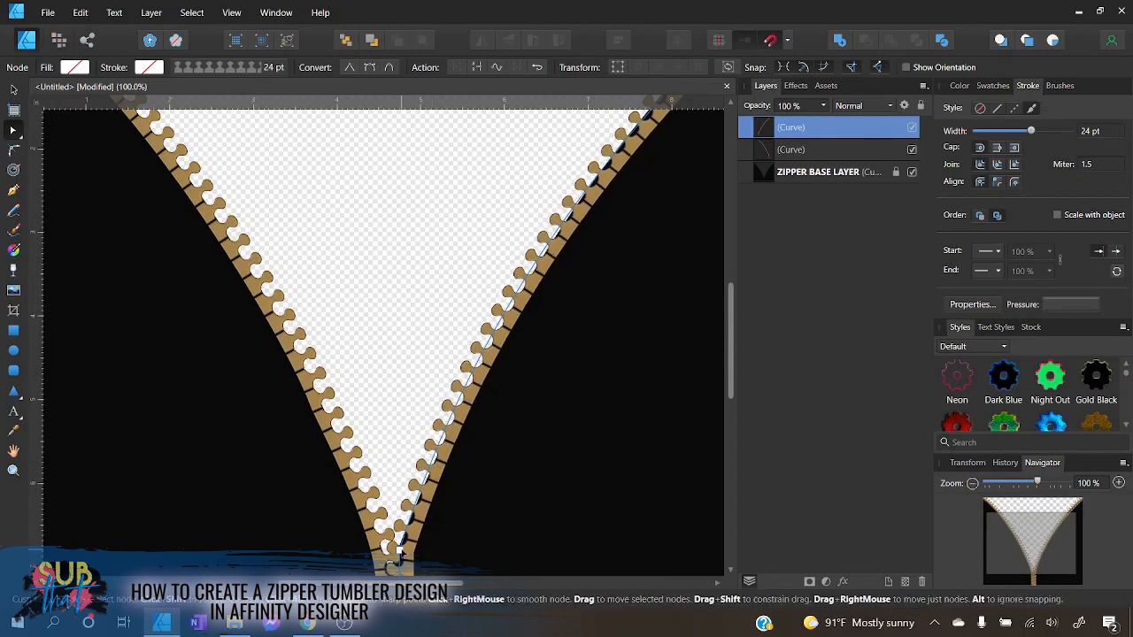
- Nudge the right-hand path's node at the V's tip slightly left and up so its teeth meet the left row
{"action": "left_click", "coordinate": [399, 551]}
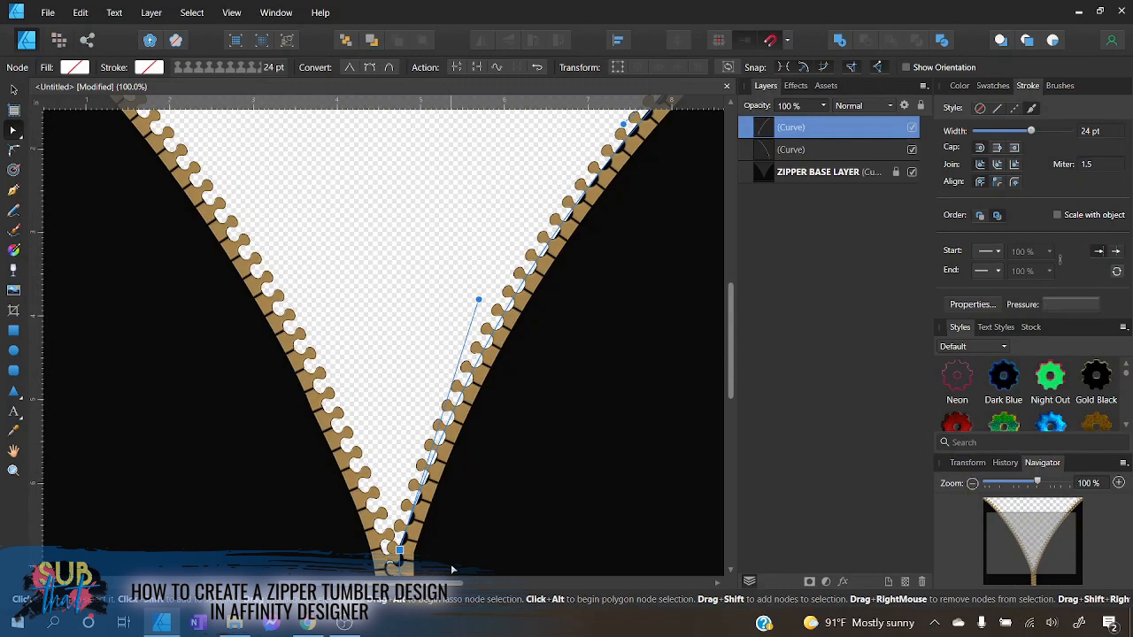
{"action": "key", "text": "Left"}
{"action": "key", "text": "Left"}
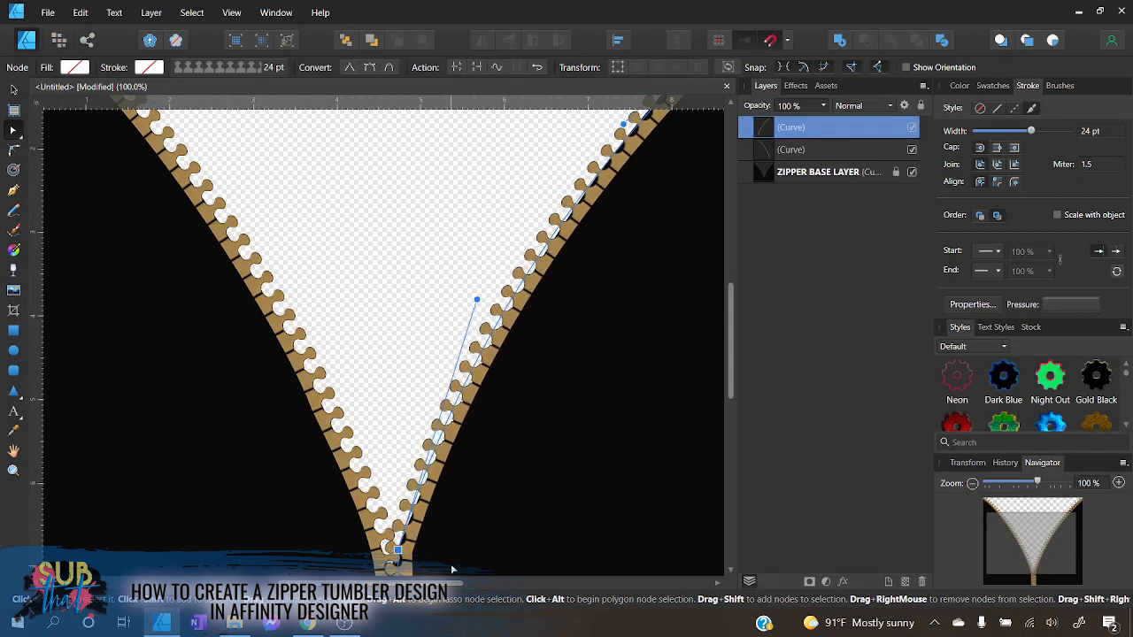
{"action": "scroll", "coordinate": [430, 532], "scroll_direction": "down", "scroll_amount": 2}
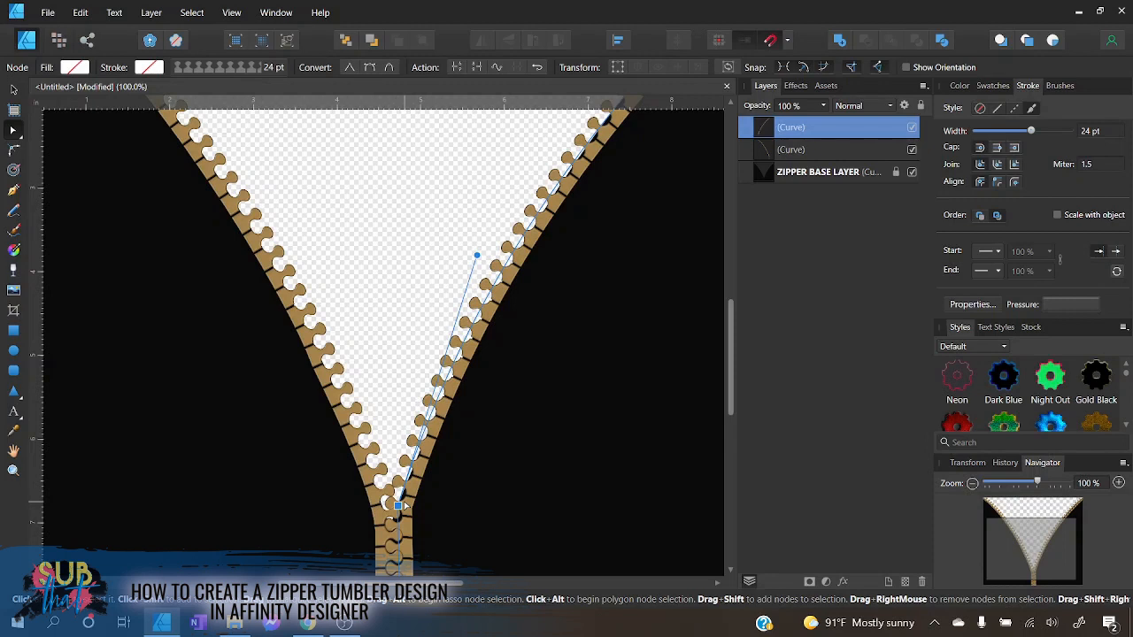
{"action": "key", "text": "Up"}
{"action": "key", "text": "Up"}
{"action": "key", "text": "Up"}
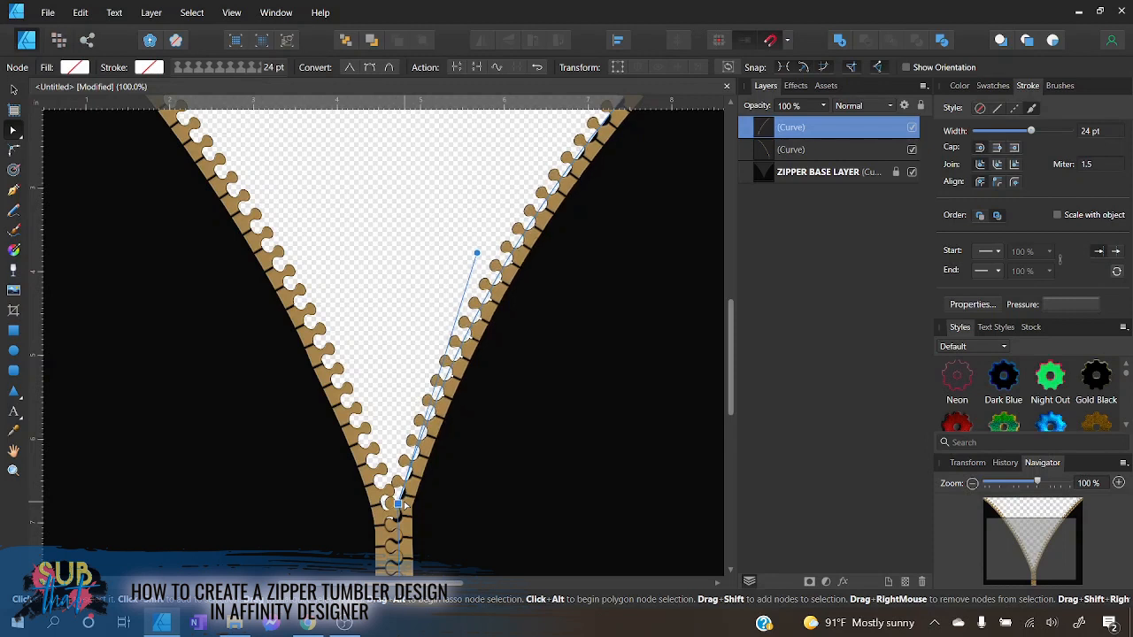
{"action": "key", "text": "Left"}
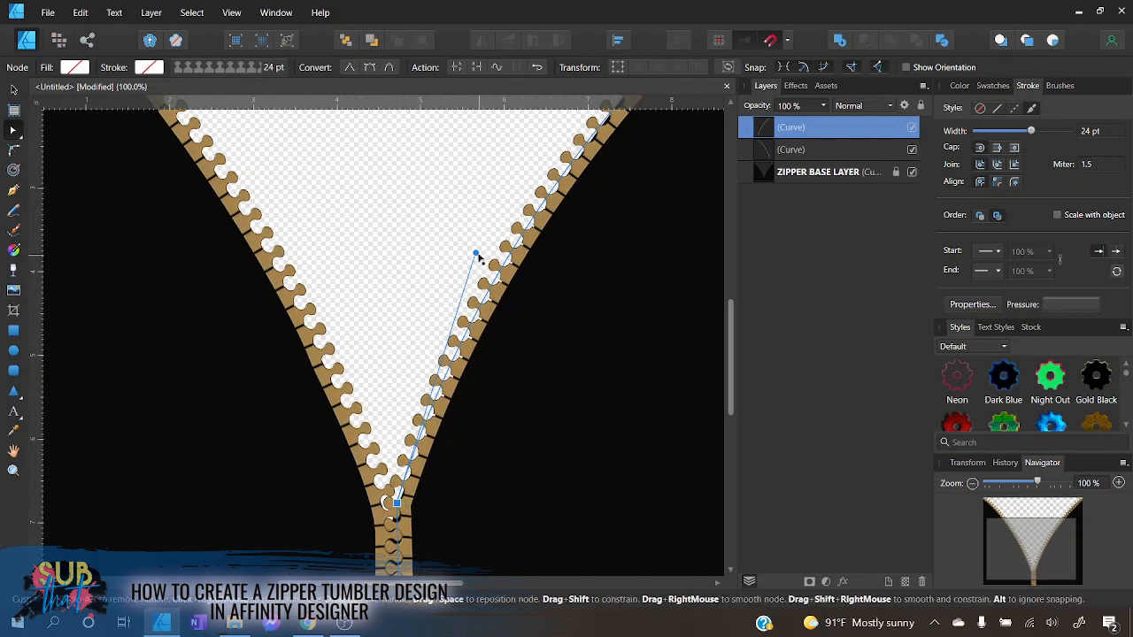
- Shift the upper segment's lower curve handle slightly outward and raise its upper handle so the right-hand teeth follow the black edge, and deselect the path
{"action": "left_click_drag", "start_coordinate": [478, 255], "coordinate": [487, 262]}
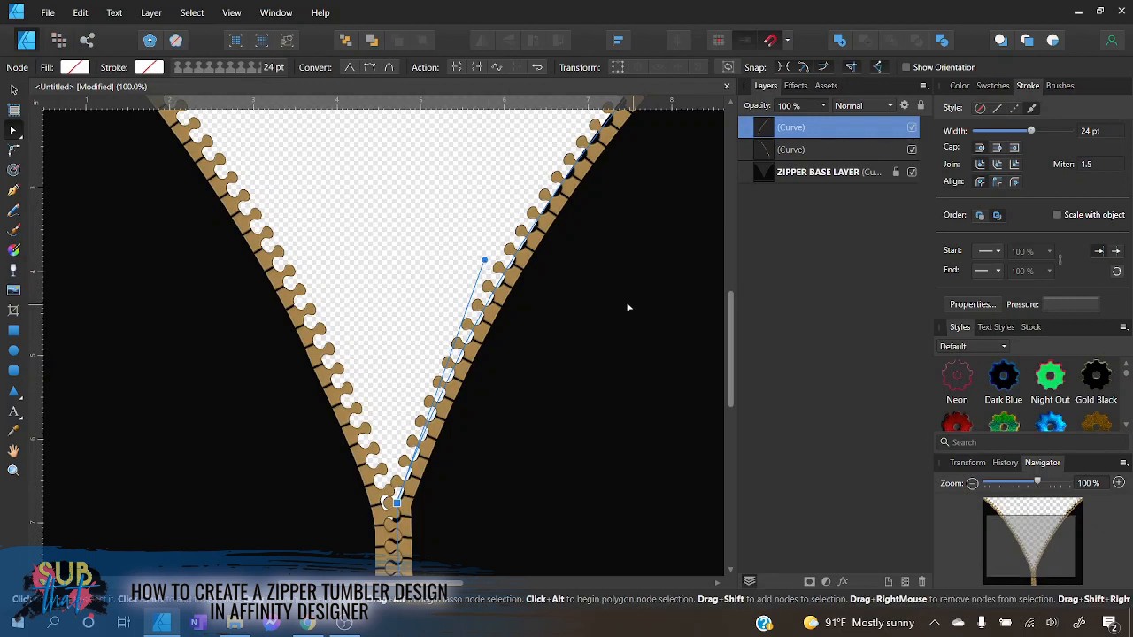
{"action": "scroll", "coordinate": [605, 318], "scroll_direction": "up", "scroll_amount": 3}
{"action": "left_click_drag", "start_coordinate": [444, 585], "coordinate": [513, 585]}
{"action": "scroll", "coordinate": [511, 425], "scroll_direction": "up", "scroll_amount": 2}
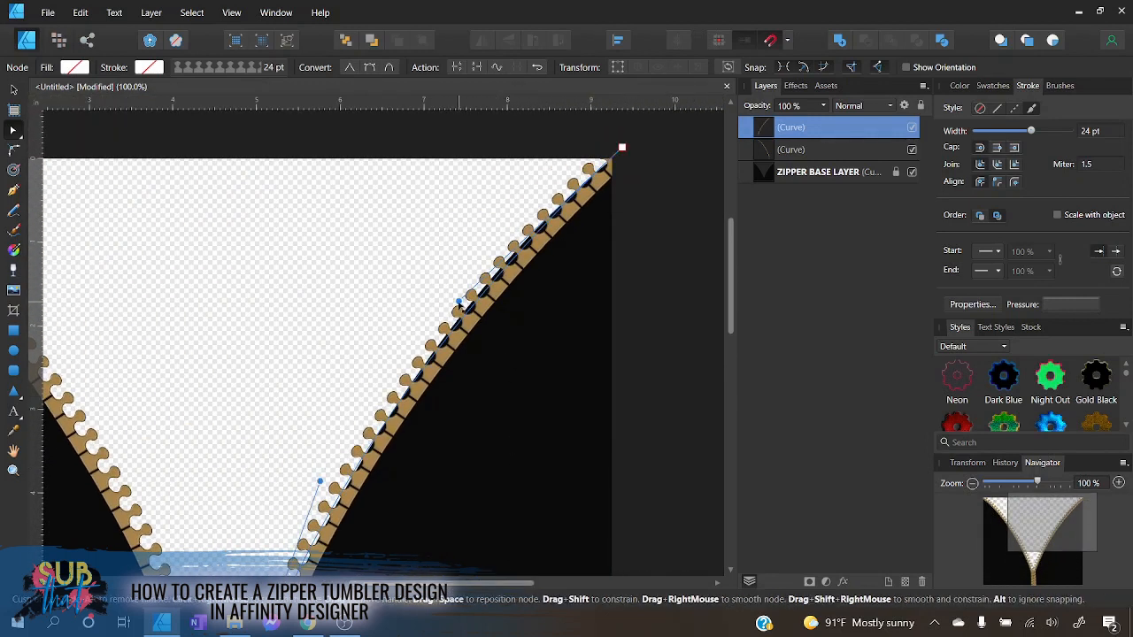
{"action": "left_click", "coordinate": [459, 302]}
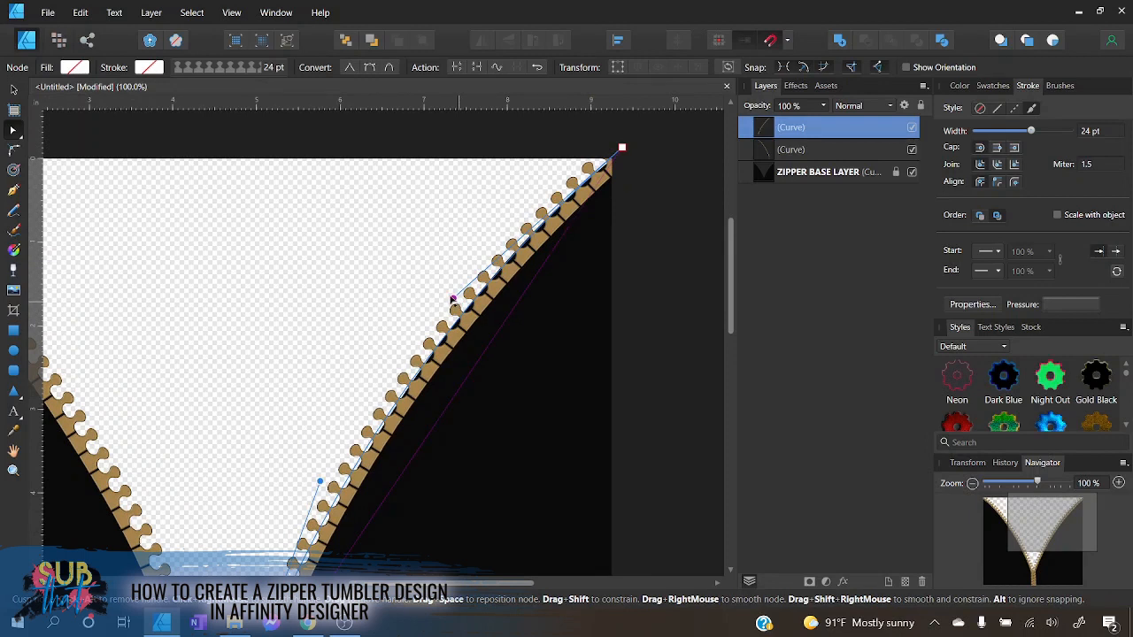
{"action": "left_click_drag", "start_coordinate": [454, 302], "coordinate": [464, 275]}
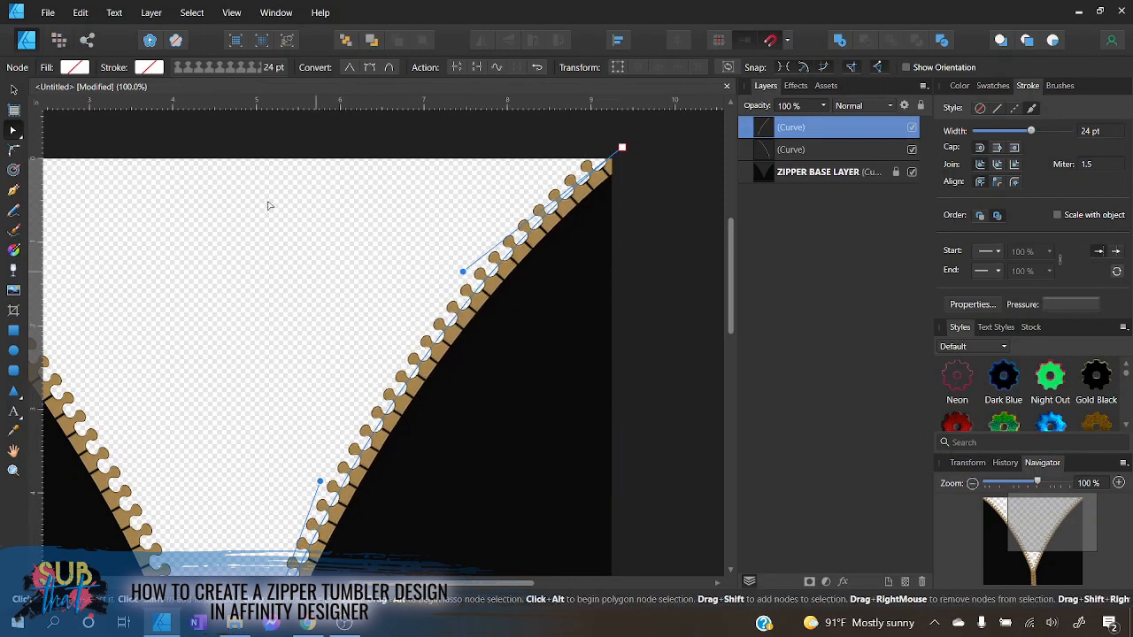
{"action": "left_click", "coordinate": [14, 89]}
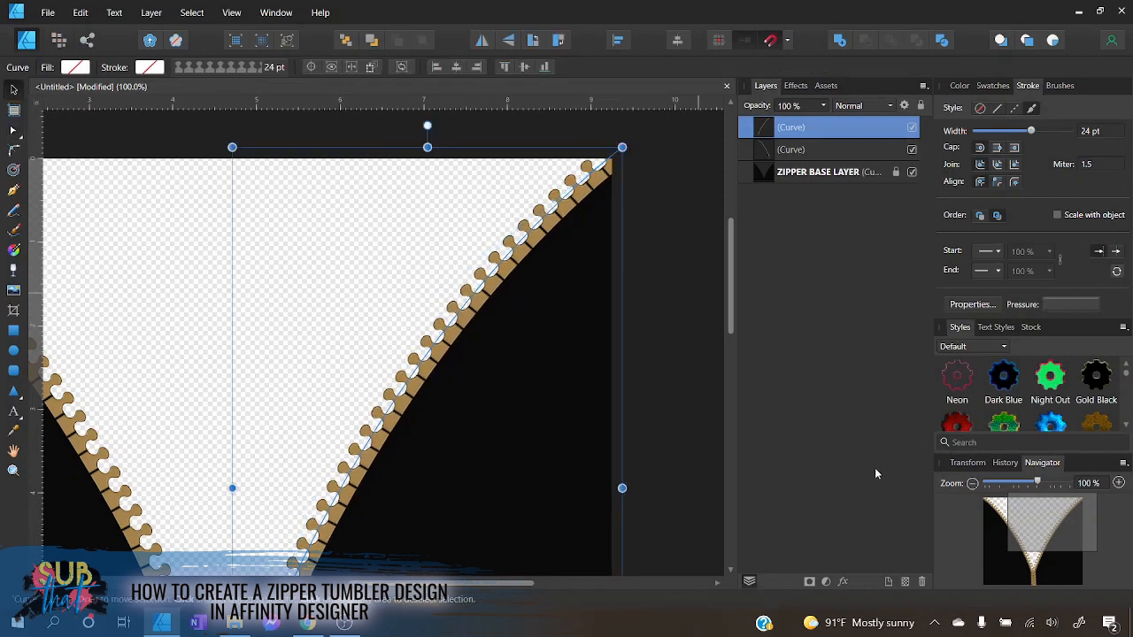
{"action": "left_click", "coordinate": [972, 483]}
{"action": "left_click", "coordinate": [972, 483]}
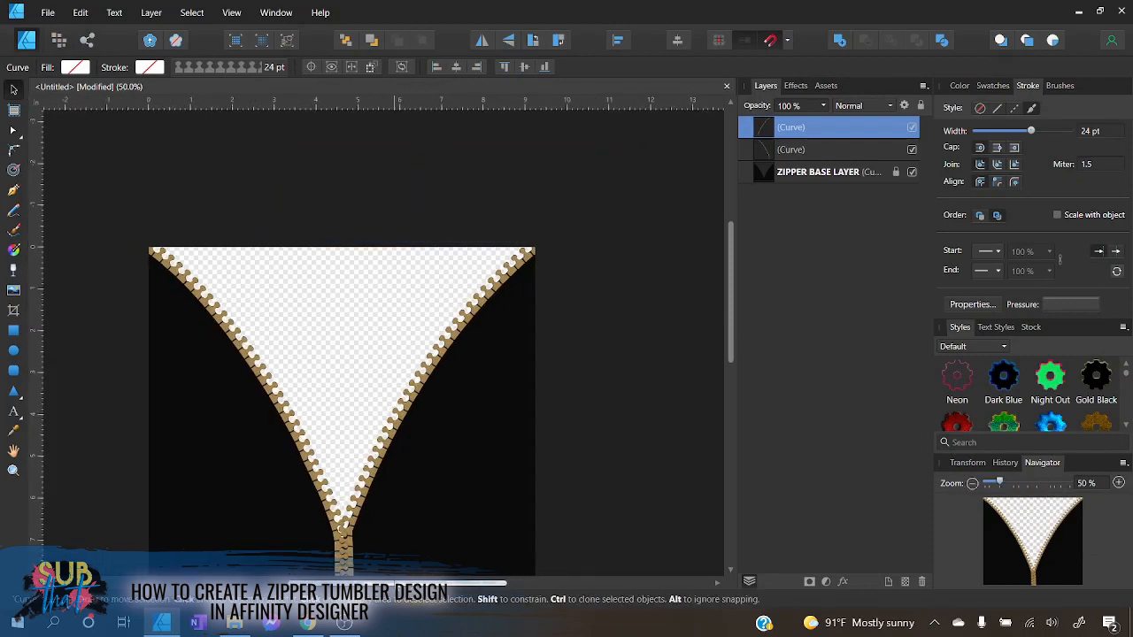
{"action": "scroll", "coordinate": [428, 496], "scroll_direction": "down", "scroll_amount": 2}
{"action": "left_click", "coordinate": [582, 482]}
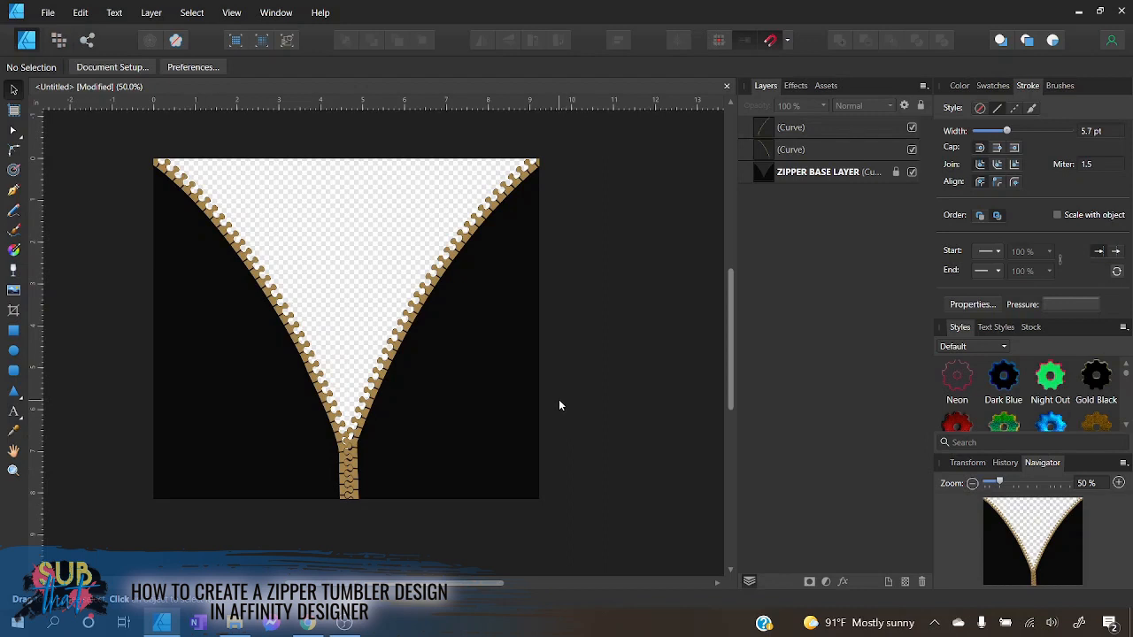
- Duplicate the right-hand zipper teeth curve layer
{"action": "left_click", "coordinate": [819, 127]}
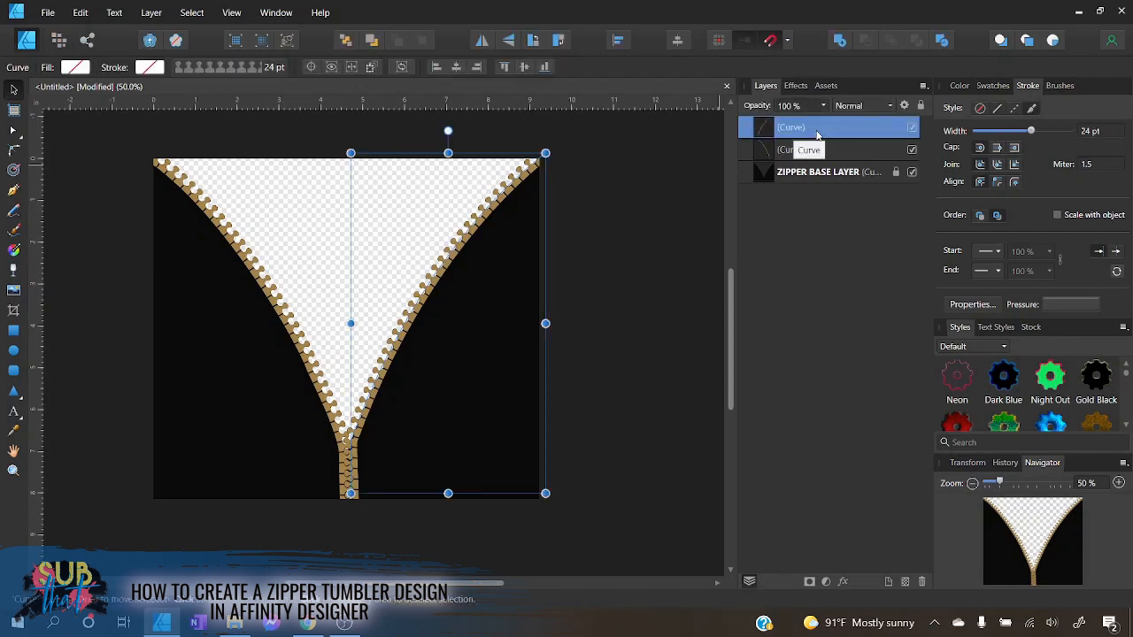
{"action": "right_click", "coordinate": [817, 131]}
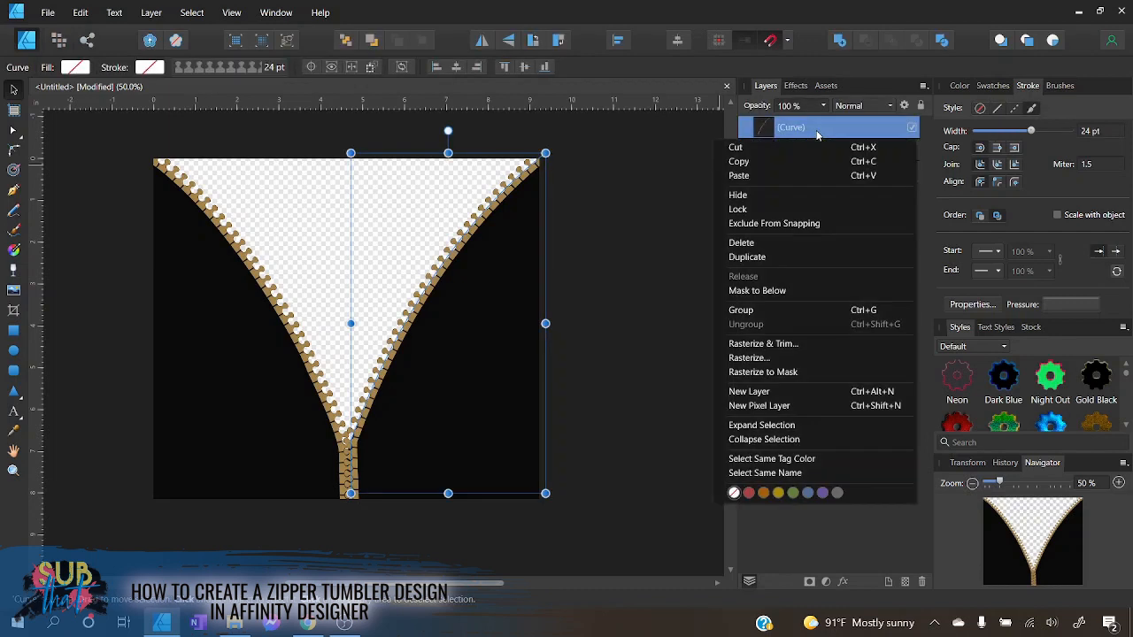
{"action": "left_click", "coordinate": [770, 258]}
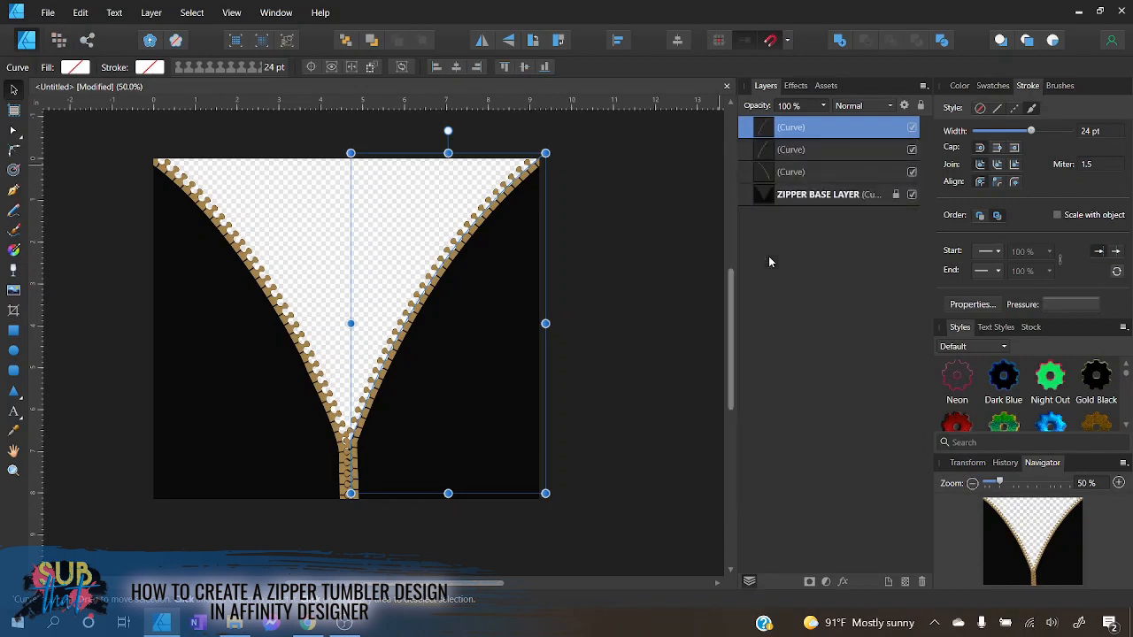
- Change the duplicated right zipper curve's stroke to a dashed line with a dash of 4 and a gap of 3
{"action": "left_click", "coordinate": [1015, 110]}
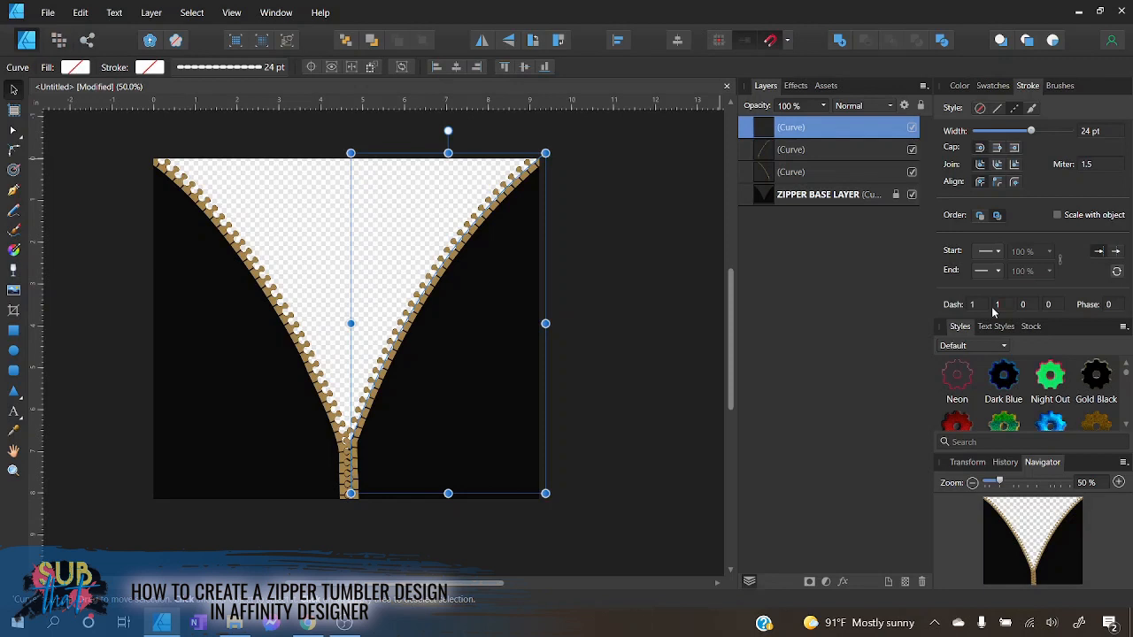
{"action": "left_click", "coordinate": [974, 307]}
{"action": "left_click", "coordinate": [998, 309]}
{"action": "key", "text": "Return"}
- Colour the dashed right curve's stroke white and reduce its width to 2.8 pt
{"action": "left_click", "coordinate": [960, 86]}
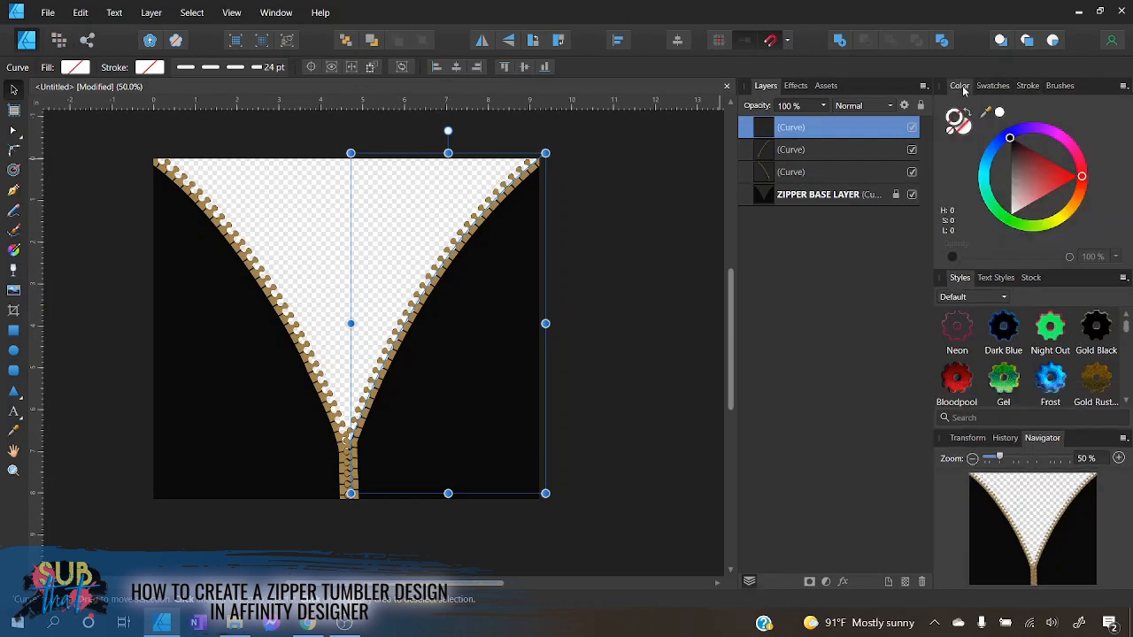
{"action": "left_click", "coordinate": [999, 113]}
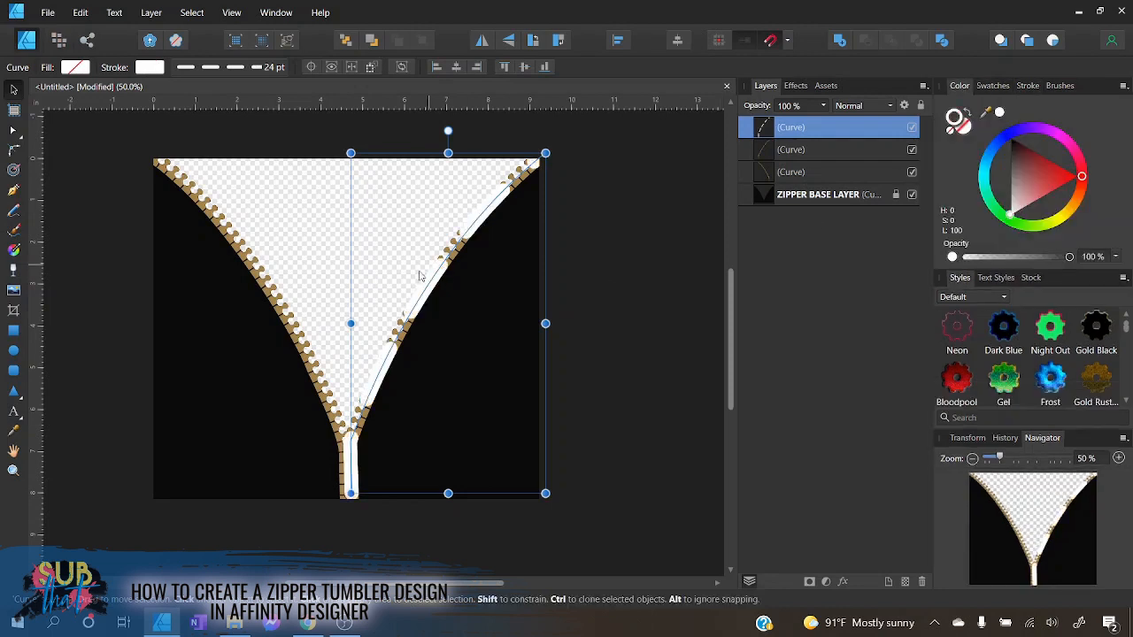
{"action": "left_click", "coordinate": [1028, 86]}
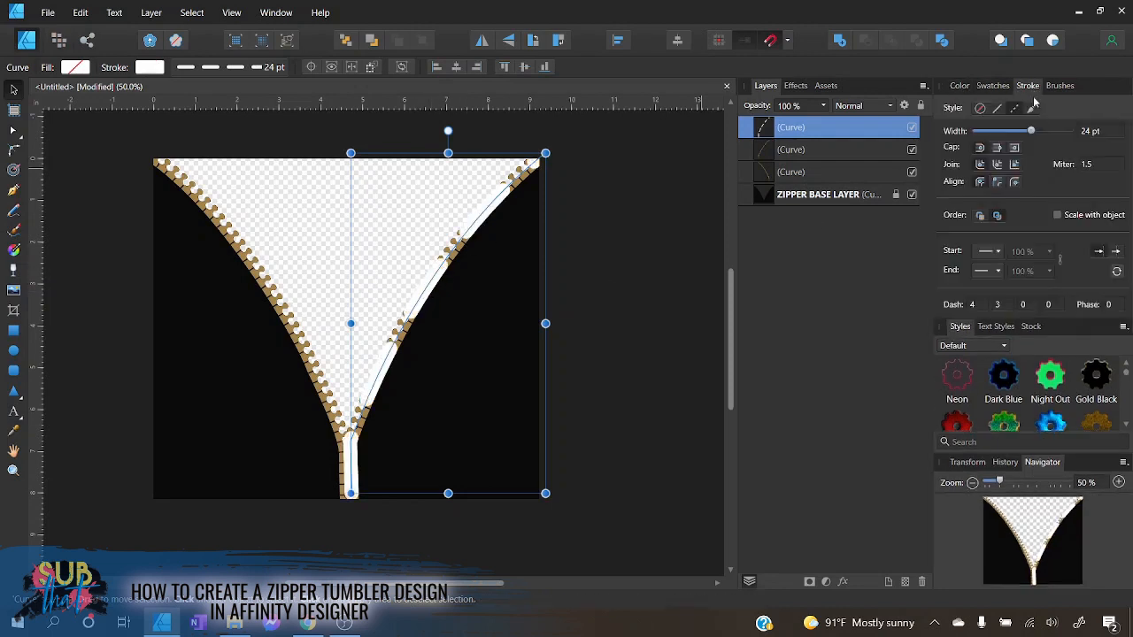
{"action": "left_click_drag", "start_coordinate": [1033, 132], "coordinate": [1000, 137]}
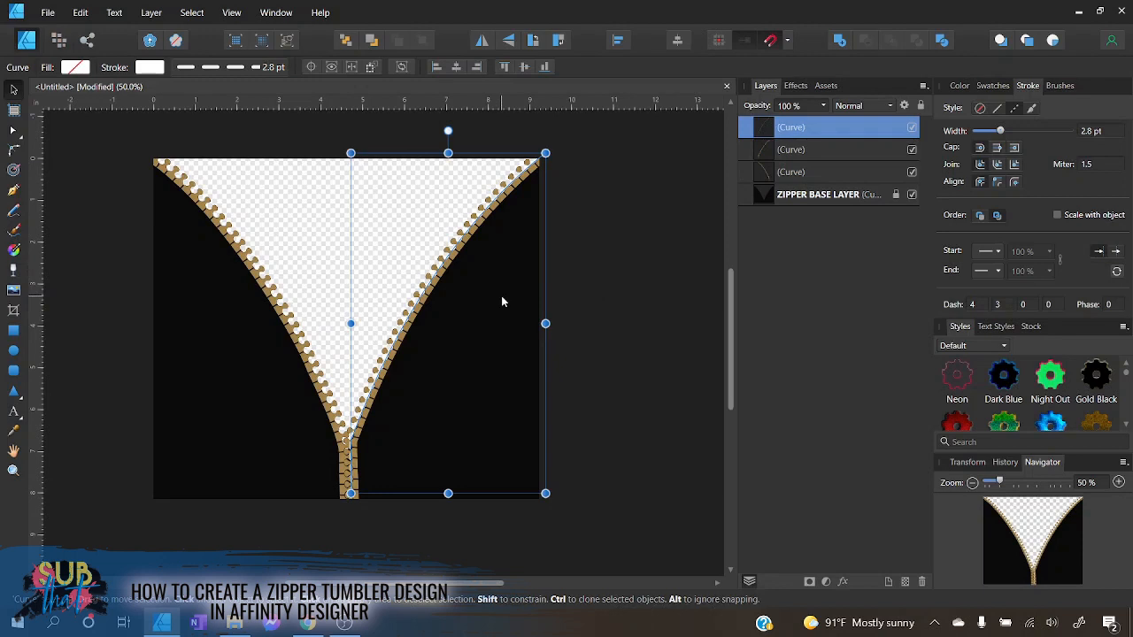
- Nudge the white dashed curve about 0.3 in right and slightly down, placing it as stitching just outside the right zipper teeth
{"action": "key", "text": "Right"}
{"action": "key", "text": "Right"}
{"action": "key", "text": "Right"}
{"action": "key", "text": "Right"}
{"action": "key", "text": "Right"}
{"action": "key", "text": "Right"}
{"action": "key", "text": "Right"}
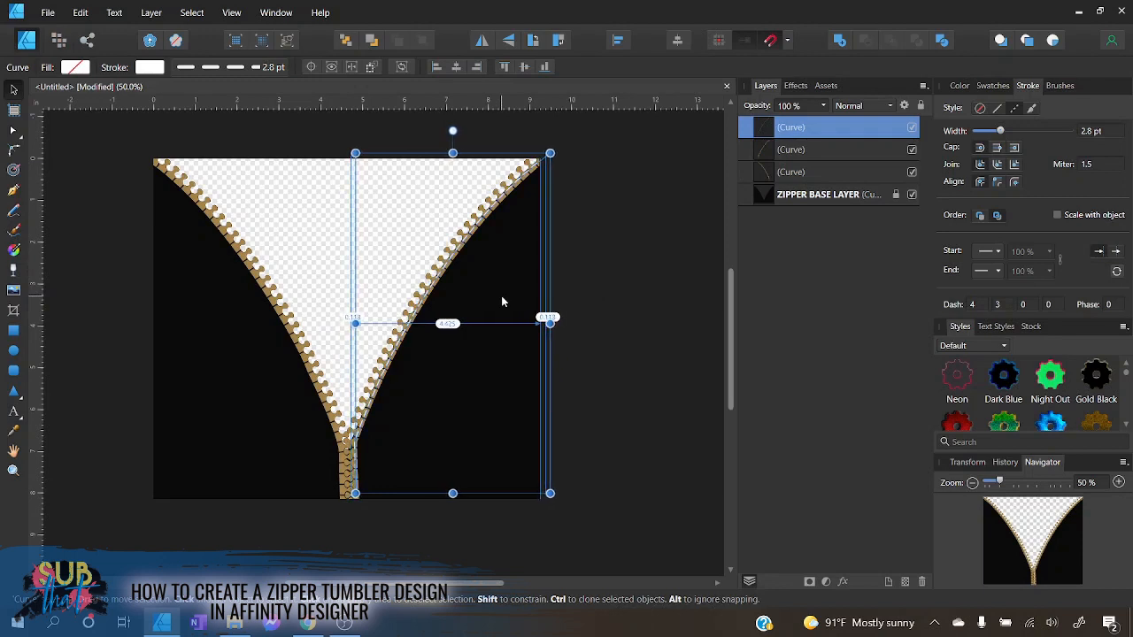
{"action": "key", "text": "Right"}
{"action": "key", "text": "Right"}
{"action": "key", "text": "Right"}
{"action": "key", "text": "Right"}
{"action": "key", "text": "Right"}
{"action": "key", "text": "Right"}
{"action": "key", "text": "Right"}
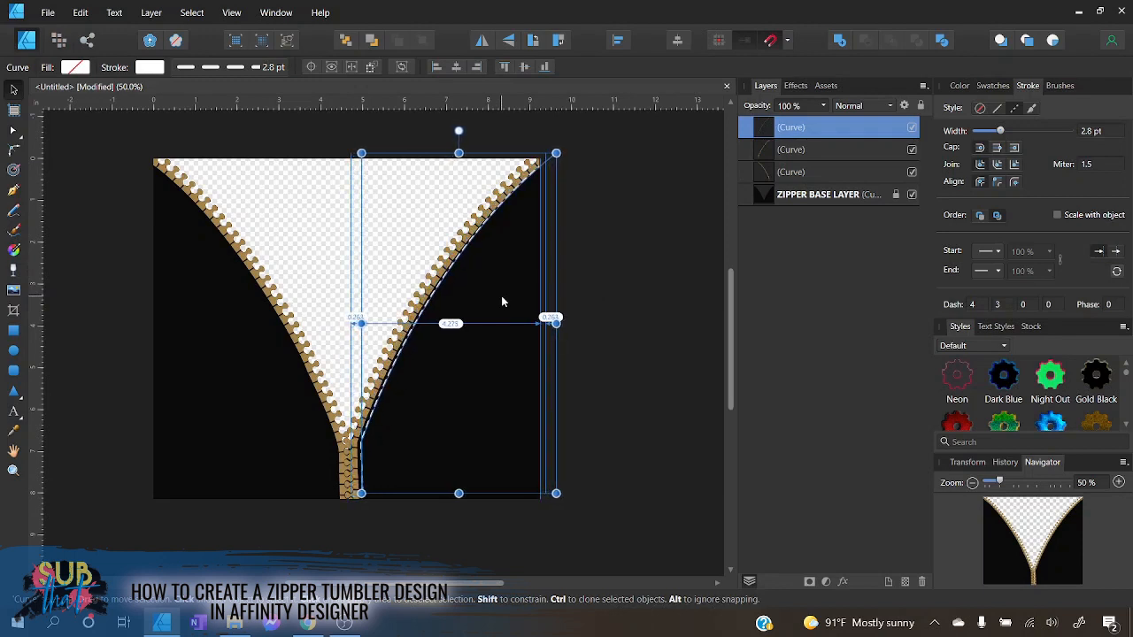
{"action": "key", "text": "Right"}
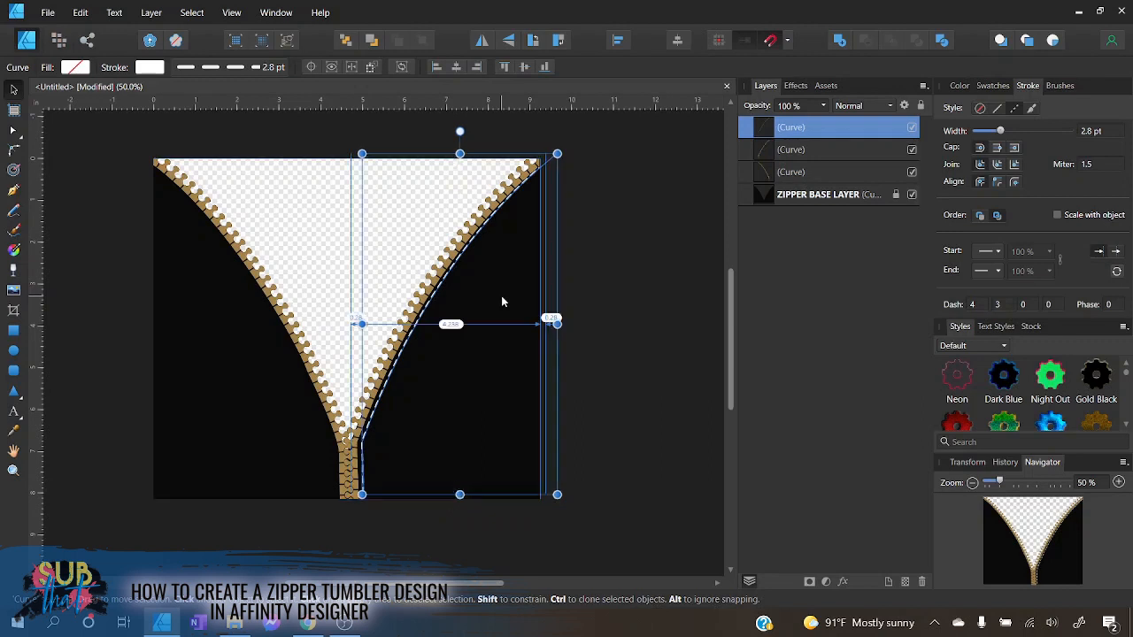
{"action": "key", "text": "Right"}
{"action": "key", "text": "Right"}
{"action": "key", "text": "Down"}
{"action": "key", "text": "Down"}
{"action": "key", "text": "Down"}
{"action": "key", "text": "Down"}
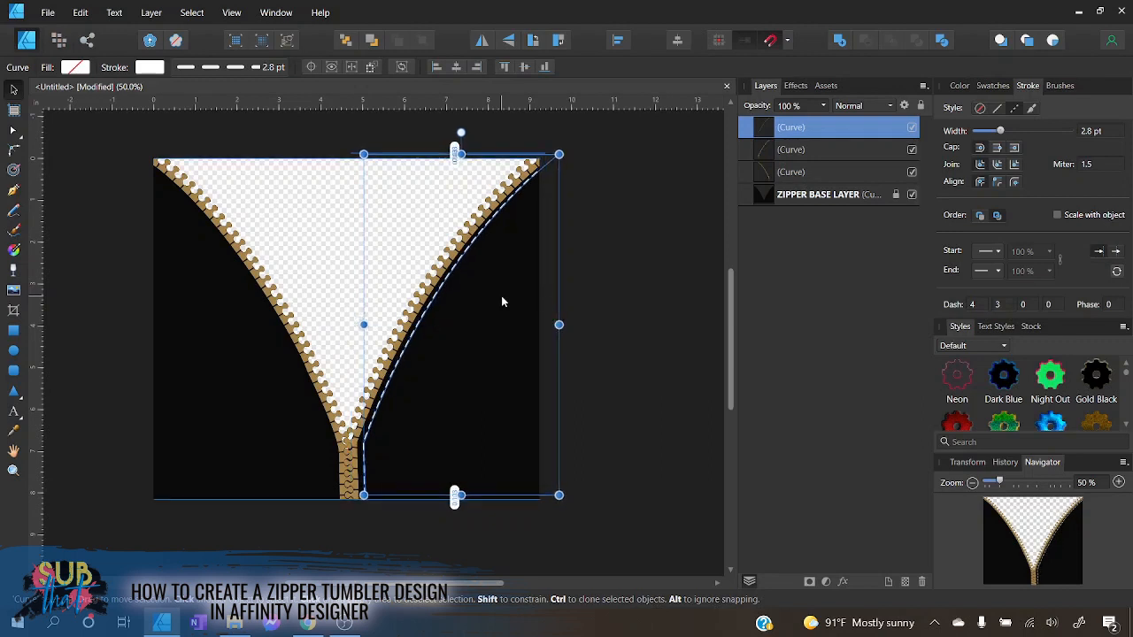
{"action": "key", "text": "Left"}
{"action": "key", "text": "Left"}
{"action": "key", "text": "Left"}
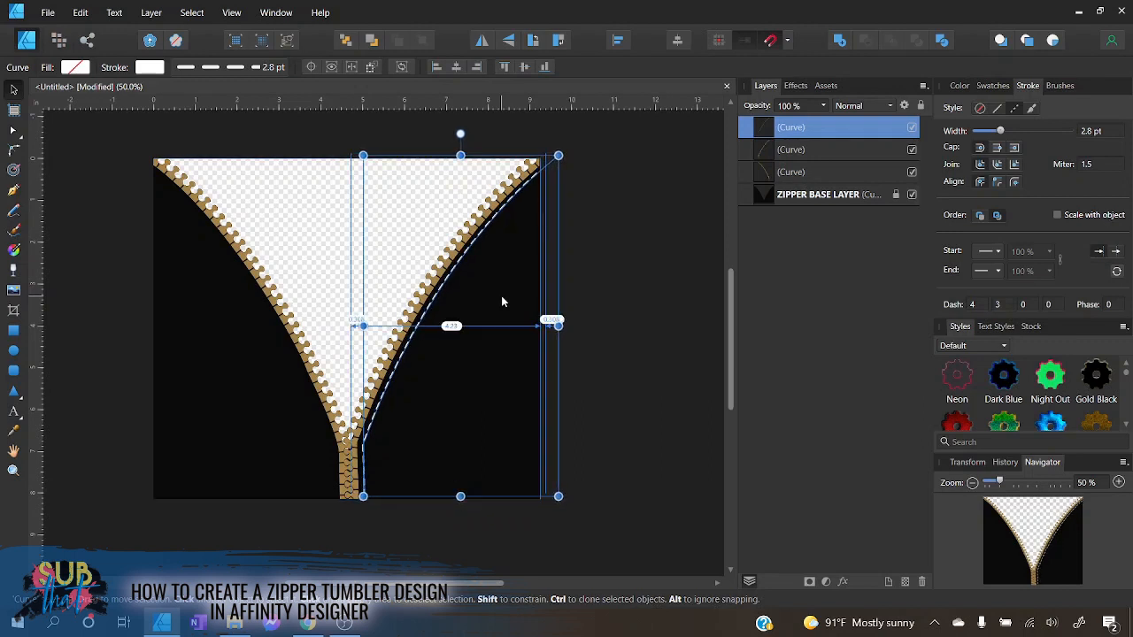
{"action": "key", "text": "Down"}
{"action": "key", "text": "Down"}
{"action": "key", "text": "Down"}
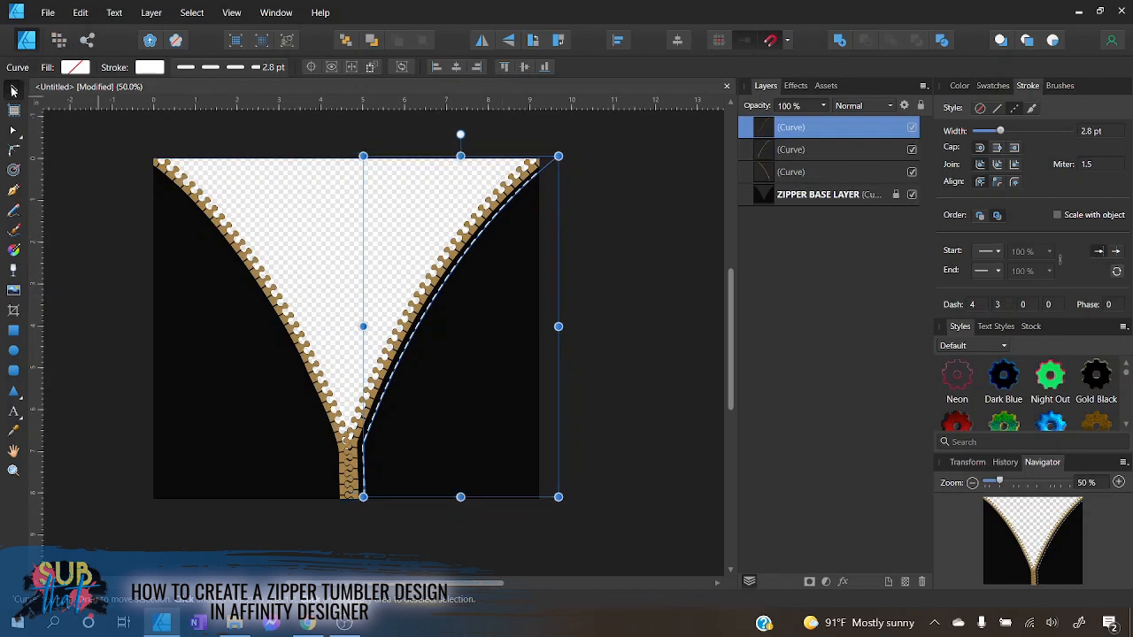
{"action": "left_click", "coordinate": [607, 407]}
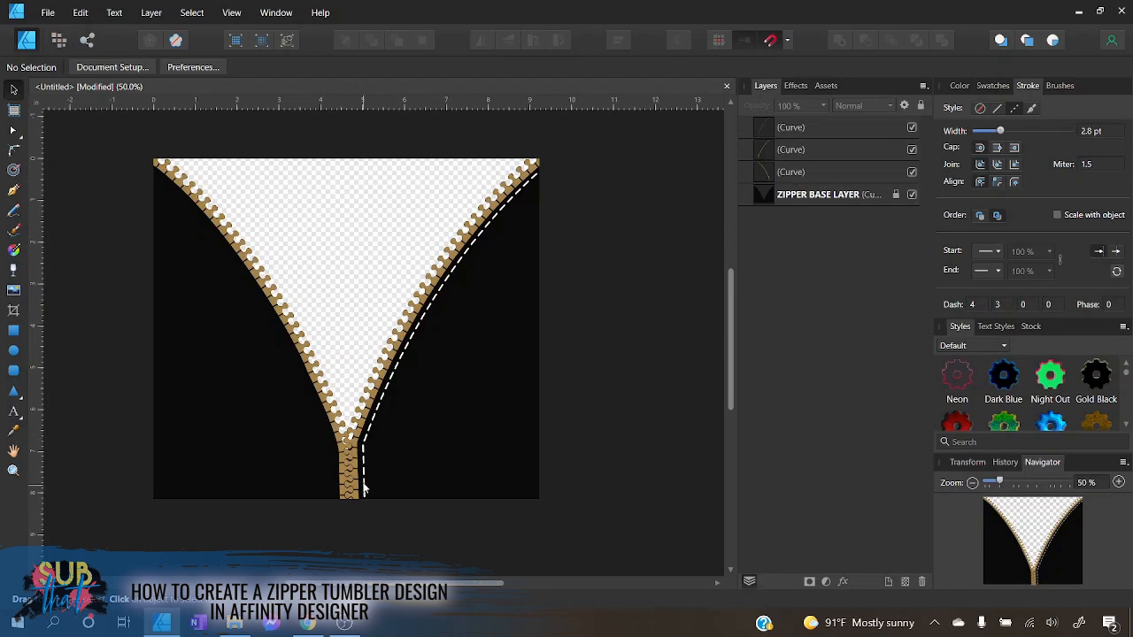
- Set the right stitch line's dash length to 3
{"action": "left_click", "coordinate": [462, 257]}
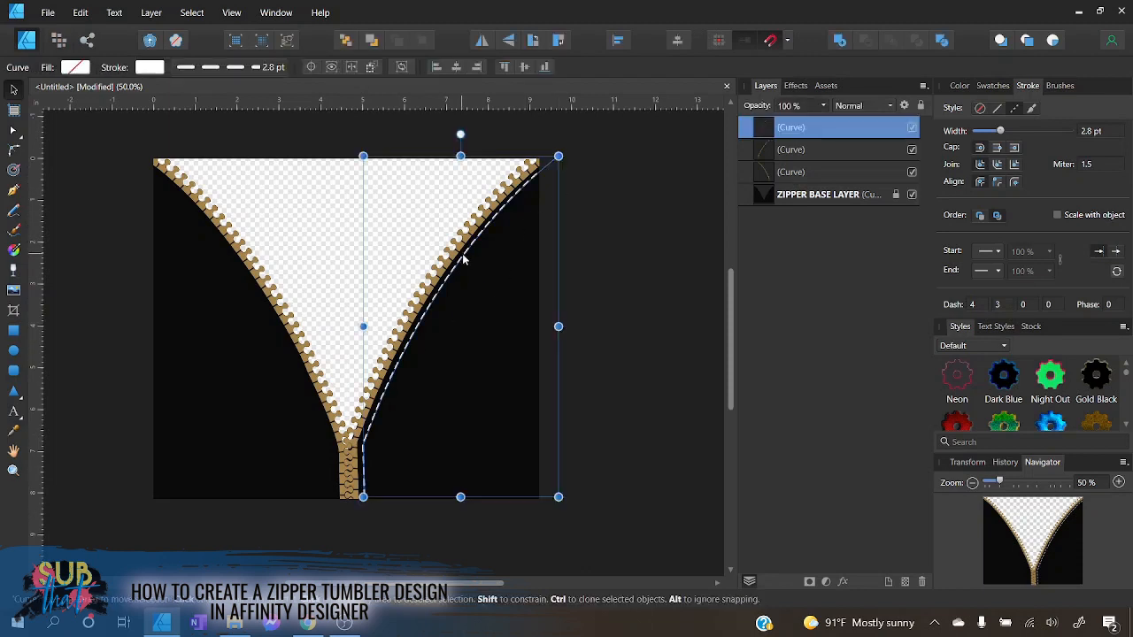
{"action": "left_click", "coordinate": [975, 304]}
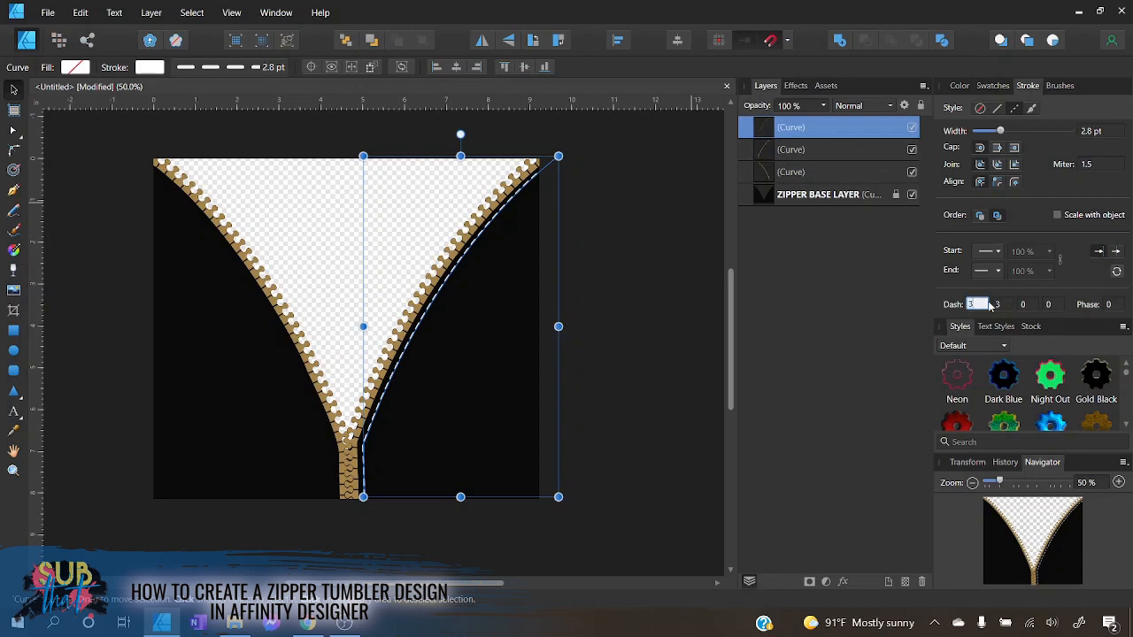
{"action": "key", "text": "Return"}
{"action": "left_click", "coordinate": [617, 327]}
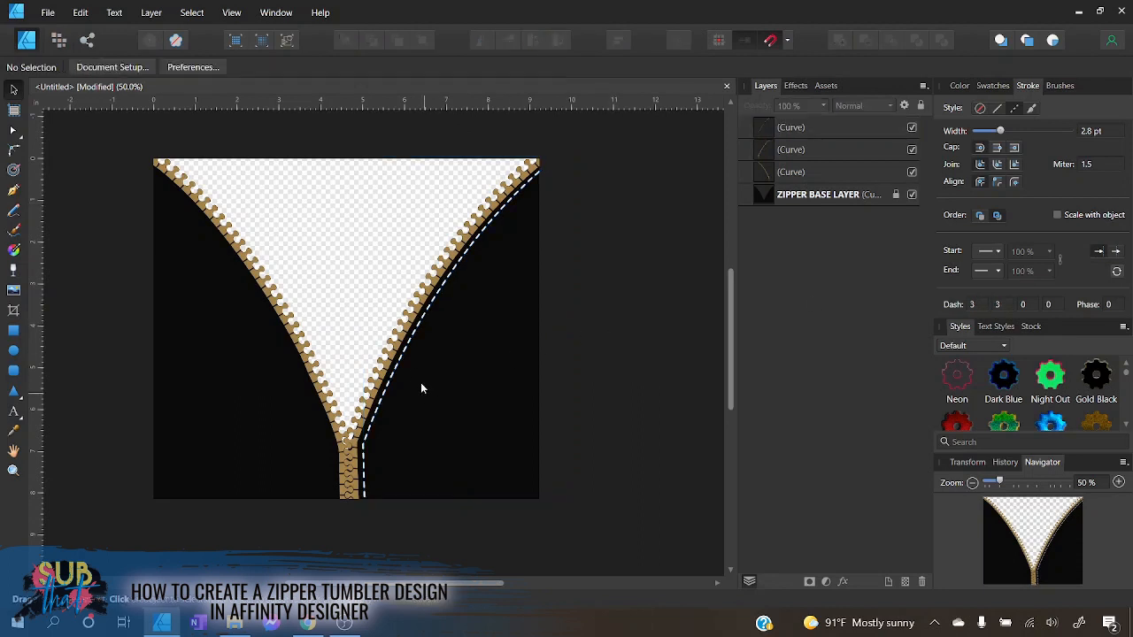
- Reduce the right stitch line's stroke width to 2.2 pt
{"action": "left_click", "coordinate": [973, 305]}
{"action": "left_click_drag", "start_coordinate": [1001, 133], "coordinate": [999, 133]}
{"action": "left_click", "coordinate": [789, 128]}
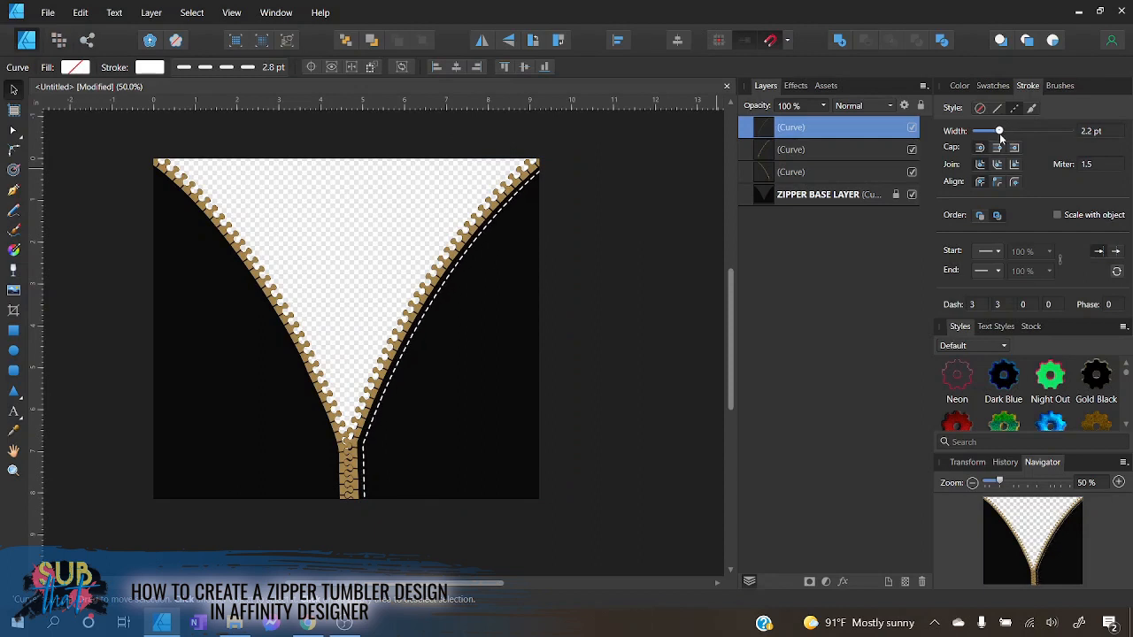
{"action": "left_click", "coordinate": [656, 237]}
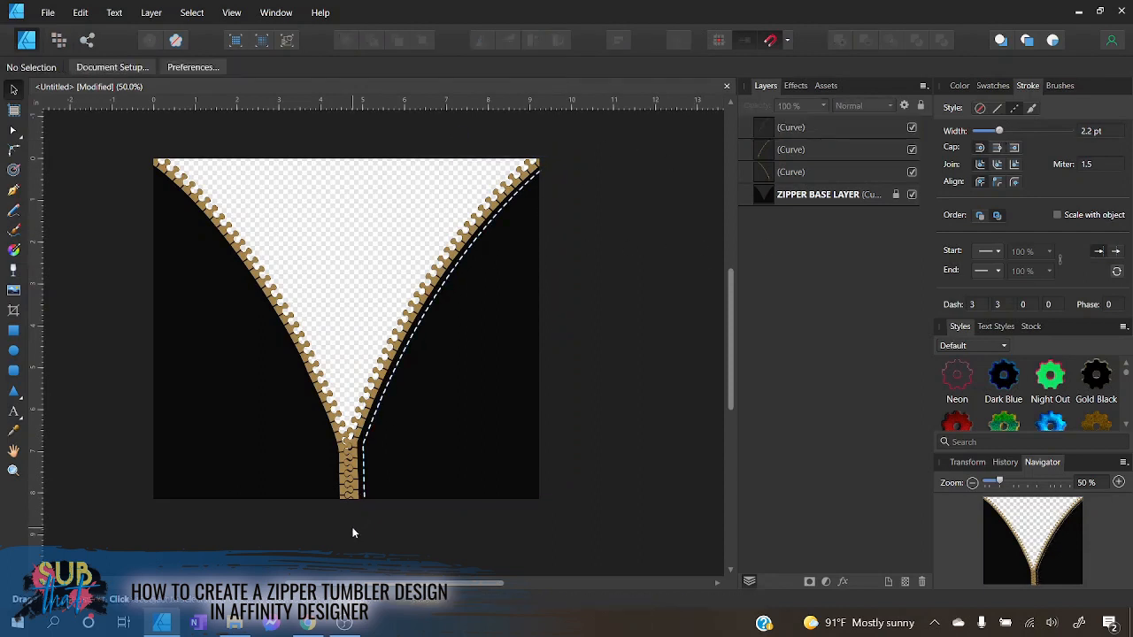
- Duplicate the curve that forms the left side of the zipper teeth
{"action": "left_click", "coordinate": [345, 447]}
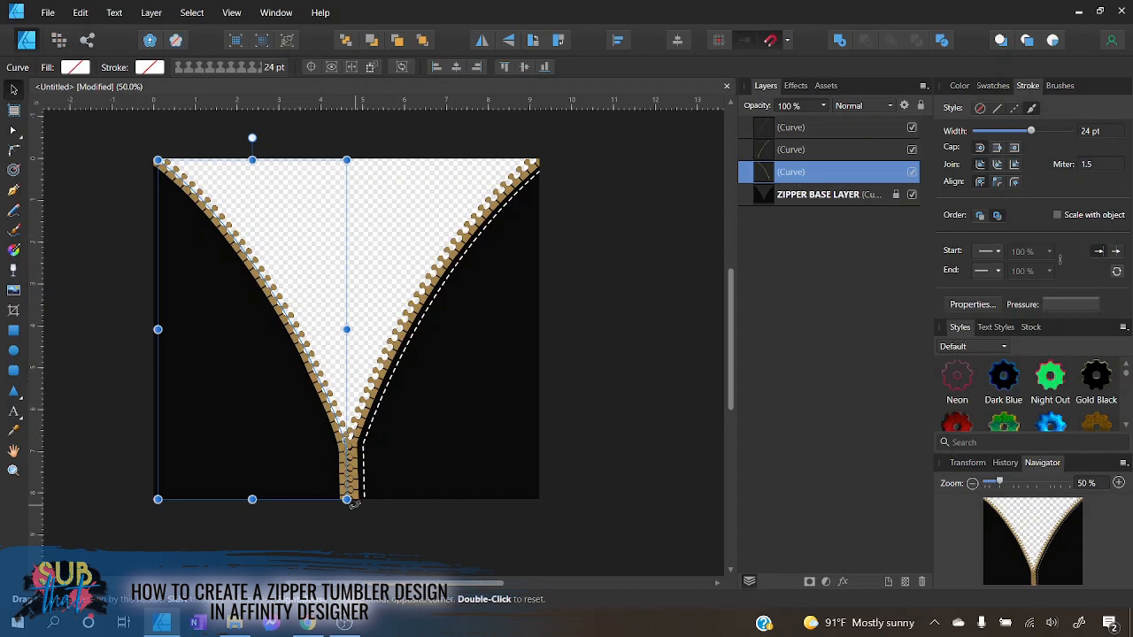
{"action": "right_click", "coordinate": [809, 177]}
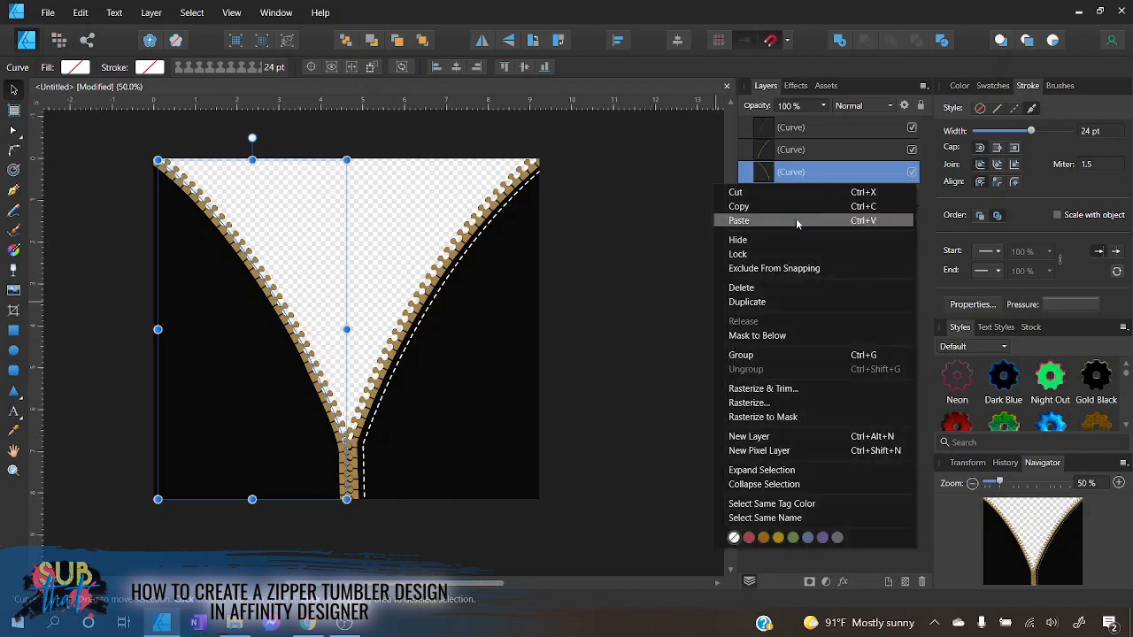
{"action": "left_click", "coordinate": [774, 303]}
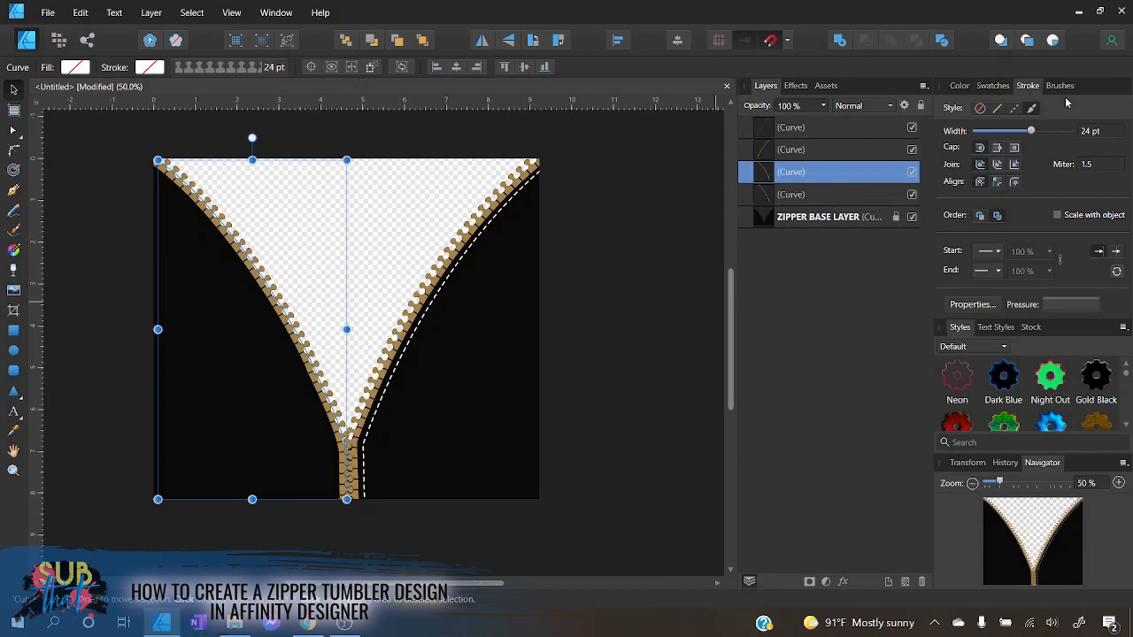
- Change the duplicated left curve's stroke to a dashed line with a dash of 3 and a gap of 3
{"action": "left_click", "coordinate": [1015, 111]}
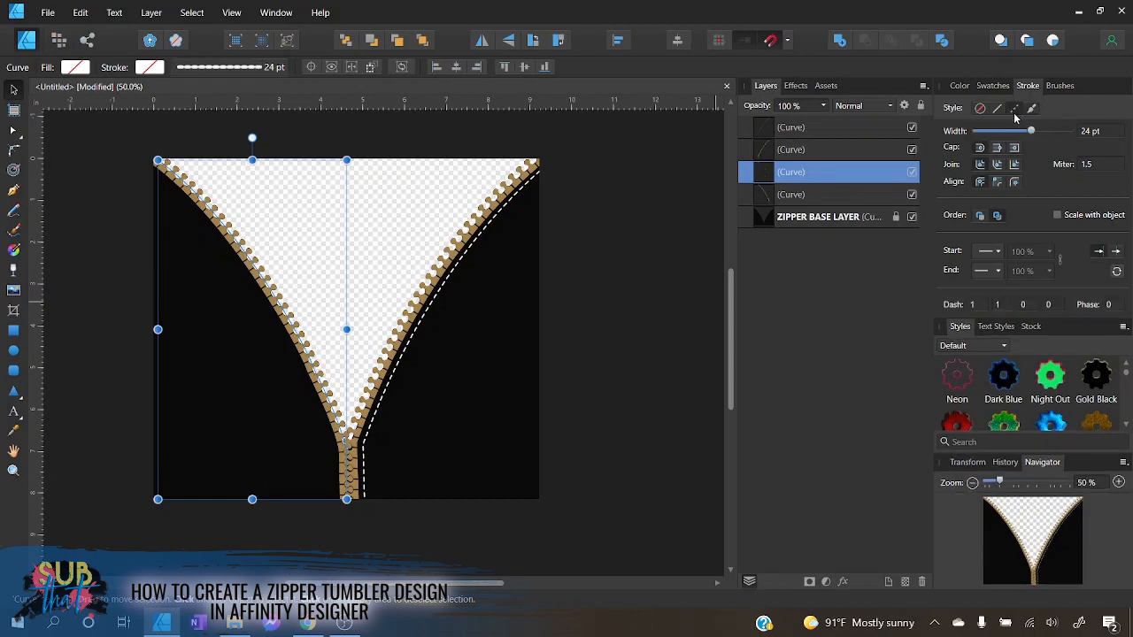
{"action": "left_click", "coordinate": [977, 307]}
{"action": "type", "text": "3"}
{"action": "key", "text": "Return"}
{"action": "left_click", "coordinate": [1000, 304]}
{"action": "type", "text": "3"}
{"action": "key", "text": "Return"}
- Match the left dashed curve to the right stitch line with a 2.2 pt stroke width and white stroke colour
{"action": "left_click", "coordinate": [800, 129]}
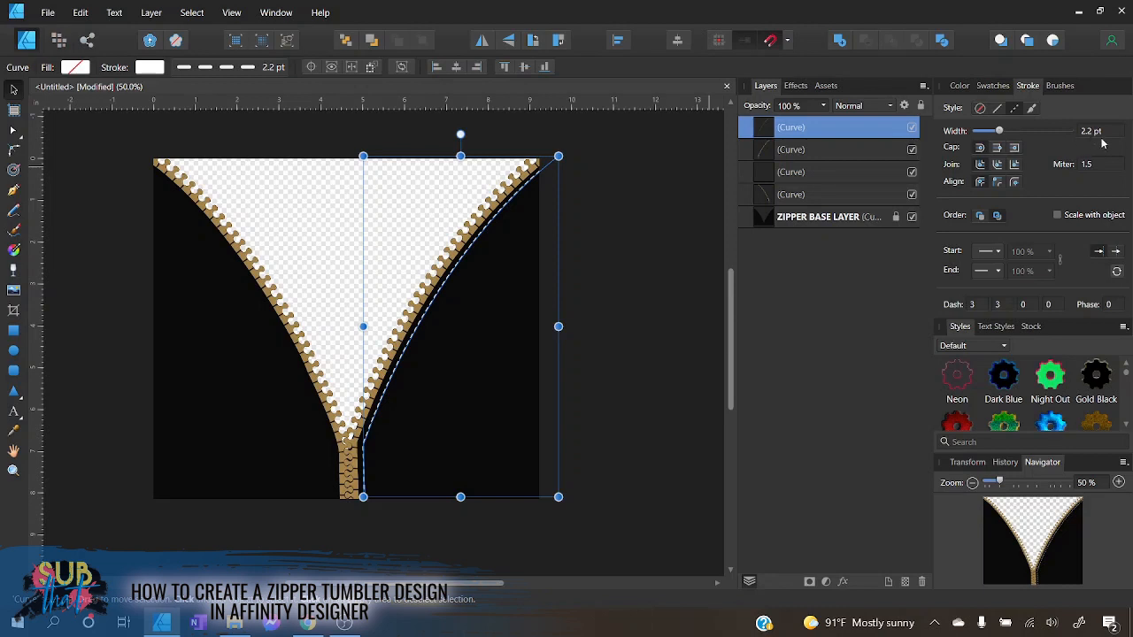
{"action": "left_click", "coordinate": [831, 173]}
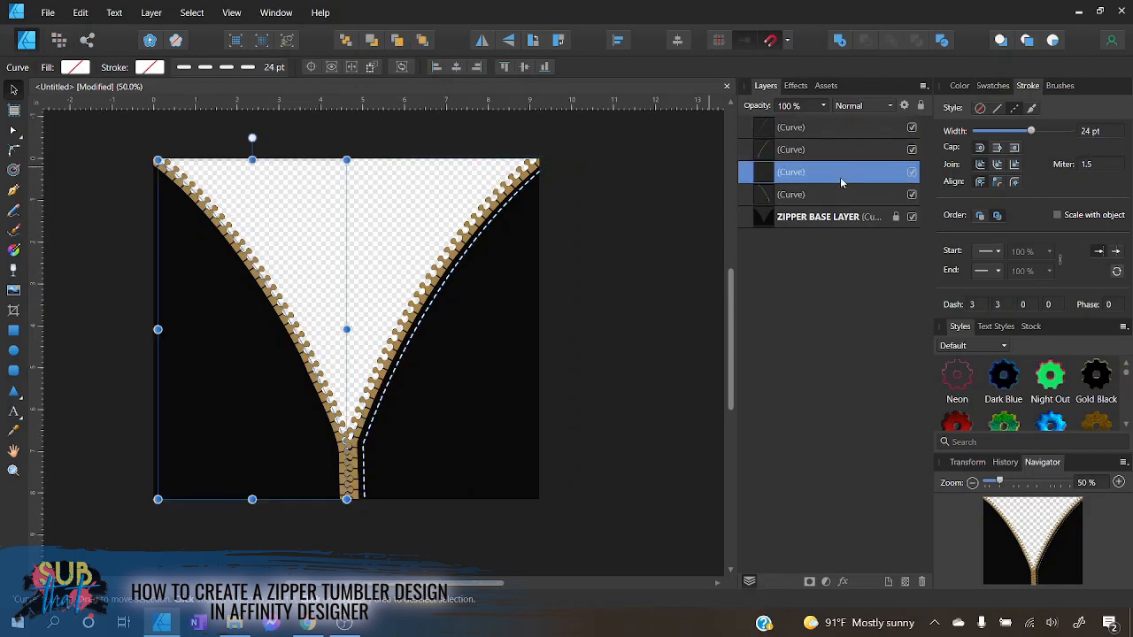
{"action": "left_click", "coordinate": [1089, 131]}
{"action": "type", "text": "2.2"}
{"action": "key", "text": "Return"}
{"action": "left_click", "coordinate": [961, 86]}
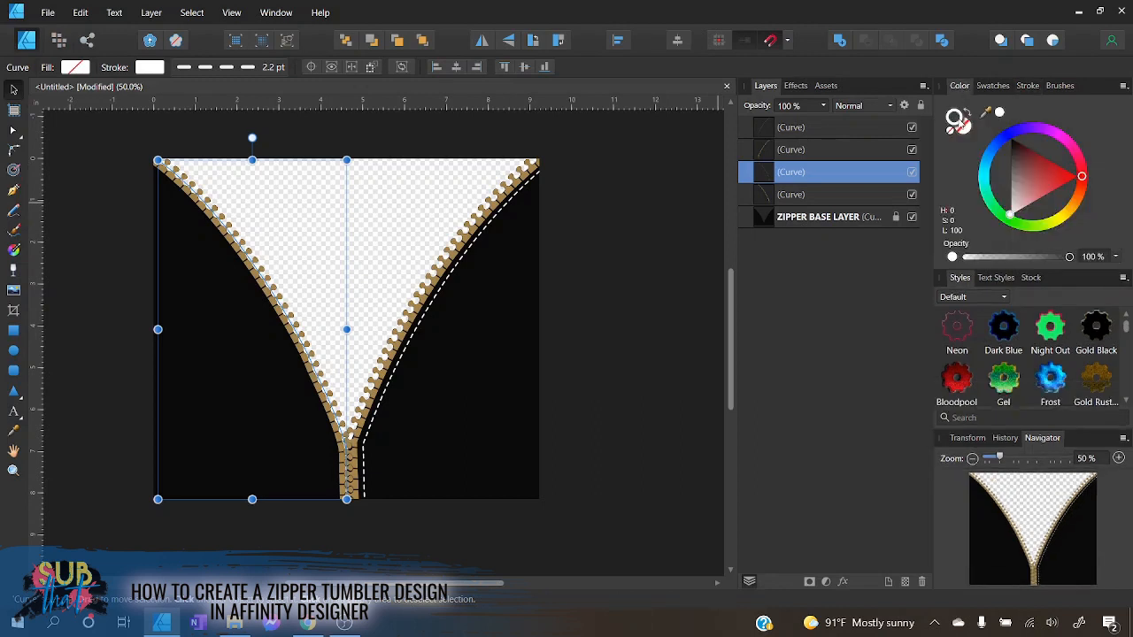
- Nudge the left dashed curve about 0.3 in left and slightly down, placing it as stitching just outside the left zipper teeth
{"action": "key", "text": "Left"}
{"action": "key", "text": "Left"}
{"action": "key", "text": "Left"}
{"action": "key", "text": "Left"}
{"action": "key", "text": "Left"}
{"action": "key", "text": "Left"}
{"action": "key", "text": "Left"}
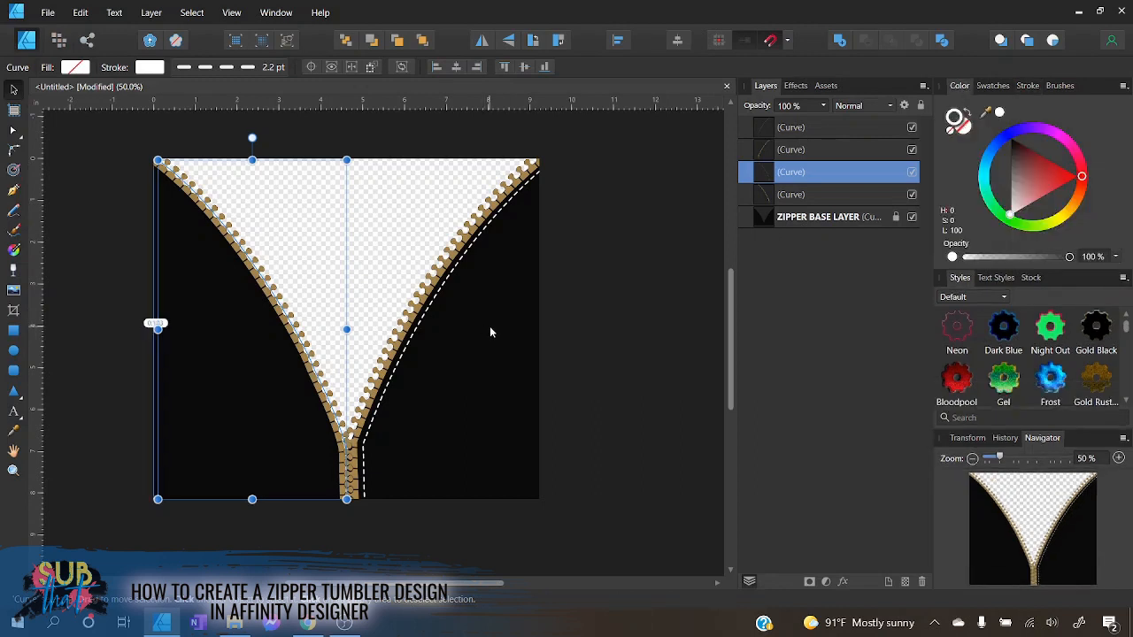
{"action": "key", "text": "Left"}
{"action": "key", "text": "Left"}
{"action": "key", "text": "Left"}
{"action": "key", "text": "Left"}
{"action": "key", "text": "Left"}
{"action": "key", "text": "Left"}
{"action": "key", "text": "Left"}
{"action": "key", "text": "Left"}
{"action": "key", "text": "Left"}
{"action": "key", "text": "Left"}
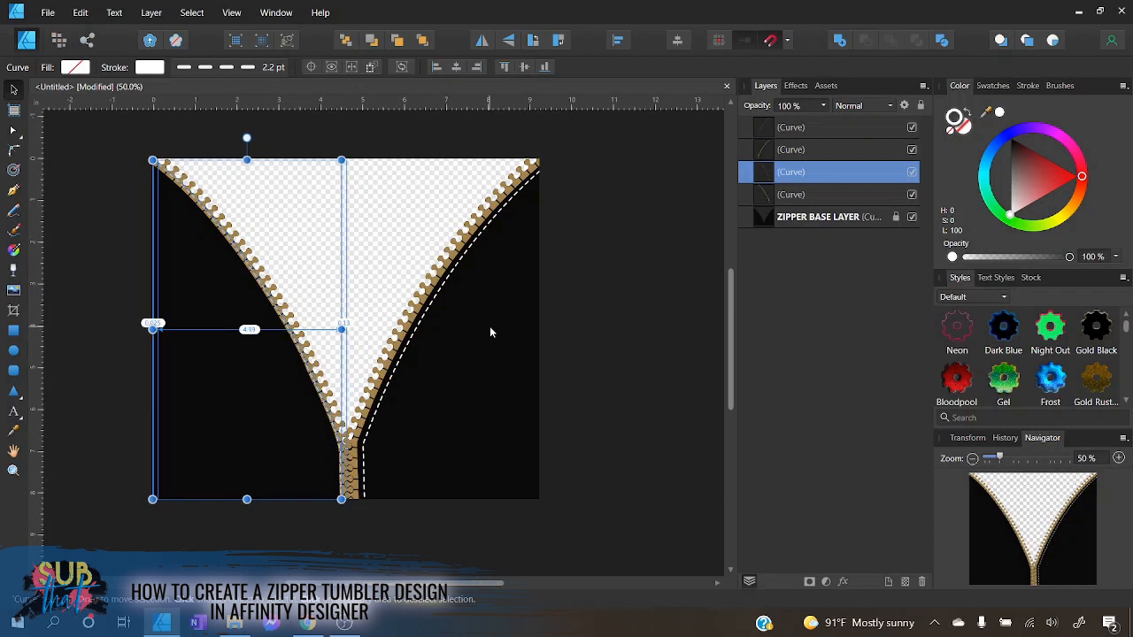
{"action": "key", "text": "Left"}
{"action": "key", "text": "Left"}
{"action": "key", "text": "Left"}
{"action": "key", "text": "Left"}
{"action": "key", "text": "Left"}
{"action": "key", "text": "Left"}
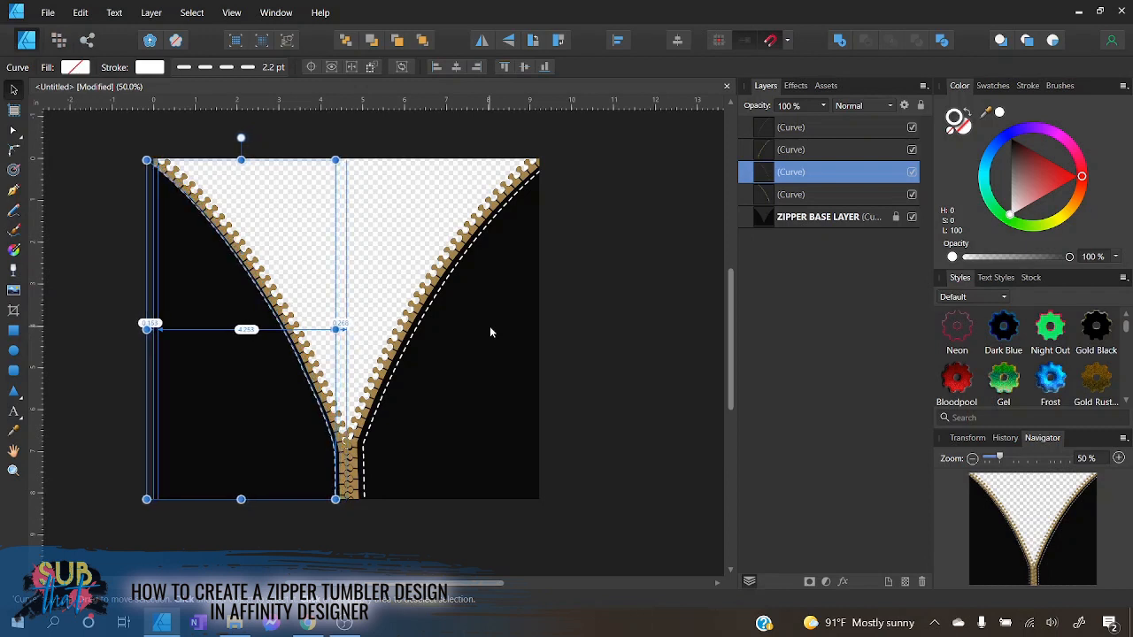
{"action": "key", "text": "Left"}
{"action": "key", "text": "Left"}
{"action": "key", "text": "Left"}
{"action": "key", "text": "Left"}
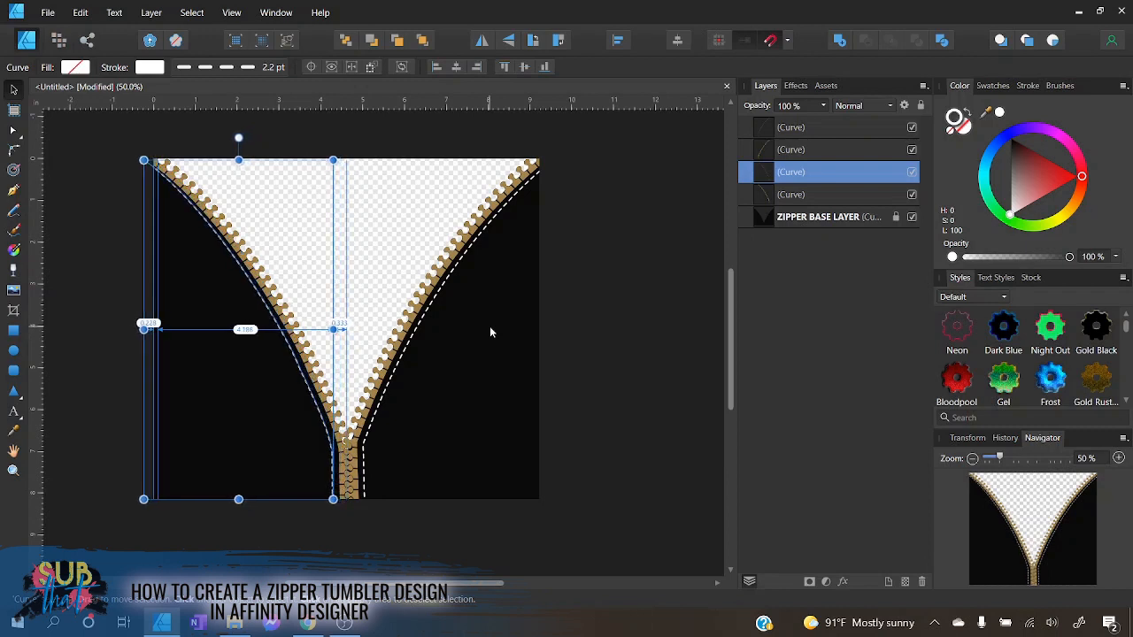
{"action": "key", "text": "Right"}
{"action": "key", "text": "Right"}
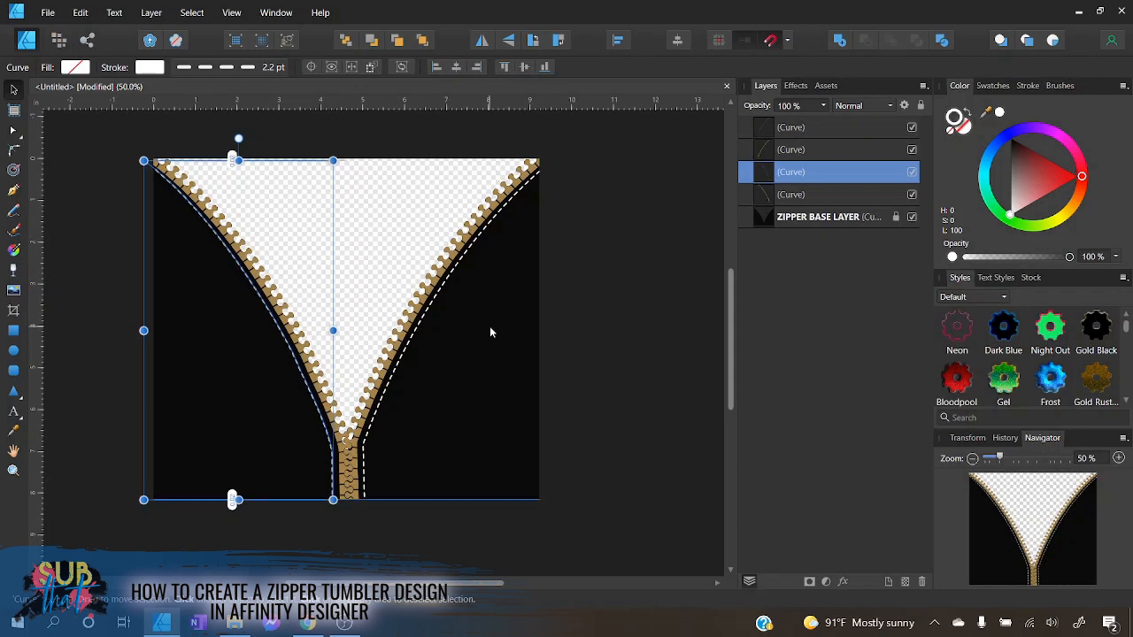
{"action": "key", "text": "Left"}
{"action": "key", "text": "Left"}
{"action": "key", "text": "Left"}
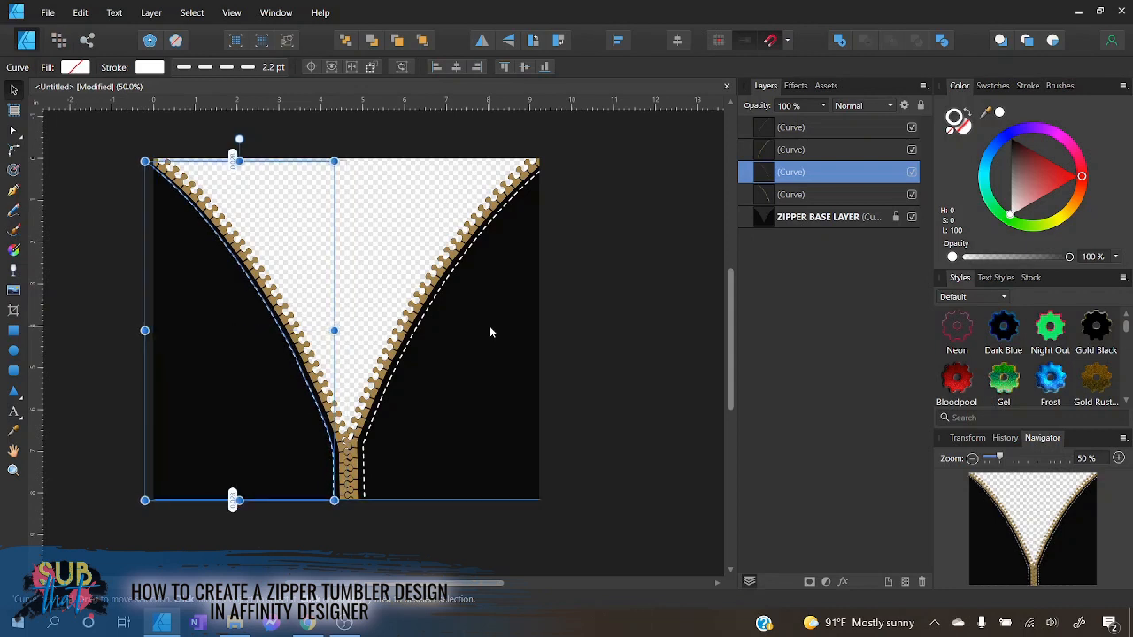
{"action": "key", "text": "Right"}
{"action": "key", "text": "Right"}
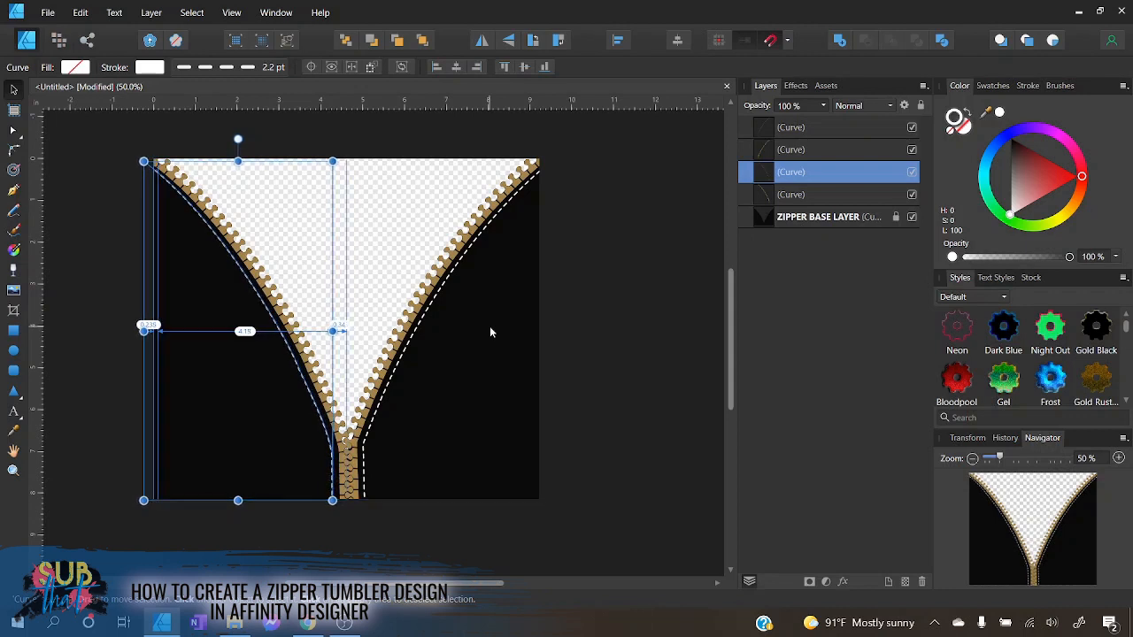
{"action": "left_click", "coordinate": [79, 279]}
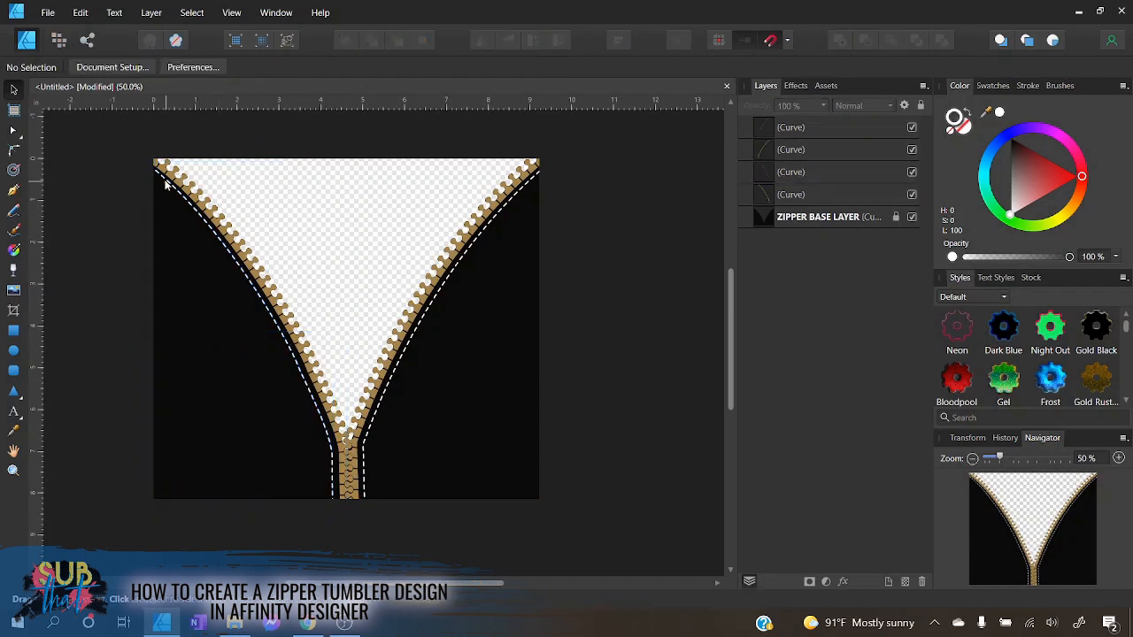
- Move the upper end node of the left stitch line slightly up and right with the Node tool
{"action": "left_click", "coordinate": [192, 208]}
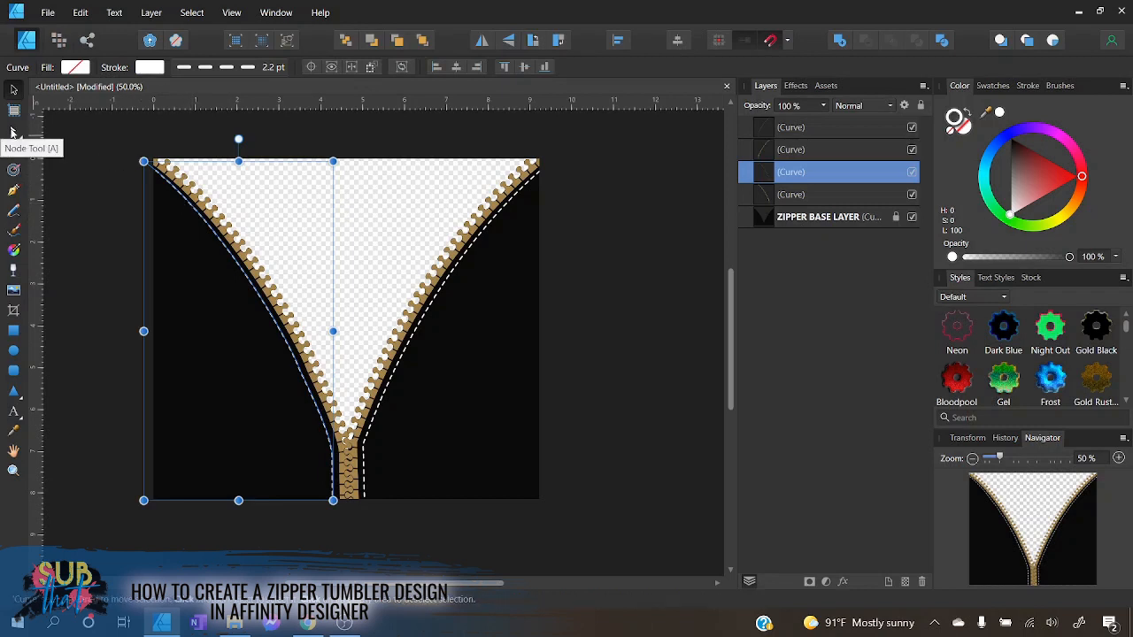
{"action": "left_click", "coordinate": [14, 131]}
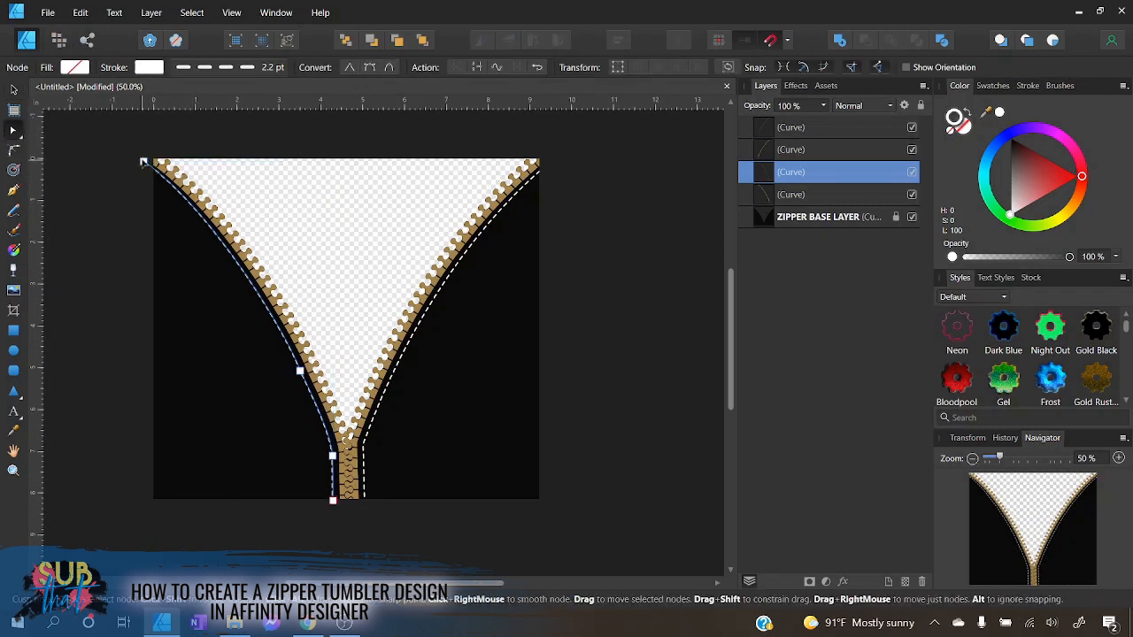
{"action": "left_click_drag", "start_coordinate": [143, 162], "coordinate": [147, 159]}
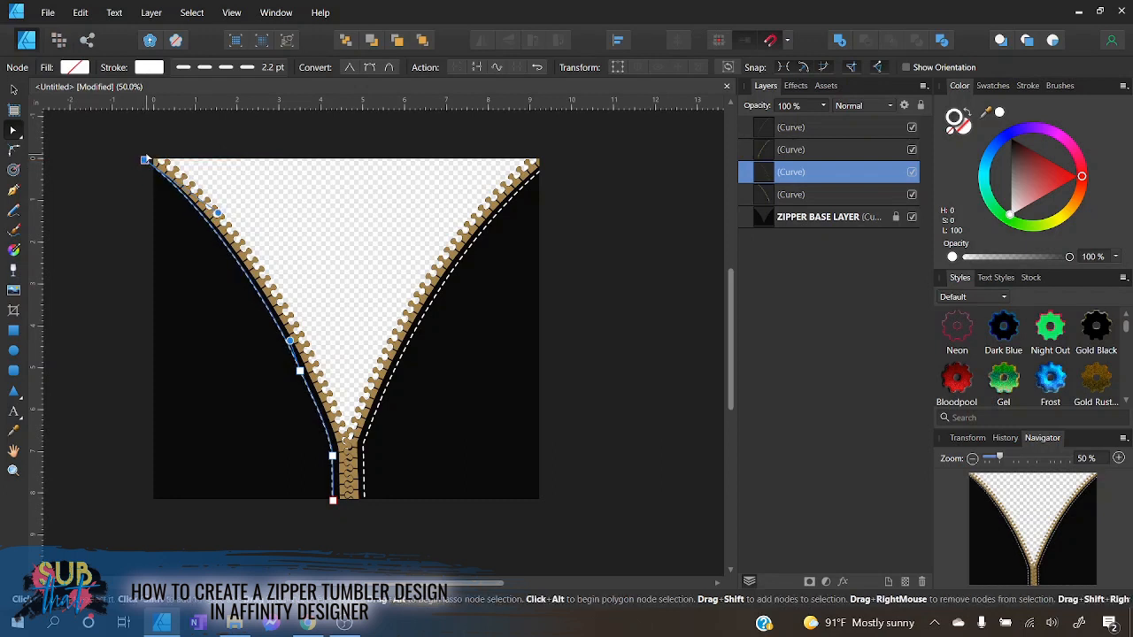
- Nudge the upper end node of the left stitch line slightly down and deselect the curve
{"action": "key", "text": "Down"}
{"action": "key", "text": "Down"}
{"action": "key", "text": "Down"}
{"action": "key", "text": "Down"}
{"action": "key", "text": "Down"}
{"action": "key", "text": "Down"}
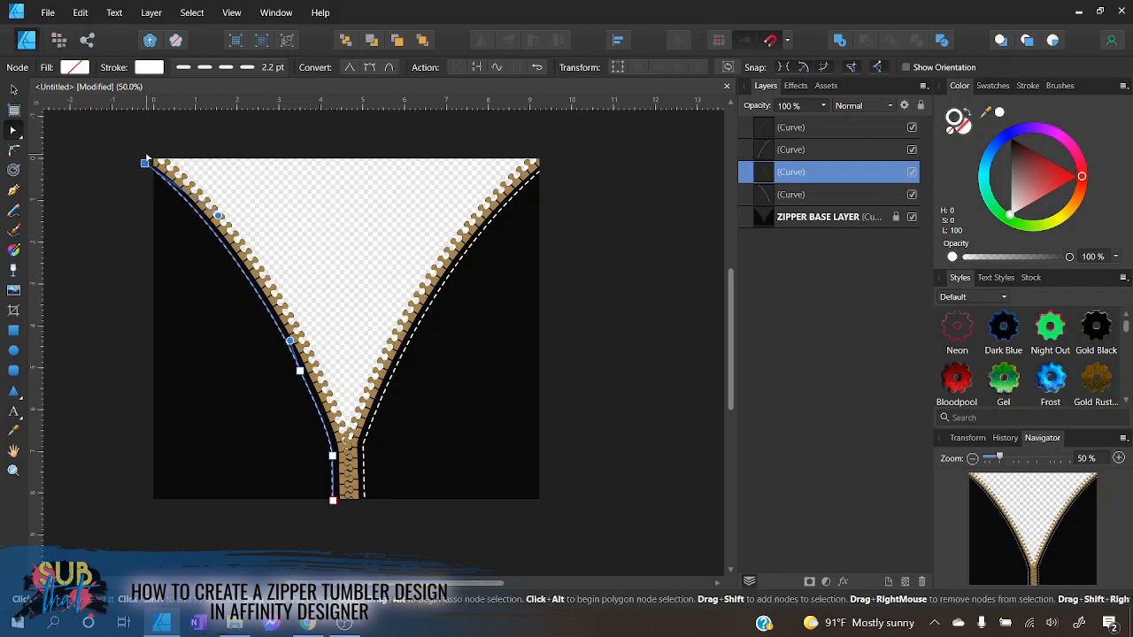
{"action": "key", "text": "Down"}
{"action": "key", "text": "Down"}
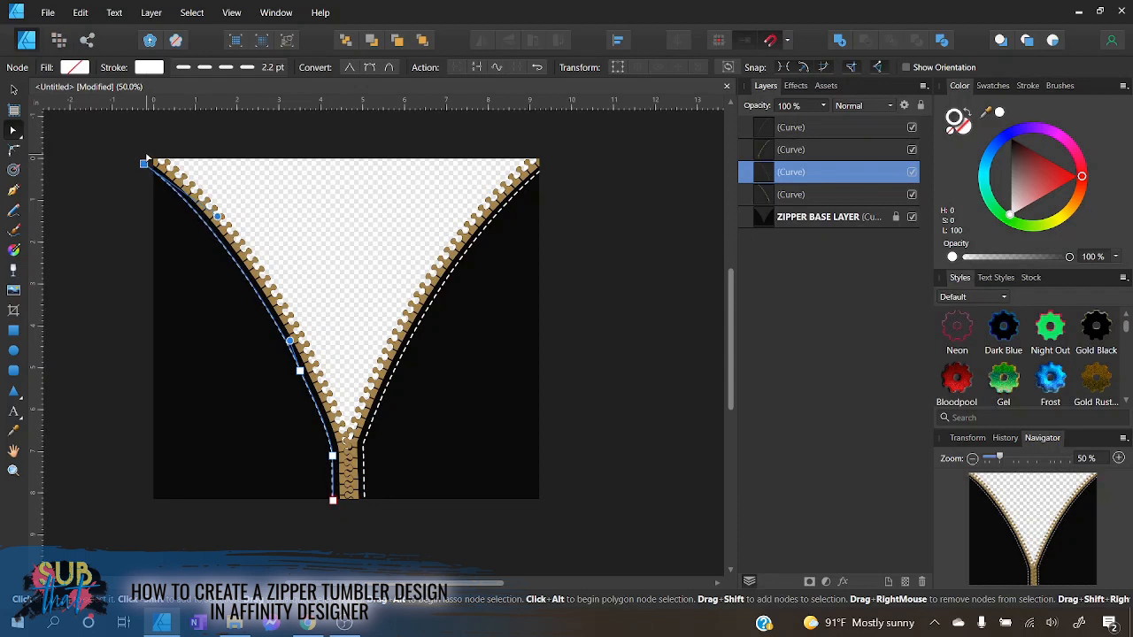
{"action": "left_click", "coordinate": [13, 89]}
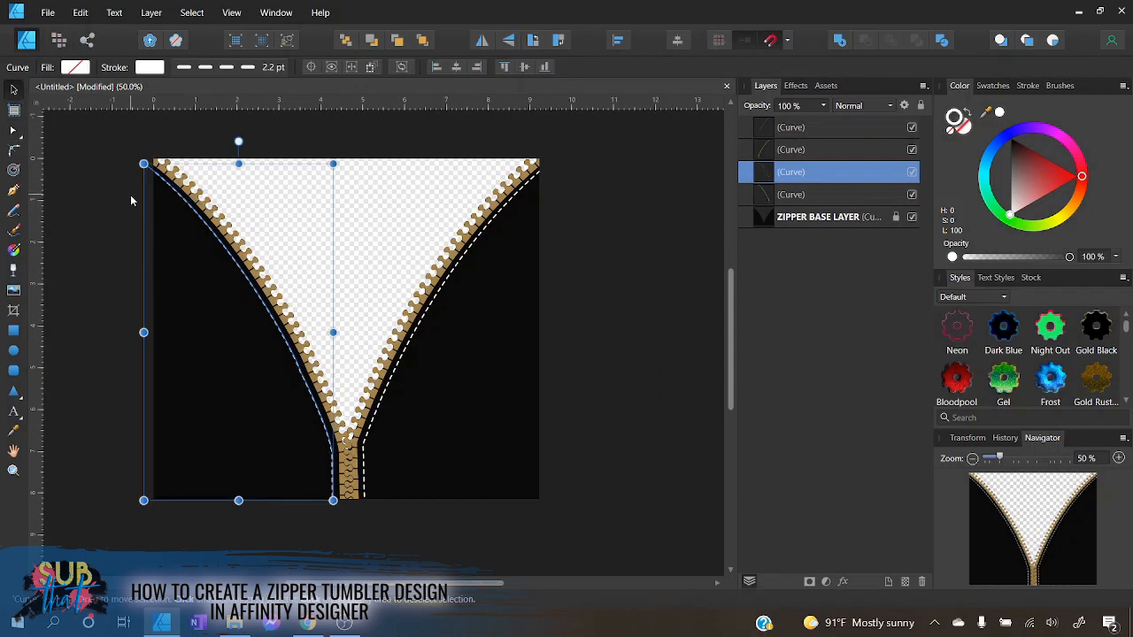
{"action": "left_click", "coordinate": [130, 195]}
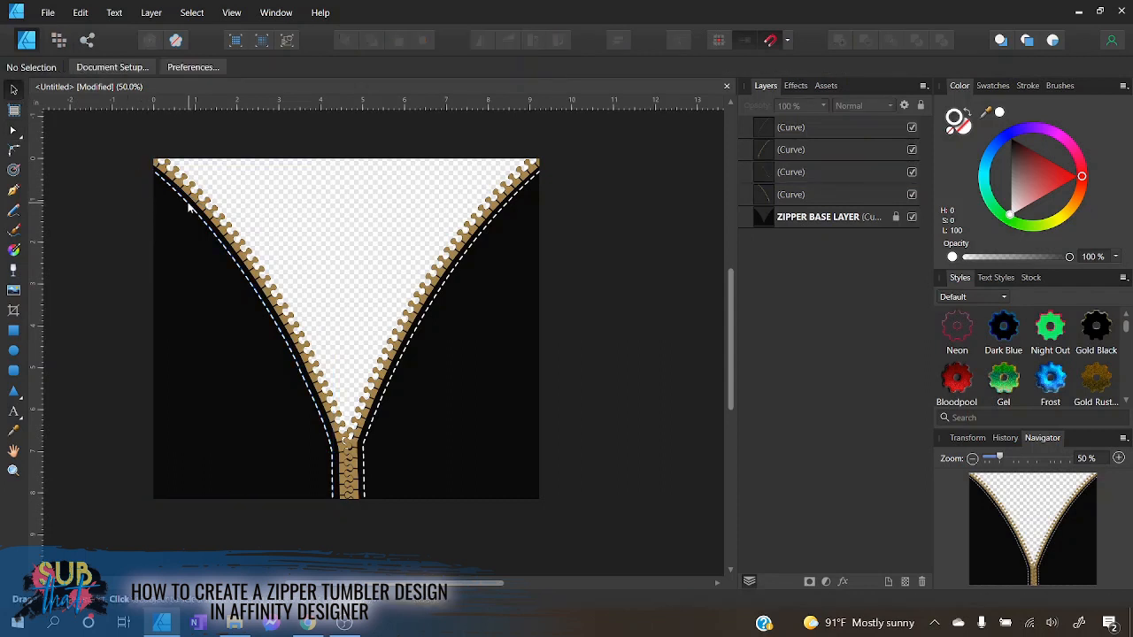
- Fine-tune the left stitch line's horizontal position by nudging it slightly right and back left beside the zipper teeth
{"action": "left_click", "coordinate": [293, 355]}
{"action": "key", "text": "Right"}
{"action": "key", "text": "Right"}
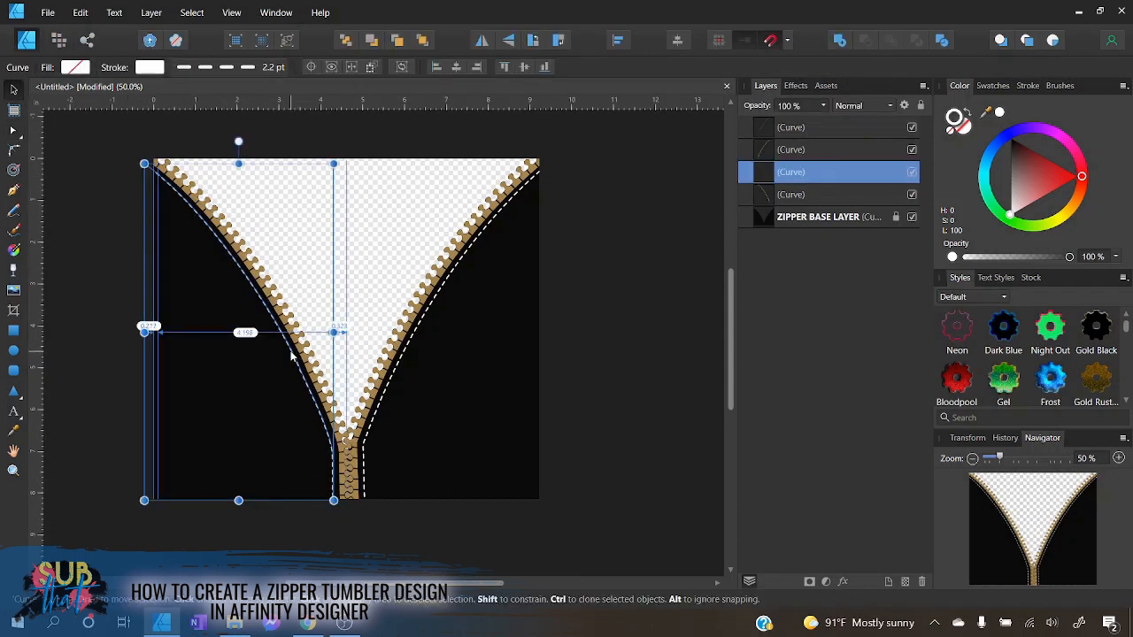
{"action": "left_click", "coordinate": [108, 277]}
{"action": "left_click", "coordinate": [313, 395]}
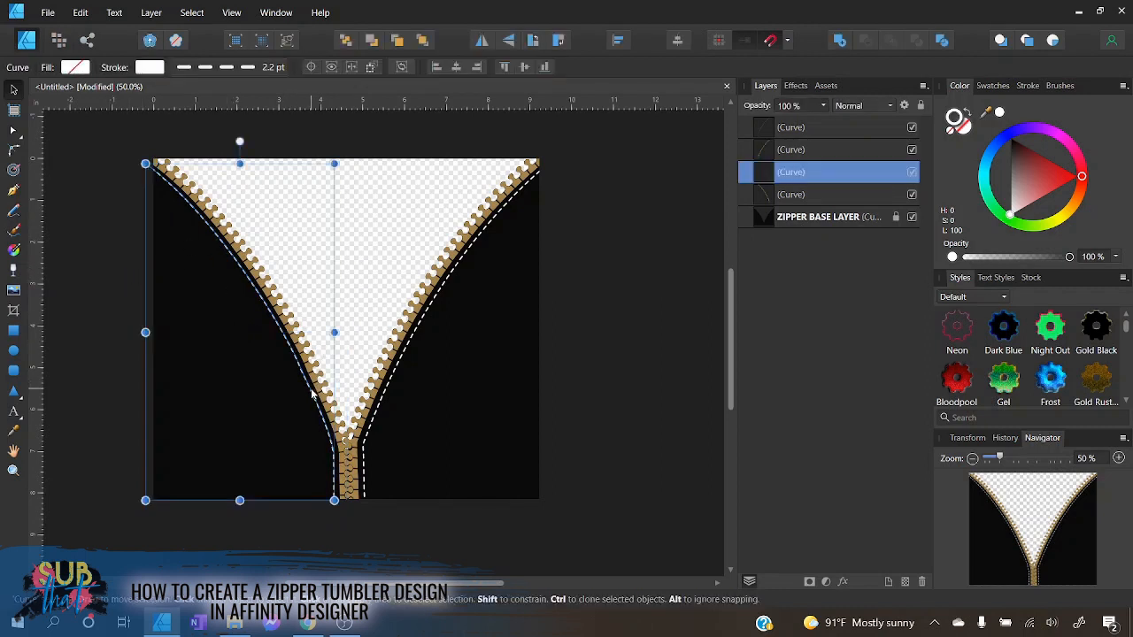
{"action": "key", "text": "Left"}
{"action": "key", "text": "Left"}
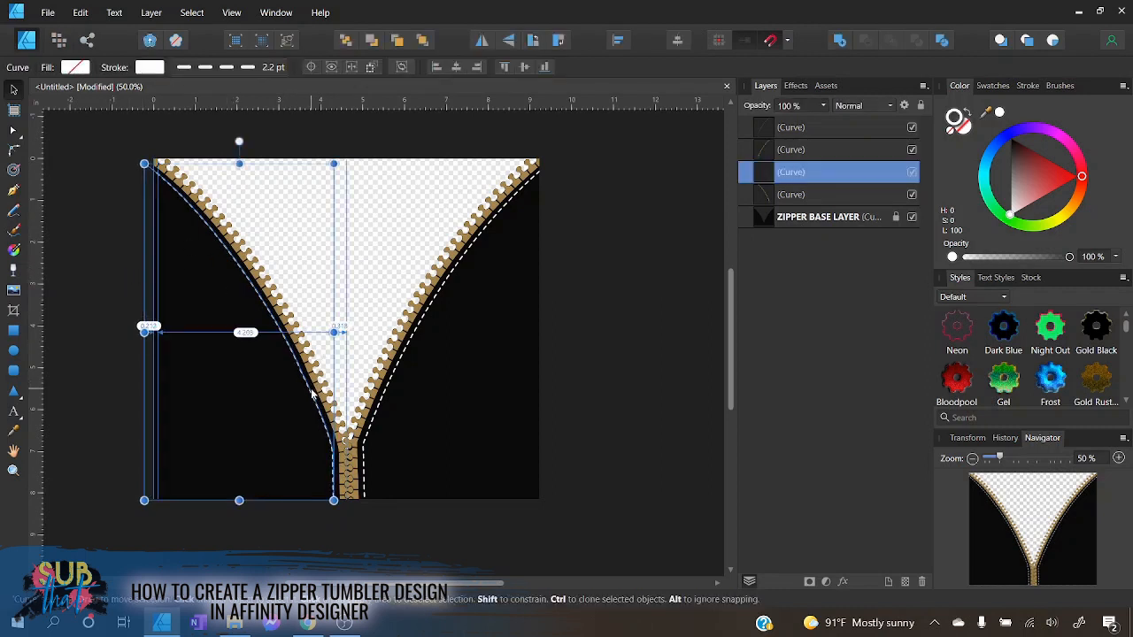
{"action": "left_click", "coordinate": [124, 387]}
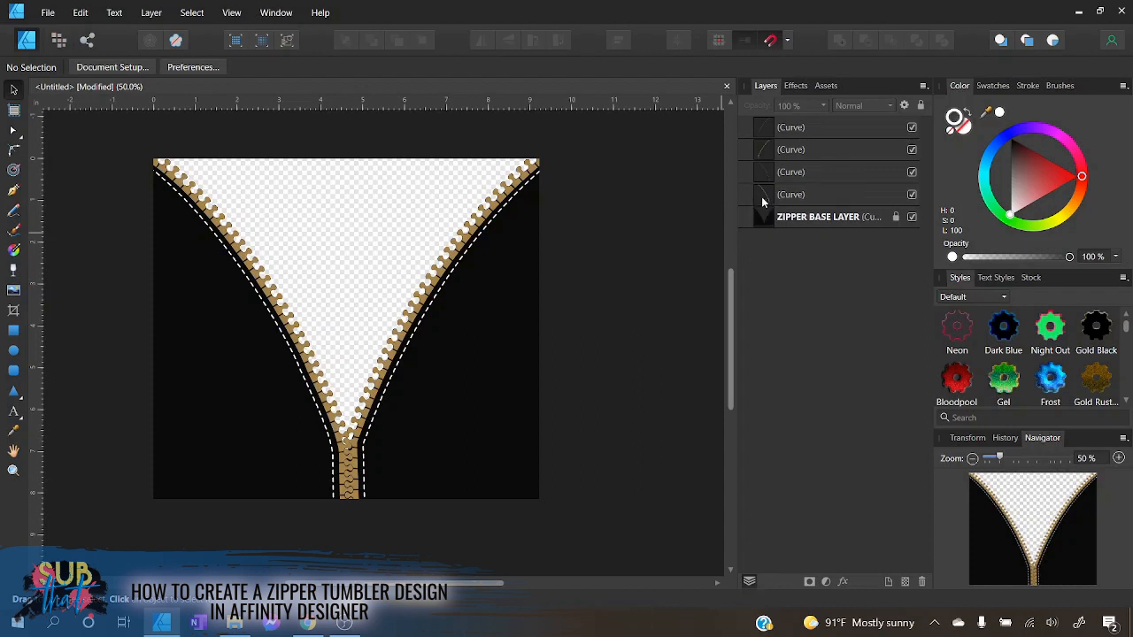
- Move the left zipper layer directly beneath the right zipper layer and name the right one "zipper 1"
{"action": "left_click_drag", "start_coordinate": [761, 197], "coordinate": [758, 161]}
{"action": "double_click", "coordinate": [795, 150]}
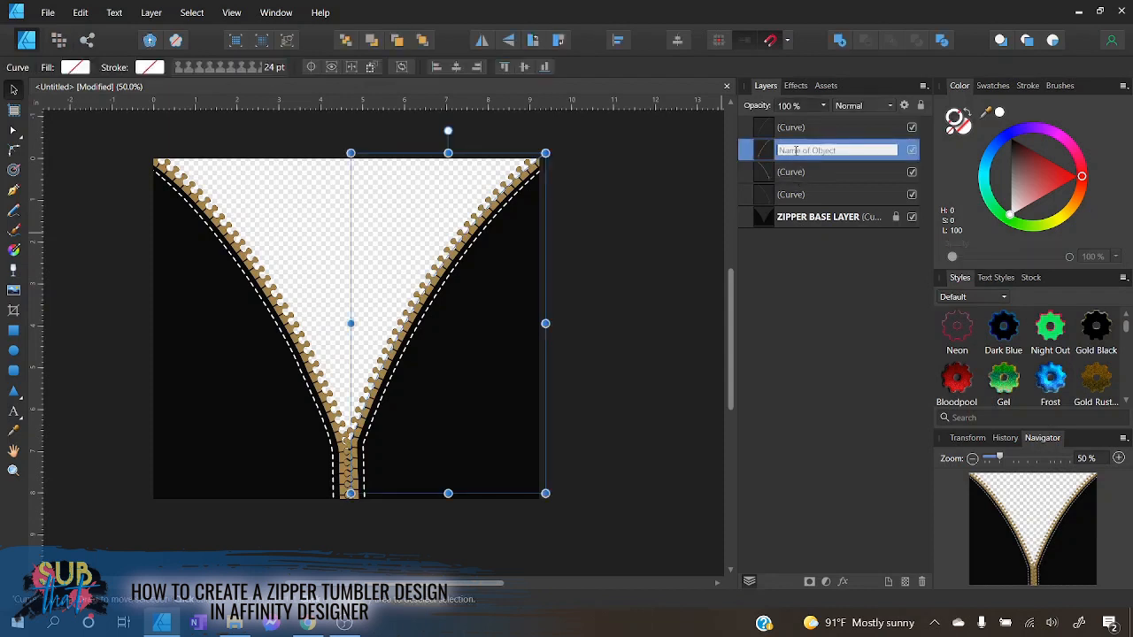
{"action": "type", "text": "Z"}
{"action": "type", "text": "ipper 1"}
{"action": "key", "text": "Return"}
- Name the left zipper curve's layer "zipper 2"
{"action": "left_click", "coordinate": [801, 173]}
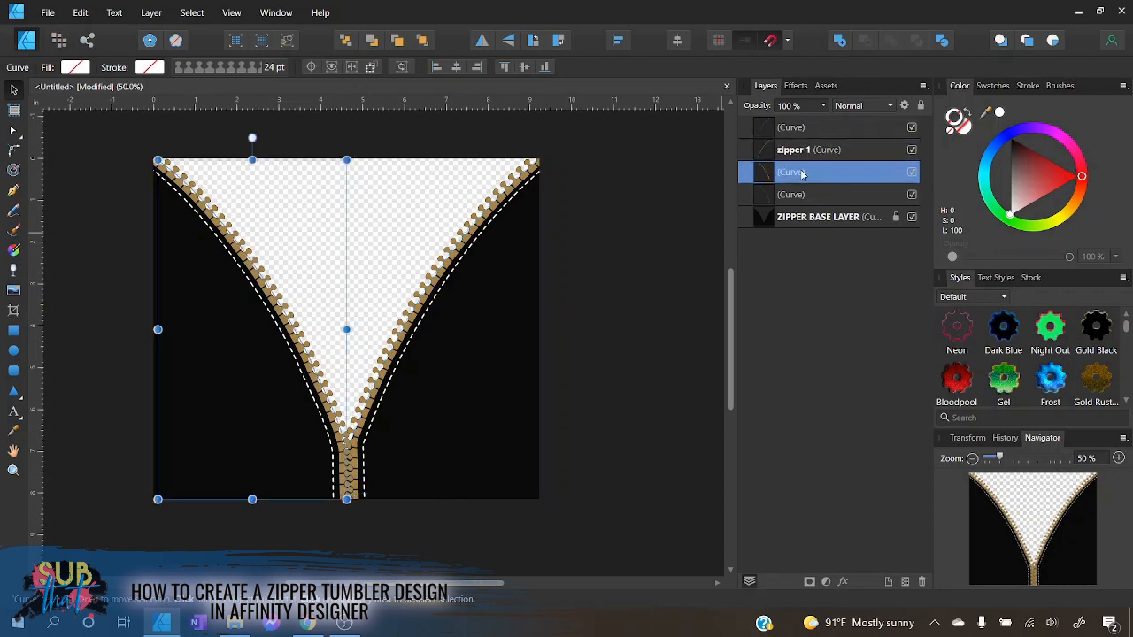
{"action": "double_click", "coordinate": [801, 173]}
{"action": "type", "text": "zipper"}
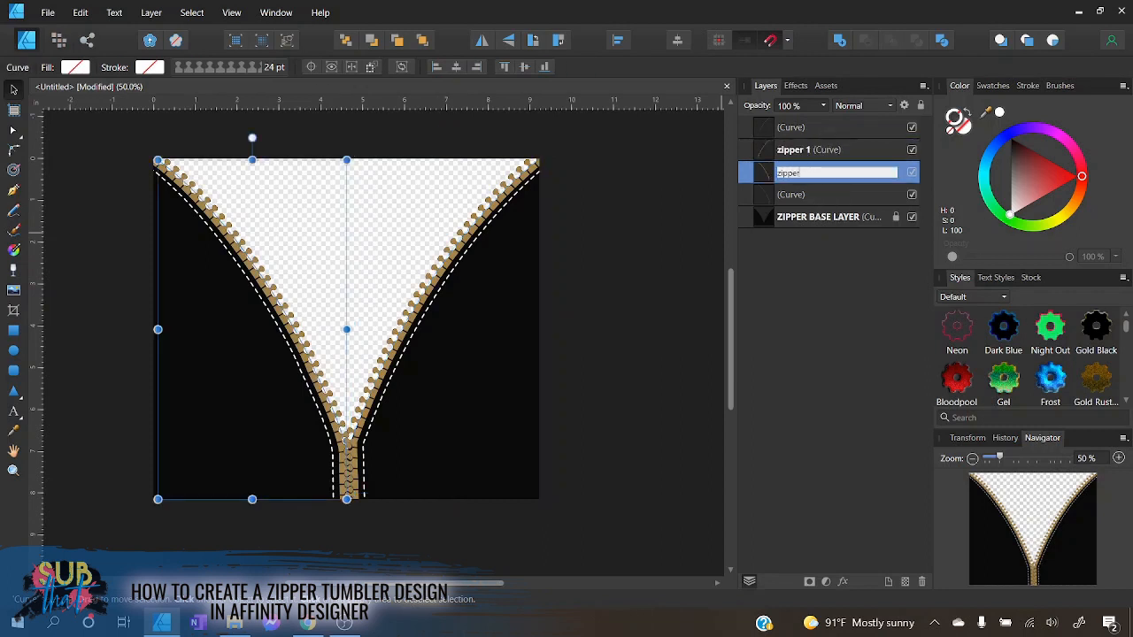
{"action": "type", "text": " 2"}
{"action": "key", "text": "Return"}
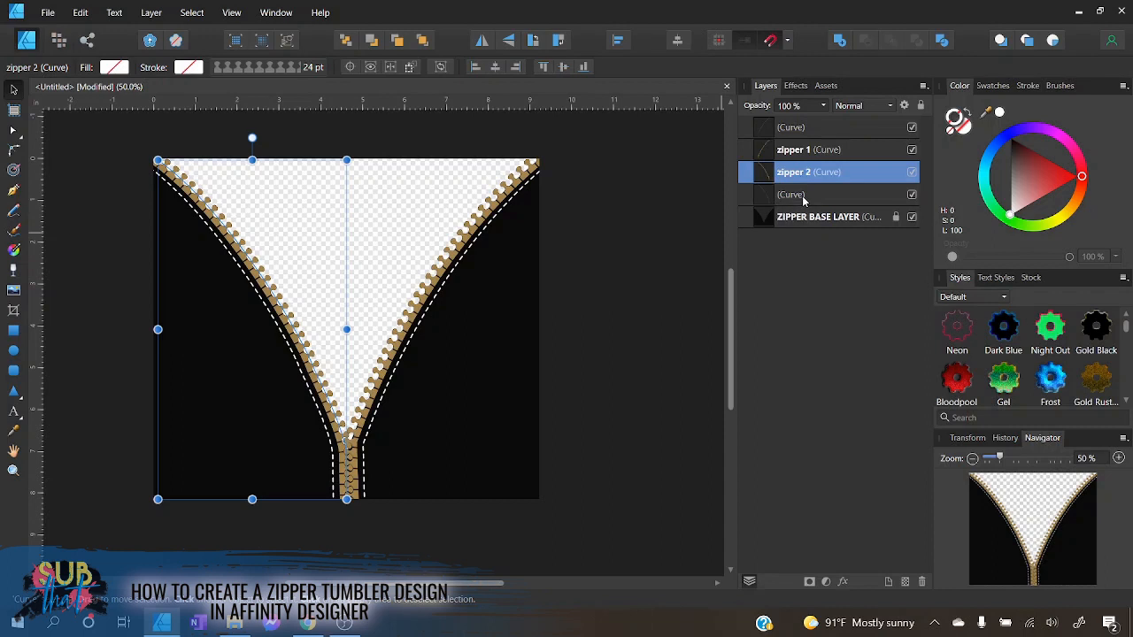
- Move the left stitch layer above the zipper layers and name the right stitch layer "stitch 1"
{"action": "left_click", "coordinate": [801, 195]}
{"action": "left_click_drag", "start_coordinate": [761, 188], "coordinate": [765, 142]}
{"action": "double_click", "coordinate": [794, 128]}
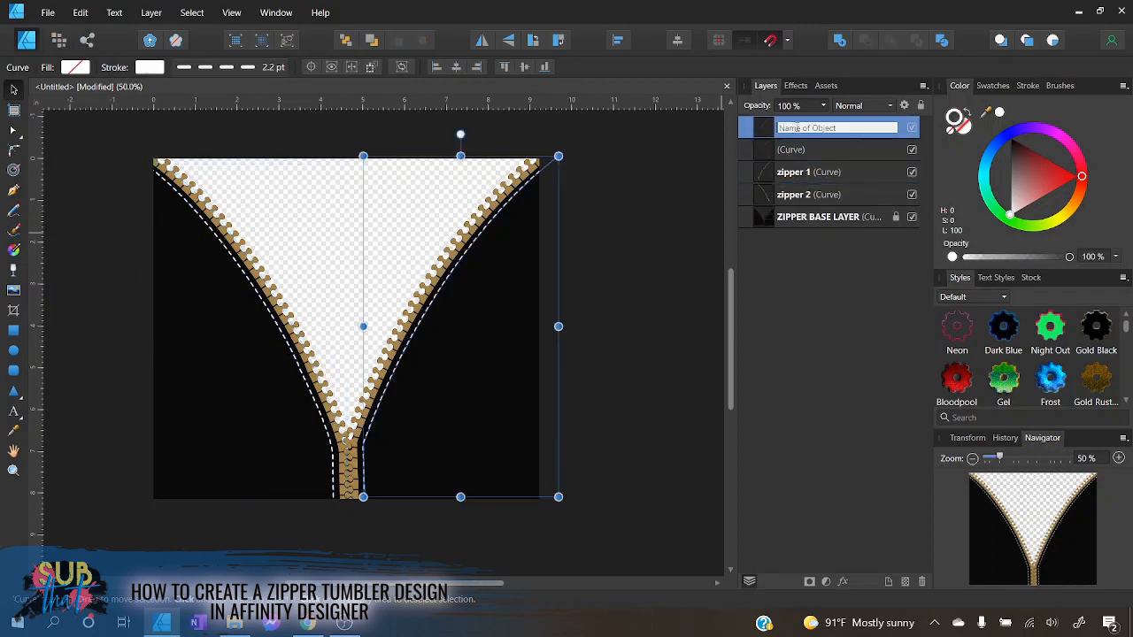
{"action": "type", "text": "z"}
{"action": "key", "text": "Return"}
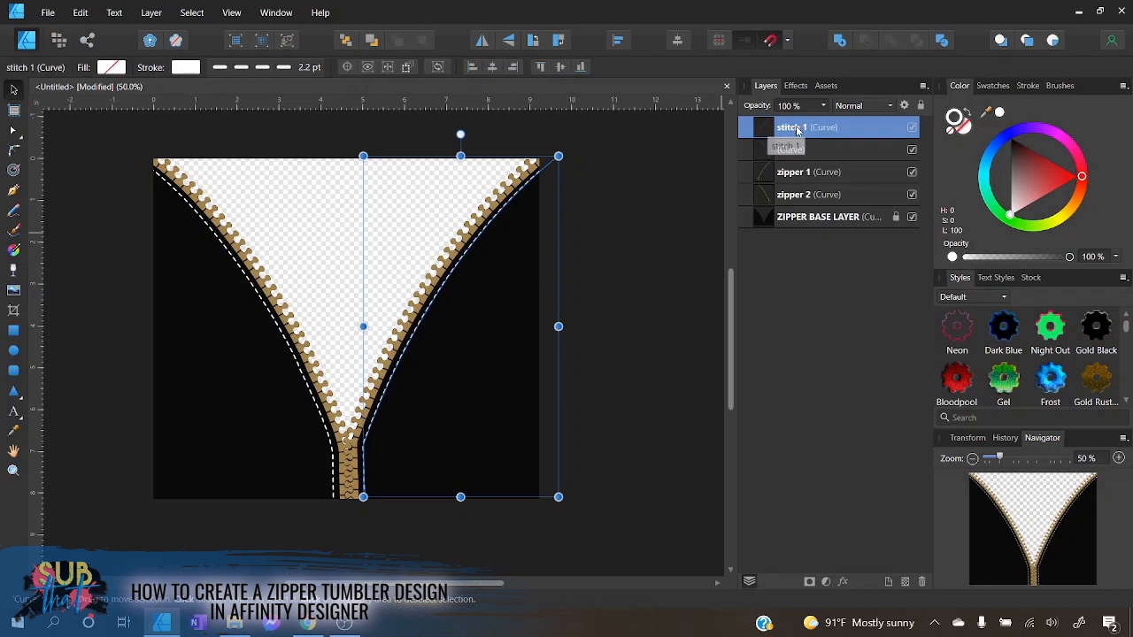
- Name the left stitch curve's layer "stitch 2" and deselect it
{"action": "left_click", "coordinate": [799, 151]}
{"action": "double_click", "coordinate": [800, 150]}
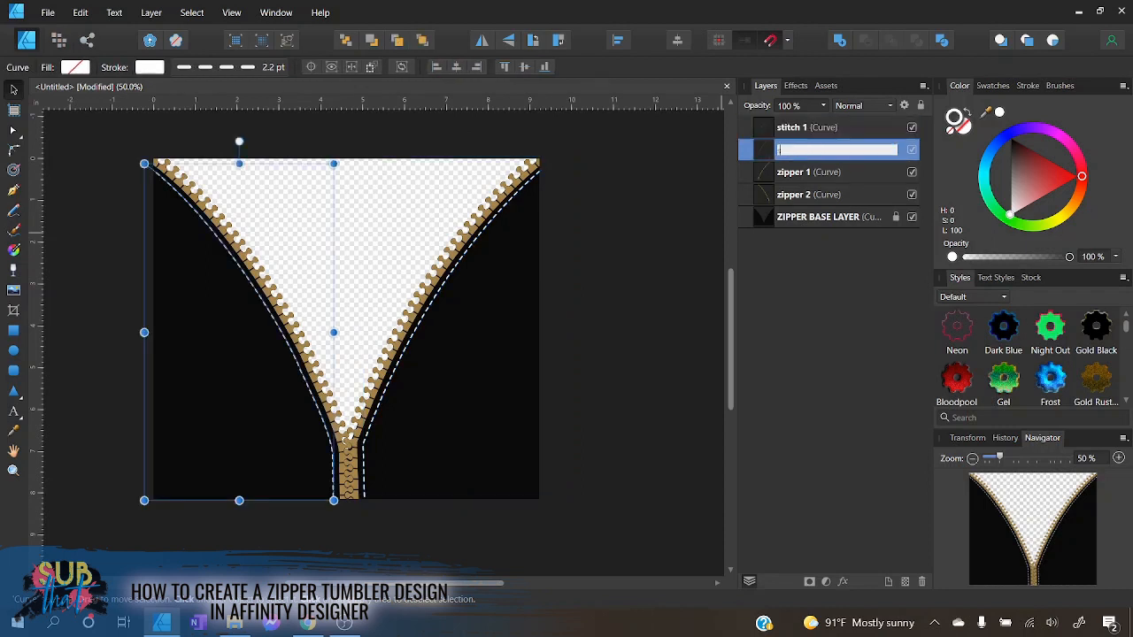
{"action": "type", "text": "stitch 2"}
{"action": "key", "text": "Return"}
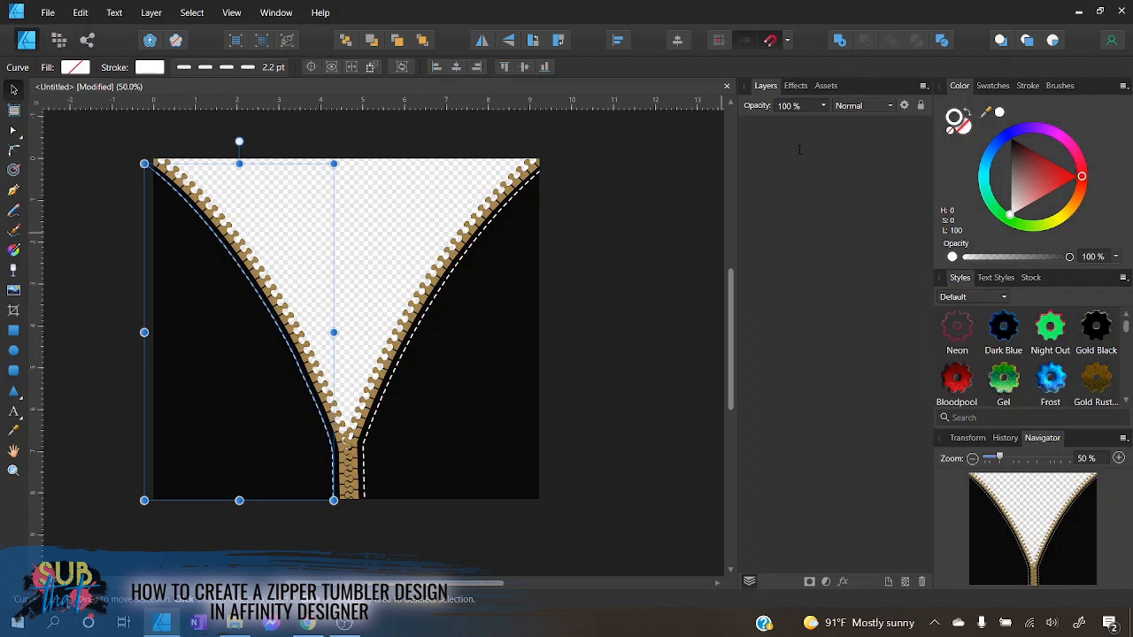
{"action": "left_click", "coordinate": [634, 189]}
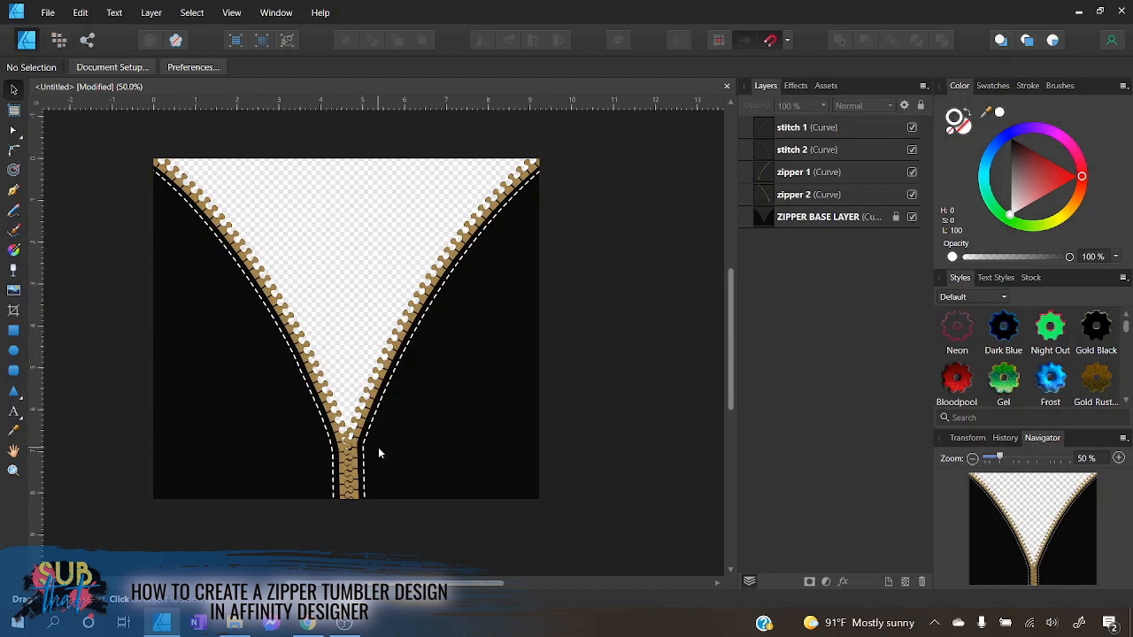
- Place the gold zipper pull from the COLORED ZIPPER PULLS BY OLAS assets over the point where the two zipper sides meet
{"action": "left_click", "coordinate": [826, 85]}
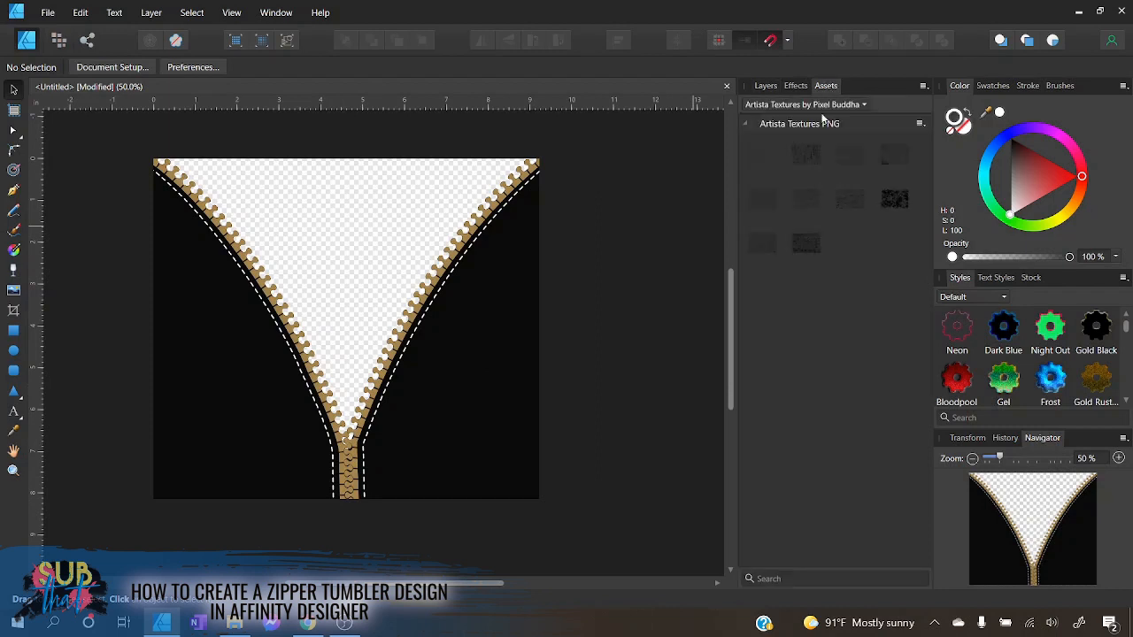
{"action": "left_click", "coordinate": [824, 105]}
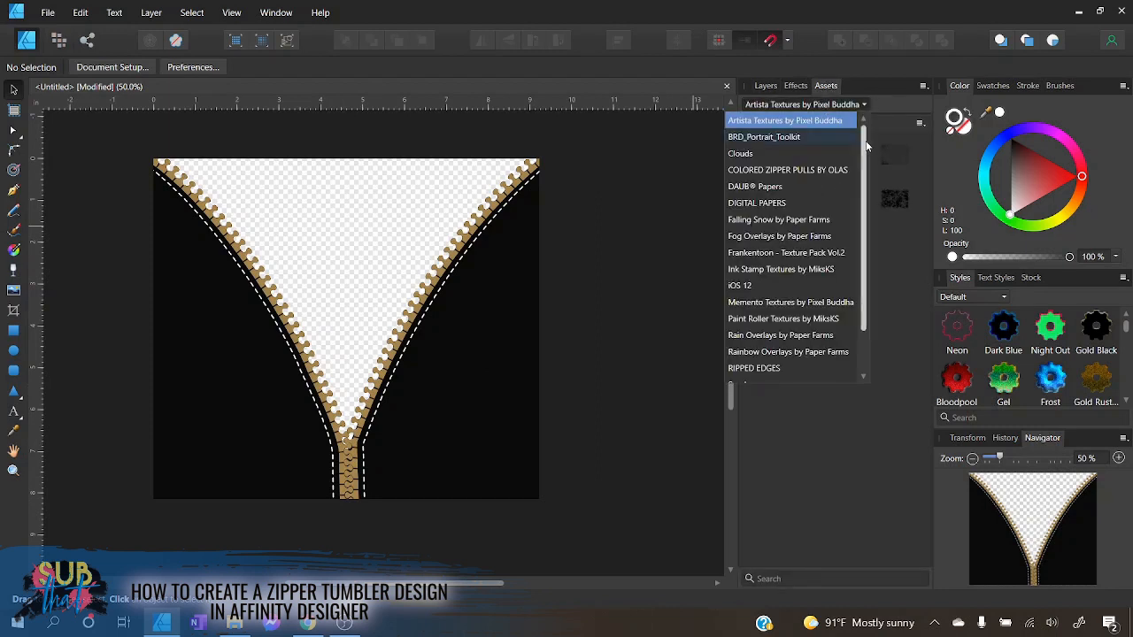
{"action": "scroll", "coordinate": [867, 220], "scroll_direction": "down", "scroll_amount": 1}
{"action": "scroll", "coordinate": [866, 211], "scroll_direction": "up", "scroll_amount": 1}
{"action": "left_click", "coordinate": [814, 170]}
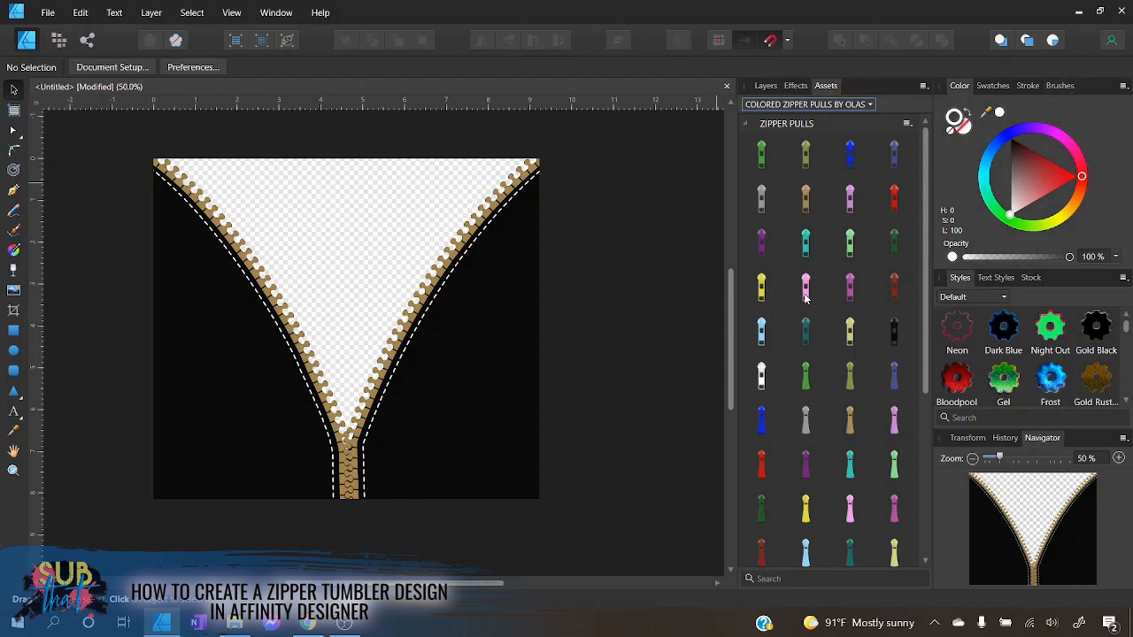
{"action": "scroll", "coordinate": [805, 285], "scroll_direction": "down", "scroll_amount": 2}
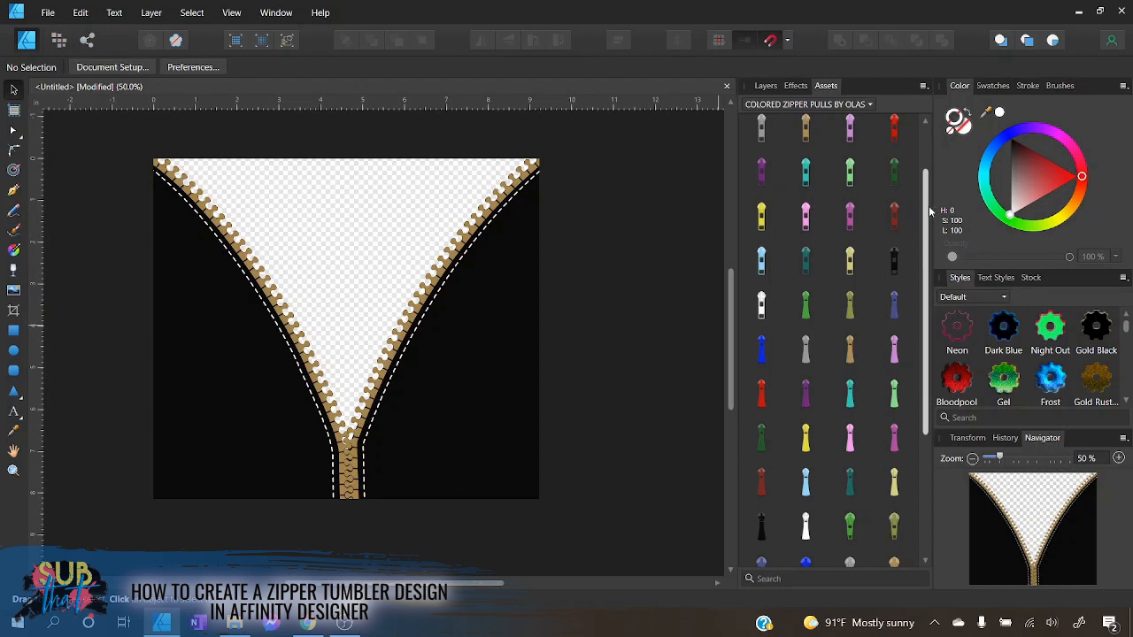
{"action": "left_click_drag", "start_coordinate": [926, 211], "coordinate": [930, 162]}
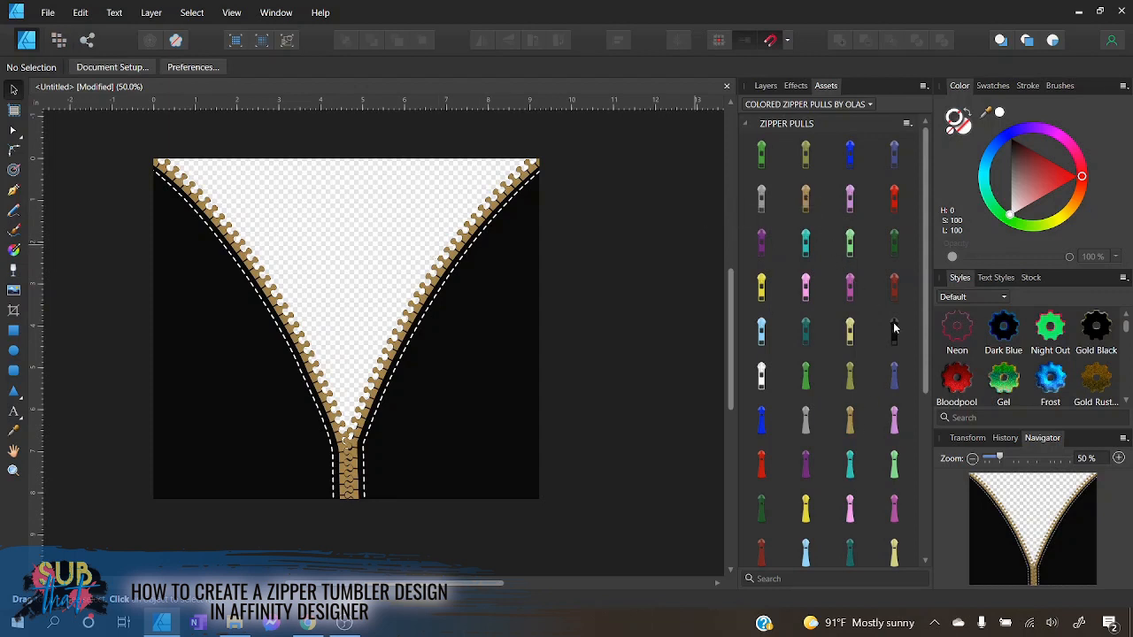
{"action": "mouse_move", "coordinate": [926, 246]}
{"action": "left_mouse_down"}
{"action": "mouse_move", "coordinate": [929, 407]}
{"action": "mouse_move", "coordinate": [911, 235]}
{"action": "left_mouse_up"}
{"action": "left_click_drag", "start_coordinate": [804, 200], "coordinate": [370, 358]}
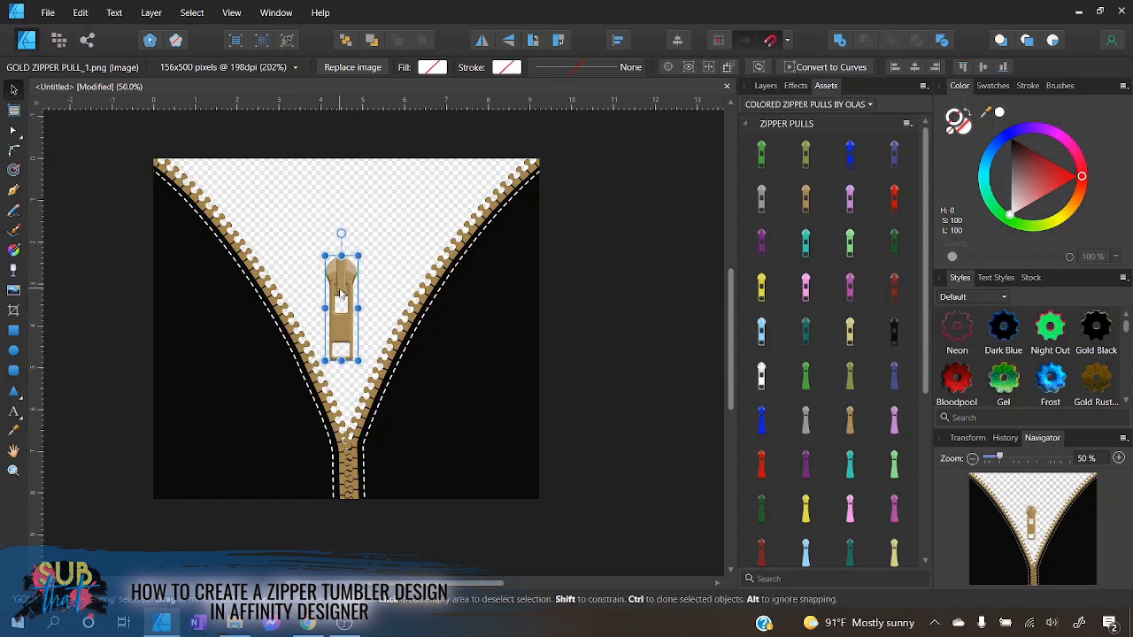
{"action": "left_click_drag", "start_coordinate": [336, 316], "coordinate": [351, 466]}
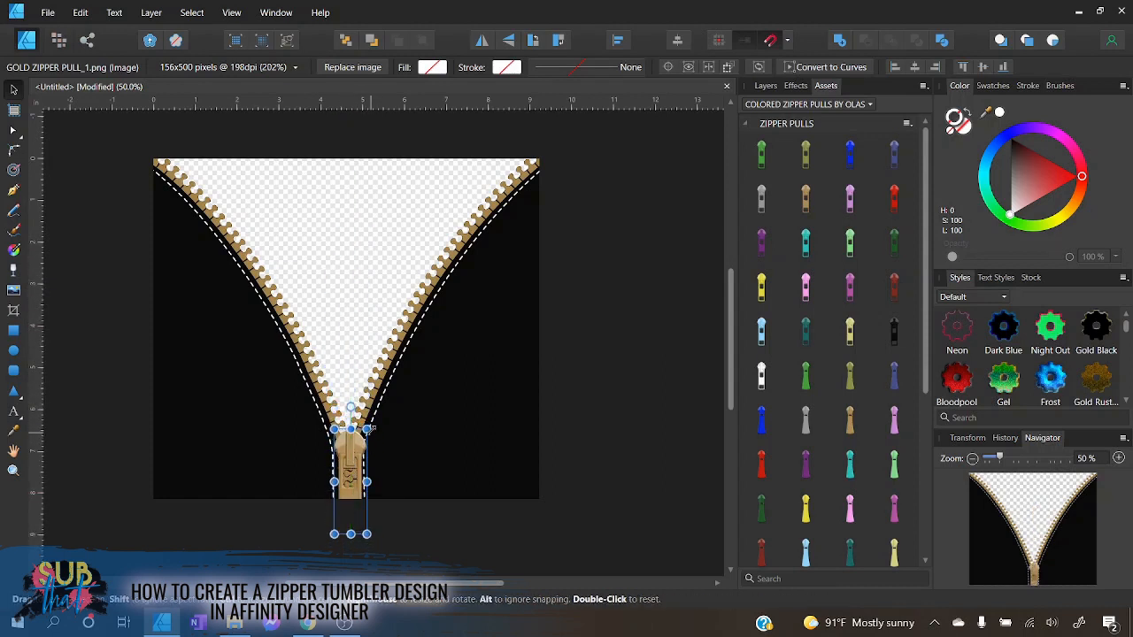
- Shrink the gold zipper pull to 162% (247 dpi) and centre it over the closed section of the zipper
{"action": "left_click", "coordinate": [1119, 458]}
{"action": "left_click", "coordinate": [1119, 459]}
{"action": "scroll", "coordinate": [447, 358], "scroll_direction": "down", "scroll_amount": 3}
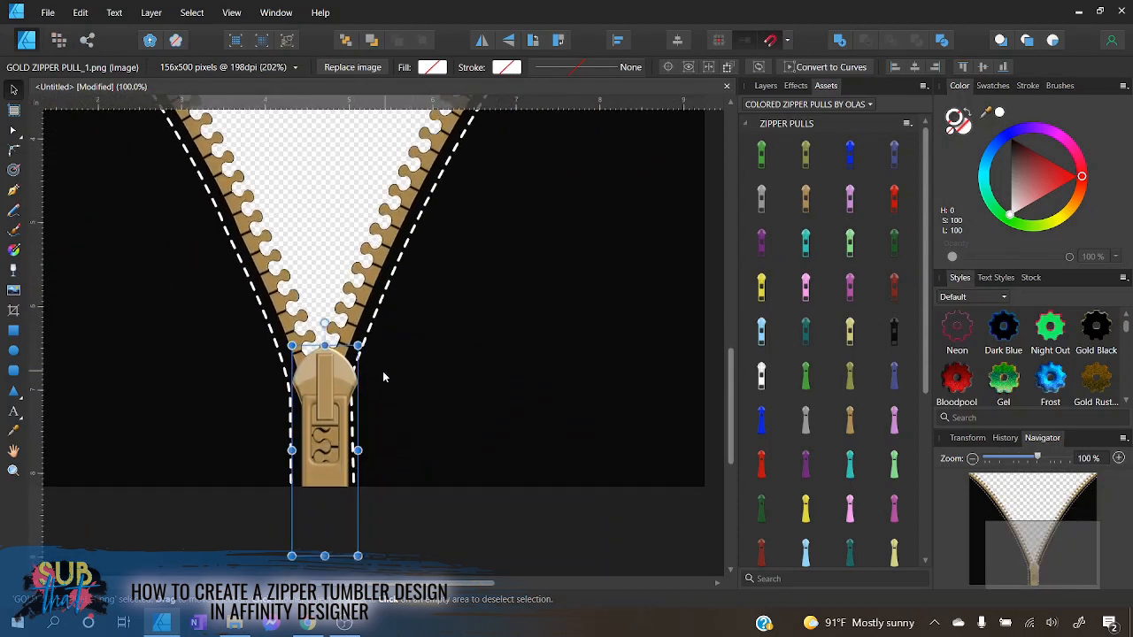
{"action": "left_click_drag", "start_coordinate": [358, 345], "coordinate": [350, 368]}
{"action": "mouse_move", "coordinate": [319, 405]}
{"action": "left_mouse_down"}
{"action": "mouse_move", "coordinate": [329, 361]}
{"action": "mouse_move", "coordinate": [348, 345]}
{"action": "mouse_move", "coordinate": [321, 404]}
{"action": "left_mouse_up"}
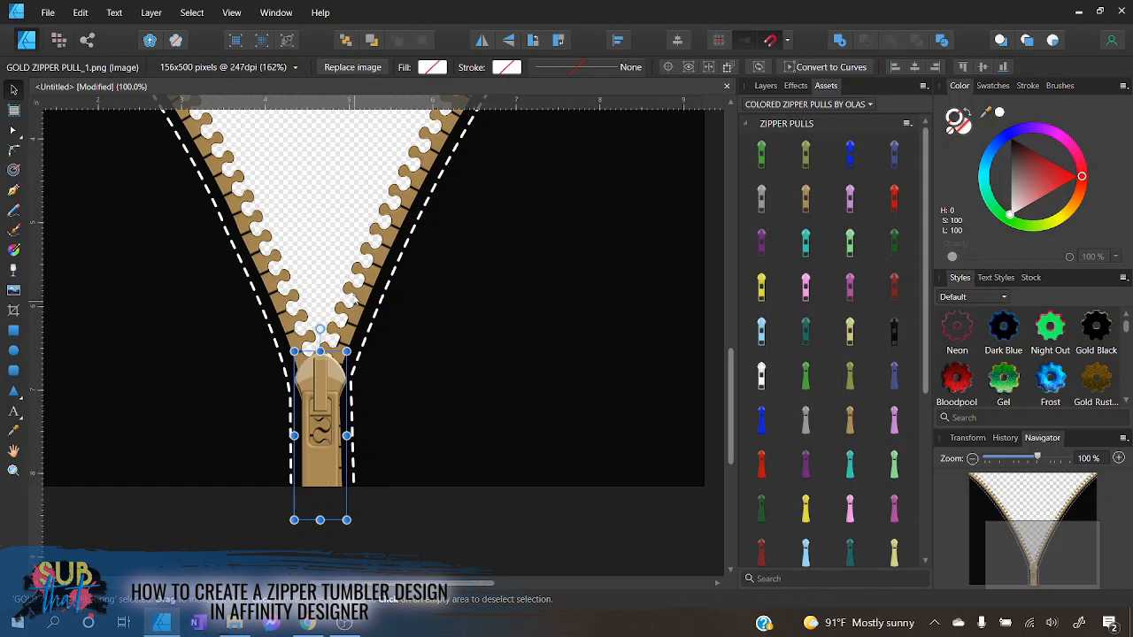
{"action": "left_click", "coordinate": [409, 529]}
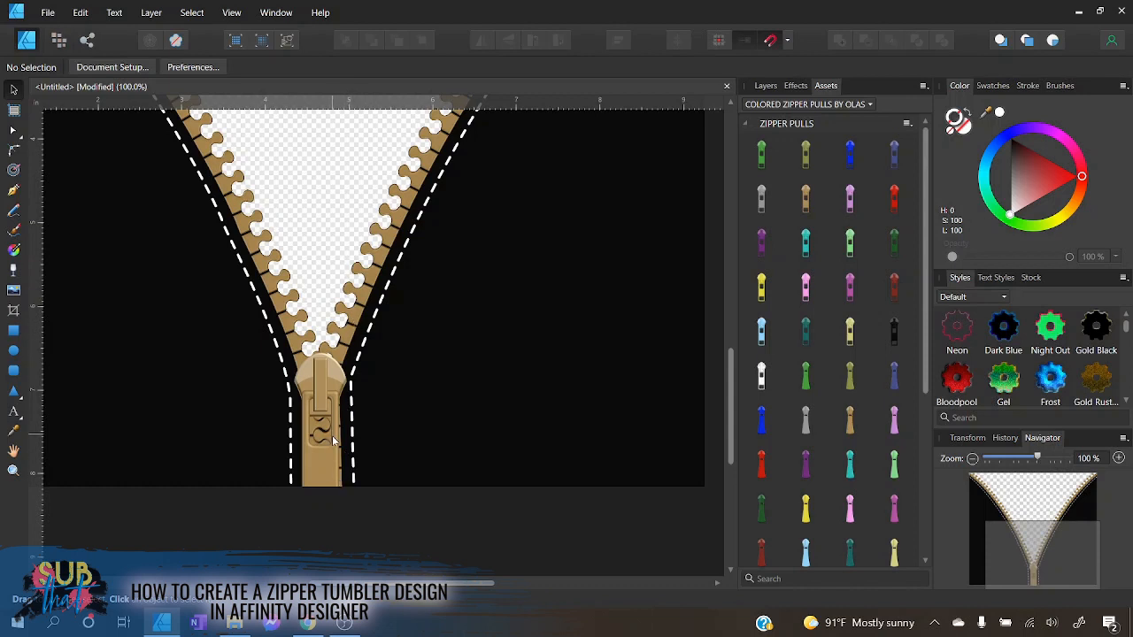
- Nudge the gold zipper pull slightly up so its head sits where the zipper teeth join
{"action": "left_click", "coordinate": [340, 368]}
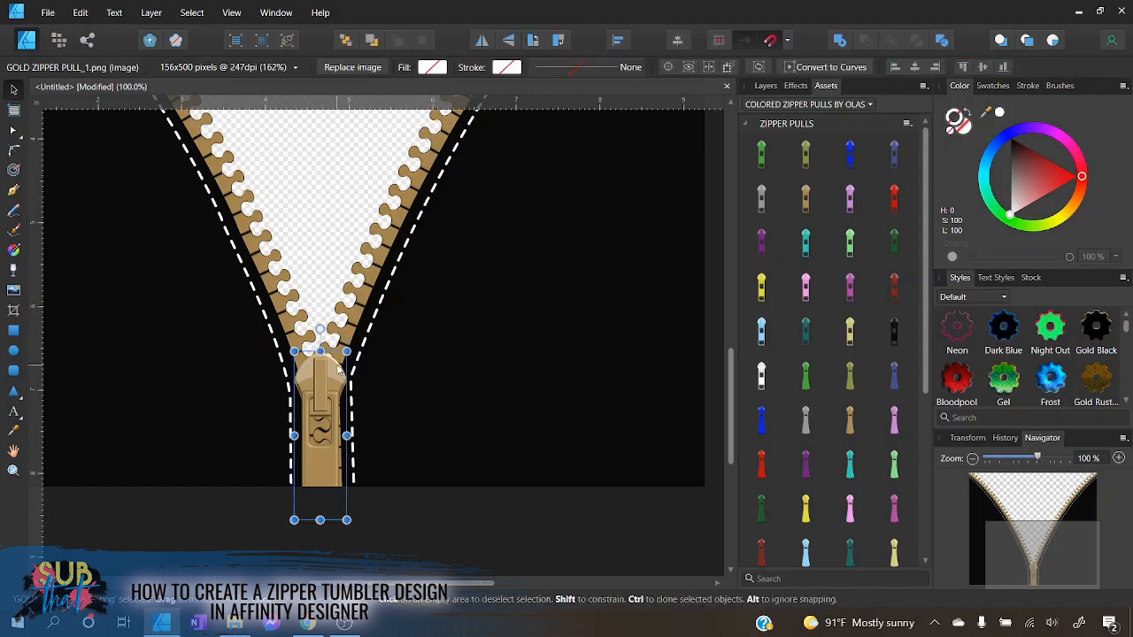
{"action": "key", "text": "Up"}
{"action": "key", "text": "Up"}
{"action": "key", "text": "Up"}
{"action": "key", "text": "Up"}
{"action": "key", "text": "Up"}
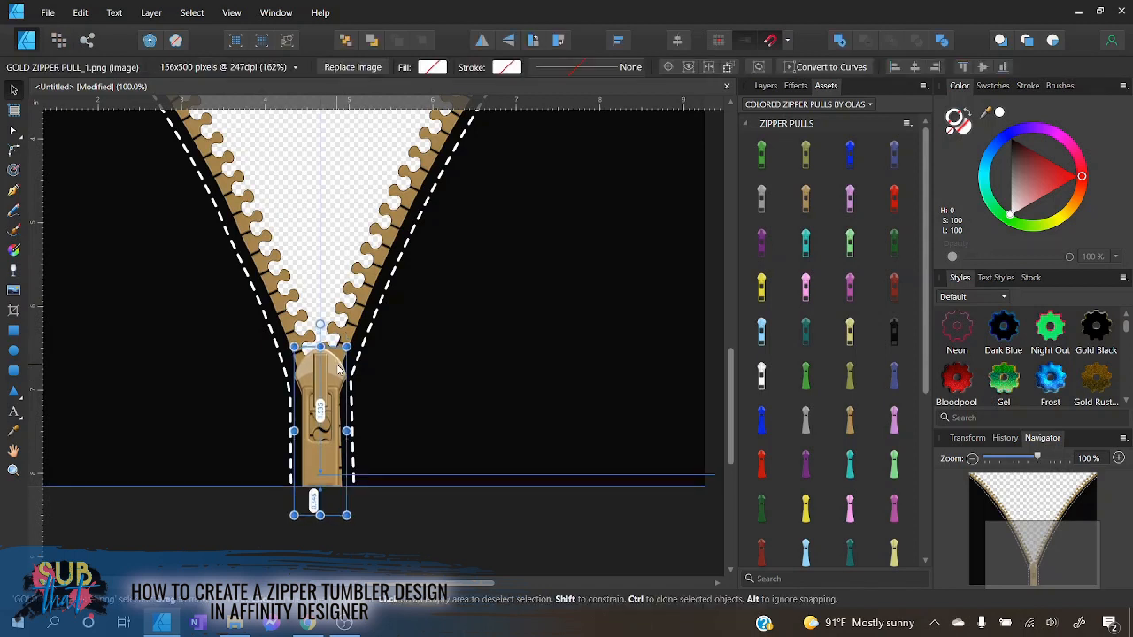
{"action": "key", "text": "Up"}
{"action": "key", "text": "Up"}
{"action": "key", "text": "Up"}
{"action": "key", "text": "Up"}
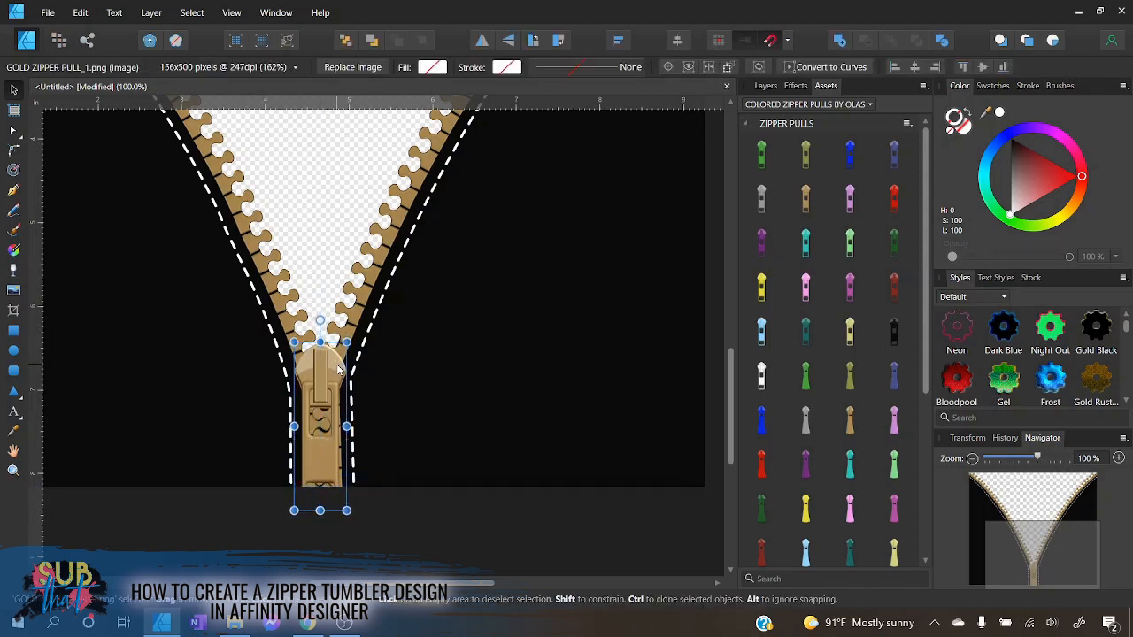
{"action": "key", "text": "Up"}
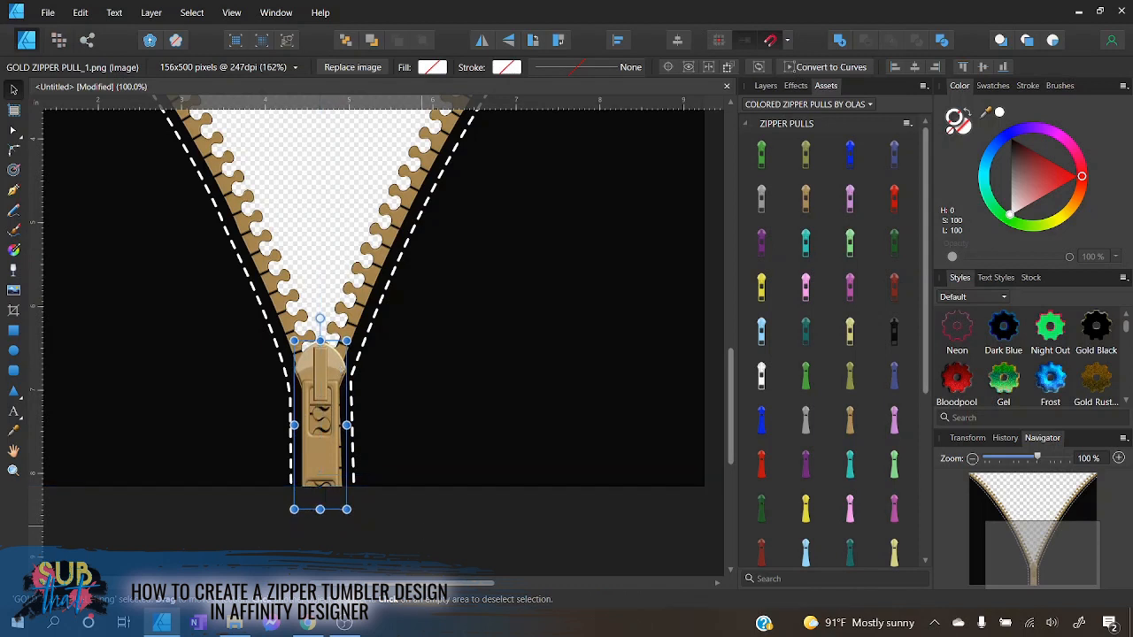
- Move the lower end node of the zipper 1 curve slightly left behind the zipper pull with the Node tool
{"action": "left_click", "coordinate": [364, 309]}
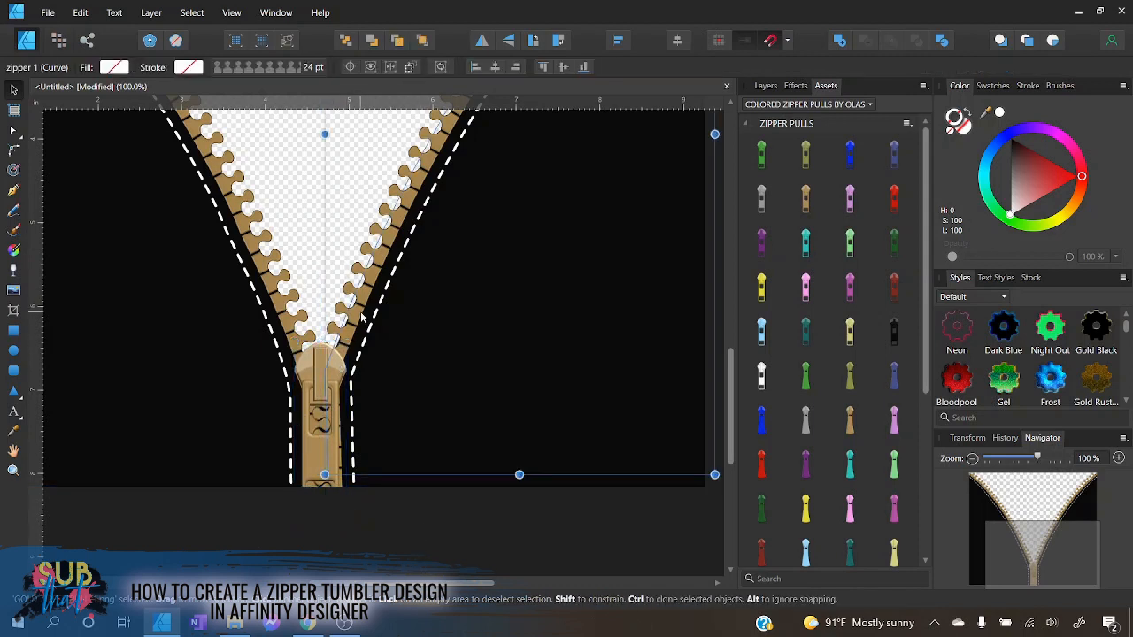
{"action": "left_click", "coordinate": [776, 87]}
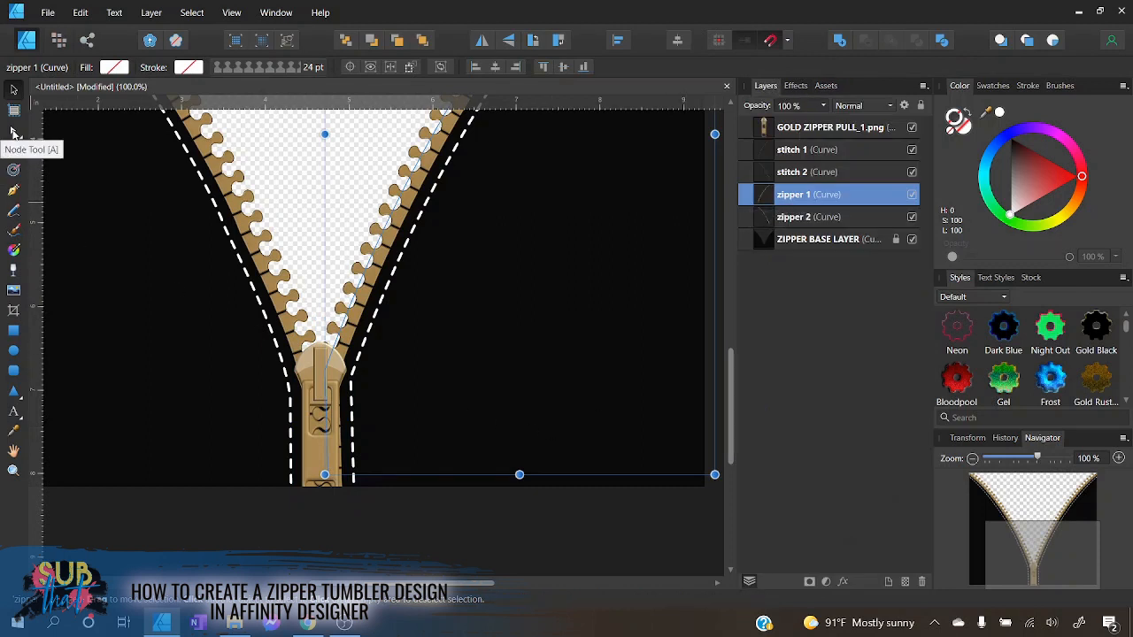
{"action": "left_click", "coordinate": [14, 131]}
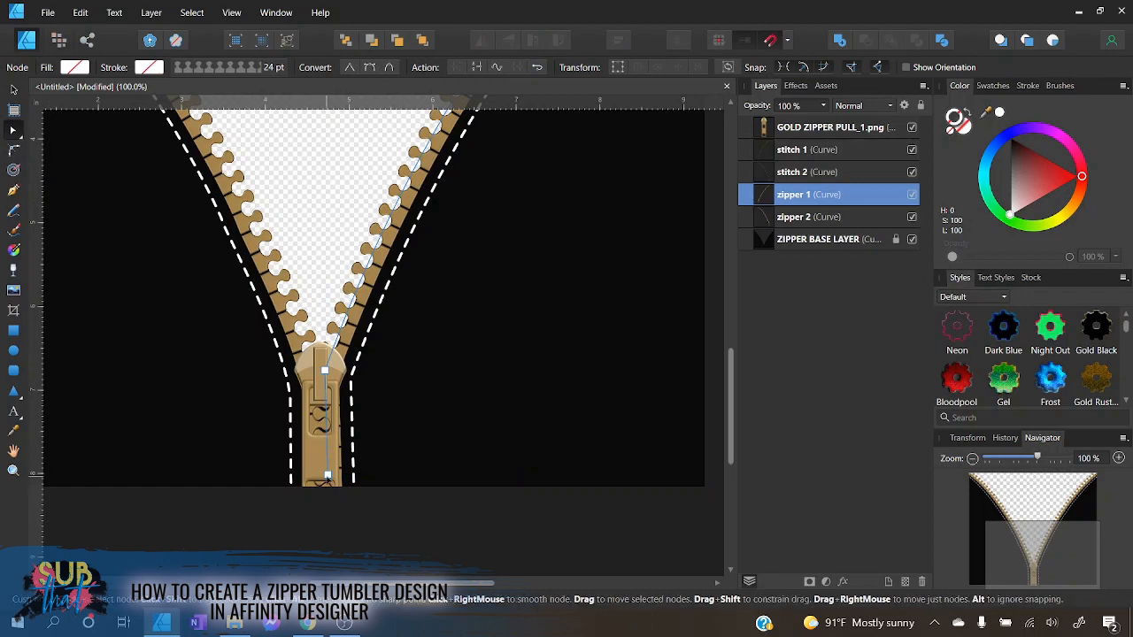
{"action": "left_click", "coordinate": [328, 475]}
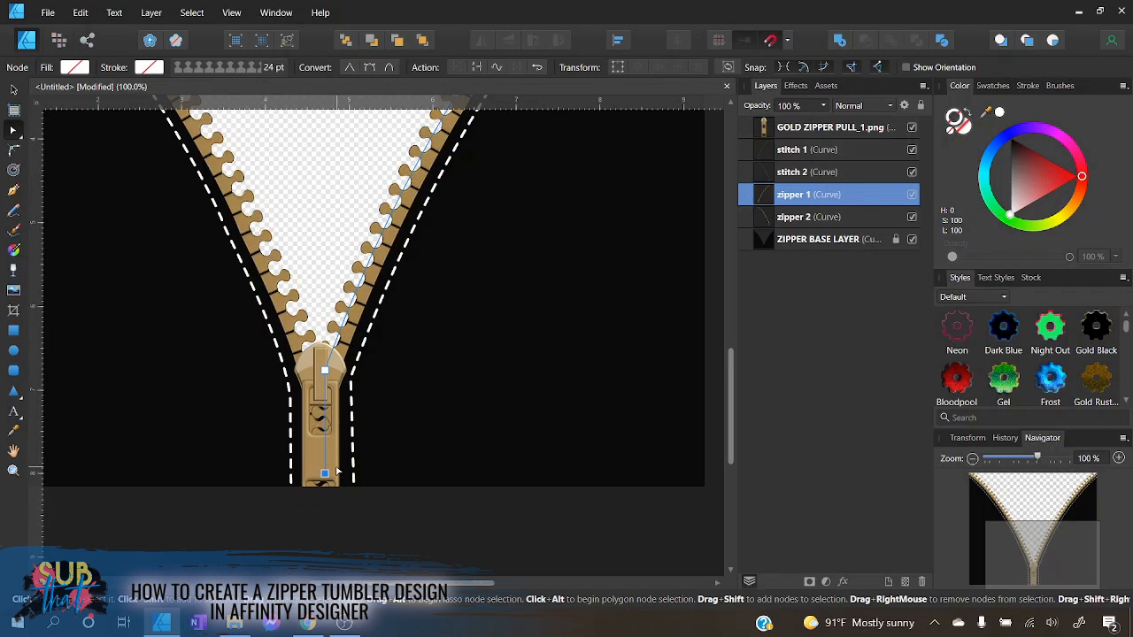
- Widen the gold zipper pull to about 0.68 in, extending it towards the stitch 1 line without changing its height
{"action": "left_click", "coordinate": [13, 89]}
{"action": "scroll", "coordinate": [361, 339], "scroll_direction": "down", "scroll_amount": 1}
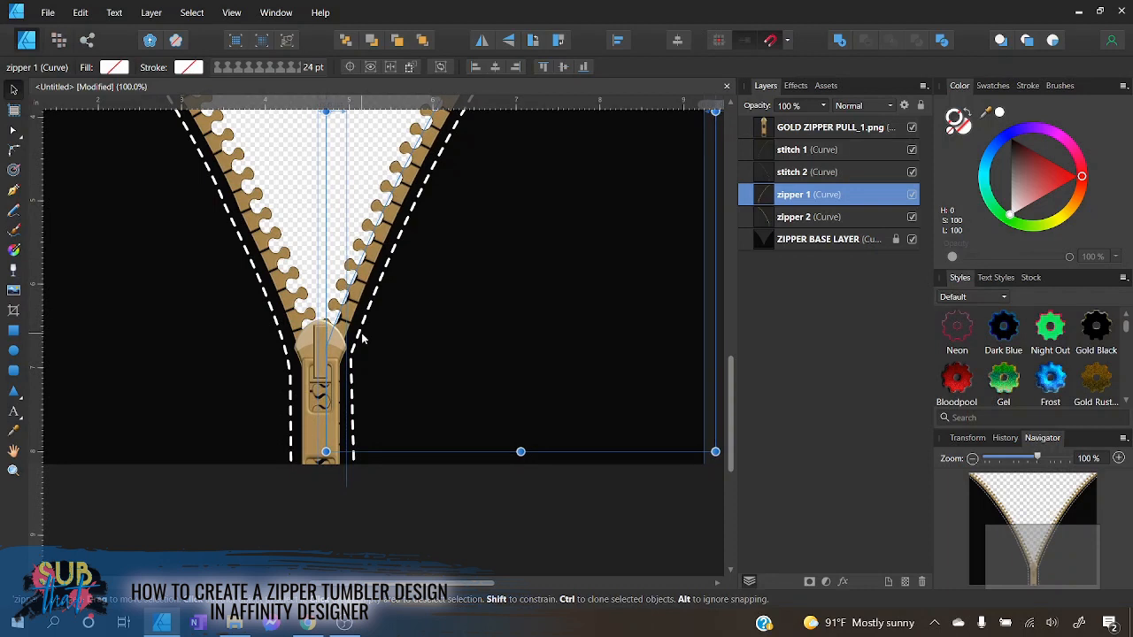
{"action": "left_click", "coordinate": [355, 491]}
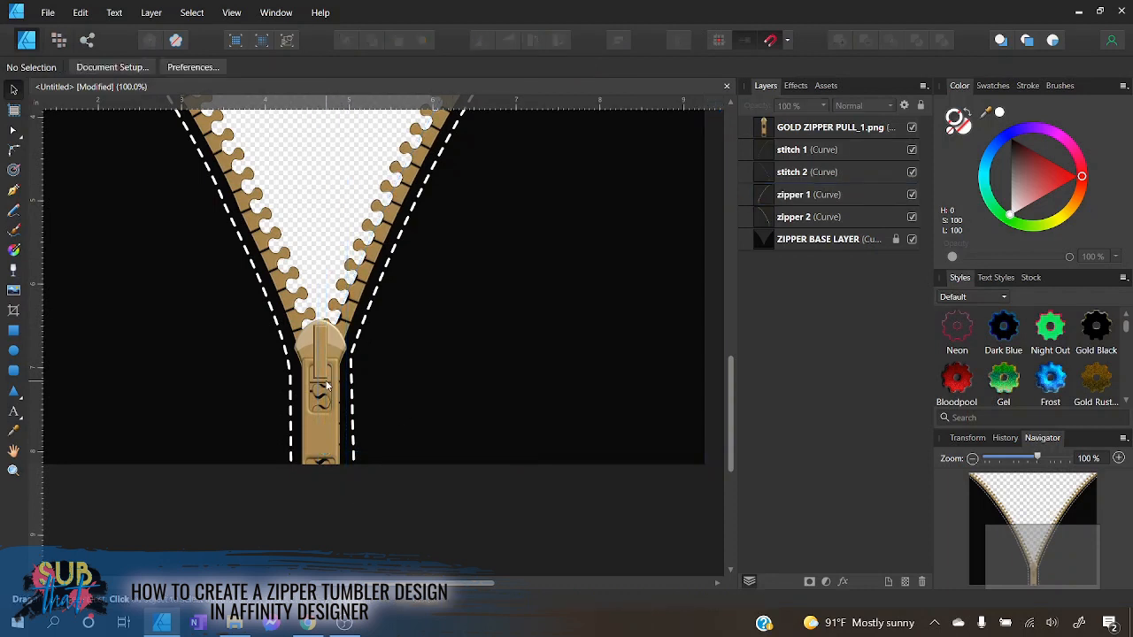
{"action": "left_click", "coordinate": [337, 403]}
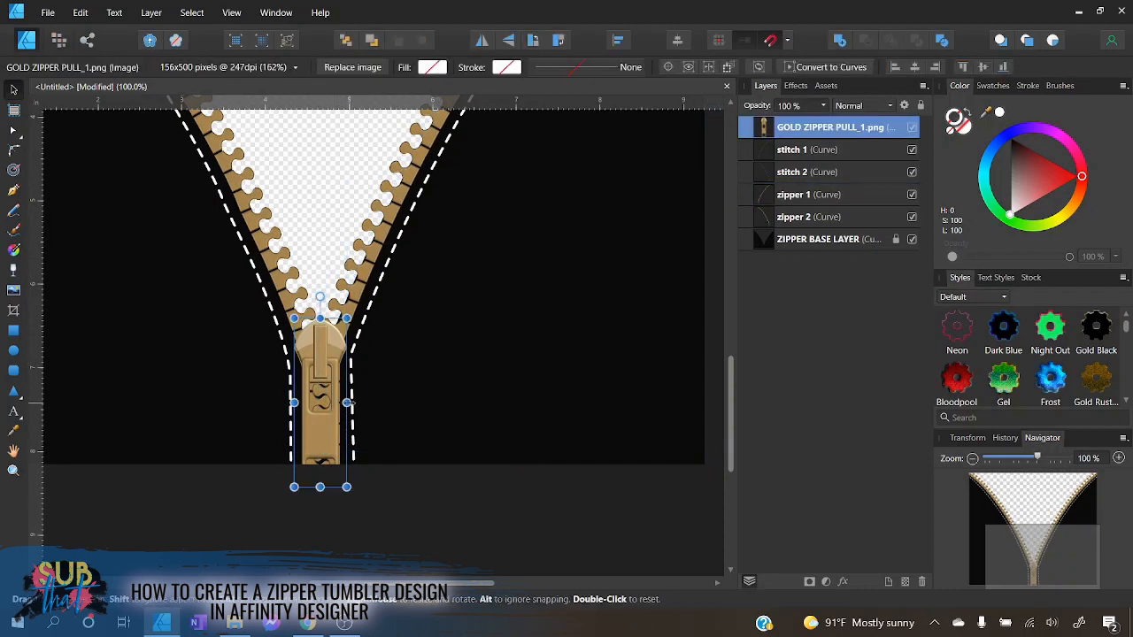
{"action": "left_click_drag", "start_coordinate": [347, 403], "coordinate": [351, 402]}
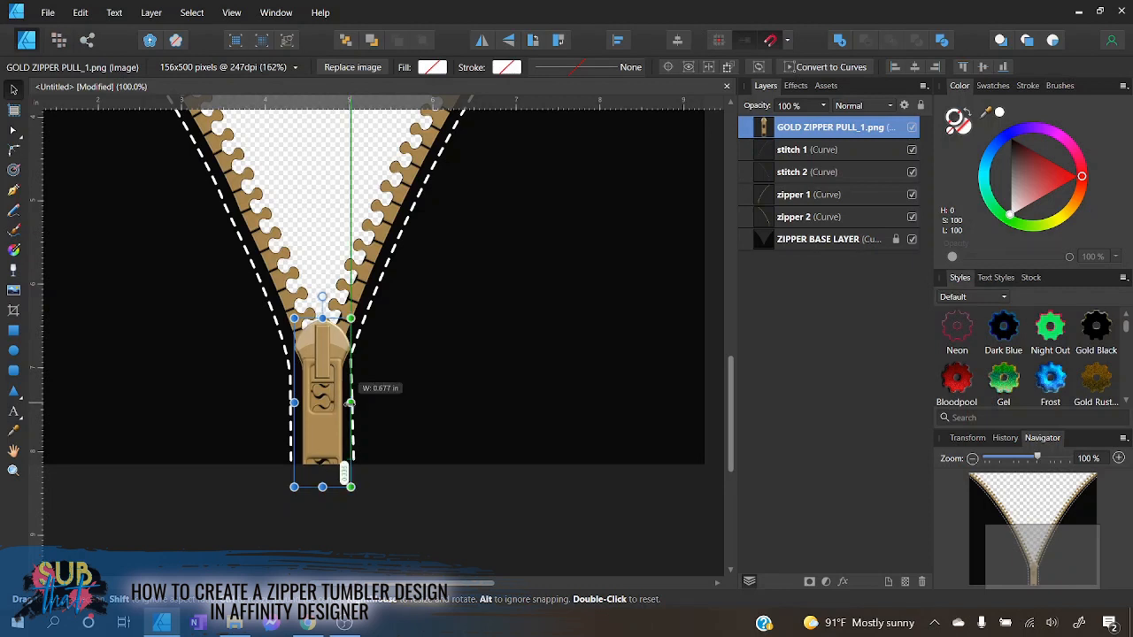
{"action": "left_click", "coordinate": [469, 501]}
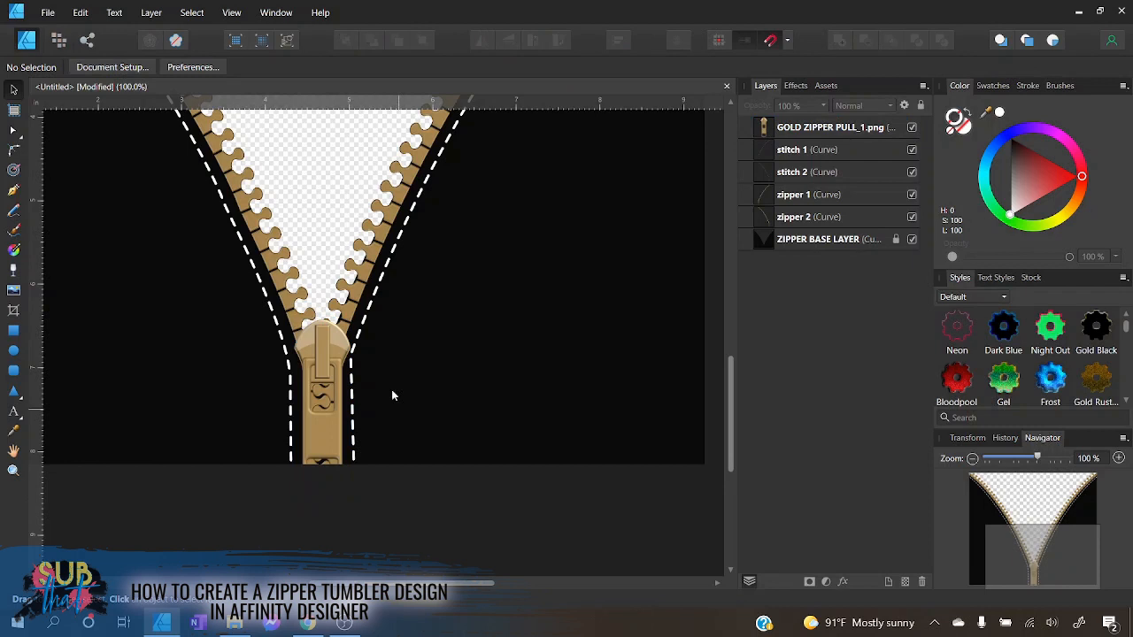
{"action": "left_click", "coordinate": [329, 407]}
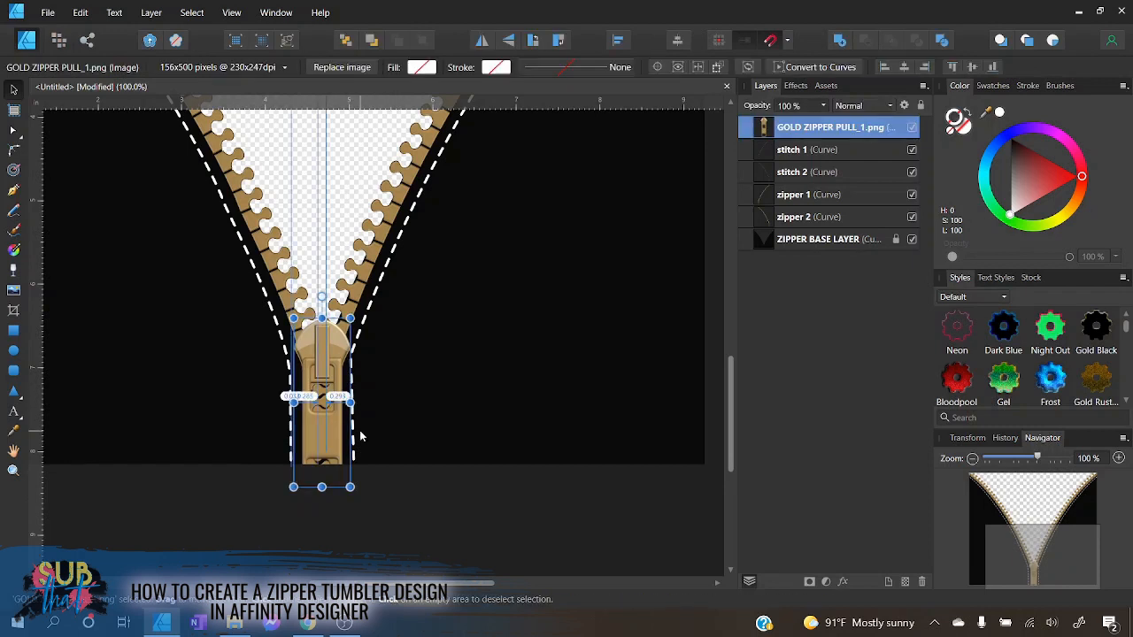
{"action": "left_click", "coordinate": [375, 489]}
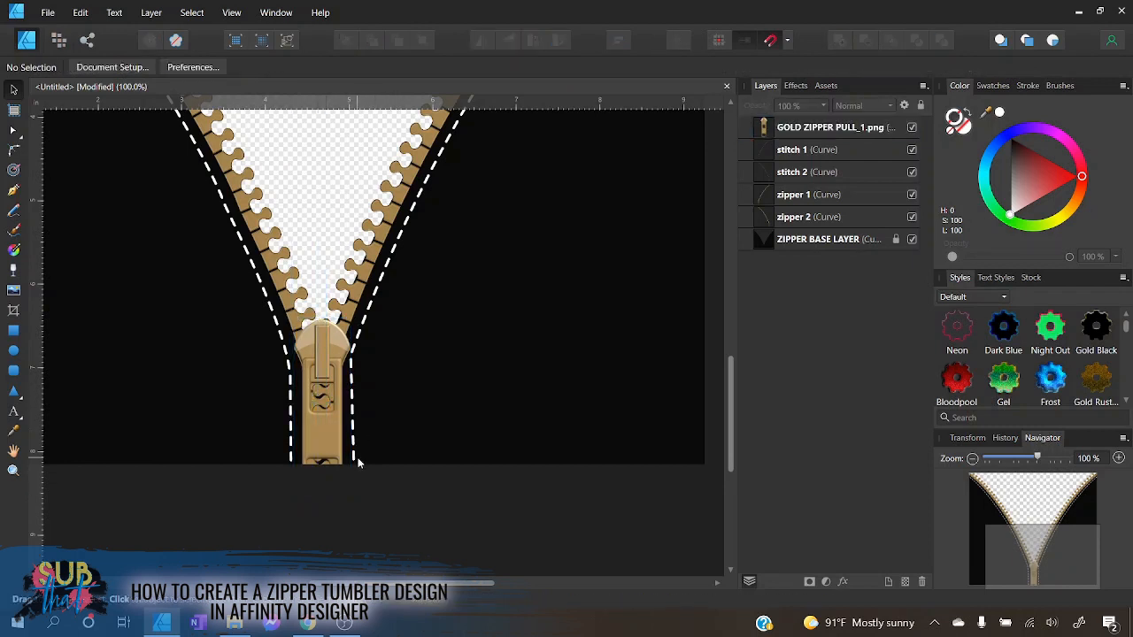
- Nudge the whole stitch 1 curve slightly right, away from the zipper pull, with the Node tool
{"action": "left_click", "coordinate": [353, 458]}
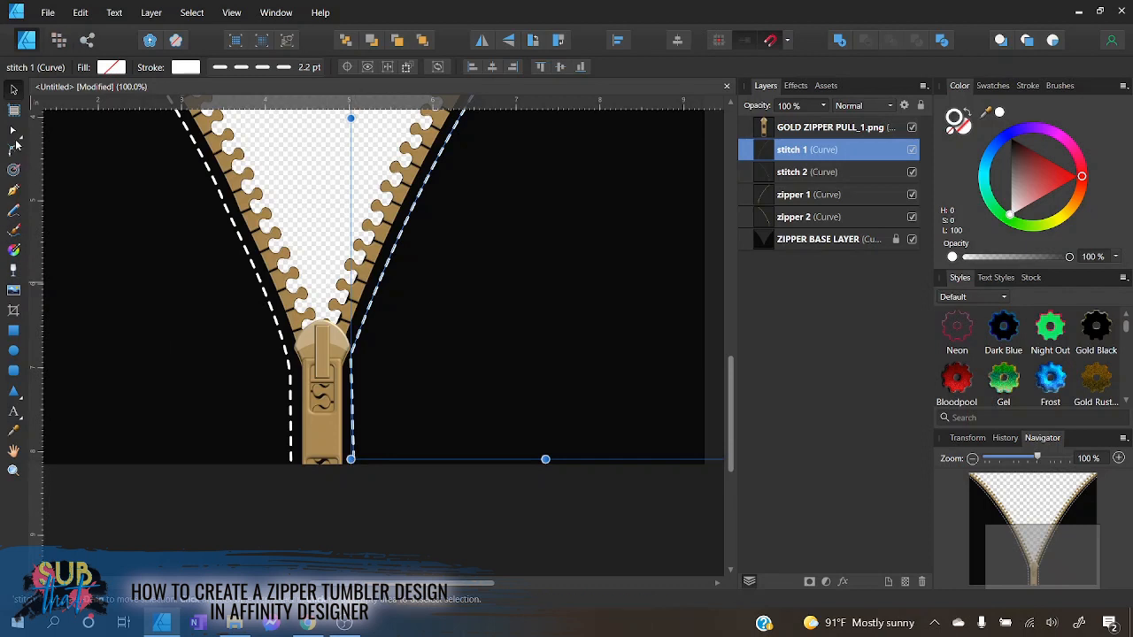
{"action": "left_click", "coordinate": [14, 135]}
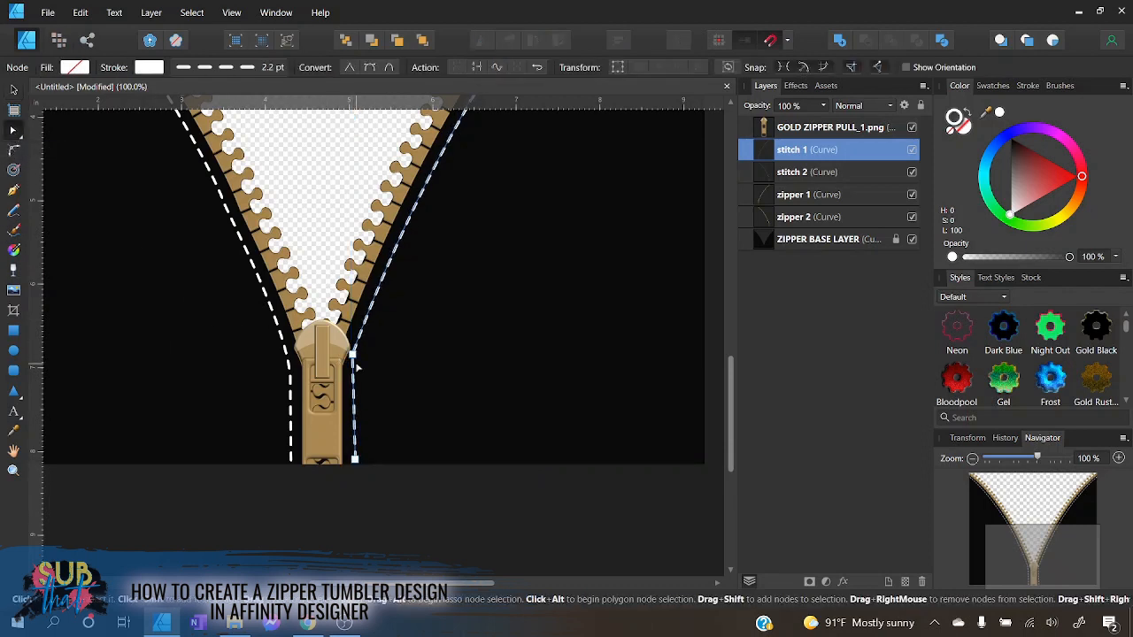
{"action": "key", "text": "Right"}
{"action": "key", "text": "Right"}
{"action": "key", "text": "Right"}
{"action": "key", "text": "Right"}
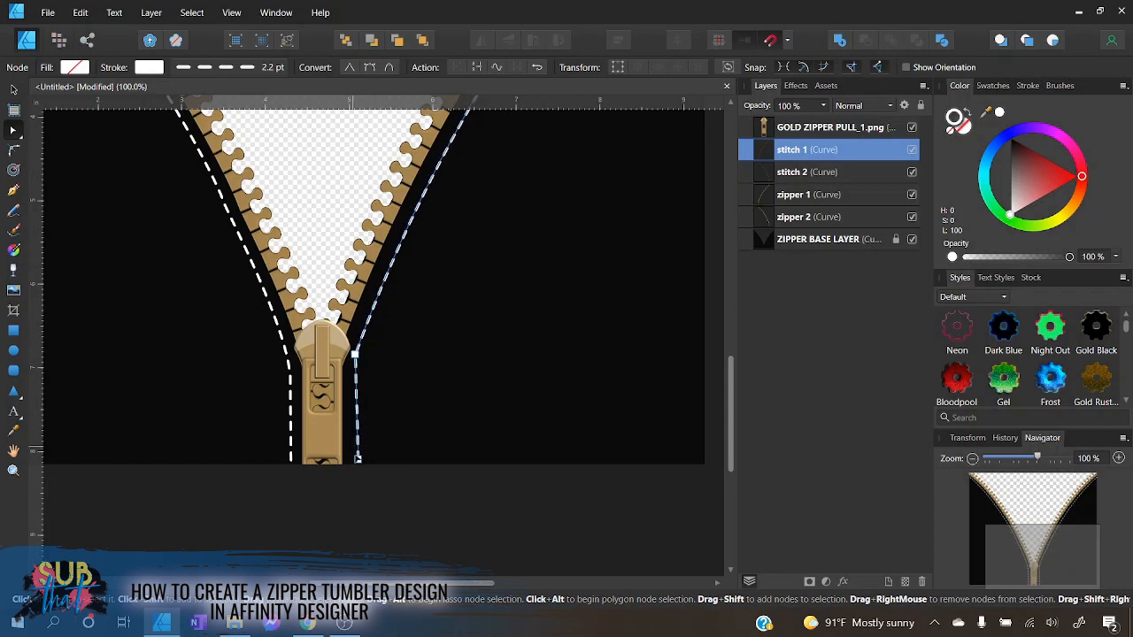
- Straighten the lower section of the stitch 1 curve by moving its end node left and its bend node slightly down
{"action": "left_click", "coordinate": [358, 459]}
{"action": "key", "text": "Left"}
{"action": "key", "text": "Left"}
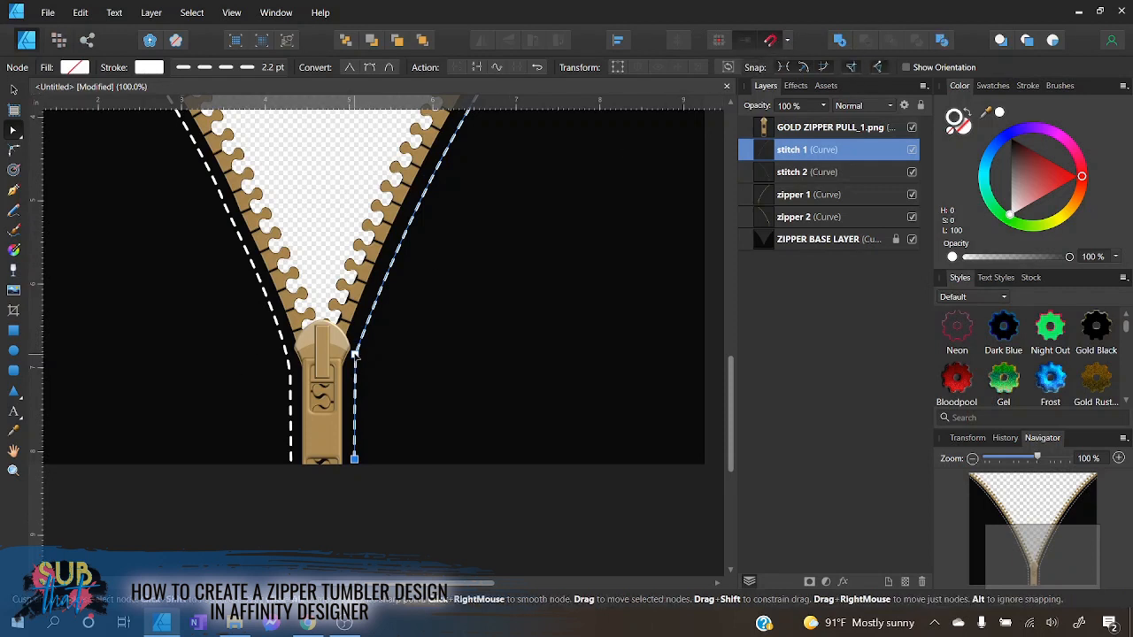
{"action": "left_click_drag", "start_coordinate": [354, 357], "coordinate": [354, 363]}
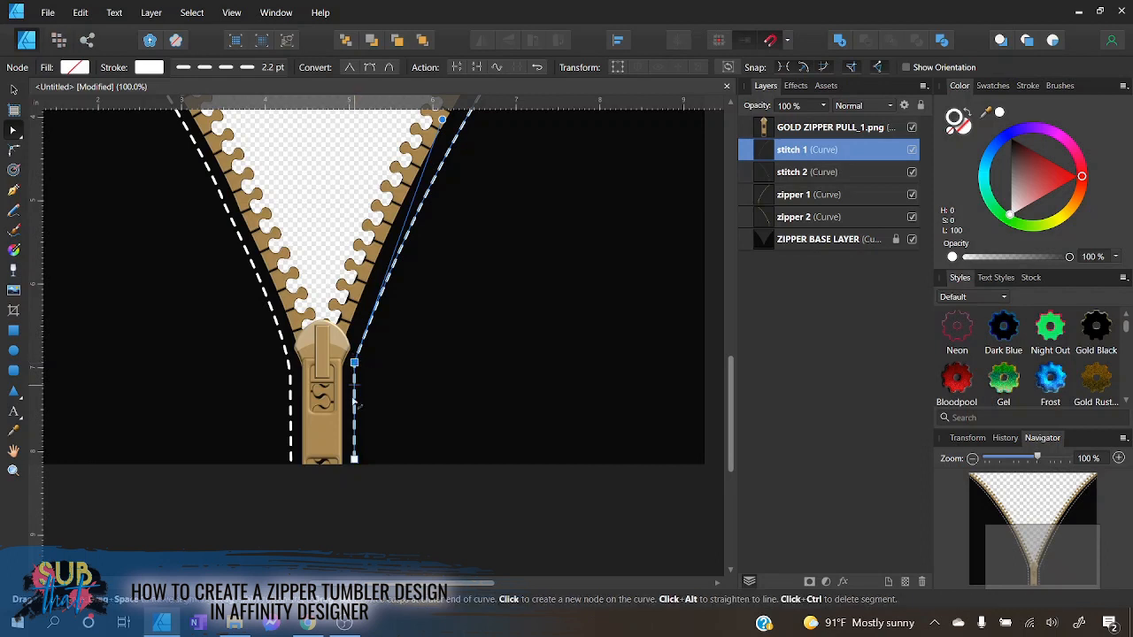
{"action": "left_click", "coordinate": [355, 460]}
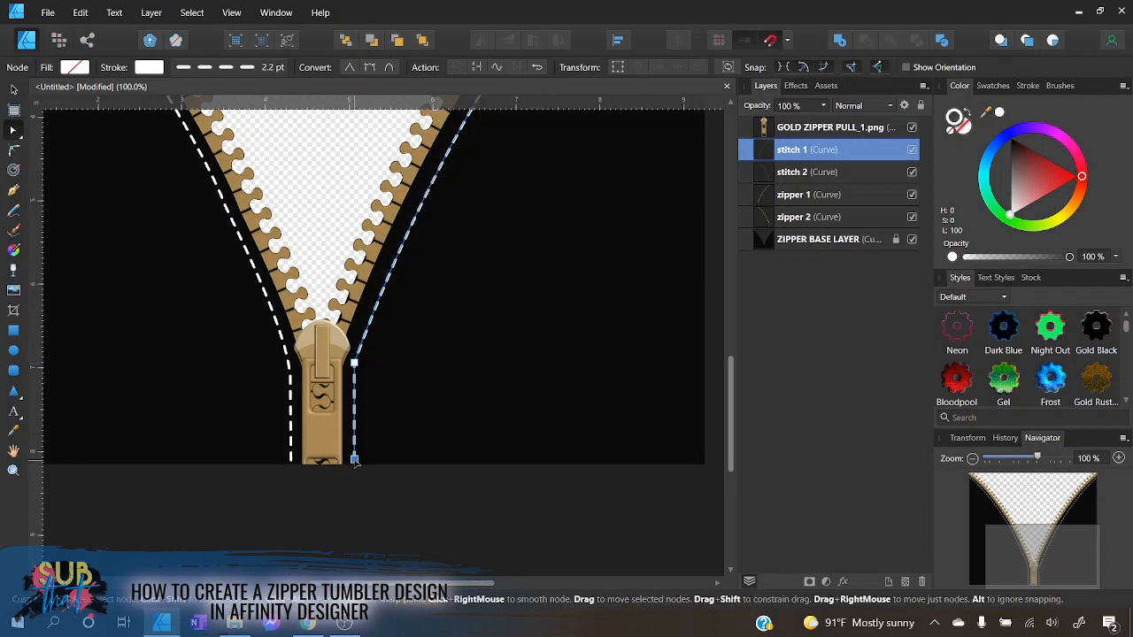
{"action": "left_click", "coordinate": [354, 363]}
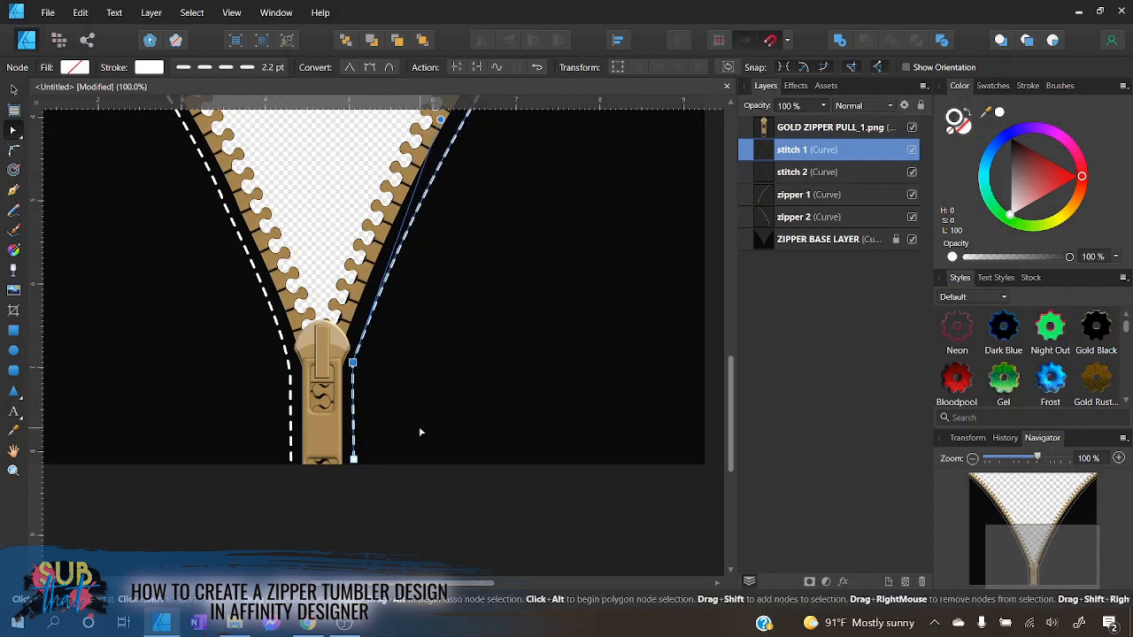
- Bend the stitch 1 curve towards the zipper teeth and add a sharp node beside the head of the zipper pull
{"action": "scroll", "coordinate": [420, 430], "scroll_direction": "up", "scroll_amount": 3}
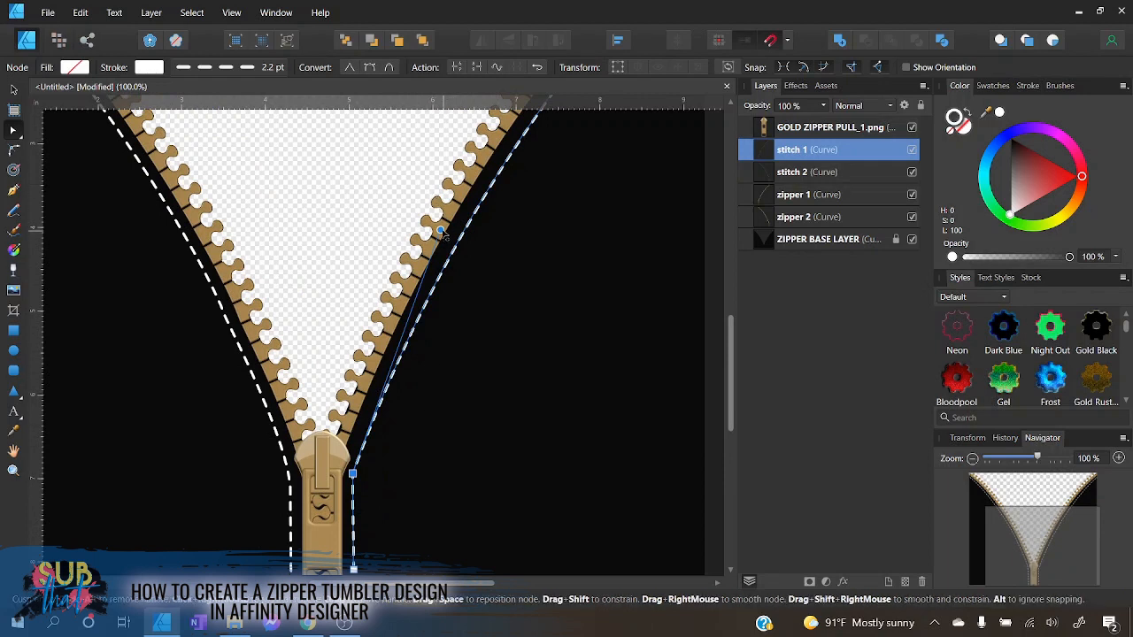
{"action": "left_click_drag", "start_coordinate": [440, 230], "coordinate": [417, 240]}
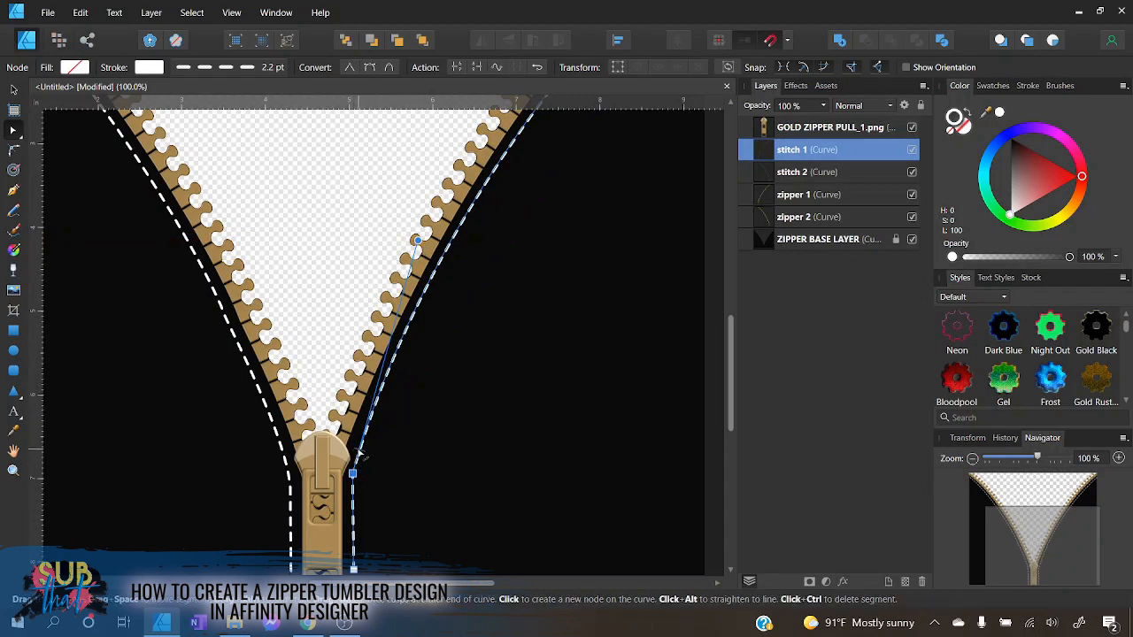
{"action": "left_click", "coordinate": [360, 454]}
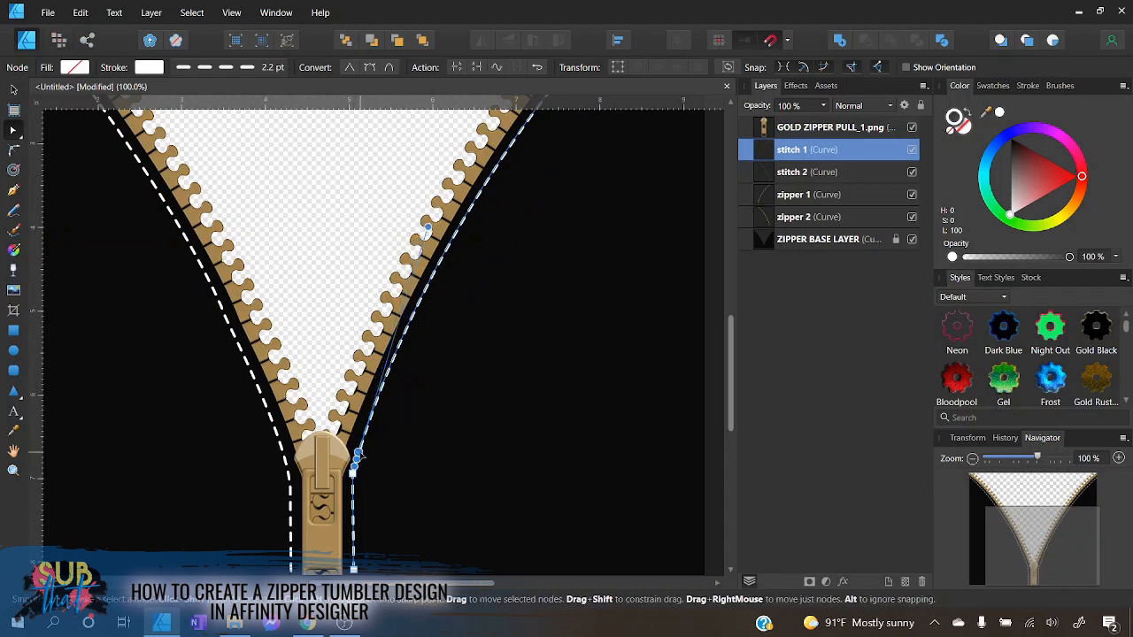
{"action": "left_click", "coordinate": [350, 69]}
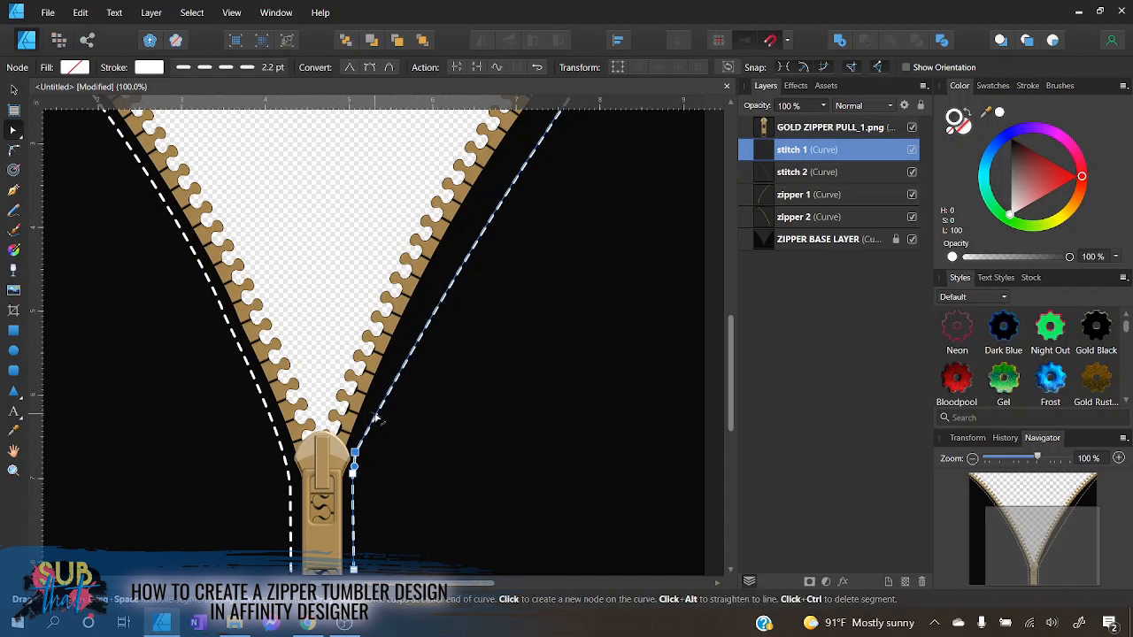
{"action": "left_click_drag", "start_coordinate": [379, 417], "coordinate": [390, 372]}
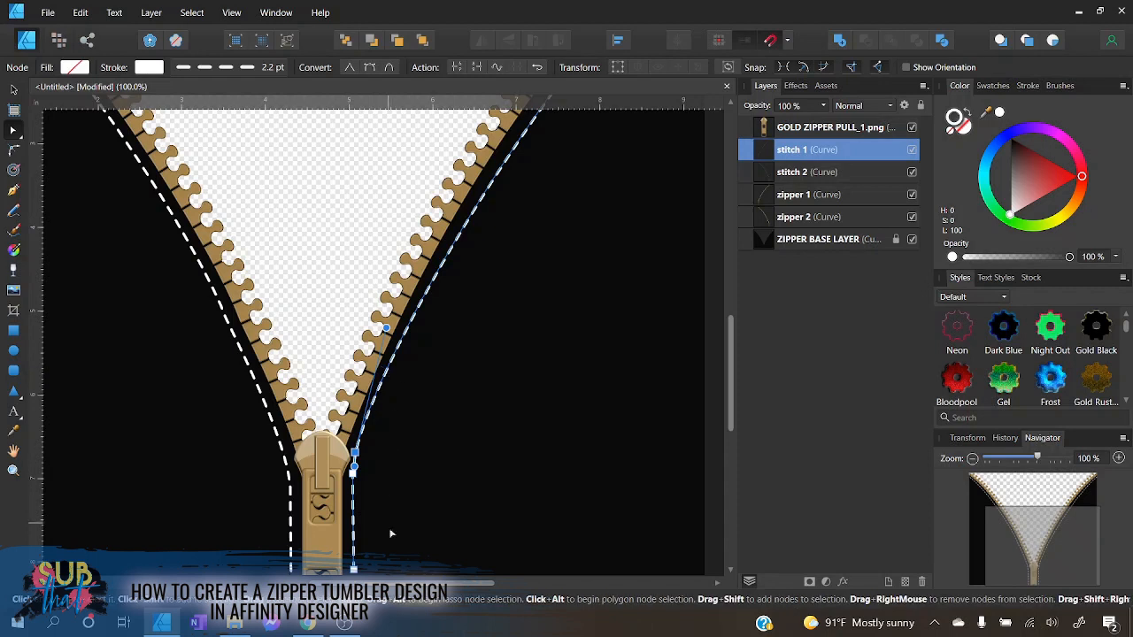
{"action": "left_click", "coordinate": [343, 278]}
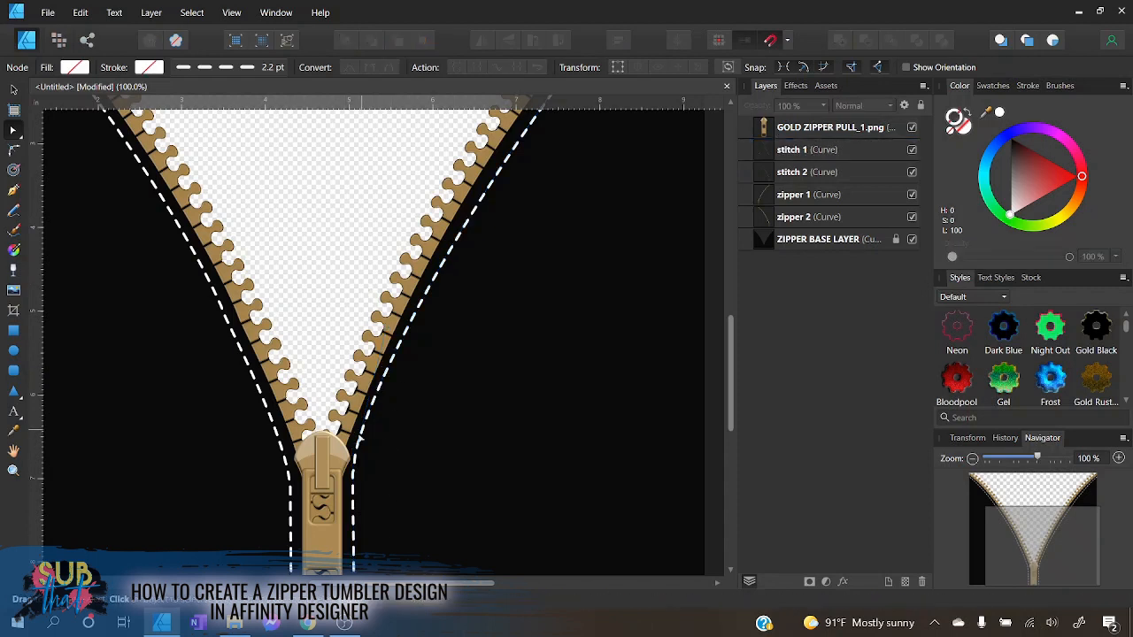
- Fine-tune the middle of the stitch 1 curve and the upper handle of its sharp node so the stitching follows the zipper
{"action": "scroll", "coordinate": [452, 356], "scroll_direction": "up", "scroll_amount": 2}
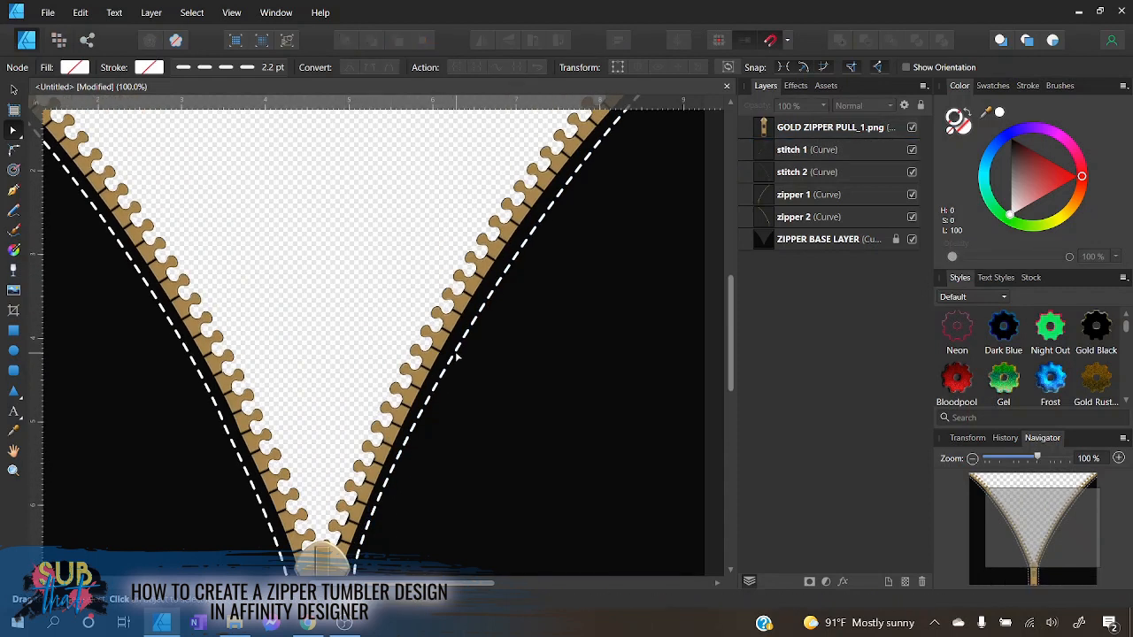
{"action": "left_click", "coordinate": [494, 294]}
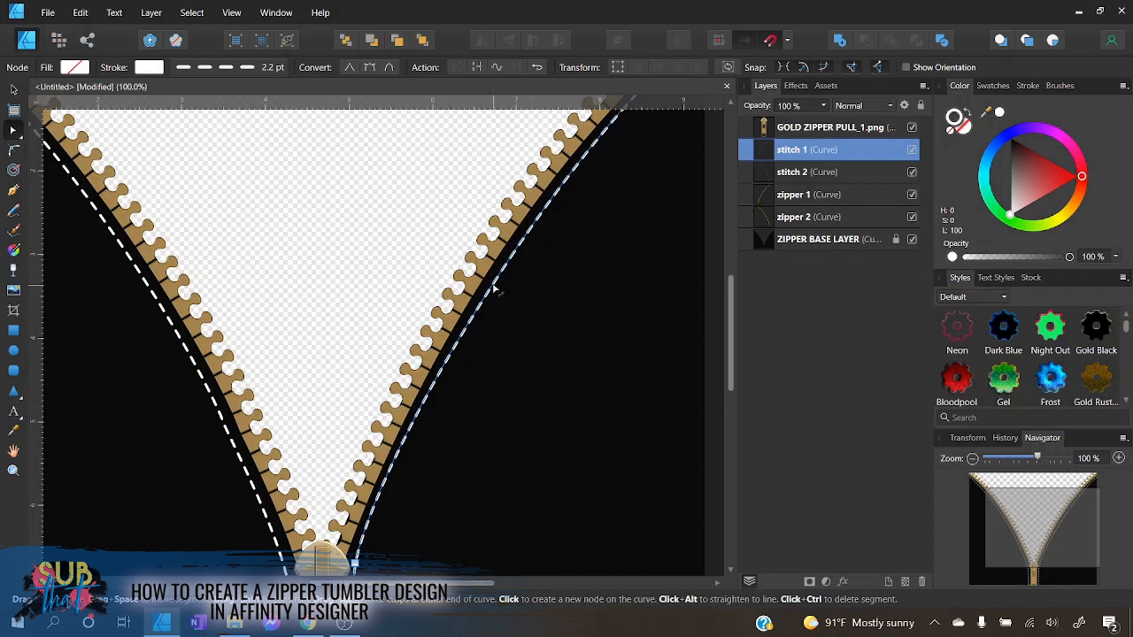
{"action": "left_click_drag", "start_coordinate": [493, 285], "coordinate": [497, 288]}
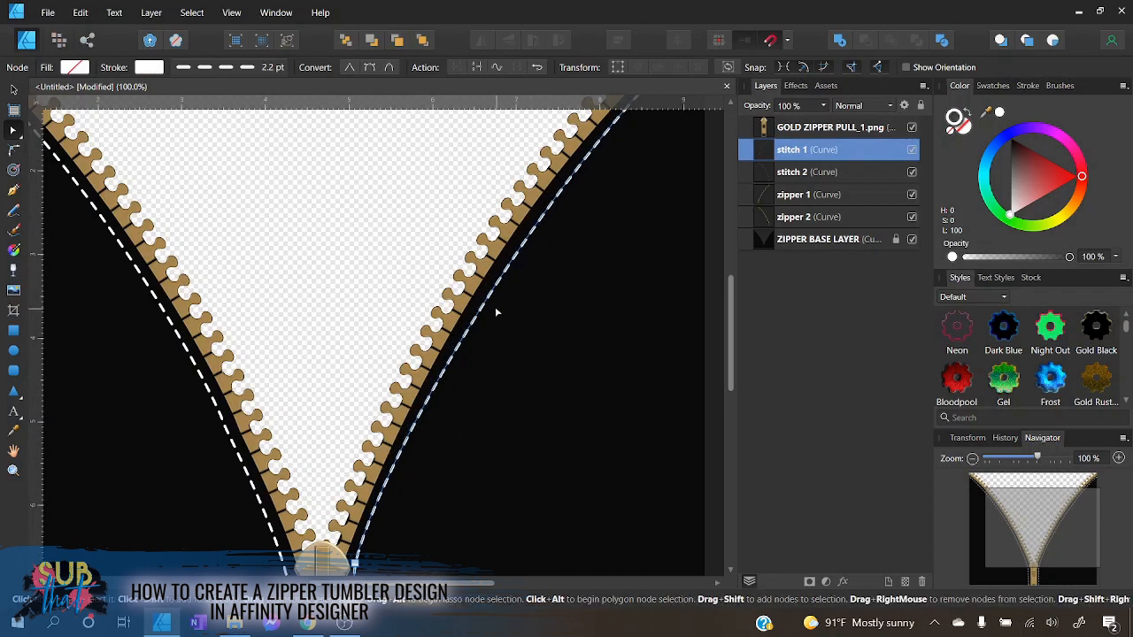
{"action": "left_click", "coordinate": [972, 460]}
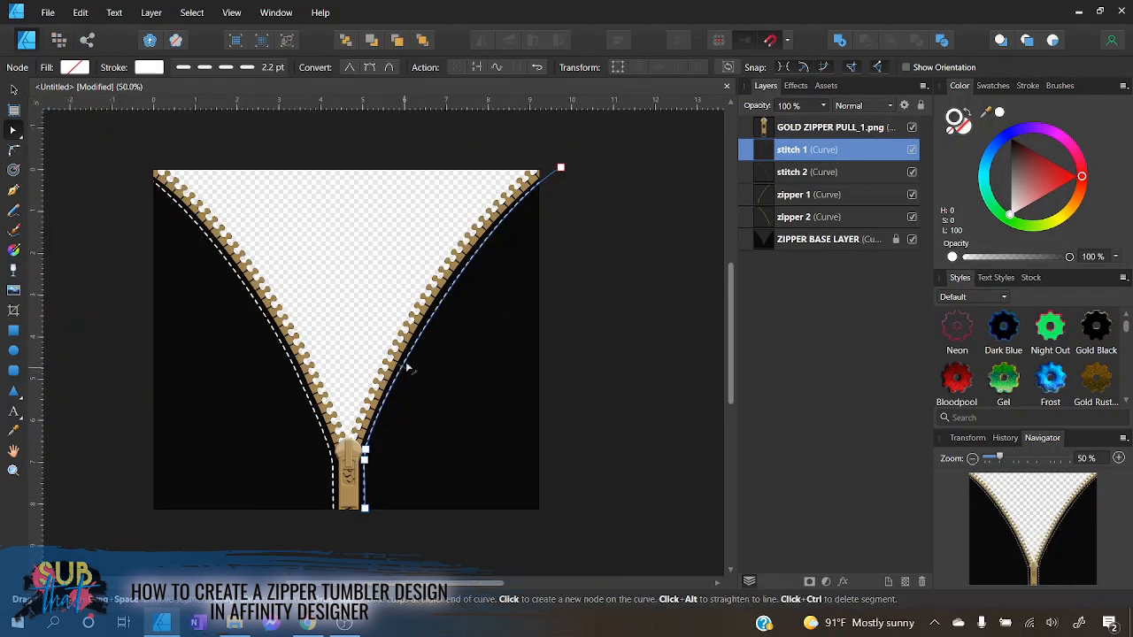
{"action": "left_click", "coordinate": [365, 453]}
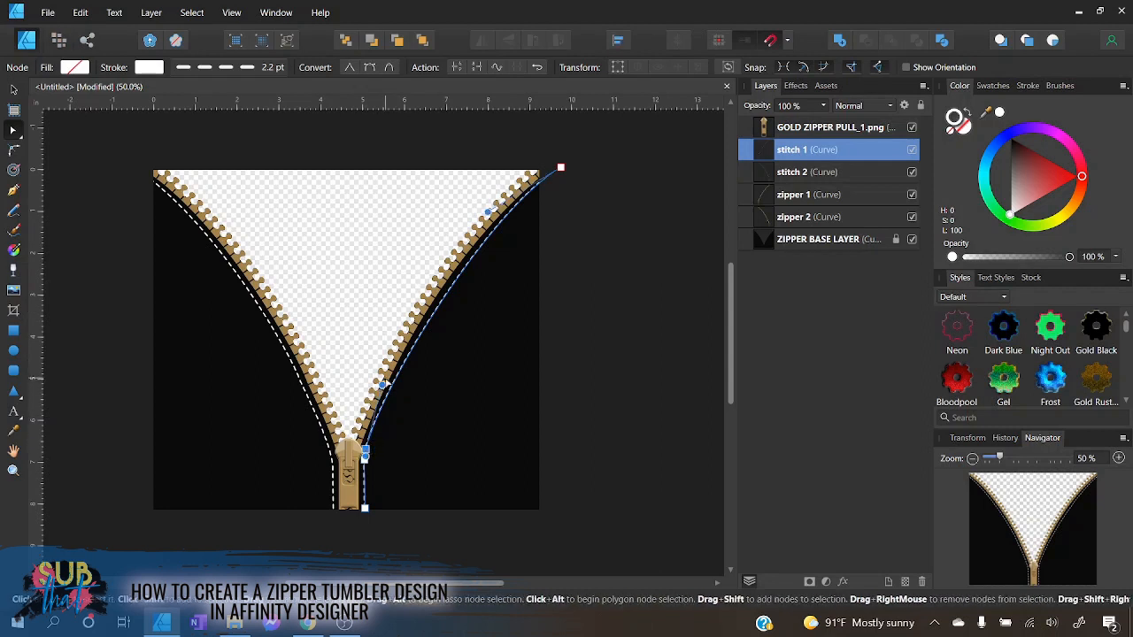
{"action": "left_click_drag", "start_coordinate": [382, 386], "coordinate": [389, 392]}
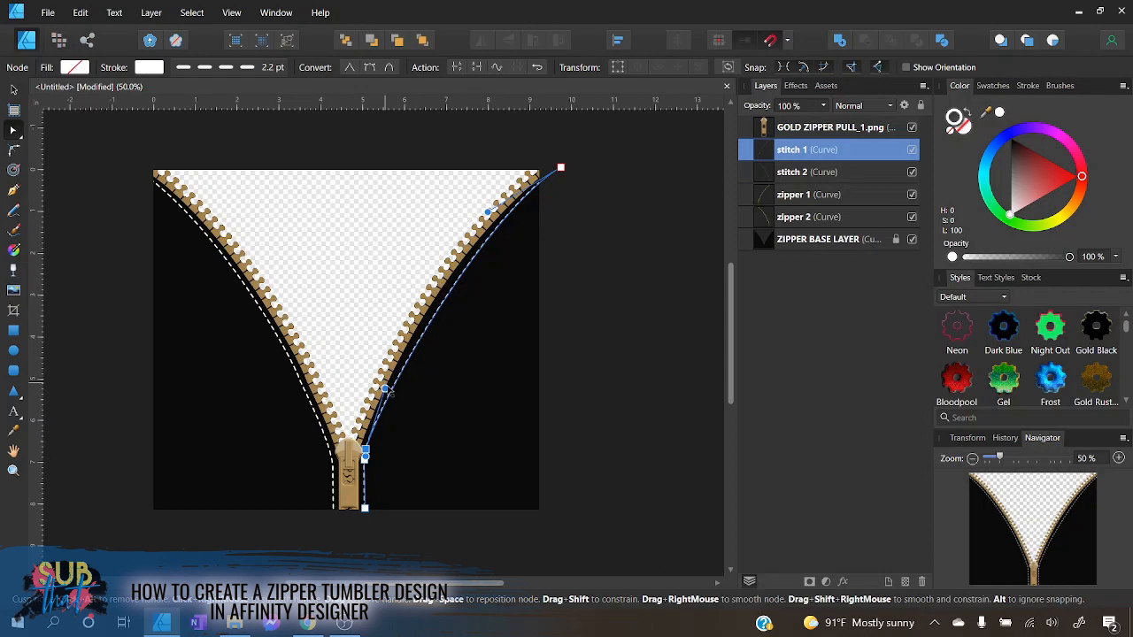
- Add a node midway along the stitch 1 curve and nudge it left towards the zipper teeth
{"action": "left_click", "coordinate": [437, 314]}
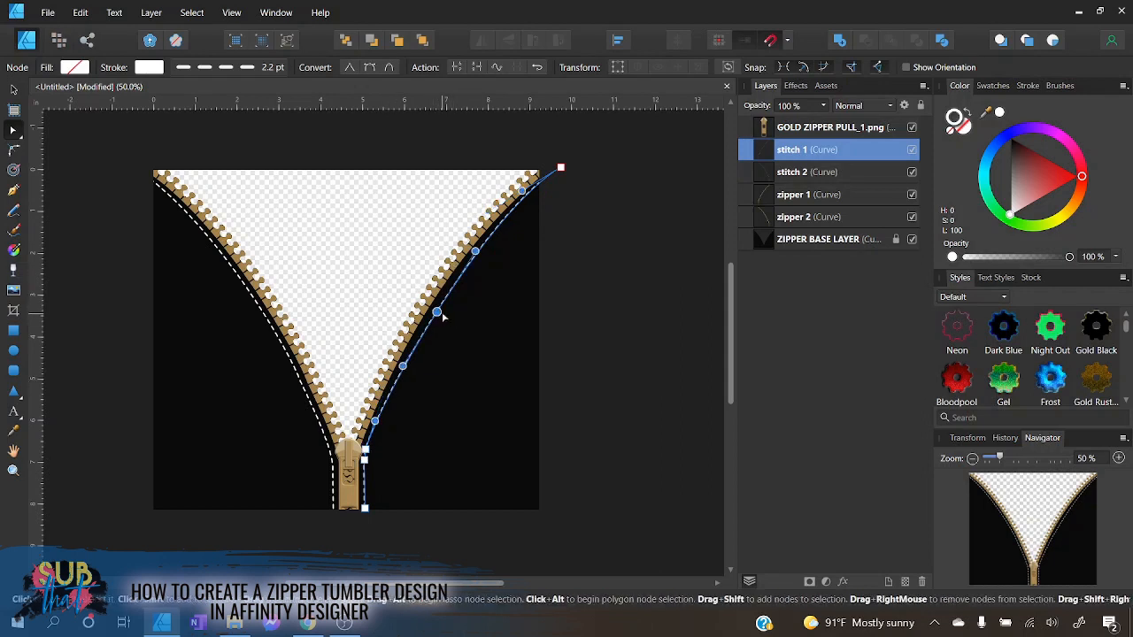
{"action": "key", "text": "Left"}
{"action": "key", "text": "Left"}
{"action": "key", "text": "Left"}
{"action": "key", "text": "Left"}
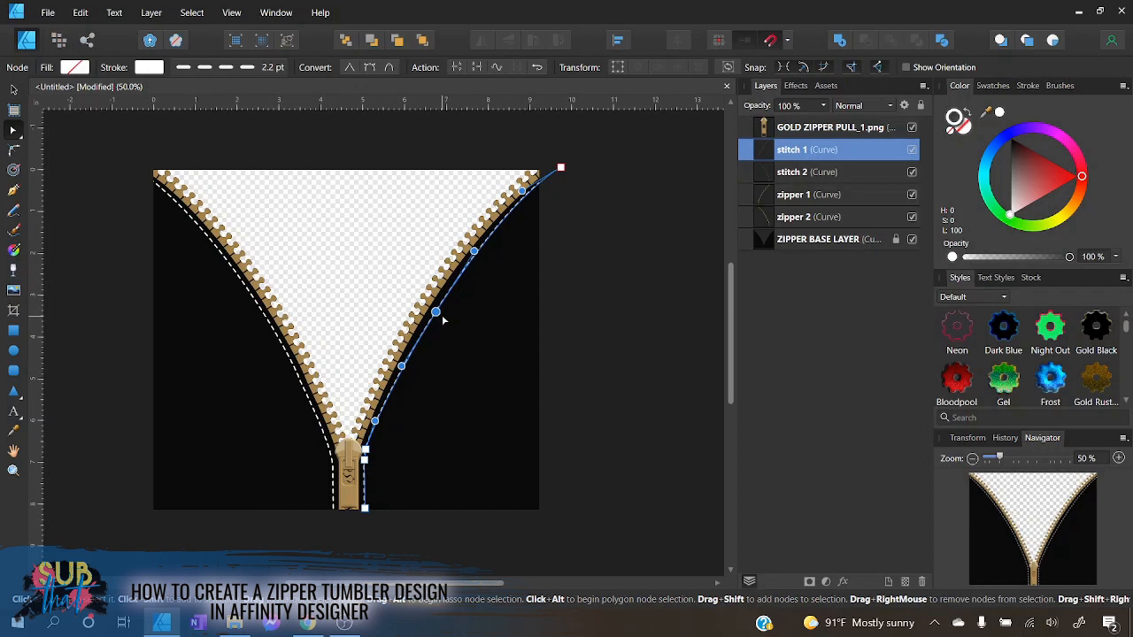
{"action": "key", "text": "Left"}
{"action": "key", "text": "Left"}
{"action": "key", "text": "Left"}
{"action": "key", "text": "Left"}
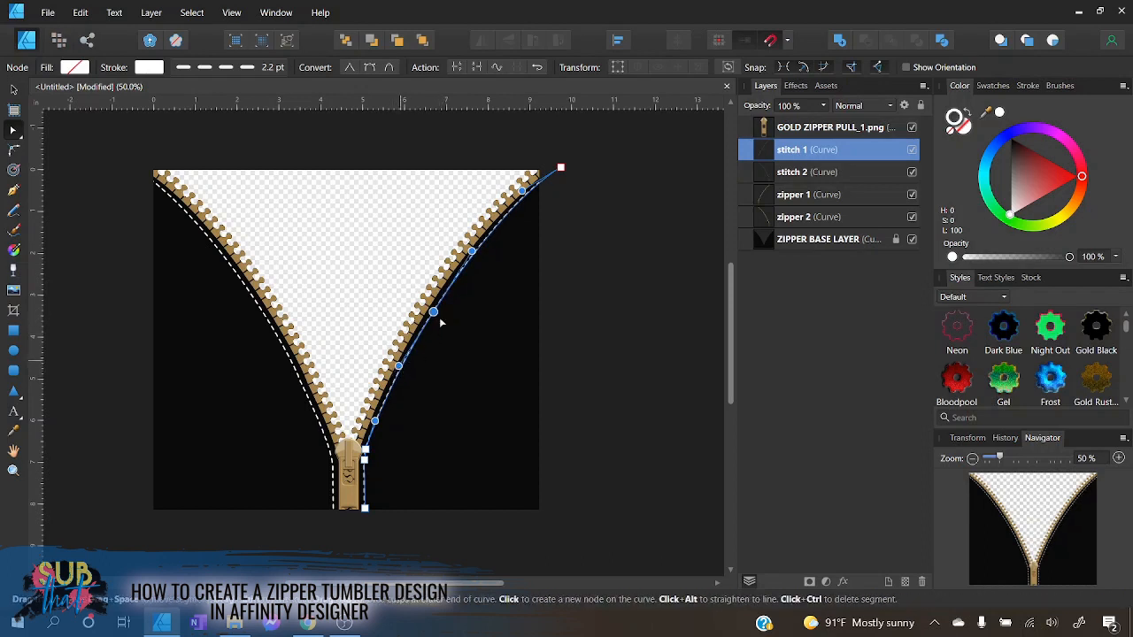
{"action": "left_click", "coordinate": [620, 328]}
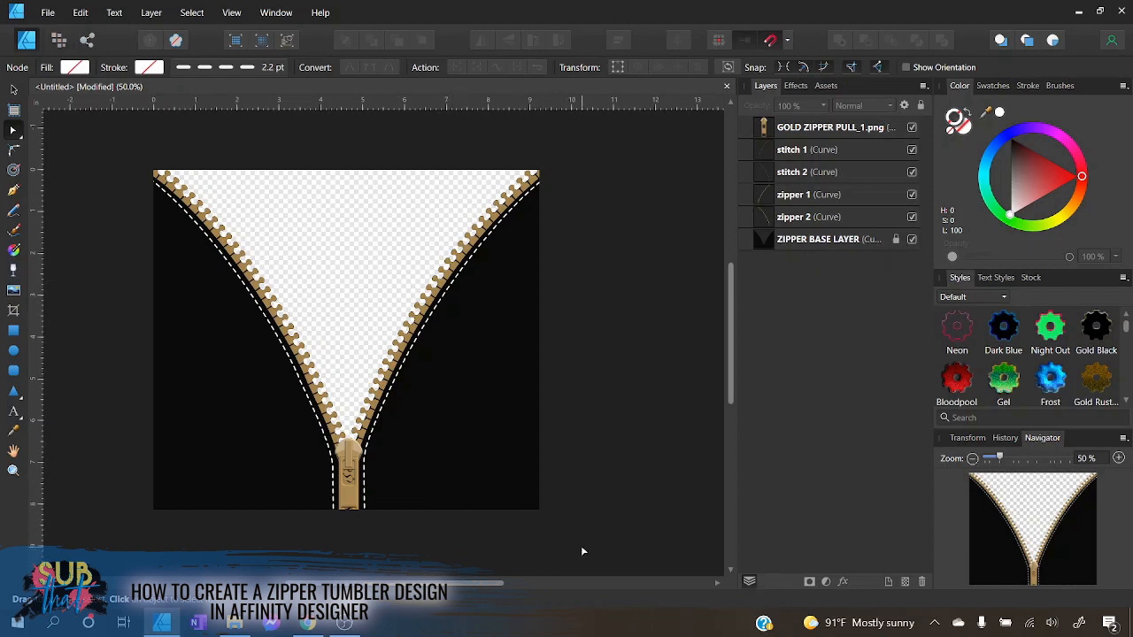
- Group the gold zipper pull with both stitch and both zipper curves, and unlock the ZIPPER BASE LAYER
{"action": "left_click", "coordinate": [14, 89]}
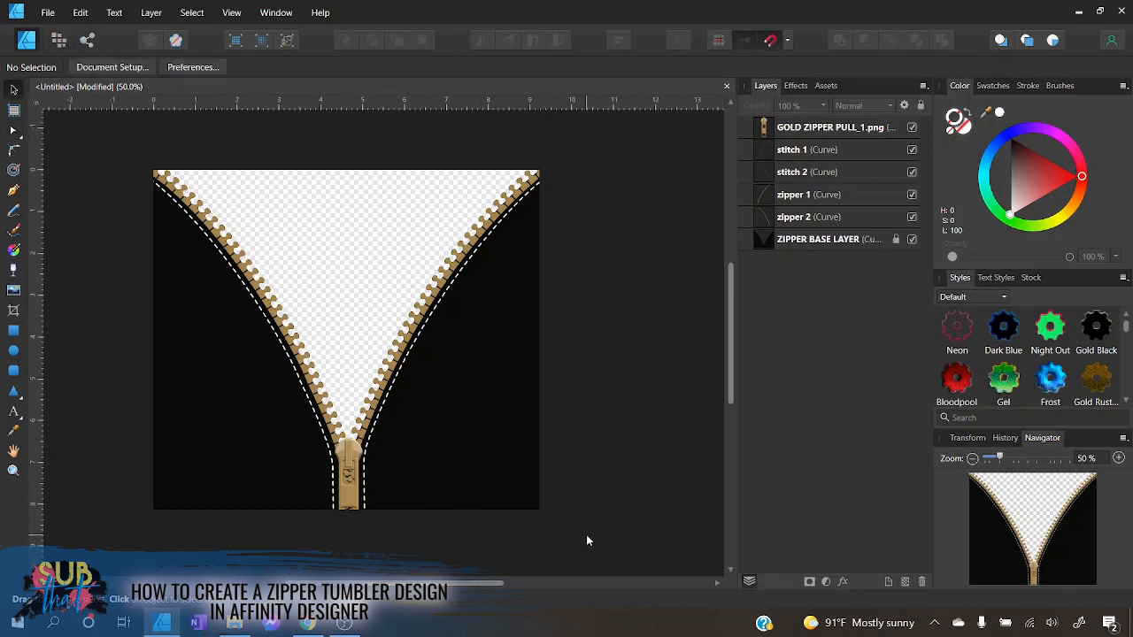
{"action": "left_click_drag", "start_coordinate": [586, 535], "coordinate": [78, 139]}
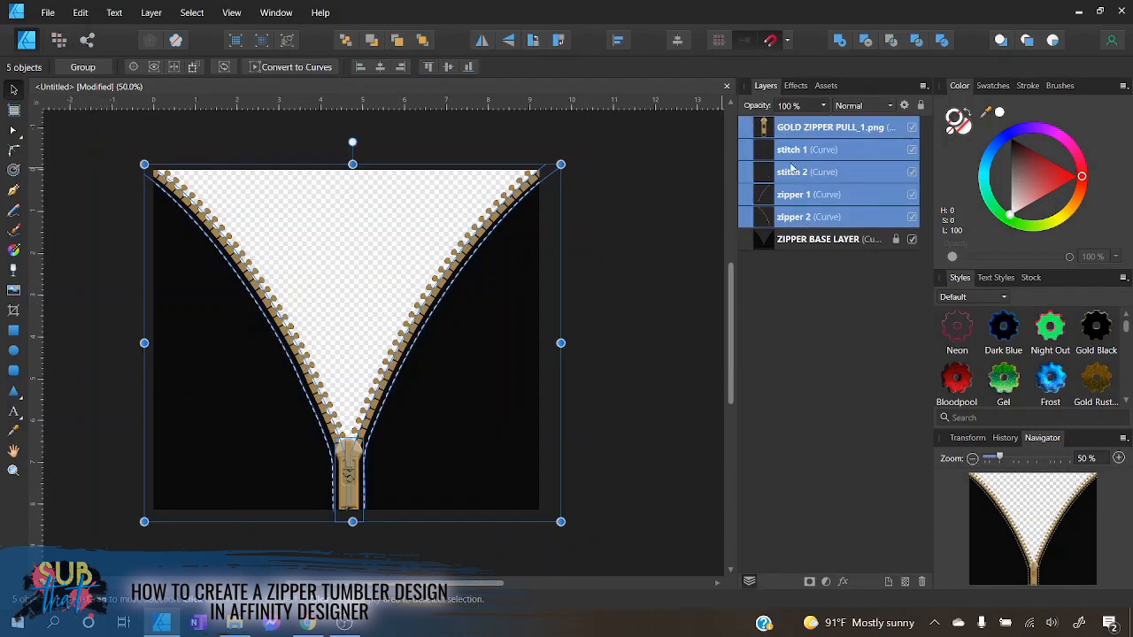
{"action": "right_click", "coordinate": [805, 130]}
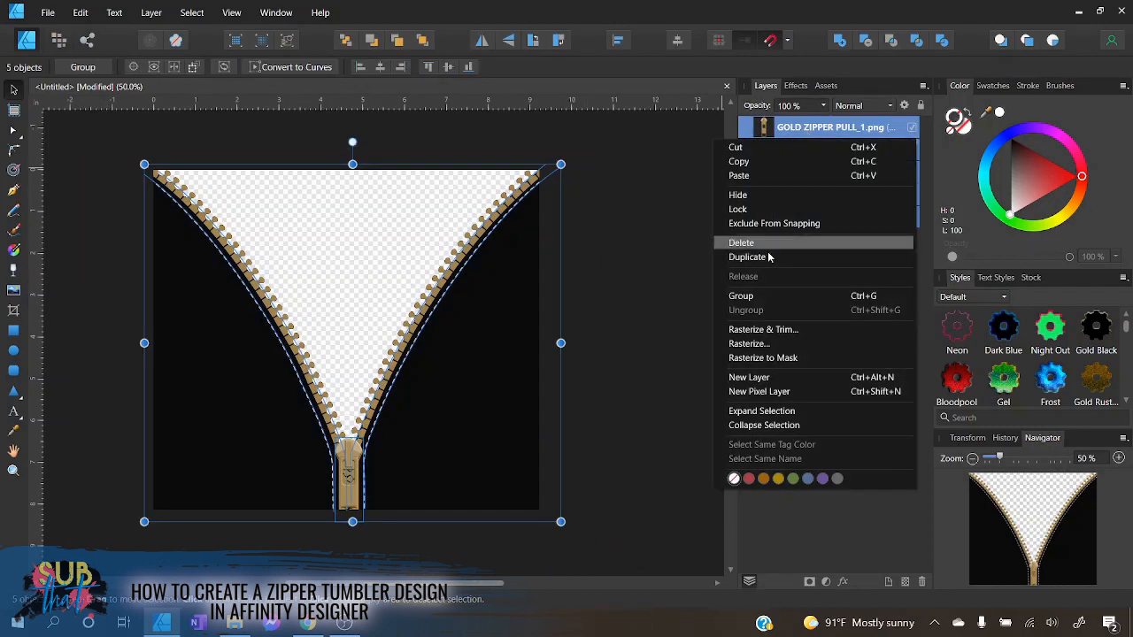
{"action": "left_click", "coordinate": [761, 296]}
{"action": "left_click", "coordinate": [629, 304]}
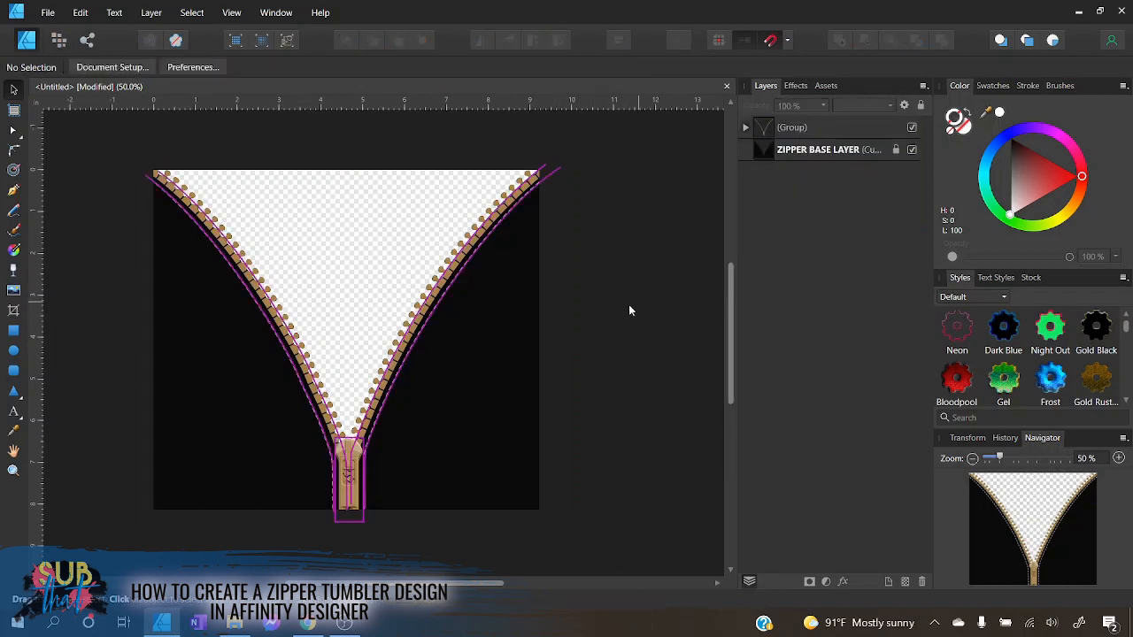
{"action": "left_click", "coordinate": [367, 431]}
{"action": "left_click", "coordinate": [618, 331]}
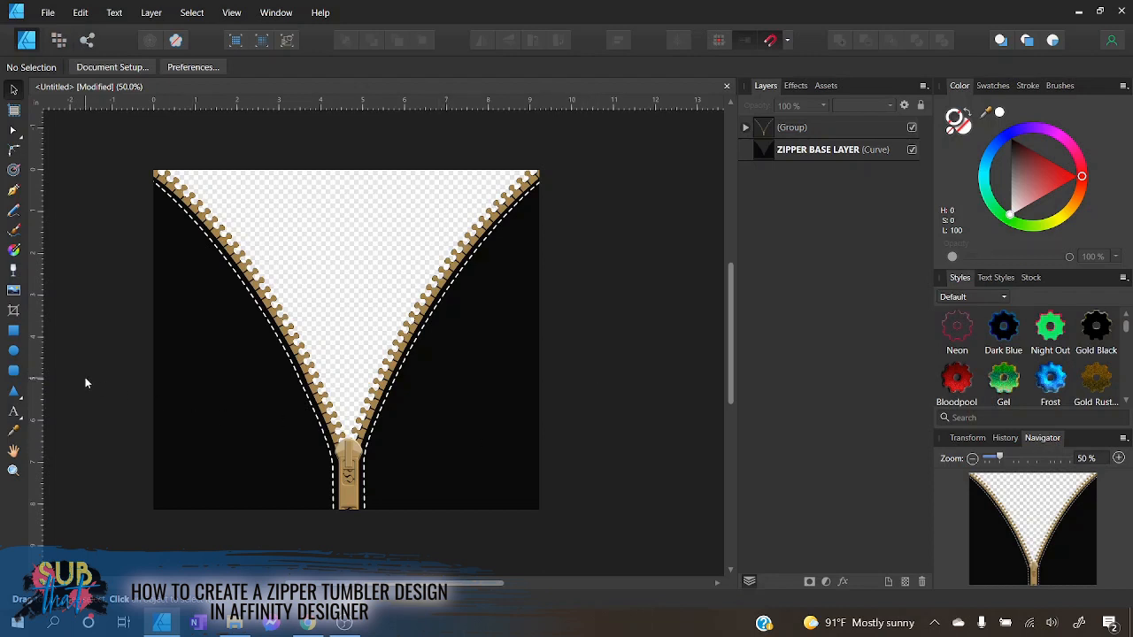
- Place the USA Patriotic Glitter 2 SDP (9) image from the artboard's upper-left corner across half of its width
{"action": "left_click", "coordinate": [14, 291]}
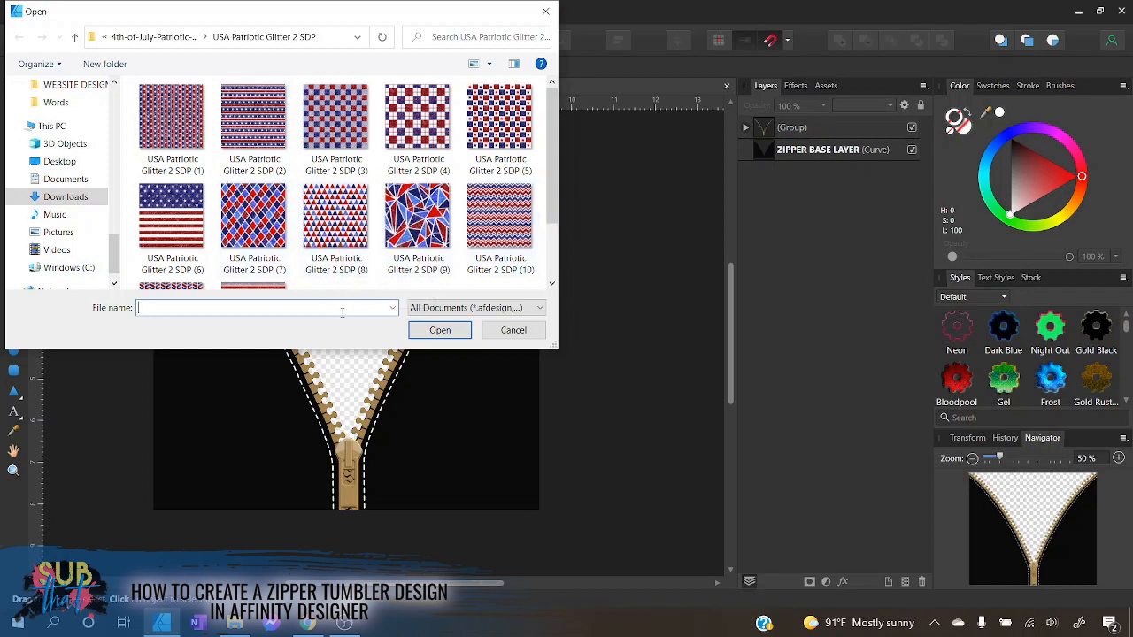
{"action": "left_click", "coordinate": [418, 219]}
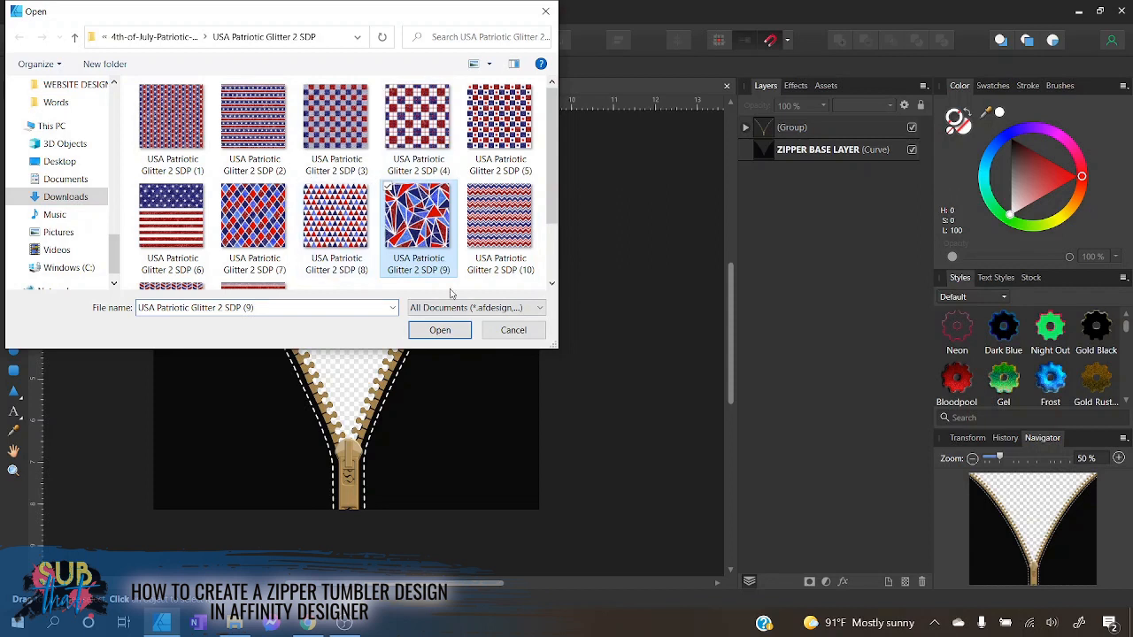
{"action": "left_click", "coordinate": [440, 330]}
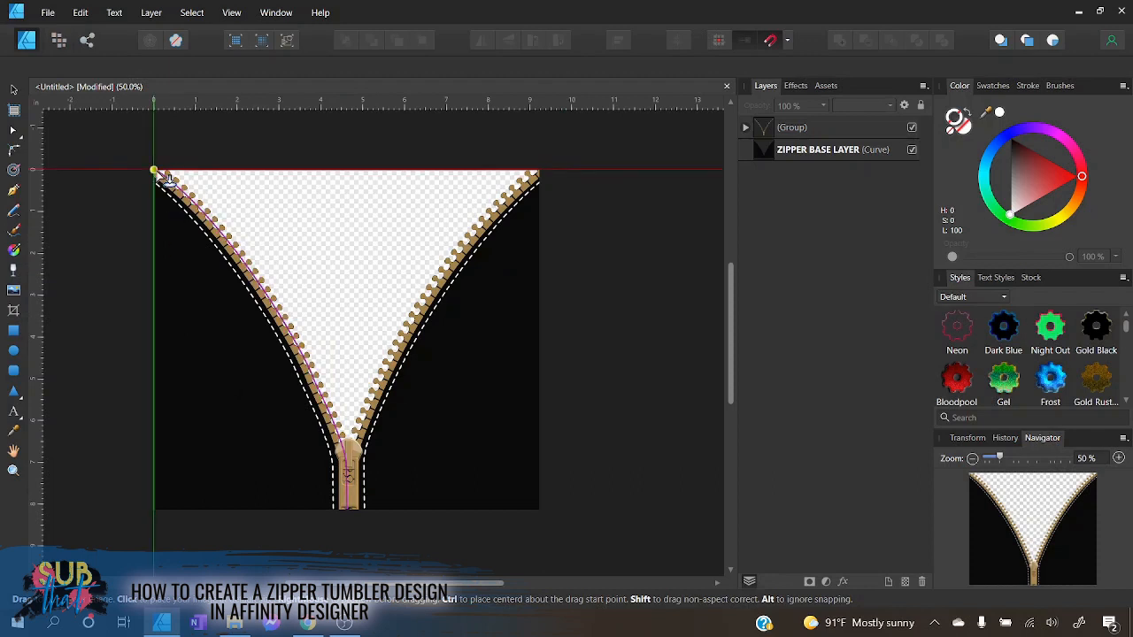
{"action": "left_click_drag", "start_coordinate": [156, 174], "coordinate": [284, 427]}
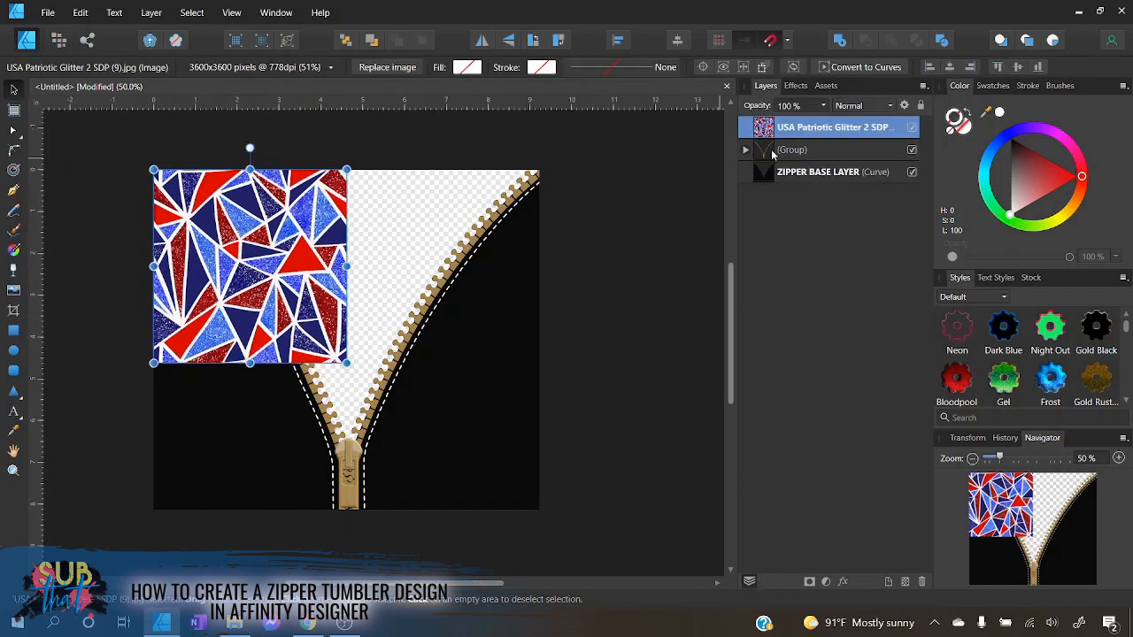
- Duplicate the placed pattern image and set the copy beside it to cover the artboard's upper right half
{"action": "right_click", "coordinate": [807, 129]}
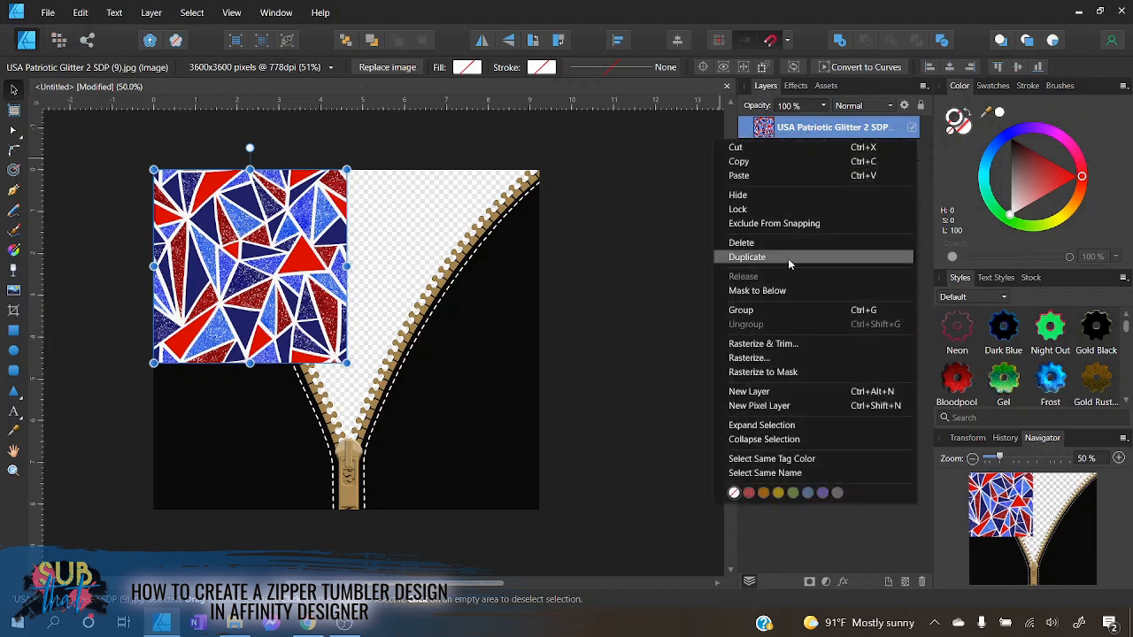
{"action": "left_click", "coordinate": [791, 262]}
{"action": "mouse_move", "coordinate": [279, 282]}
{"action": "left_mouse_down"}
{"action": "mouse_move", "coordinate": [478, 287]}
{"action": "mouse_move", "coordinate": [454, 276]}
{"action": "left_mouse_up"}
{"action": "left_click", "coordinate": [608, 410]}
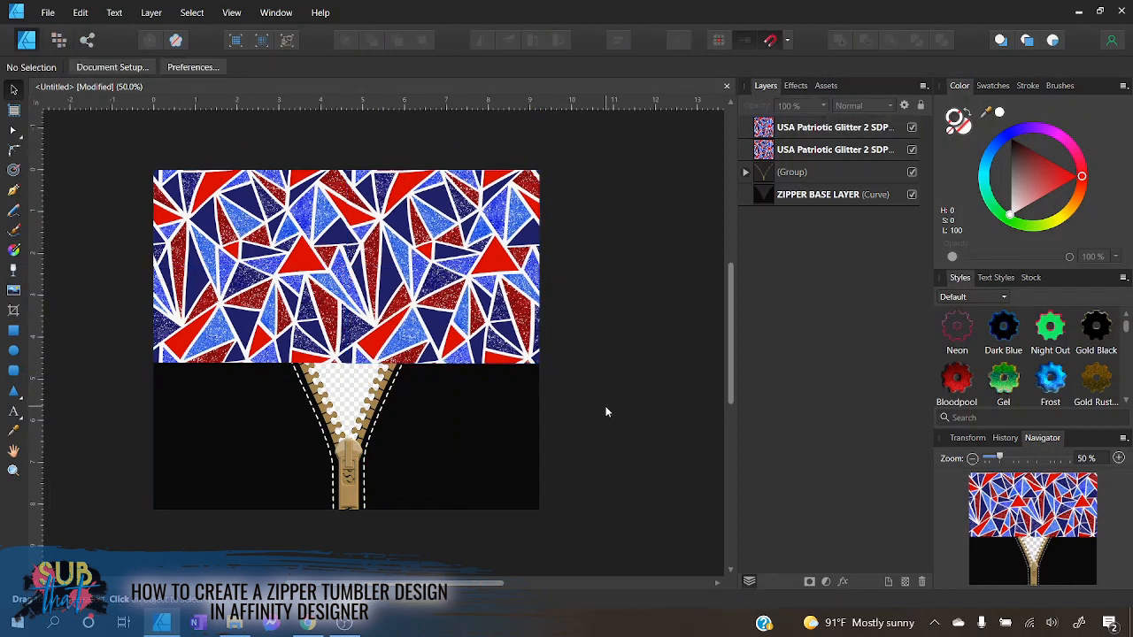
- Duplicate both pattern images and align the copies directly beneath them to cover the rest of the artboard
{"action": "mouse_move", "coordinate": [607, 410]}
{"action": "left_mouse_down"}
{"action": "mouse_move", "coordinate": [45, 167]}
{"action": "mouse_move", "coordinate": [42, 115]}
{"action": "left_mouse_up"}
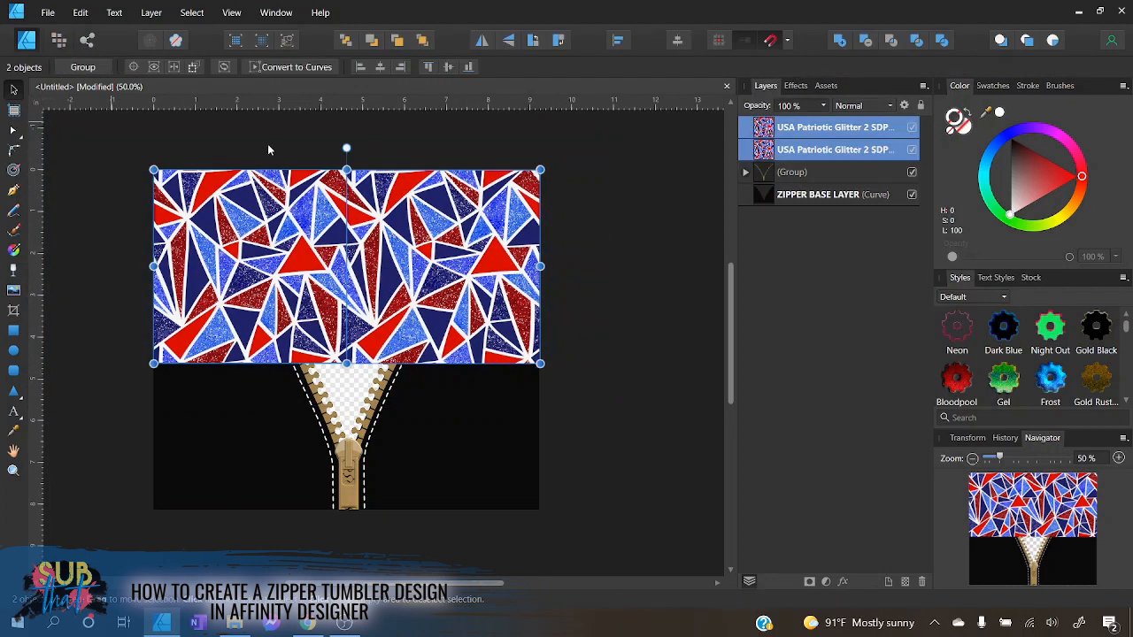
{"action": "right_click", "coordinate": [818, 131]}
{"action": "left_click", "coordinate": [835, 259]}
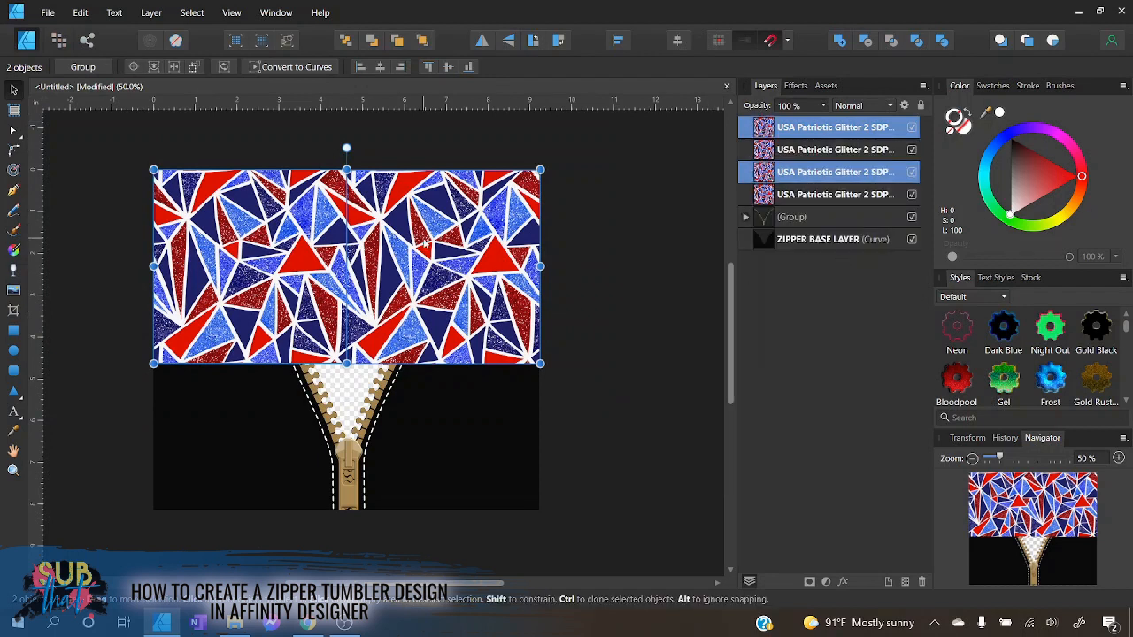
{"action": "left_click_drag", "start_coordinate": [425, 241], "coordinate": [431, 447]}
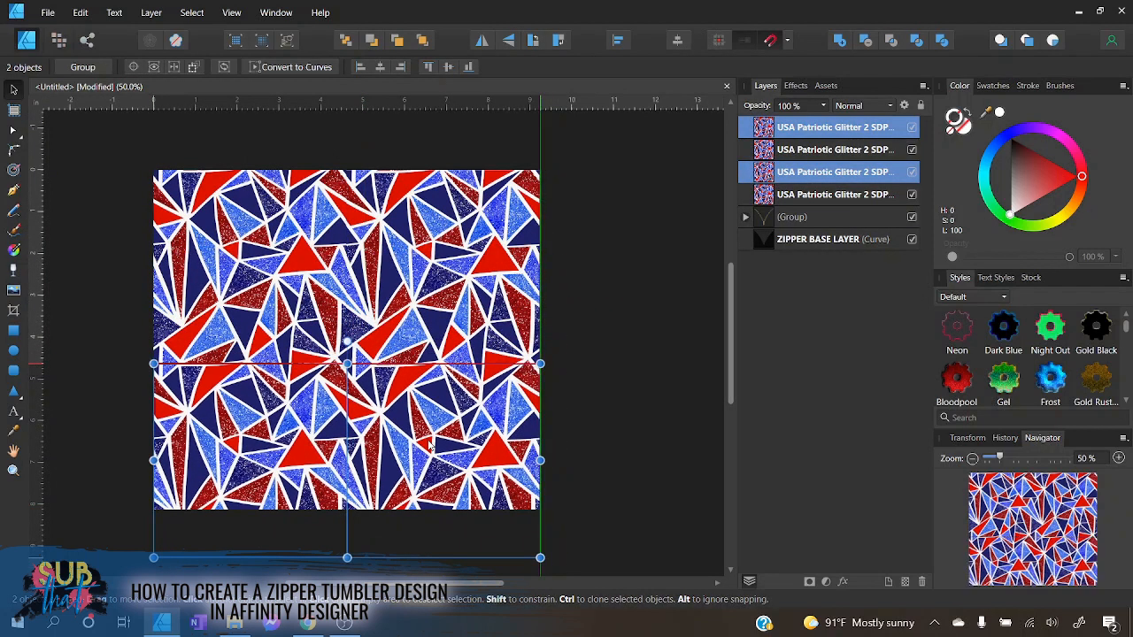
{"action": "left_click", "coordinate": [675, 268]}
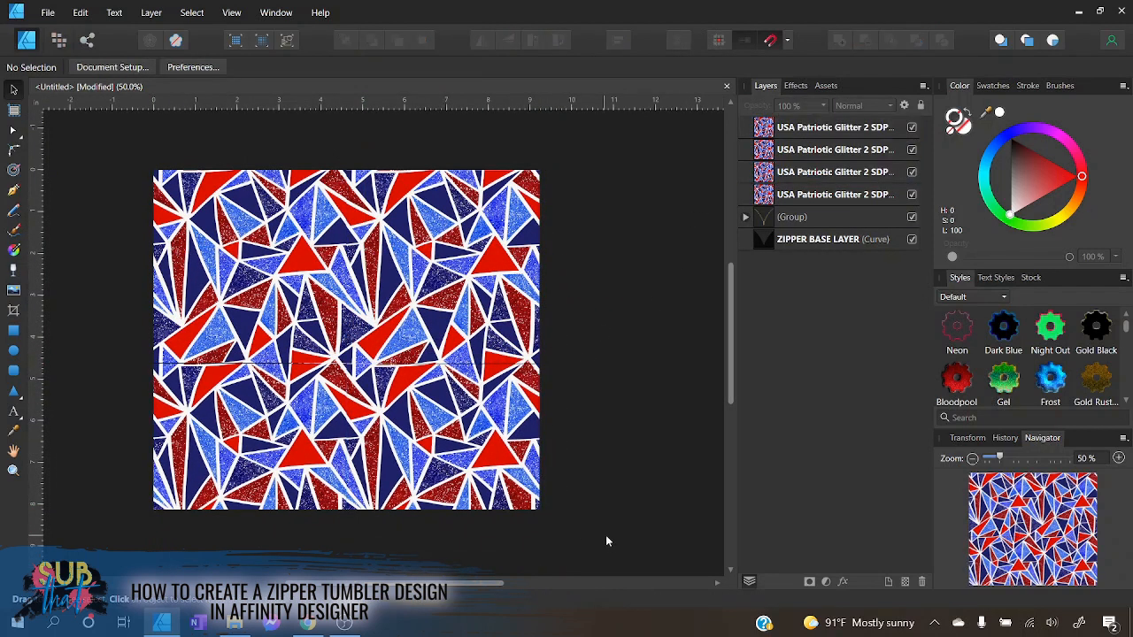
{"action": "scroll", "coordinate": [607, 541], "scroll_direction": "down", "scroll_amount": 1}
{"action": "left_click_drag", "start_coordinate": [605, 550], "coordinate": [126, 303]}
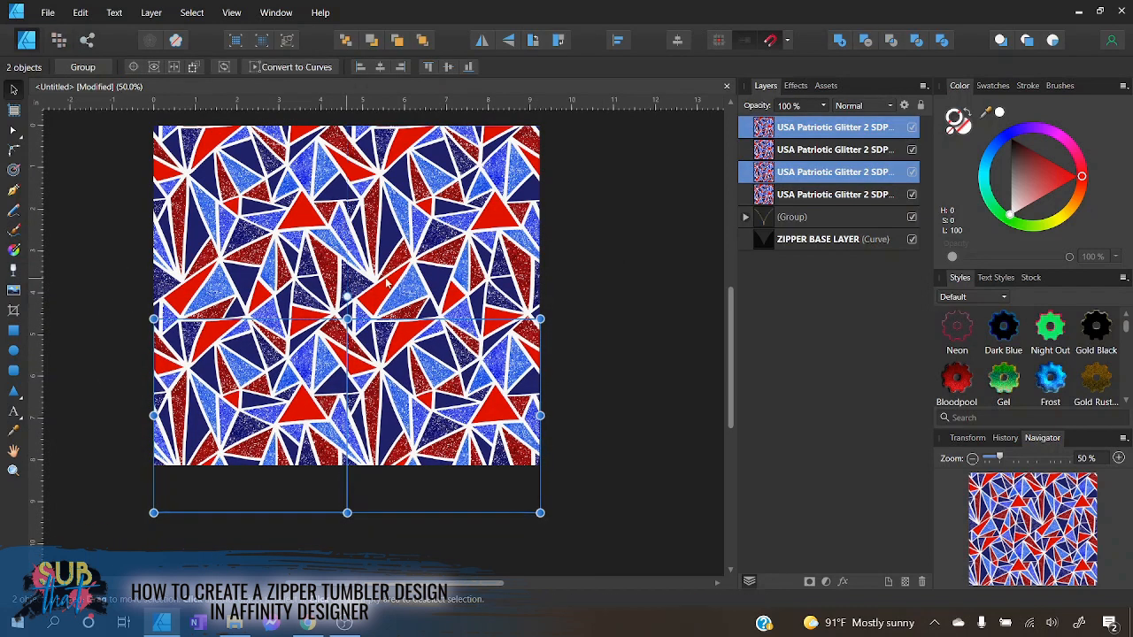
{"action": "left_click", "coordinate": [606, 297]}
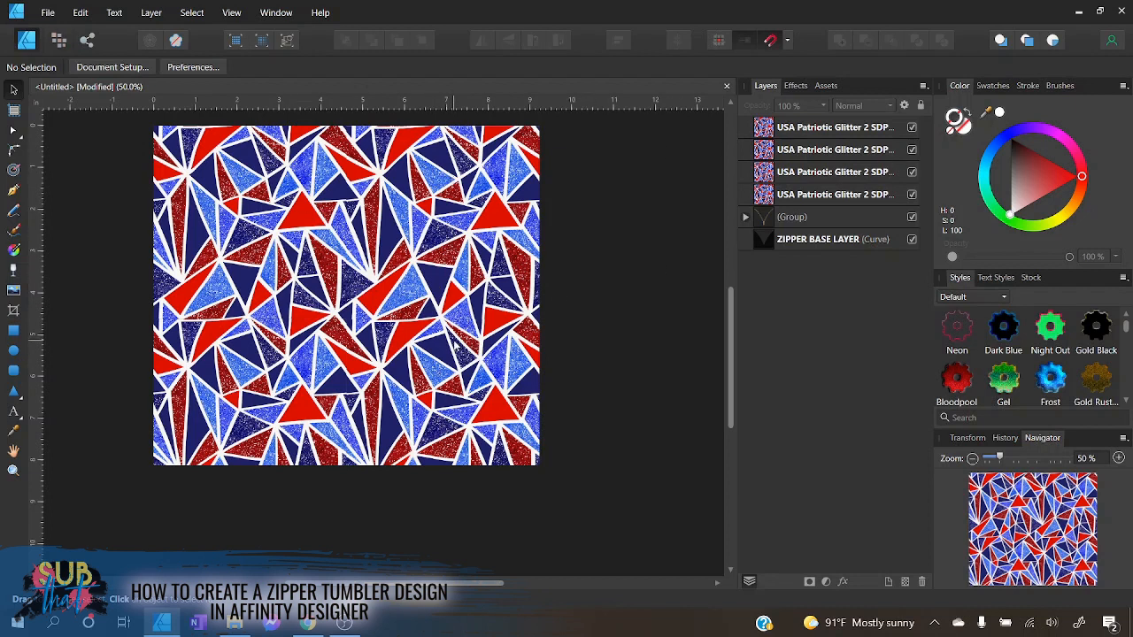
- Clip all four pattern images inside the ZIPPER BASE LAYER curve
{"action": "left_click", "coordinate": [779, 131]}
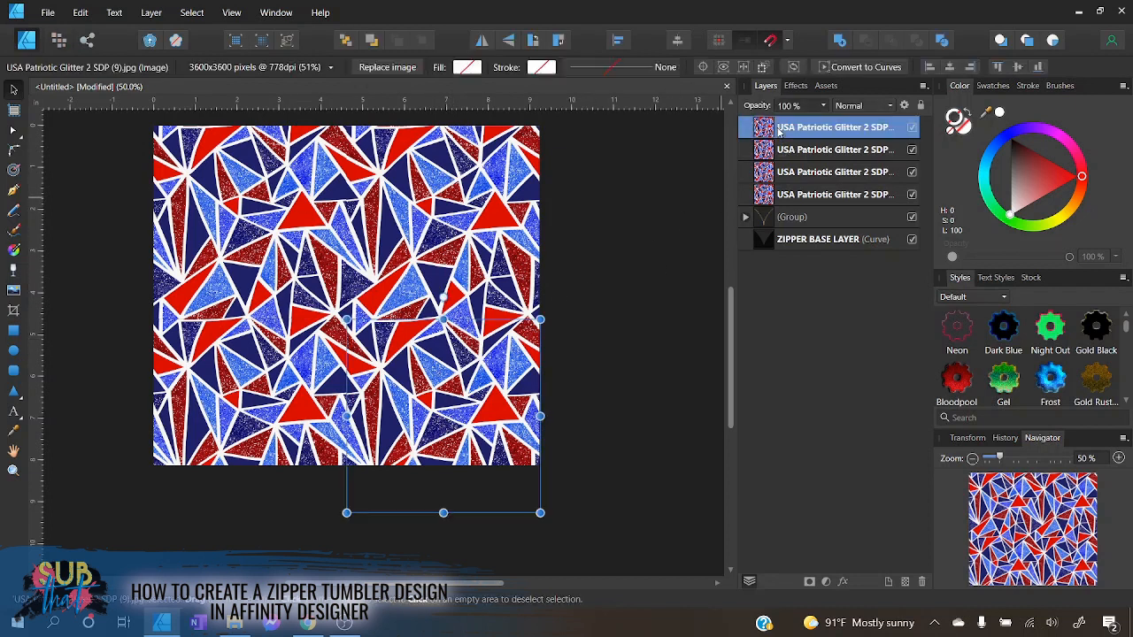
{"action": "left_click", "coordinate": [786, 197], "text": "shift"}
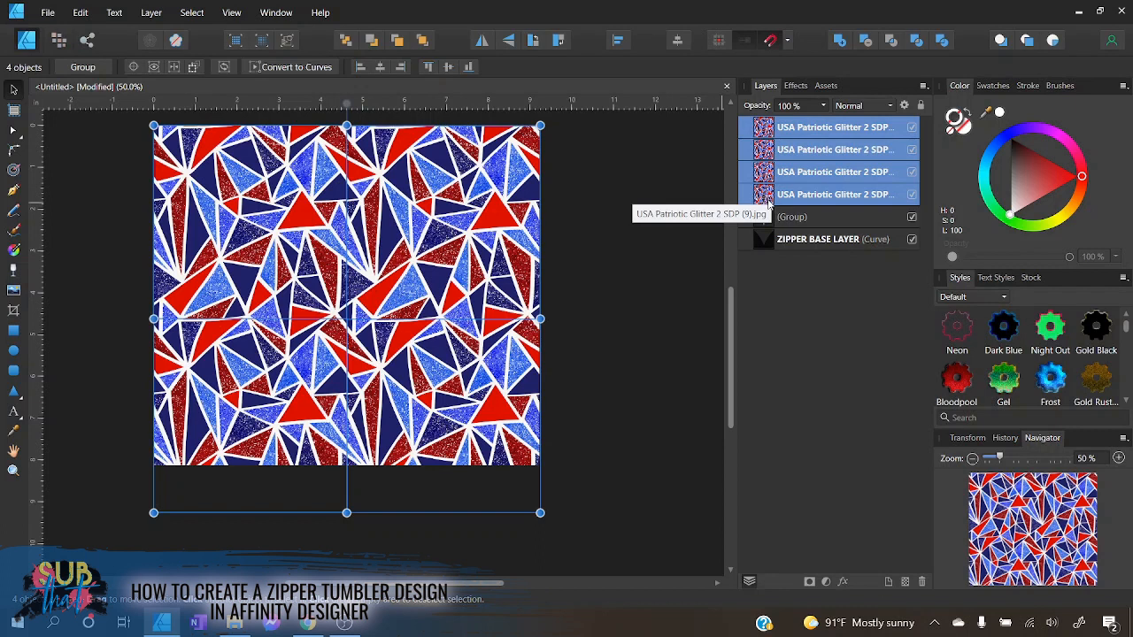
{"action": "left_click_drag", "start_coordinate": [769, 203], "coordinate": [765, 242]}
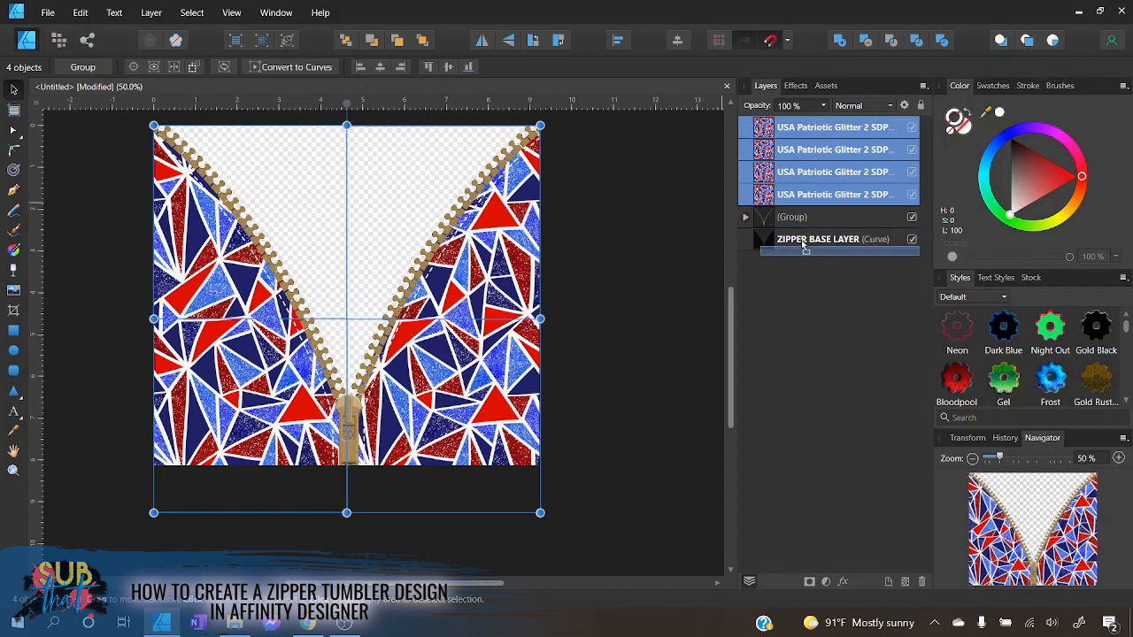
{"action": "left_click", "coordinate": [563, 467]}
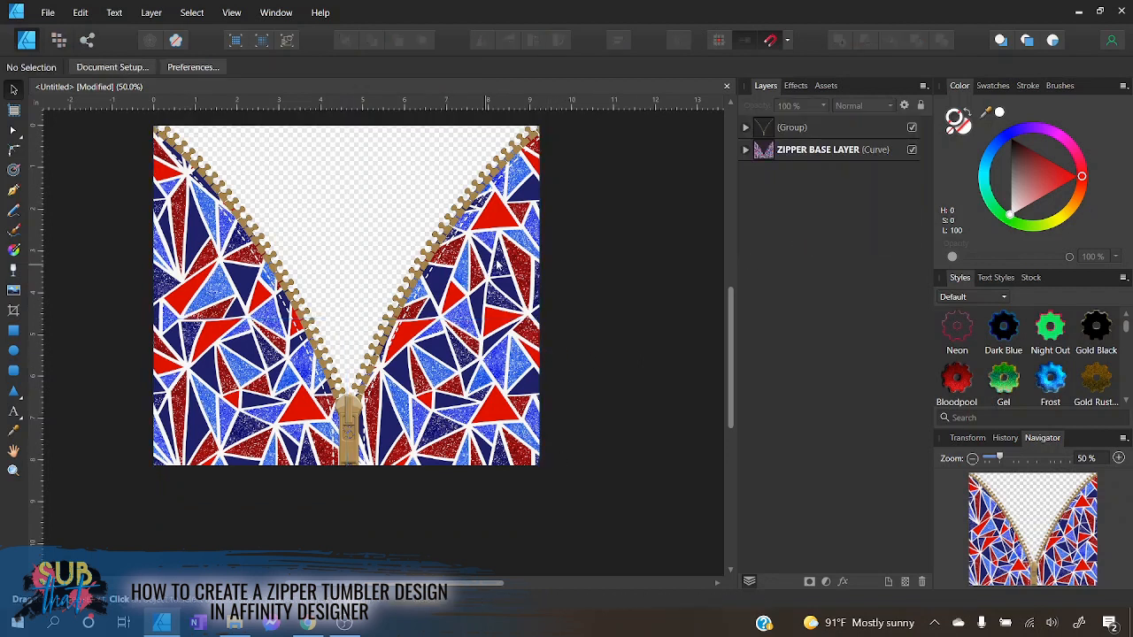
- Expand the ZIPPER BASE LAYER and shift its lower-right pattern image slightly to the right within the clip
{"action": "left_click", "coordinate": [745, 151]}
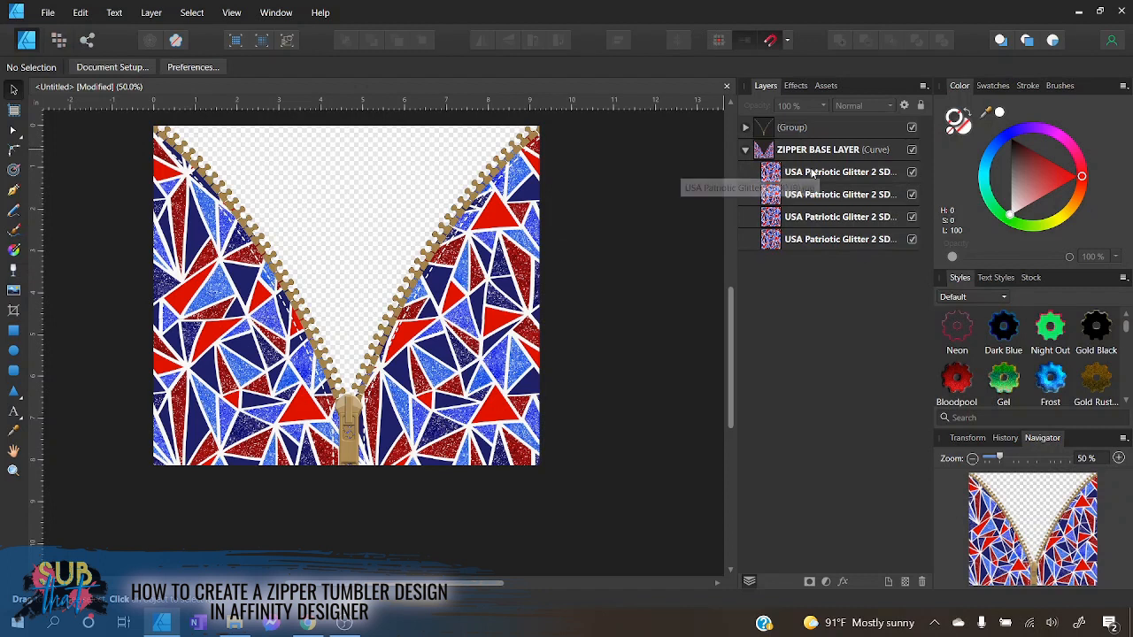
{"action": "left_click", "coordinate": [796, 172]}
{"action": "mouse_move", "coordinate": [519, 361]}
{"action": "left_mouse_down"}
{"action": "mouse_move", "coordinate": [541, 352]}
{"action": "mouse_move", "coordinate": [527, 347]}
{"action": "left_mouse_up"}
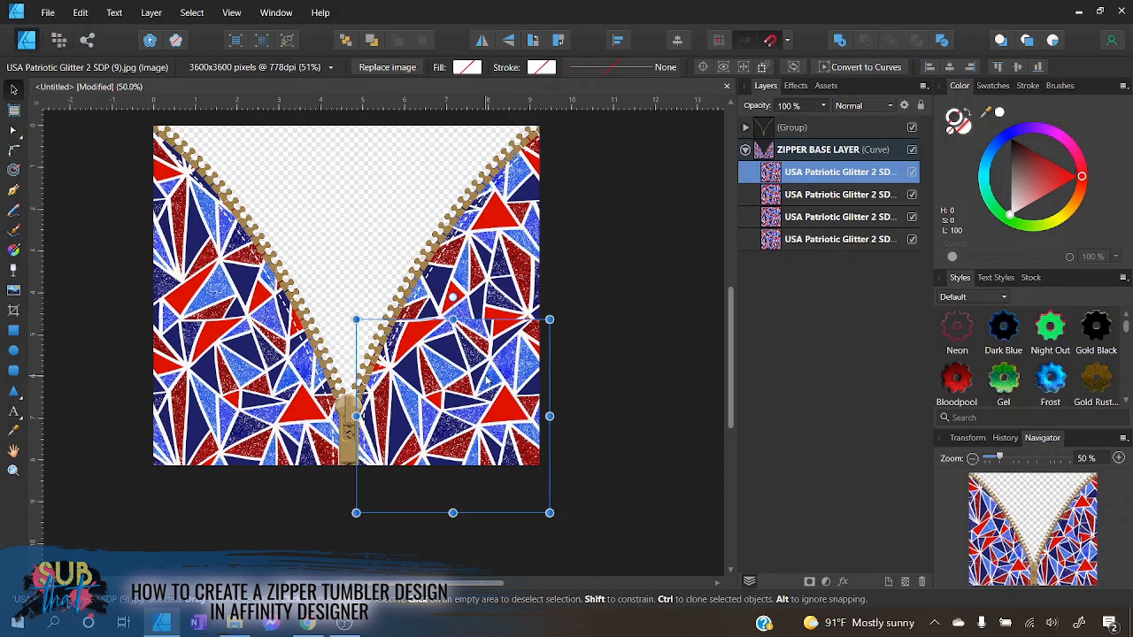
- Delete all four clipped pattern images from the ZIPPER BASE LAYER
{"action": "left_click", "coordinate": [814, 240], "text": "shift"}
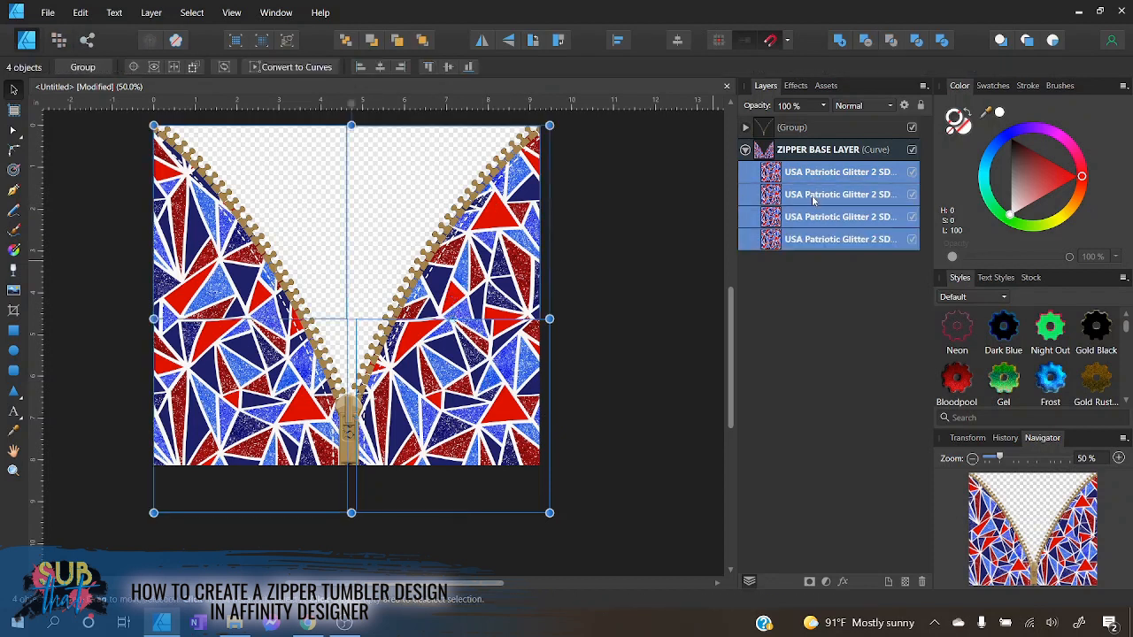
{"action": "left_click", "coordinate": [922, 583]}
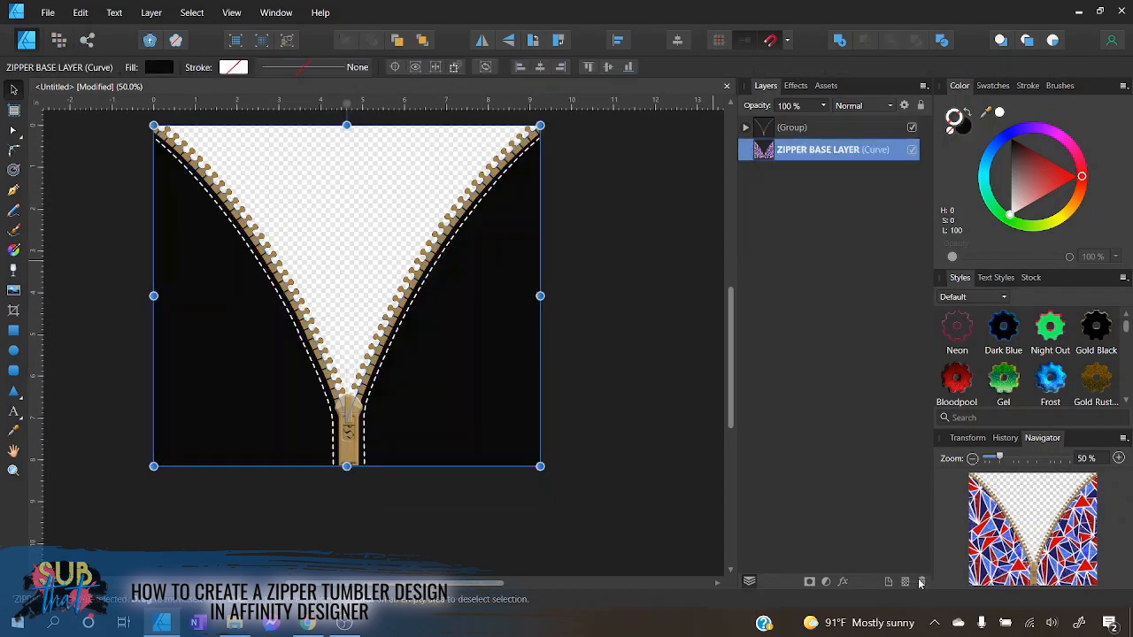
{"action": "left_click", "coordinate": [620, 301]}
- Give the ZIPPER BASE LAYER a Bitmap fill using the USA Patriotic Glitter 2 SDP (9) image
{"action": "left_click", "coordinate": [807, 158]}
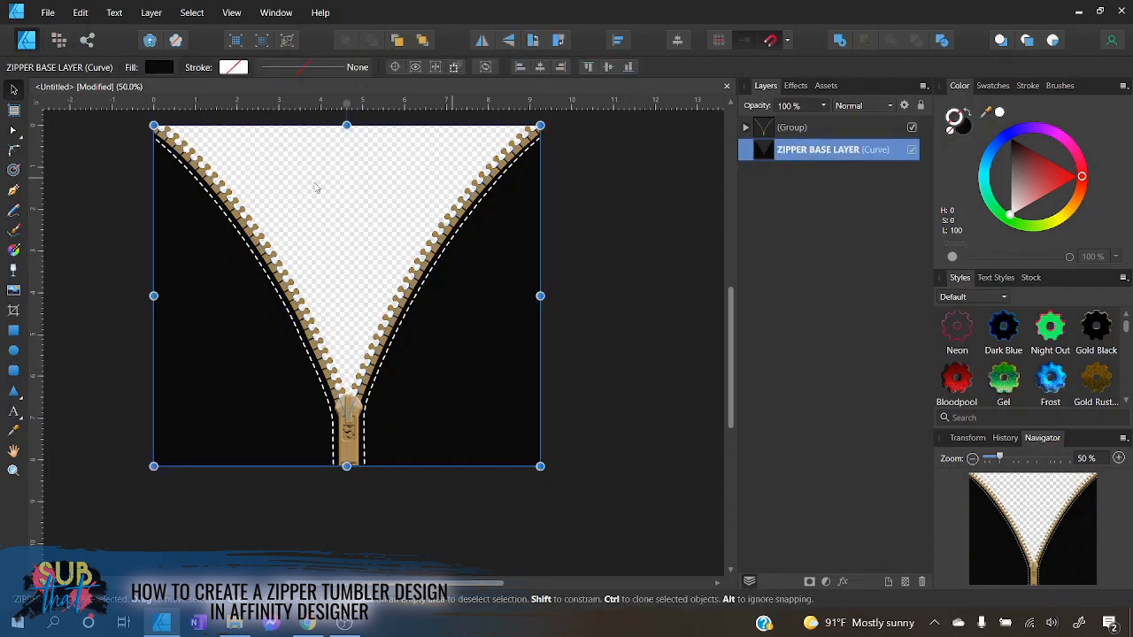
{"action": "left_click", "coordinate": [15, 251]}
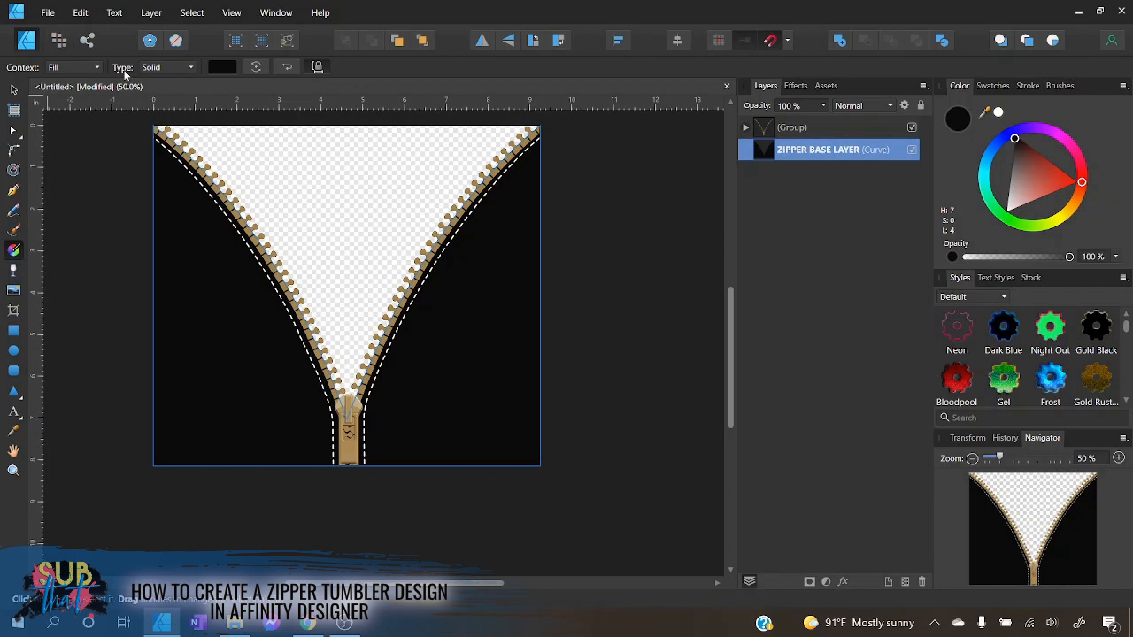
{"action": "left_click", "coordinate": [187, 71]}
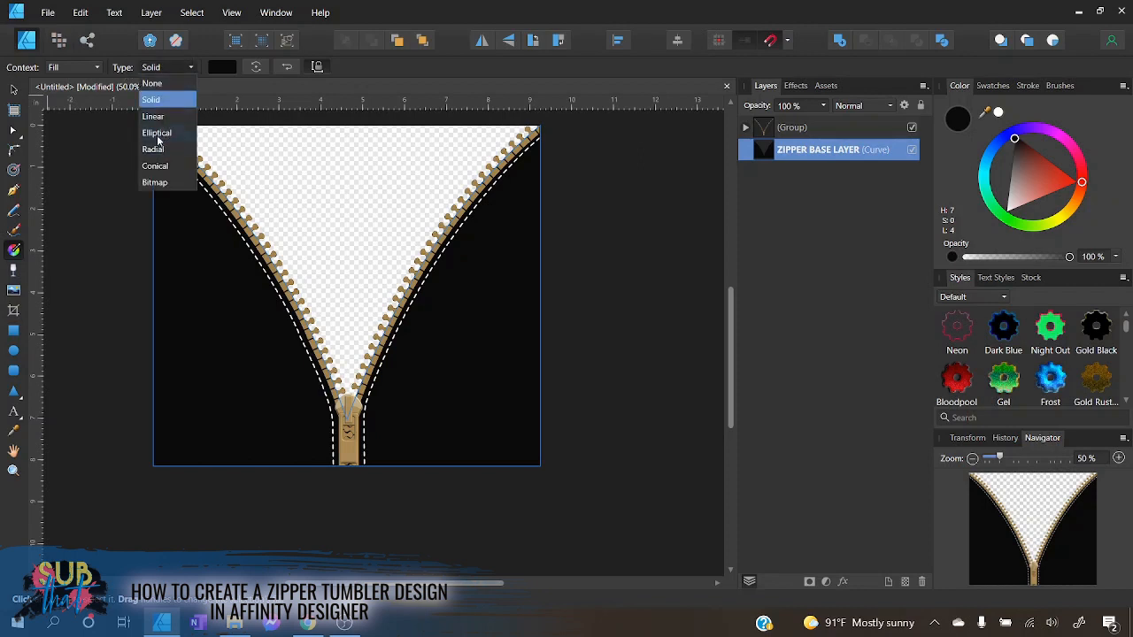
{"action": "left_click", "coordinate": [156, 182]}
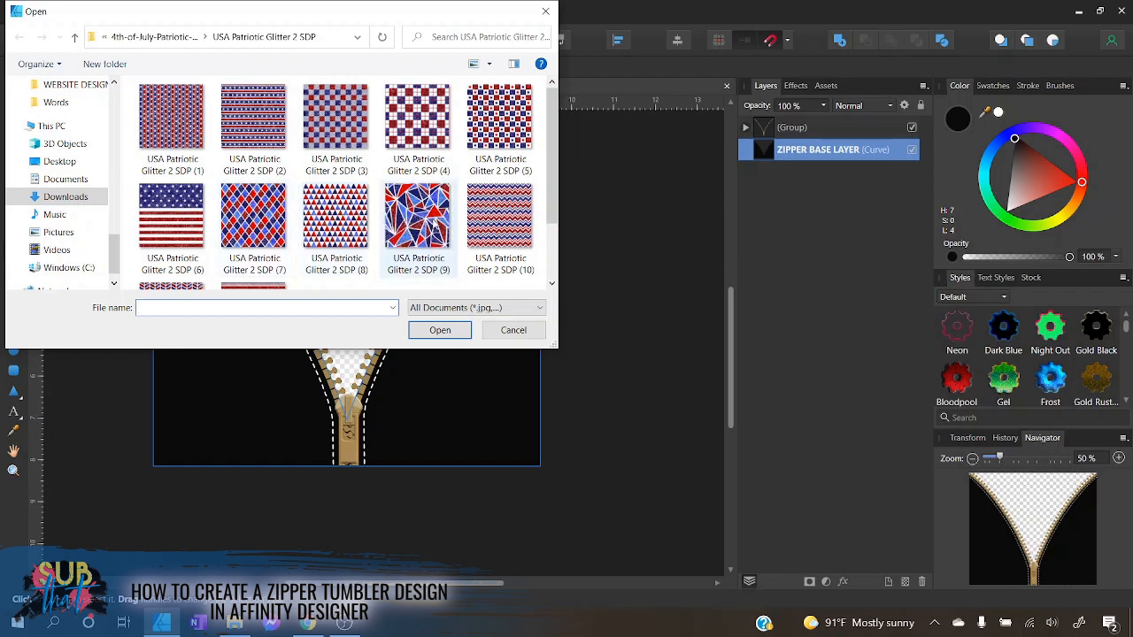
{"action": "left_click", "coordinate": [418, 217]}
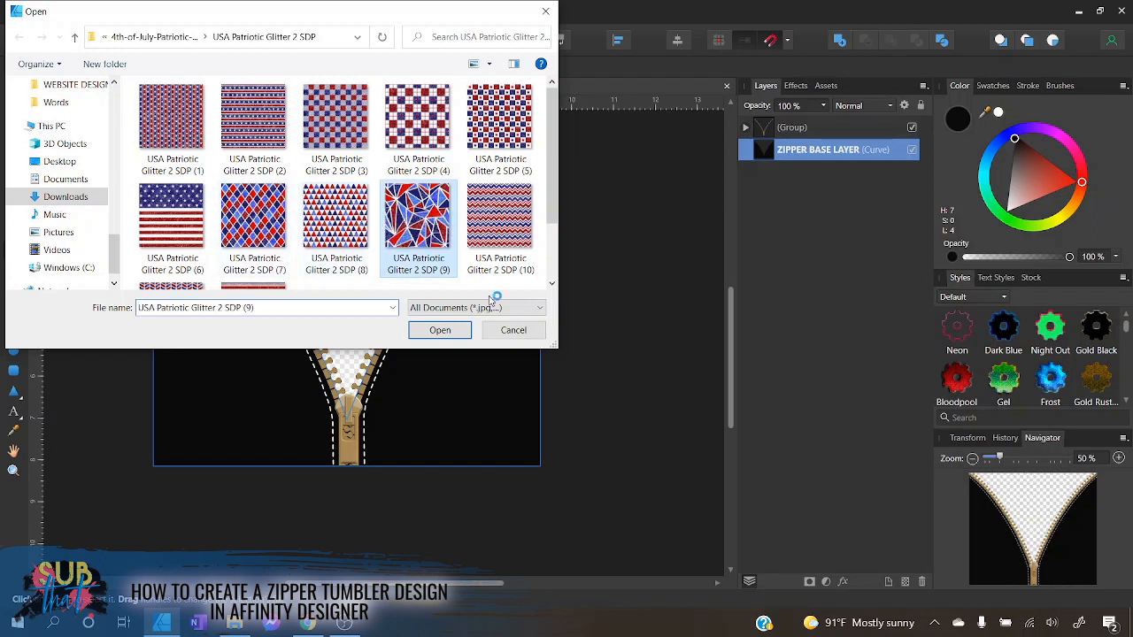
{"action": "left_click", "coordinate": [440, 330]}
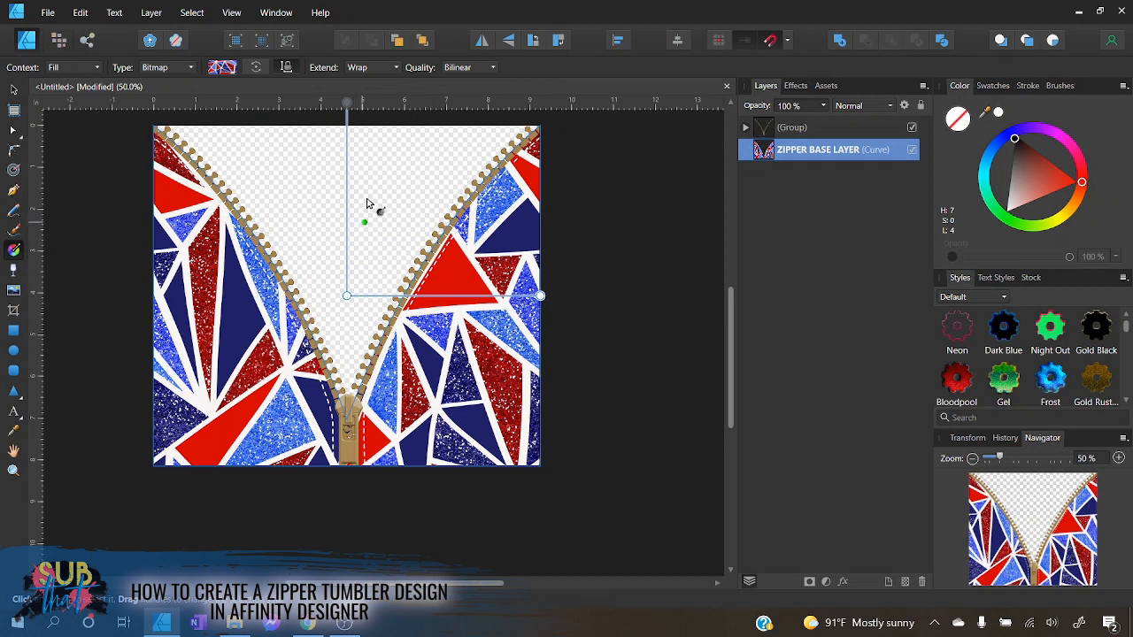
- Set the bitmap fill's Extend mode to Repeat and redraw the fill vertically from beside the right zipper to the artboard's lower edge
{"action": "left_click", "coordinate": [398, 68]}
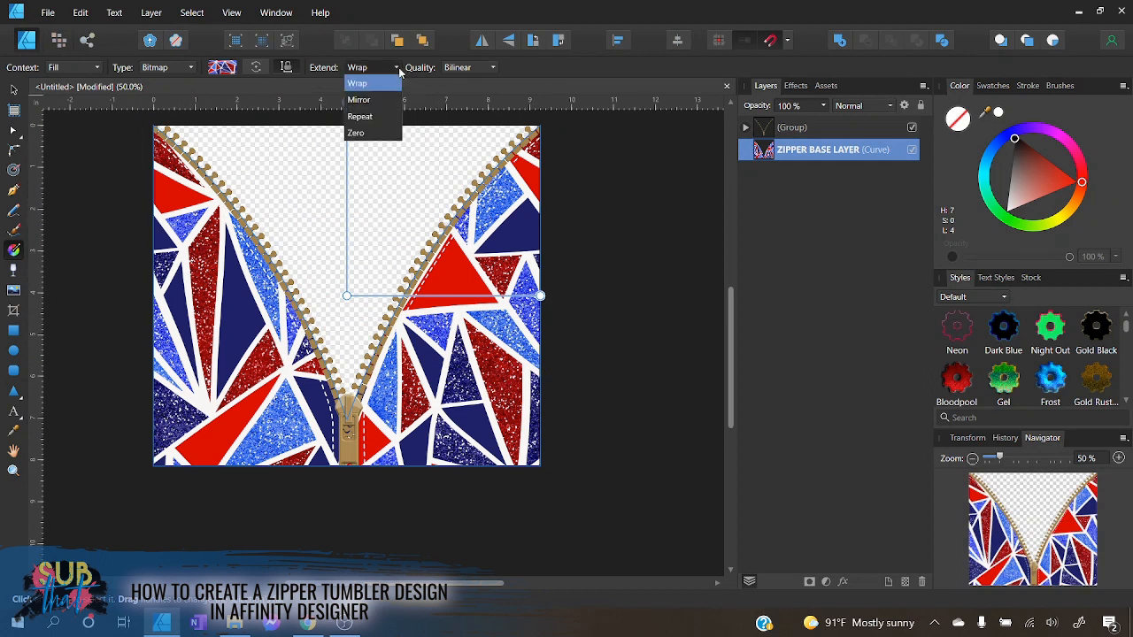
{"action": "left_click", "coordinate": [372, 118]}
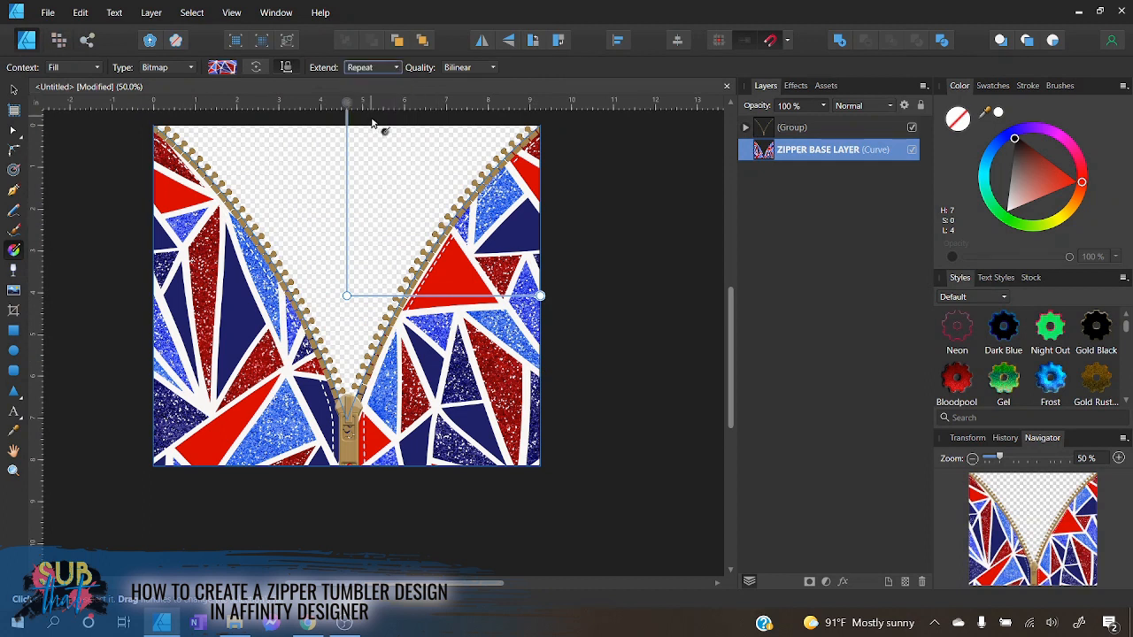
{"action": "left_click_drag", "start_coordinate": [435, 197], "coordinate": [434, 401]}
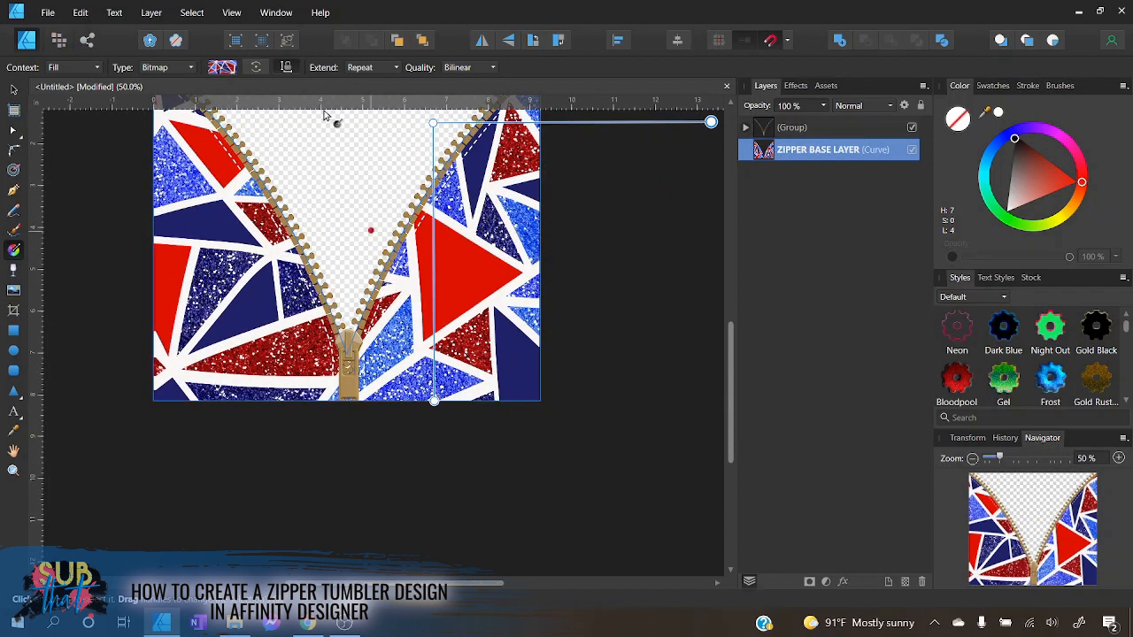
- Set the bitmap fill's Extend mode to Mirror and adjust its lower end point at the artboard's bottom edge
{"action": "left_click", "coordinate": [360, 70]}
{"action": "left_click", "coordinate": [378, 103]}
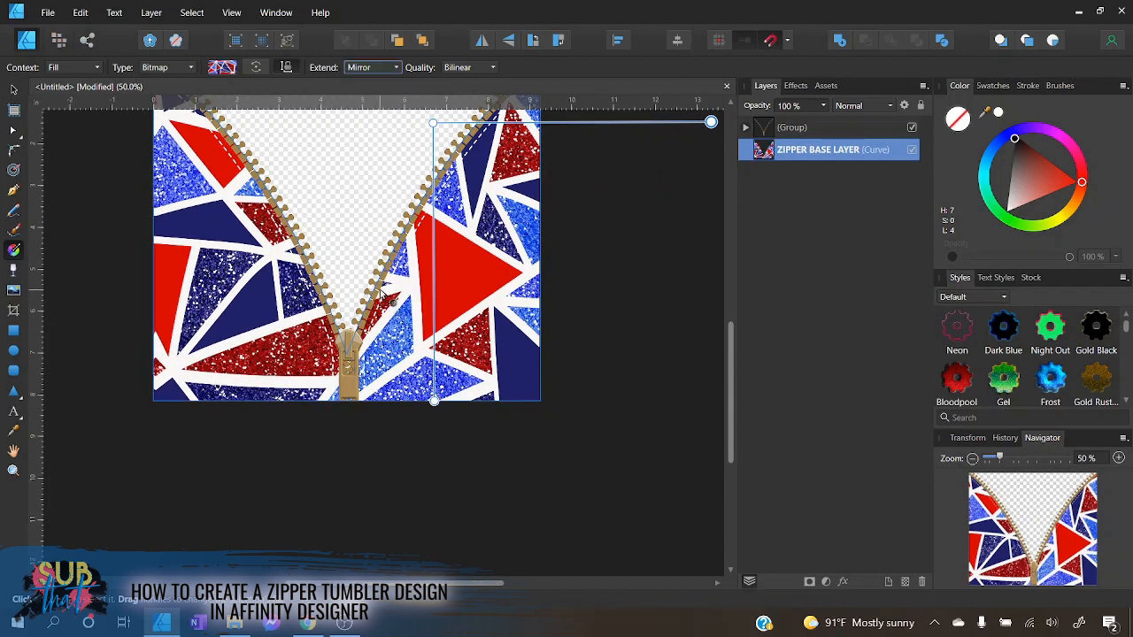
{"action": "scroll", "coordinate": [254, 173], "scroll_direction": "up", "scroll_amount": 2}
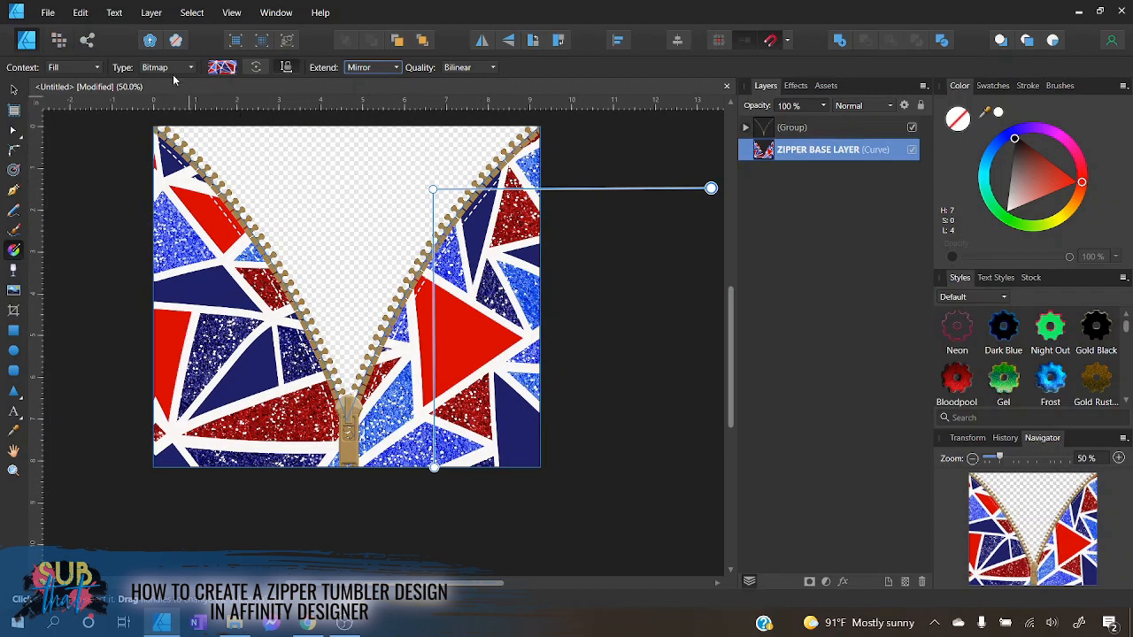
{"action": "mouse_move", "coordinate": [435, 468]}
{"action": "left_mouse_down"}
{"action": "mouse_move", "coordinate": [439, 563]}
{"action": "mouse_move", "coordinate": [440, 454]}
{"action": "left_mouse_up"}
{"action": "left_click_drag", "start_coordinate": [439, 440], "coordinate": [437, 437]}
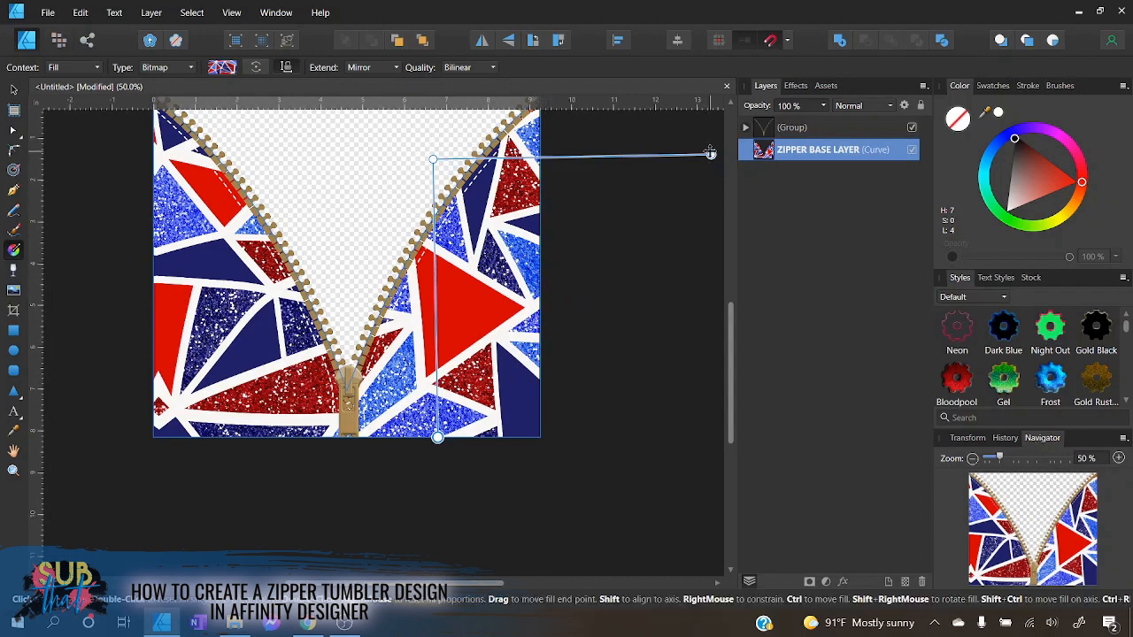
- Shrink the mirrored bitmap pattern to small tiles and enlarge it again to a medium size, with its fill axes squared to the artboard
{"action": "left_click_drag", "start_coordinate": [711, 155], "coordinate": [478, 156]}
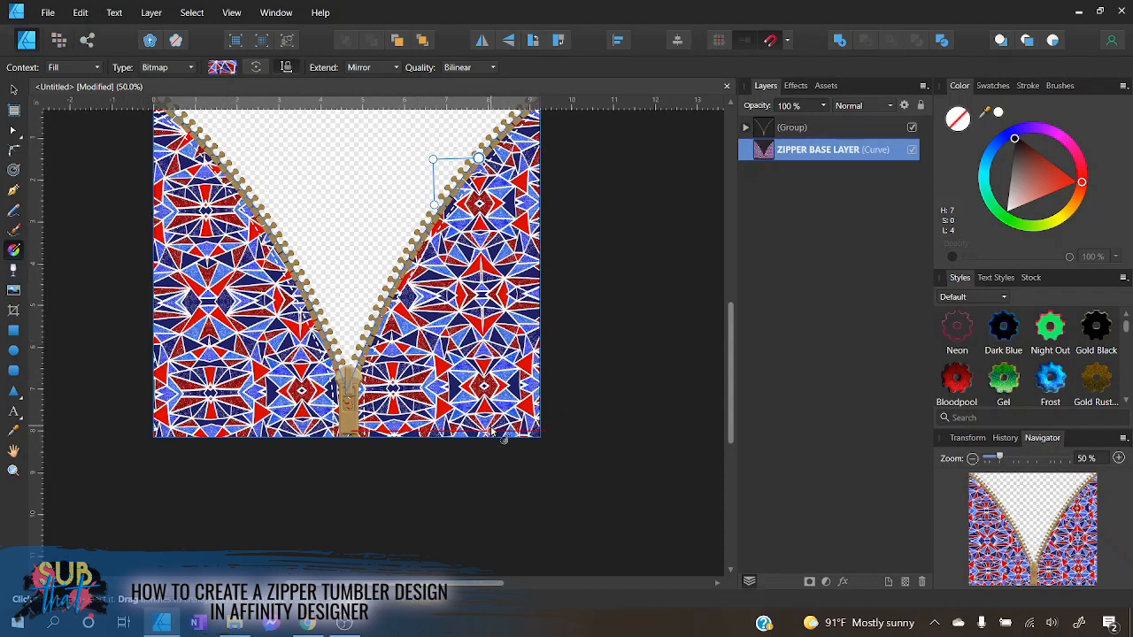
{"action": "scroll", "coordinate": [539, 506], "scroll_direction": "up", "scroll_amount": 1}
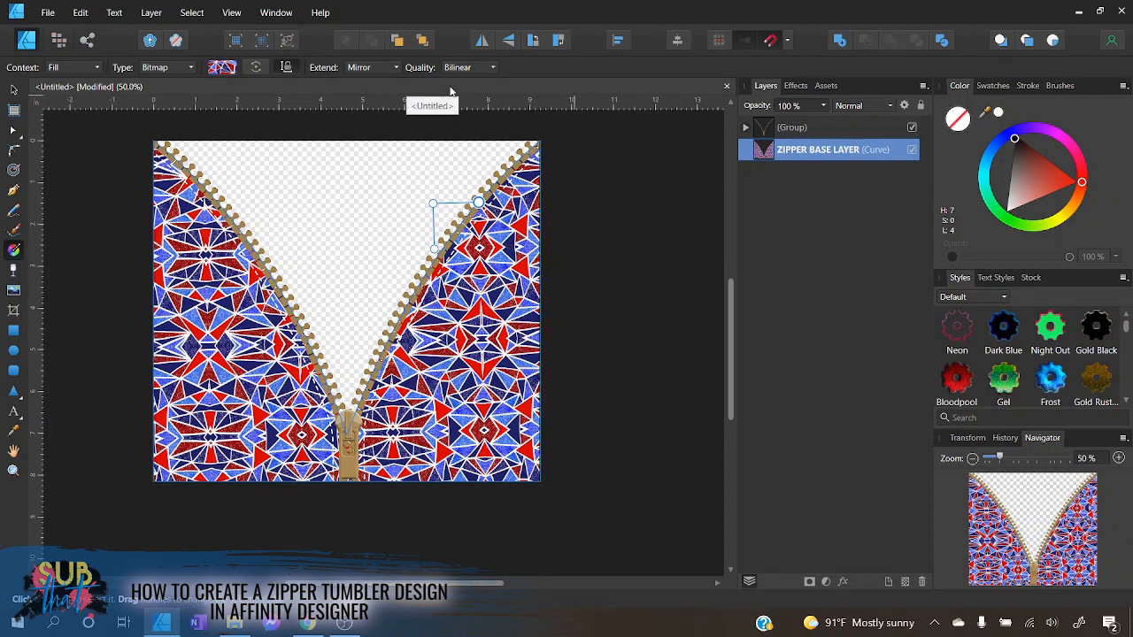
{"action": "left_click_drag", "start_coordinate": [436, 249], "coordinate": [433, 297]}
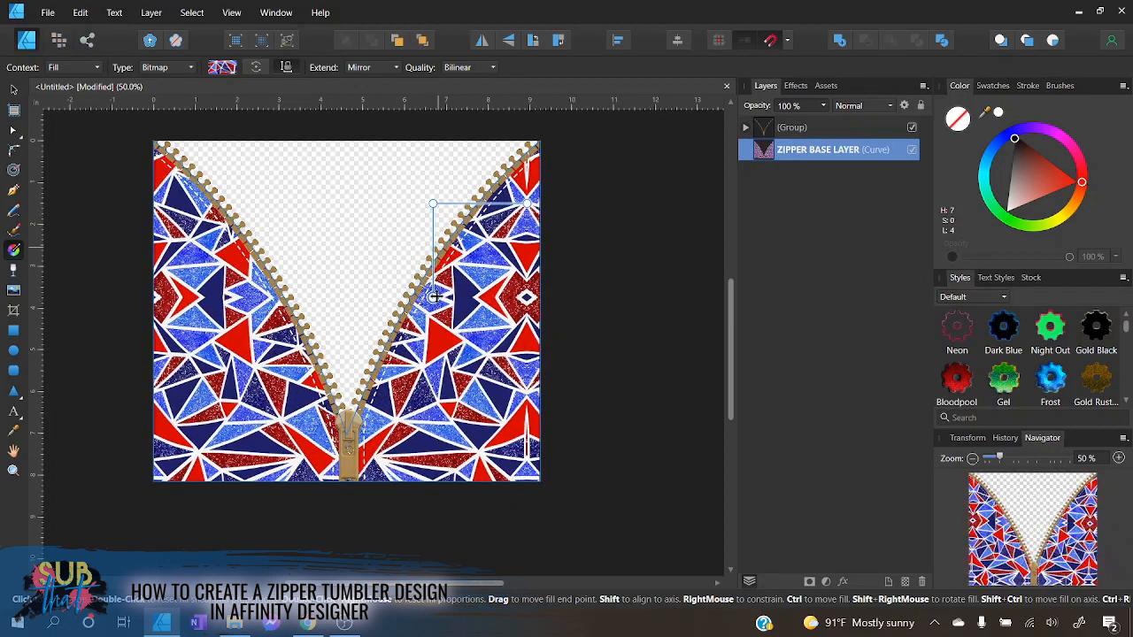
- Shrink the mirrored bitmap pattern and tilt its fill axes slightly on the ZIPPER BASE LAYER
{"action": "left_click", "coordinate": [369, 70]}
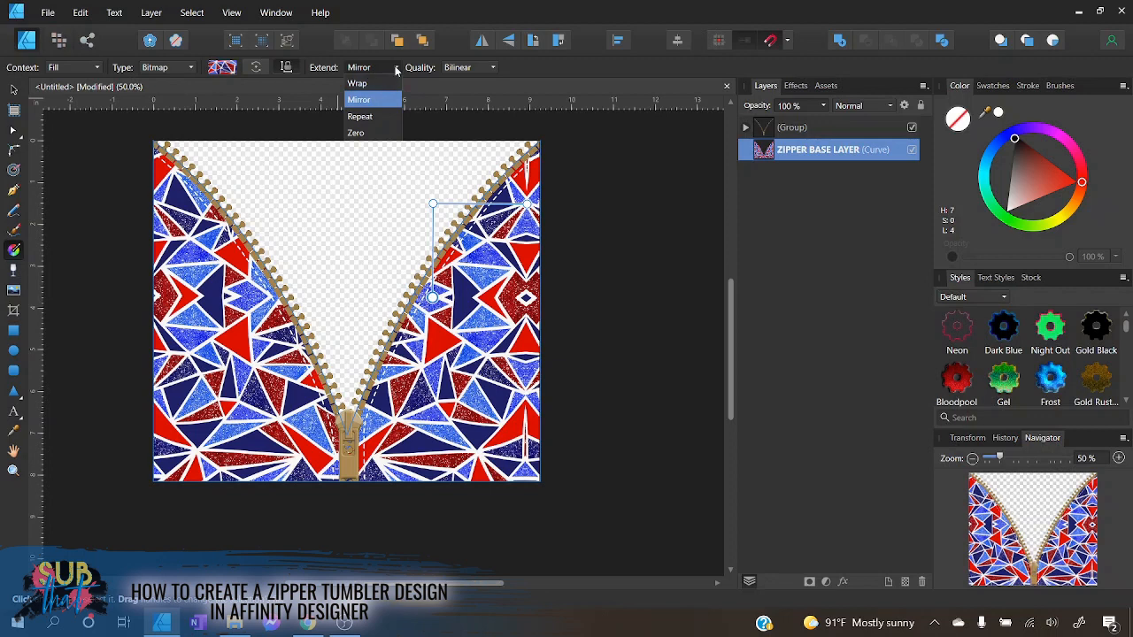
{"action": "left_click", "coordinate": [432, 301]}
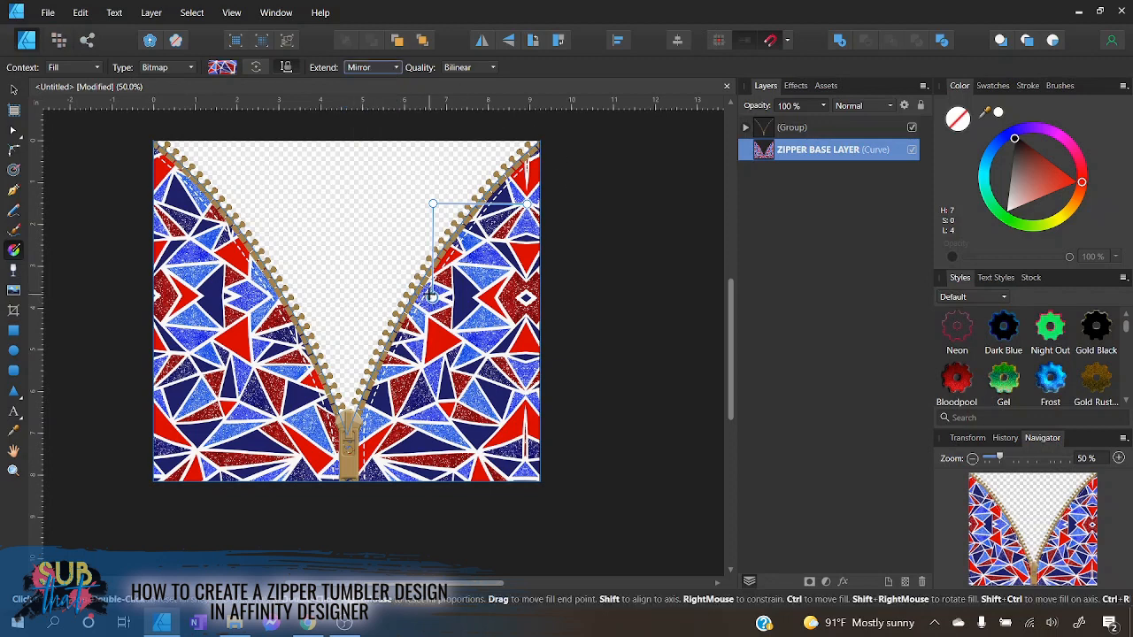
{"action": "left_click_drag", "start_coordinate": [432, 300], "coordinate": [428, 270]}
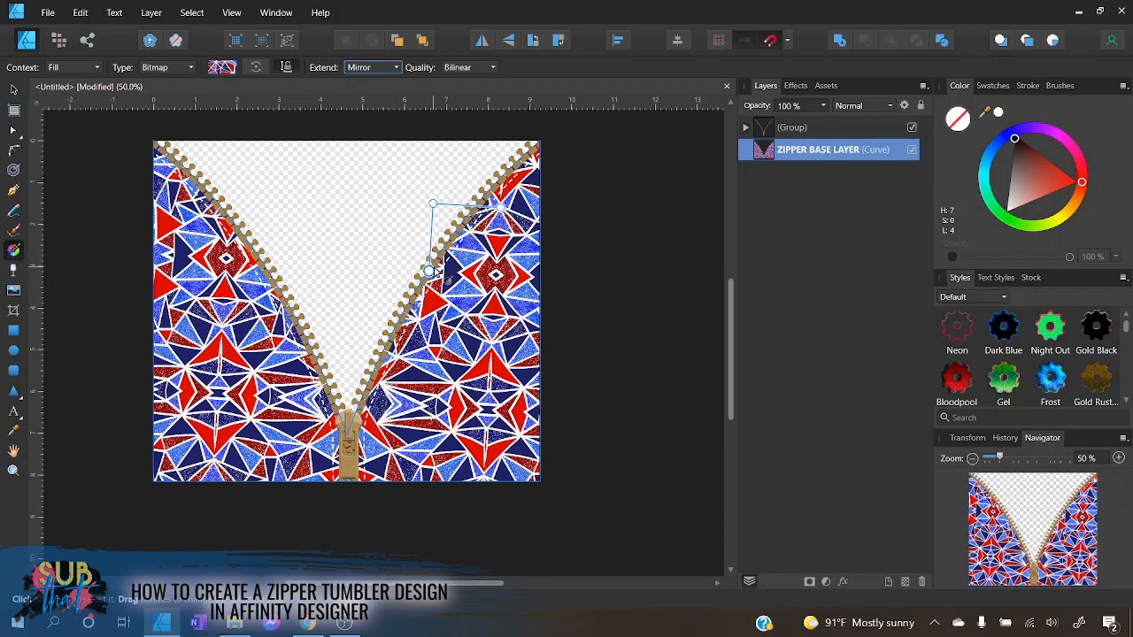
{"action": "mouse_move", "coordinate": [428, 270]}
{"action": "left_mouse_down"}
{"action": "mouse_move", "coordinate": [438, 308]}
{"action": "mouse_move", "coordinate": [437, 283]}
{"action": "left_mouse_up"}
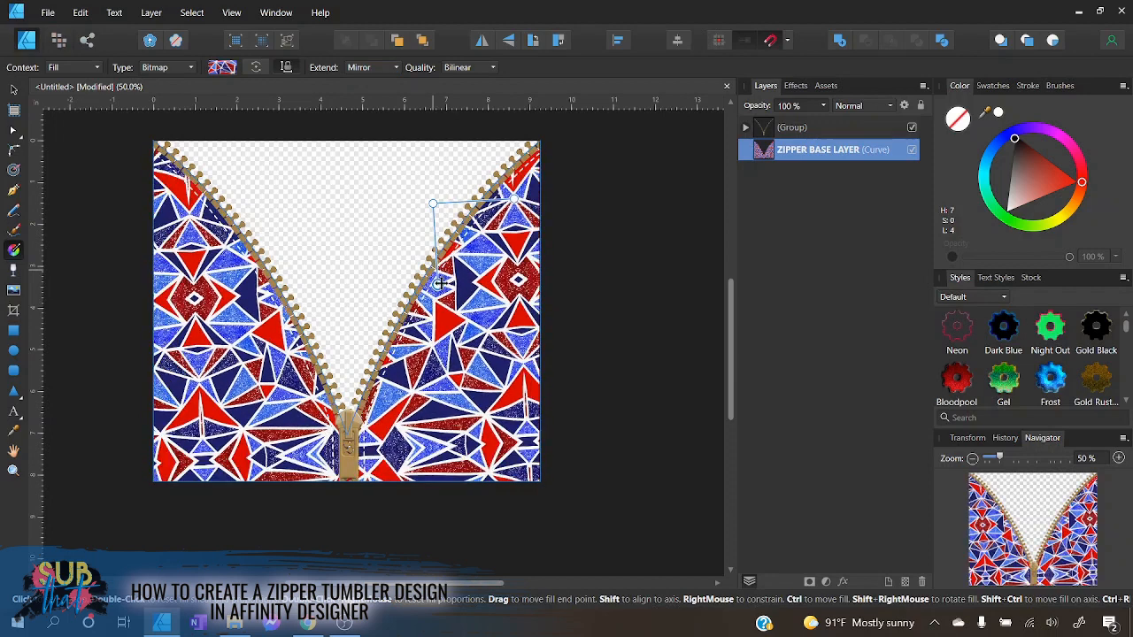
- Change the ZIPPER BASE LAYER to a Solid fill in dark navy blue (H 234, S 88, L 10)
{"action": "left_click", "coordinate": [191, 69]}
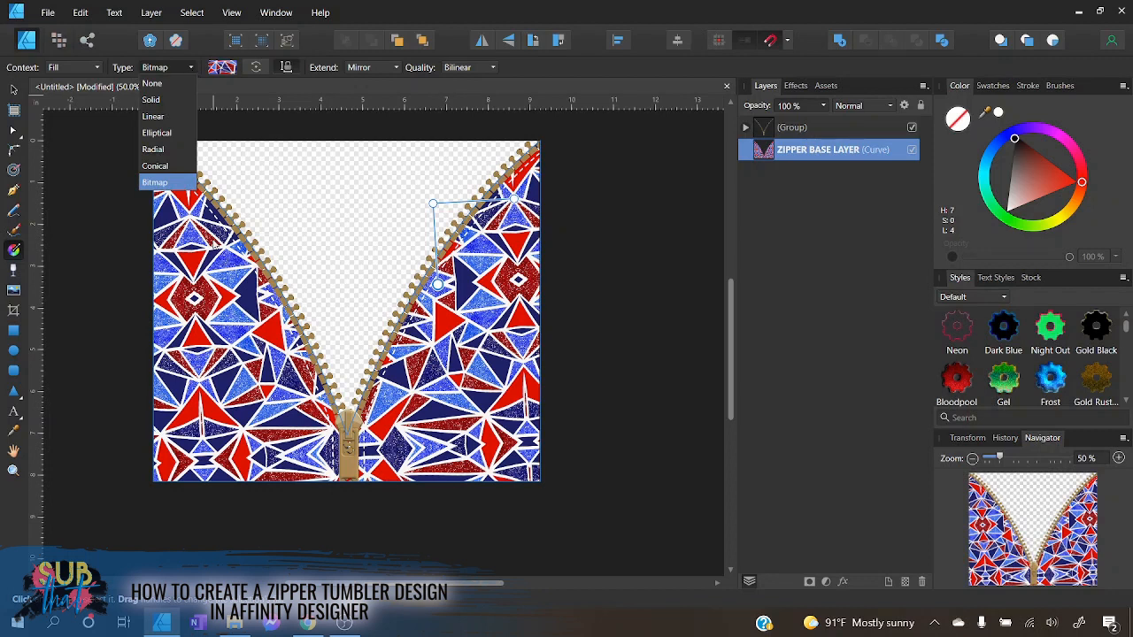
{"action": "left_click", "coordinate": [153, 100]}
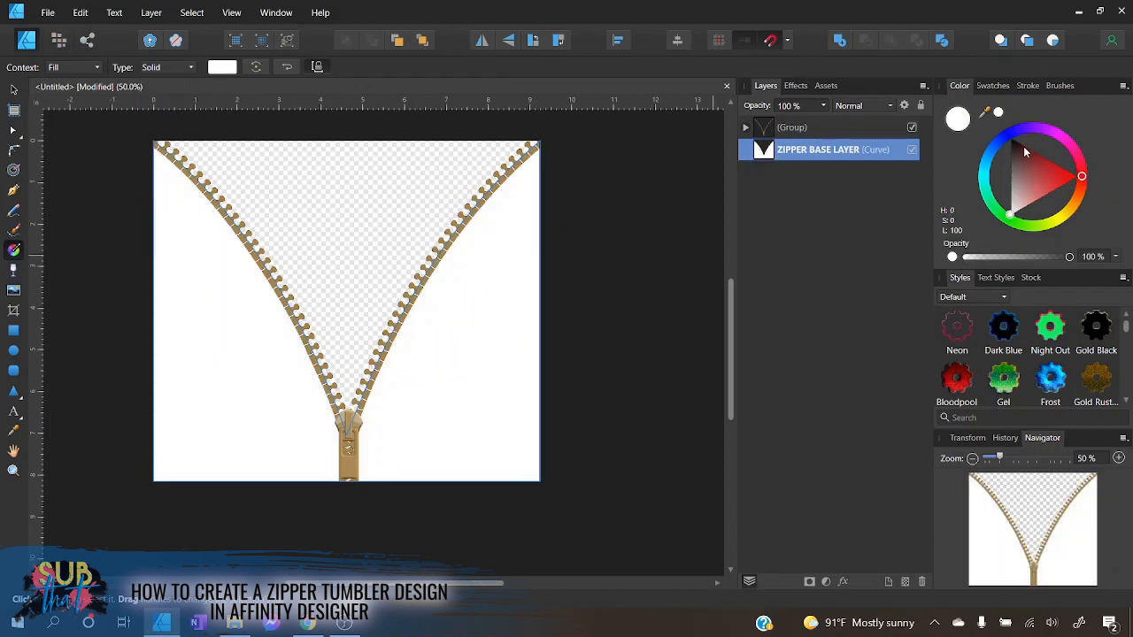
{"action": "left_click", "coordinate": [18, 89]}
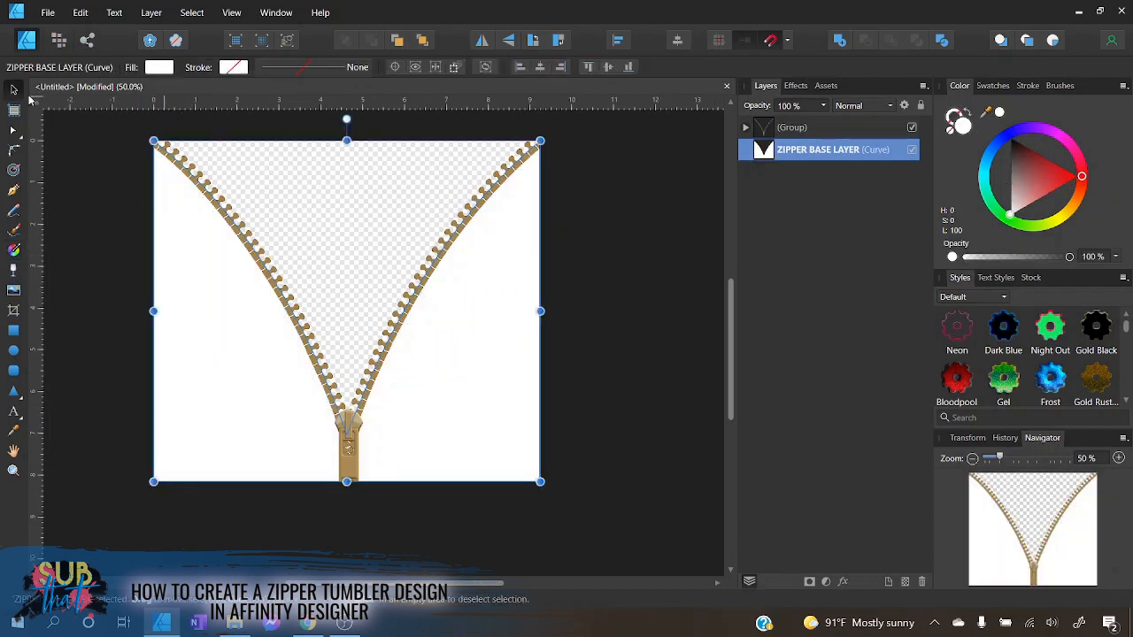
{"action": "left_click", "coordinate": [1007, 144]}
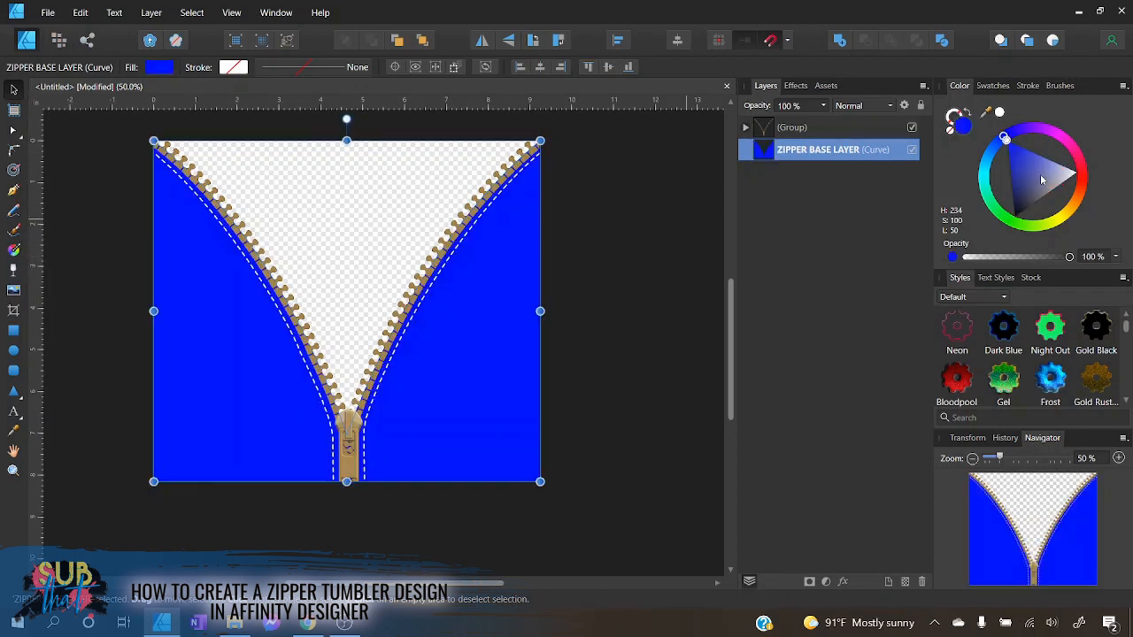
{"action": "left_click_drag", "start_coordinate": [1021, 169], "coordinate": [1012, 200]}
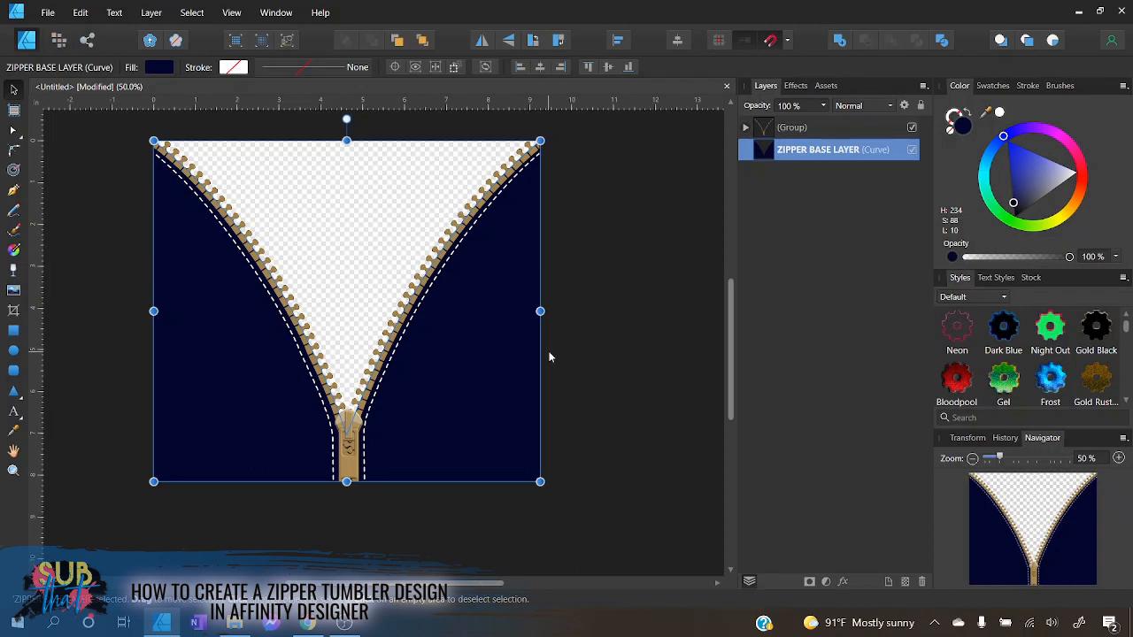
{"action": "left_click", "coordinate": [594, 314]}
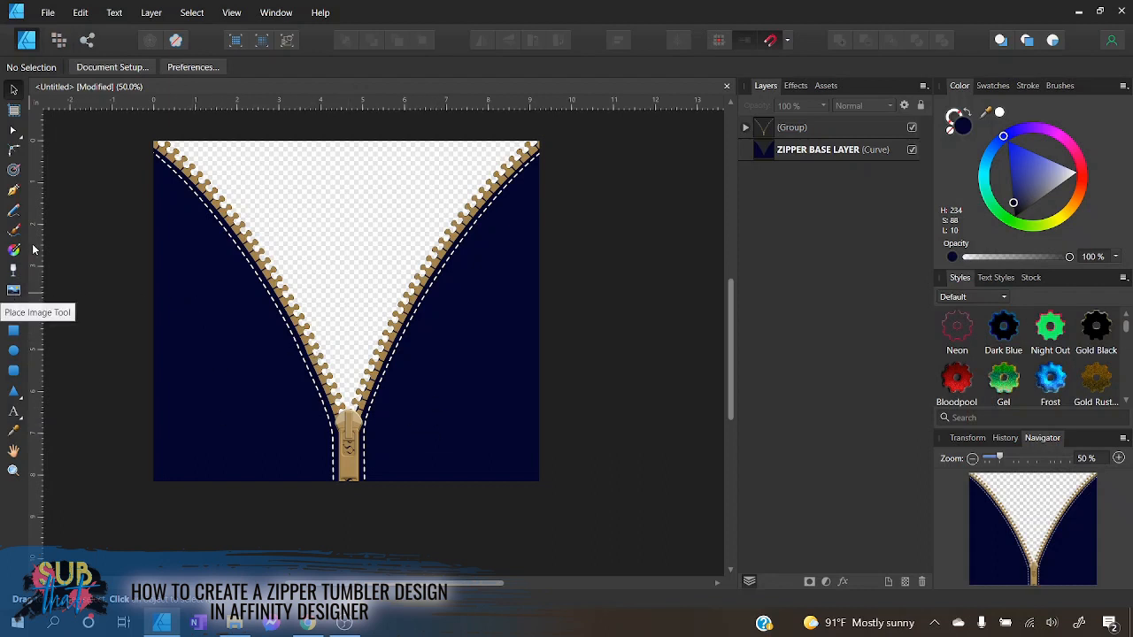
- Start placing images from the Glitter-Fireworks-Clip-Art-Overlays folder, with the file type set to All Documents
{"action": "left_click", "coordinate": [49, 13]}
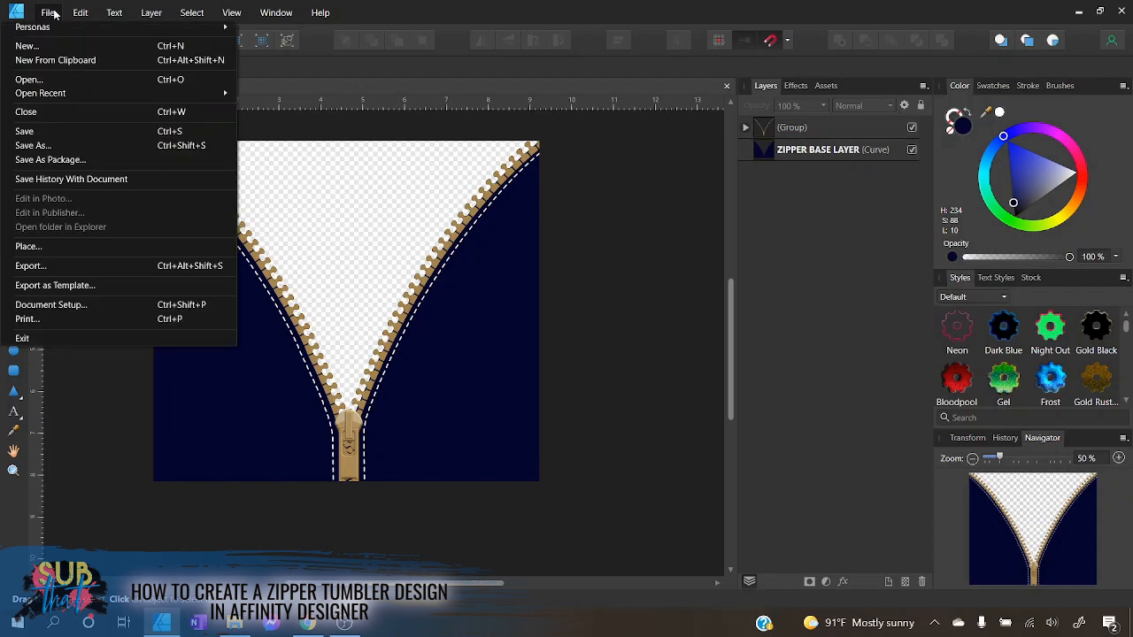
{"action": "left_click", "coordinate": [46, 247]}
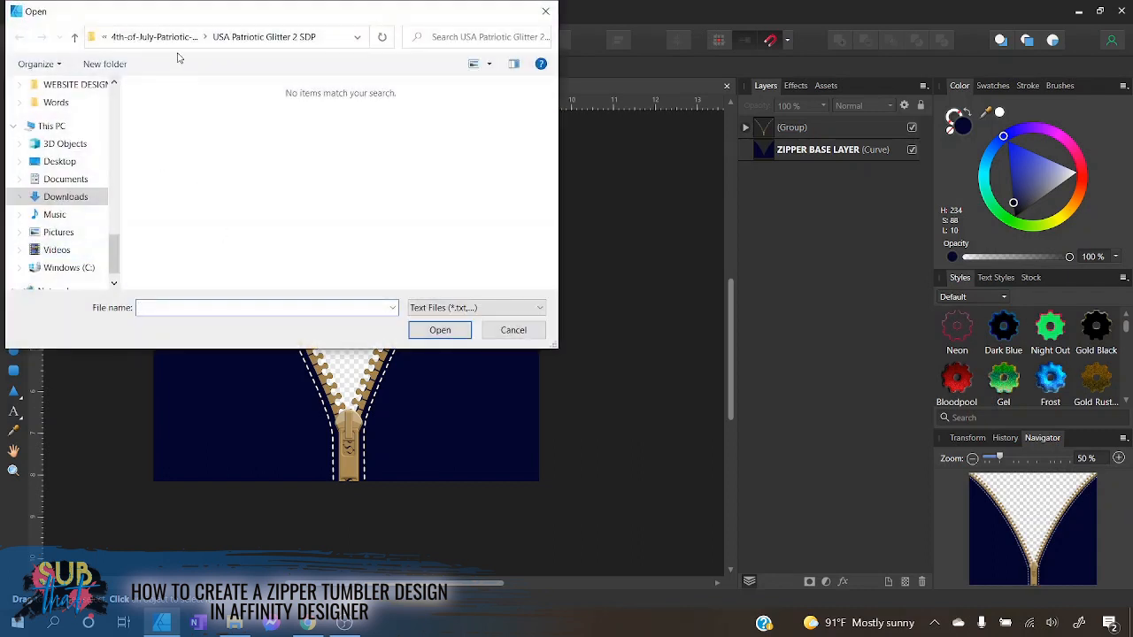
{"action": "left_click", "coordinate": [76, 37]}
{"action": "left_click", "coordinate": [75, 37]}
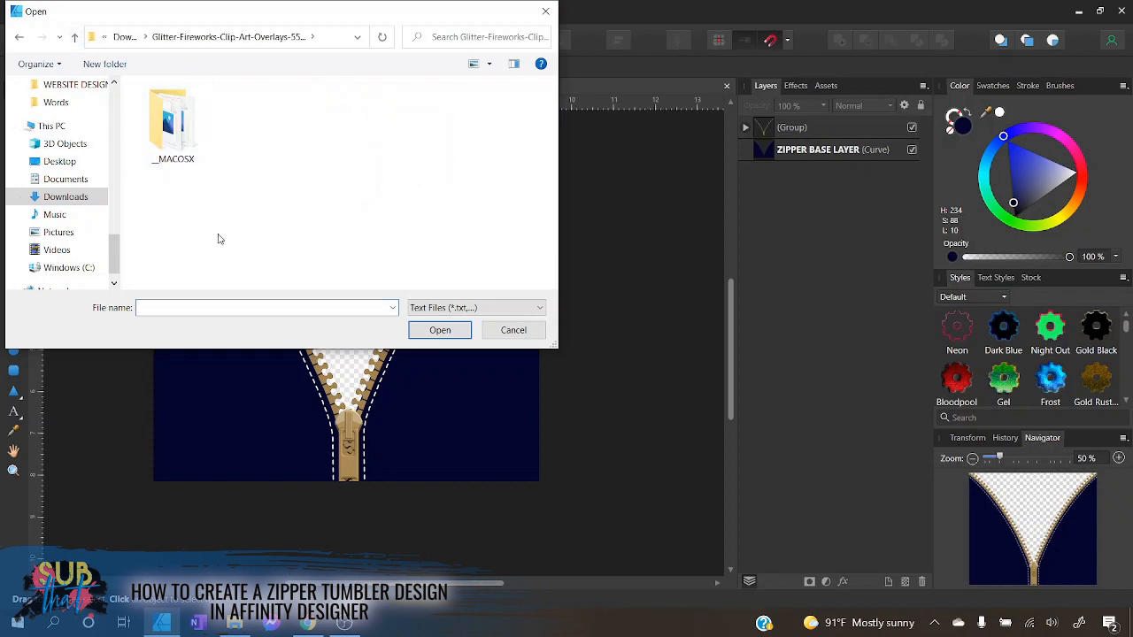
{"action": "left_click", "coordinate": [504, 306]}
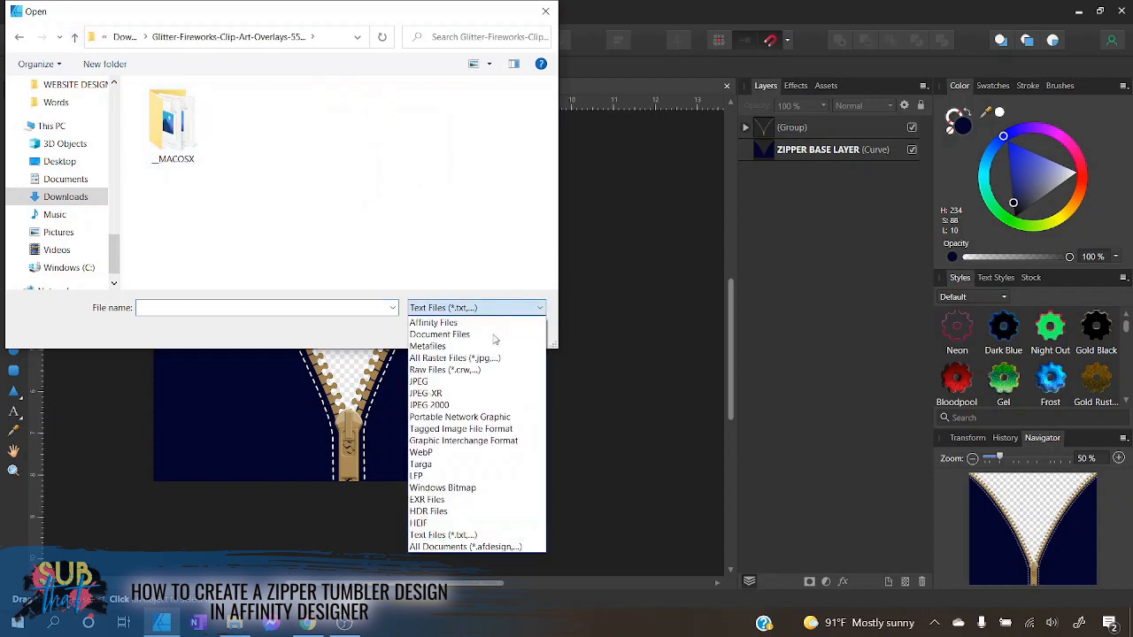
{"action": "left_click", "coordinate": [476, 551]}
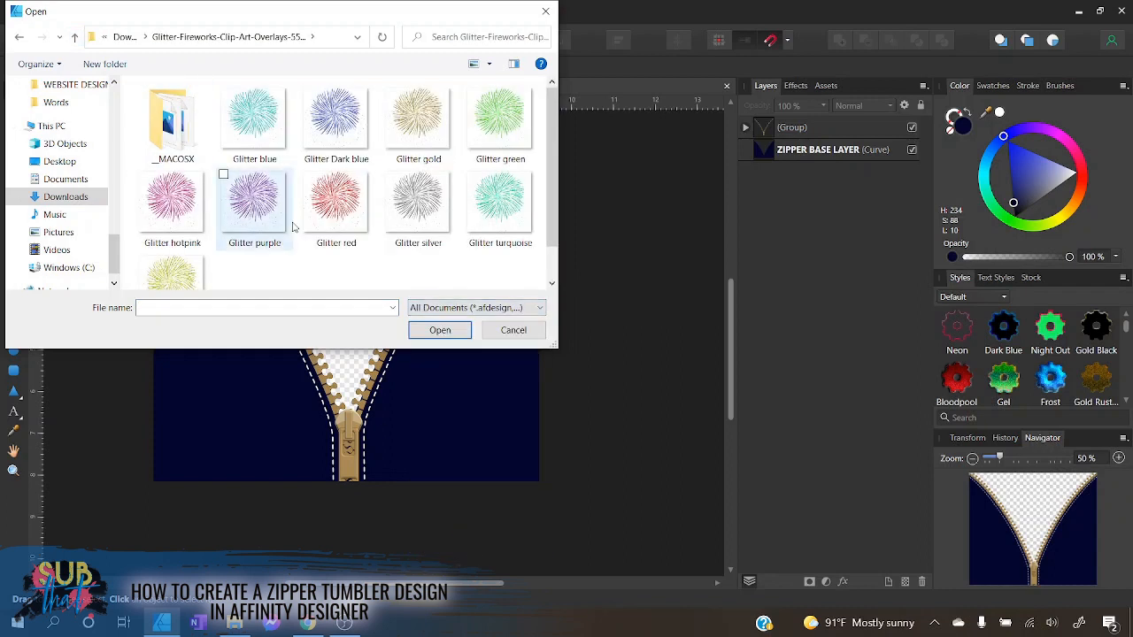
- Choose the Glitter gold, silver, red, hotpink, Yellow and turquoise images together and load them for placing
{"action": "left_click", "coordinate": [267, 120]}
{"action": "scroll", "coordinate": [263, 141], "scroll_direction": "down", "scroll_amount": 1}
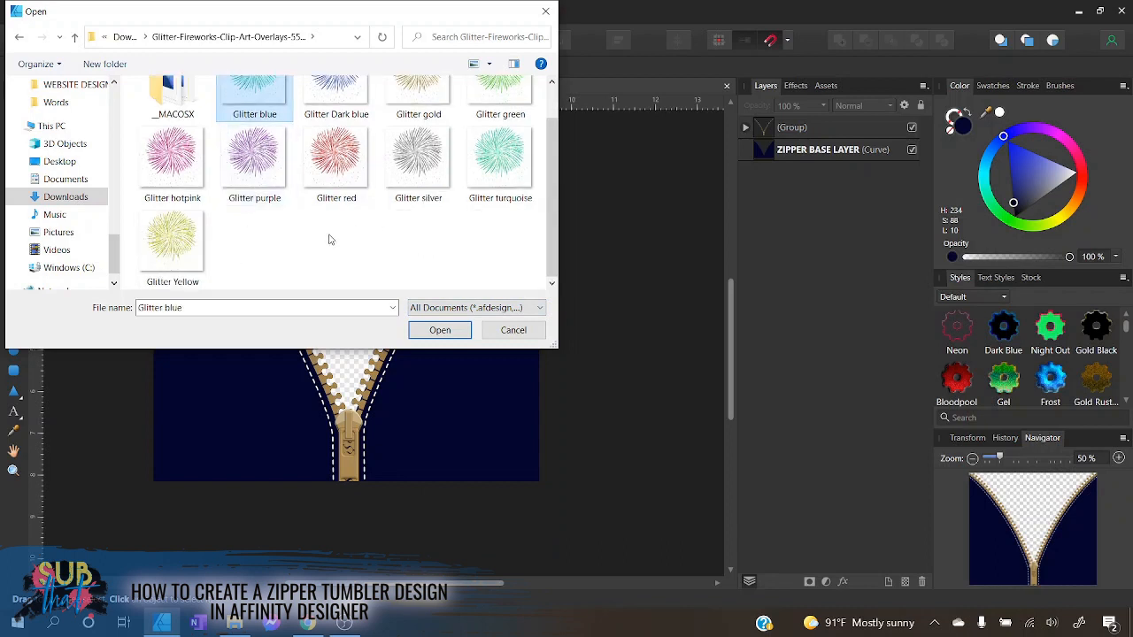
{"action": "scroll", "coordinate": [328, 239], "scroll_direction": "up", "scroll_amount": 1}
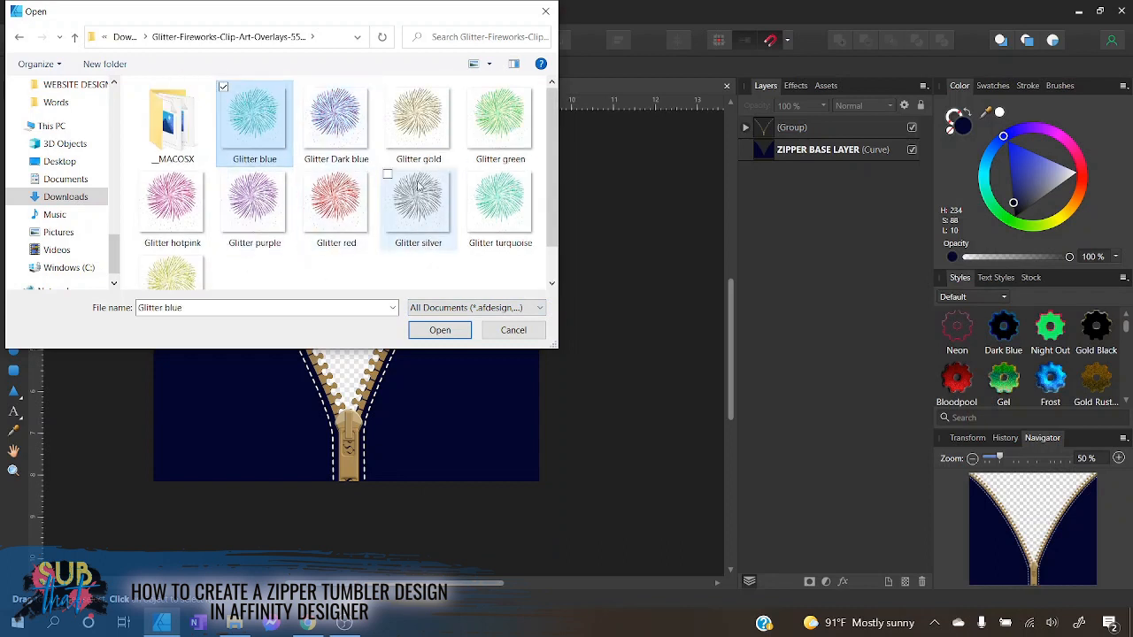
{"action": "left_click", "coordinate": [433, 131]}
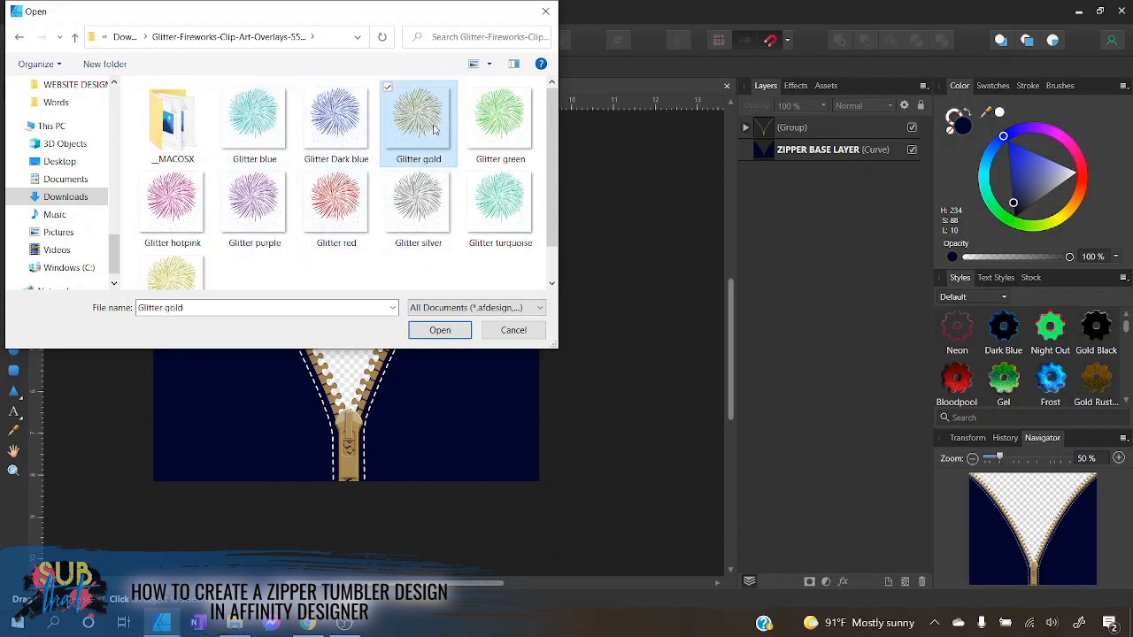
{"action": "left_click", "coordinate": [423, 224], "text": "ctrl"}
{"action": "left_click", "coordinate": [354, 220], "text": "ctrl"}
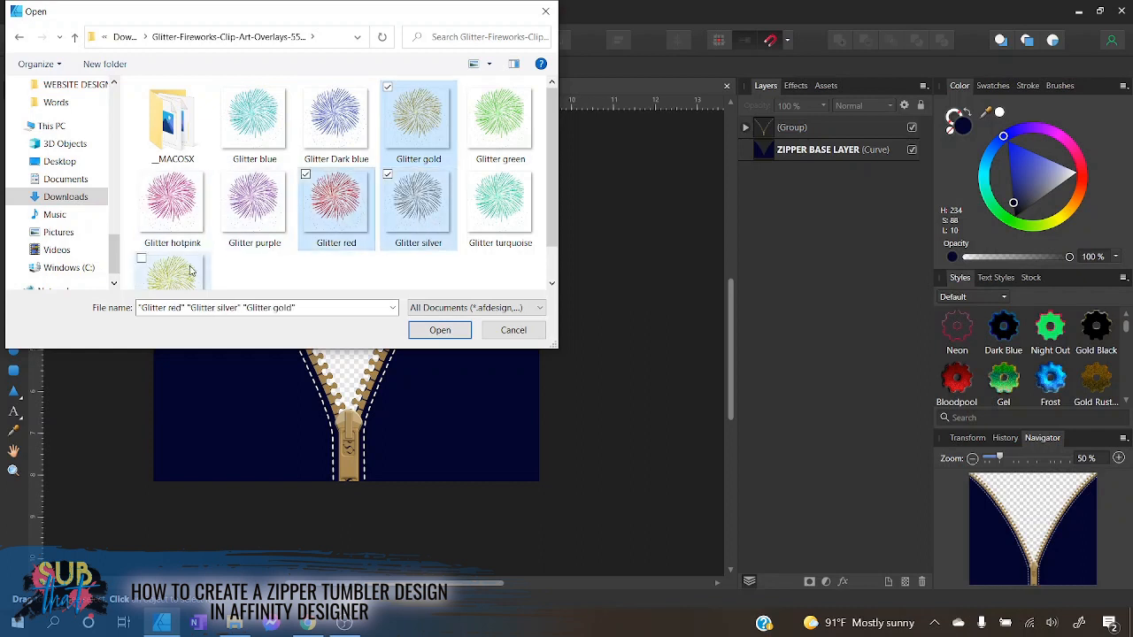
{"action": "left_click", "coordinate": [183, 217], "text": "ctrl"}
{"action": "left_click", "coordinate": [181, 264], "text": "ctrl"}
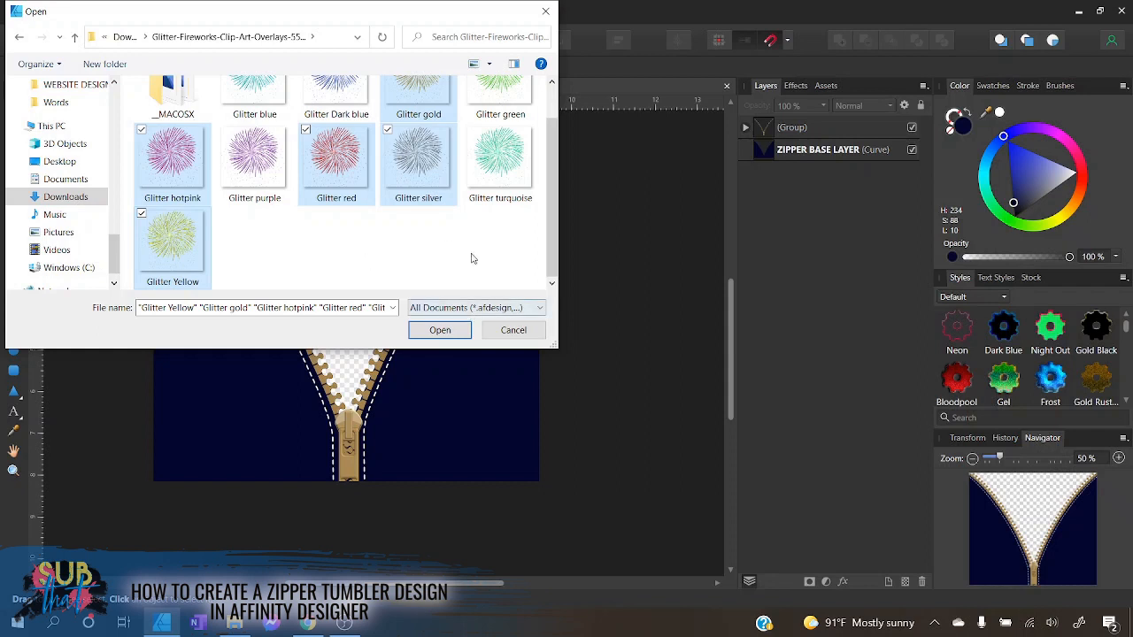
{"action": "left_click", "coordinate": [500, 188], "text": "ctrl"}
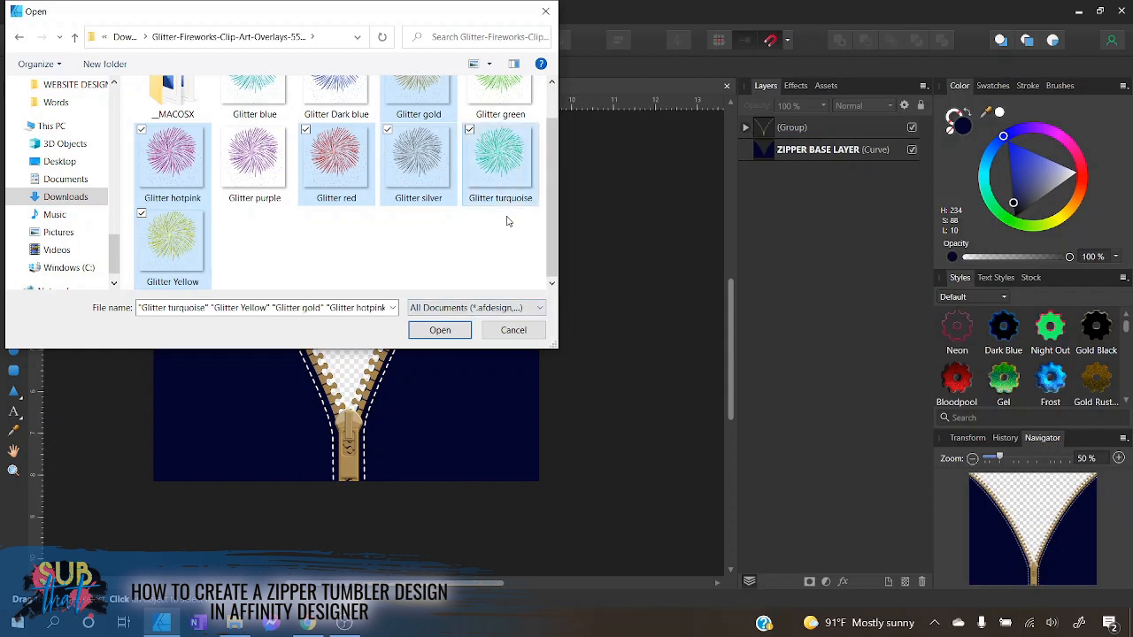
{"action": "left_click", "coordinate": [446, 335]}
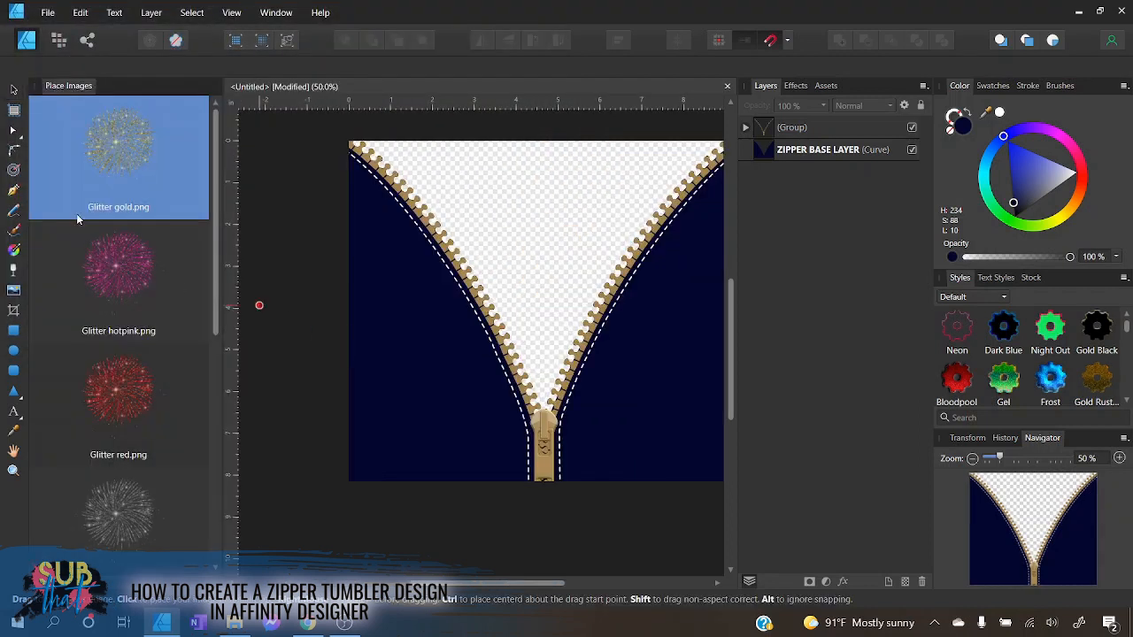
- Place all six glitter fireworks on the artboard: gold, hot pink and silver down the left side, turquoise, red and yellow down the middle
{"action": "left_click_drag", "start_coordinate": [359, 175], "coordinate": [416, 353]}
{"action": "left_click_drag", "start_coordinate": [349, 268], "coordinate": [450, 428]}
{"action": "left_click_drag", "start_coordinate": [496, 223], "coordinate": [668, 387]}
{"action": "left_click_drag", "start_coordinate": [379, 386], "coordinate": [452, 498]}
{"action": "left_click_drag", "start_coordinate": [517, 146], "coordinate": [609, 235]}
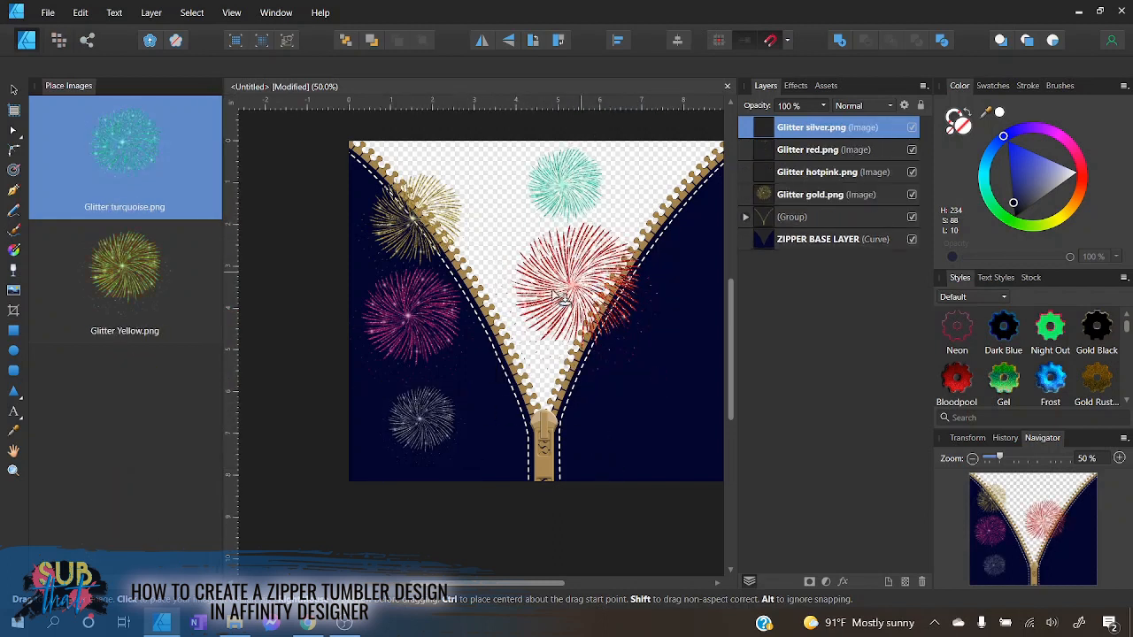
{"action": "left_click_drag", "start_coordinate": [498, 301], "coordinate": [620, 416]}
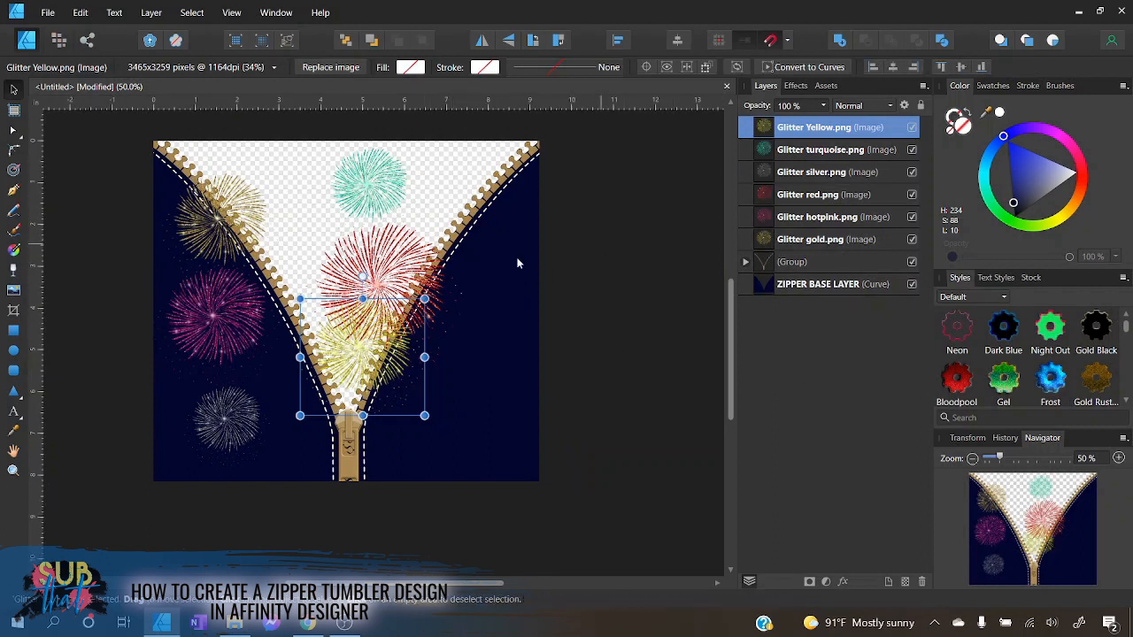
- Move the yellow firework onto the right navy panel beside the zipper pull and shrink it slightly
{"action": "left_click_drag", "start_coordinate": [377, 369], "coordinate": [445, 456]}
{"action": "left_click_drag", "start_coordinate": [494, 387], "coordinate": [478, 401]}
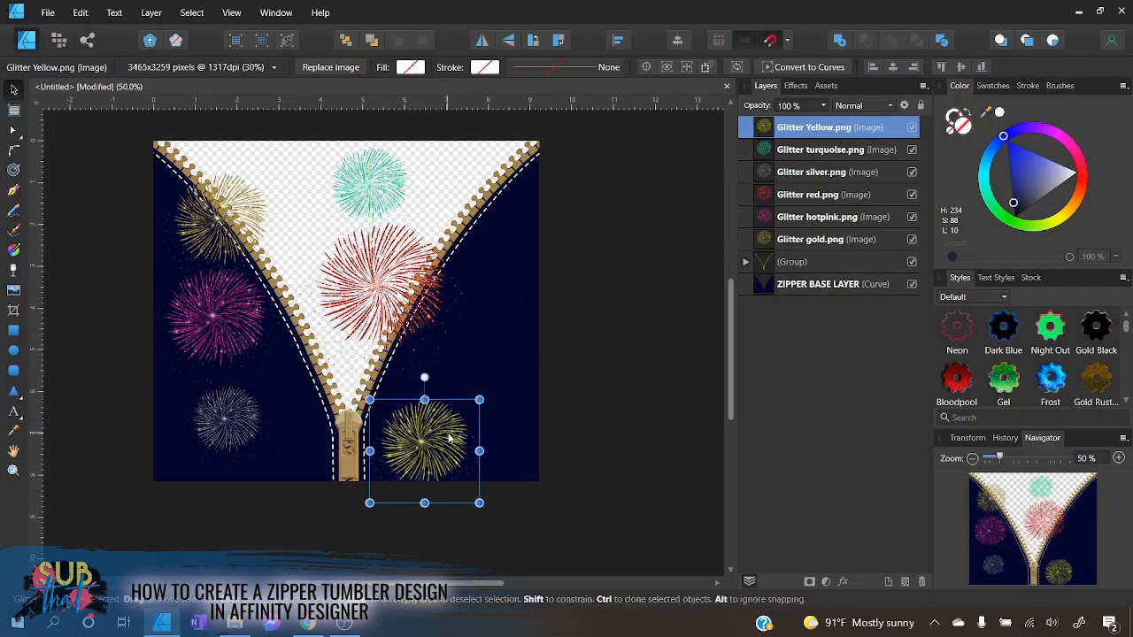
{"action": "left_click_drag", "start_coordinate": [450, 438], "coordinate": [441, 429]}
- Shrink the red firework to about 3.67 in wide at the upper right edge and put the turquoise one just below it
{"action": "left_click", "coordinate": [403, 292]}
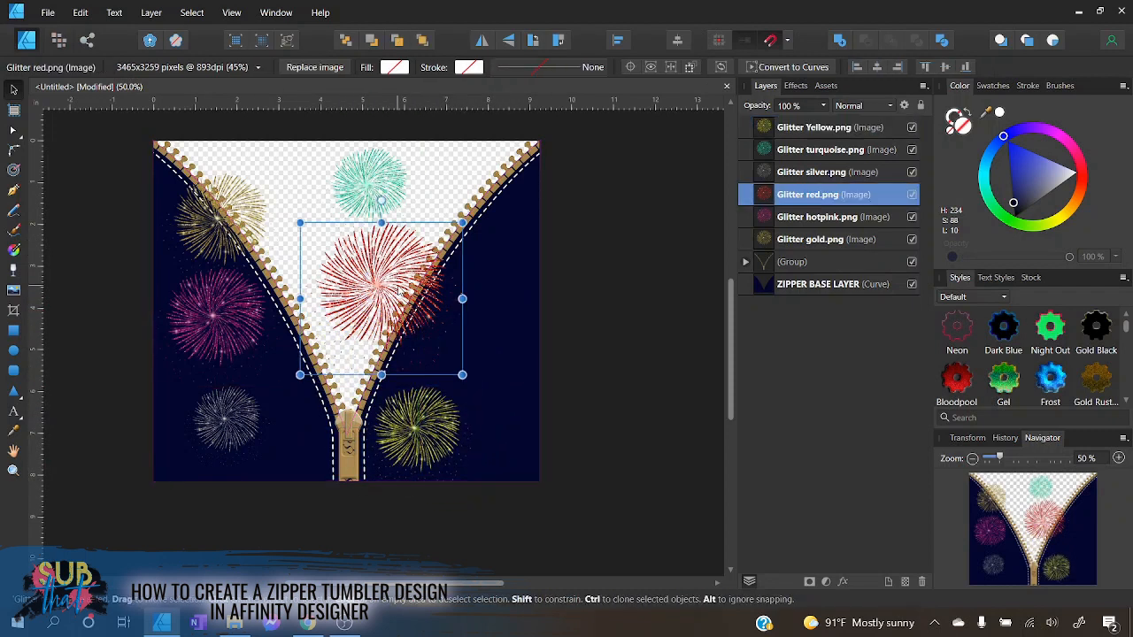
{"action": "left_click_drag", "start_coordinate": [403, 292], "coordinate": [519, 320]}
{"action": "left_click_drag", "start_coordinate": [579, 251], "coordinate": [573, 257]}
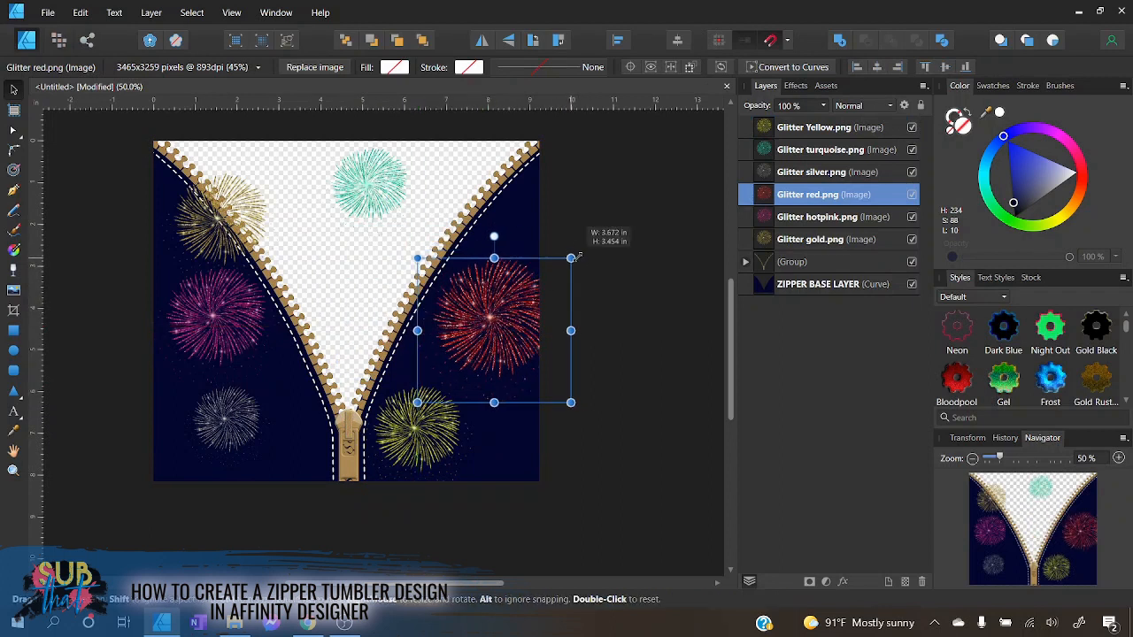
{"action": "left_click_drag", "start_coordinate": [499, 298], "coordinate": [524, 207]}
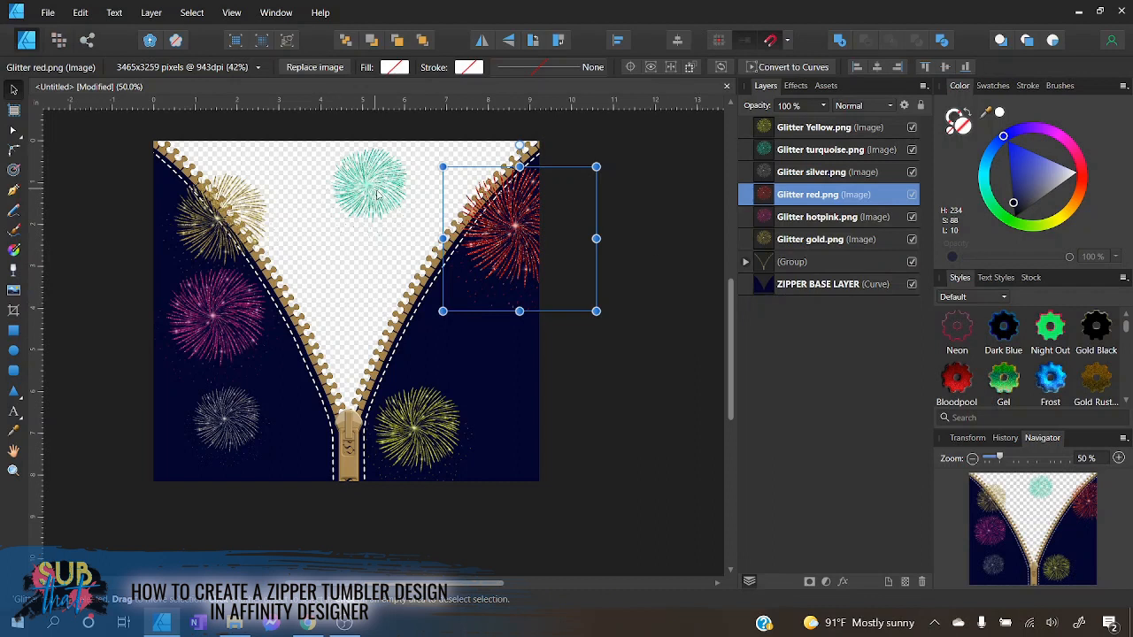
{"action": "left_click_drag", "start_coordinate": [379, 195], "coordinate": [505, 292]}
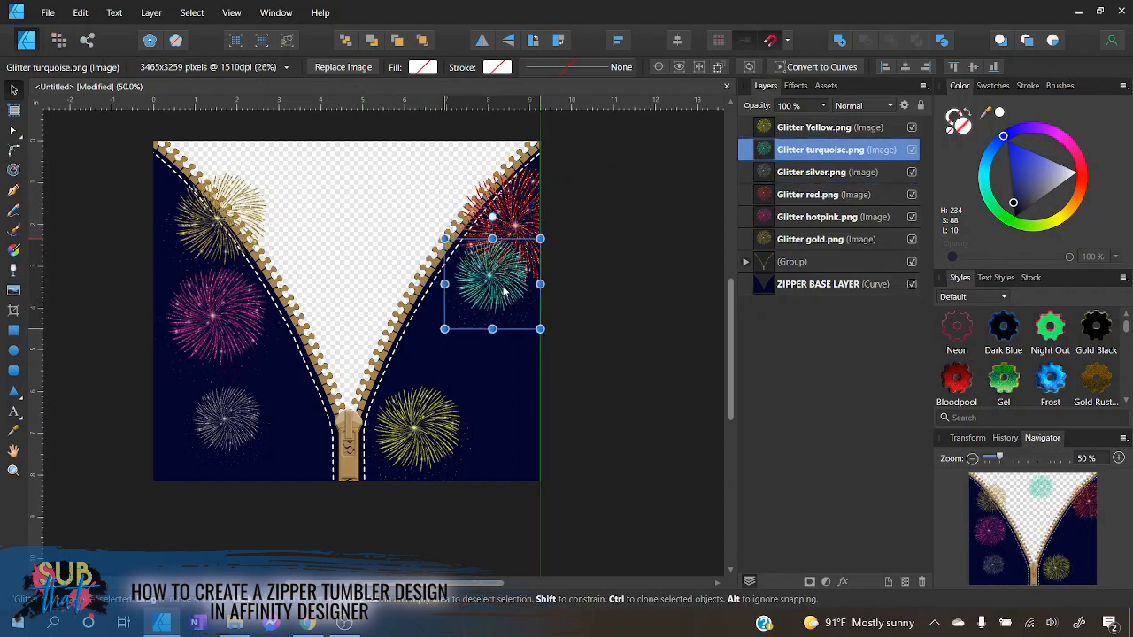
{"action": "left_click_drag", "start_coordinate": [444, 329], "coordinate": [450, 332]}
{"action": "mouse_move", "coordinate": [516, 268]}
{"action": "left_mouse_down"}
{"action": "mouse_move", "coordinate": [517, 295]}
{"action": "mouse_move", "coordinate": [516, 268]}
{"action": "left_mouse_up"}
- Move the silver firework to the lower right corner and enlarge it, with a smaller yellow firework at its upper right
{"action": "left_click", "coordinate": [250, 446]}
{"action": "left_click_drag", "start_coordinate": [246, 423], "coordinate": [516, 459]}
{"action": "left_click_drag", "start_coordinate": [456, 424], "coordinate": [423, 325]}
{"action": "mouse_move", "coordinate": [508, 428]}
{"action": "left_mouse_down"}
{"action": "mouse_move", "coordinate": [522, 396]}
{"action": "mouse_move", "coordinate": [509, 441]}
{"action": "left_mouse_up"}
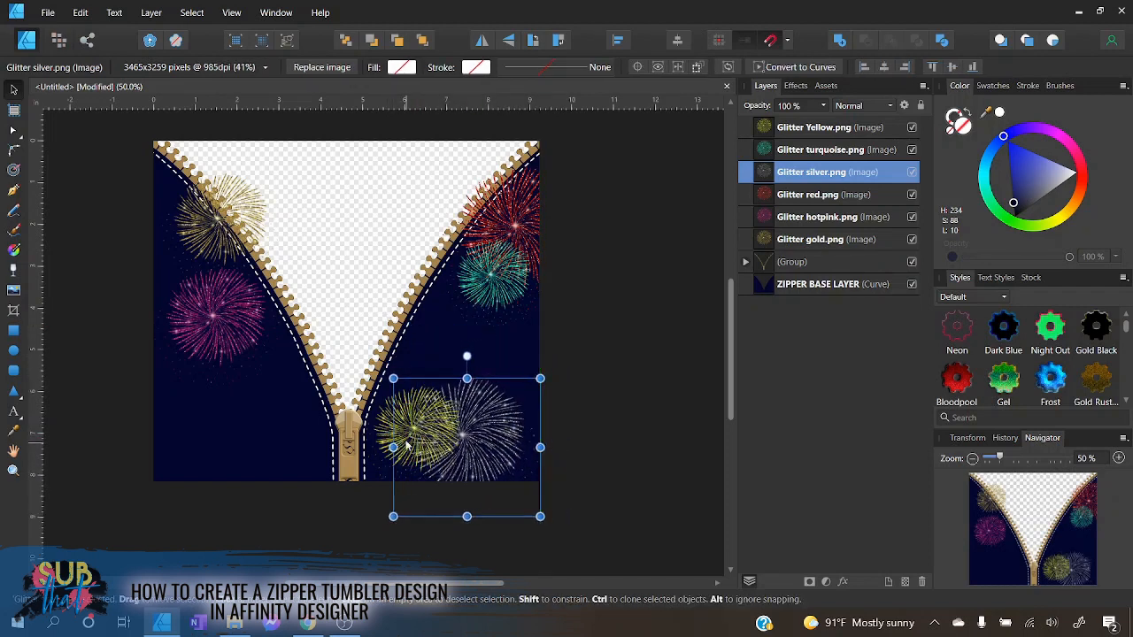
{"action": "left_click_drag", "start_coordinate": [420, 442], "coordinate": [519, 371]}
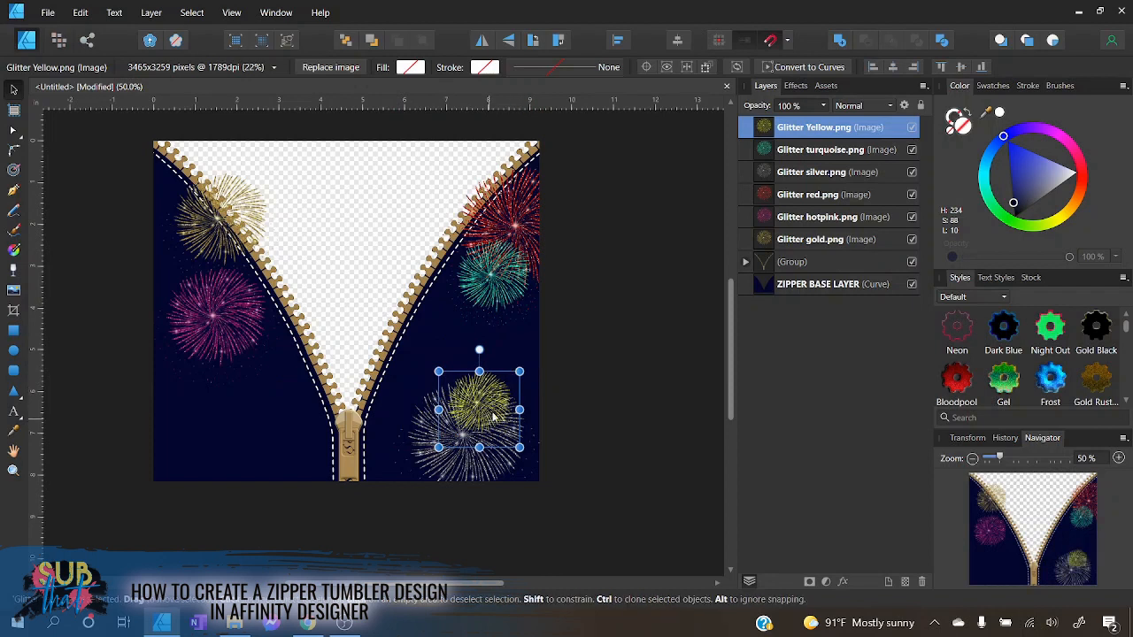
{"action": "left_click_drag", "start_coordinate": [482, 407], "coordinate": [503, 391]}
- Duplicate the hot pink firework, shrink the copy to about 2.23 by 2.09 in and place it left of the yellow one
{"action": "left_click", "coordinate": [224, 285]}
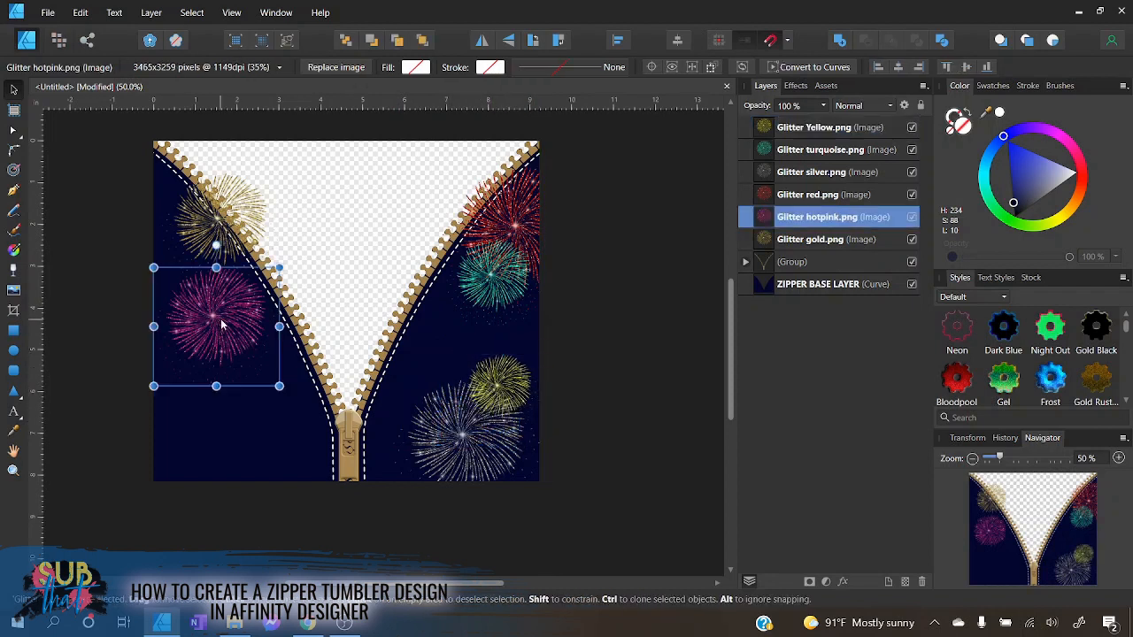
{"action": "right_click", "coordinate": [808, 224]}
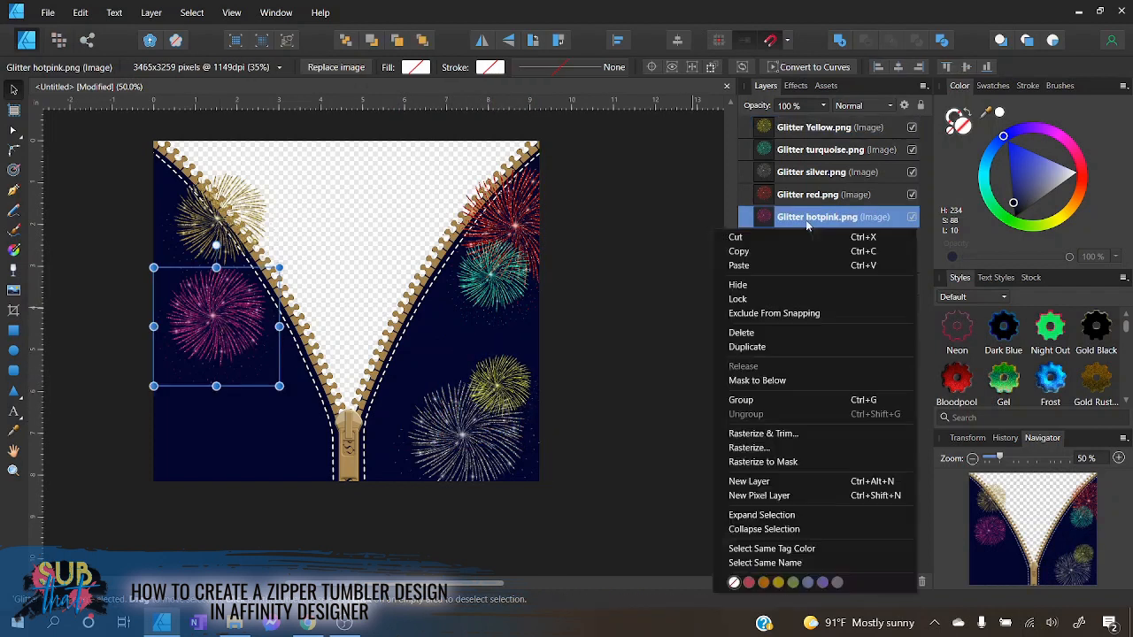
{"action": "left_click", "coordinate": [776, 352]}
{"action": "left_click_drag", "start_coordinate": [221, 319], "coordinate": [442, 385]}
{"action": "left_click_drag", "start_coordinate": [500, 335], "coordinate": [466, 364]}
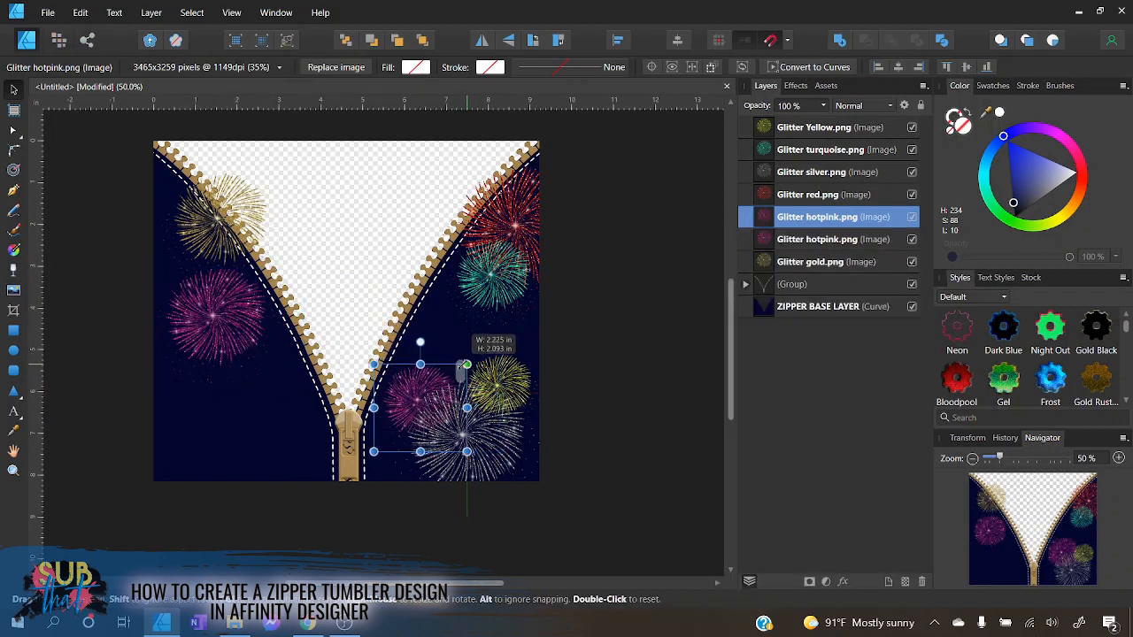
{"action": "left_click_drag", "start_coordinate": [429, 402], "coordinate": [456, 384]}
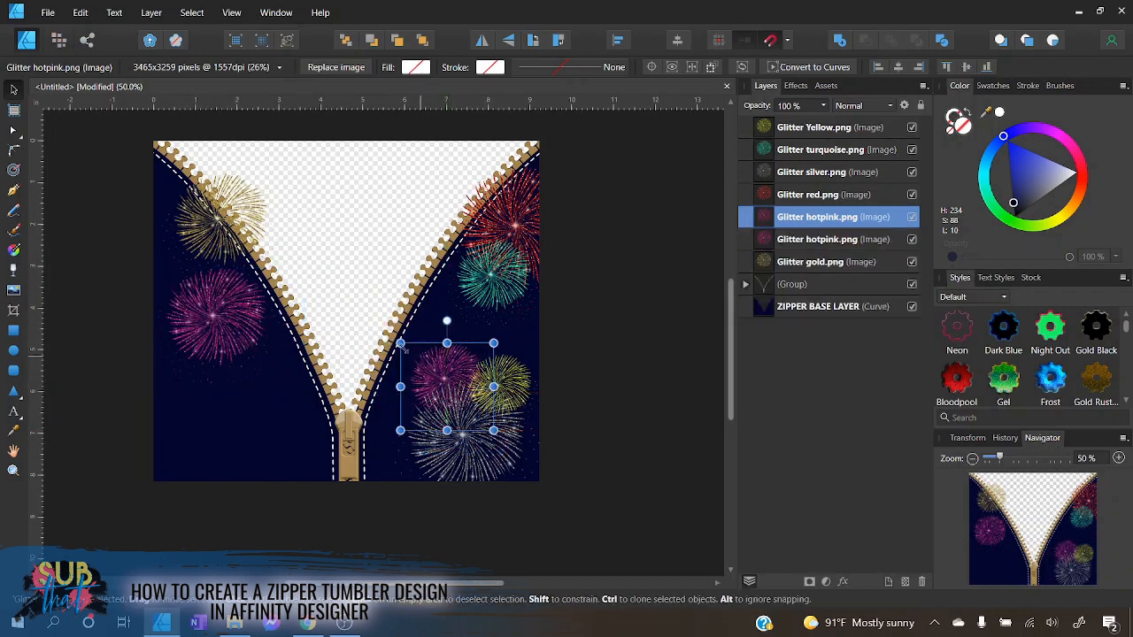
- Enlarge the hot pink firework copy beside the yellow one to about 31% scale and shift it slightly
{"action": "left_click_drag", "start_coordinate": [401, 343], "coordinate": [383, 327]}
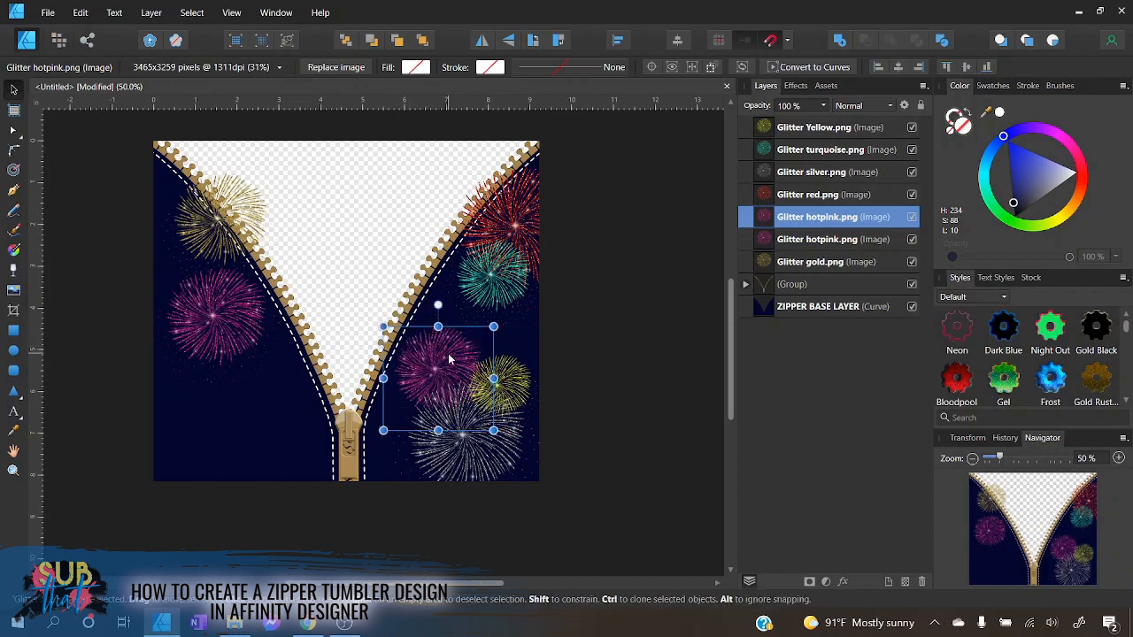
{"action": "left_click_drag", "start_coordinate": [449, 354], "coordinate": [453, 361]}
{"action": "left_click", "coordinate": [623, 412]}
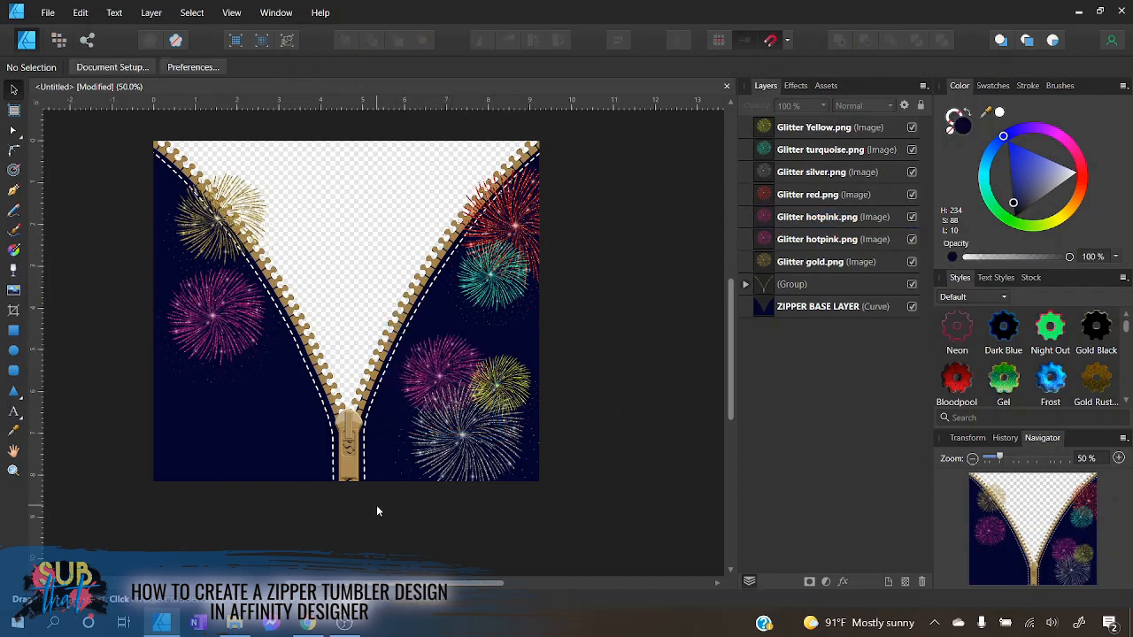
- Move the original hot pink firework to the bottom edge, overlapping the zipper pull, and enlarge it to about 44% scale
{"action": "left_click_drag", "start_coordinate": [216, 316], "coordinate": [292, 469]}
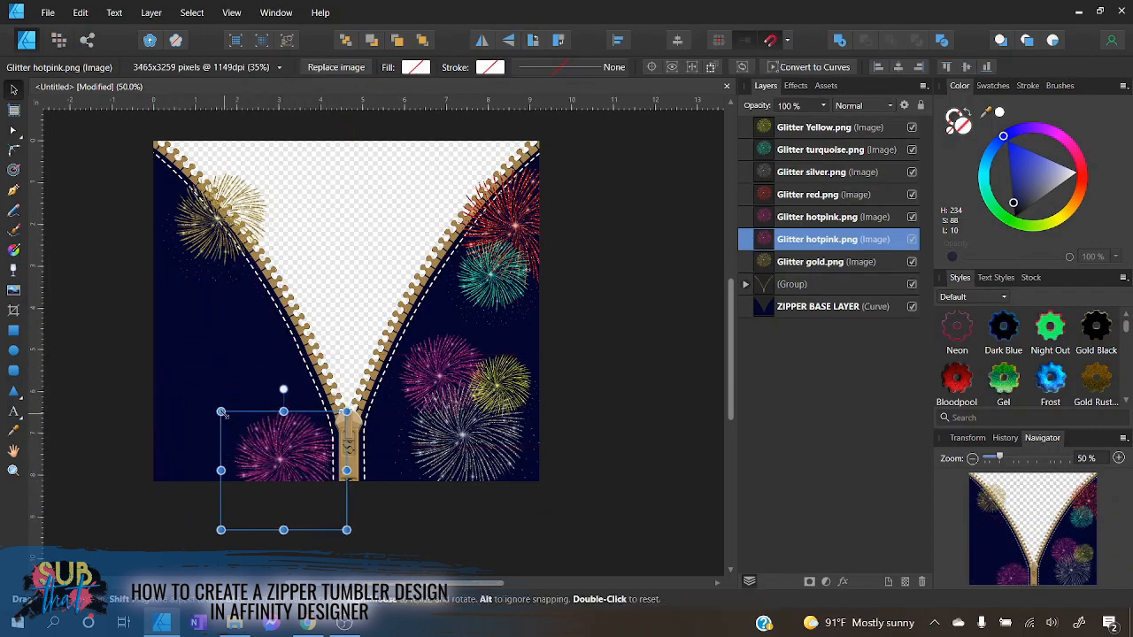
{"action": "left_click_drag", "start_coordinate": [221, 412], "coordinate": [185, 379]}
{"action": "left_click_drag", "start_coordinate": [268, 459], "coordinate": [314, 465]}
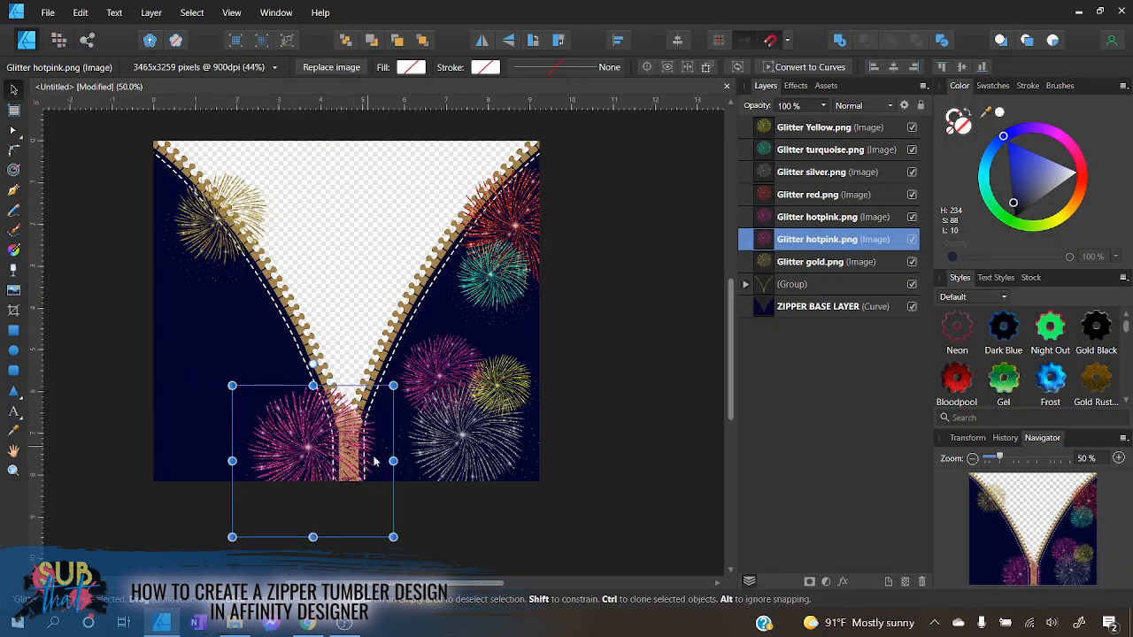
- Place the gold firework just above the large hot pink one on the left panel and bring it to the front
{"action": "left_click_drag", "start_coordinate": [230, 239], "coordinate": [290, 420]}
{"action": "left_click_drag", "start_coordinate": [216, 355], "coordinate": [216, 355]}
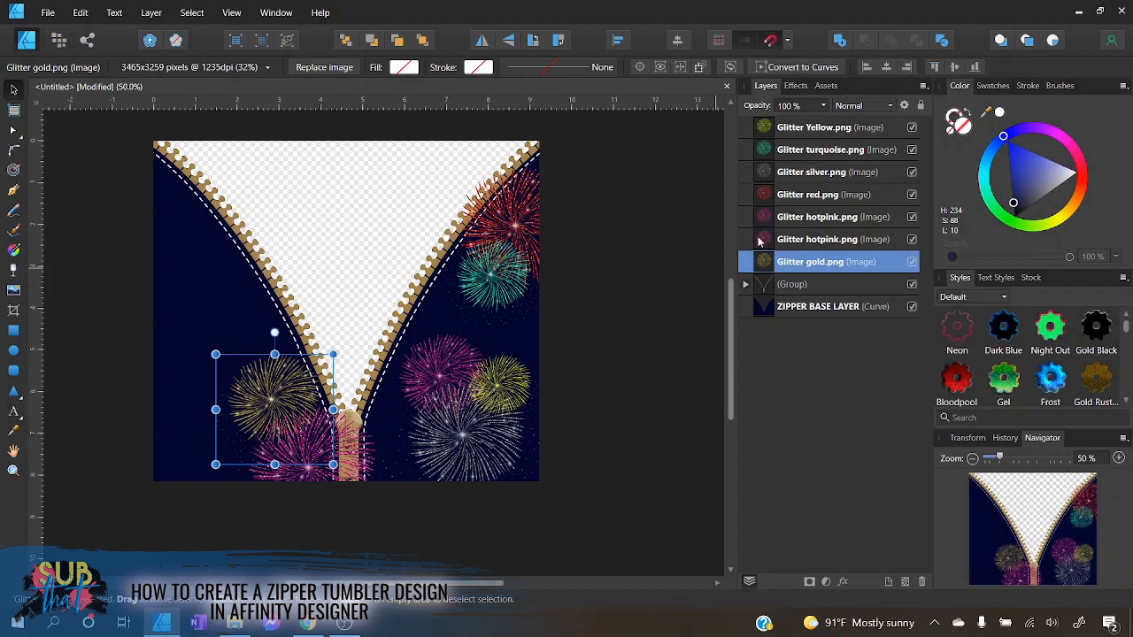
{"action": "left_click_drag", "start_coordinate": [764, 264], "coordinate": [762, 211]}
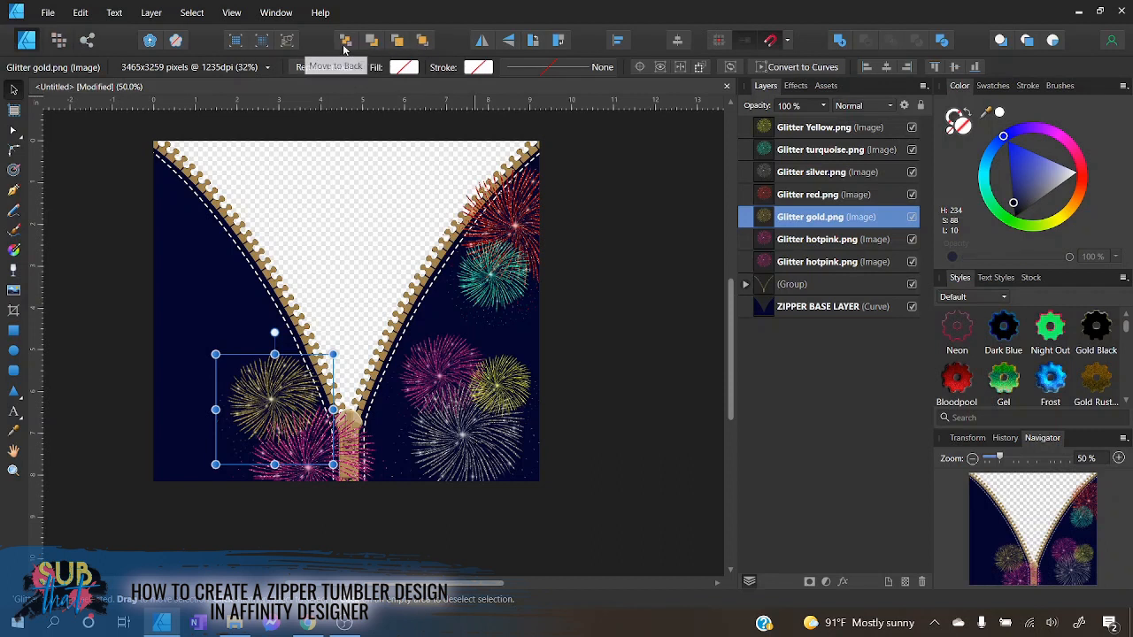
{"action": "left_click", "coordinate": [421, 45]}
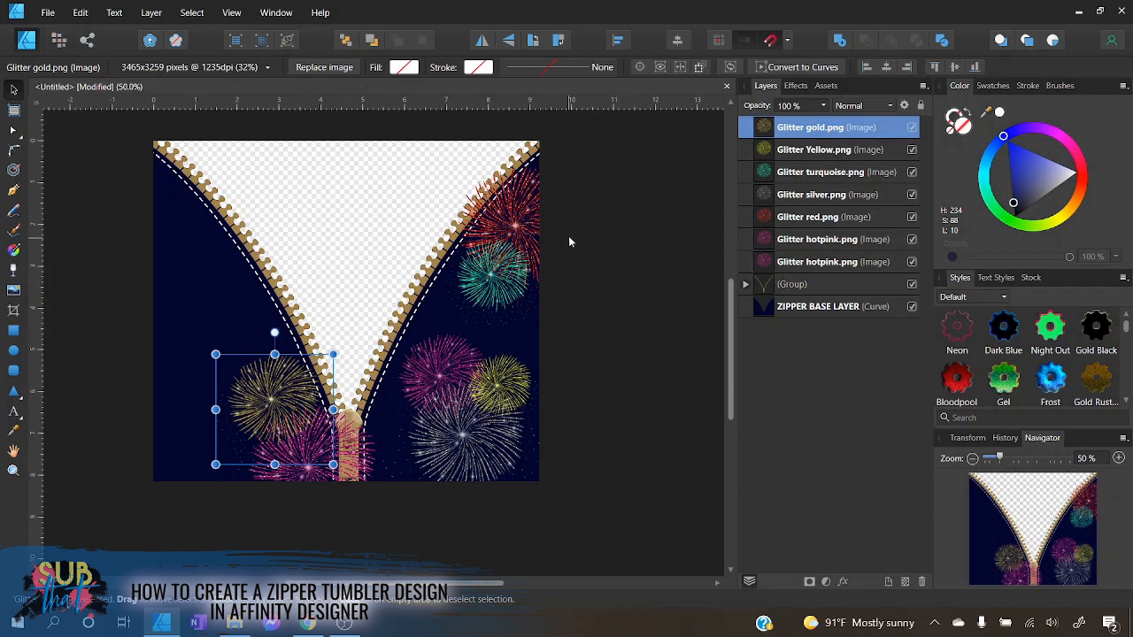
- Duplicate the red firework, enlarge the copy to about 55% scale and place it along the left panel's outer edge
{"action": "left_click", "coordinate": [793, 217]}
{"action": "right_click", "coordinate": [793, 221]}
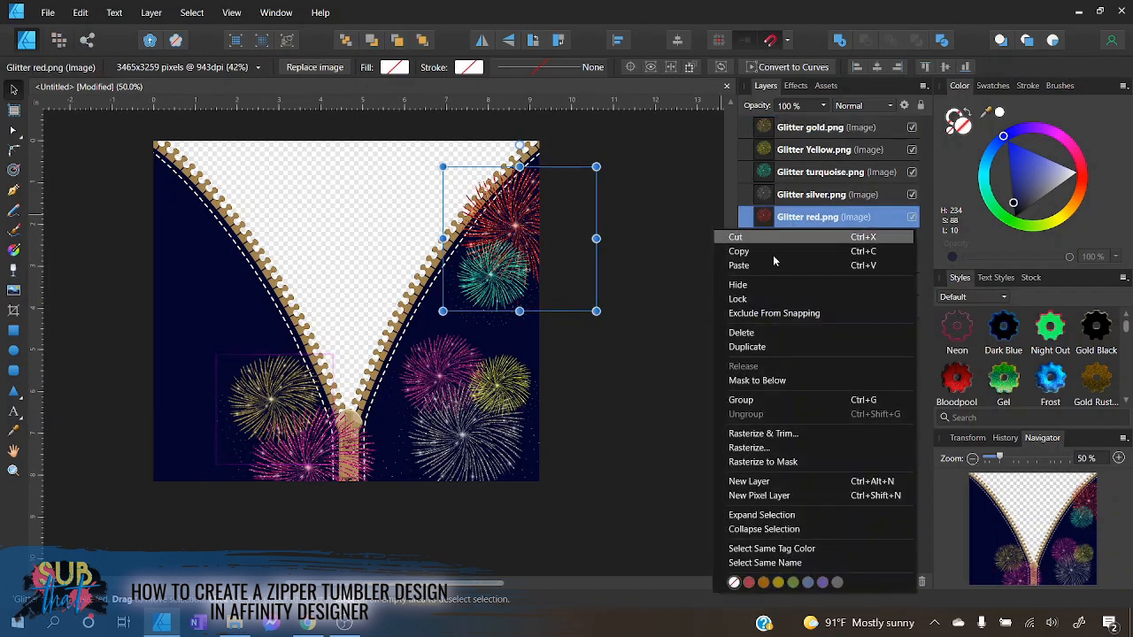
{"action": "left_click", "coordinate": [771, 347]}
{"action": "left_click_drag", "start_coordinate": [535, 166], "coordinate": [309, 246]}
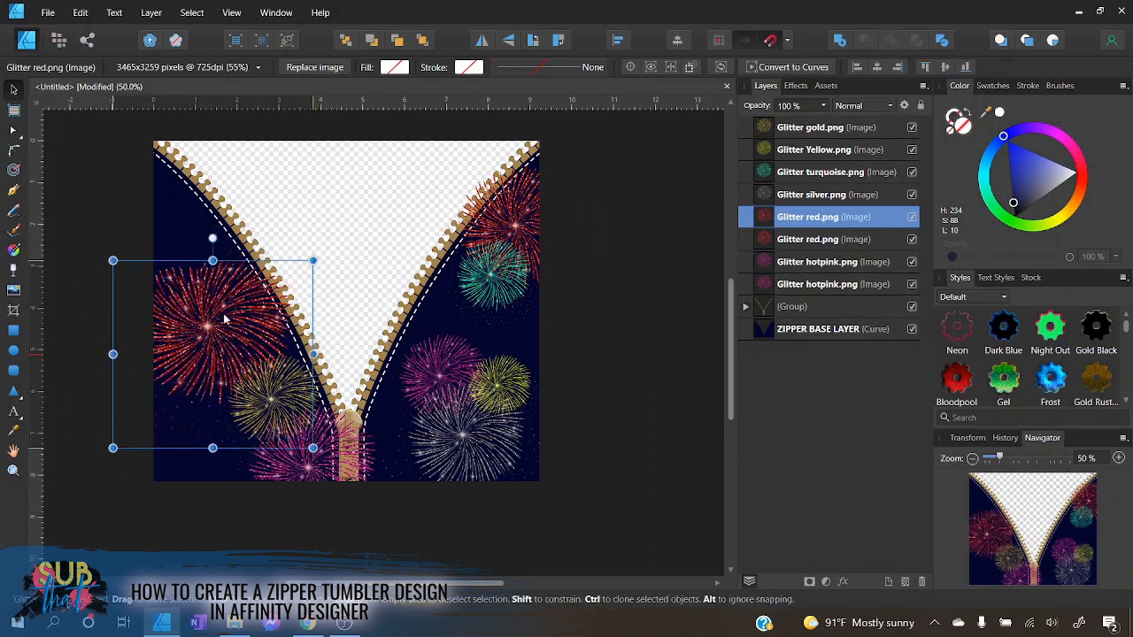
{"action": "mouse_move", "coordinate": [232, 302]}
{"action": "left_mouse_down"}
{"action": "mouse_move", "coordinate": [218, 334]}
{"action": "mouse_move", "coordinate": [226, 295]}
{"action": "left_mouse_up"}
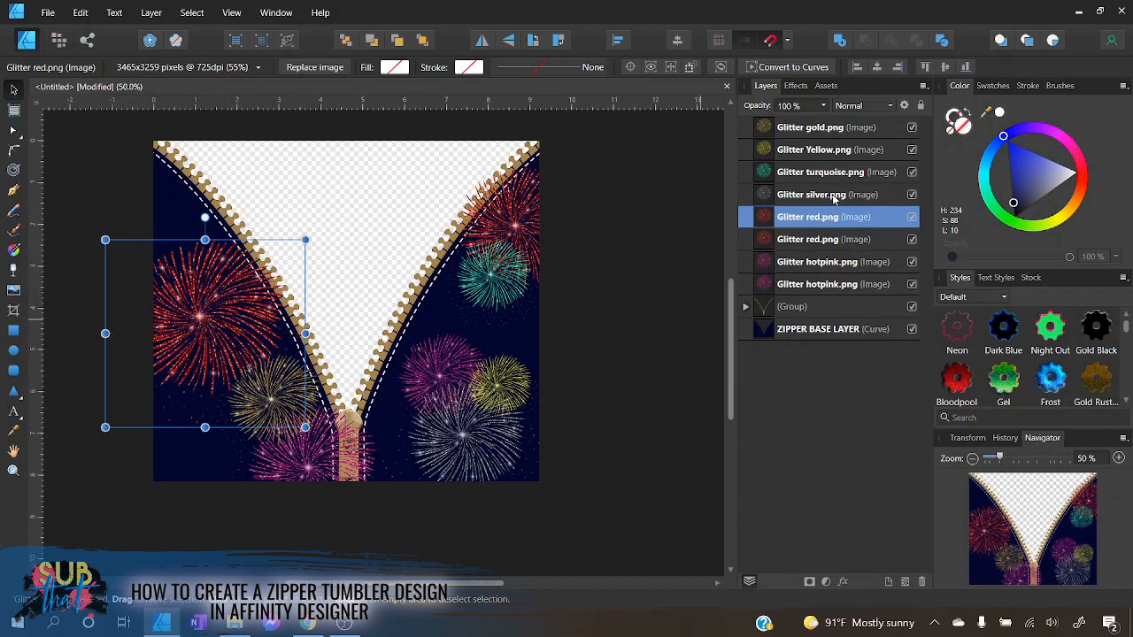
- Duplicate the silver firework, shrink the copy to about 25% scale and place it above the large red one
{"action": "left_click", "coordinate": [797, 196]}
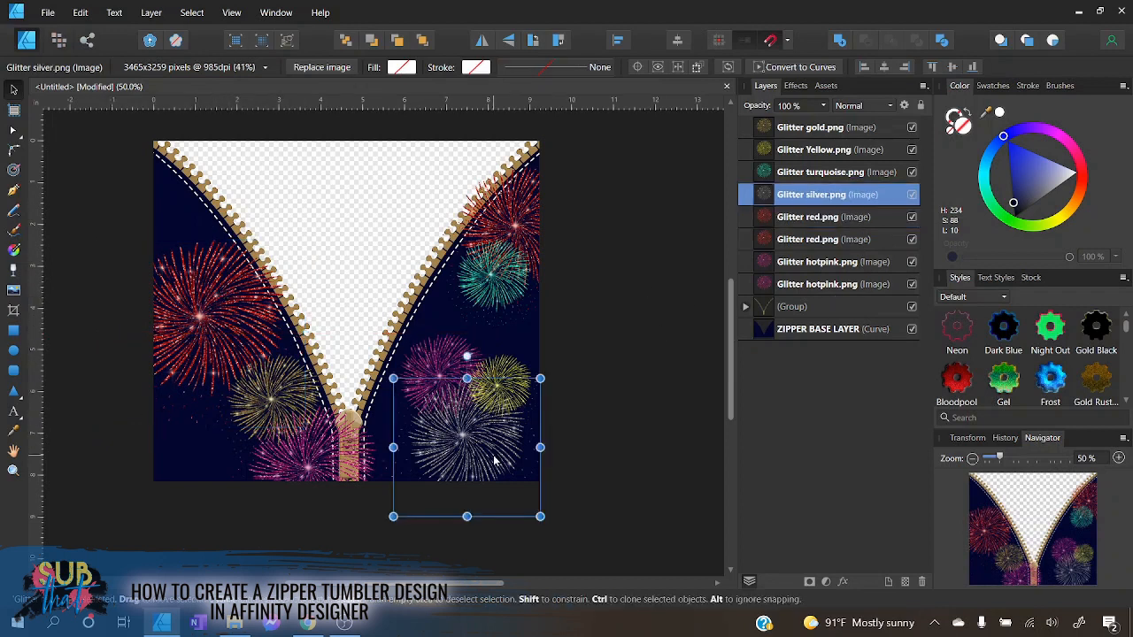
{"action": "right_click", "coordinate": [792, 200]}
{"action": "left_click", "coordinate": [792, 325]}
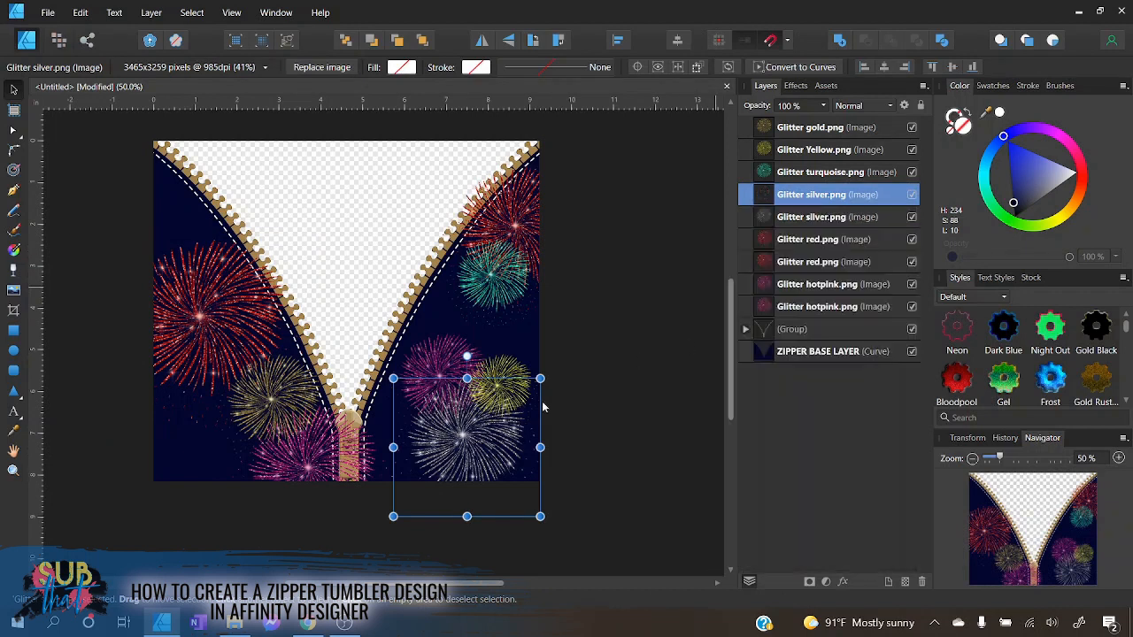
{"action": "left_click_drag", "start_coordinate": [543, 407], "coordinate": [256, 437]}
{"action": "left_click_drag", "start_coordinate": [206, 465], "coordinate": [173, 230]}
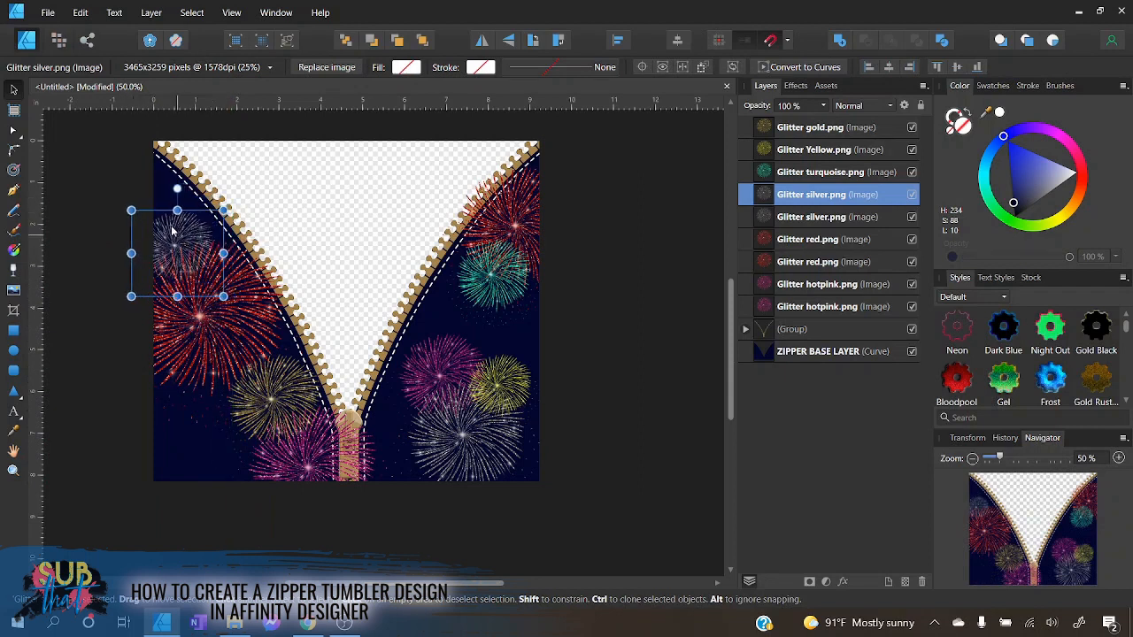
- Rotate the small silver firework slightly clockwise, set it closer to the zipper teeth and nudge the large red one outward
{"action": "left_click_drag", "start_coordinate": [177, 187], "coordinate": [216, 191]}
{"action": "left_click_drag", "start_coordinate": [184, 232], "coordinate": [180, 202]}
{"action": "mouse_move", "coordinate": [218, 349]}
{"action": "left_mouse_down"}
{"action": "mouse_move", "coordinate": [222, 337]}
{"action": "mouse_move", "coordinate": [206, 346]}
{"action": "left_mouse_up"}
{"action": "left_click", "coordinate": [173, 215]}
{"action": "left_click_drag", "start_coordinate": [176, 215], "coordinate": [208, 223]}
{"action": "left_click", "coordinate": [606, 395]}
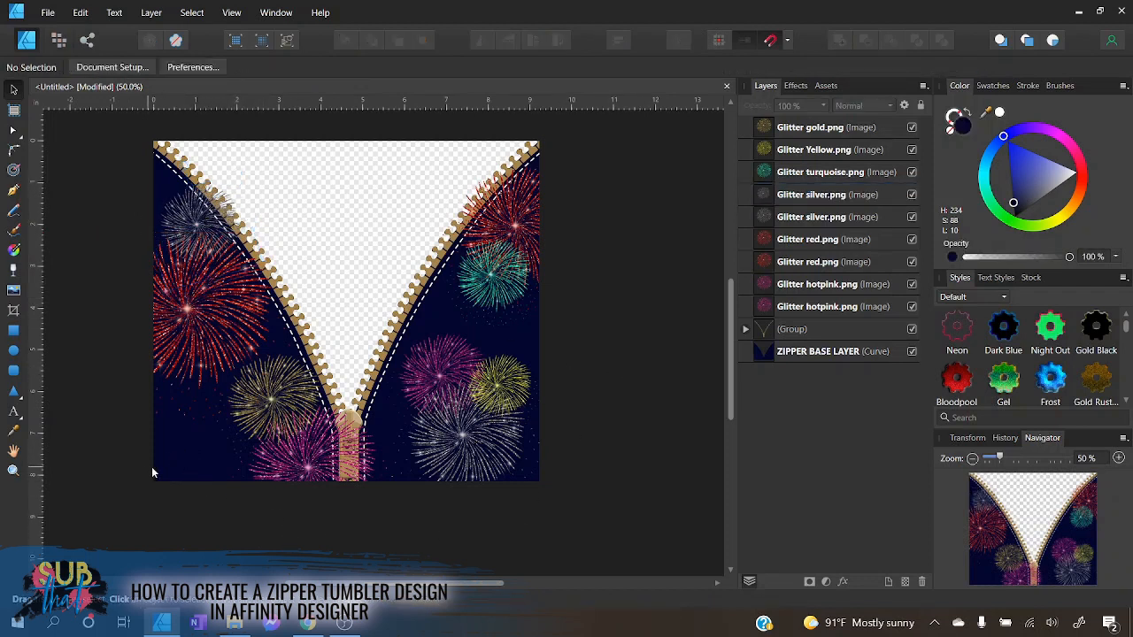
- Duplicate the turquoise firework, enlarge the copy to about 31% scale, rotate it and place it in the design's lower left corner
{"action": "left_click", "coordinate": [514, 284]}
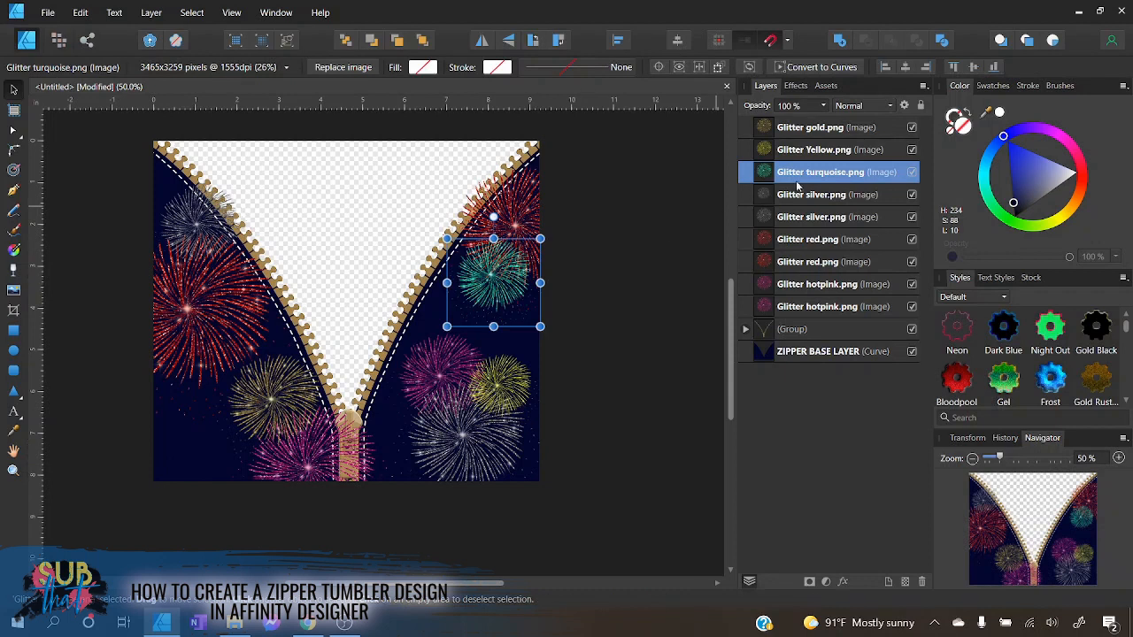
{"action": "right_click", "coordinate": [801, 174]}
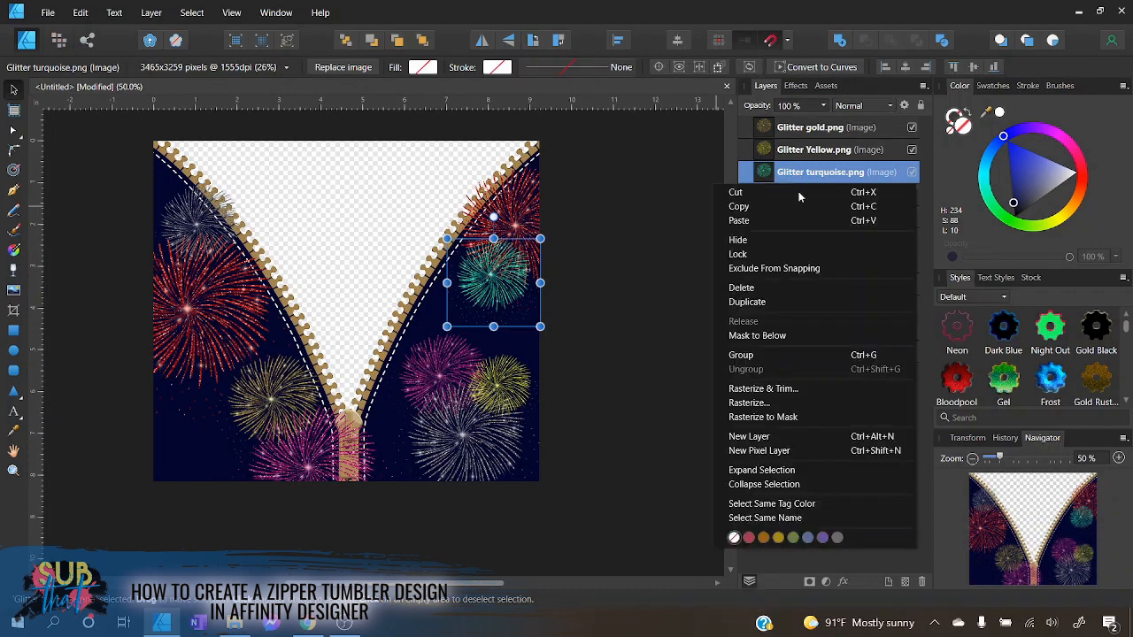
{"action": "left_click", "coordinate": [770, 305]}
{"action": "left_click_drag", "start_coordinate": [484, 283], "coordinate": [155, 482]}
{"action": "left_click_drag", "start_coordinate": [210, 437], "coordinate": [95, 461]}
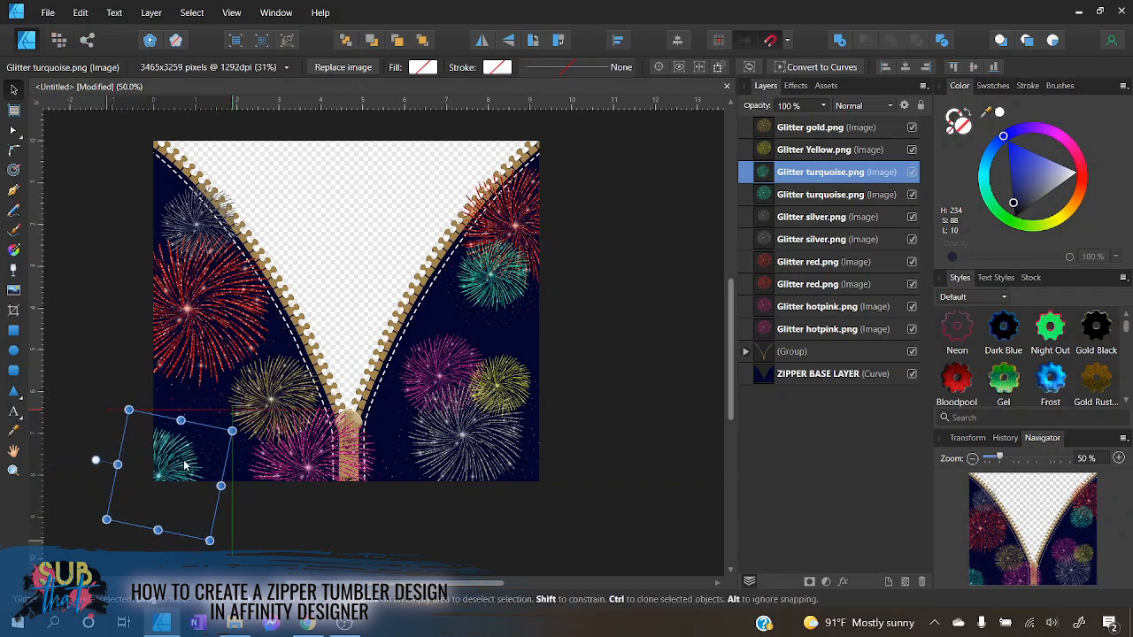
{"action": "left_click", "coordinate": [611, 418]}
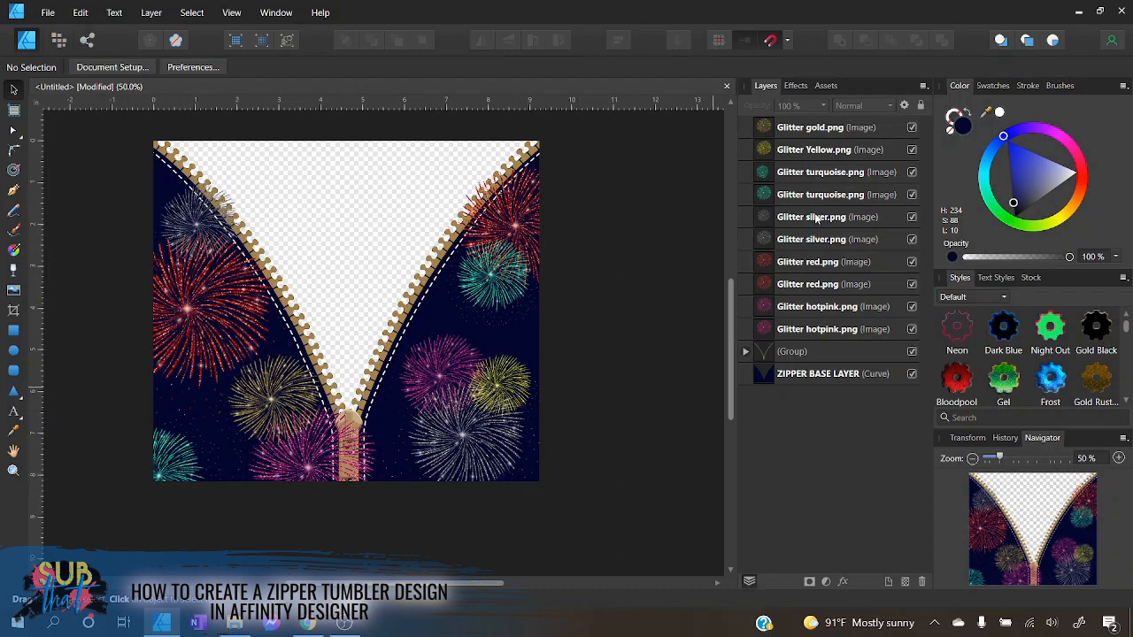
- Clip all ten glitter fireworks inside ZIPPER BASE LAYER by nesting them beneath it as child layers
{"action": "left_click", "coordinate": [798, 129]}
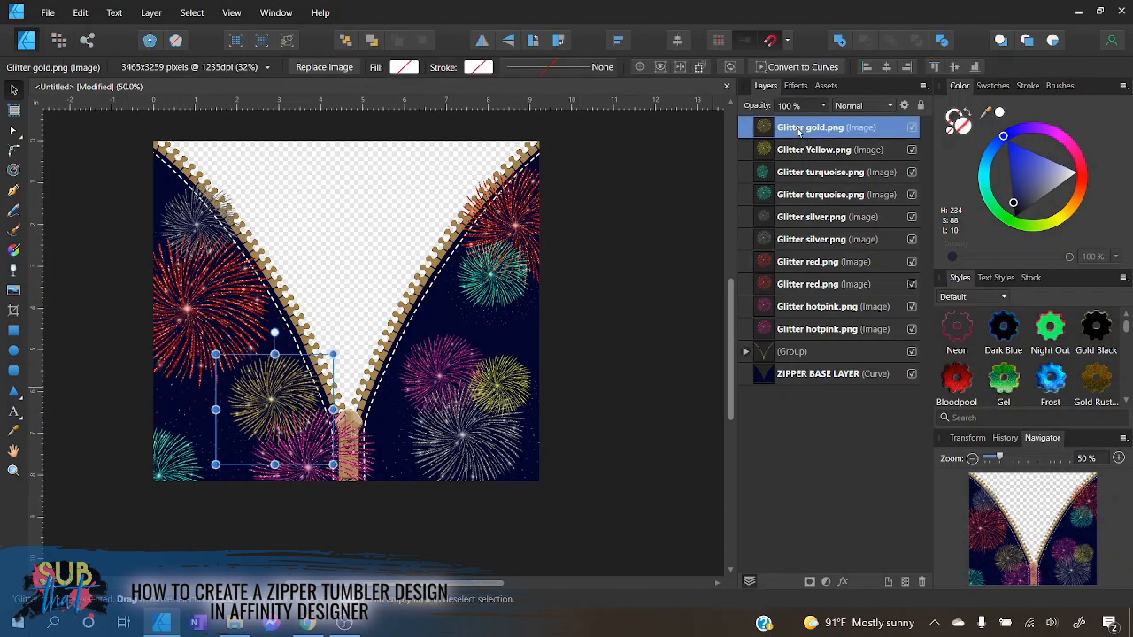
{"action": "left_click", "coordinate": [813, 330], "text": "shift"}
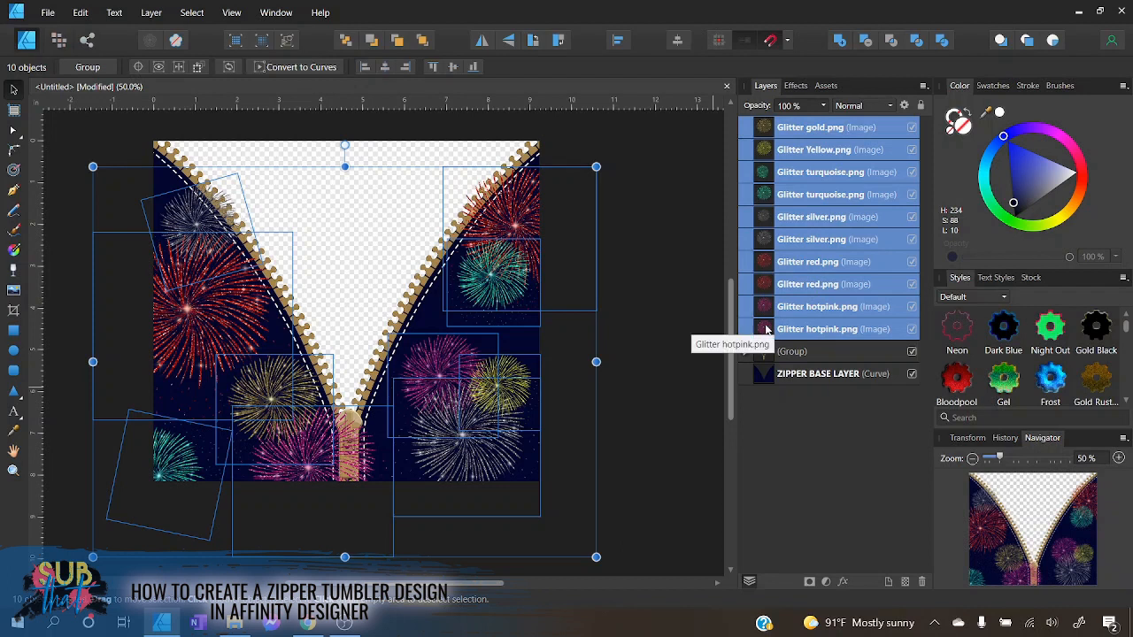
{"action": "left_click_drag", "start_coordinate": [773, 330], "coordinate": [806, 383]}
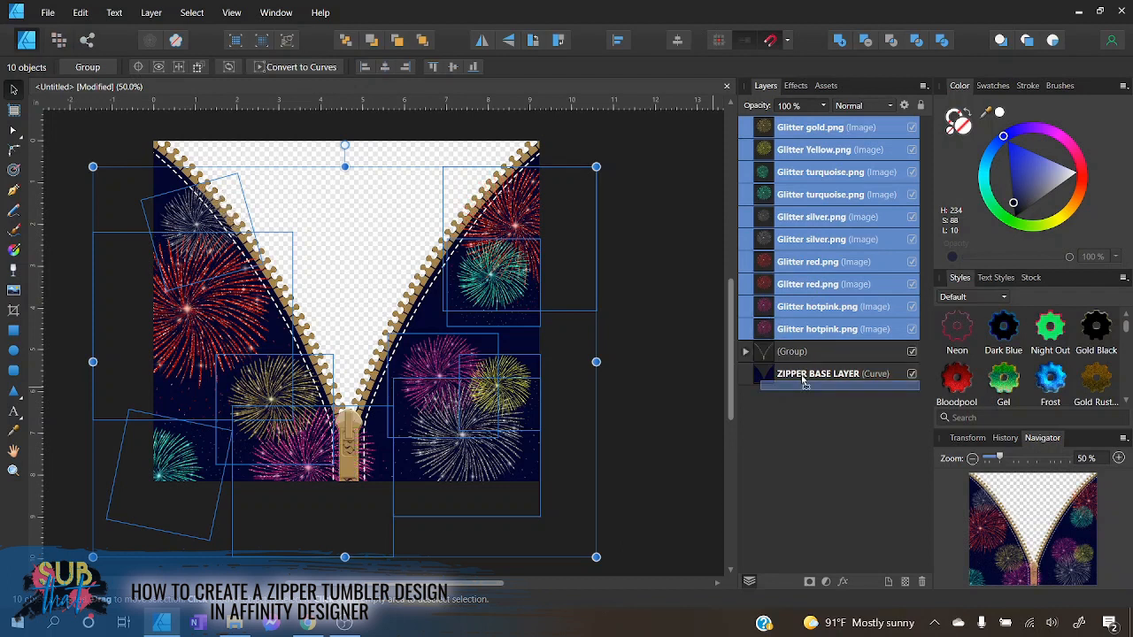
{"action": "left_click_drag", "start_coordinate": [806, 382], "coordinate": [773, 377]}
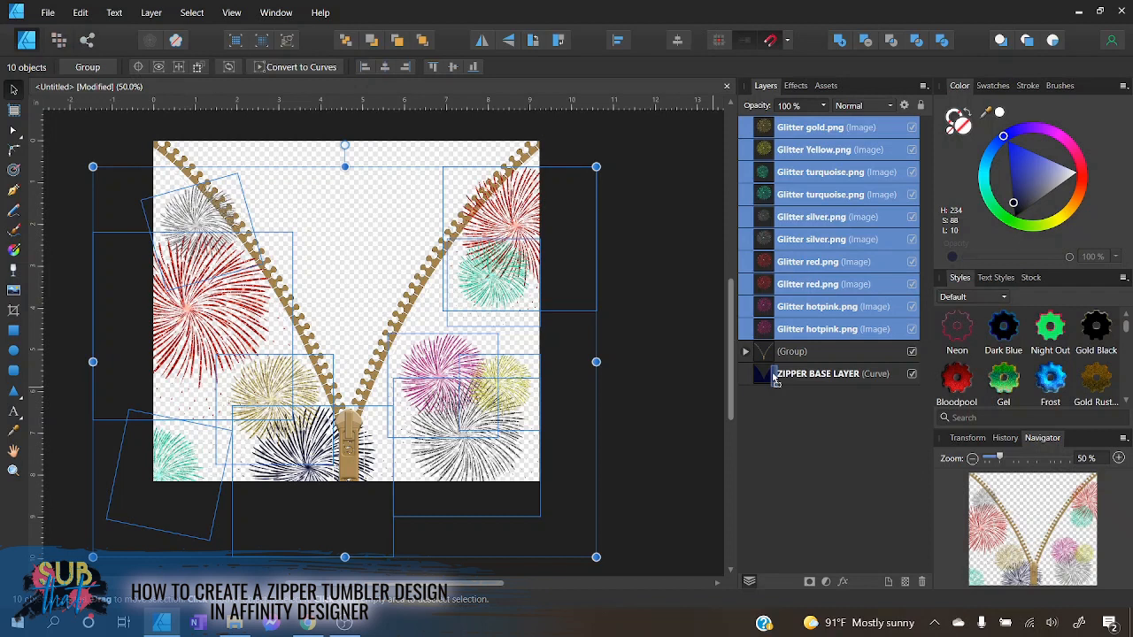
{"action": "left_click_drag", "start_coordinate": [774, 378], "coordinate": [805, 384]}
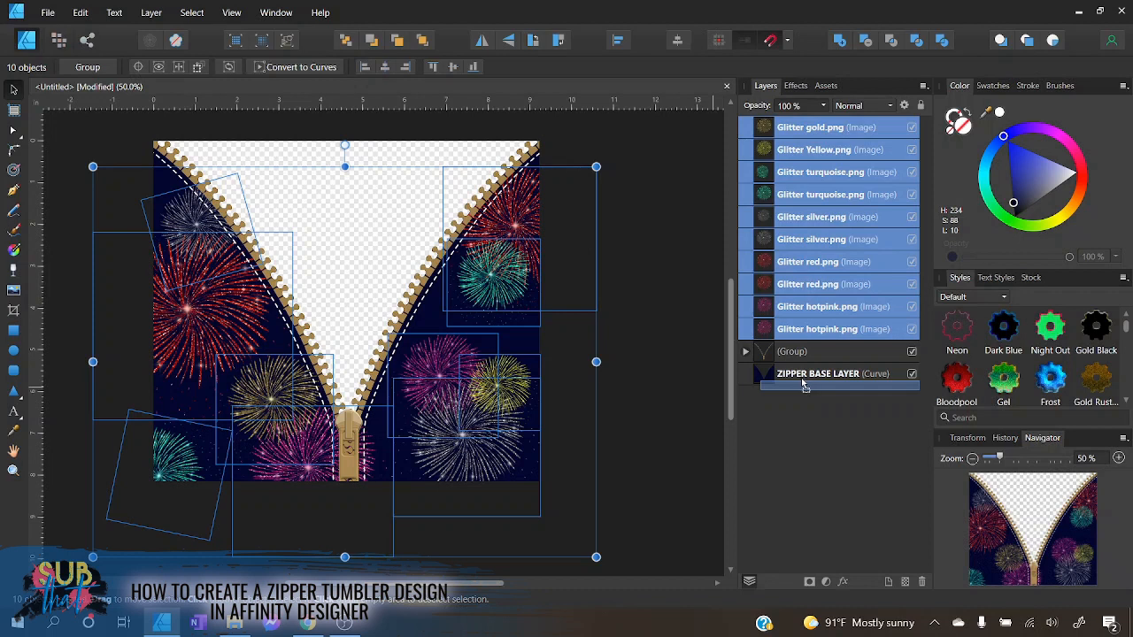
{"action": "left_click_drag", "start_coordinate": [803, 384], "coordinate": [804, 383]}
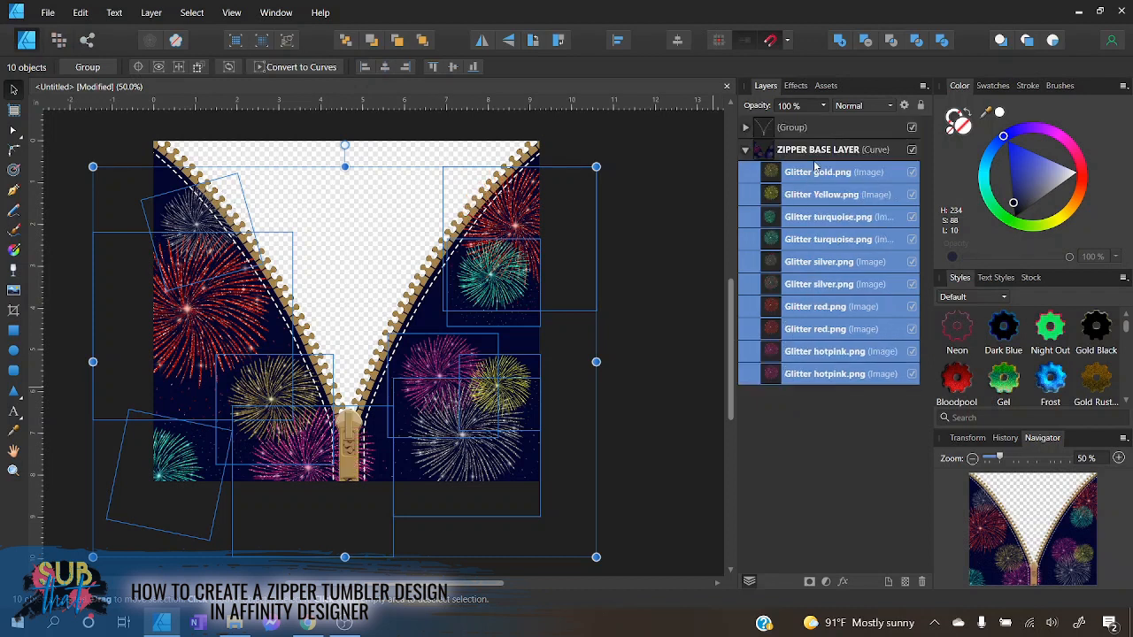
{"action": "left_click", "coordinate": [685, 345]}
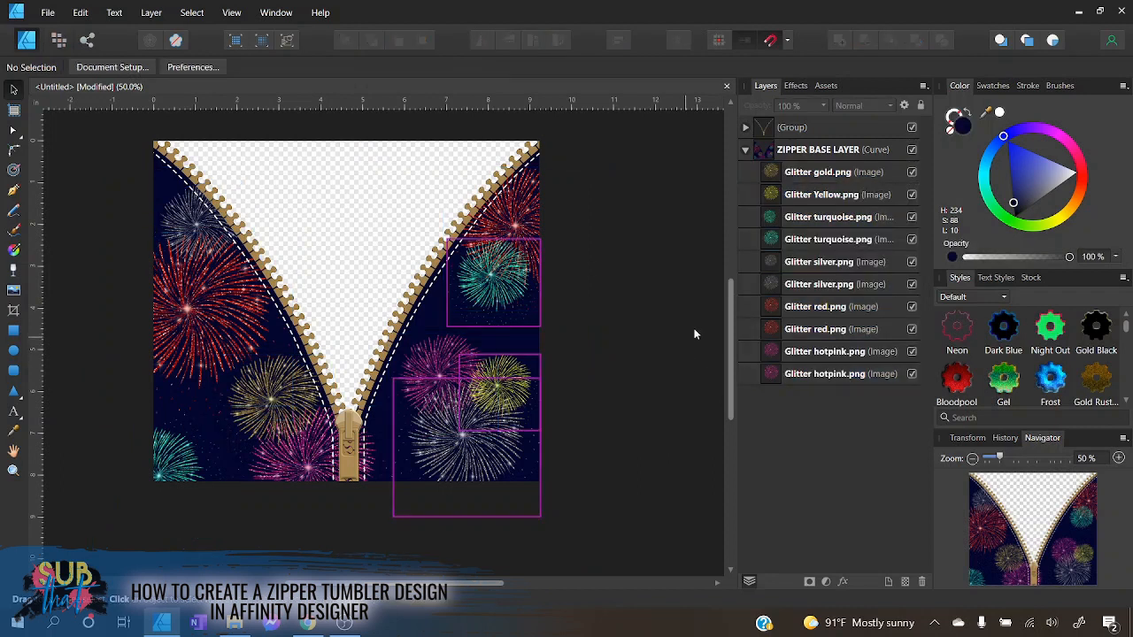
{"action": "left_click", "coordinate": [813, 152]}
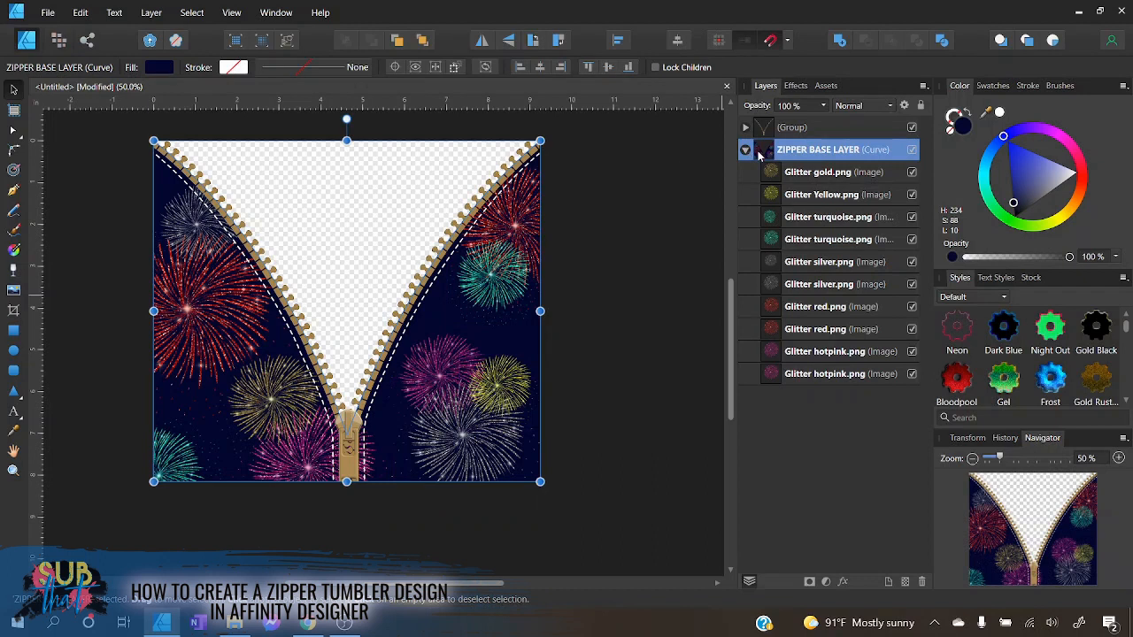
{"action": "left_click", "coordinate": [566, 345]}
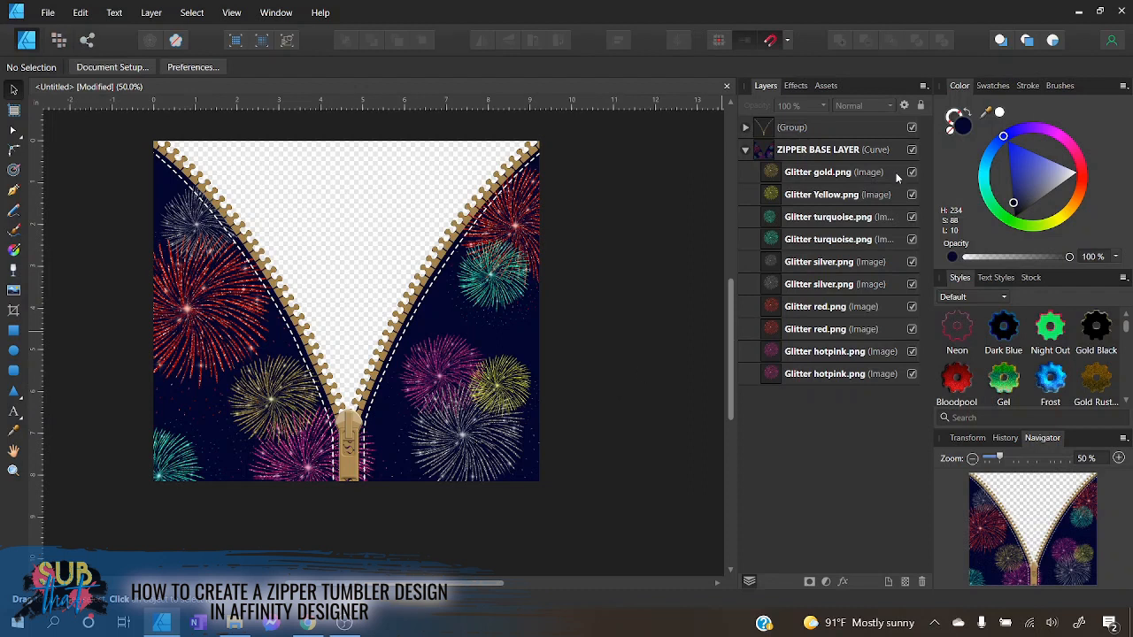
- Switch to the Pixel Persona and look through the Xenon Galactic brush set
{"action": "left_click", "coordinate": [57, 41]}
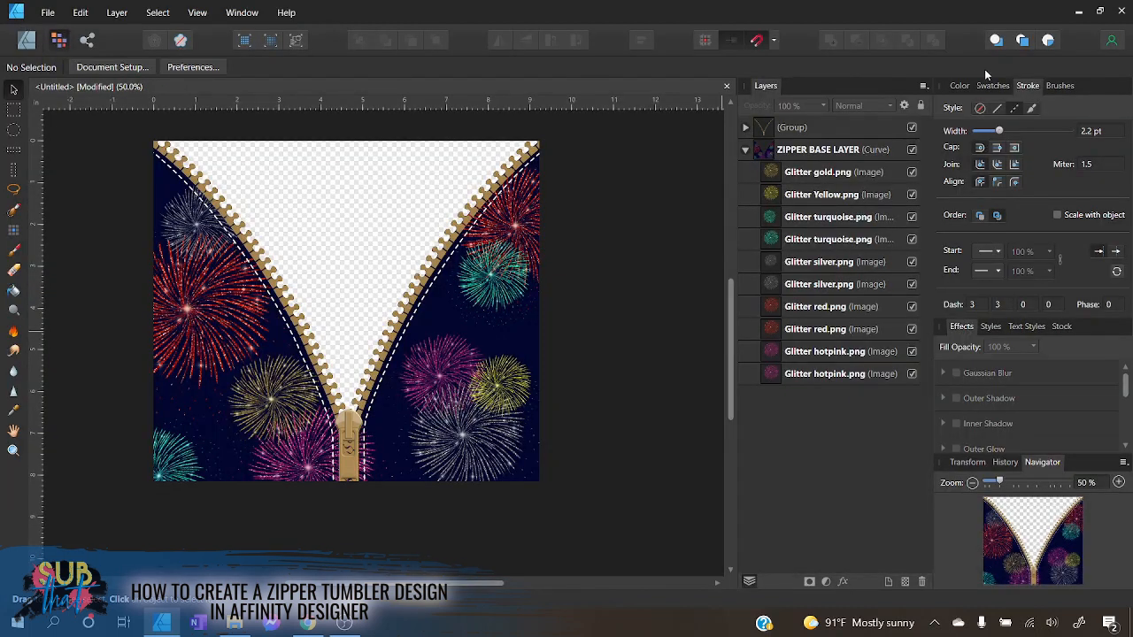
{"action": "left_click", "coordinate": [1061, 86]}
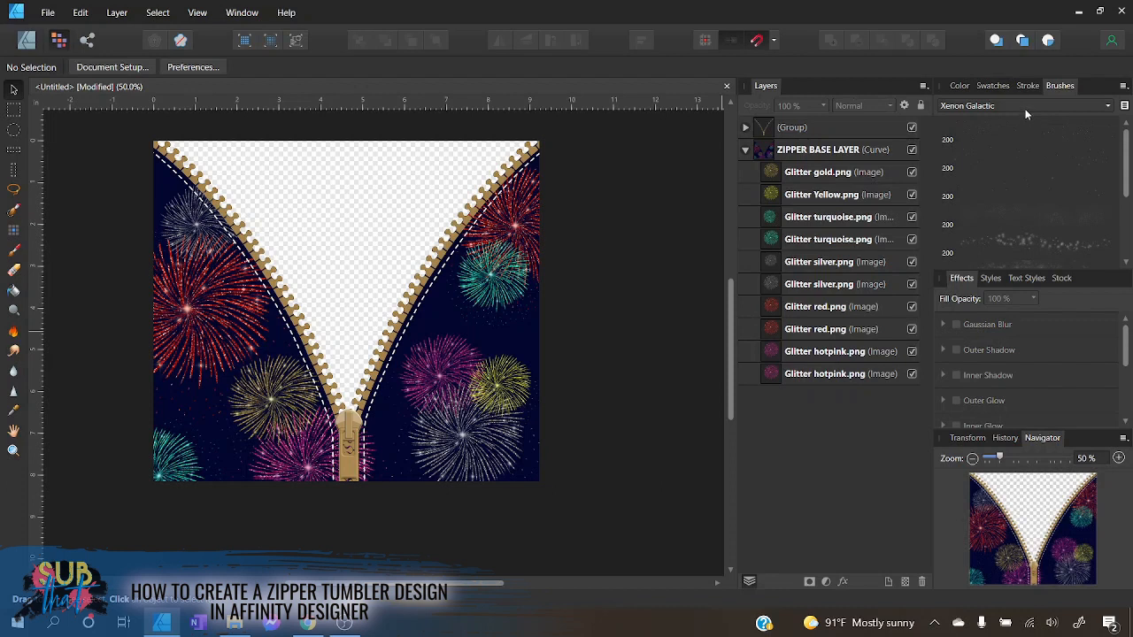
{"action": "scroll", "coordinate": [1017, 180], "scroll_direction": "down", "scroll_amount": 5}
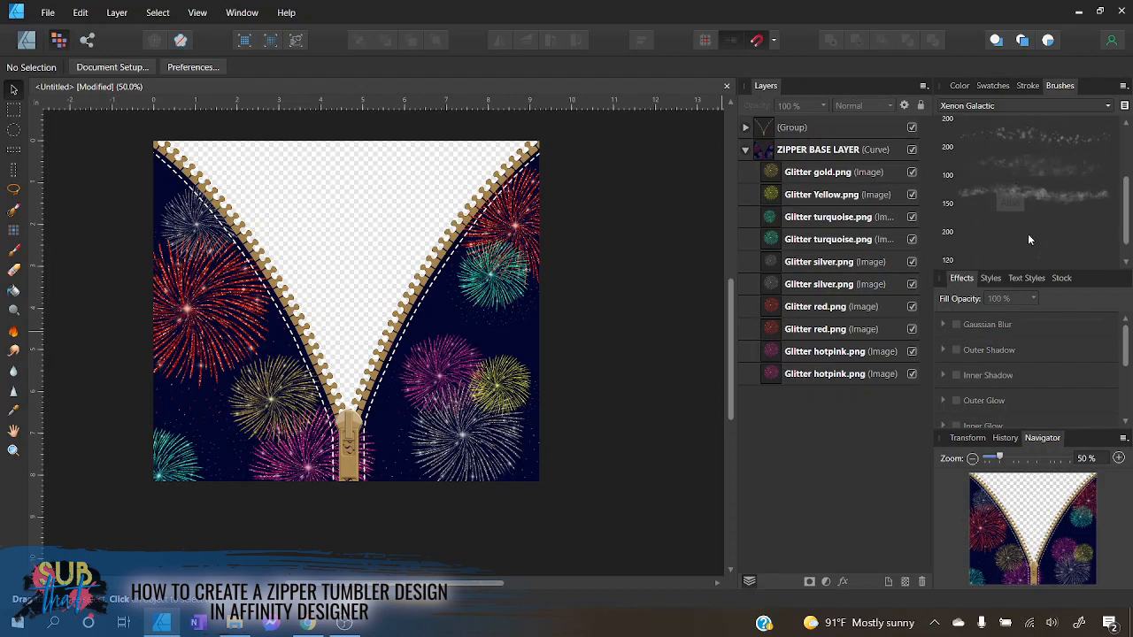
{"action": "scroll", "coordinate": [1031, 207], "scroll_direction": "up", "scroll_amount": 5}
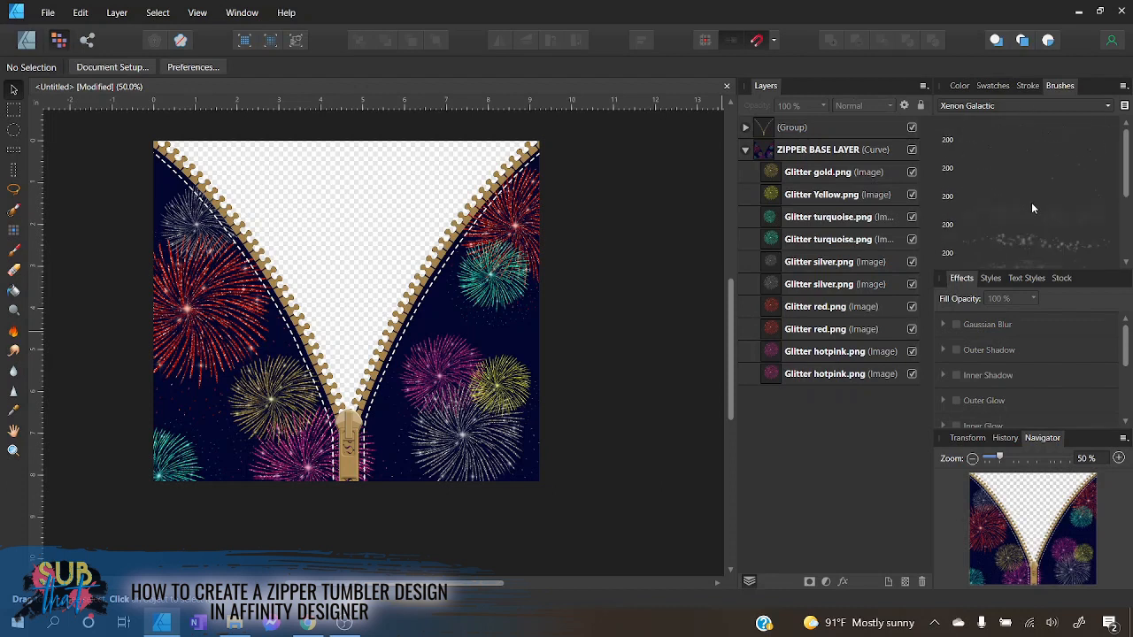
{"action": "scroll", "coordinate": [1032, 209], "scroll_direction": "down", "scroll_amount": 2}
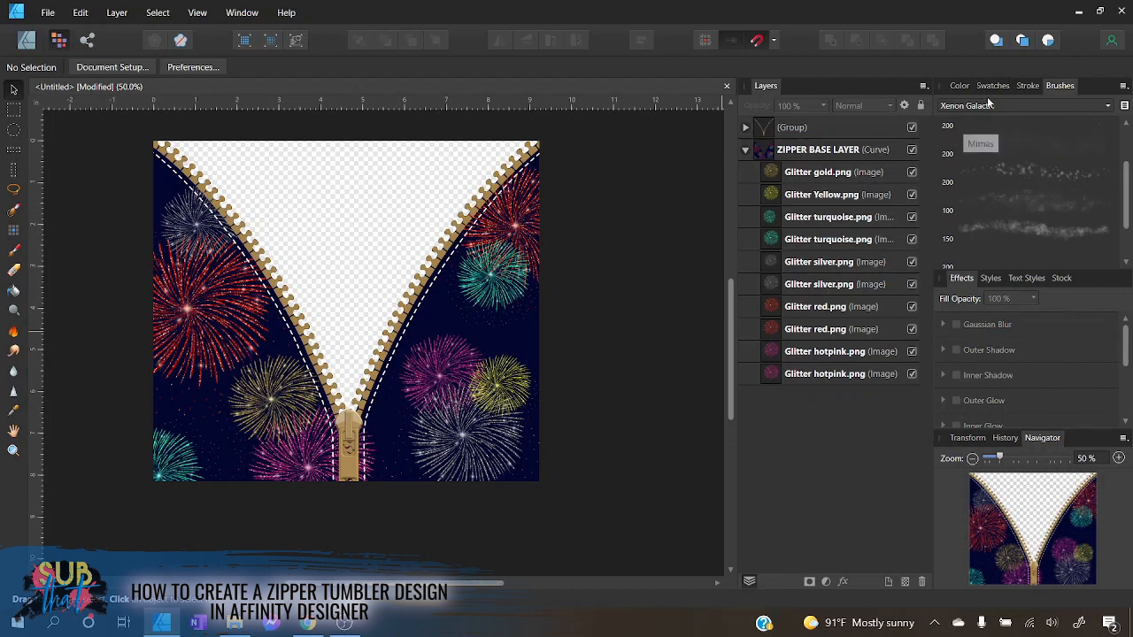
- Set the painting colour to white and activate the Paint Brush tool
{"action": "left_click", "coordinate": [960, 86]}
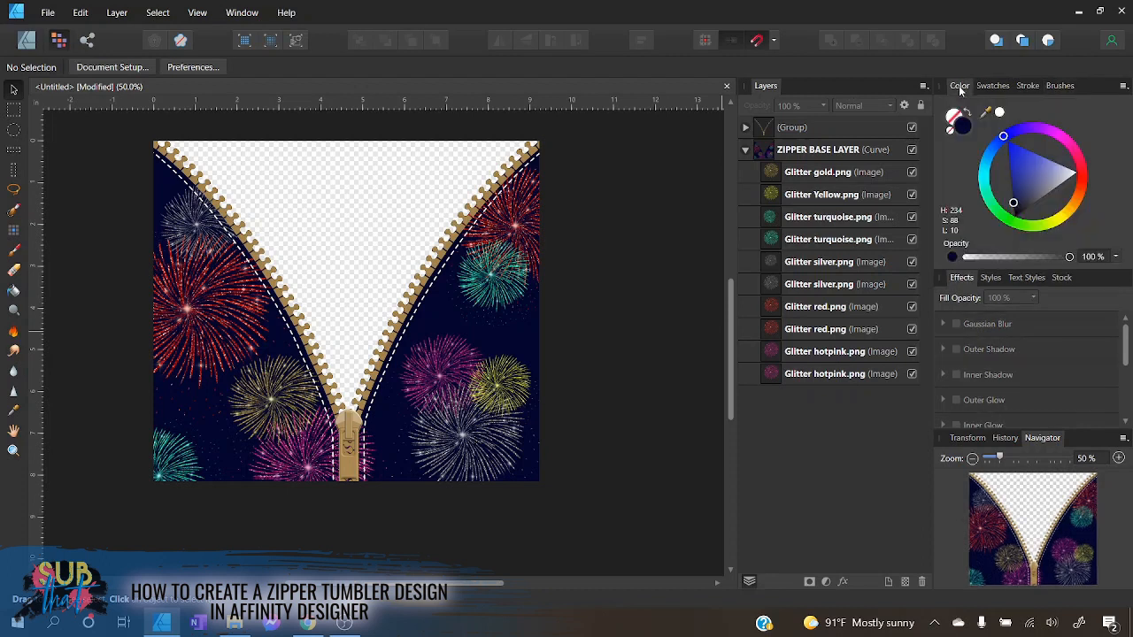
{"action": "left_click", "coordinate": [999, 114]}
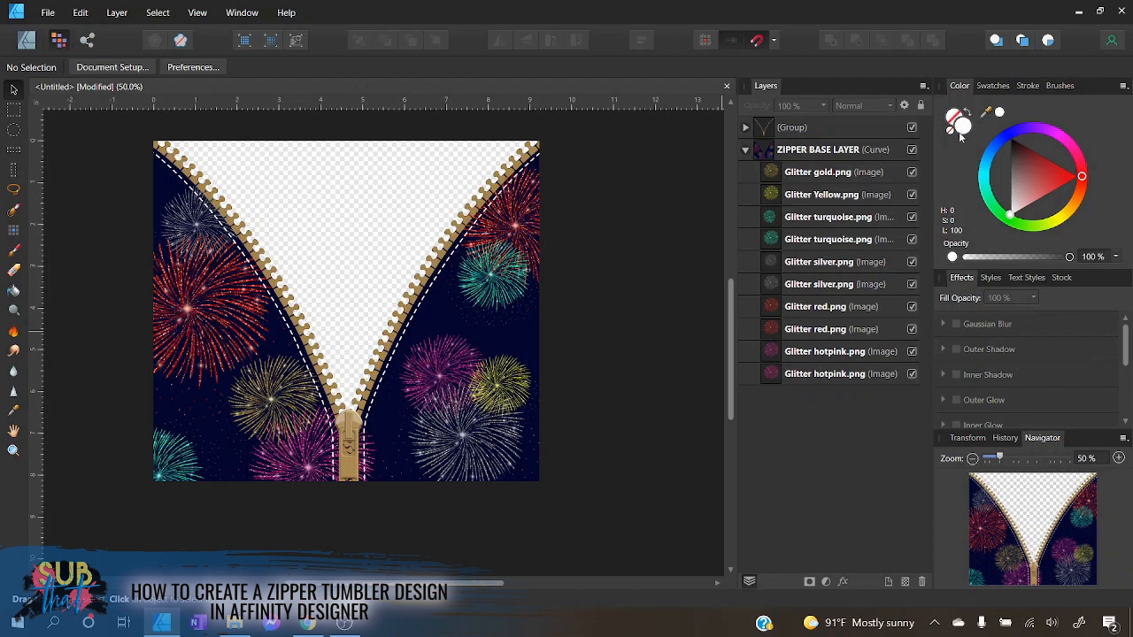
{"action": "left_click", "coordinate": [14, 252]}
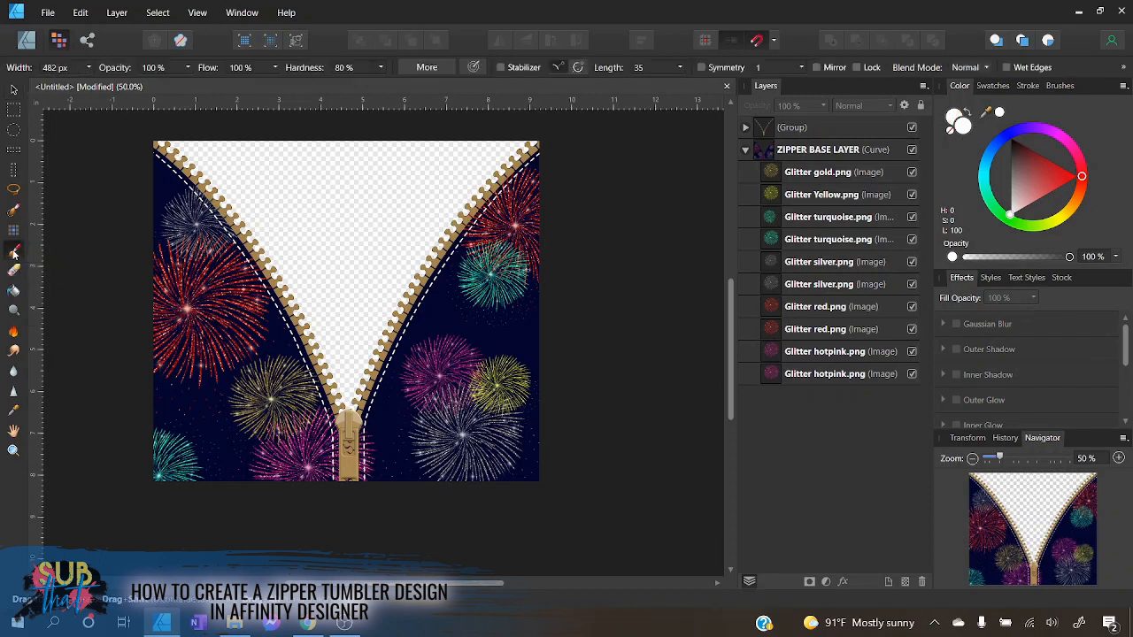
- Look through the Xenon Lens Flares, Xenon Fusion and Xenon Galactic brush sets for a stardust brush
{"action": "left_click", "coordinate": [1060, 86]}
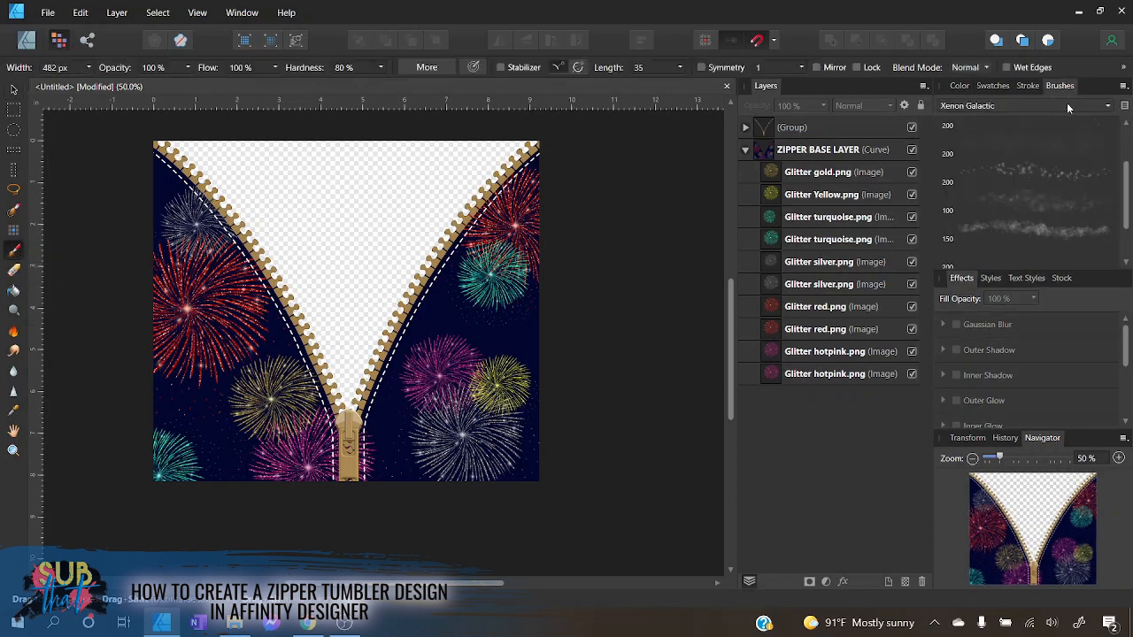
{"action": "left_click", "coordinate": [1023, 106]}
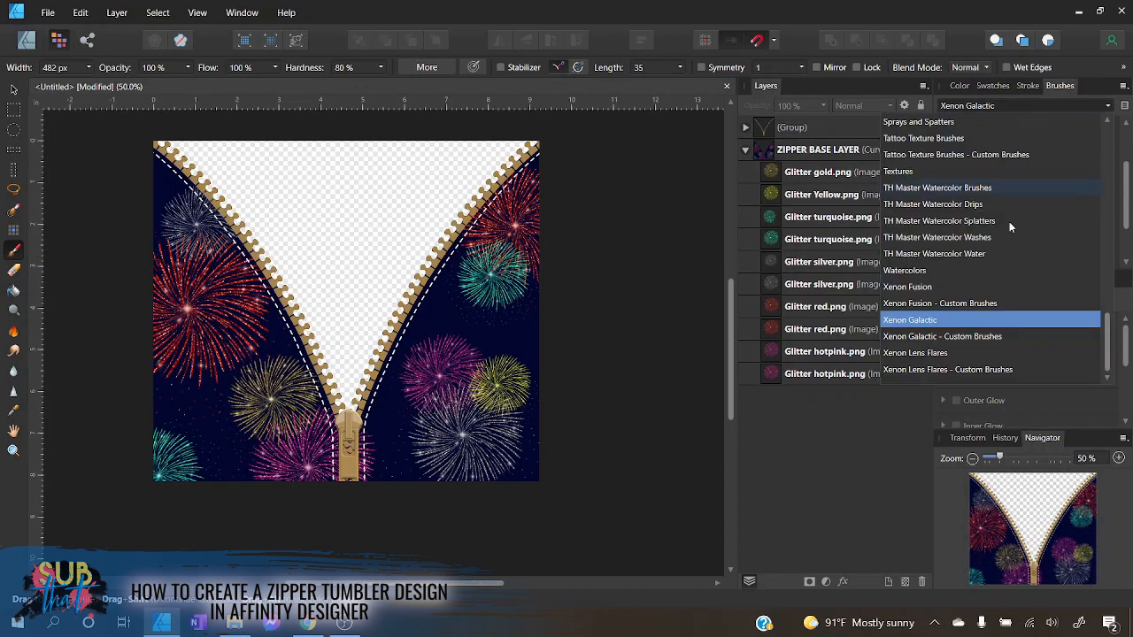
{"action": "left_click", "coordinate": [918, 353]}
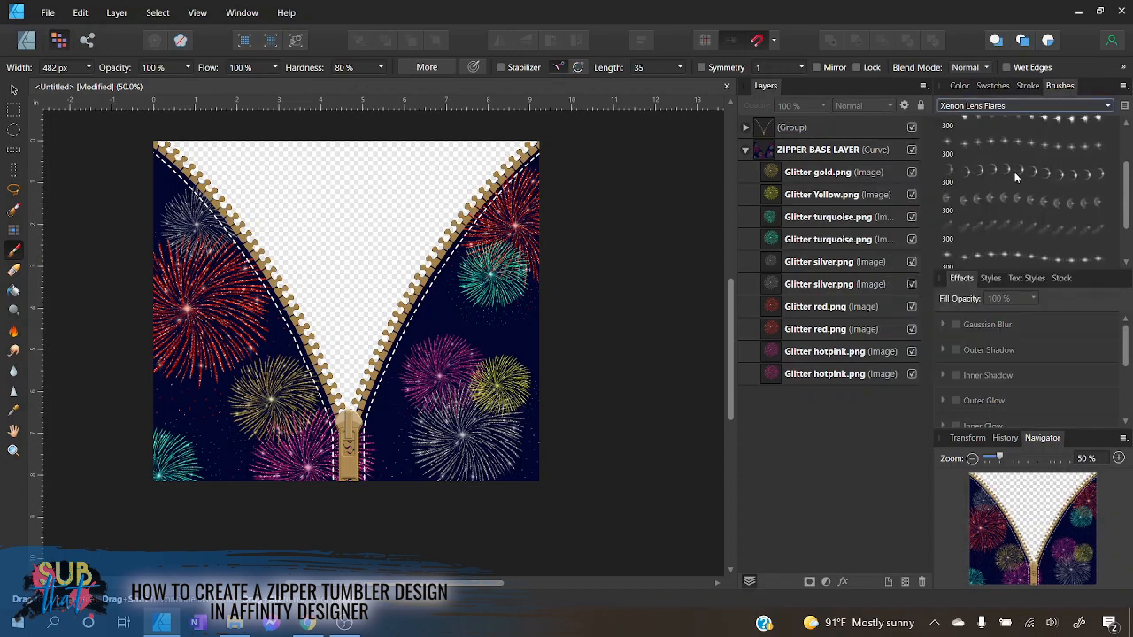
{"action": "left_click", "coordinate": [1023, 105]}
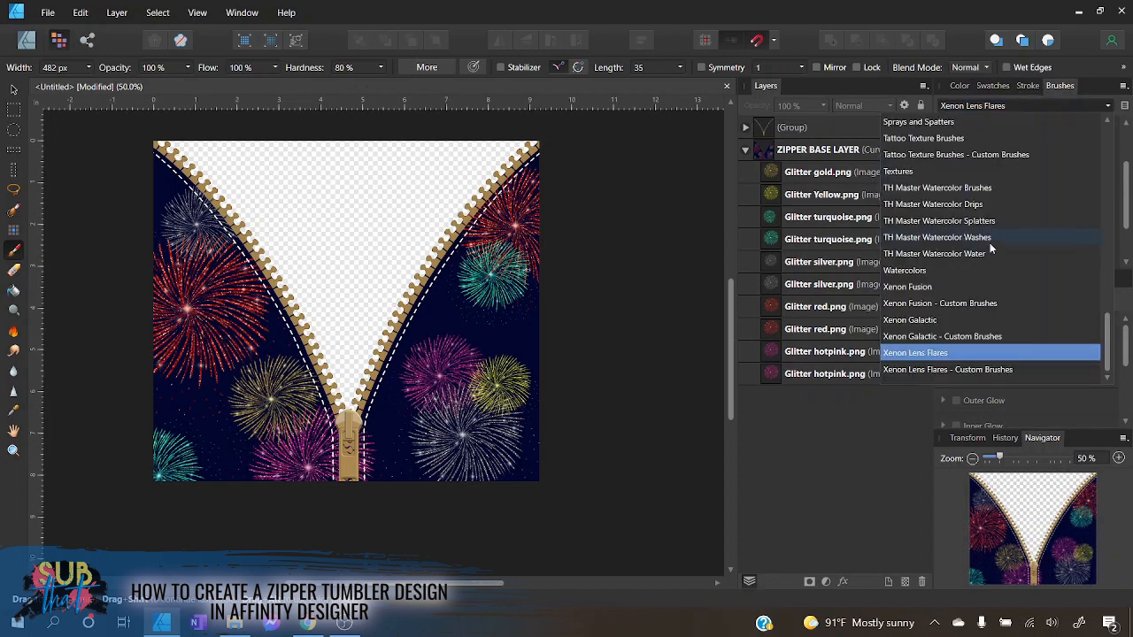
{"action": "left_click", "coordinate": [933, 320]}
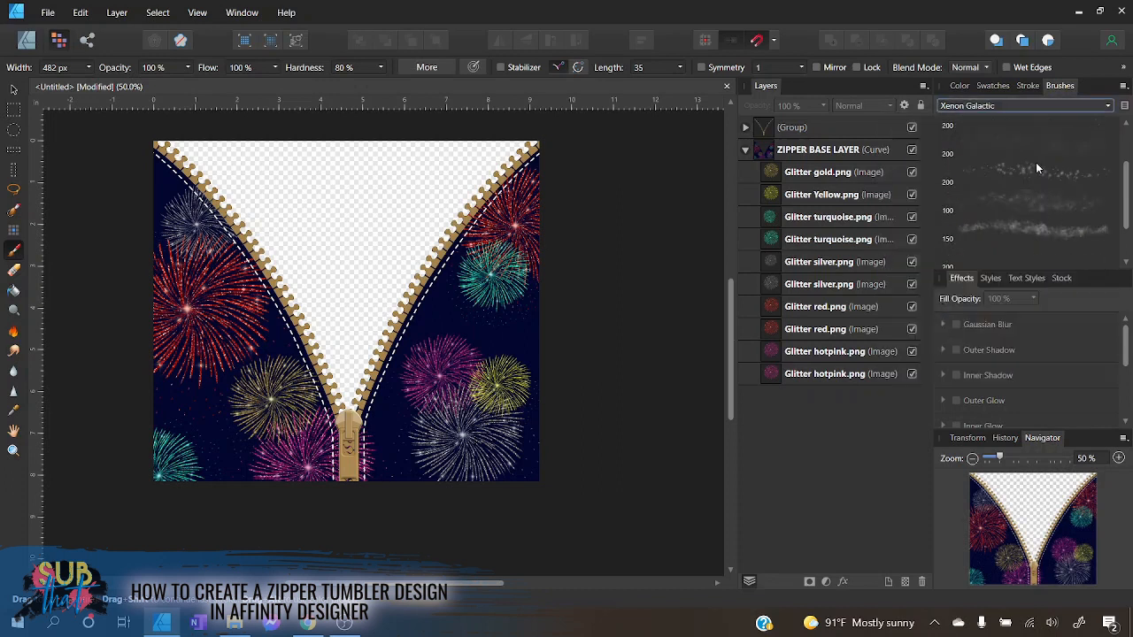
{"action": "left_click", "coordinate": [999, 107]}
{"action": "left_click", "coordinate": [930, 288]}
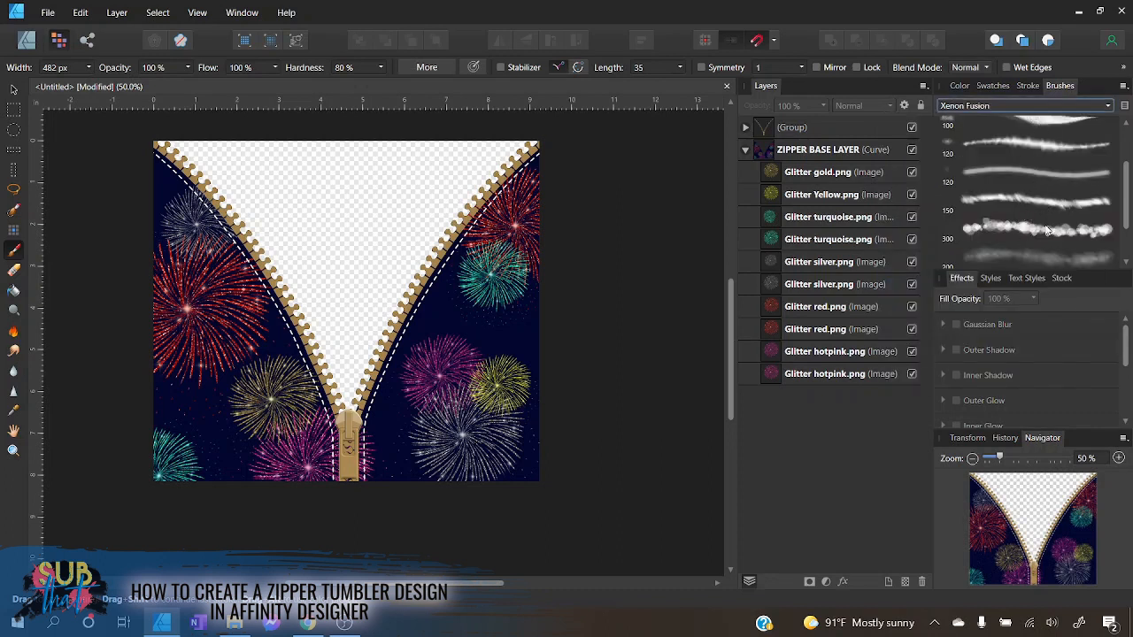
{"action": "scroll", "coordinate": [1058, 252], "scroll_direction": "down", "scroll_amount": 2}
{"action": "scroll", "coordinate": [1063, 257], "scroll_direction": "down", "scroll_amount": 1}
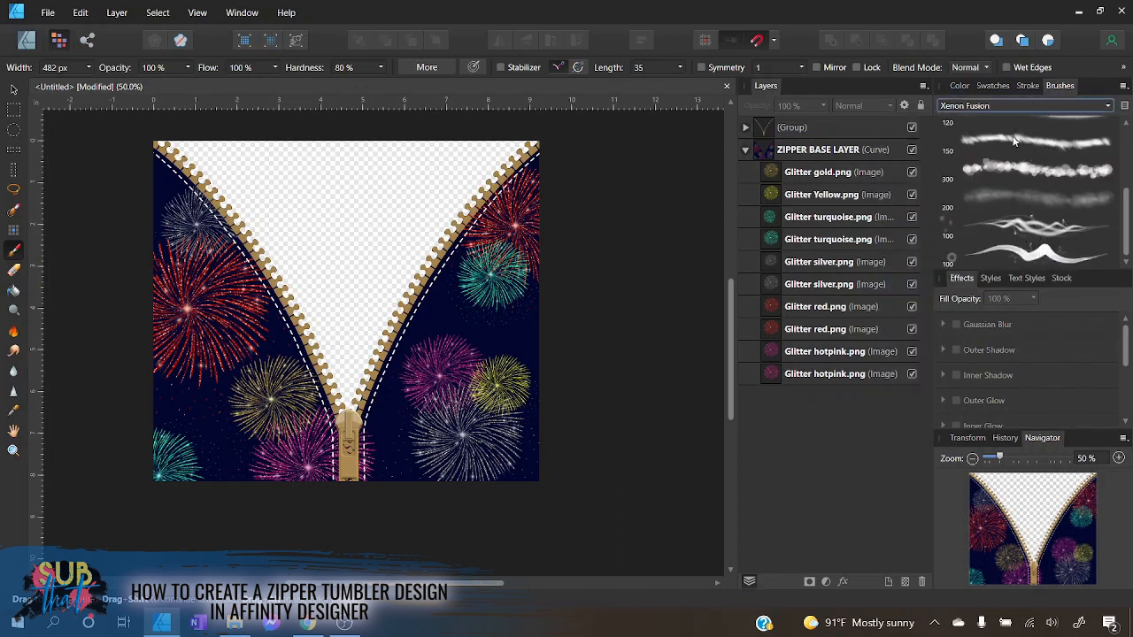
{"action": "left_click", "coordinate": [995, 105]}
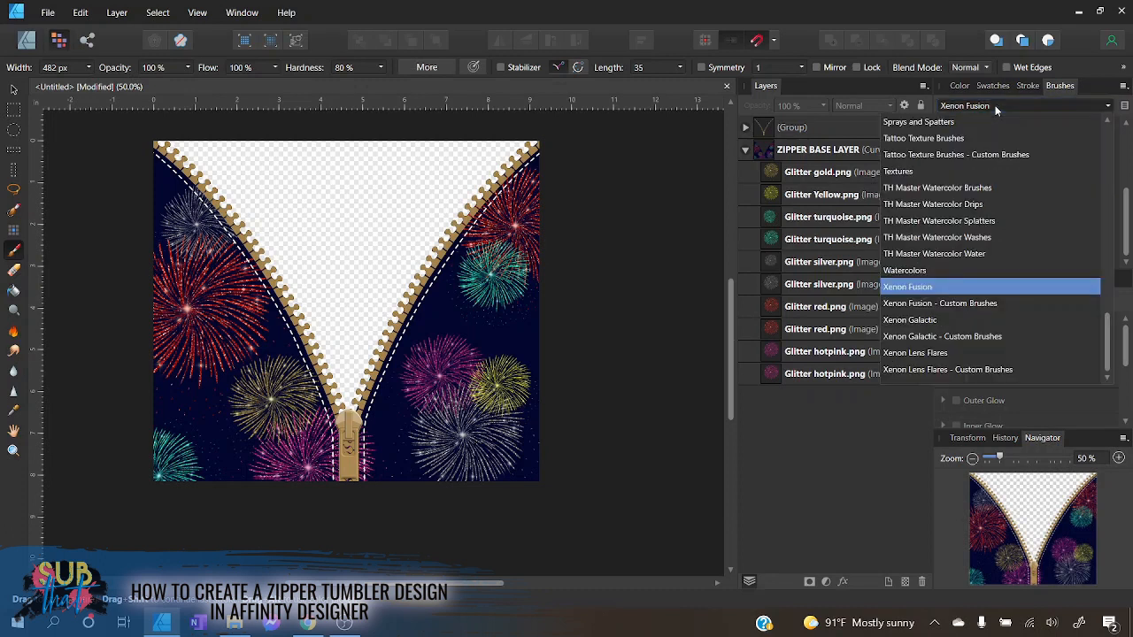
{"action": "left_click", "coordinate": [920, 320]}
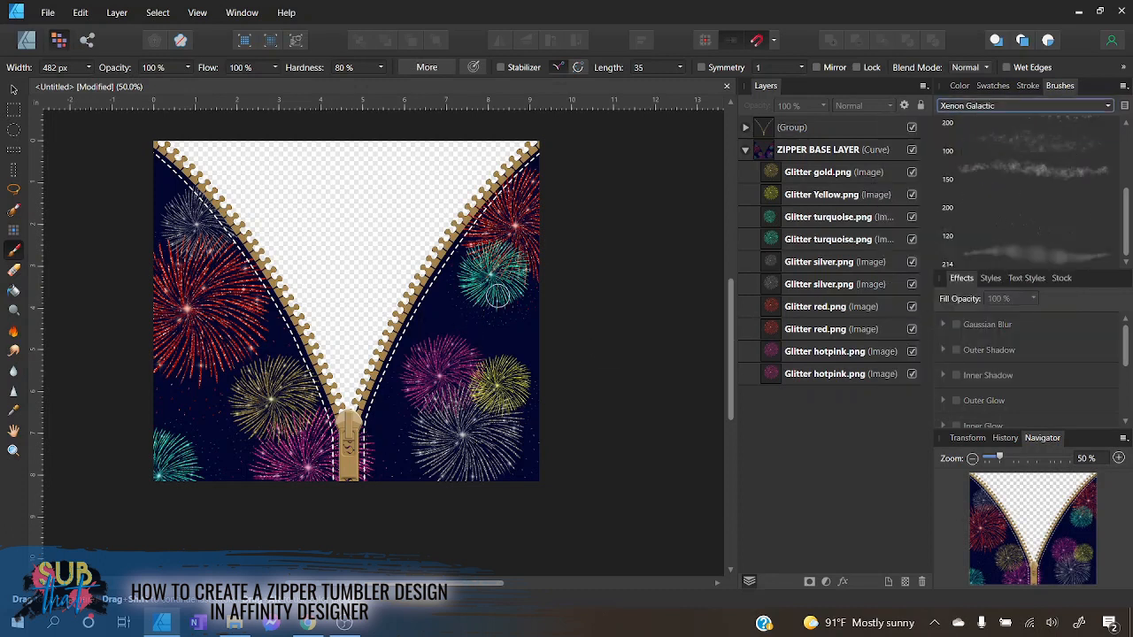
{"action": "scroll", "coordinate": [1031, 212], "scroll_direction": "up", "scroll_amount": 2}
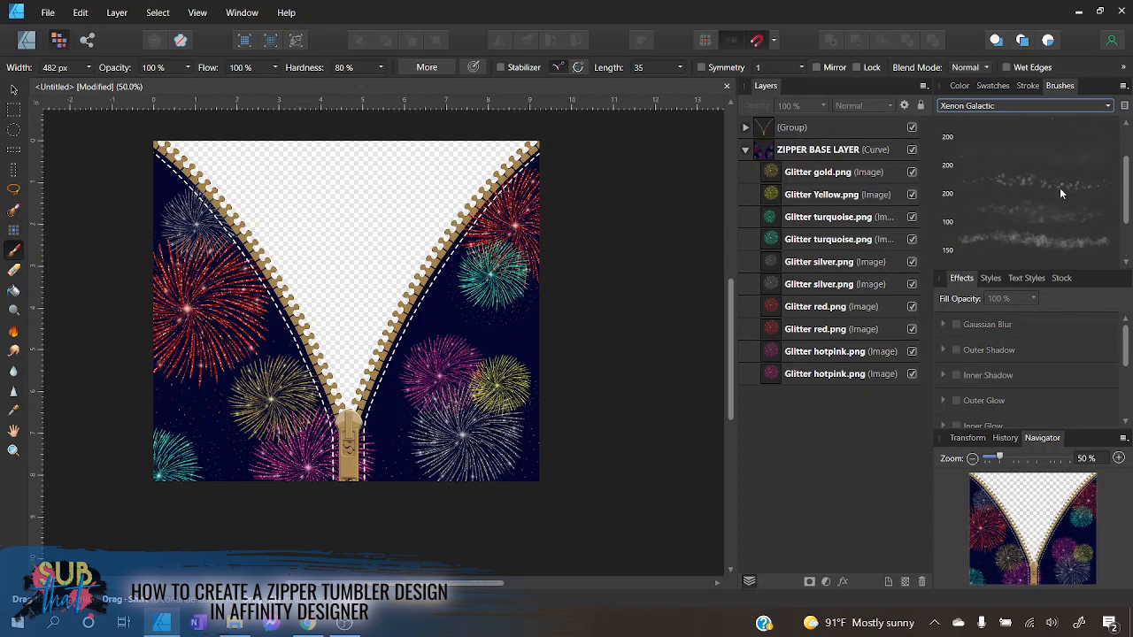
{"action": "scroll", "coordinate": [1067, 213], "scroll_direction": "up", "scroll_amount": 1}
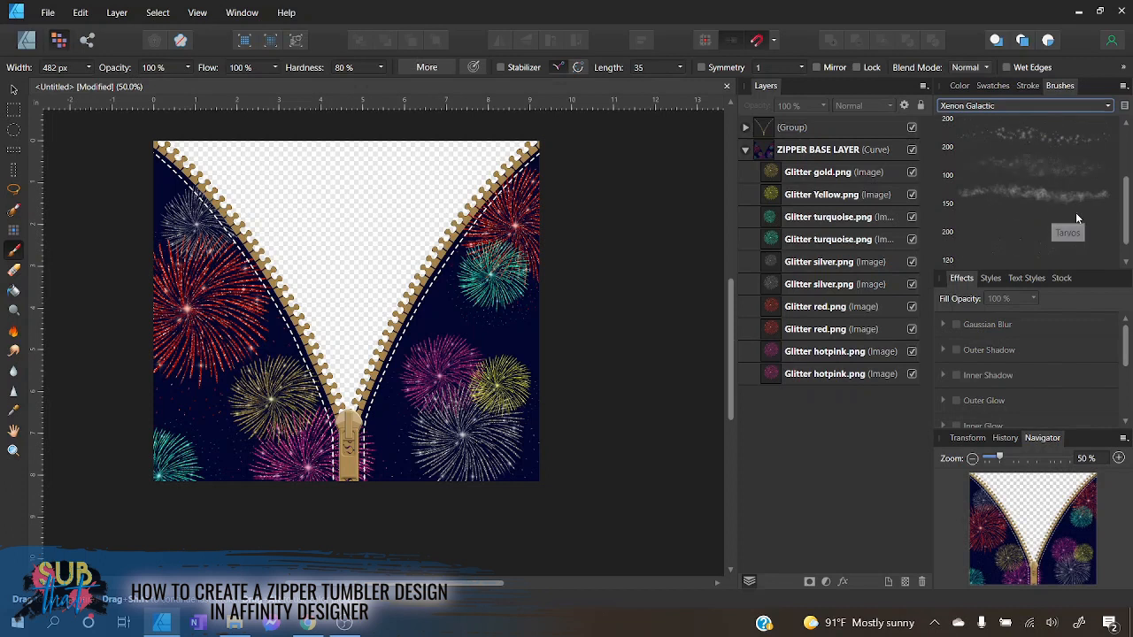
{"action": "scroll", "coordinate": [1037, 213], "scroll_direction": "down", "scroll_amount": 3}
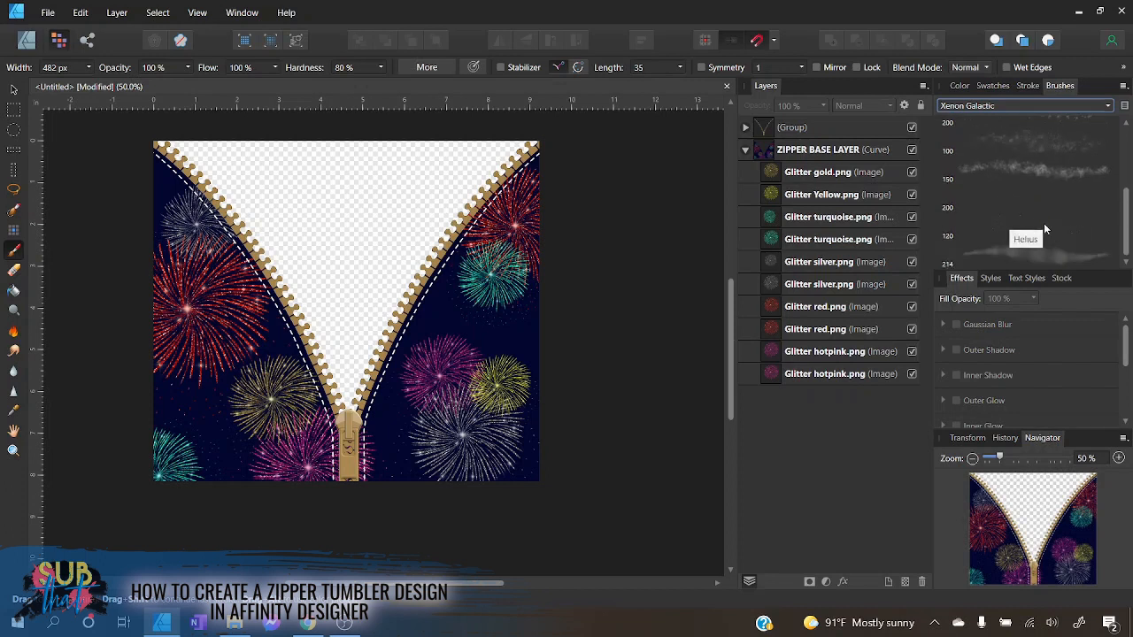
- Choose the Helius brush from the Xenon Galactic set and set its width to 291 px
{"action": "left_click", "coordinate": [1042, 223]}
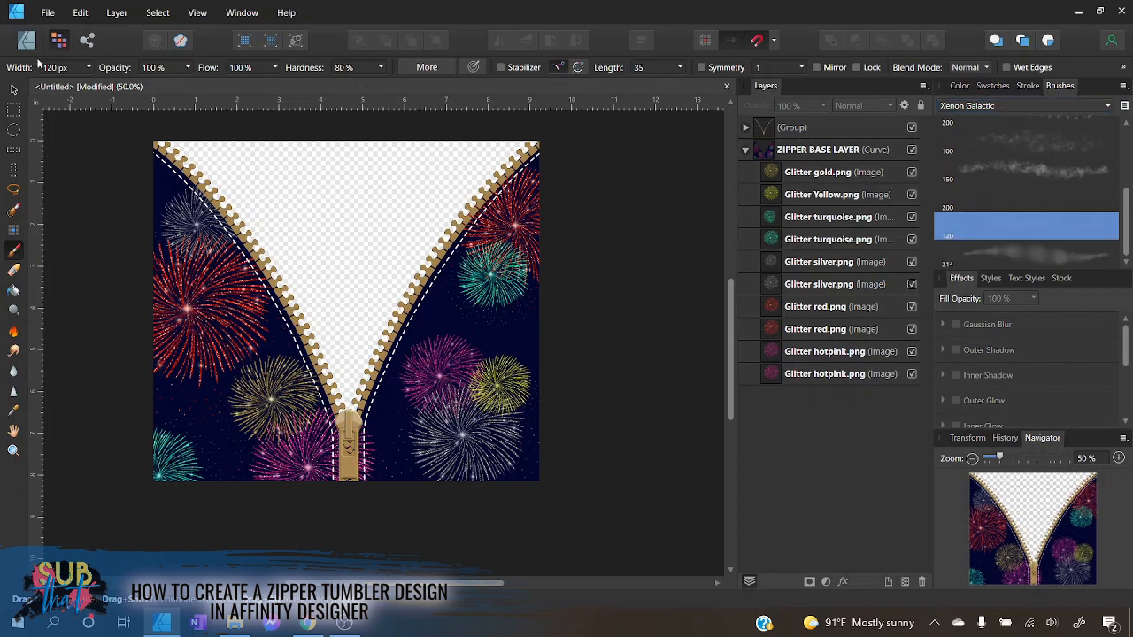
{"action": "left_click", "coordinate": [88, 68]}
{"action": "left_click_drag", "start_coordinate": [89, 86], "coordinate": [108, 87]}
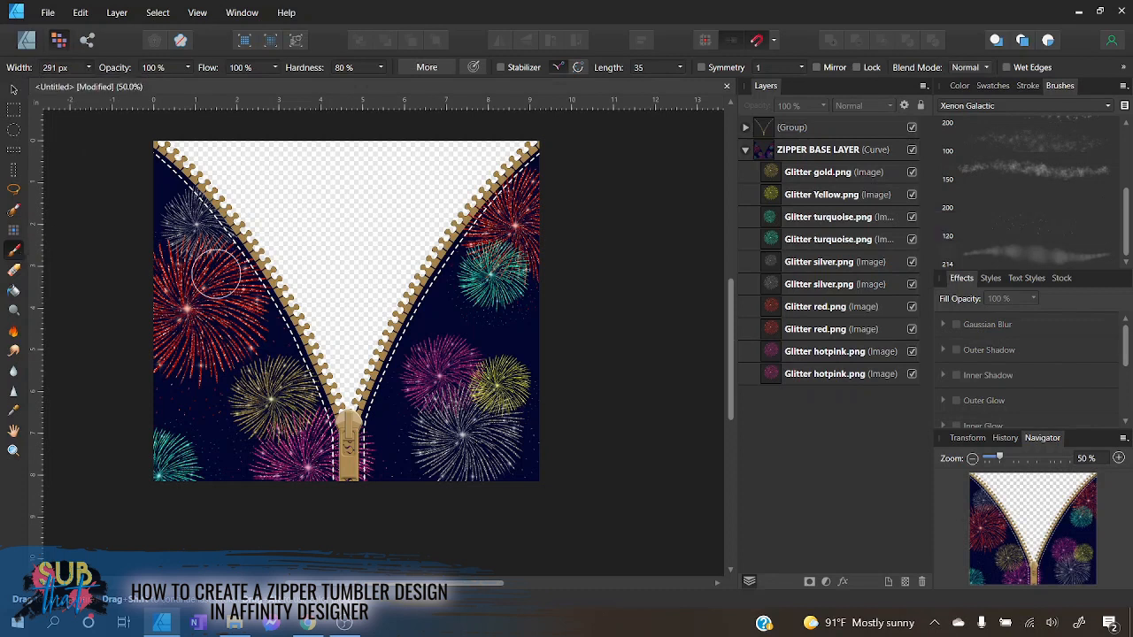
- Add a new pixel layer and nest it inside ZIPPER BASE LAYER, below all the glitter fireworks
{"action": "left_click", "coordinate": [906, 586]}
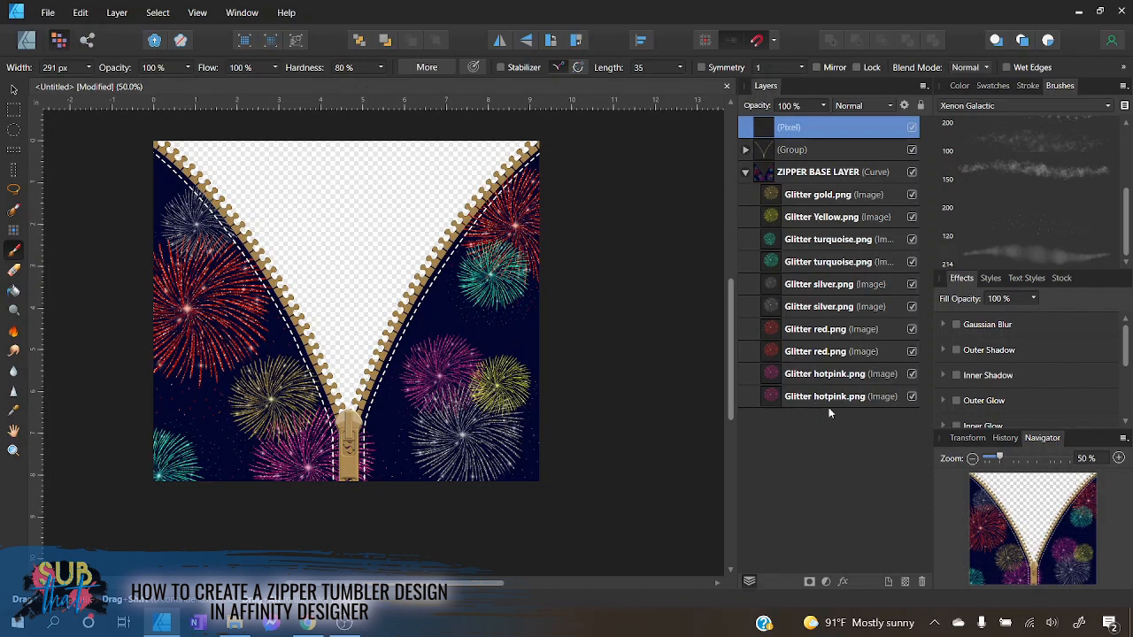
{"action": "left_click_drag", "start_coordinate": [768, 130], "coordinate": [795, 415]}
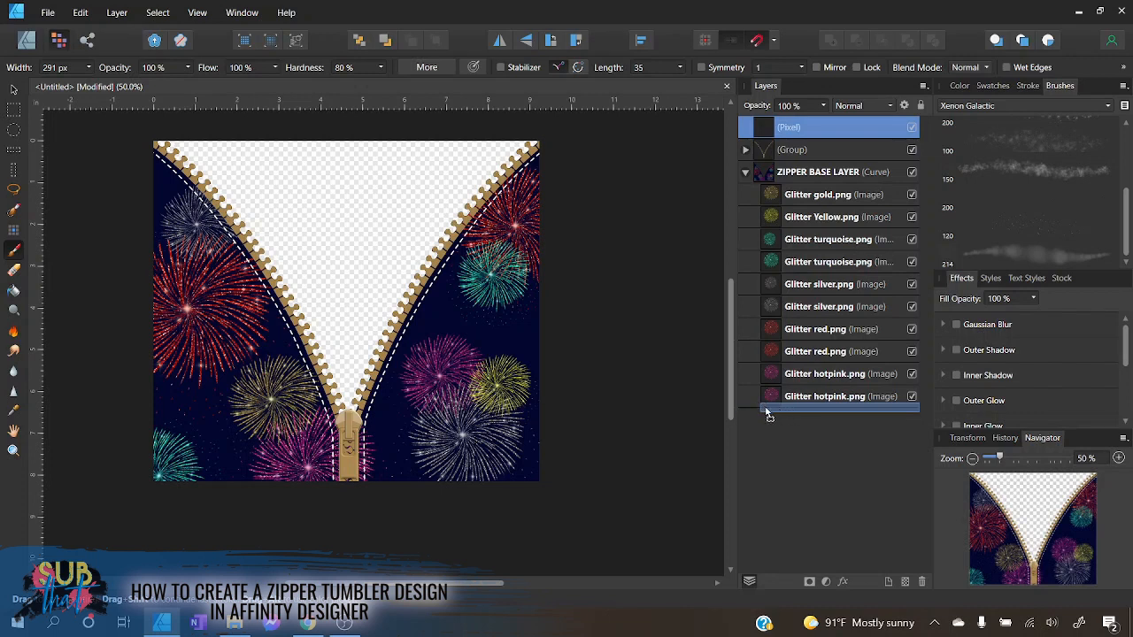
{"action": "left_click_drag", "start_coordinate": [768, 415], "coordinate": [768, 418]}
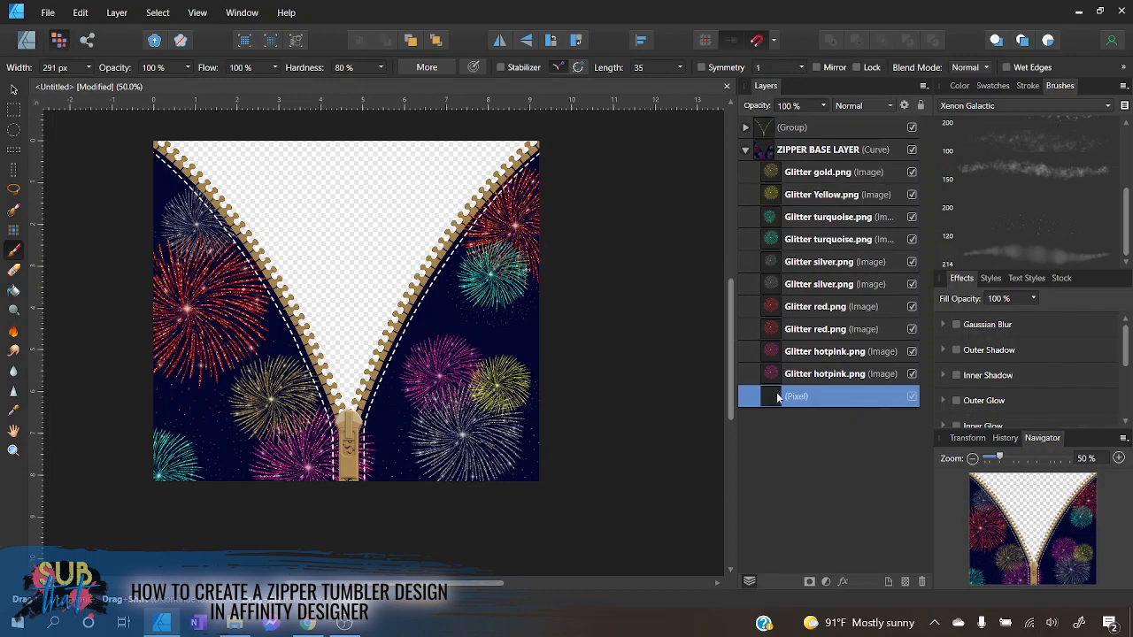
- Rename the nested pixel layer STARDUST LAYER and paint fine white stardust over the navy areas
{"action": "double_click", "coordinate": [796, 398]}
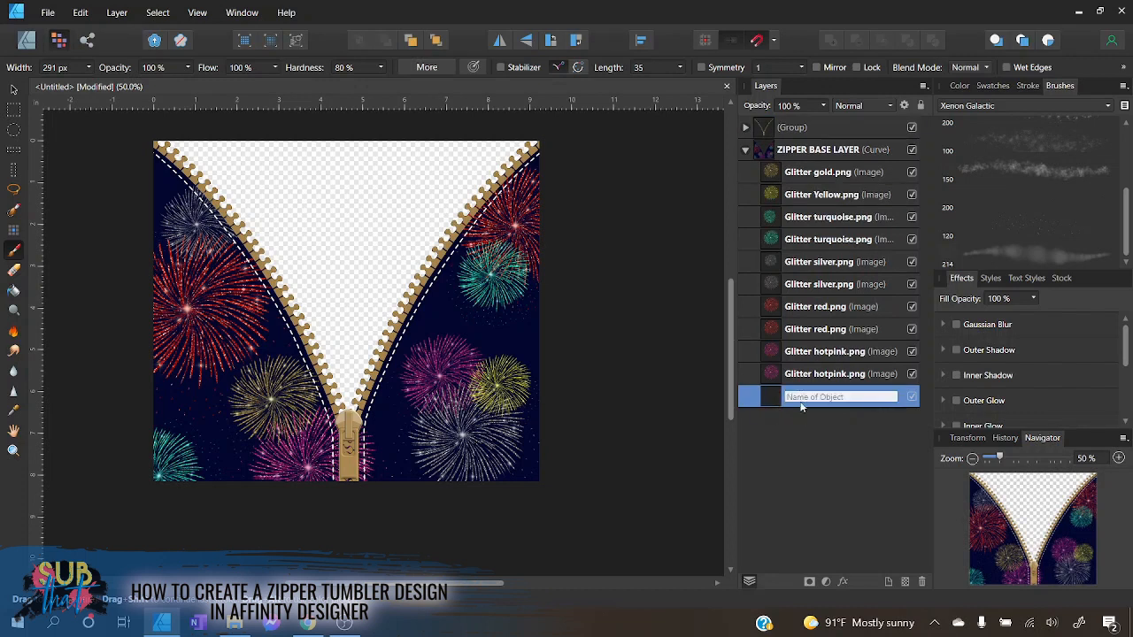
{"action": "type", "text": "sta"}
{"action": "key", "text": "BackSpace"}
{"action": "type", "text": "STARDUST LAYER"}
{"action": "key", "text": "Return"}
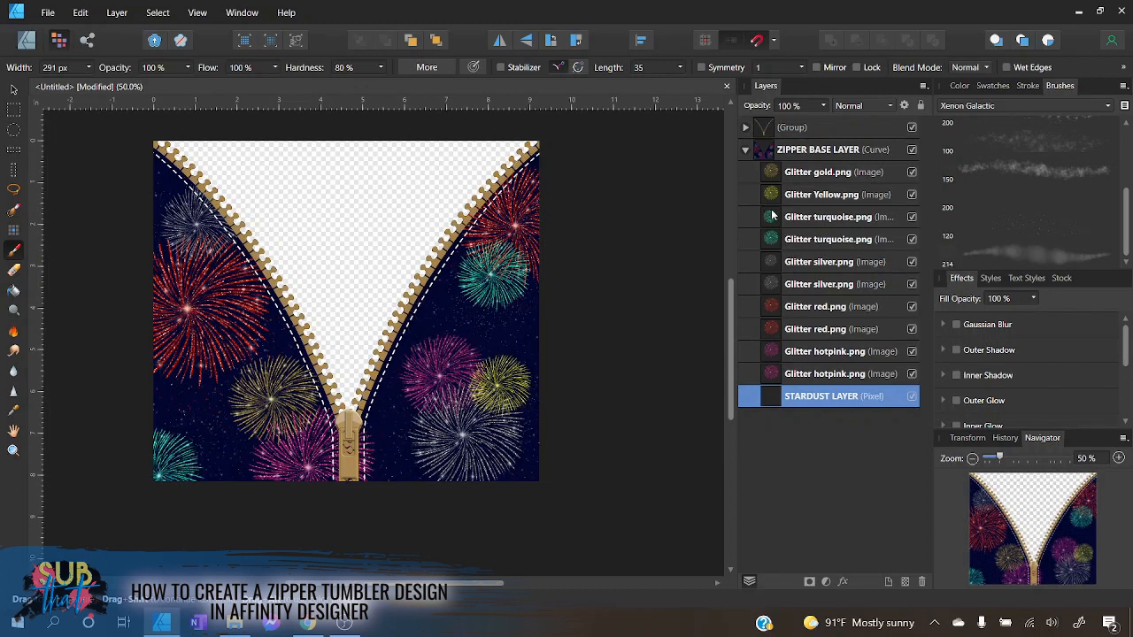
- Enlarge the brush to 1140 px and paint larger stardust specks across the navy areas
{"action": "left_click", "coordinate": [89, 68]}
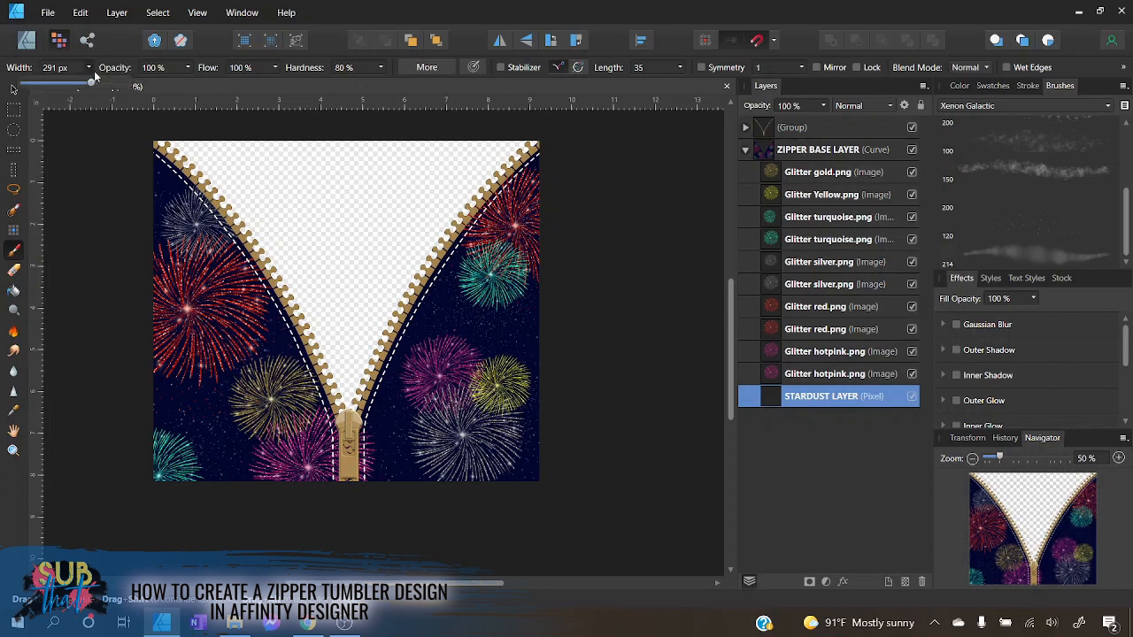
{"action": "left_click_drag", "start_coordinate": [92, 84], "coordinate": [116, 84]}
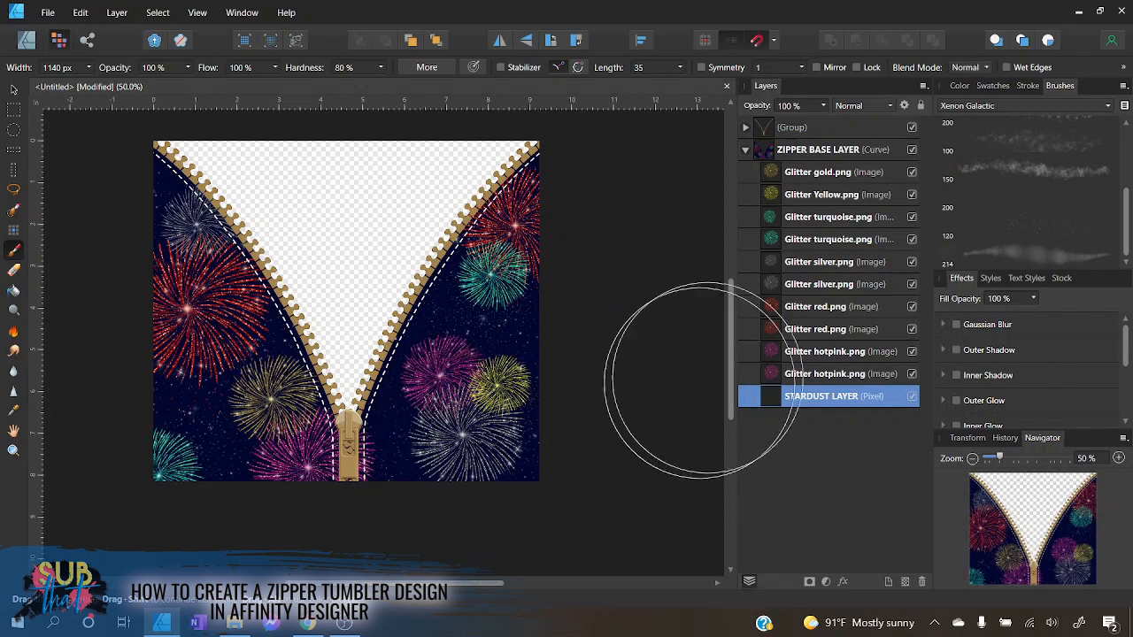
- Choose the last brush in the Xenon Lens Flares set and paint a flare below the upper right turquoise firework
{"action": "left_click", "coordinate": [1027, 106]}
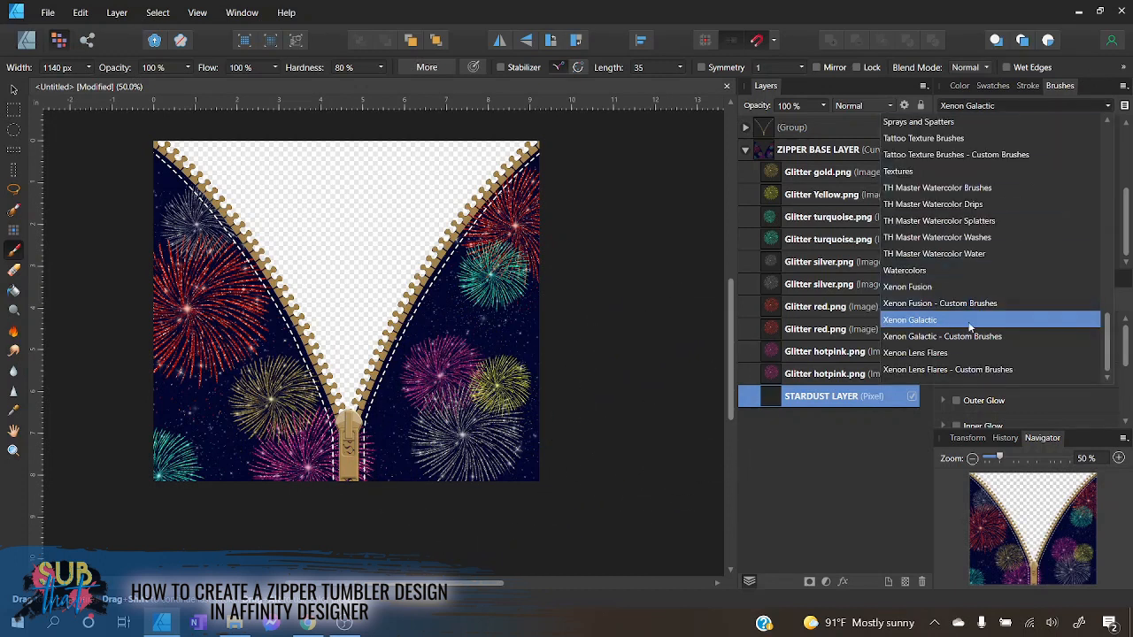
{"action": "left_click", "coordinate": [921, 353]}
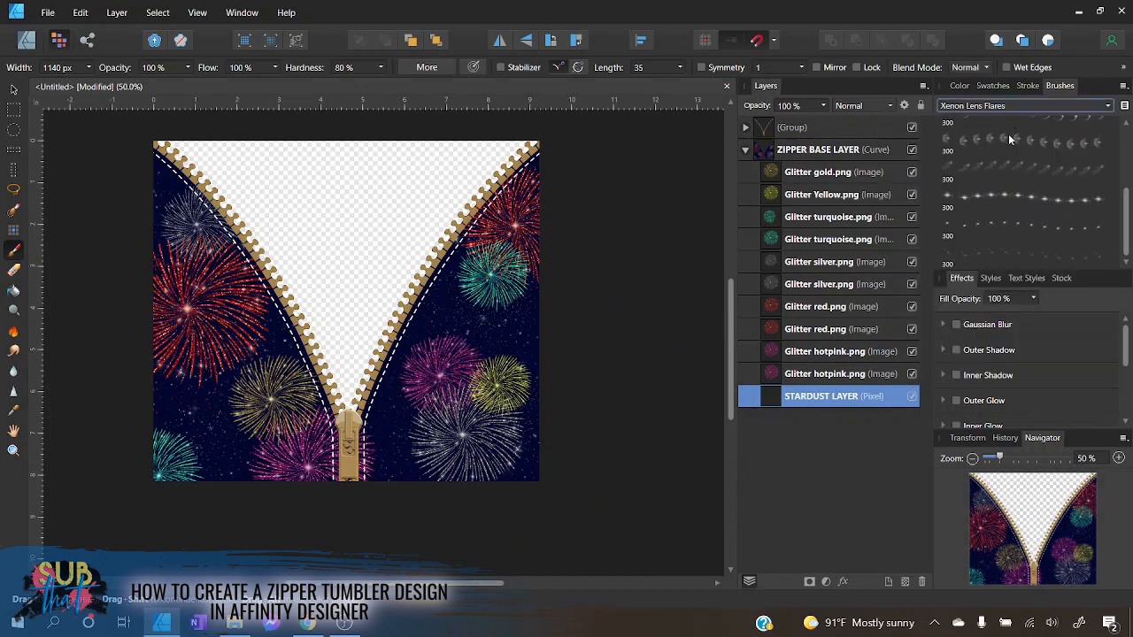
{"action": "scroll", "coordinate": [1027, 169], "scroll_direction": "up", "scroll_amount": 5}
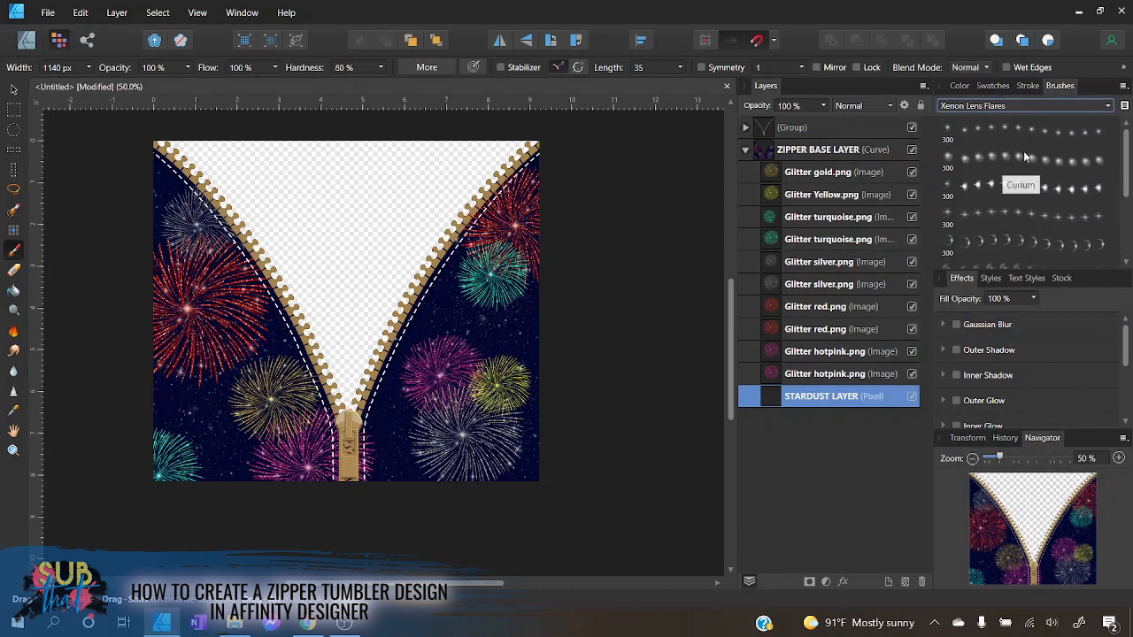
{"action": "scroll", "coordinate": [1023, 173], "scroll_direction": "down", "scroll_amount": 3}
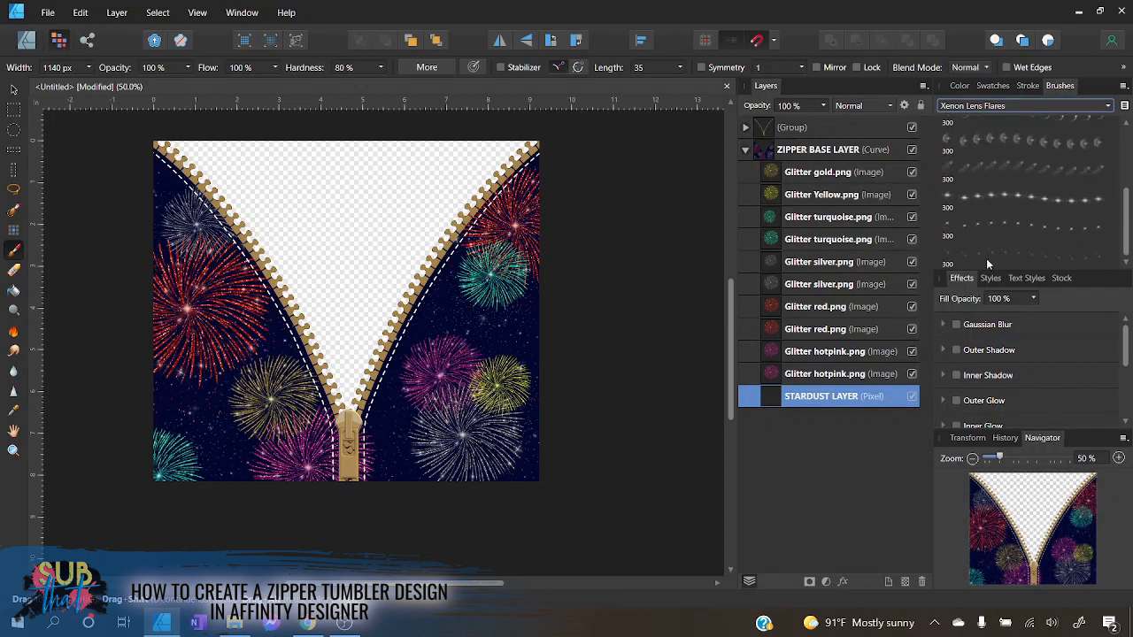
{"action": "left_click", "coordinate": [998, 250]}
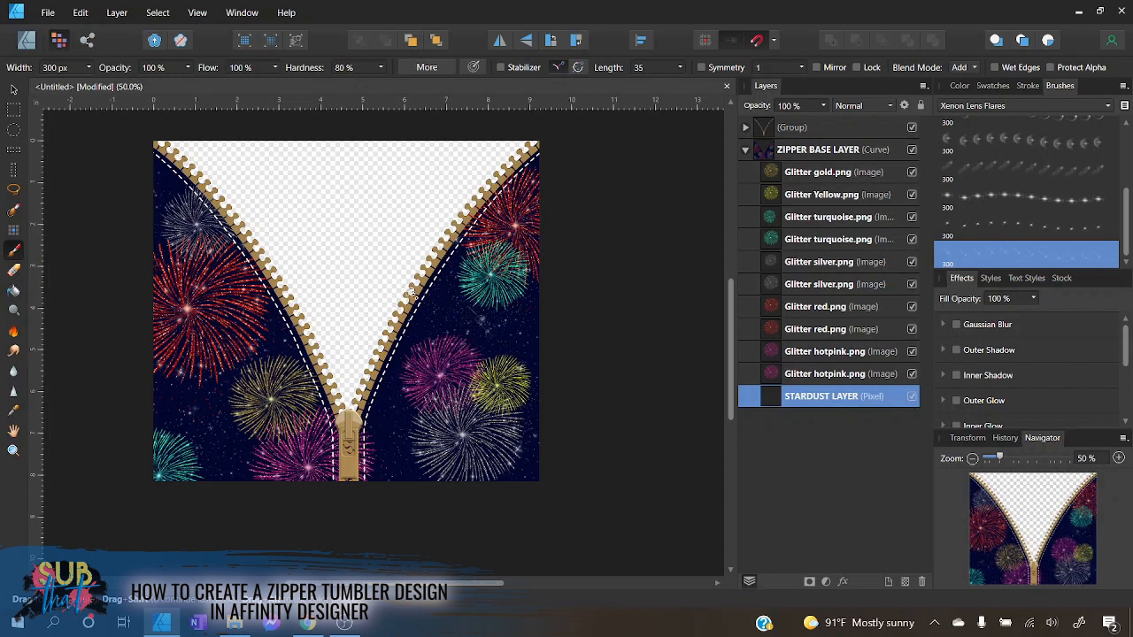
- Set the flare brush width to 427 px and stamp a flare above the lower left turquoise firework
{"action": "left_click", "coordinate": [88, 69]}
{"action": "left_click_drag", "start_coordinate": [93, 87], "coordinate": [103, 90]}
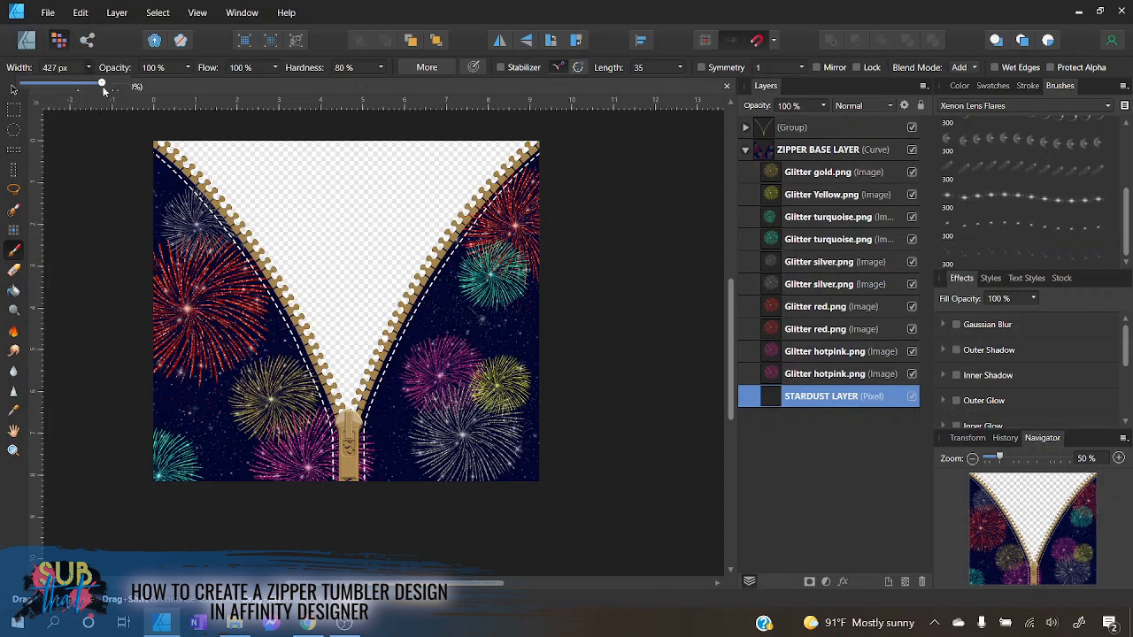
{"action": "left_click", "coordinate": [14, 248]}
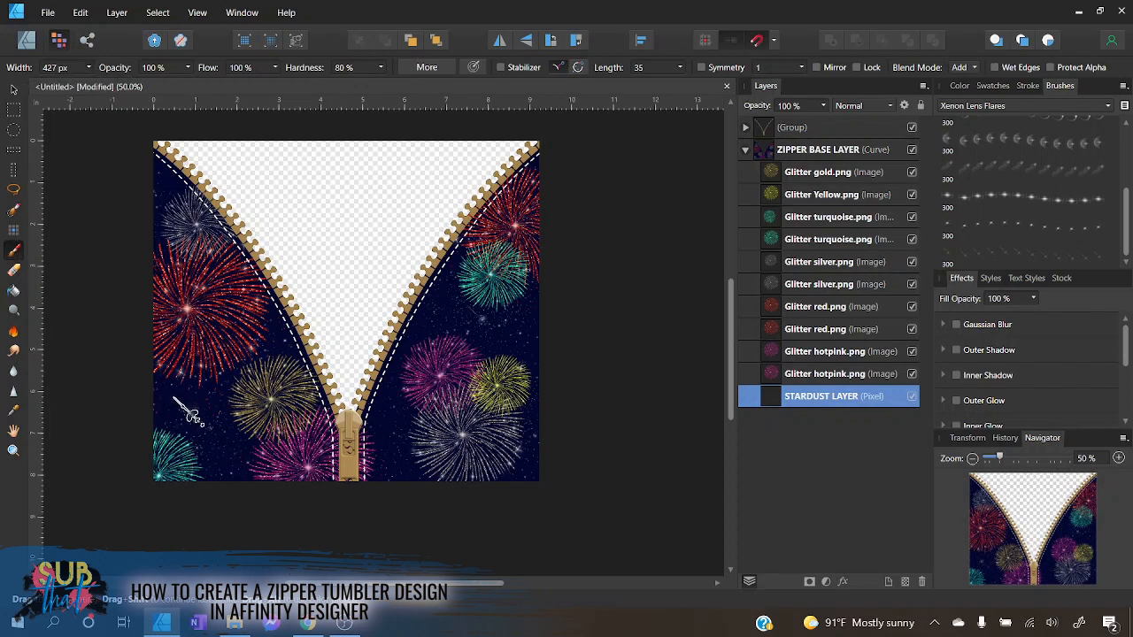
{"action": "left_click", "coordinate": [188, 411]}
- Stamp small star flares across both navy sides with the second-to-last Xenon Lens Flares brush at 300 px, and return to the Move tool
{"action": "left_click", "coordinate": [1031, 228]}
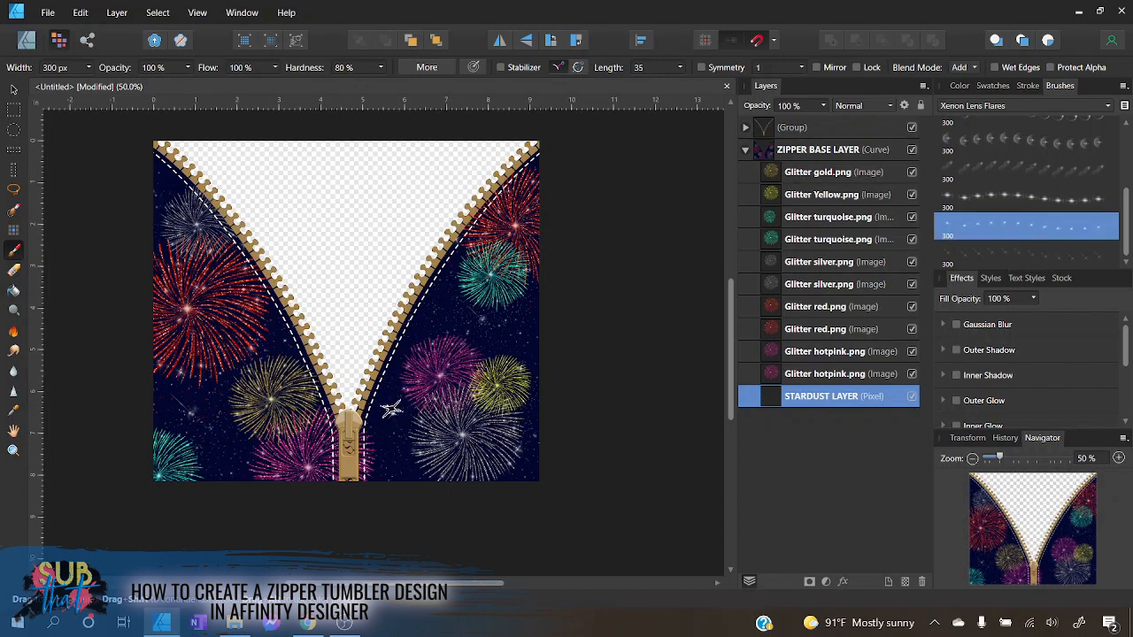
{"action": "left_click", "coordinate": [394, 408]}
{"action": "left_click", "coordinate": [13, 90]}
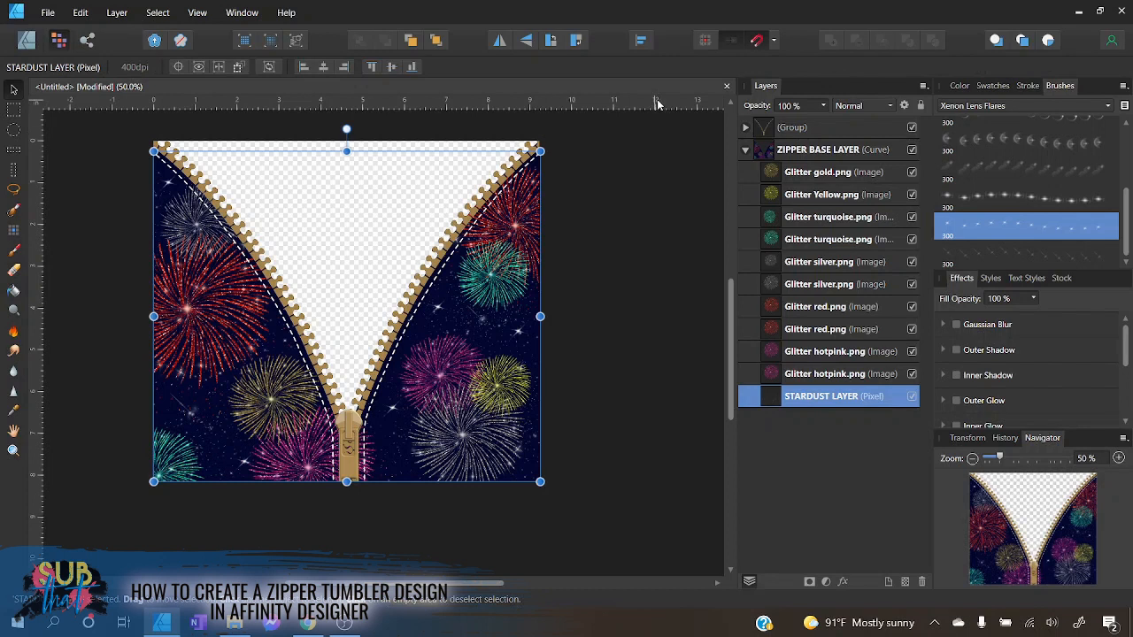
- Collapse ZIPPER BASE LAYER in the layer list, rename the group above it zipper, and clear the selection
{"action": "left_click", "coordinate": [746, 151]}
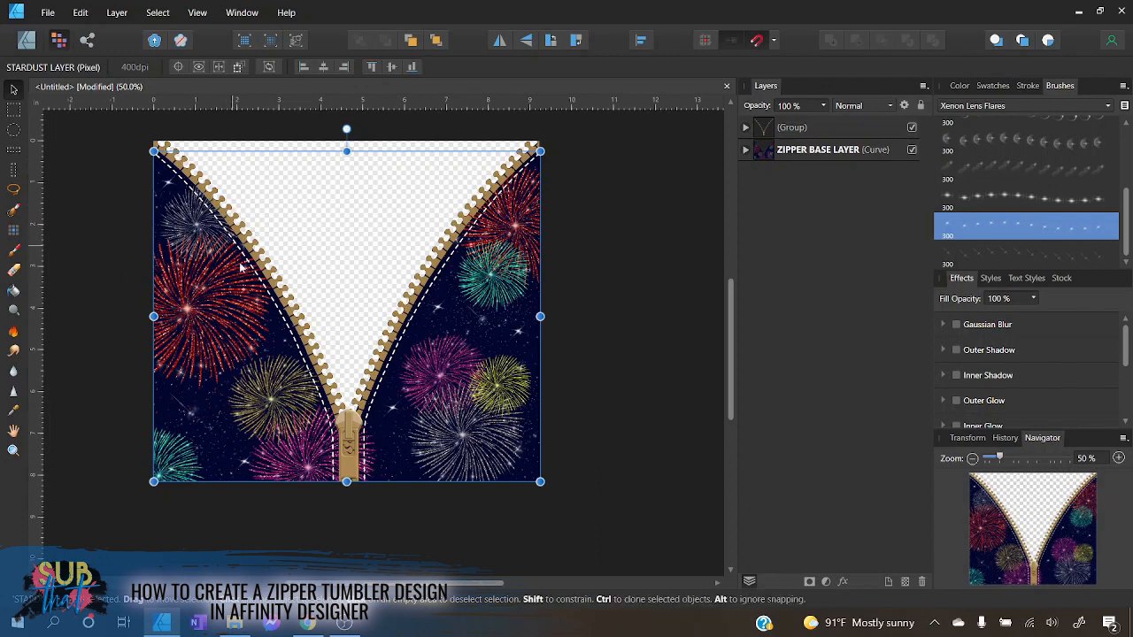
{"action": "left_click", "coordinate": [392, 247]}
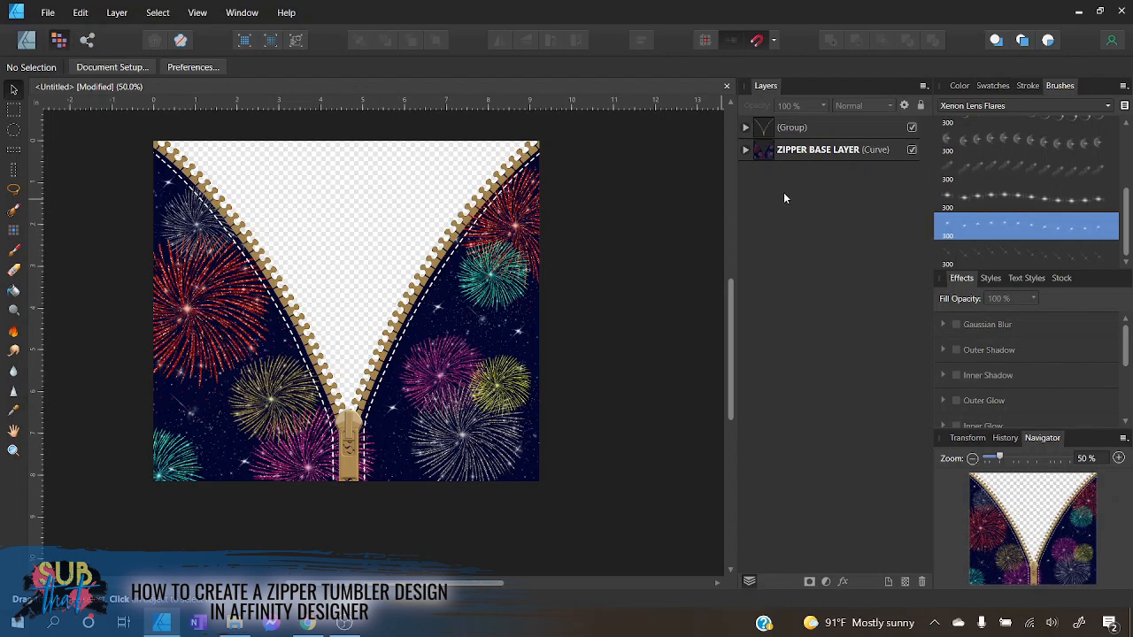
{"action": "double_click", "coordinate": [795, 129]}
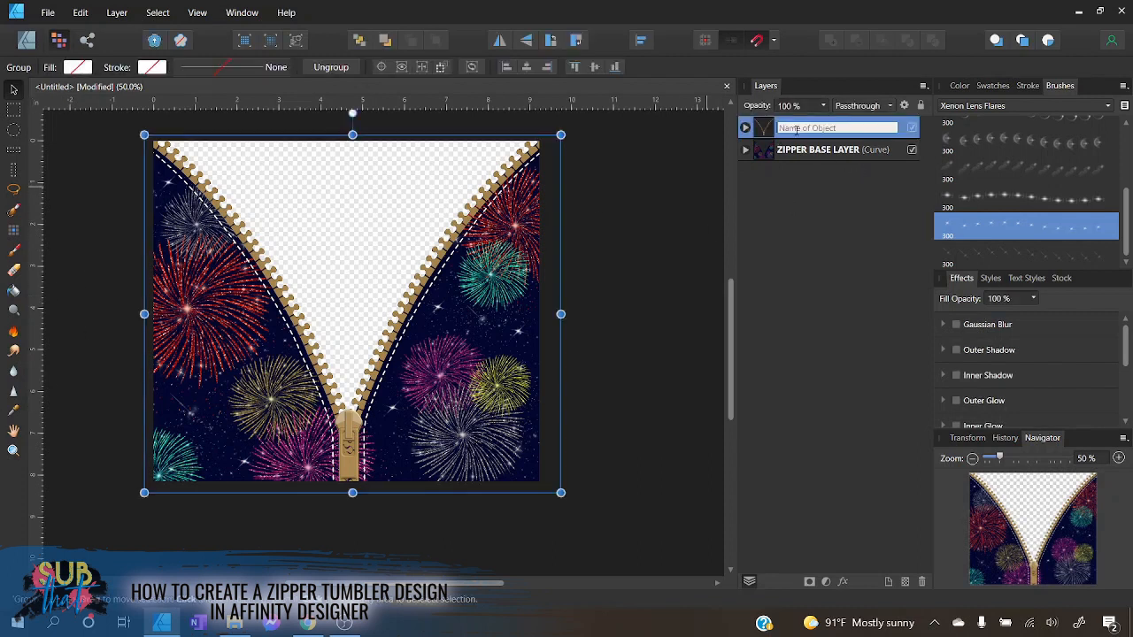
{"action": "type", "text": "zipper"}
{"action": "key", "text": "Return"}
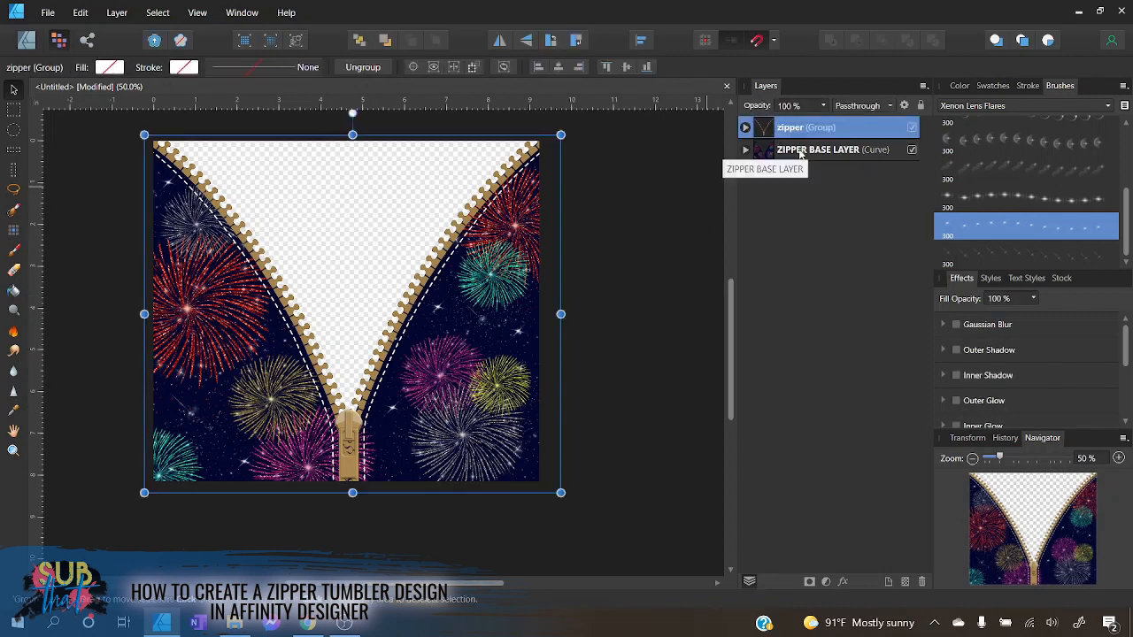
{"action": "left_click", "coordinate": [620, 187]}
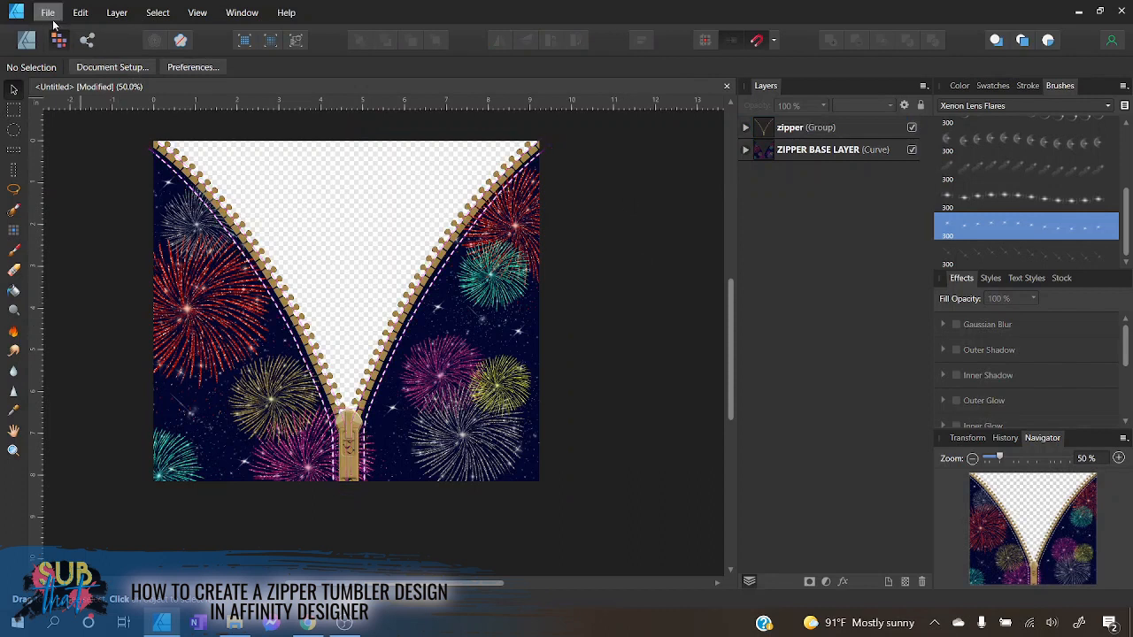
- Switch to the Designer Persona, start placing an image, and browse to the DIGITAL PAPERS folder within DIGITAL GRAPHICS on OneDrive
{"action": "left_click", "coordinate": [27, 41]}
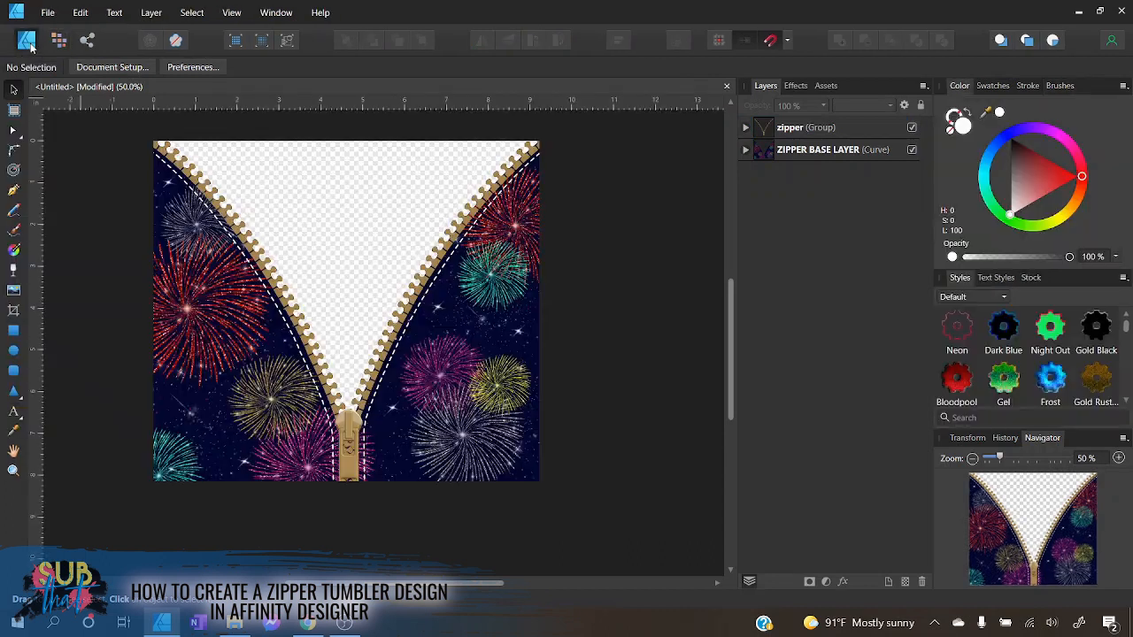
{"action": "left_click", "coordinate": [14, 292]}
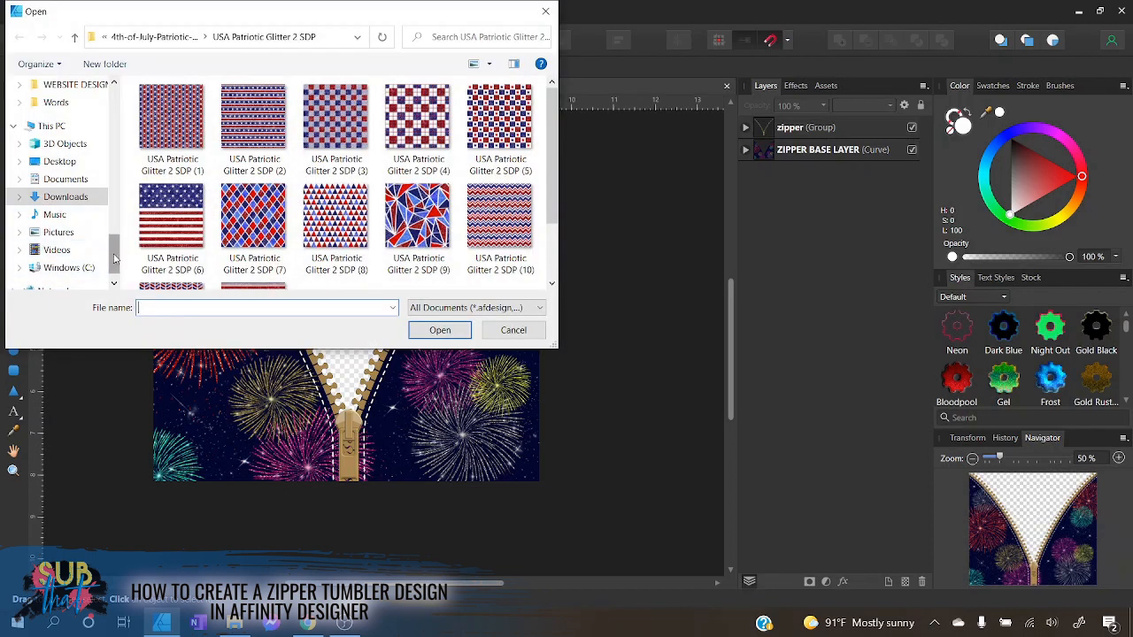
{"action": "left_click_drag", "start_coordinate": [115, 258], "coordinate": [124, 151]}
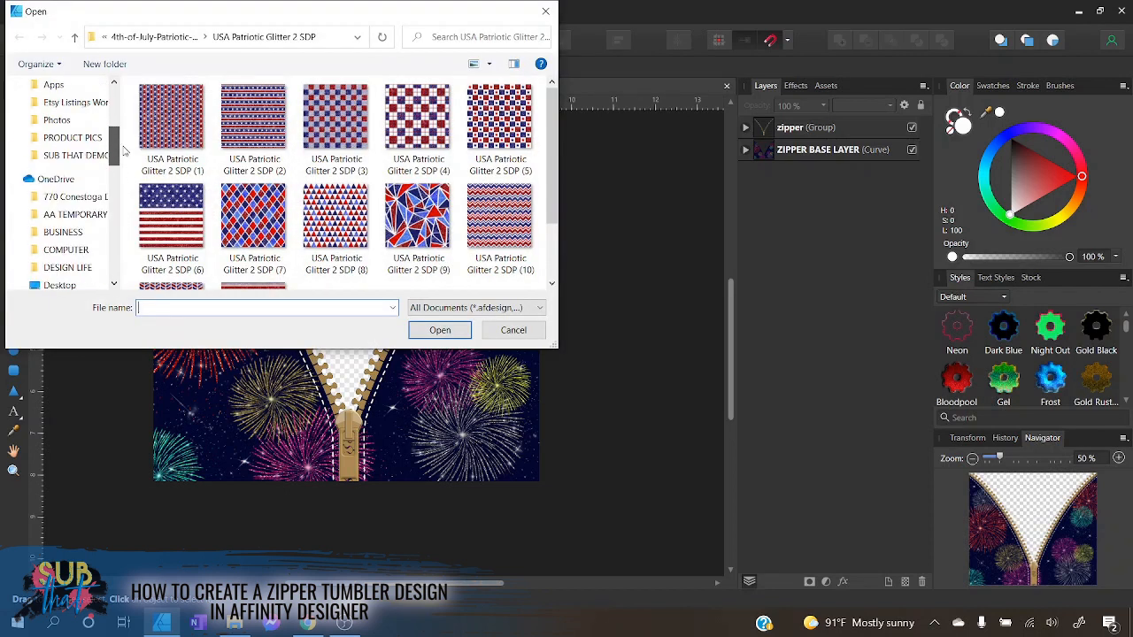
{"action": "scroll", "coordinate": [76, 228], "scroll_direction": "down", "scroll_amount": 2}
{"action": "left_click", "coordinate": [77, 235]}
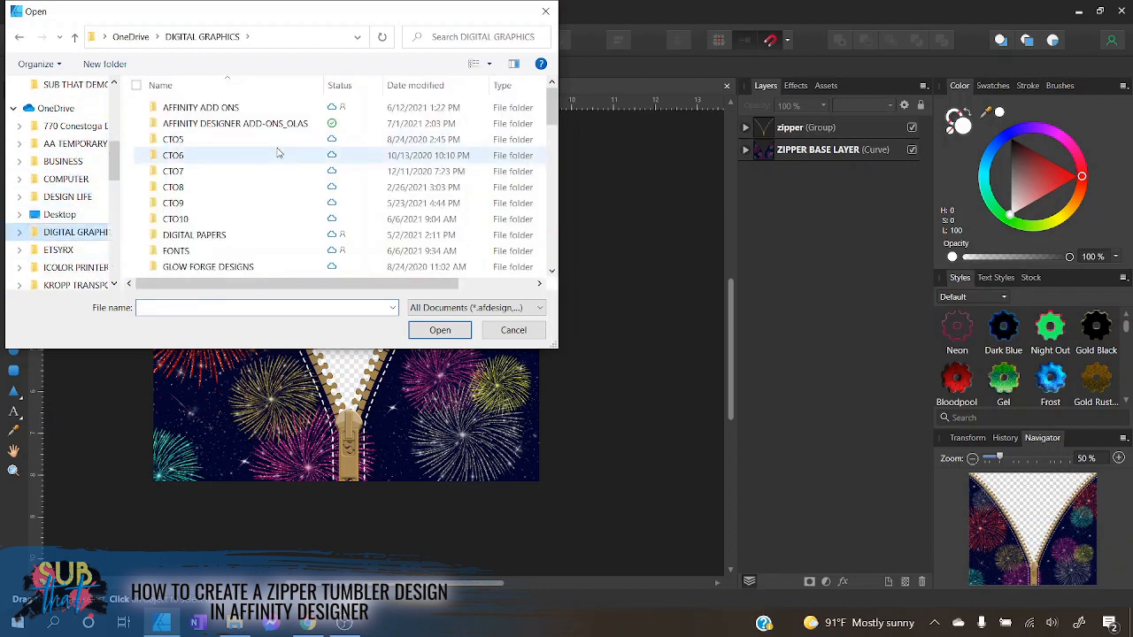
{"action": "scroll", "coordinate": [266, 163], "scroll_direction": "down", "scroll_amount": 6}
{"action": "scroll", "coordinate": [205, 205], "scroll_direction": "up", "scroll_amount": 3}
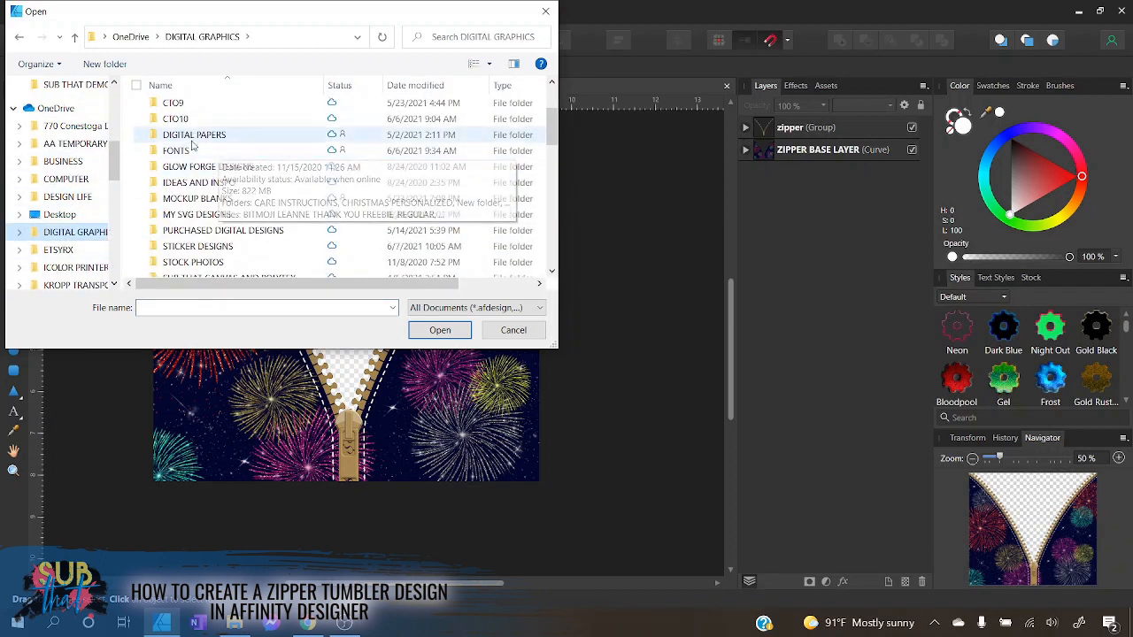
{"action": "double_click", "coordinate": [216, 135]}
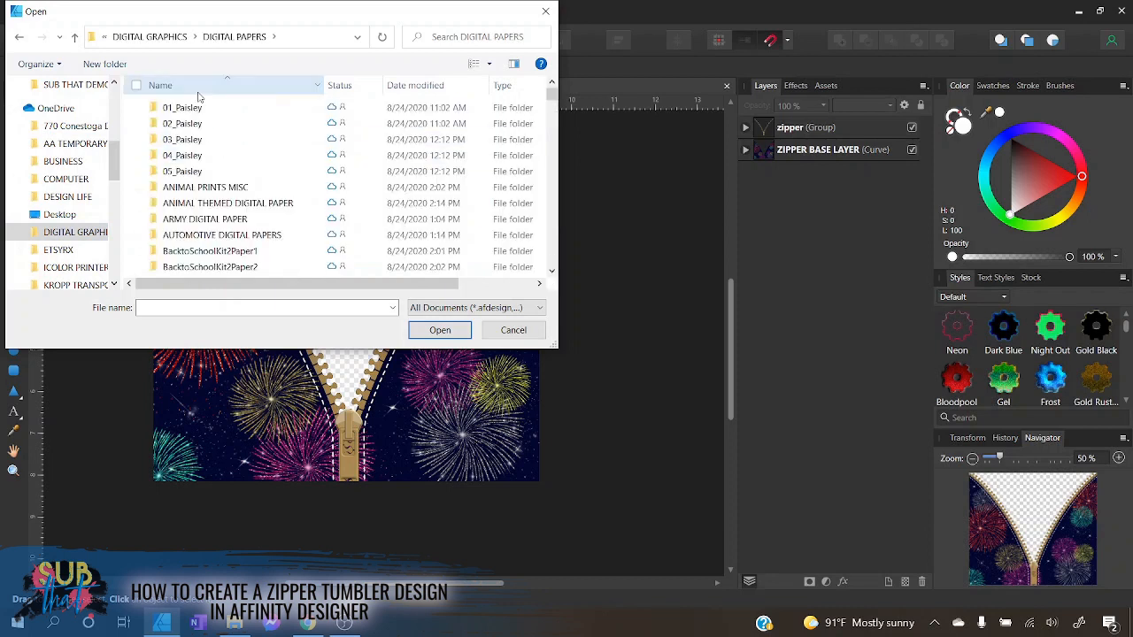
- Choose the image 1 - white wood from the white wood texture folder inside WHITE WOOD DIGITAL PAPER for placement
{"action": "scroll", "coordinate": [208, 182], "scroll_direction": "down", "scroll_amount": 10}
{"action": "scroll", "coordinate": [212, 185], "scroll_direction": "down", "scroll_amount": 10}
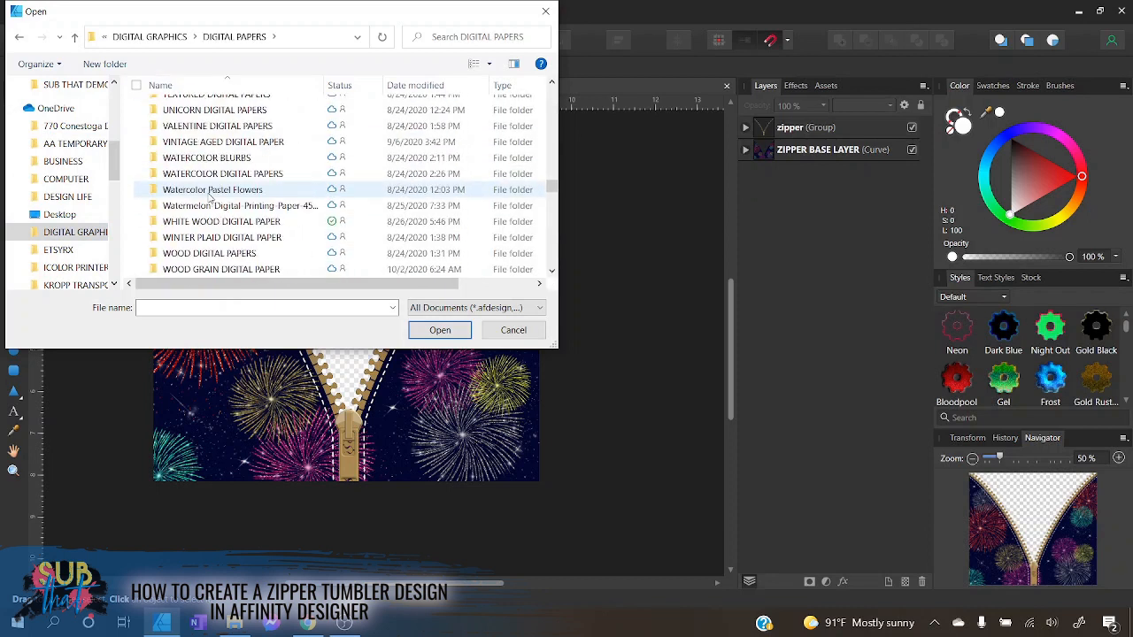
{"action": "double_click", "coordinate": [221, 173]}
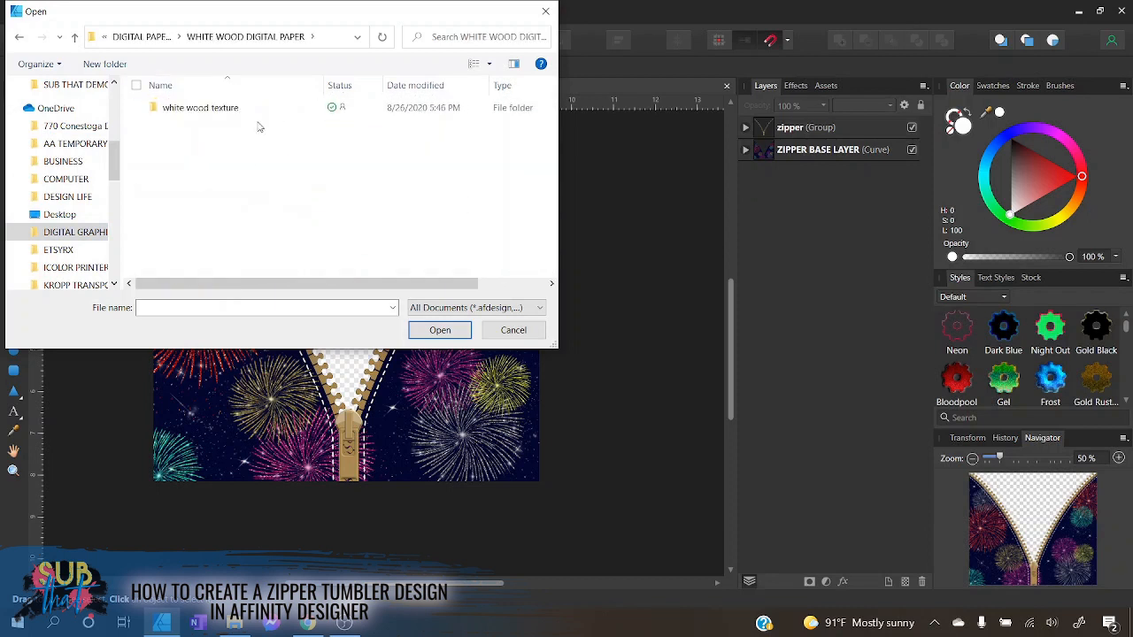
{"action": "double_click", "coordinate": [256, 116]}
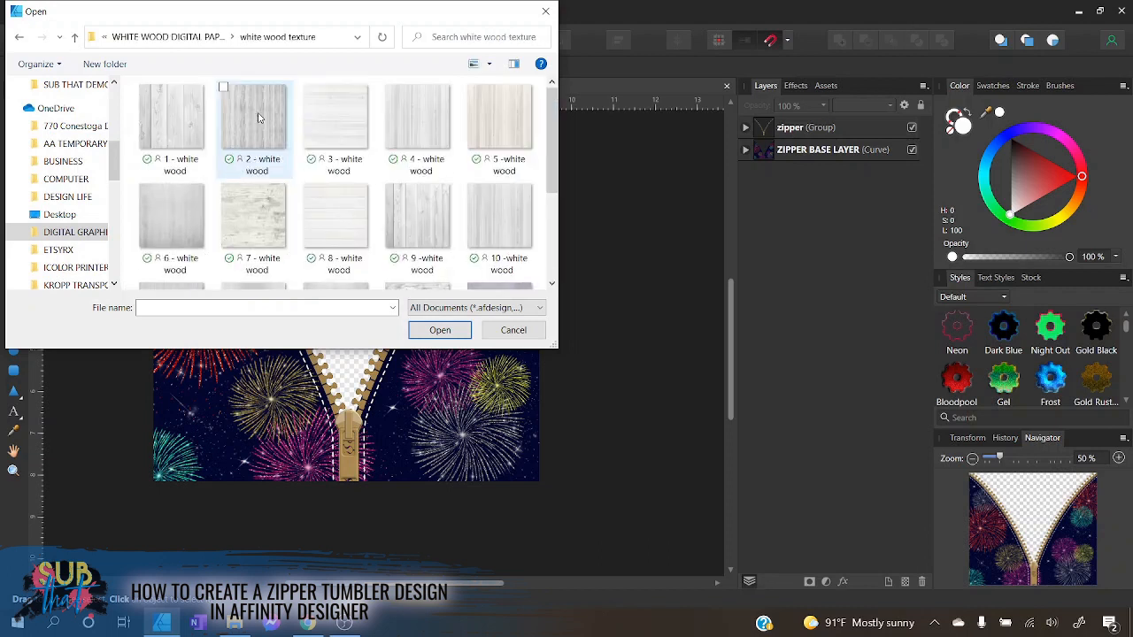
{"action": "left_click", "coordinate": [173, 124]}
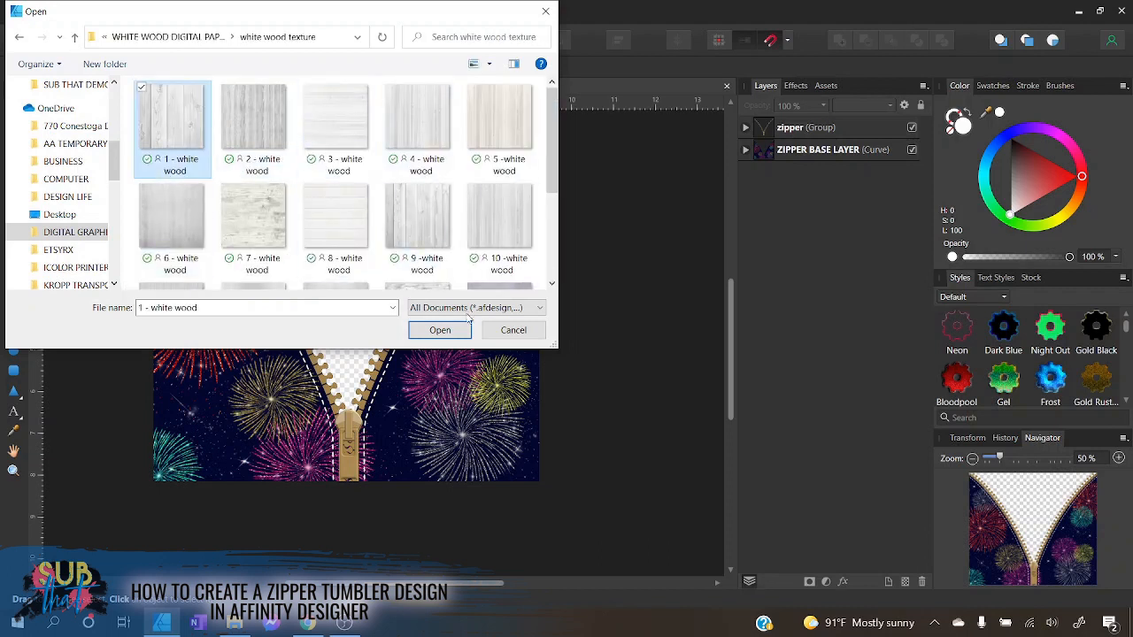
{"action": "left_click", "coordinate": [447, 333]}
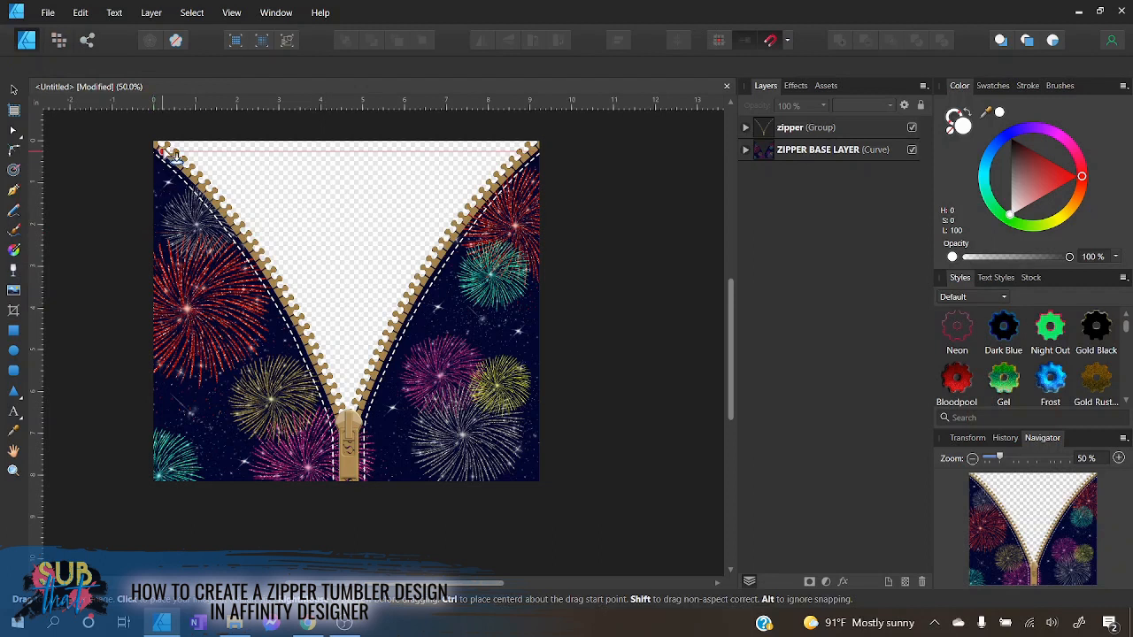
- Place the white wood image across the full canvas width from the upper left corner, send it behind all layers, and deselect it
{"action": "left_click_drag", "start_coordinate": [154, 141], "coordinate": [540, 527]}
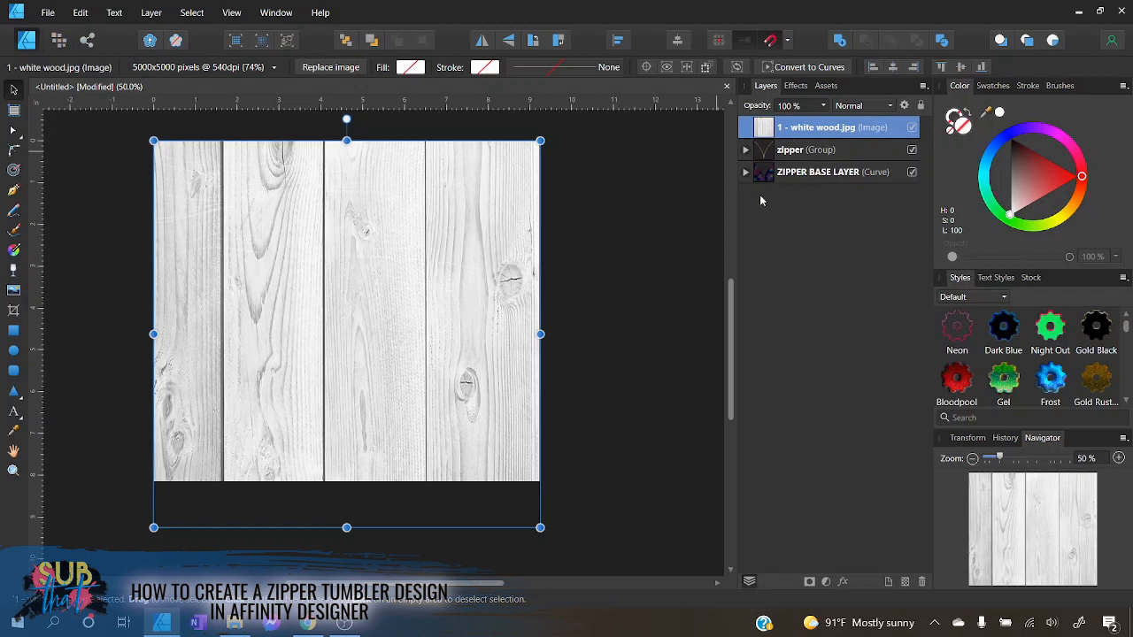
{"action": "left_click", "coordinate": [345, 42]}
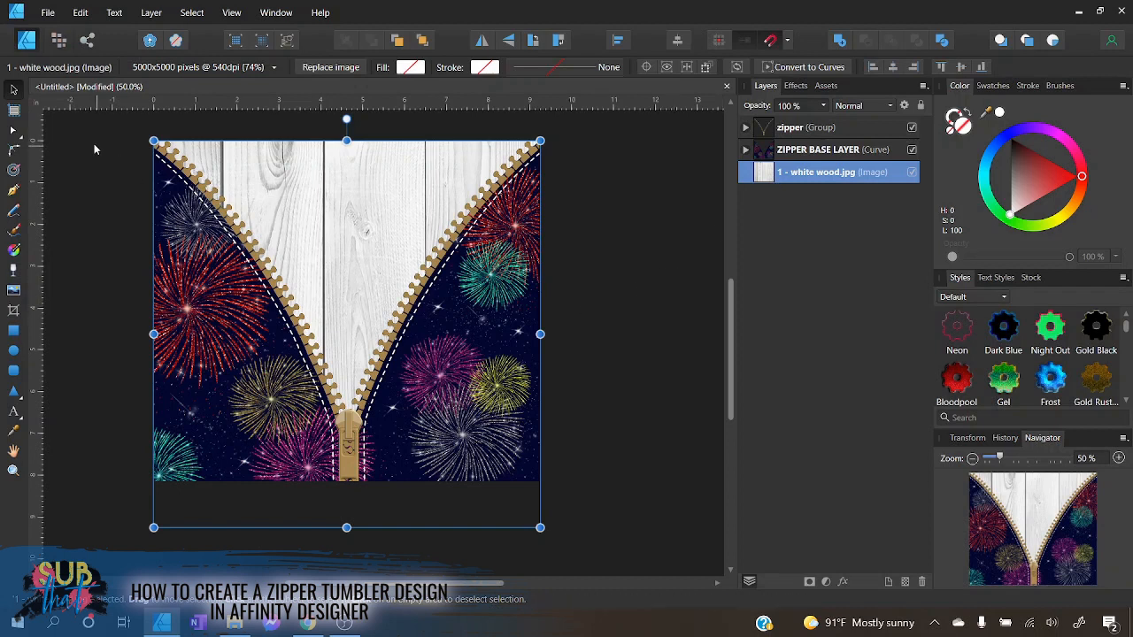
{"action": "left_click", "coordinate": [90, 182]}
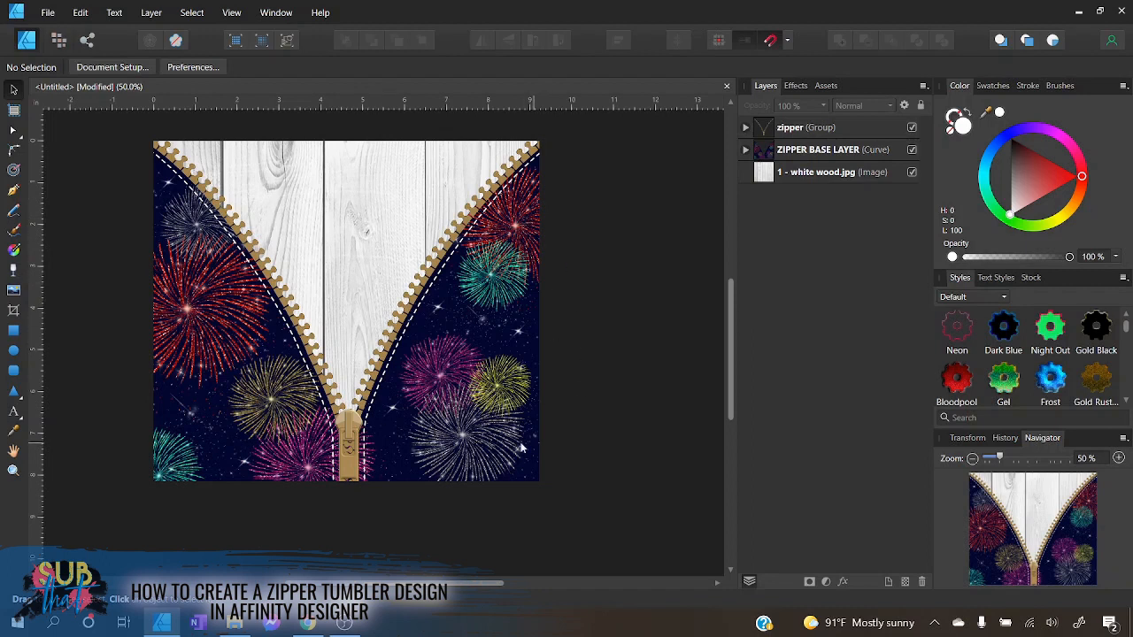
- Start placing another image, search OneDrive for sparkle squad, and choose the SPARKLE SQUAD lettering PNG
{"action": "left_click", "coordinate": [13, 289]}
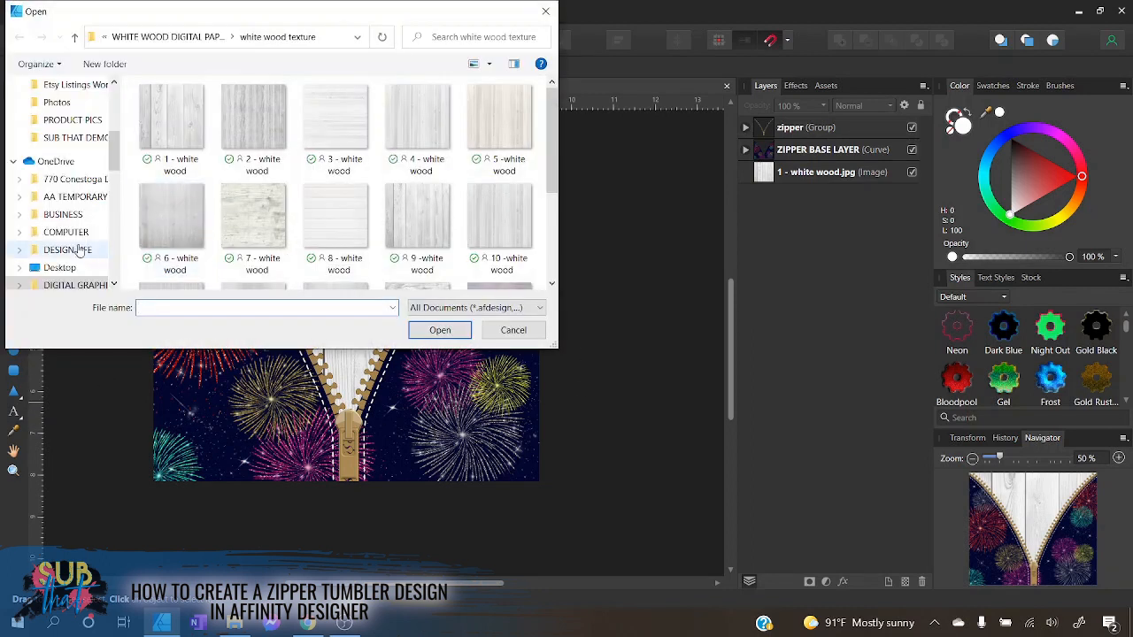
{"action": "left_click", "coordinate": [64, 162]}
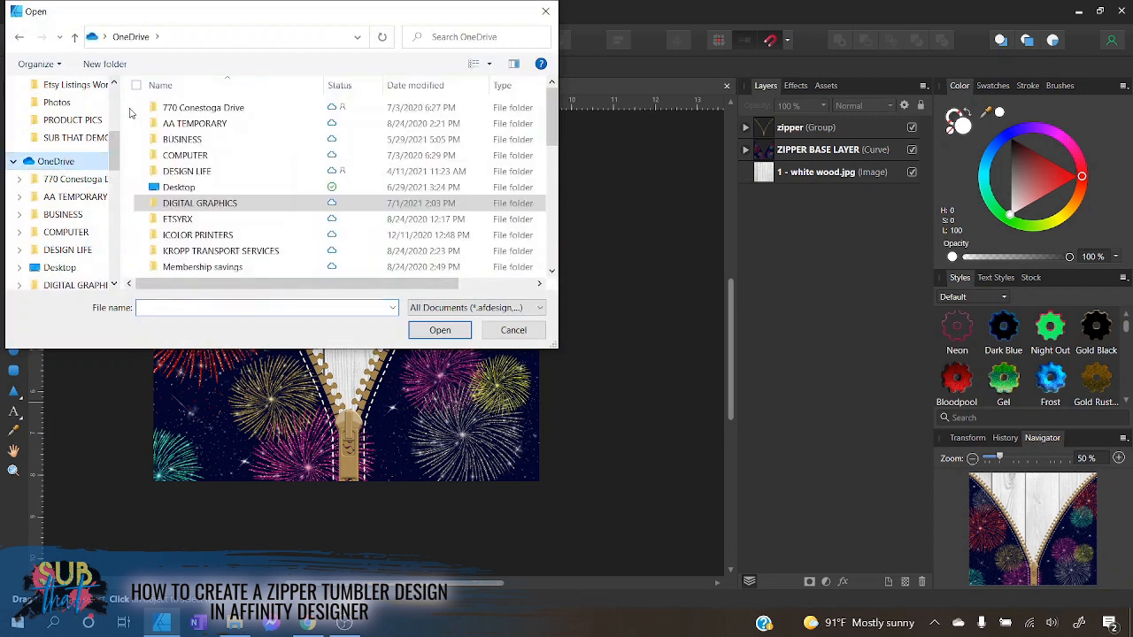
{"action": "left_click", "coordinate": [471, 37]}
{"action": "type", "text": "sp"}
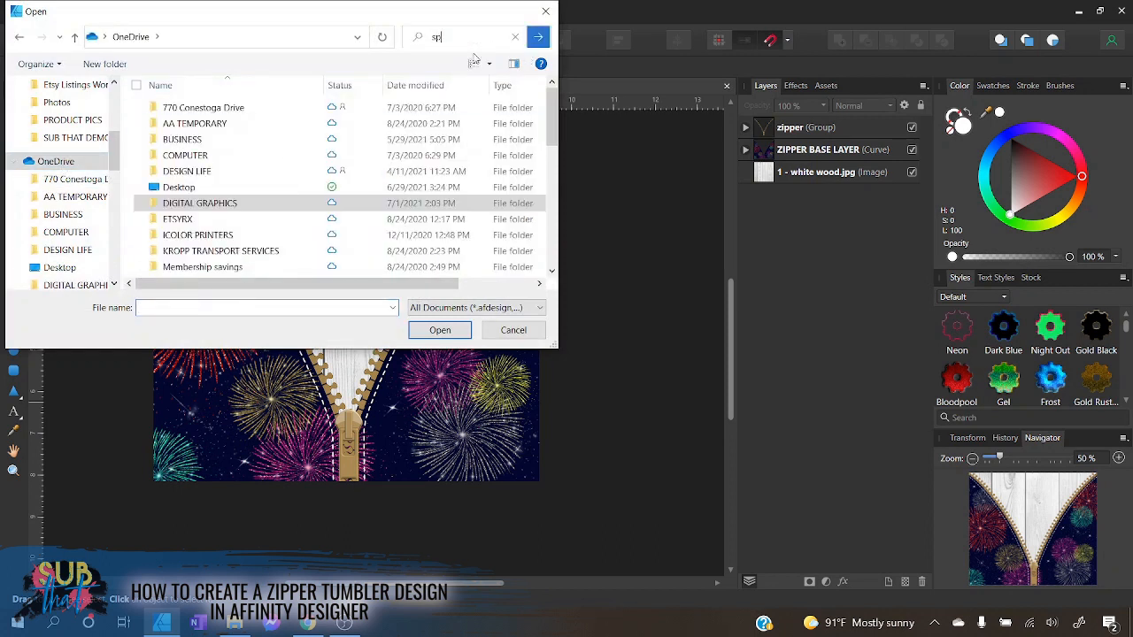
{"action": "type", "text": "arkle squad"}
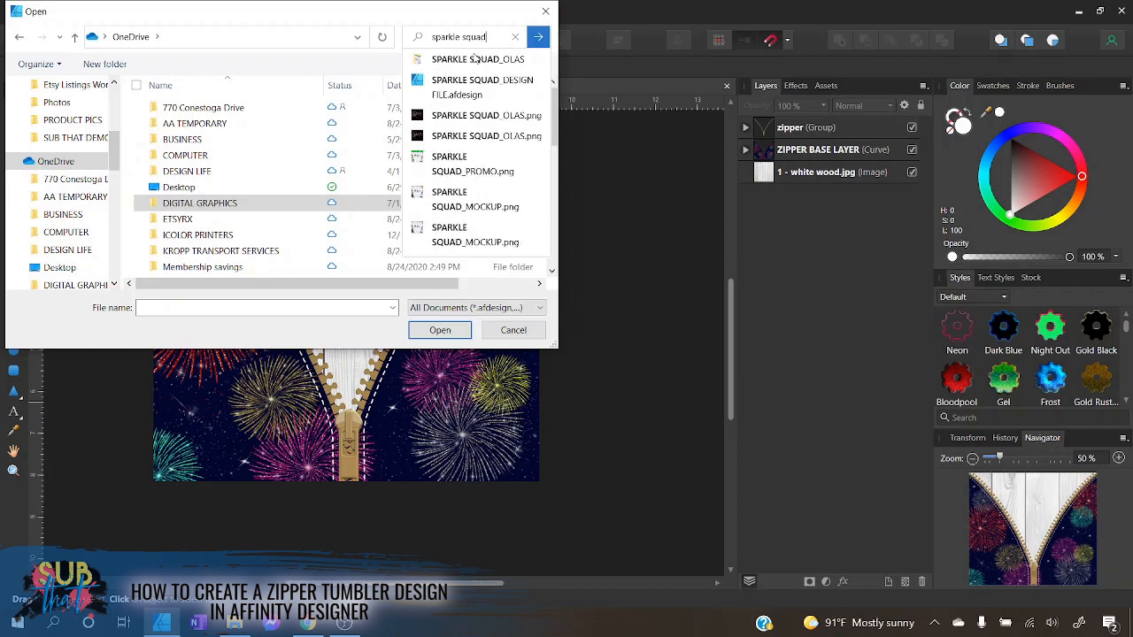
{"action": "key", "text": "Return"}
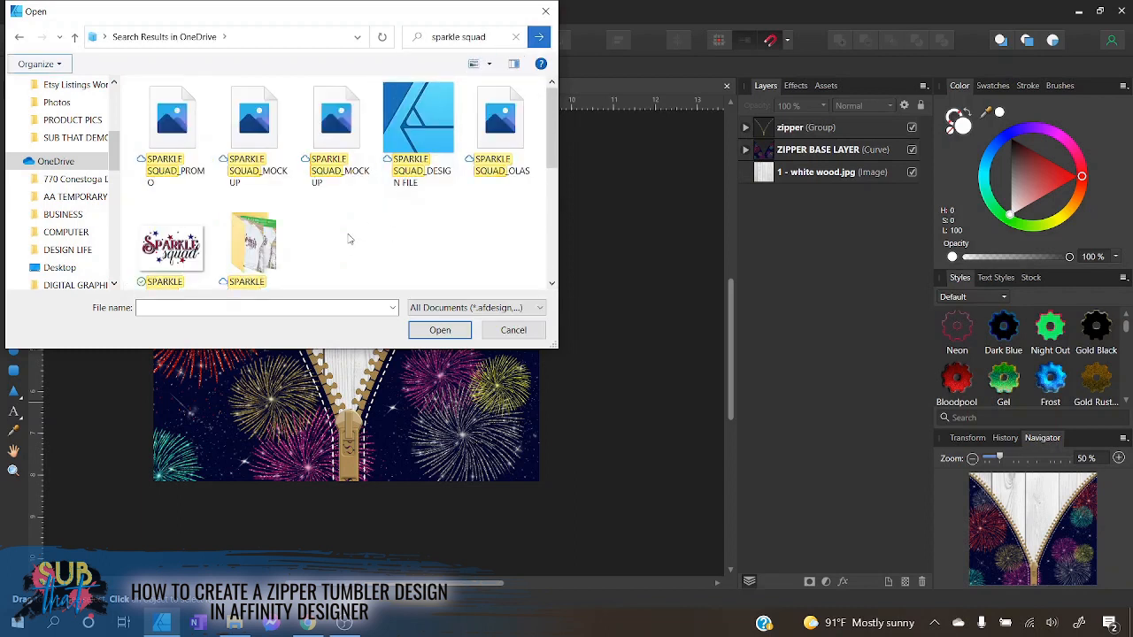
{"action": "left_click", "coordinate": [170, 247]}
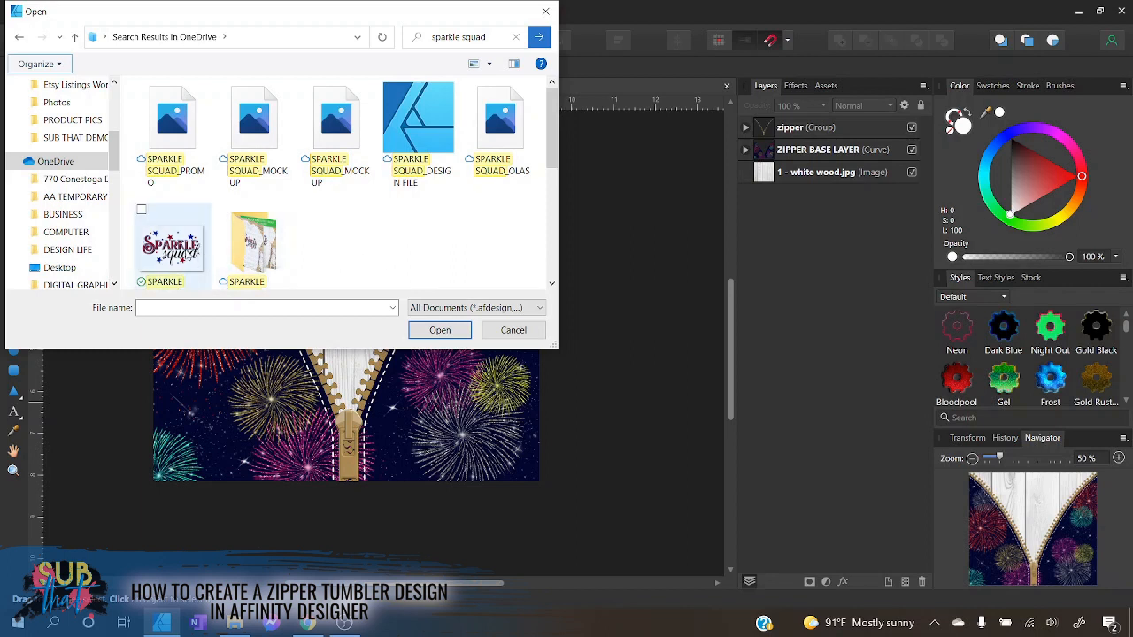
{"action": "left_click", "coordinate": [436, 333]}
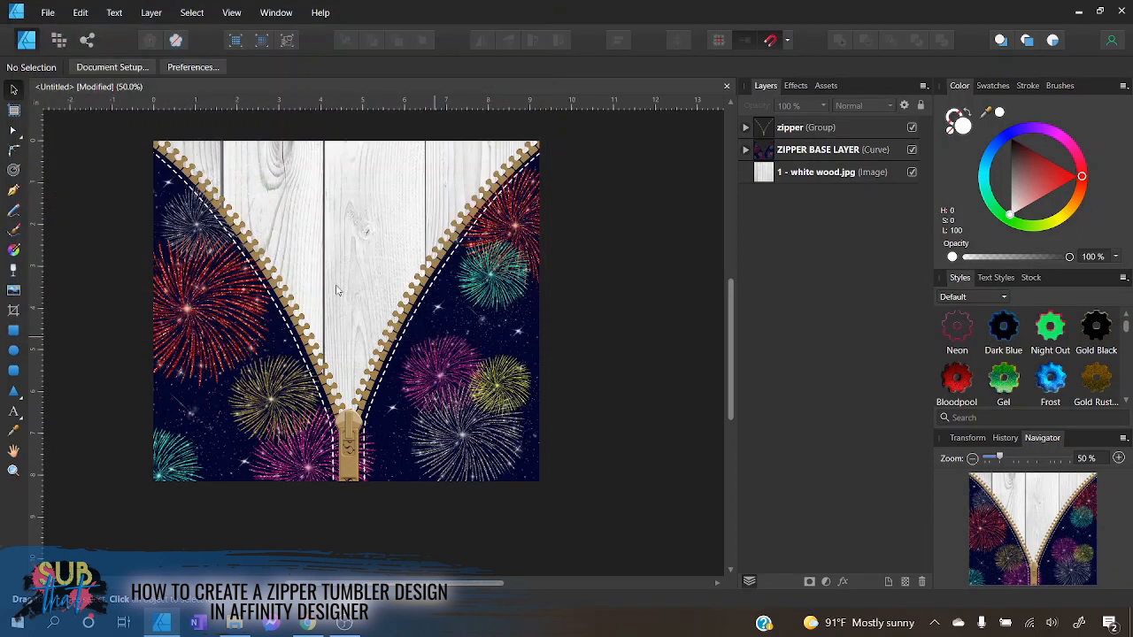
- Place the Sparkle Squad lettering in the zipper opening, scale it to about 27%, and centre it horizontally on the canvas
{"action": "left_click_drag", "start_coordinate": [264, 161], "coordinate": [458, 302]}
{"action": "left_click_drag", "start_coordinate": [390, 254], "coordinate": [383, 241]}
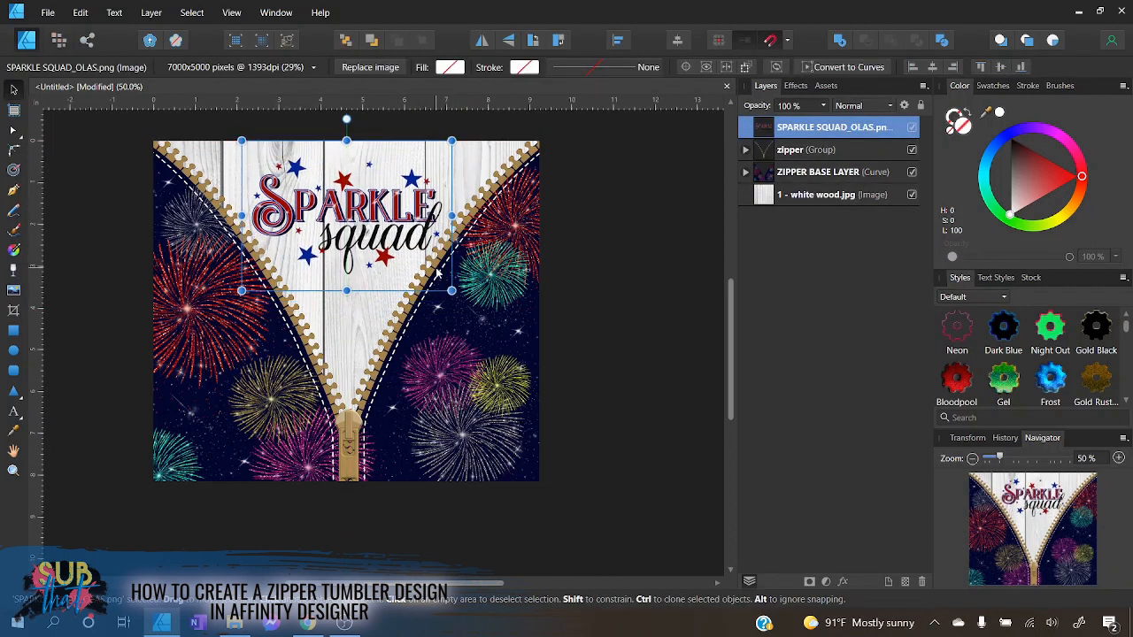
{"action": "left_click_drag", "start_coordinate": [451, 291], "coordinate": [441, 284]}
{"action": "left_click_drag", "start_coordinate": [391, 215], "coordinate": [362, 240]}
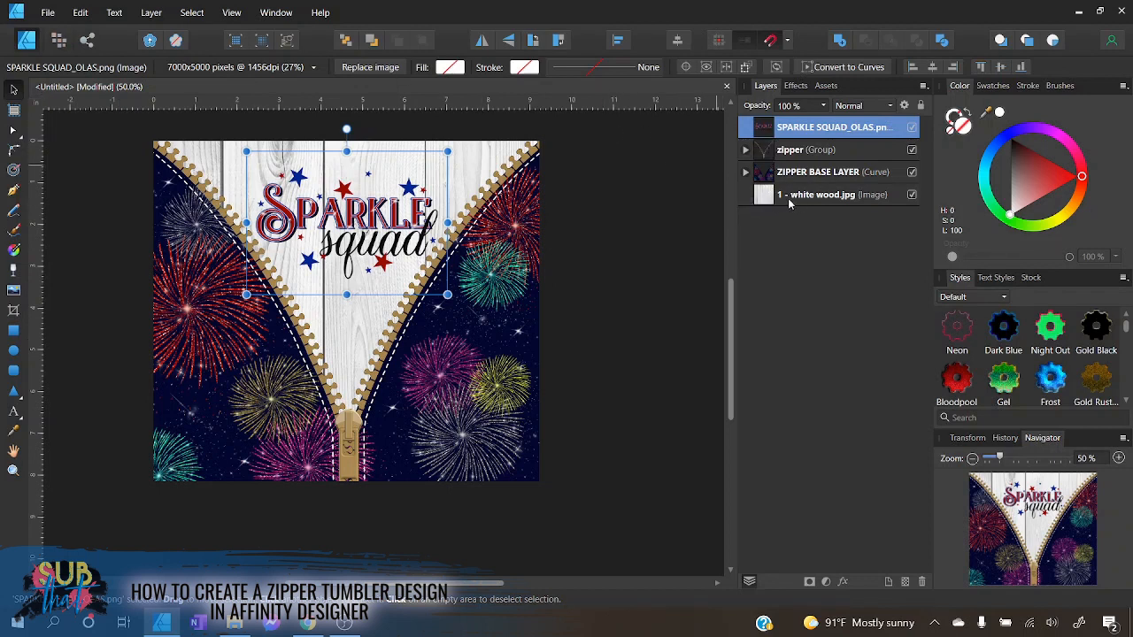
- Move the SPARKLE SQUAD layer directly beneath ZIPPER BASE LAYER, enlarge the lettering to about 33% so its edges tuck behind the zipper, and recentre it
{"action": "left_click_drag", "start_coordinate": [765, 134], "coordinate": [766, 184]}
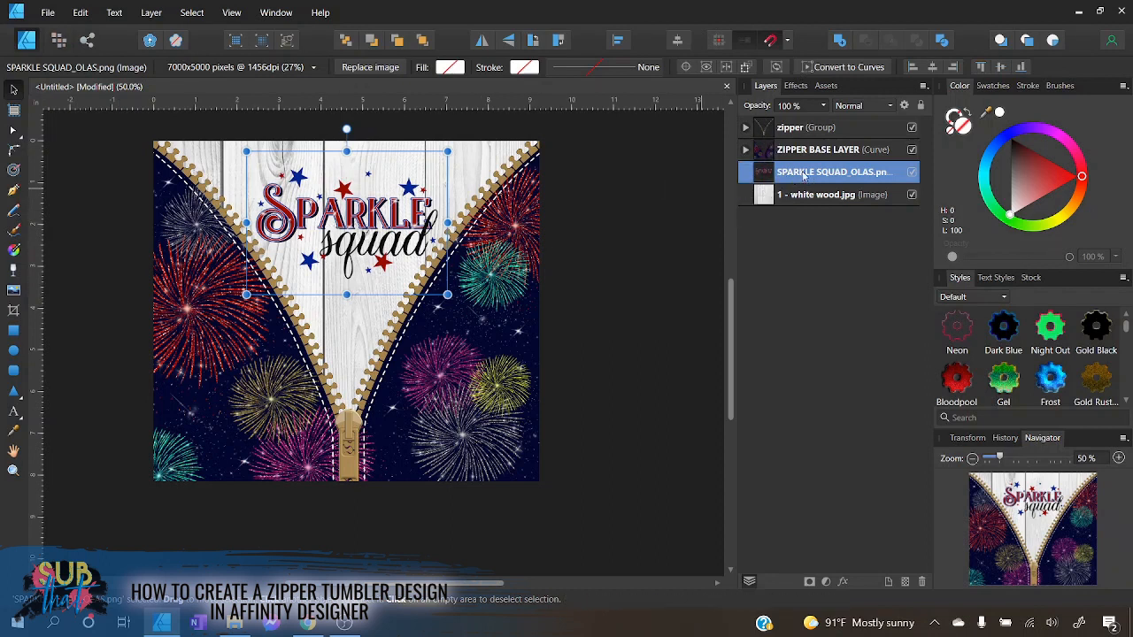
{"action": "left_click_drag", "start_coordinate": [447, 294], "coordinate": [475, 314]}
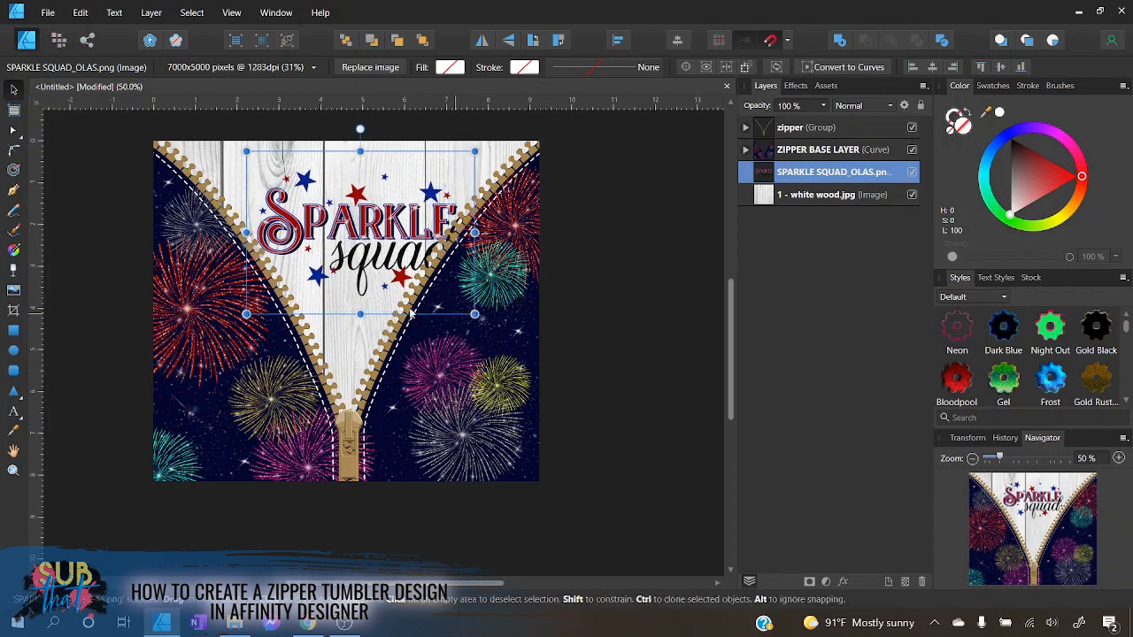
{"action": "left_click_drag", "start_coordinate": [246, 314], "coordinate": [230, 325]}
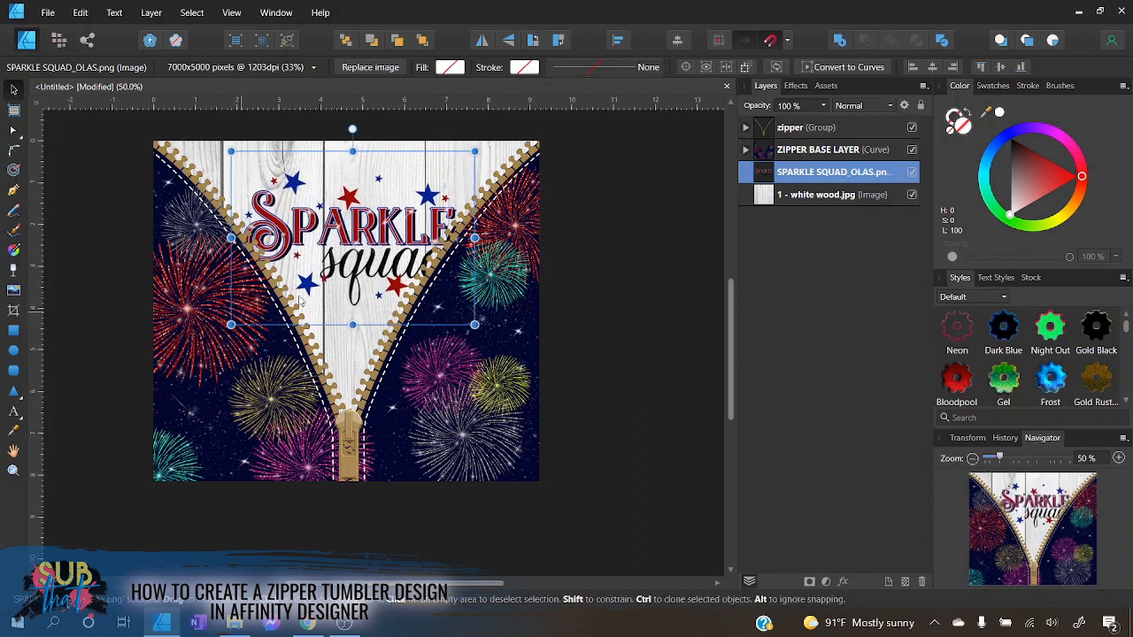
{"action": "left_click_drag", "start_coordinate": [342, 293], "coordinate": [335, 283]}
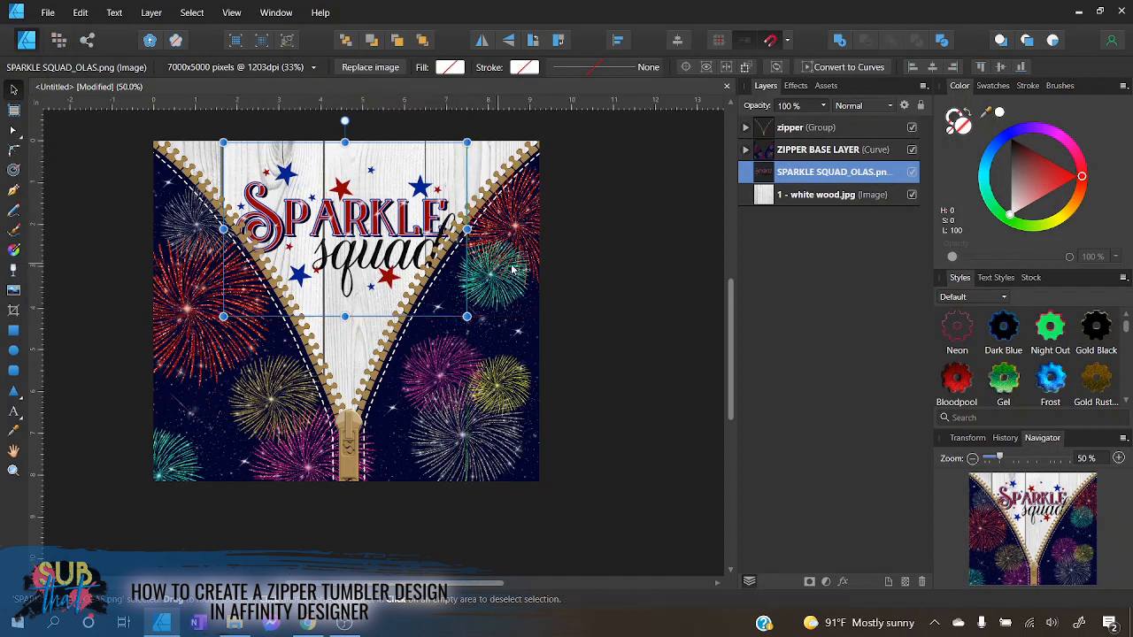
{"action": "left_click", "coordinate": [602, 276]}
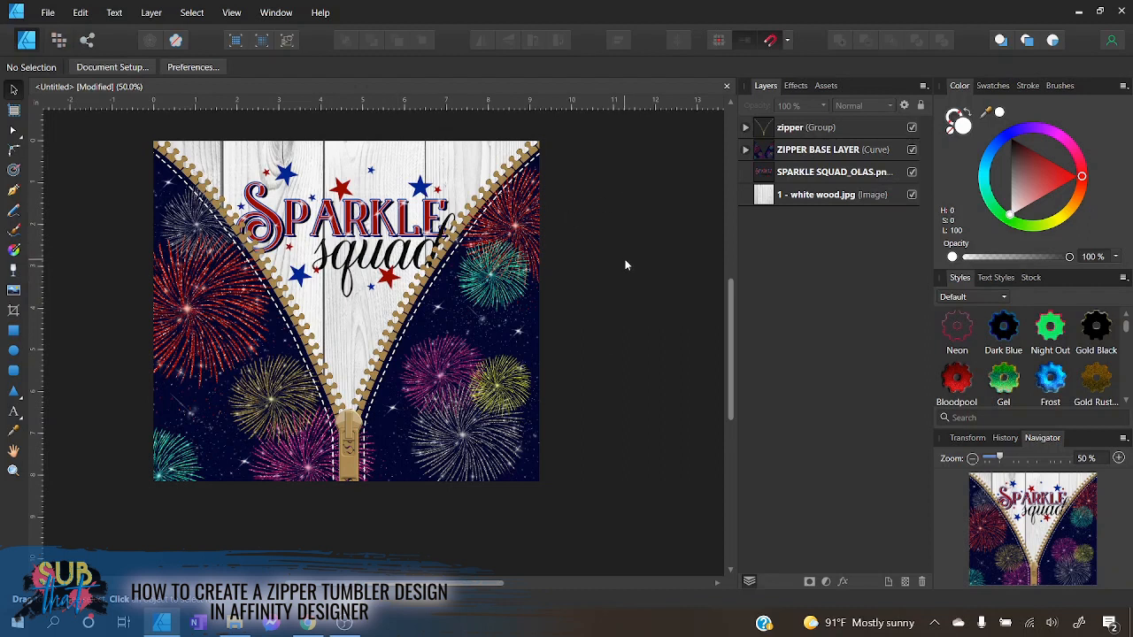
- Reduce the Sparkle Squad lettering to about 31%, recentre it in the zipper opening, and clear the selection
{"action": "left_click", "coordinate": [324, 232]}
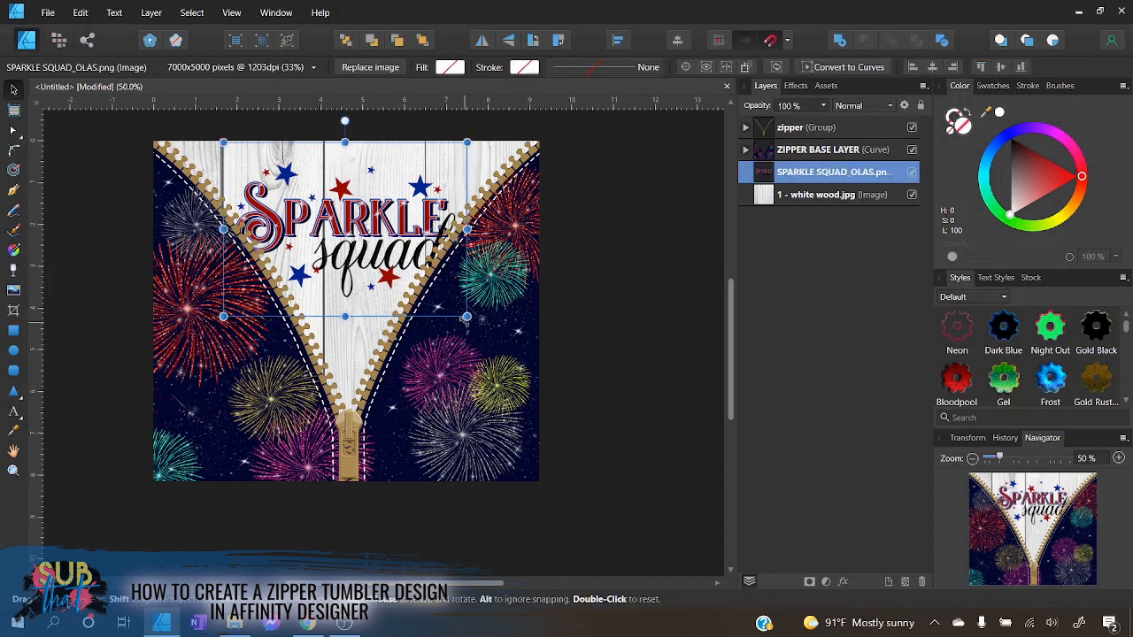
{"action": "left_click_drag", "start_coordinate": [467, 316], "coordinate": [453, 305]}
{"action": "mouse_move", "coordinate": [364, 263]}
{"action": "left_mouse_down"}
{"action": "mouse_move", "coordinate": [371, 254]}
{"action": "mouse_move", "coordinate": [369, 269]}
{"action": "left_mouse_up"}
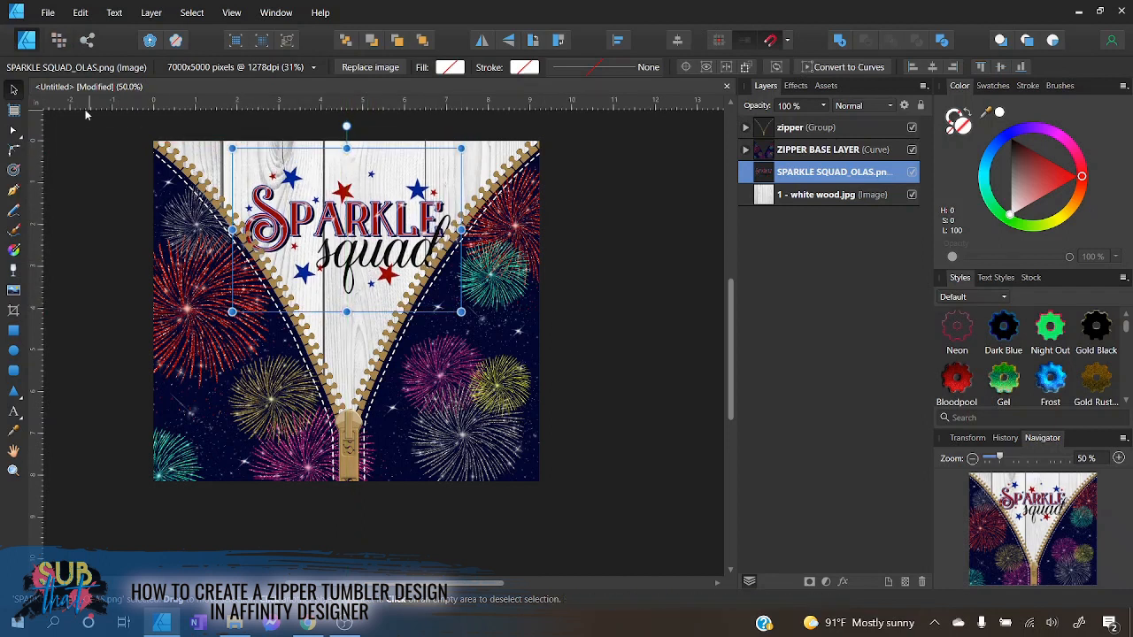
{"action": "left_click", "coordinate": [48, 13]}
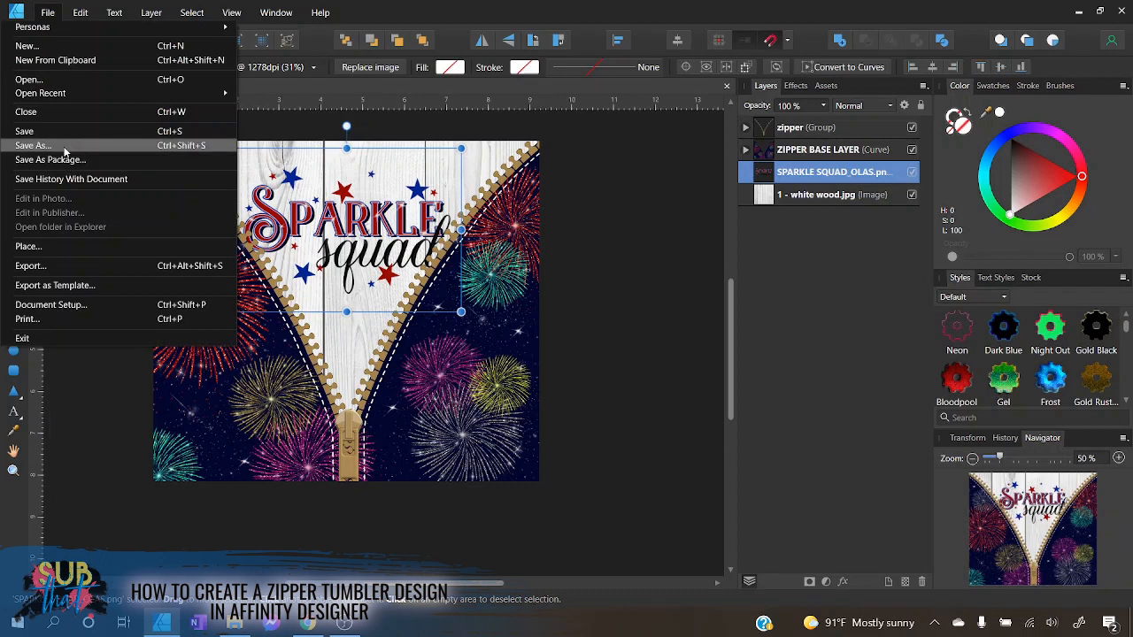
{"action": "left_click", "coordinate": [600, 288]}
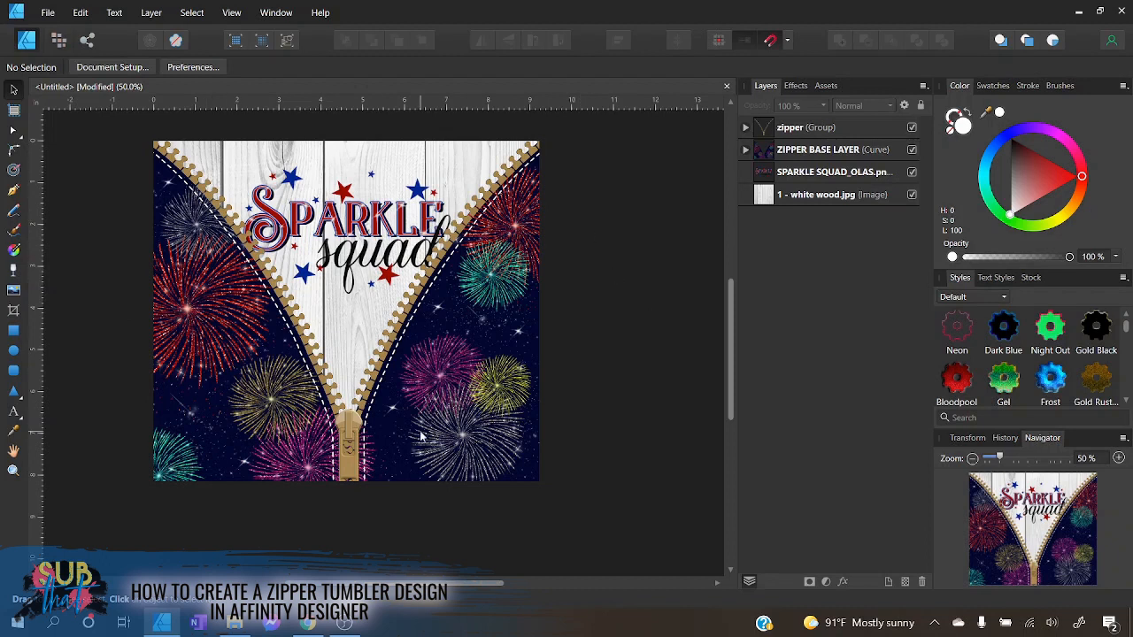
- Expand ZIPPER BASE LAYER and save the design in Downloads as an Affinity file named SPARKLE SQUAD TUMBLER_DESIGN FILE
{"action": "left_click", "coordinate": [745, 149]}
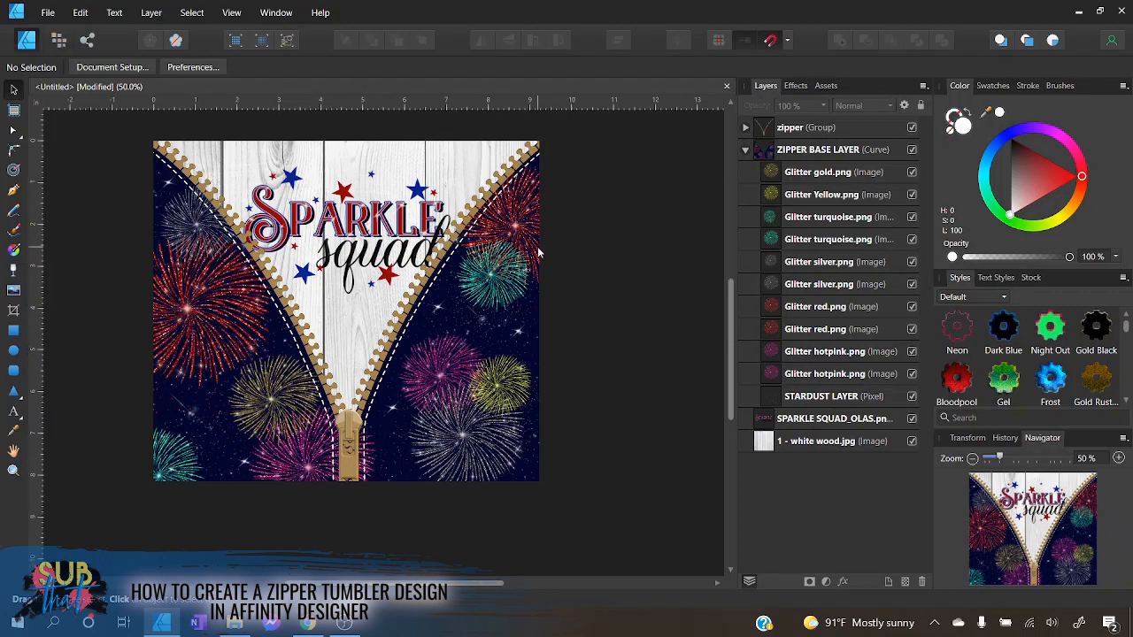
{"action": "left_click", "coordinate": [48, 13]}
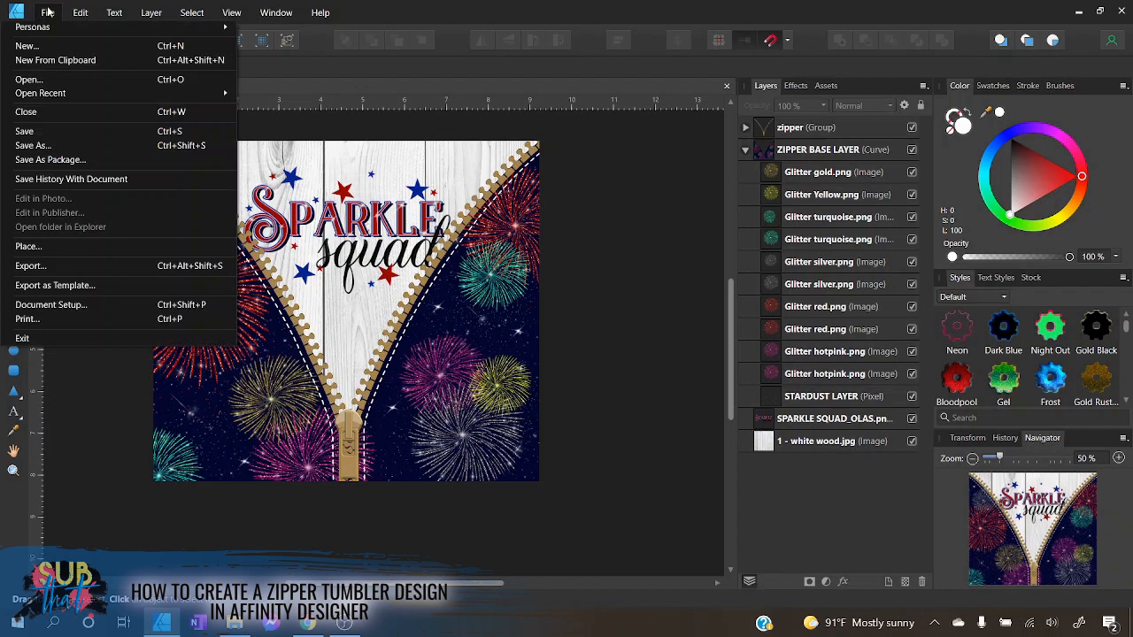
{"action": "left_click", "coordinate": [58, 147]}
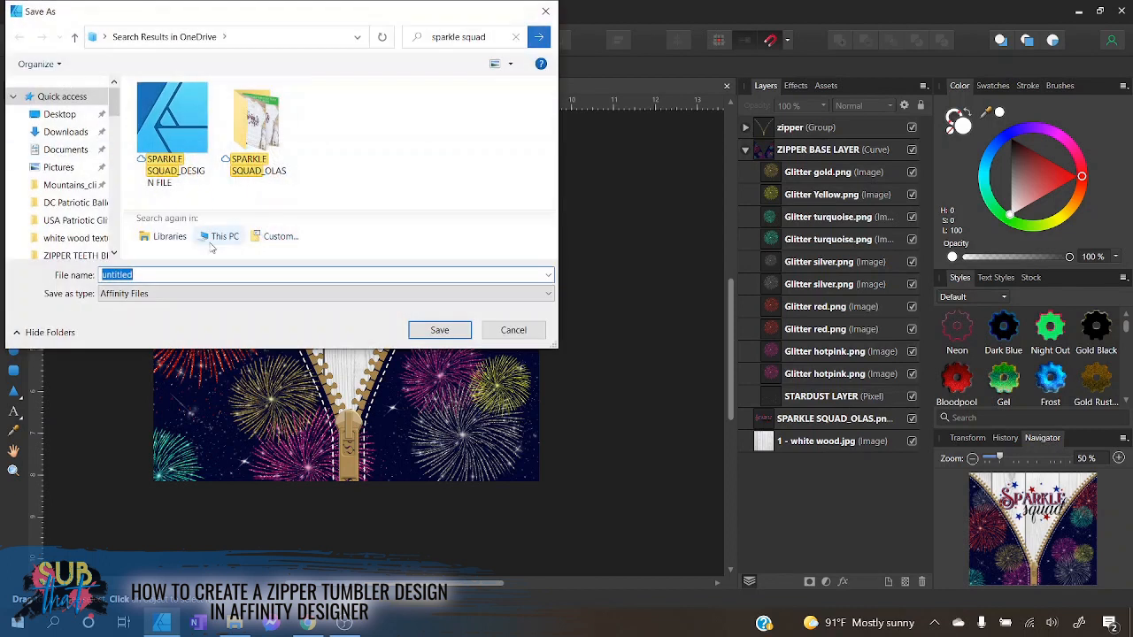
{"action": "left_click", "coordinate": [82, 138]}
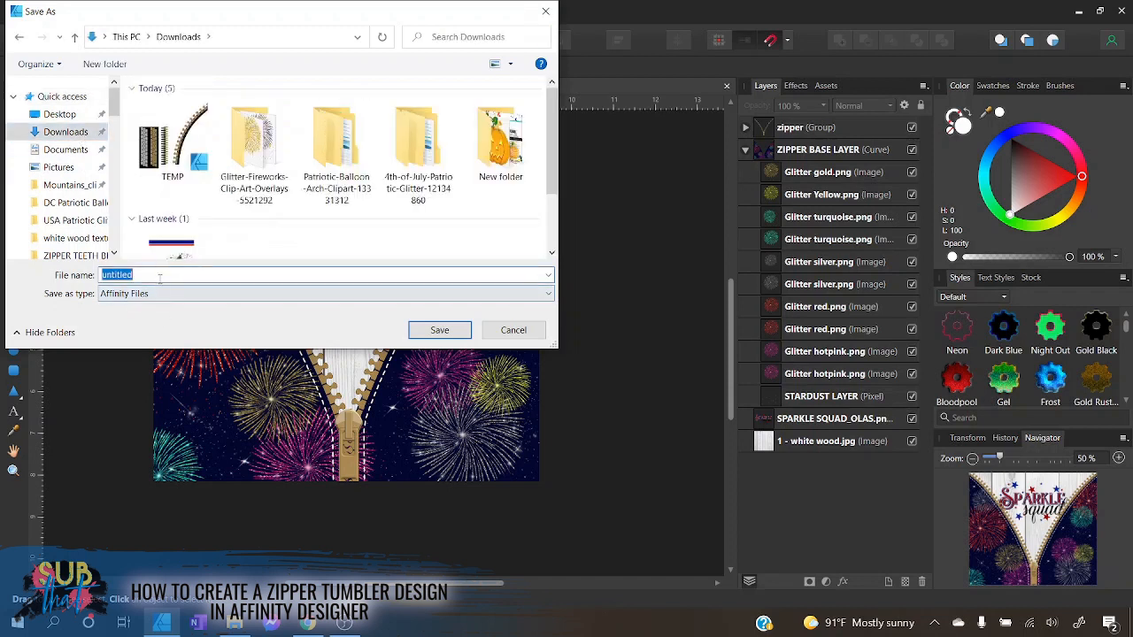
{"action": "type", "text": "SPARKL"}
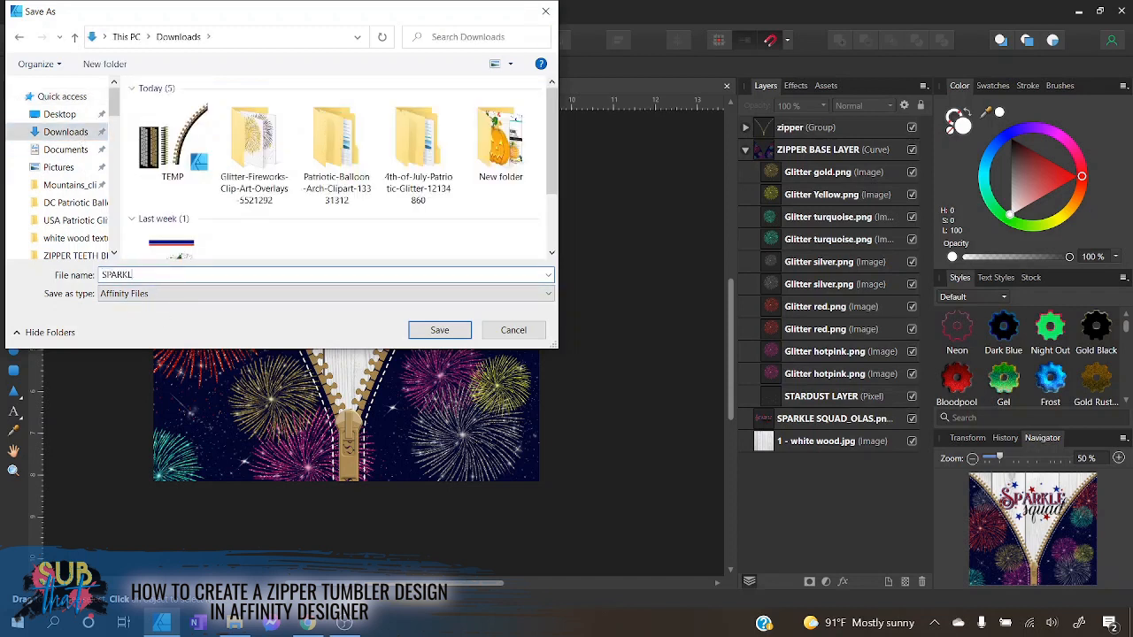
{"action": "type", "text": "E SQUAD TUMBLER DESIGN FILE"}
{"action": "key", "text": "Return"}
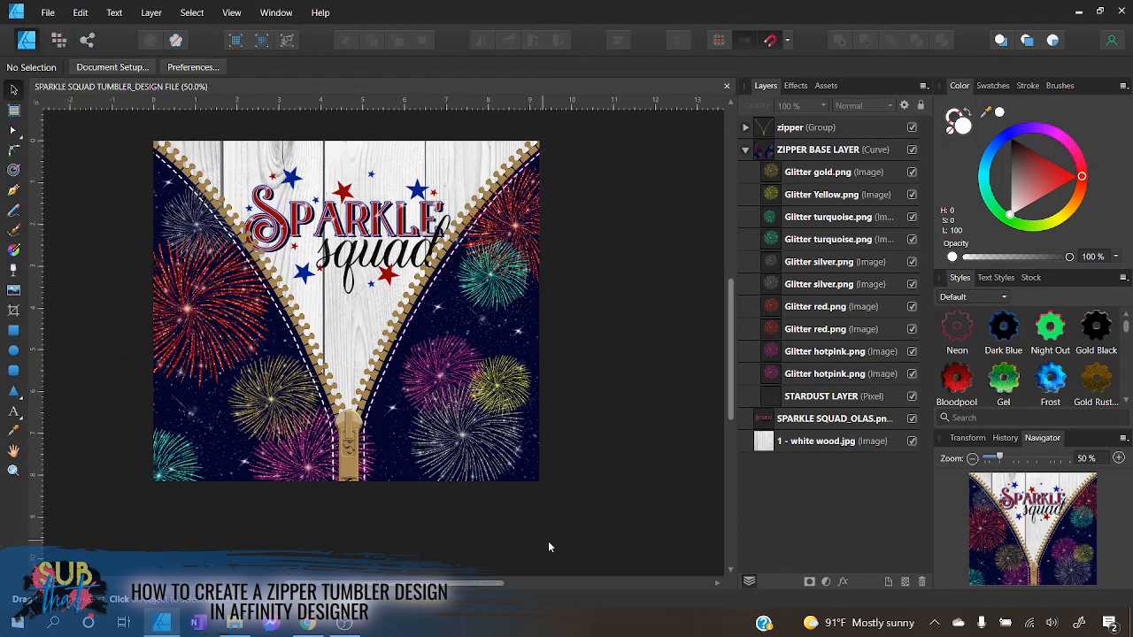
- Export the whole document as a PNG to Downloads under the file name SPARKLE SQUAD TUMBLER_OLAS
{"action": "left_click", "coordinate": [46, 12]}
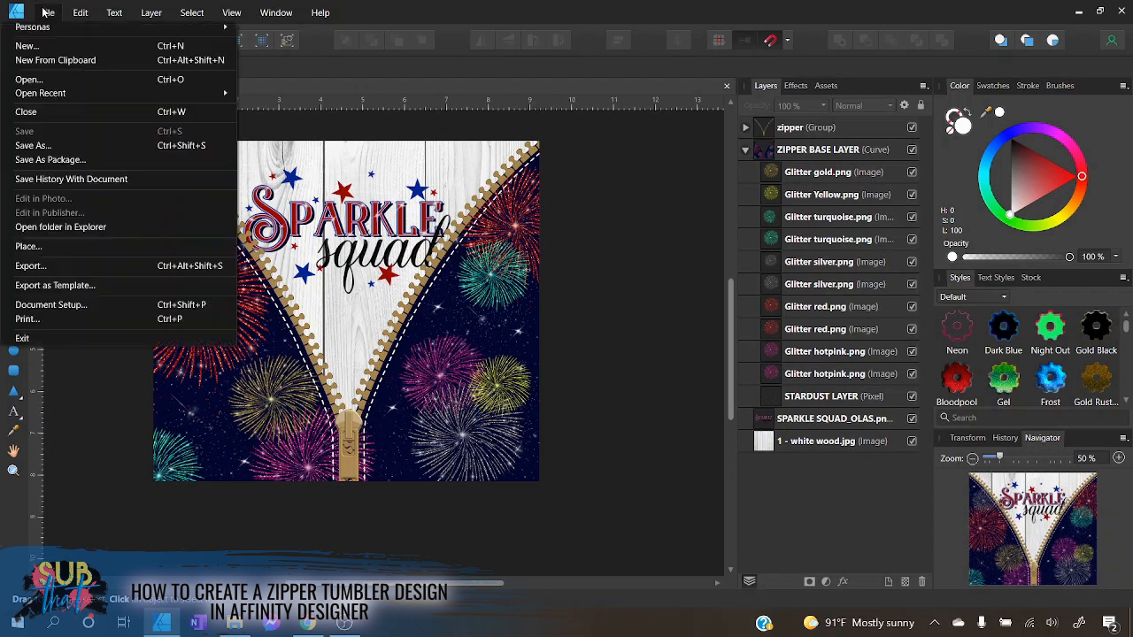
{"action": "left_click", "coordinate": [86, 269]}
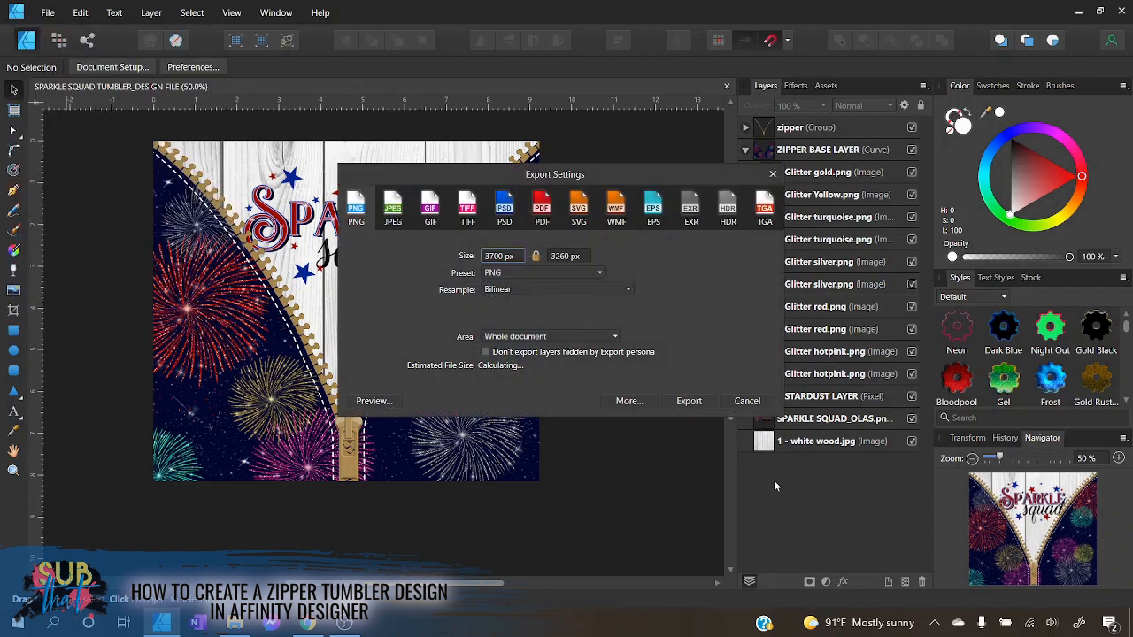
{"action": "left_click", "coordinate": [696, 400]}
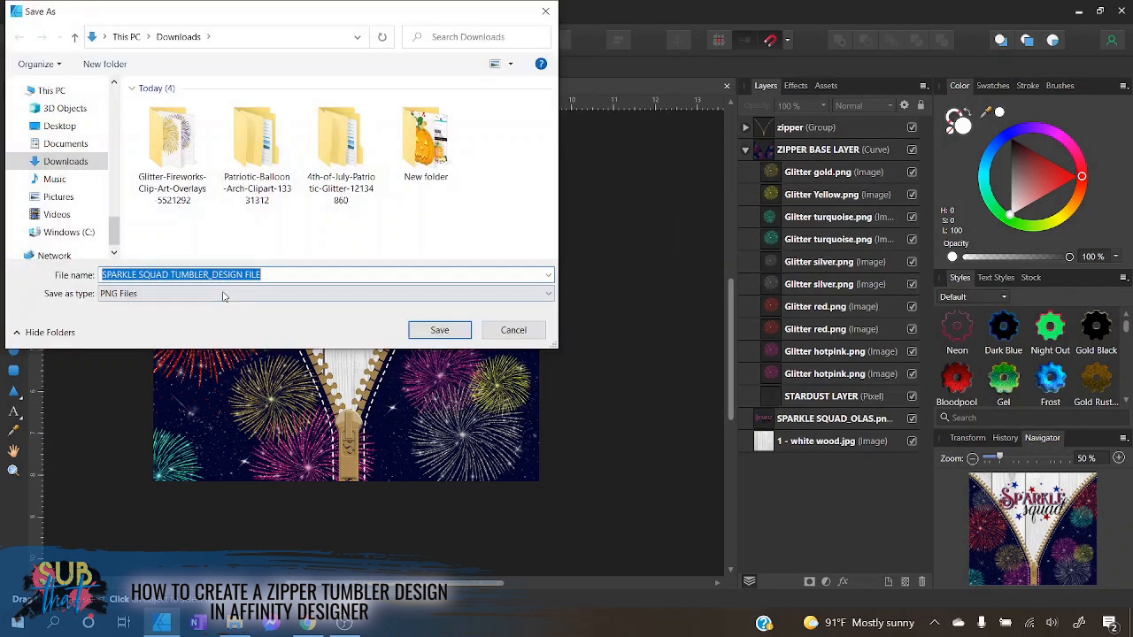
{"action": "left_click", "coordinate": [289, 275]}
{"action": "key", "text": "BackSpace"}
{"action": "key", "text": "BackSpace"}
{"action": "key", "text": "BackSpace"}
{"action": "key", "text": "BackSpace"}
{"action": "key", "text": "BackSpace"}
{"action": "key", "text": "BackSpace"}
{"action": "key", "text": "BackSpace"}
{"action": "key", "text": "BackSpace"}
{"action": "key", "text": "BackSpace"}
{"action": "key", "text": "BackSpace"}
{"action": "key", "text": "BackSpace"}
{"action": "key", "text": "BackSpace"}
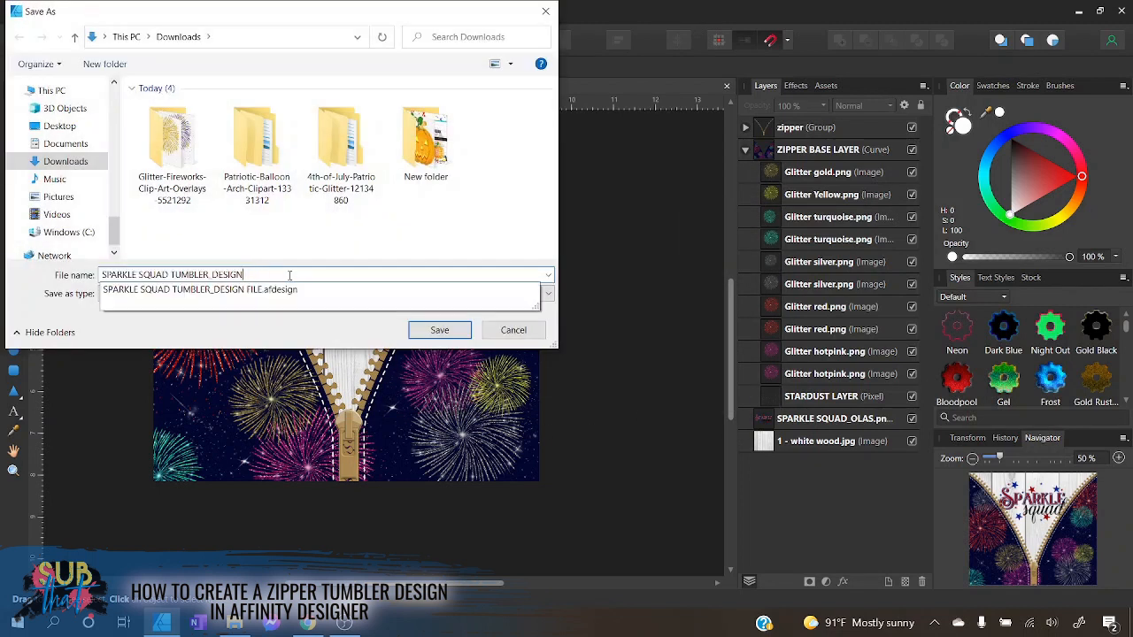
{"action": "type", "text": "OLAS"}
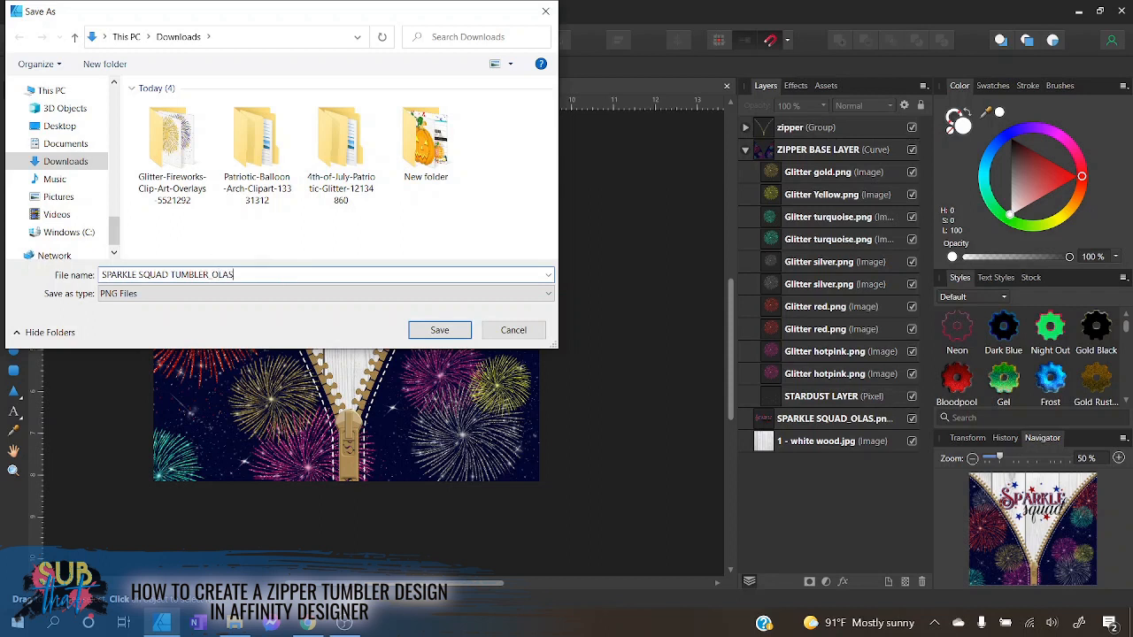
{"action": "key", "text": "Return"}
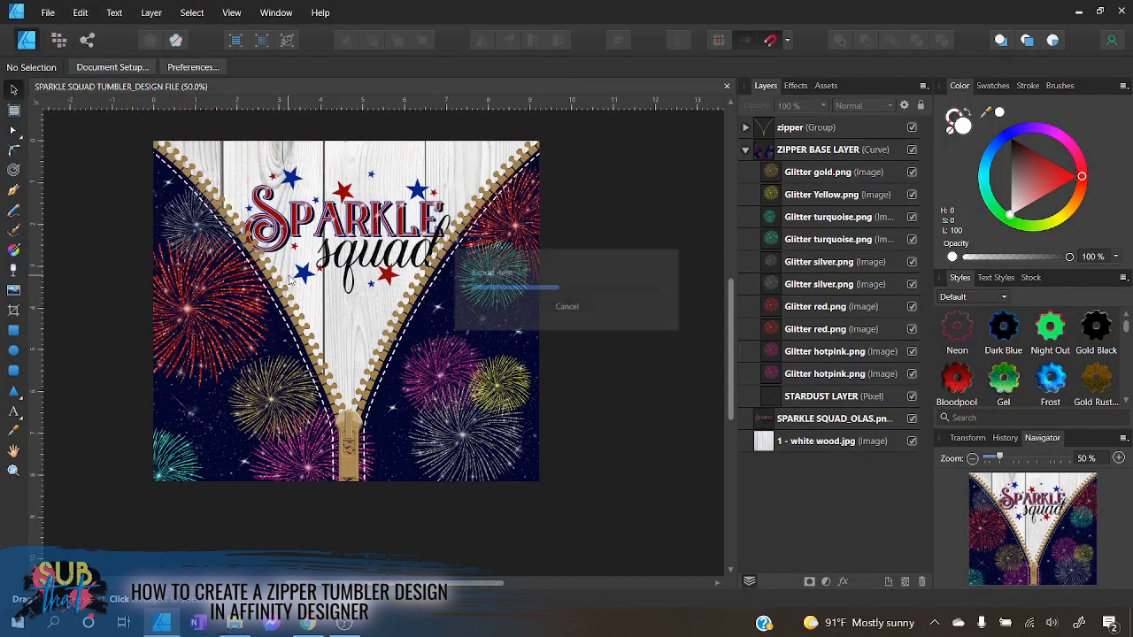